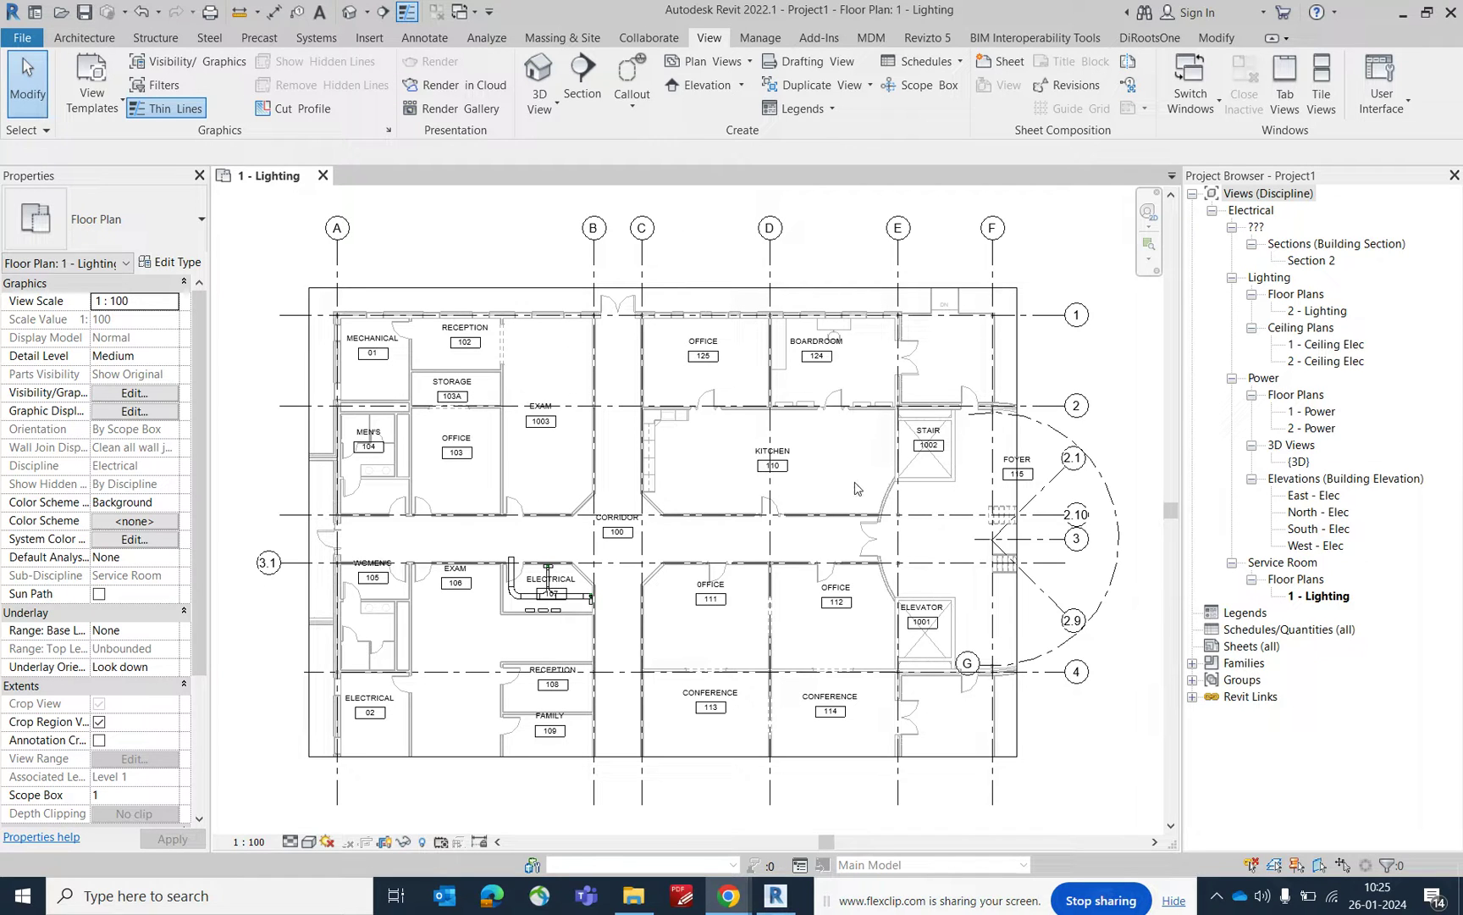
Delete the cable trays, fittings and electrical equipment in and around the ELECTRICAL 107 room
scroll(737, 458, "up", 2)
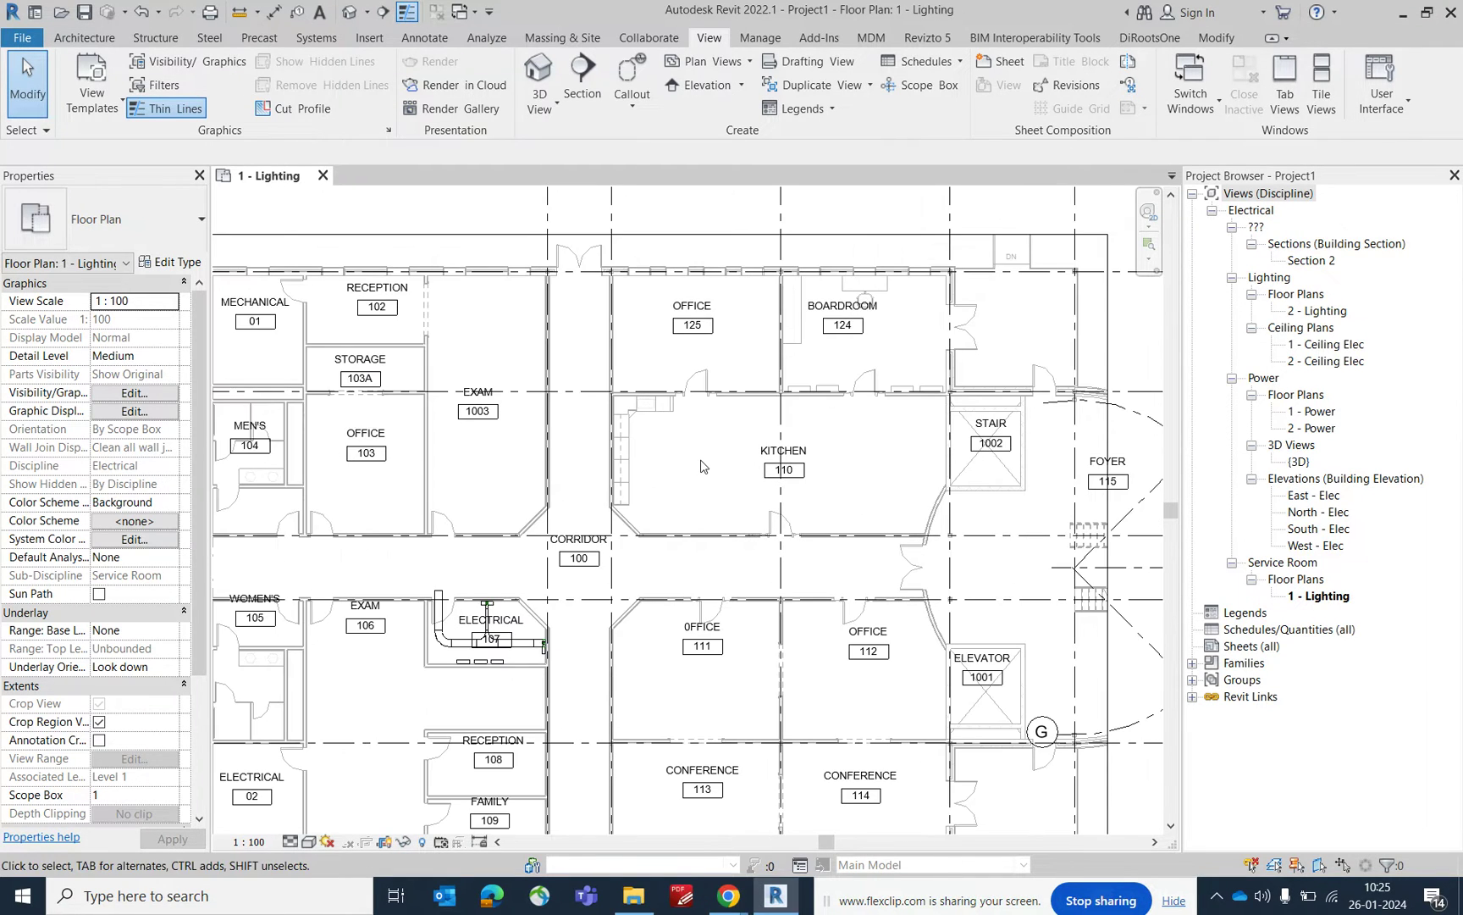
middle_click_drag(714, 472, 919, 440)
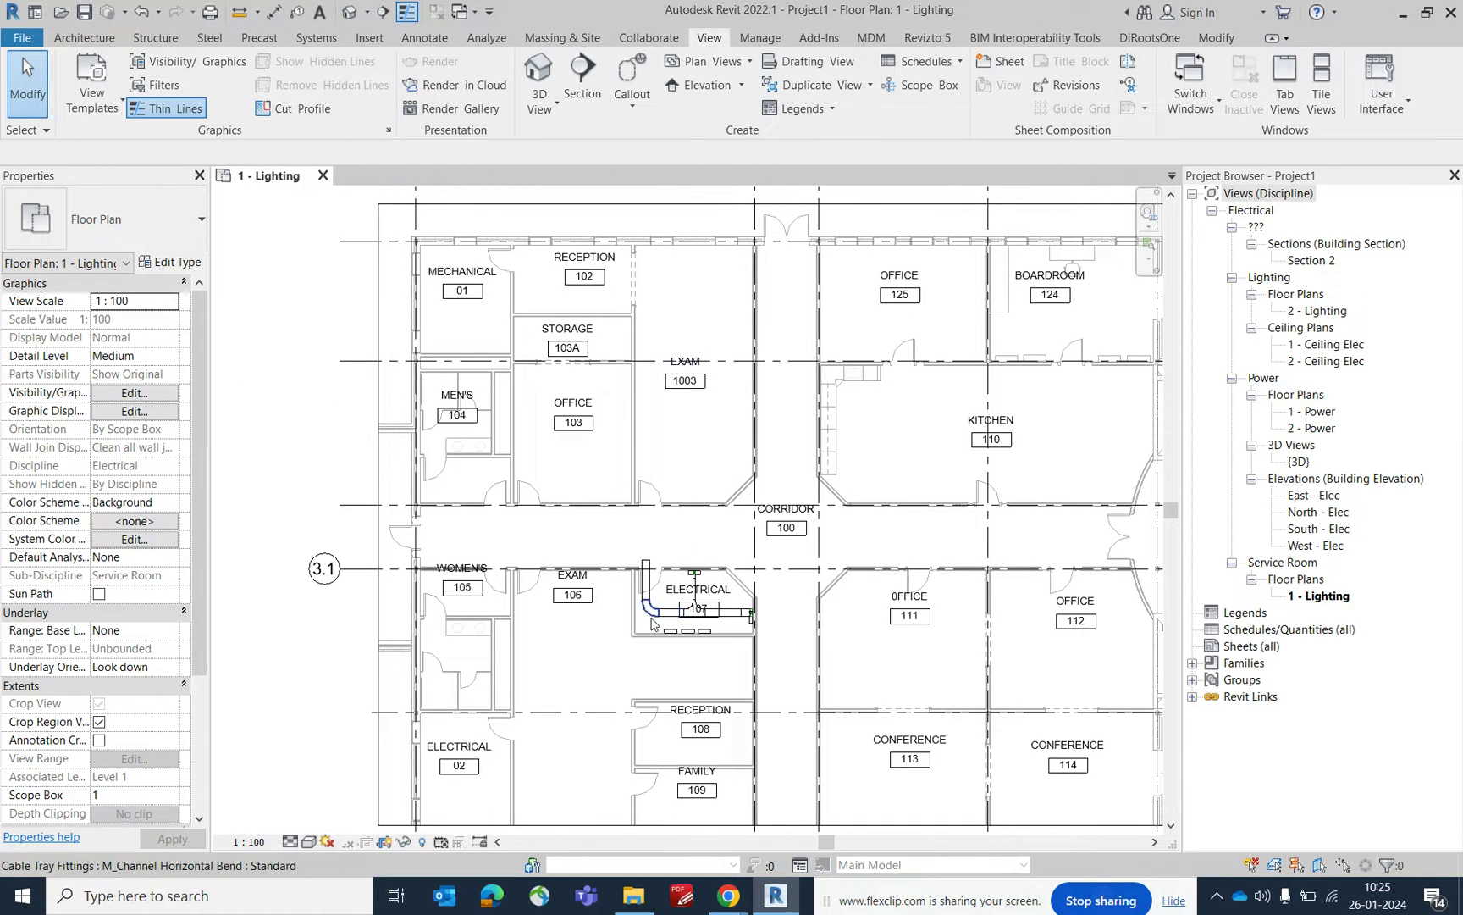
scroll(652, 603, "up", 2)
left_click(653, 551)
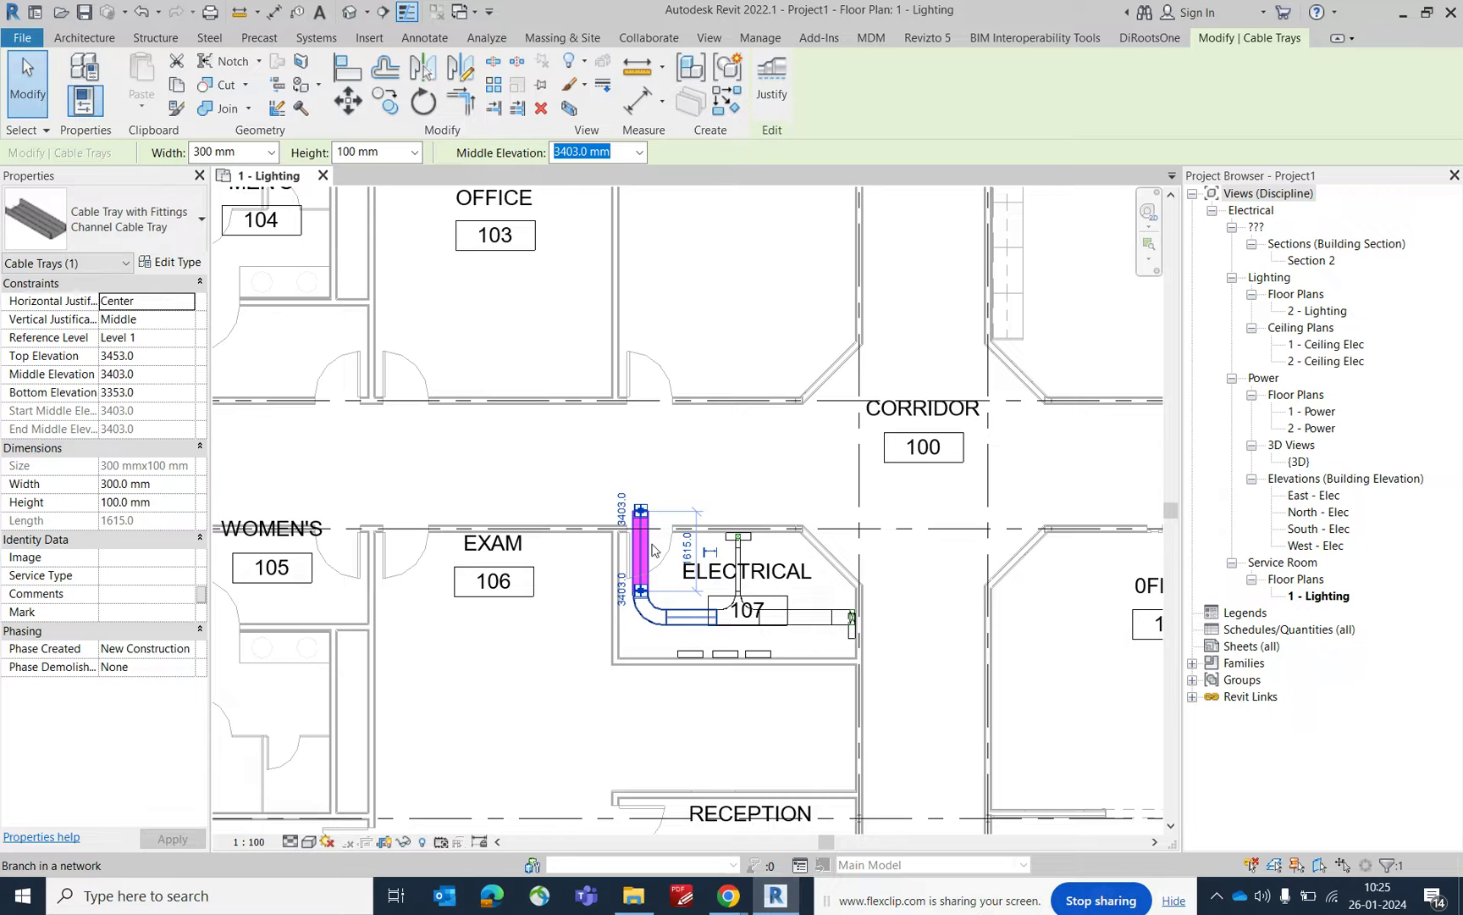
left_click_drag(578, 477, 938, 738)
left_click(805, 574, "shift")
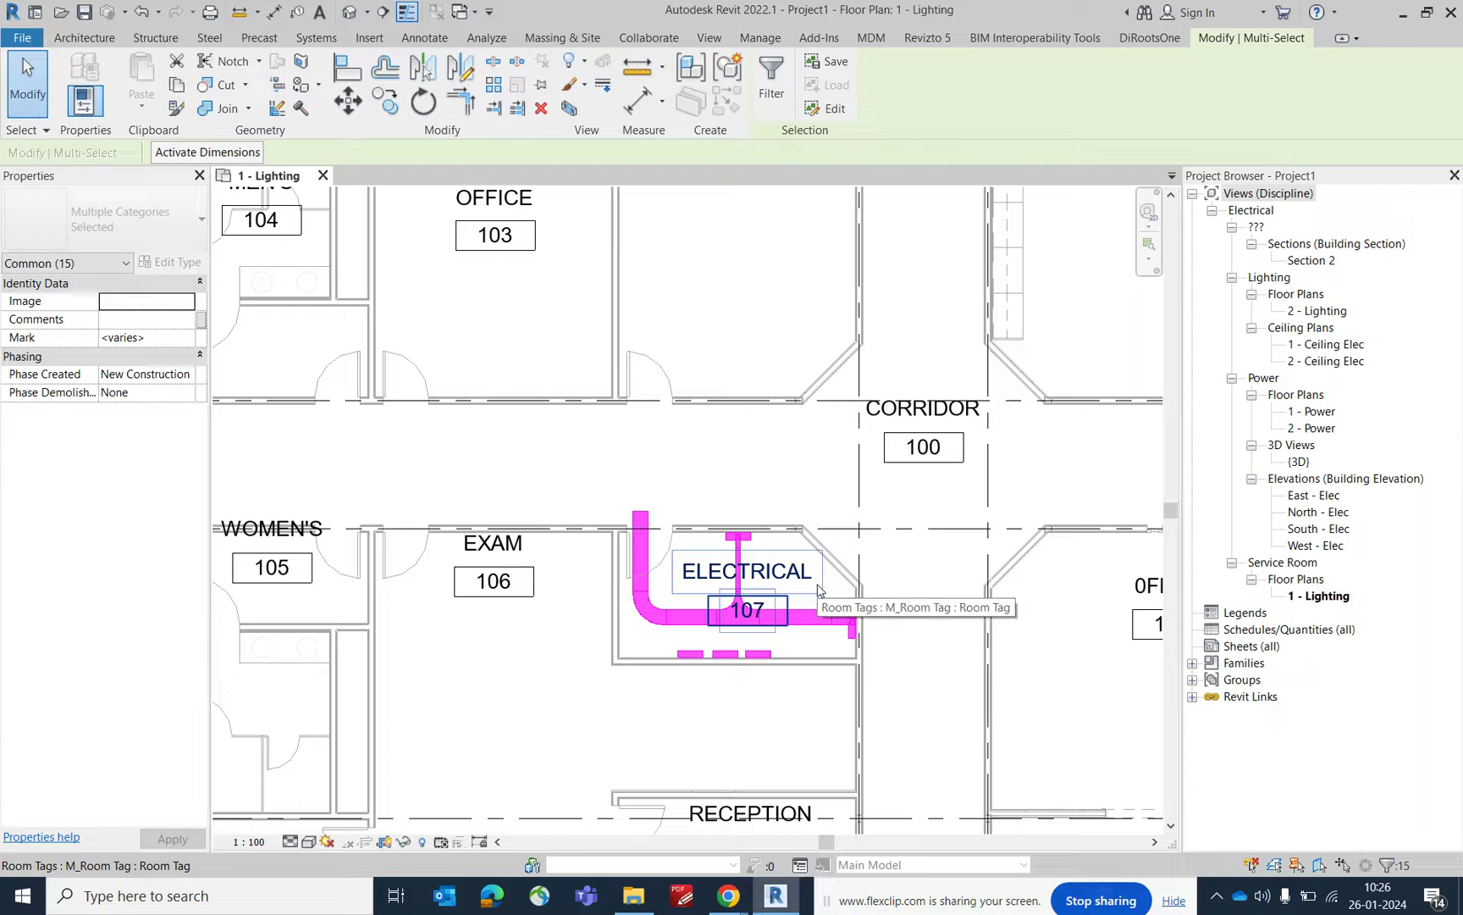
key("Delete")
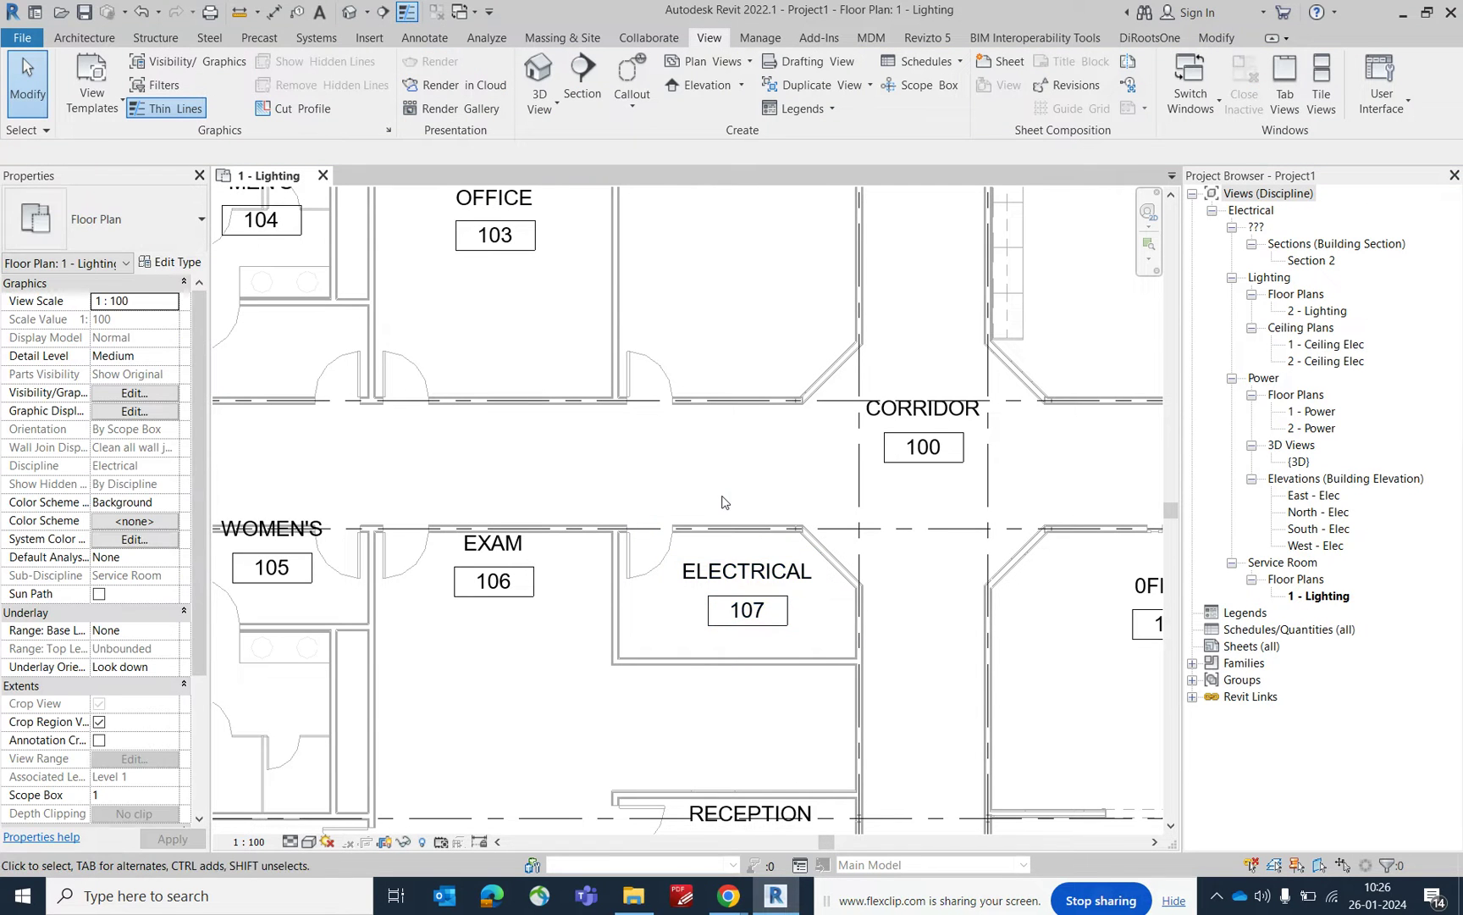
Examine the room layout across the 1 - Lighting floor plan, including the mechanical and electrical rooms
scroll(724, 503, "down", 3)
scroll(726, 504, "up", 1)
middle_click_drag(727, 476, 728, 525)
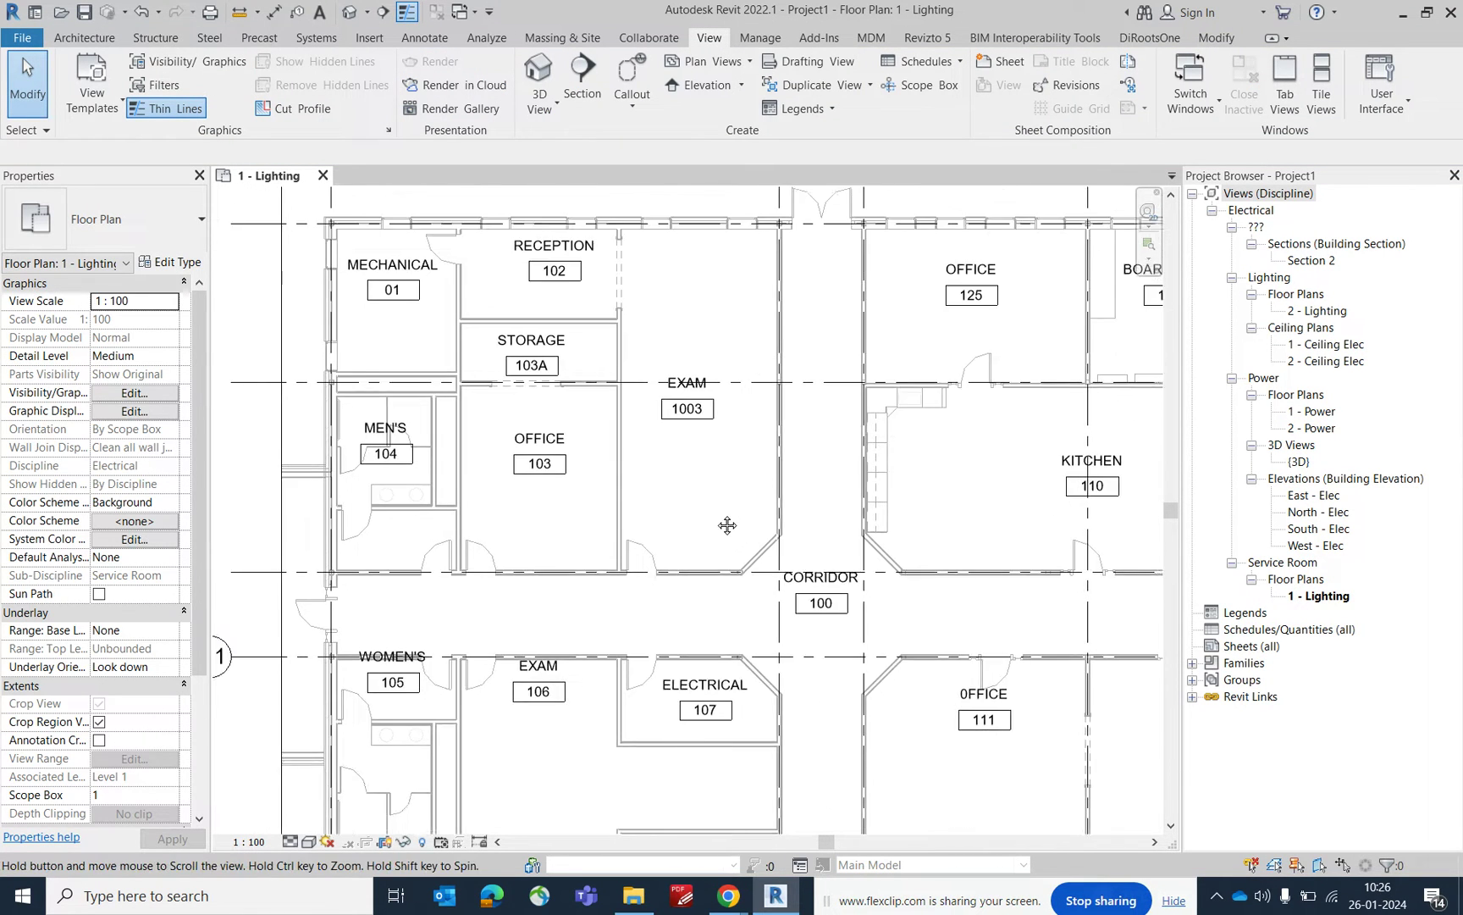
scroll(716, 348, "down", 3)
middle_click_drag(899, 545, 781, 489)
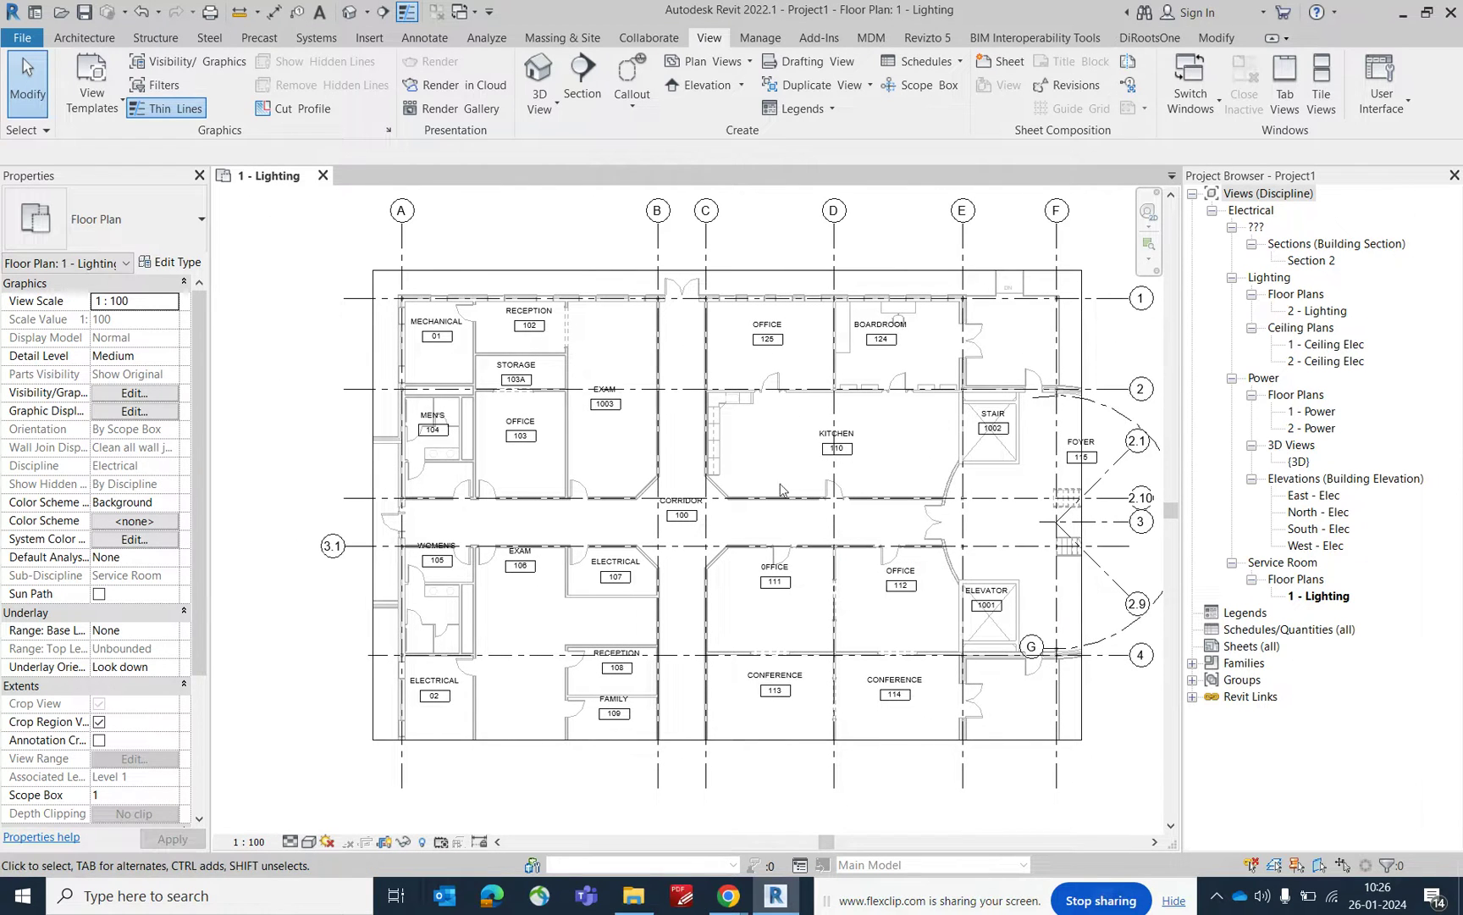
scroll(621, 691, "up", 2)
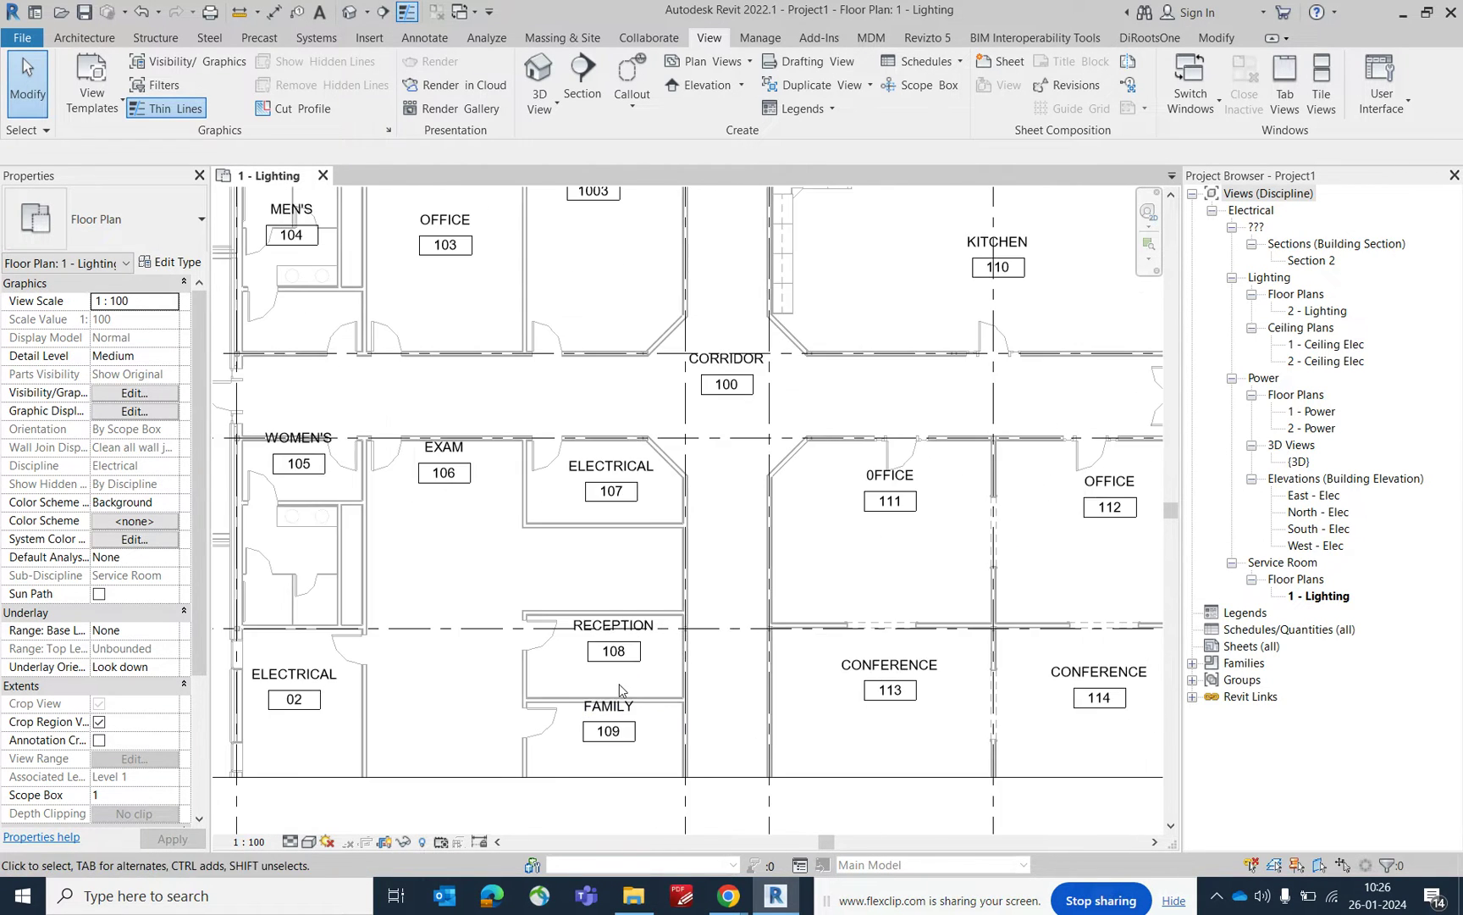
scroll(621, 678, "up", 1)
scroll(578, 460, "down", 3)
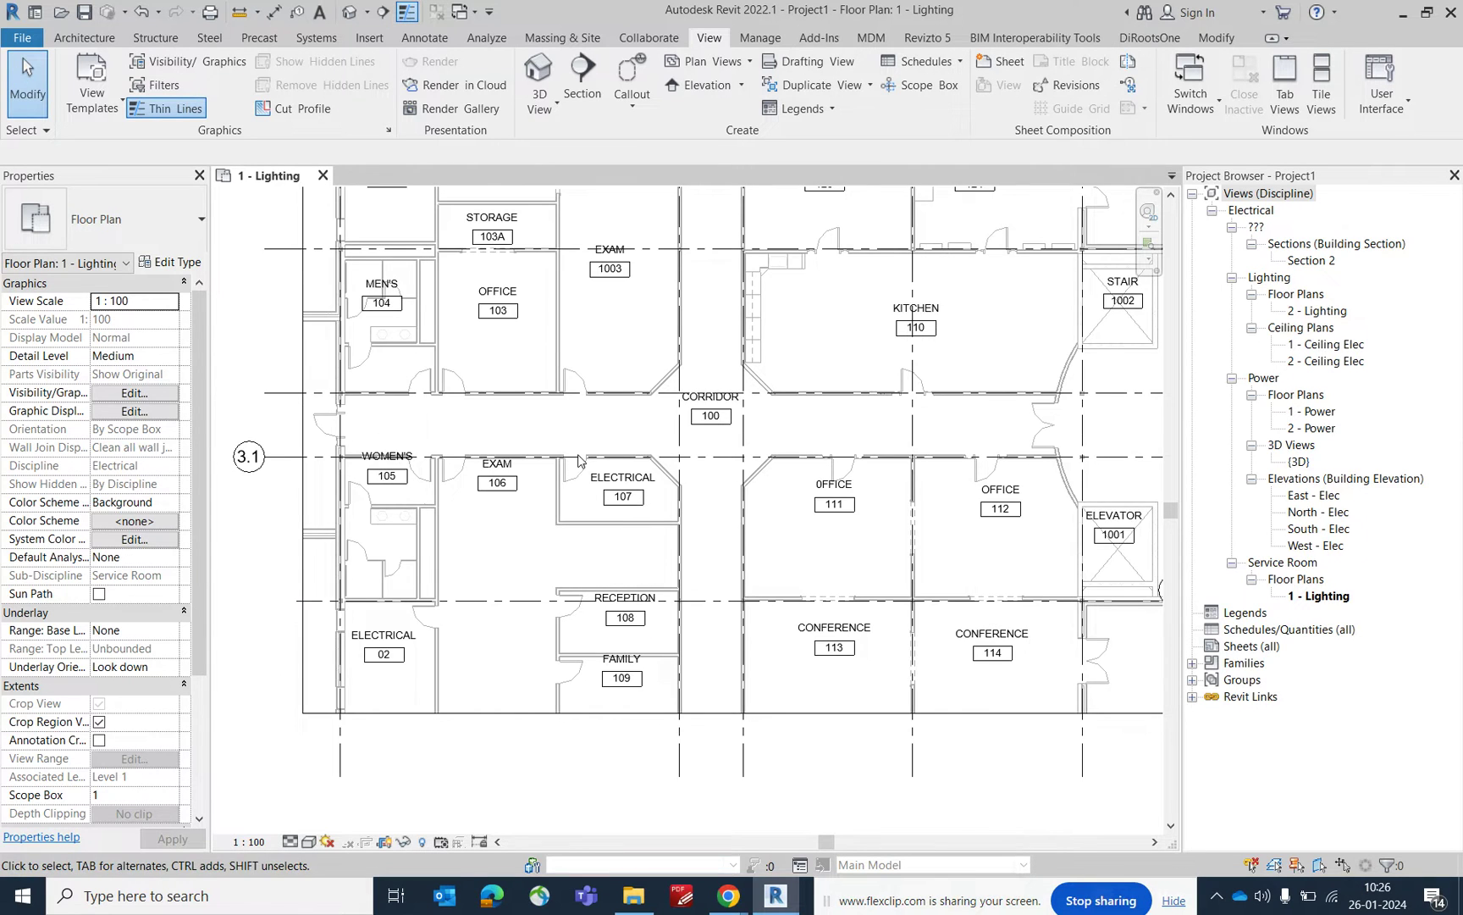
scroll(578, 459, "up", 2)
scroll(628, 584, "up", 1)
scroll(629, 584, "down", 3)
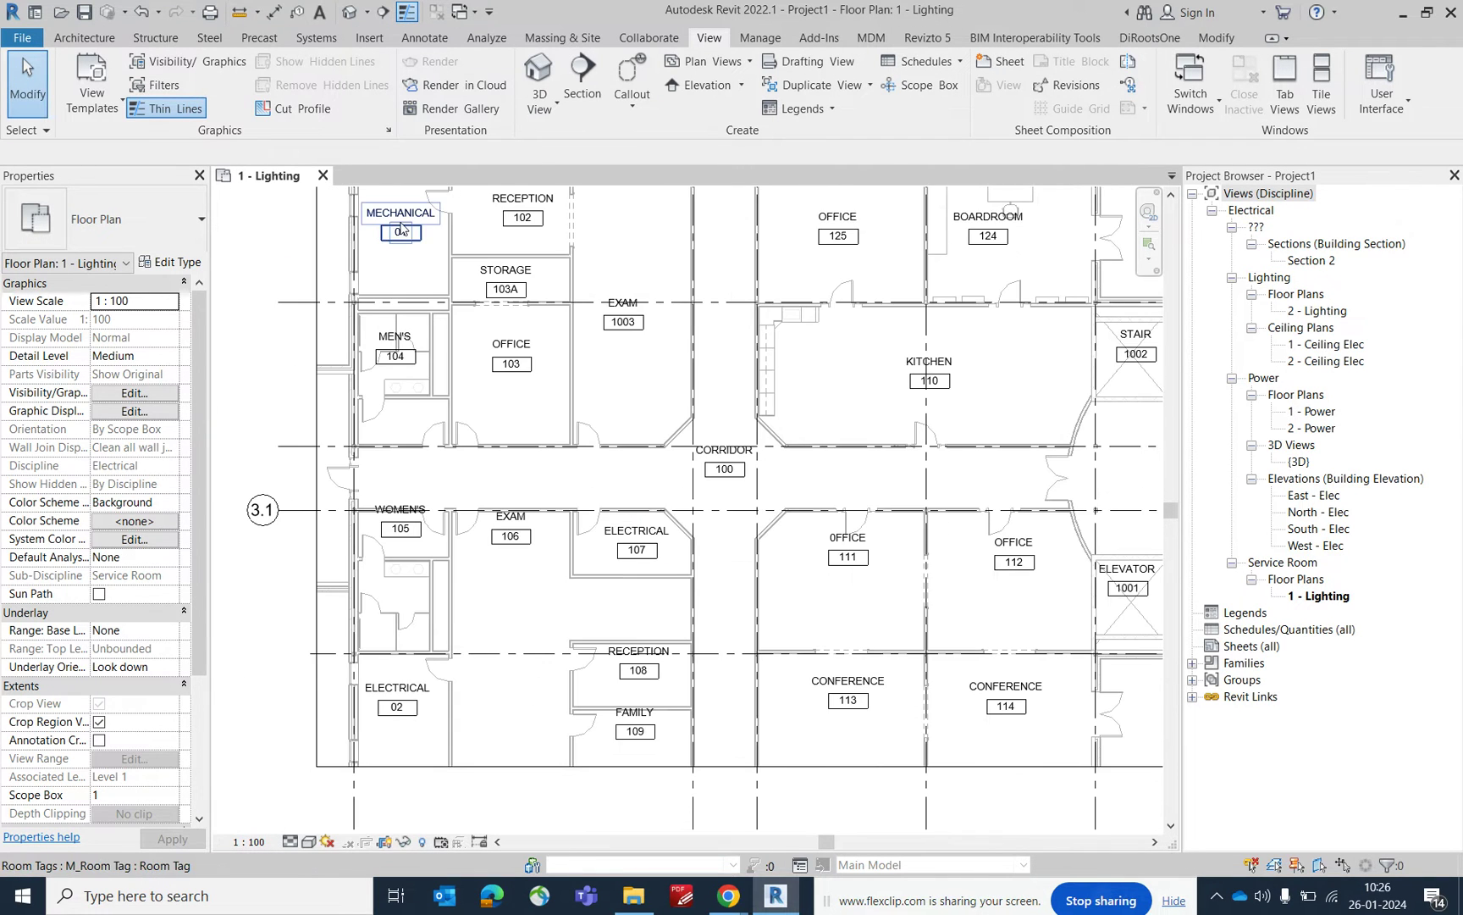
scroll(417, 251, "down", 2)
scroll(752, 224, "up", 3)
scroll(853, 421, "down", 2)
scroll(800, 465, "up", 3)
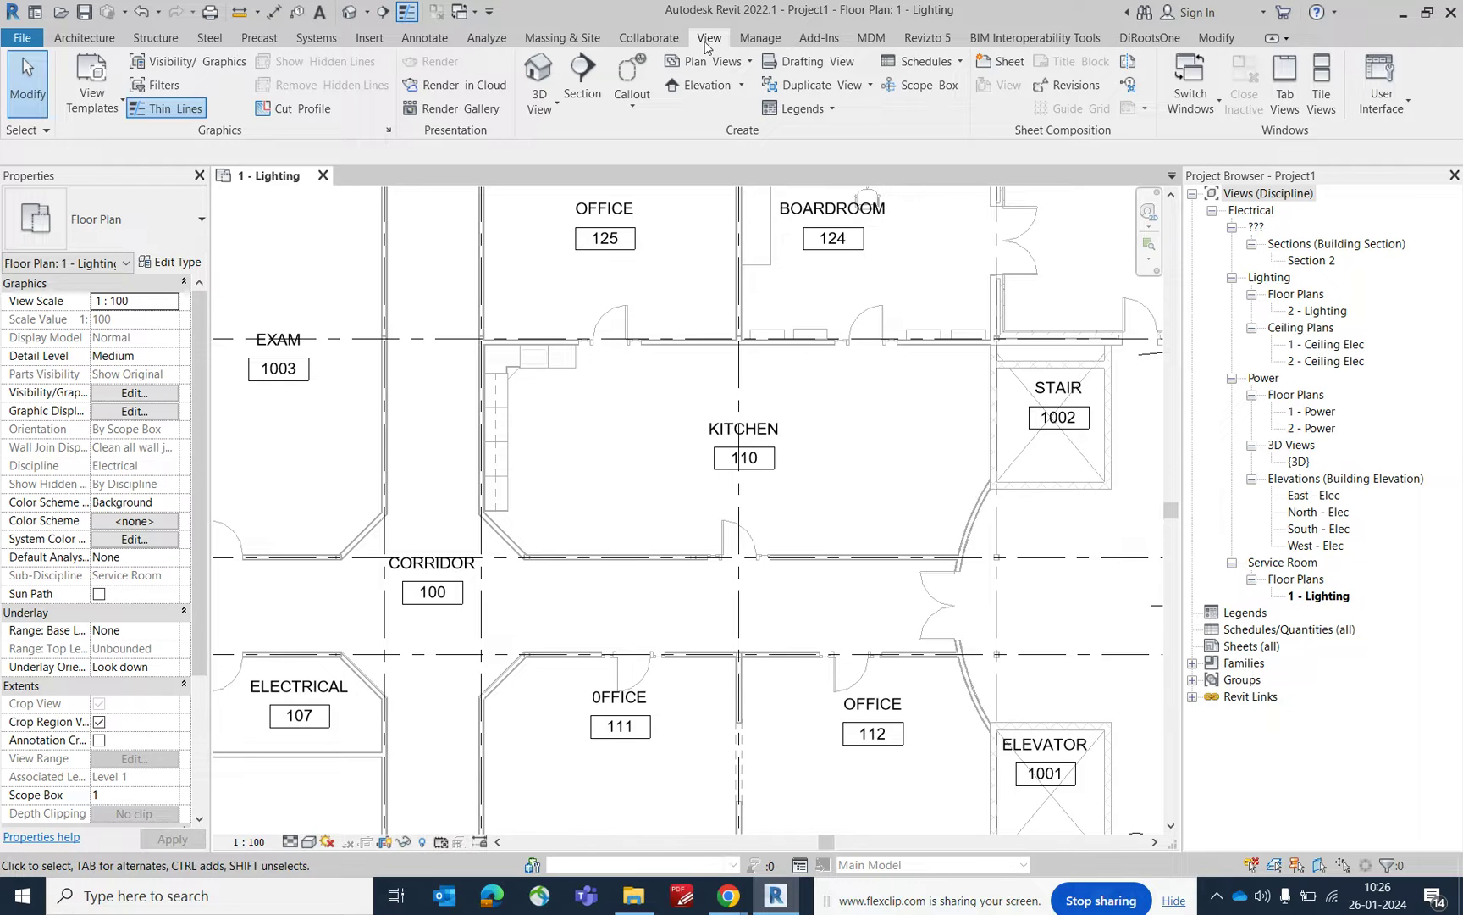
Create a rectangular callout around the MECHANICAL 01 room, dismissing the save reminder without saving
left_click(635, 109)
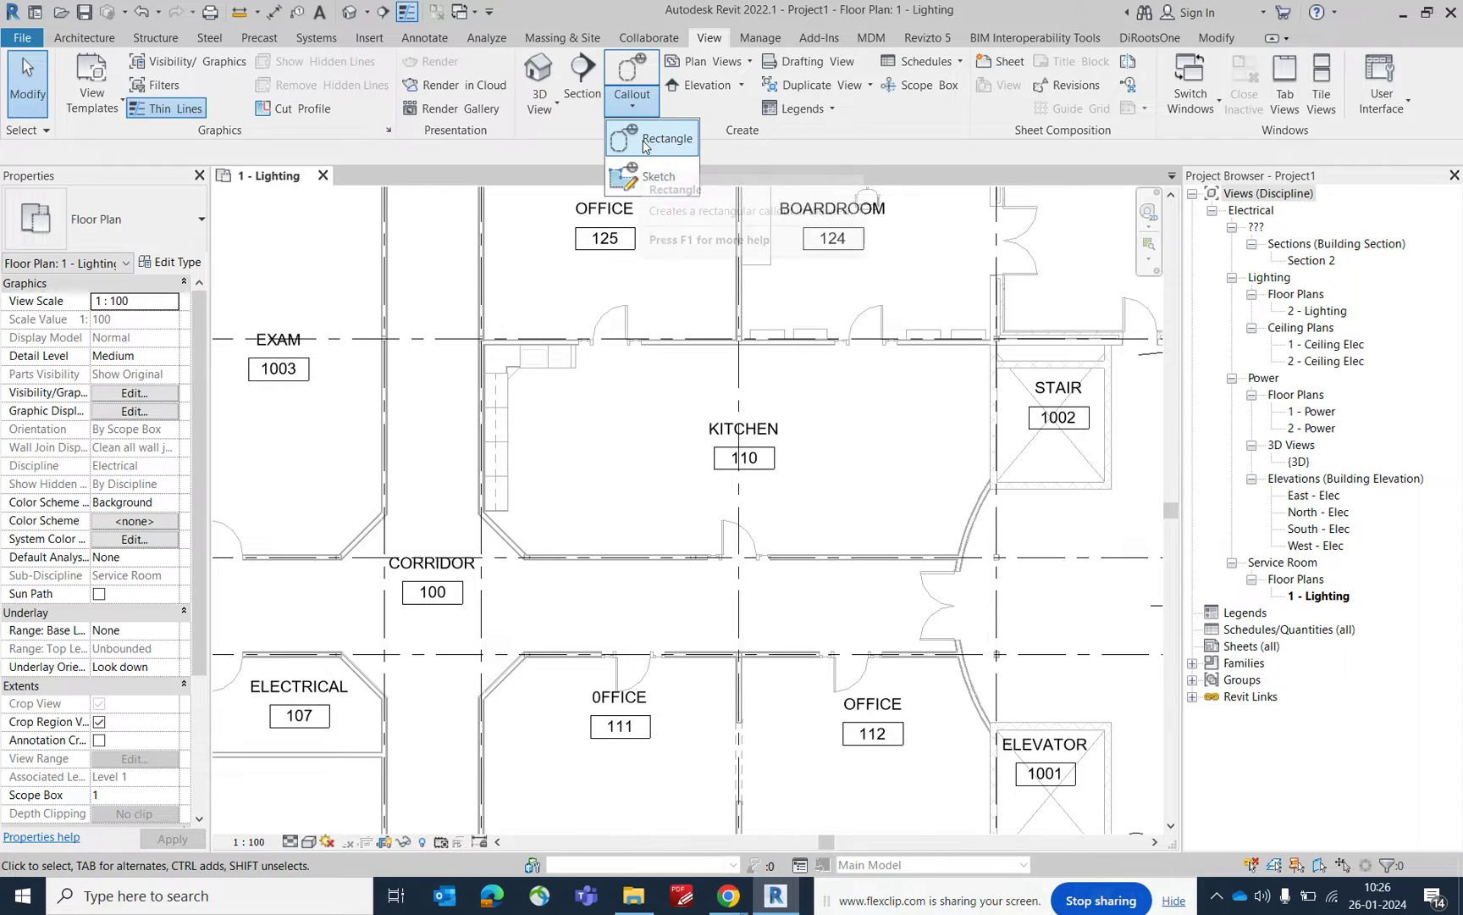
left_click(644, 142)
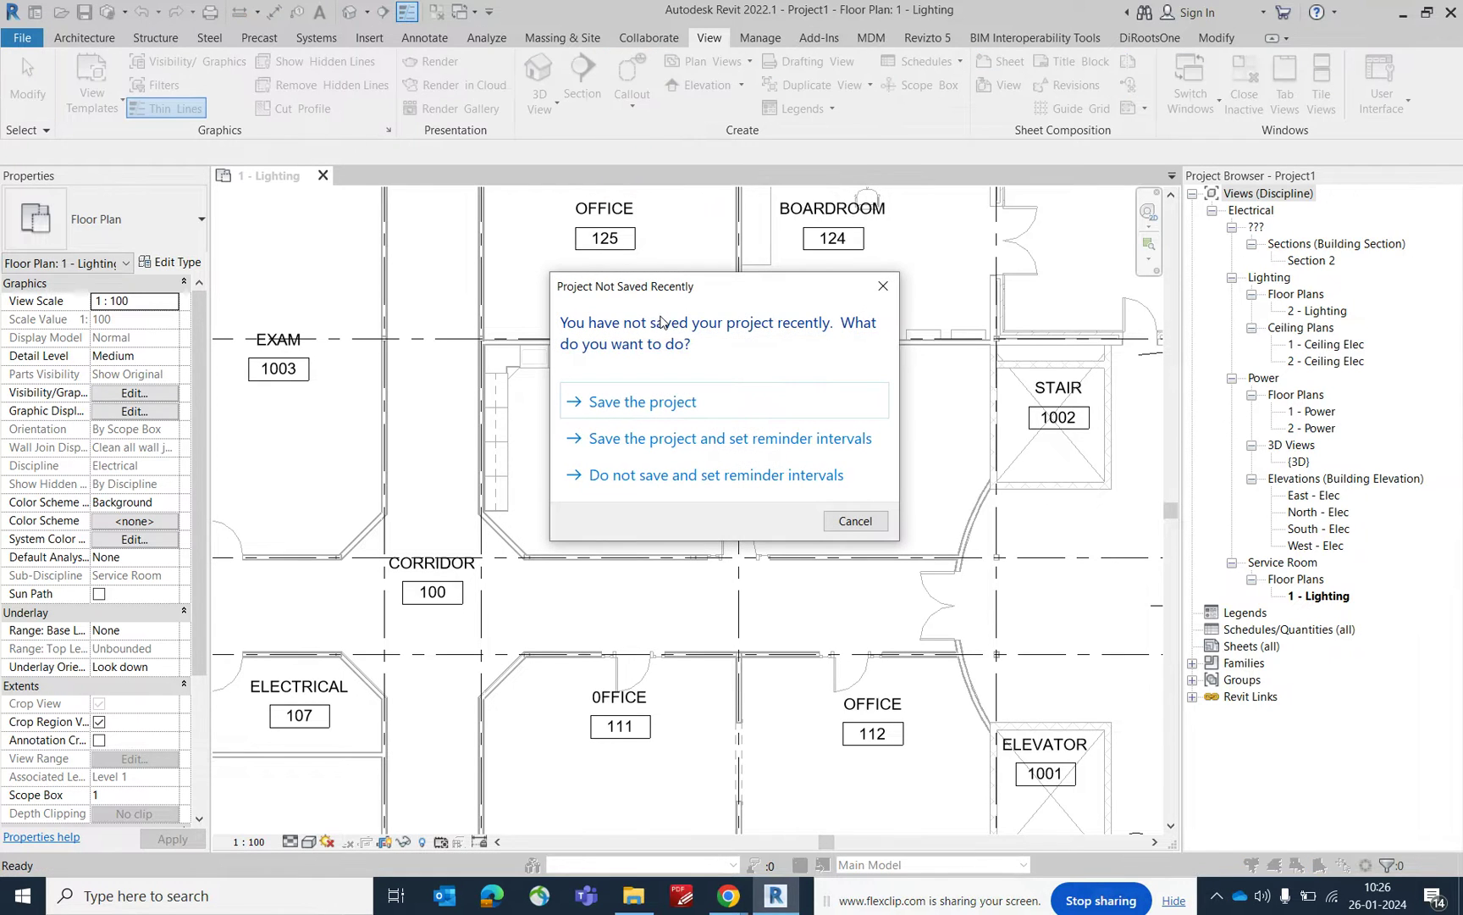
left_click(883, 286)
scroll(688, 376, "down", 3)
scroll(257, 269, "up", 5)
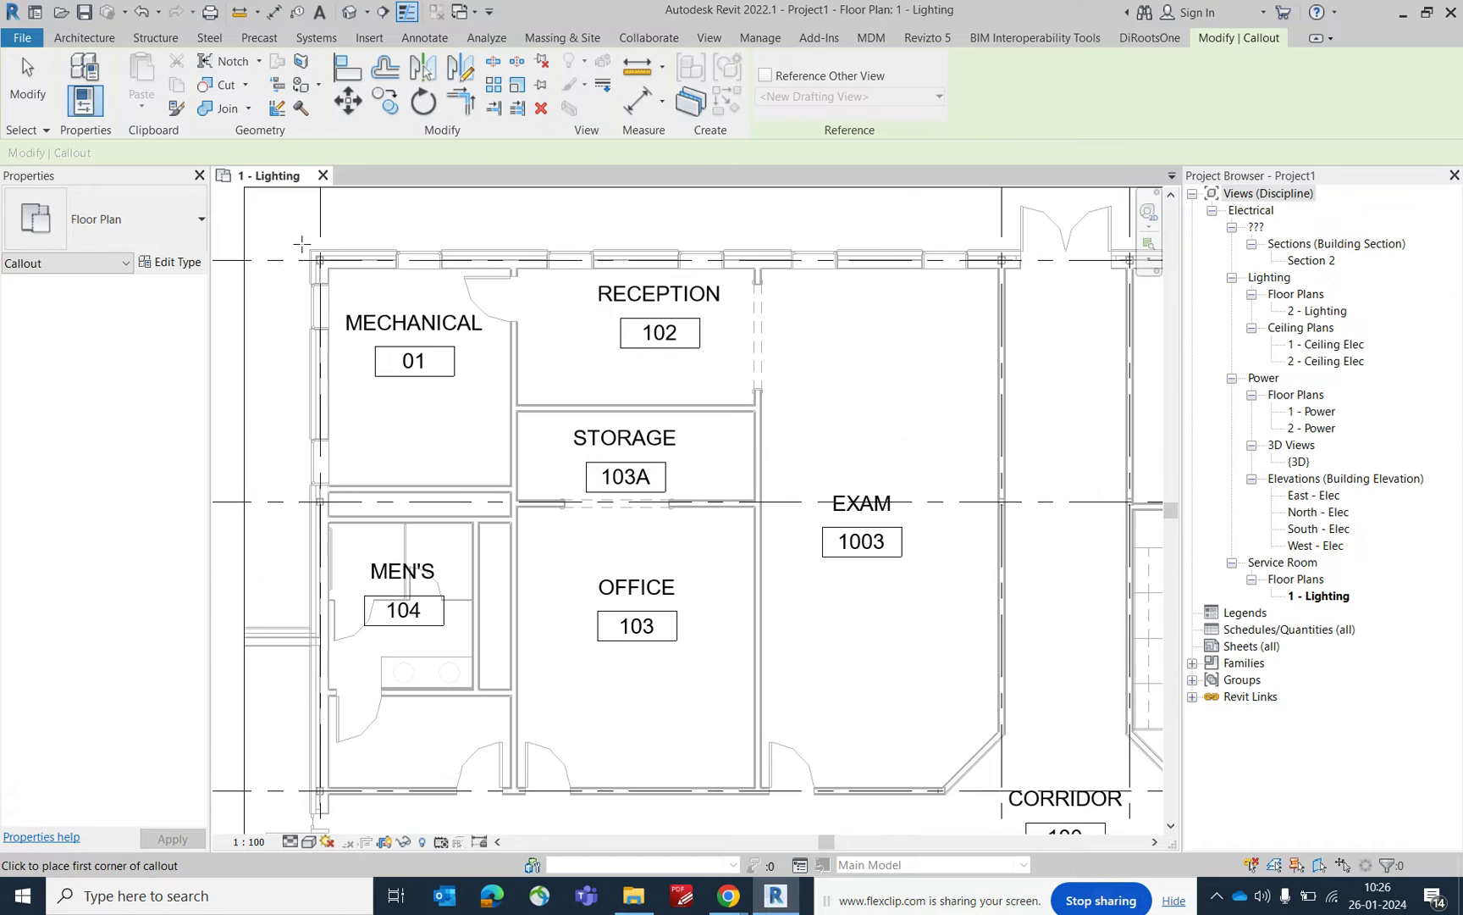
left_click(298, 234)
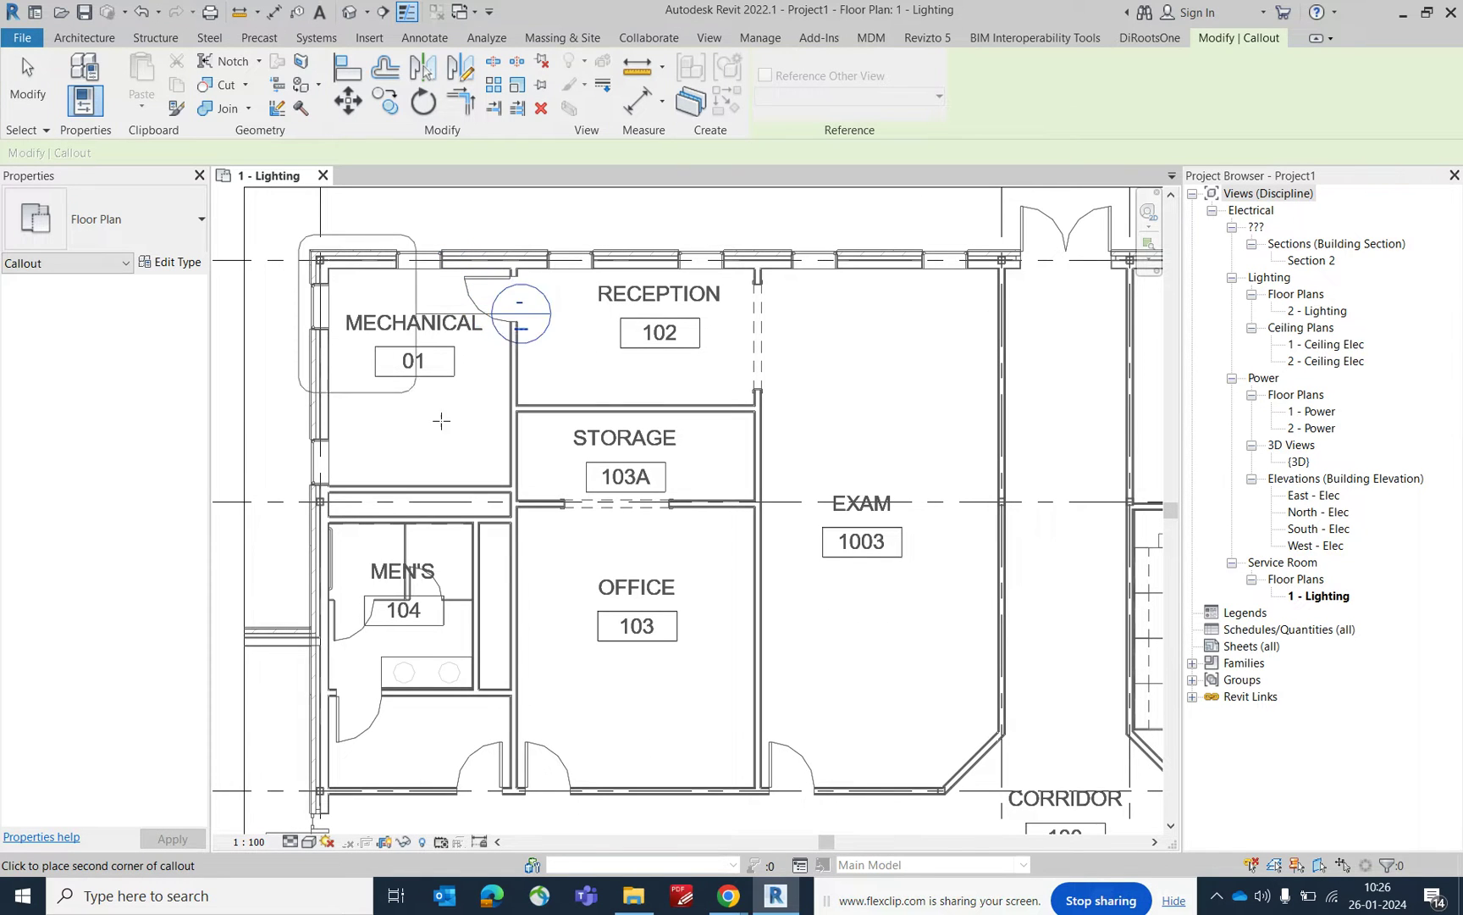
left_click(538, 532)
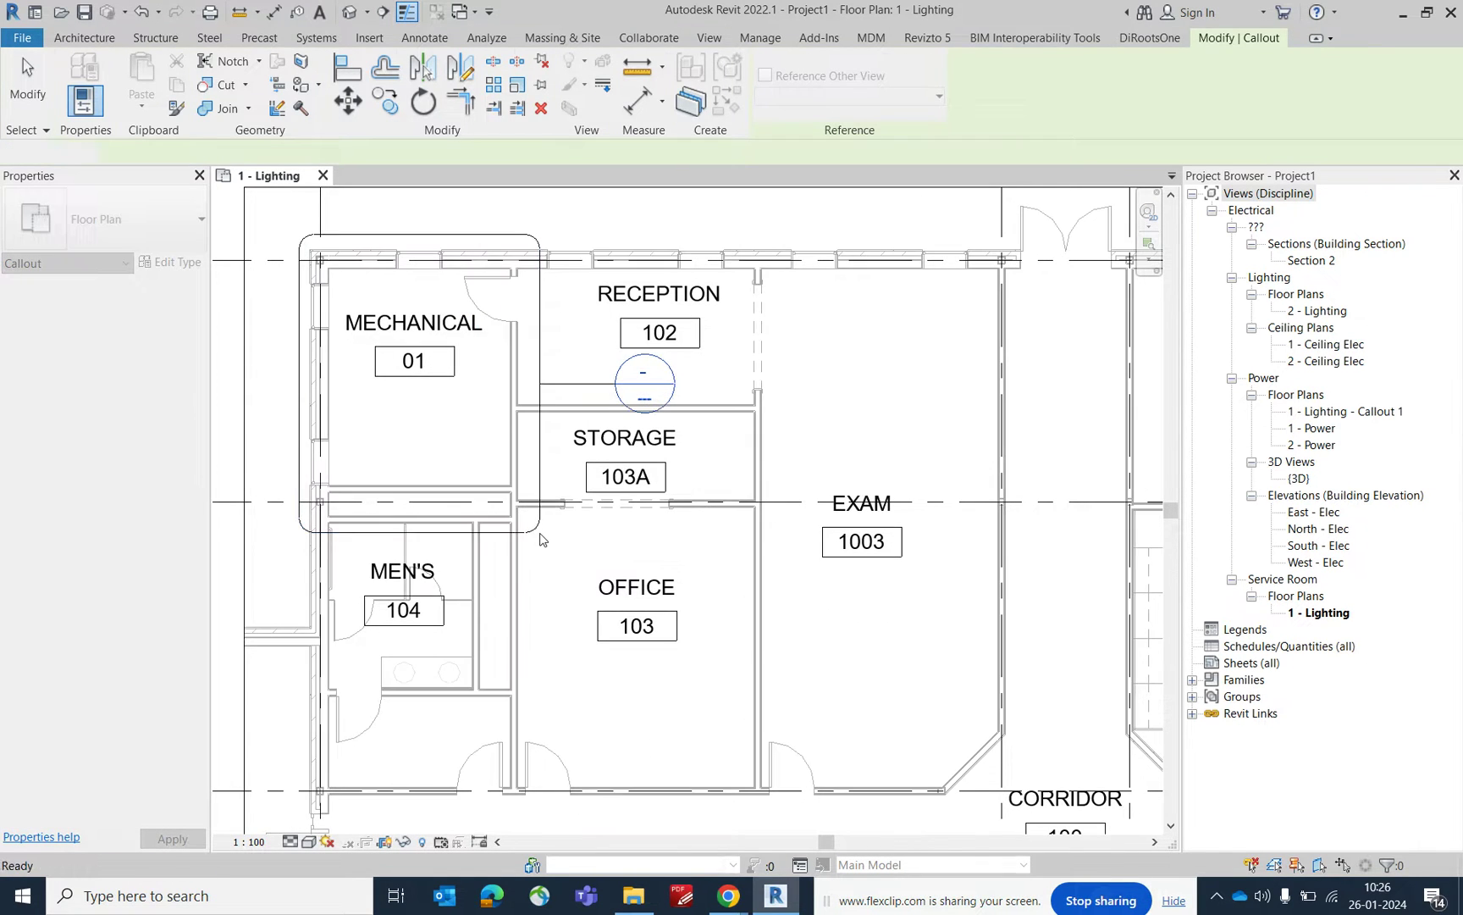
key("Escape")
key("Escape")
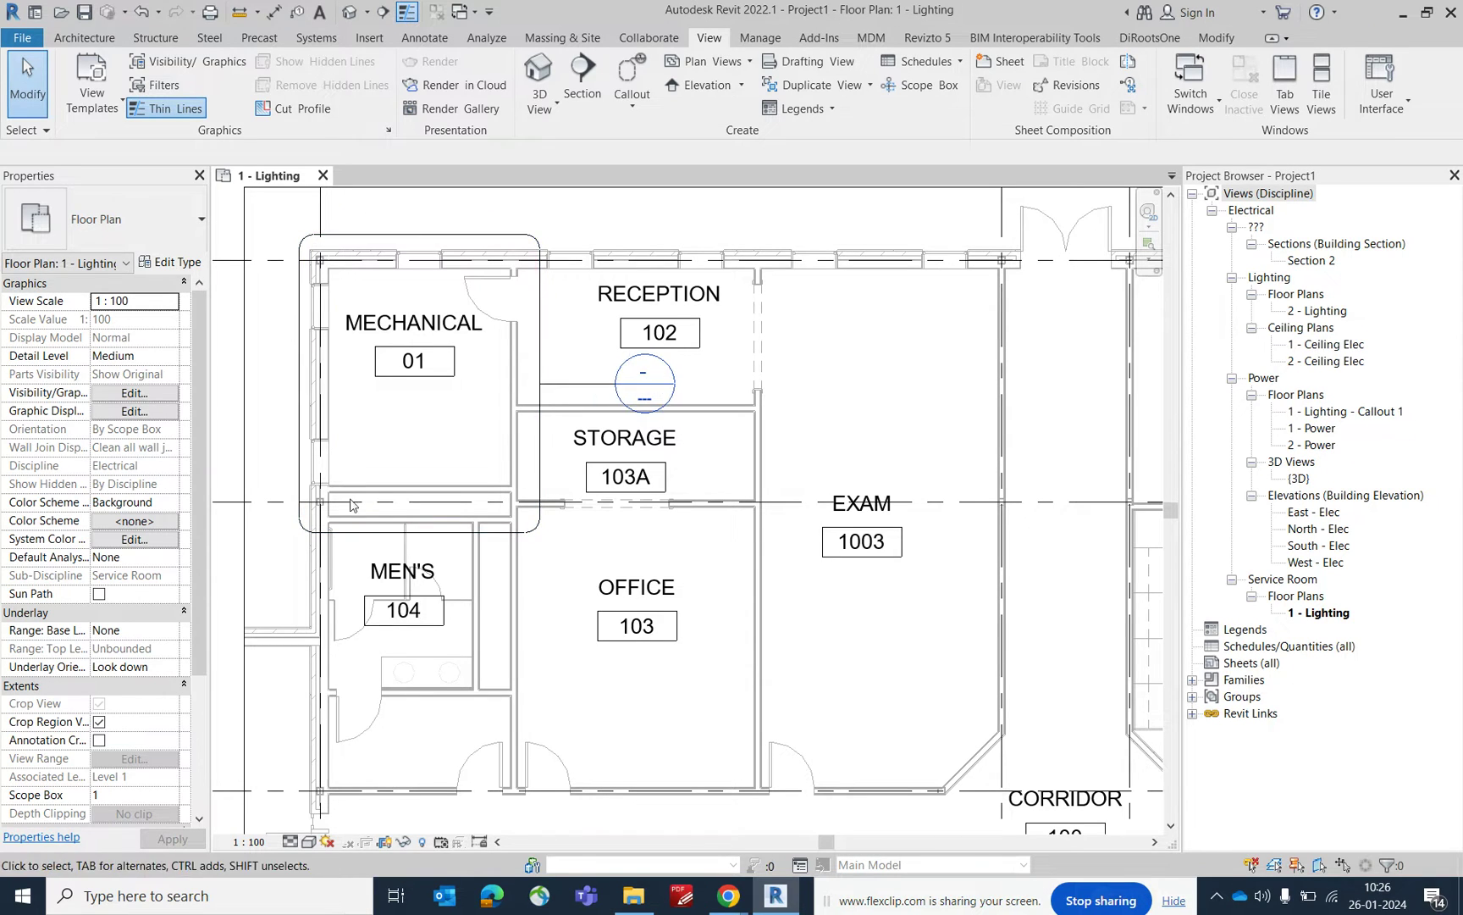
Open the view of the callout around the MECHANICAL 01 room and fit it to the window
left_click(541, 354)
right_click(543, 350)
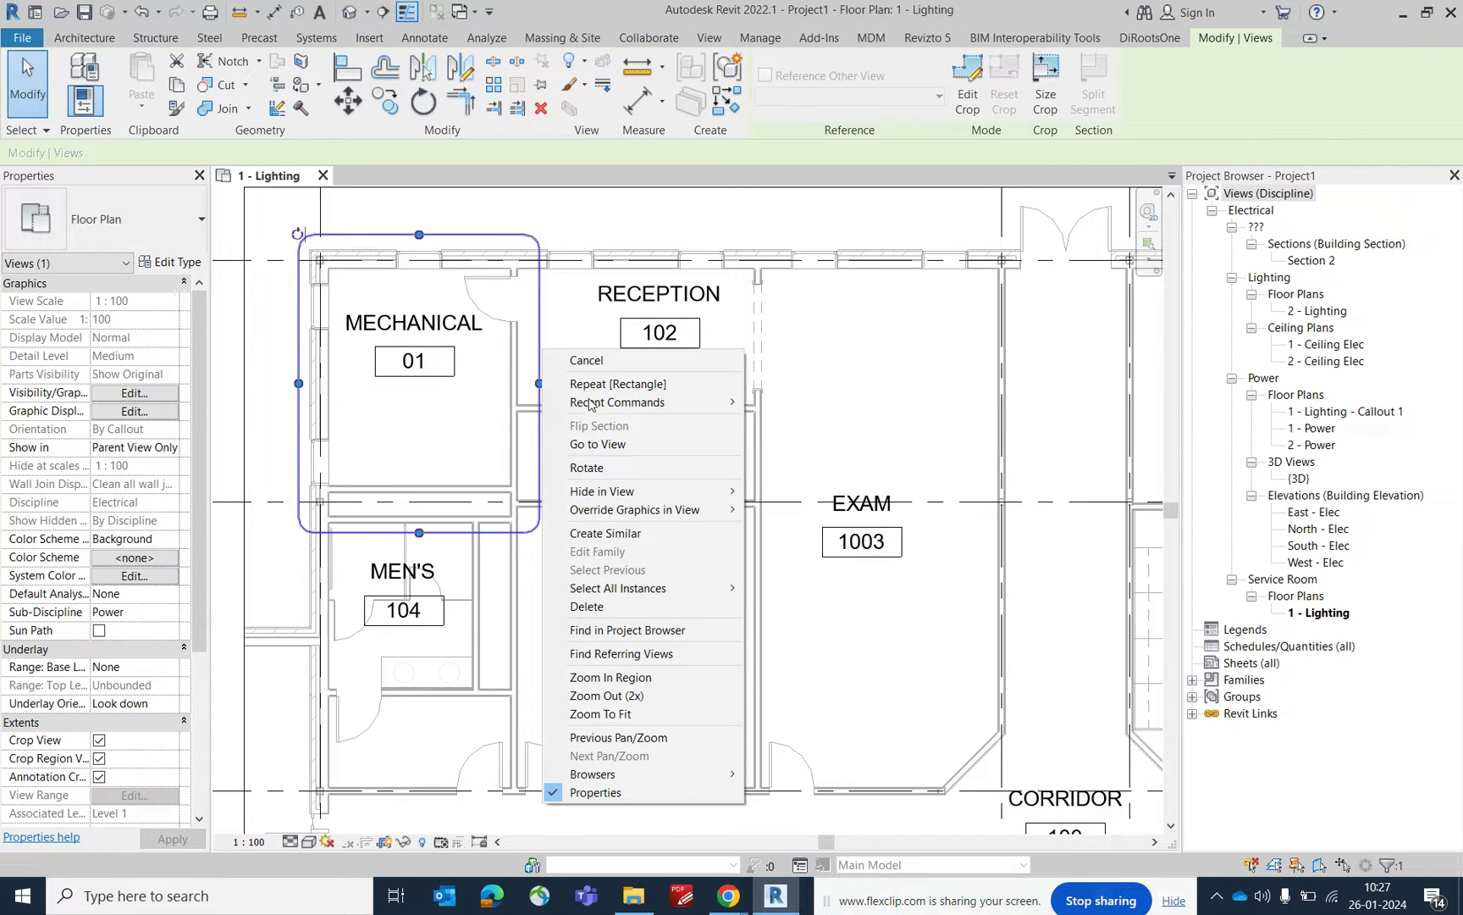
left_click(603, 445)
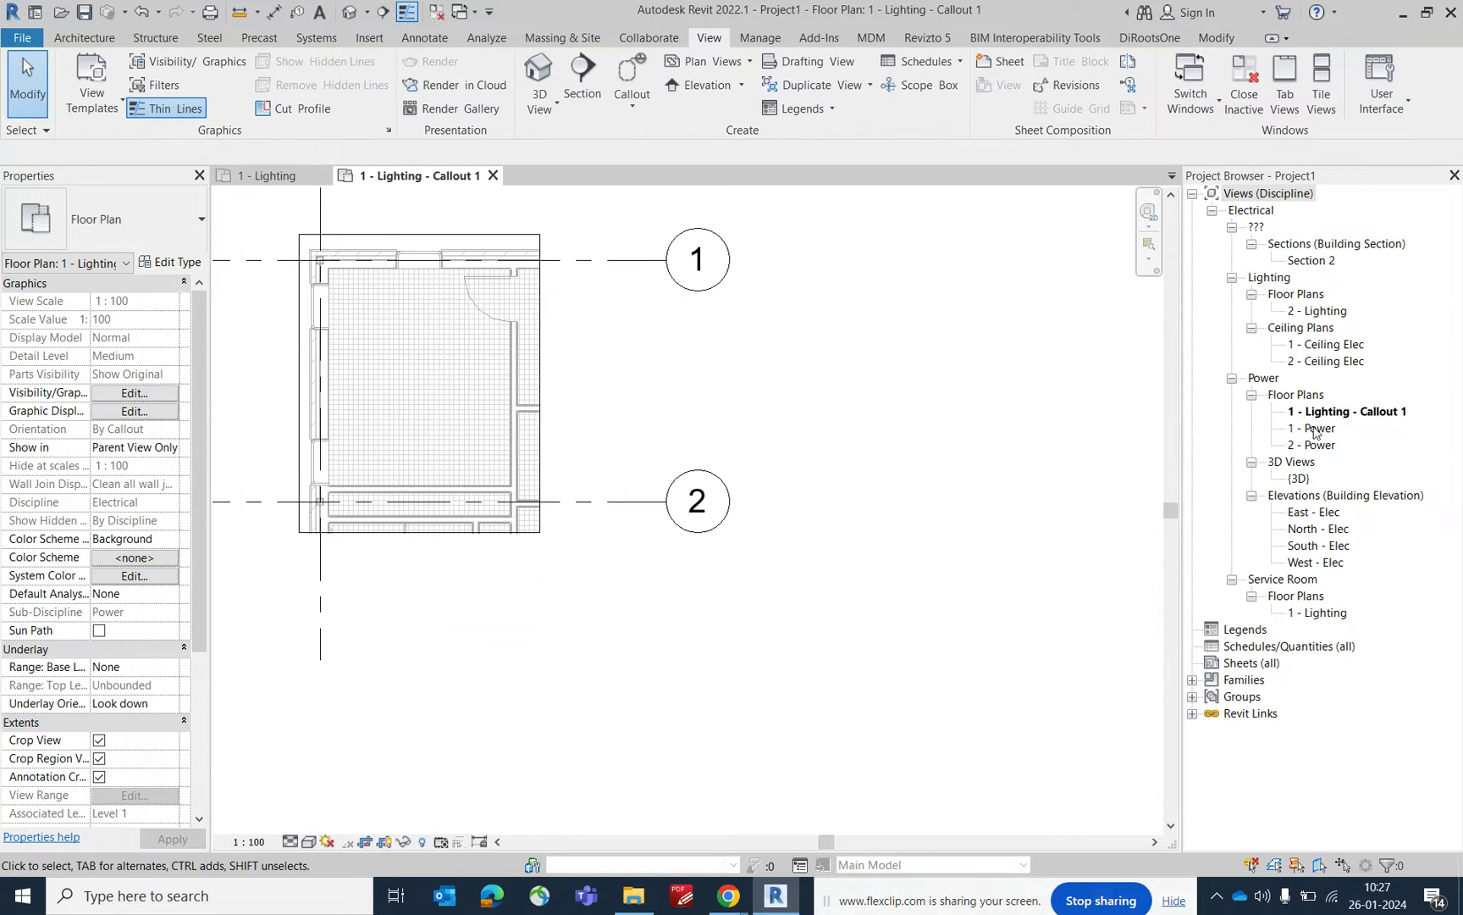
key("z")
key("f")
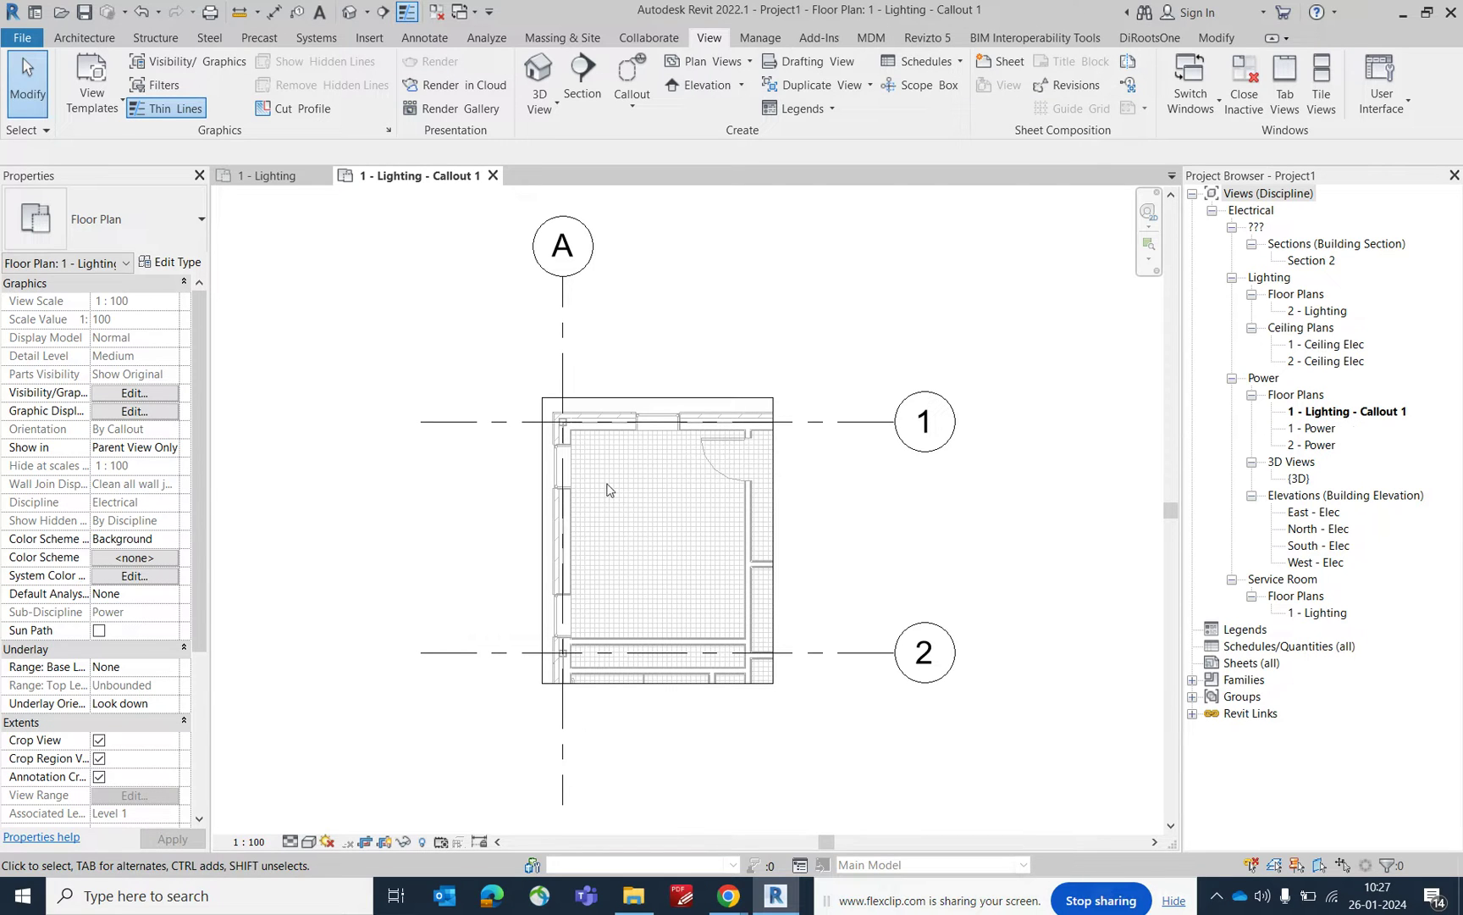
Assign the SERVICE ROOM view template to the callout view
scroll(167, 593, "down", 5)
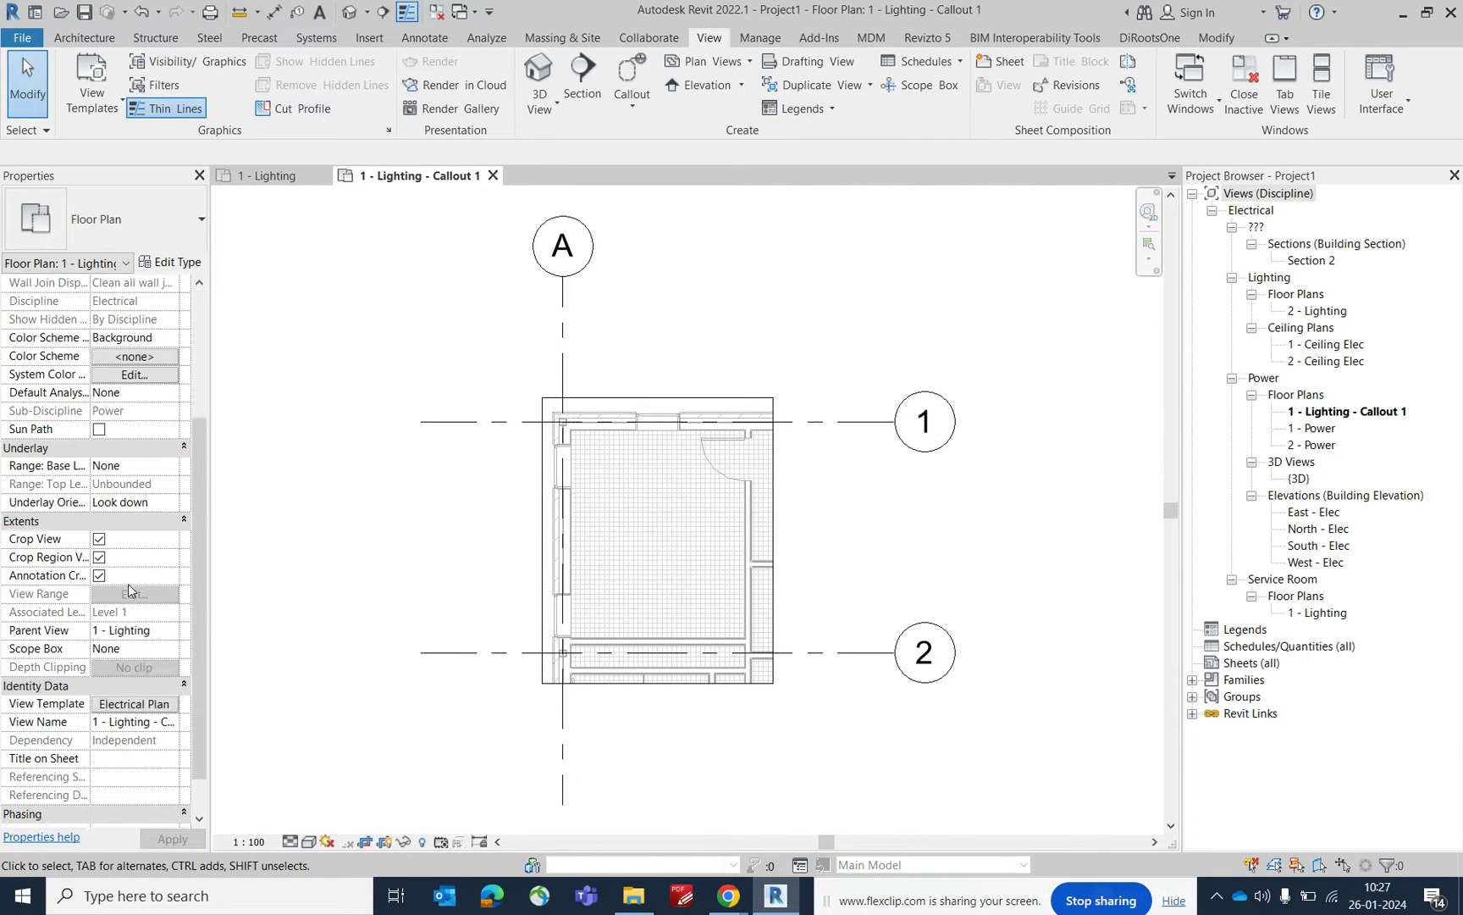
left_click(124, 706)
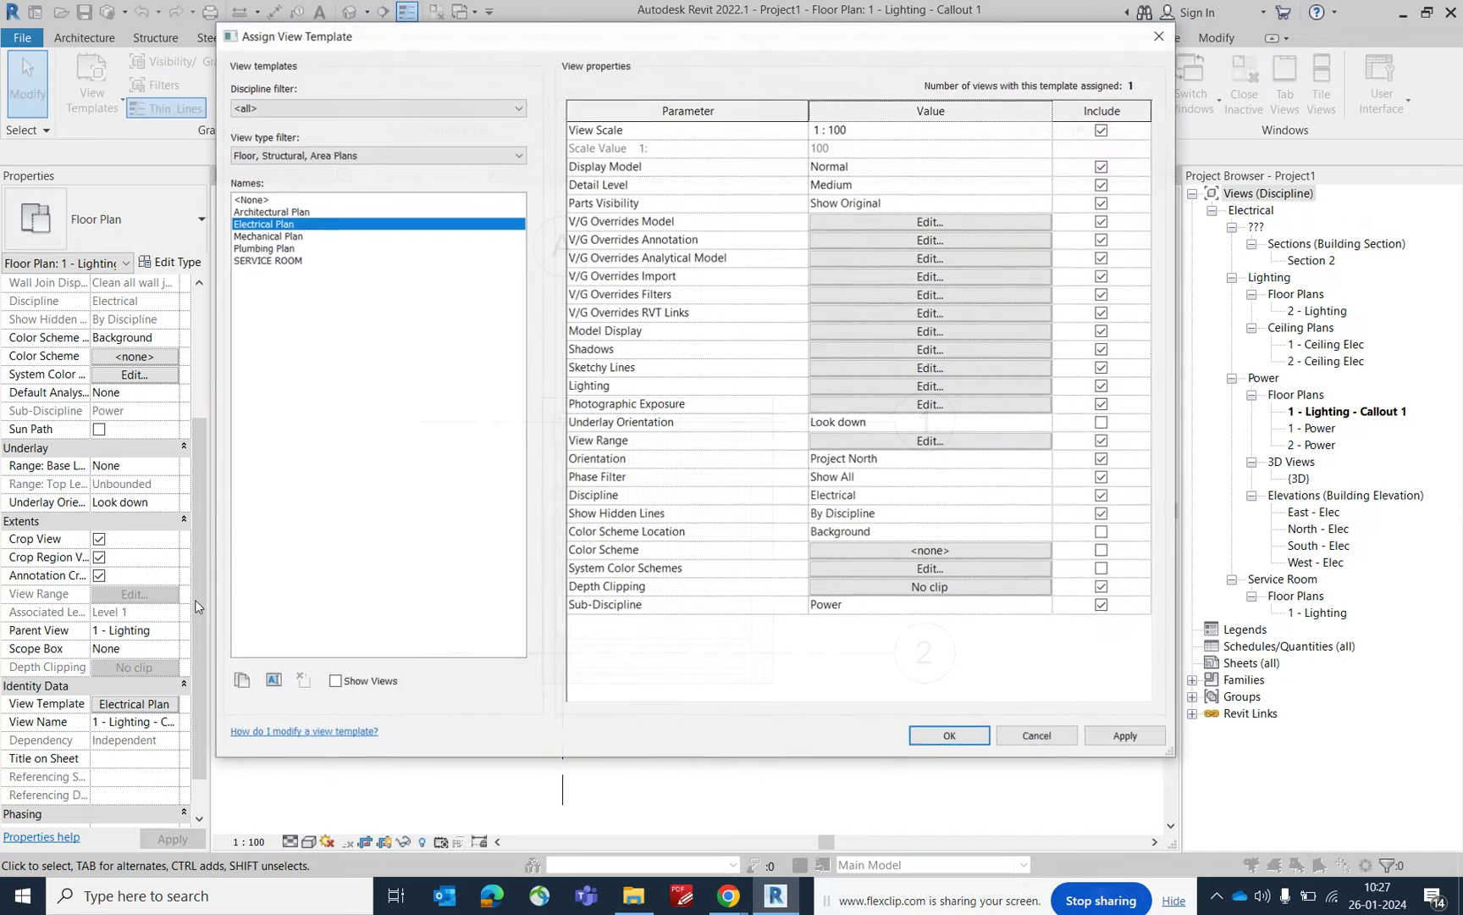
left_click(273, 261)
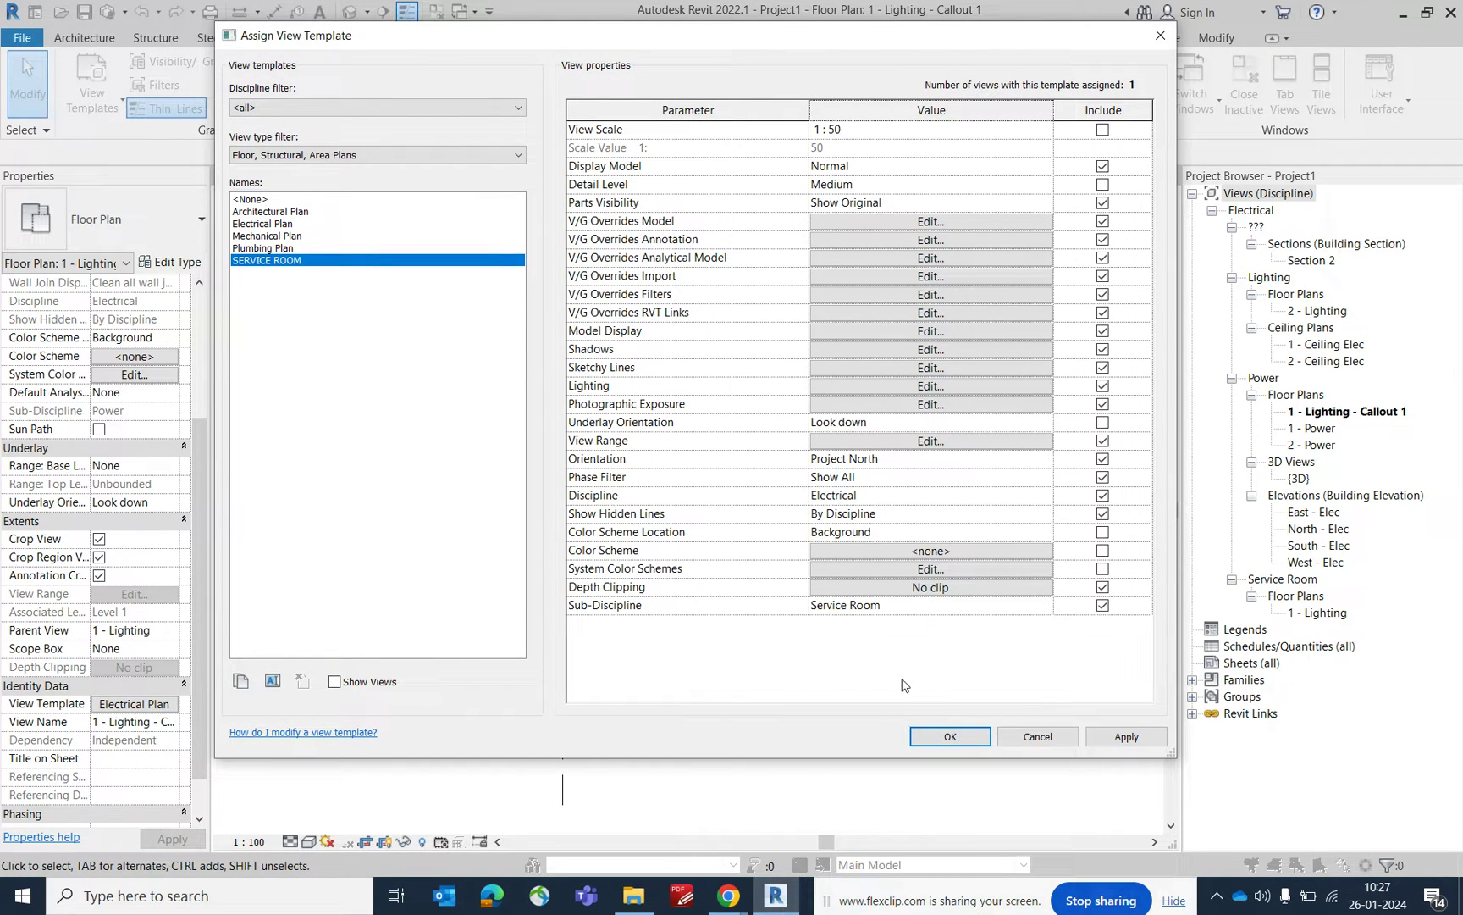
left_click(900, 607)
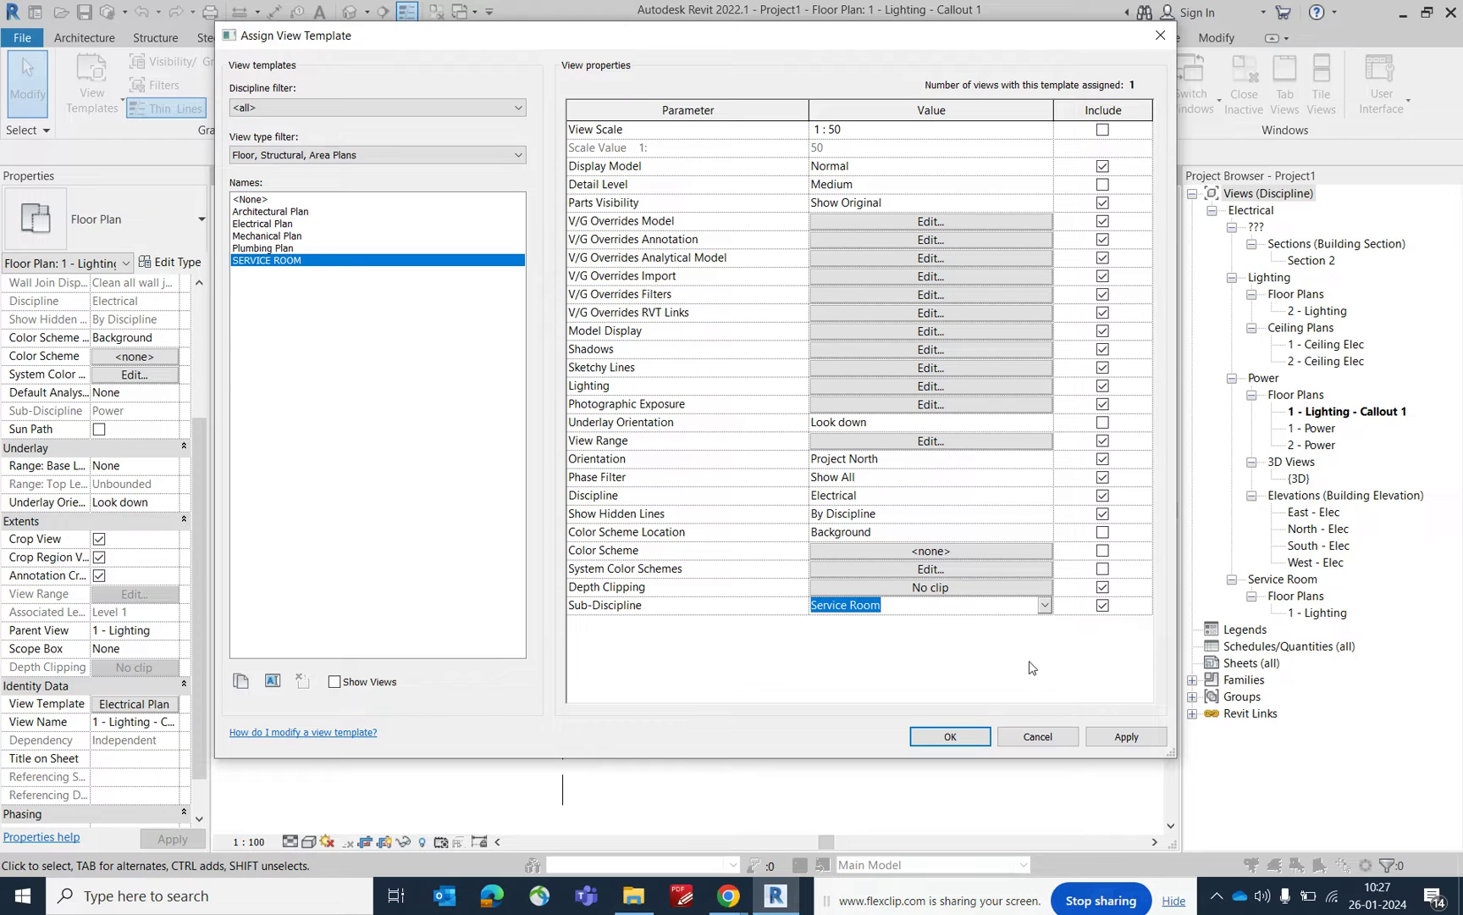
left_click(950, 736)
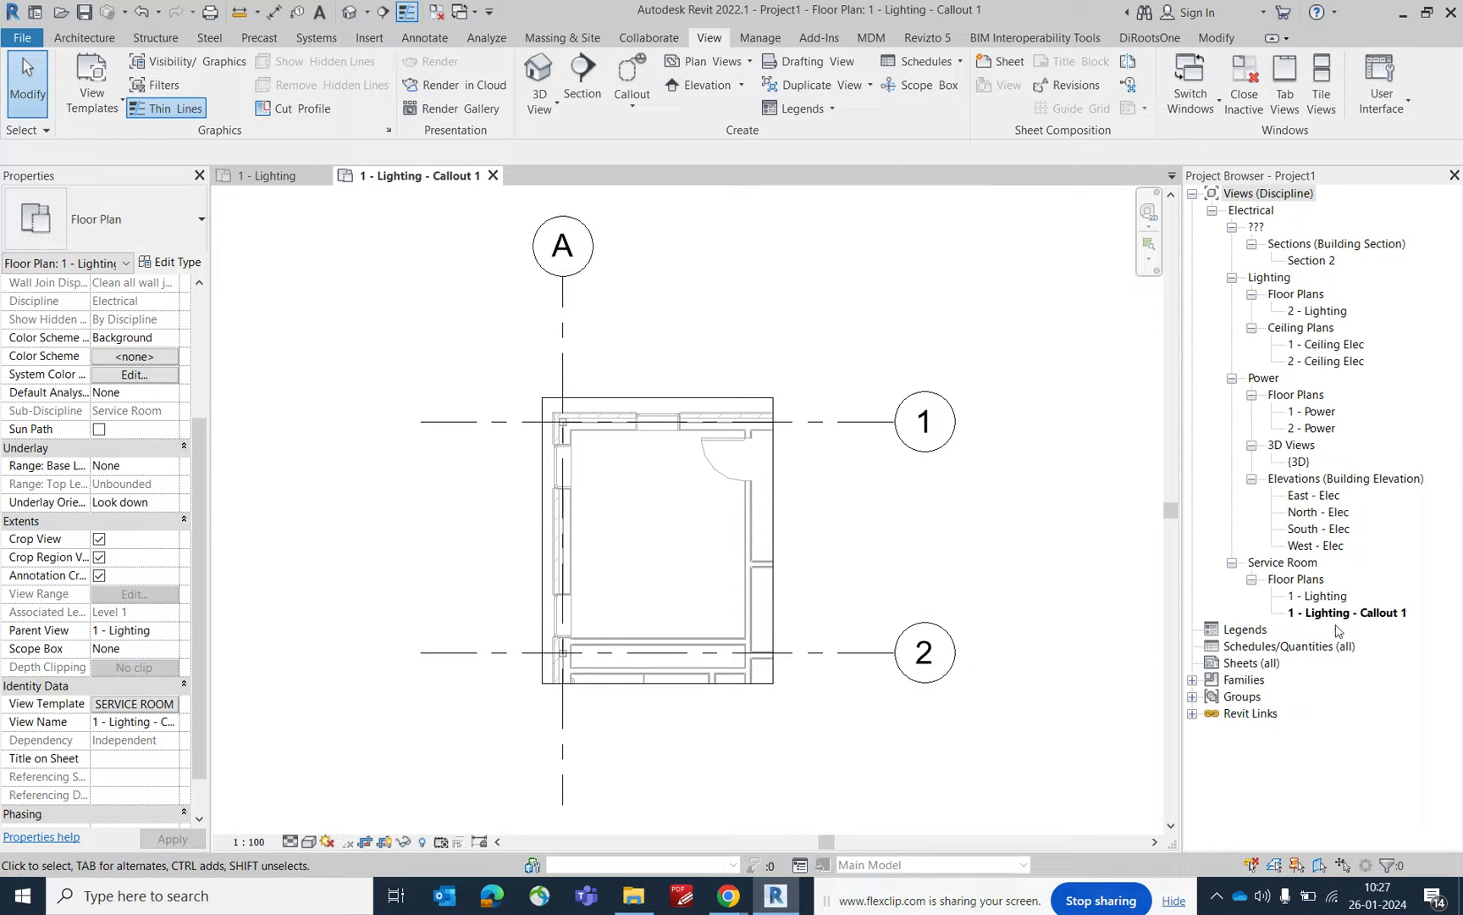
Rename the 1 - Lighting - Callout 1 view to Mech Room
right_click(1346, 612)
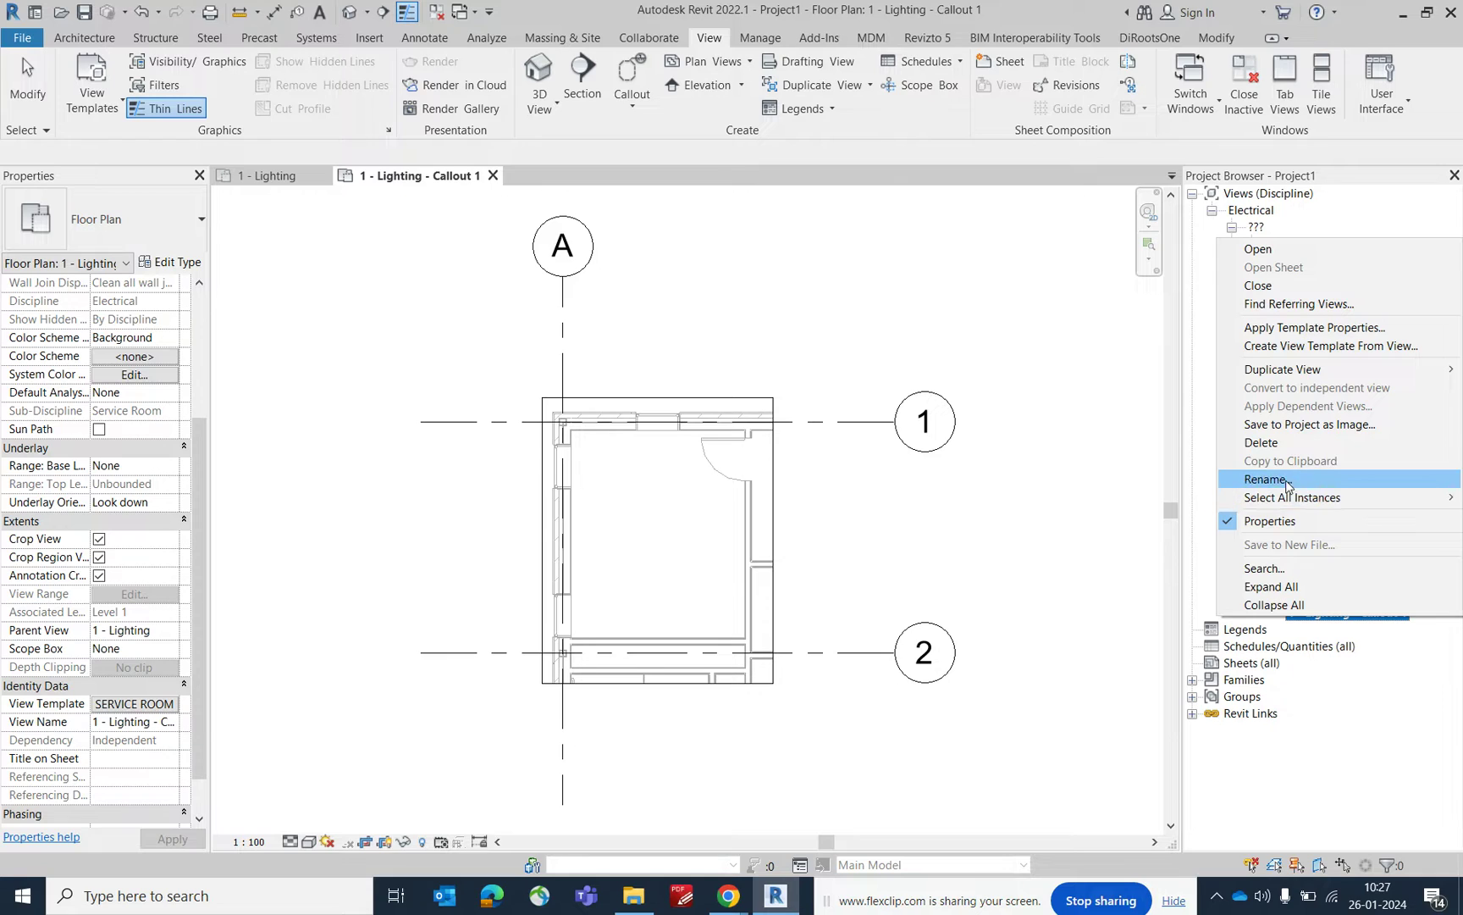
left_click(1292, 479)
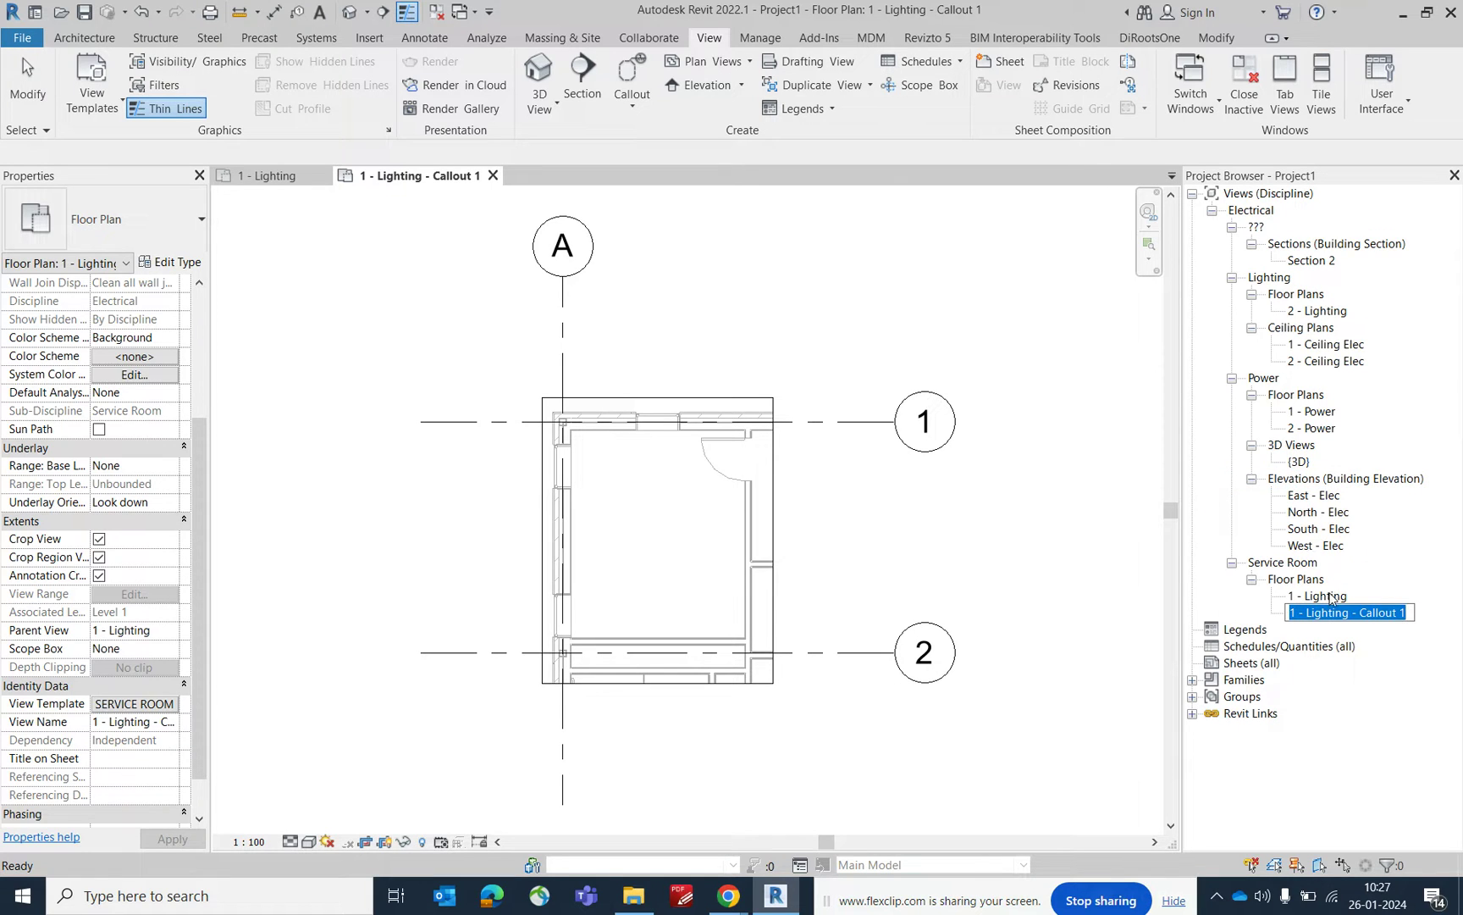
type("mechan")
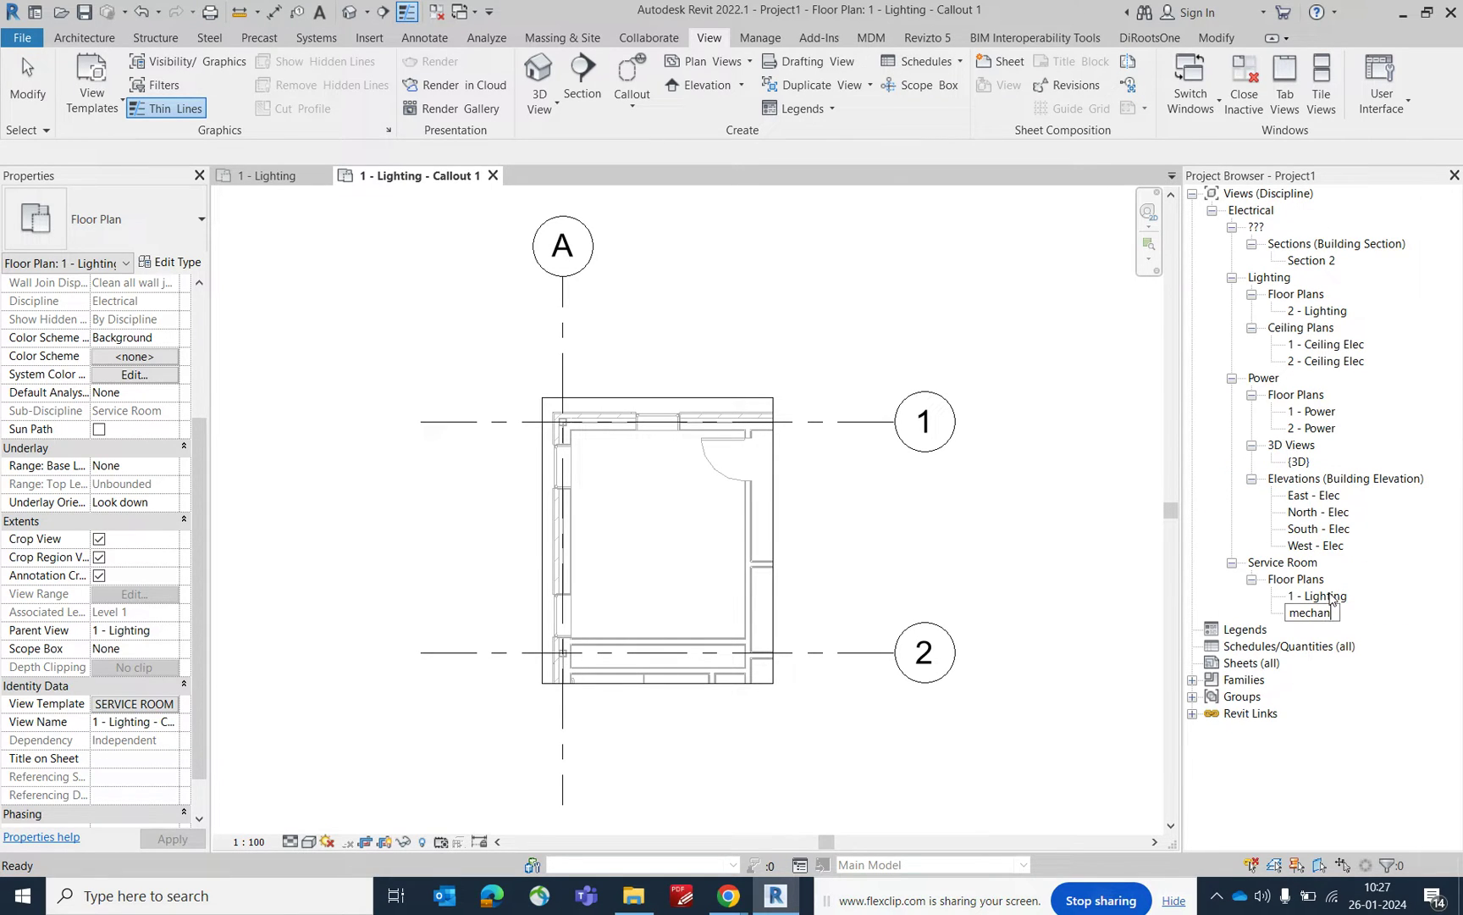
key("BackSpace")
key("BackSpace")
key("BackSpace")
type("ech Room")
left_click(926, 527)
Try a 1:25 scale on the Mech Room view and settle on 1:50
middle_click_drag(925, 526, 876, 466)
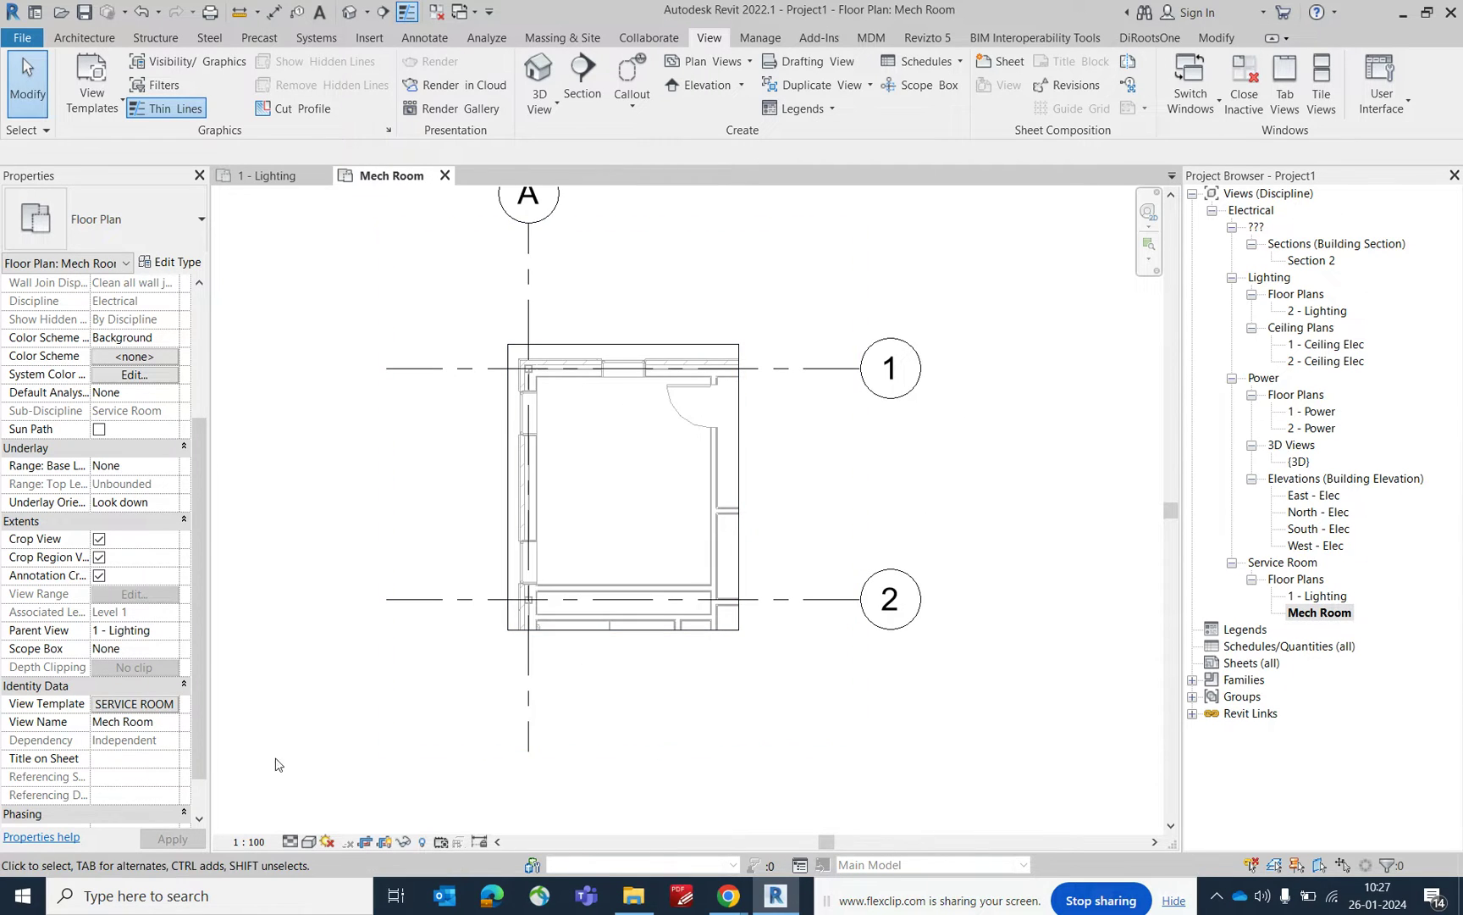
left_click(251, 842)
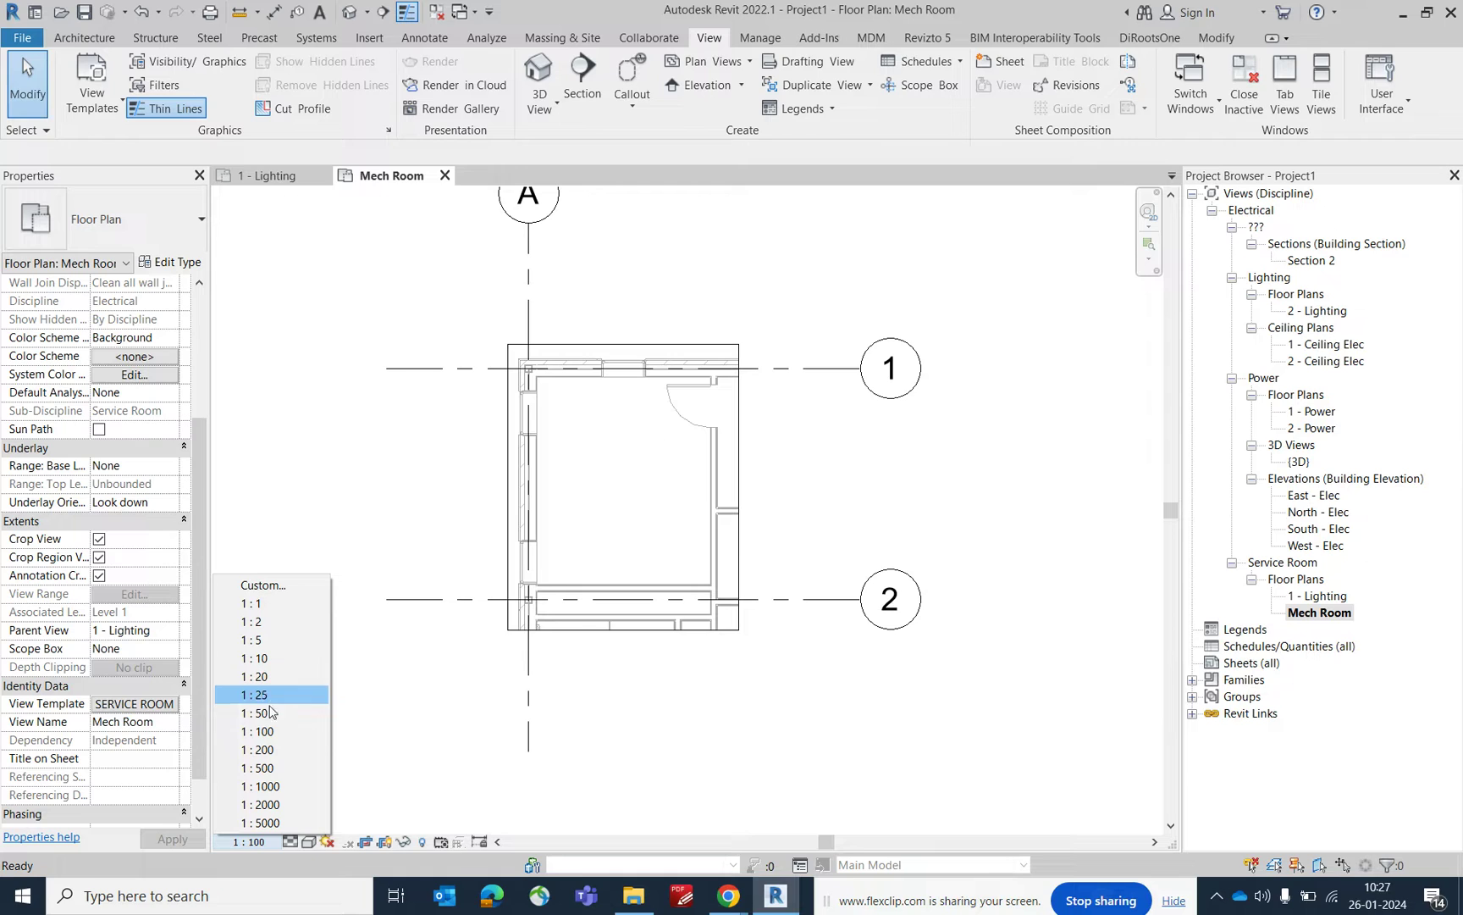
left_click(263, 695)
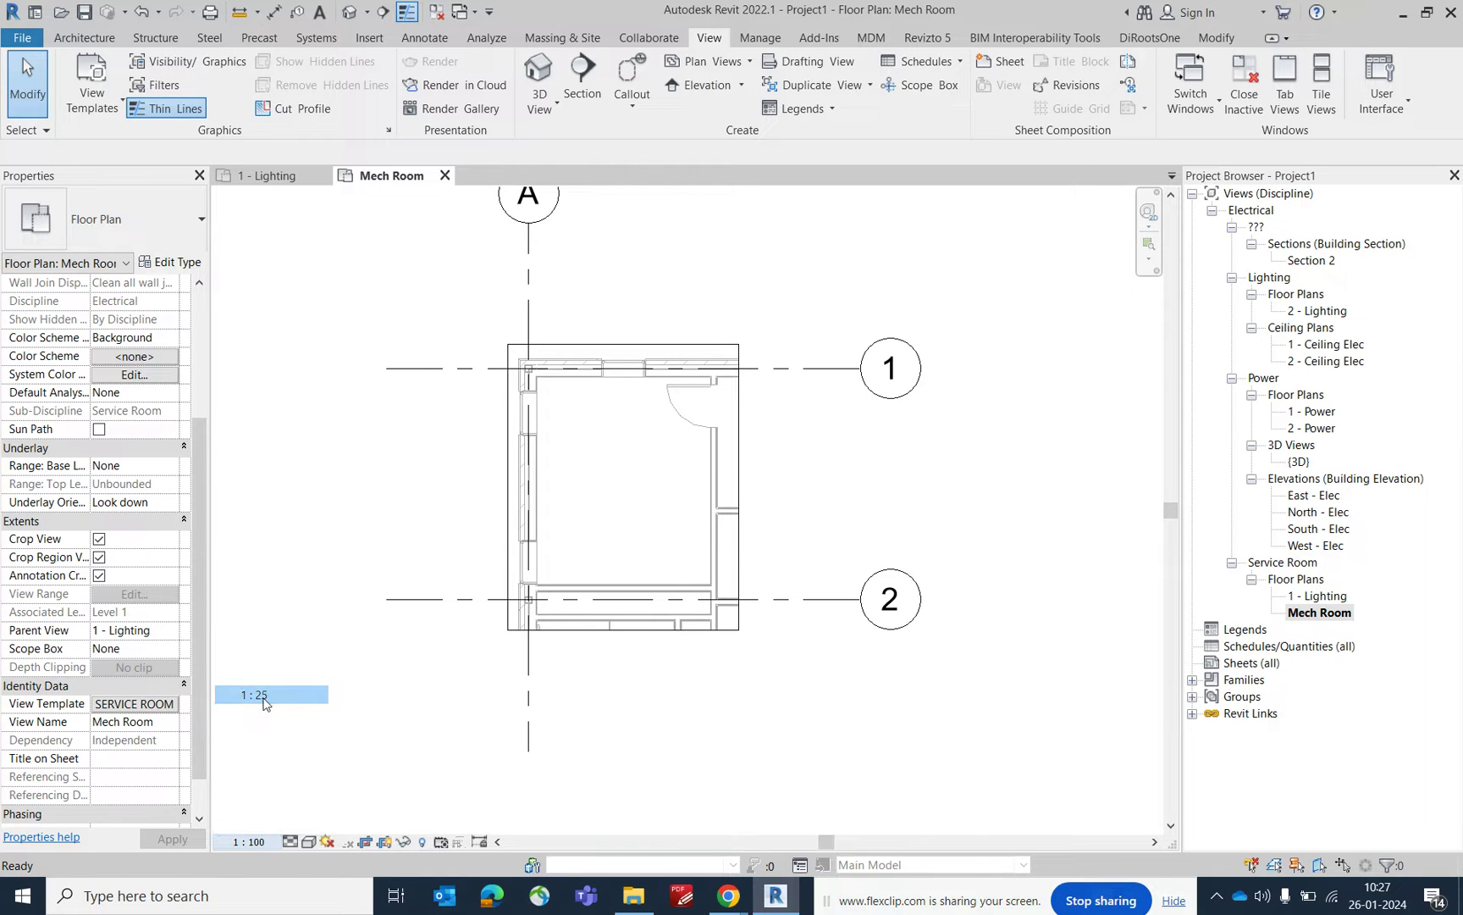
left_click(246, 842)
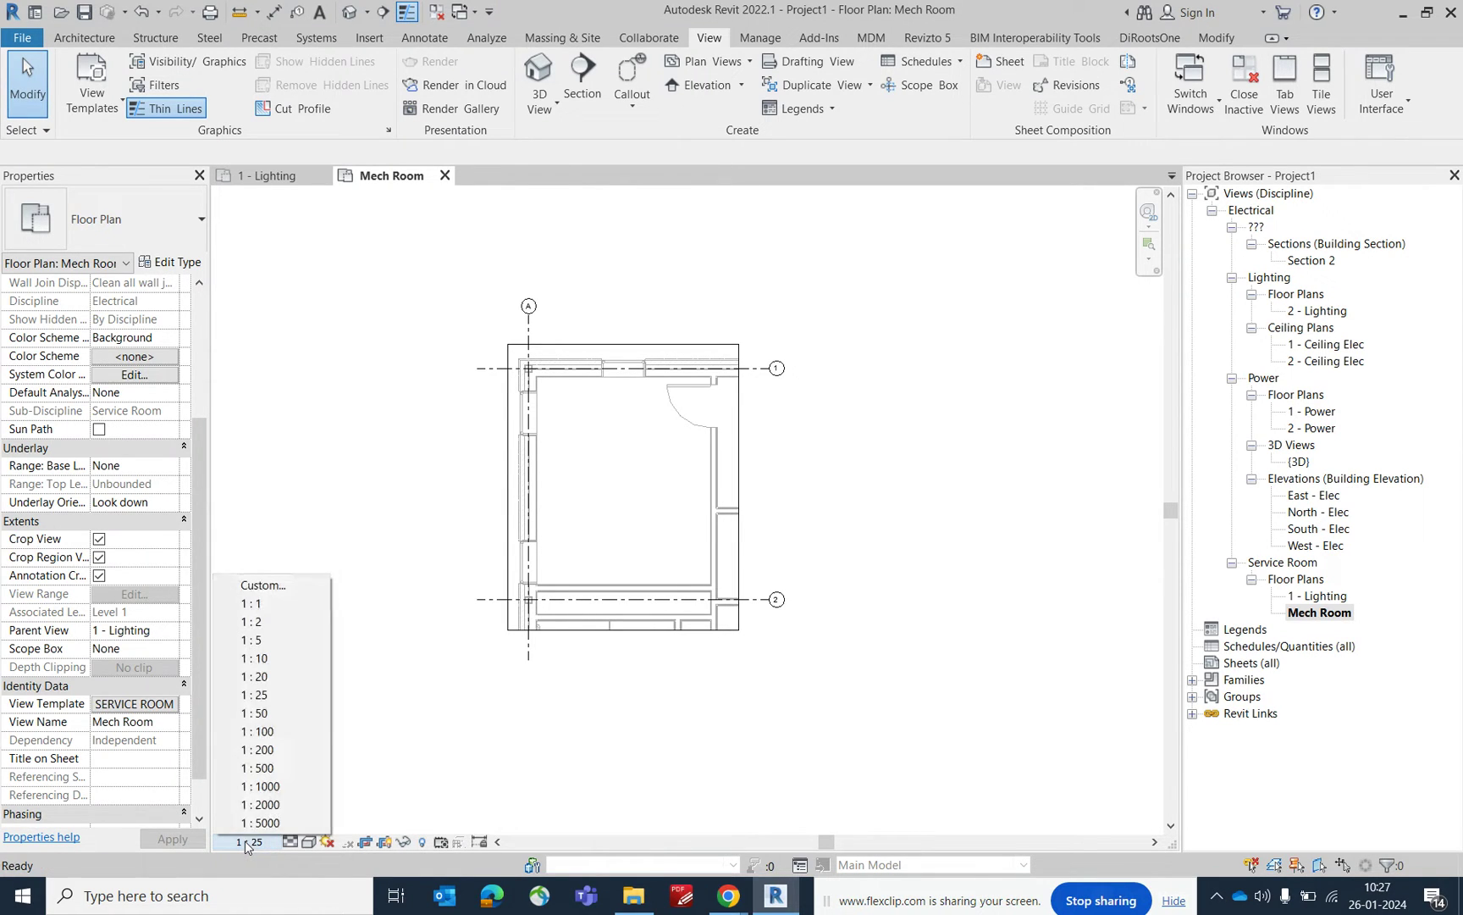
left_click(254, 714)
Place a horizontal room tag without a leader at the centre of the mechanical room in the Mech Room view
middle_click(600, 509)
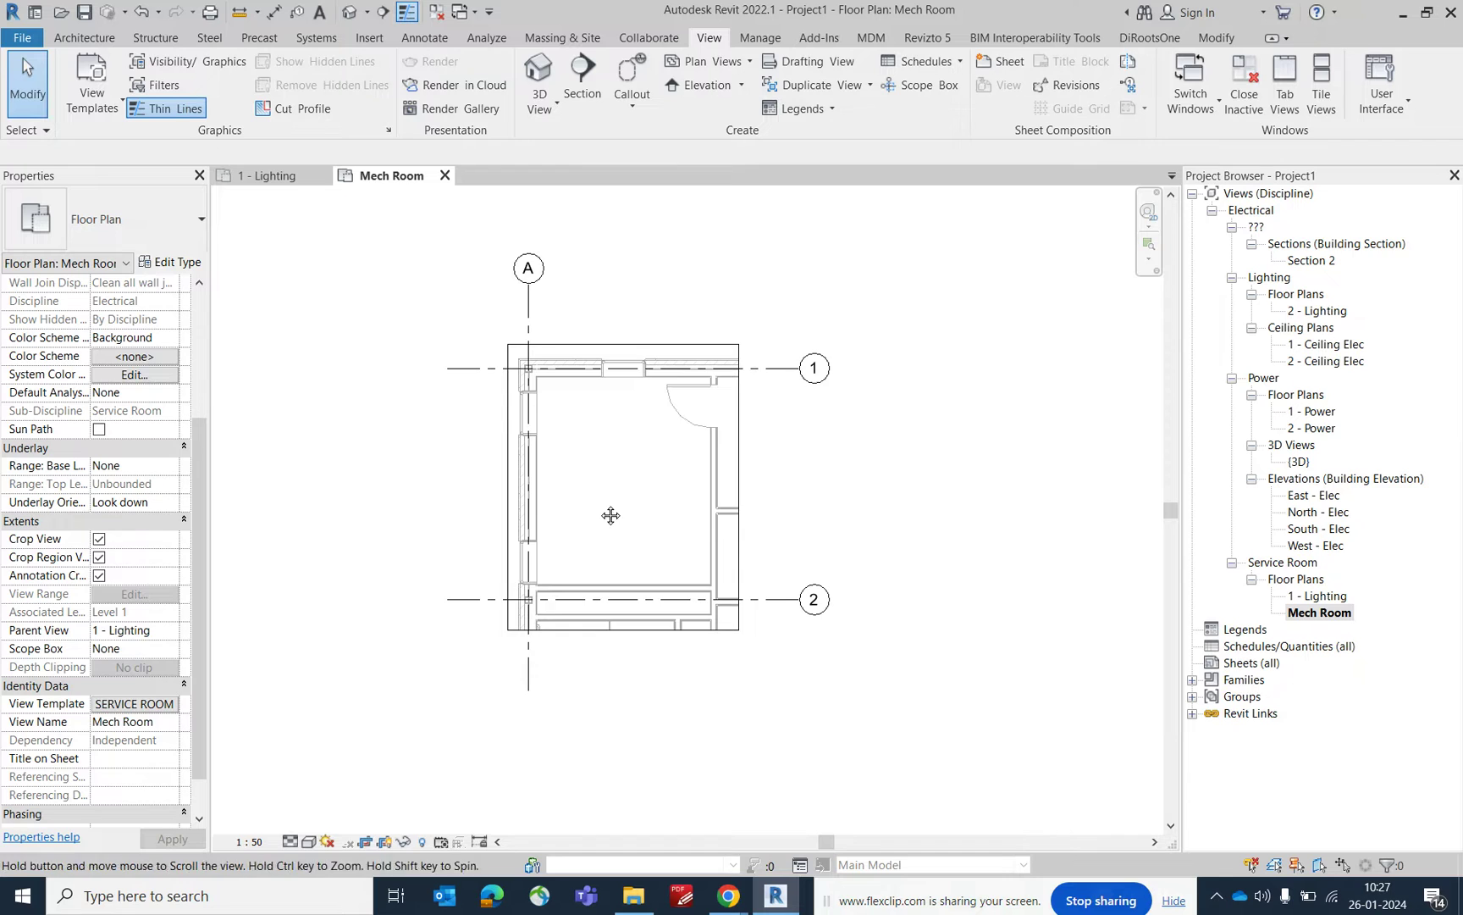
left_click(426, 39)
left_click(968, 84)
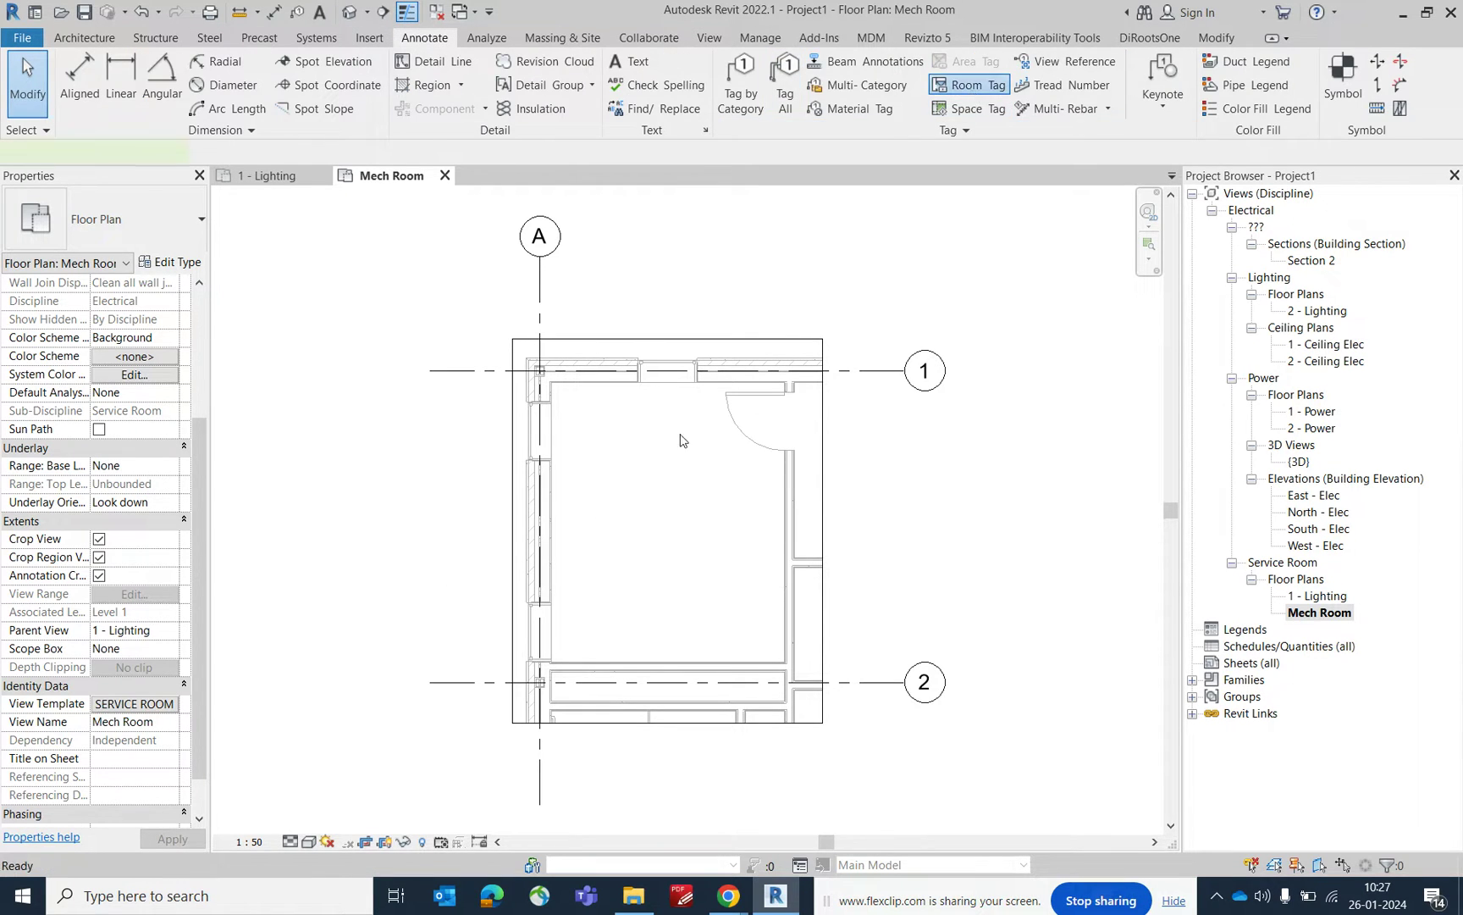
left_click(666, 531)
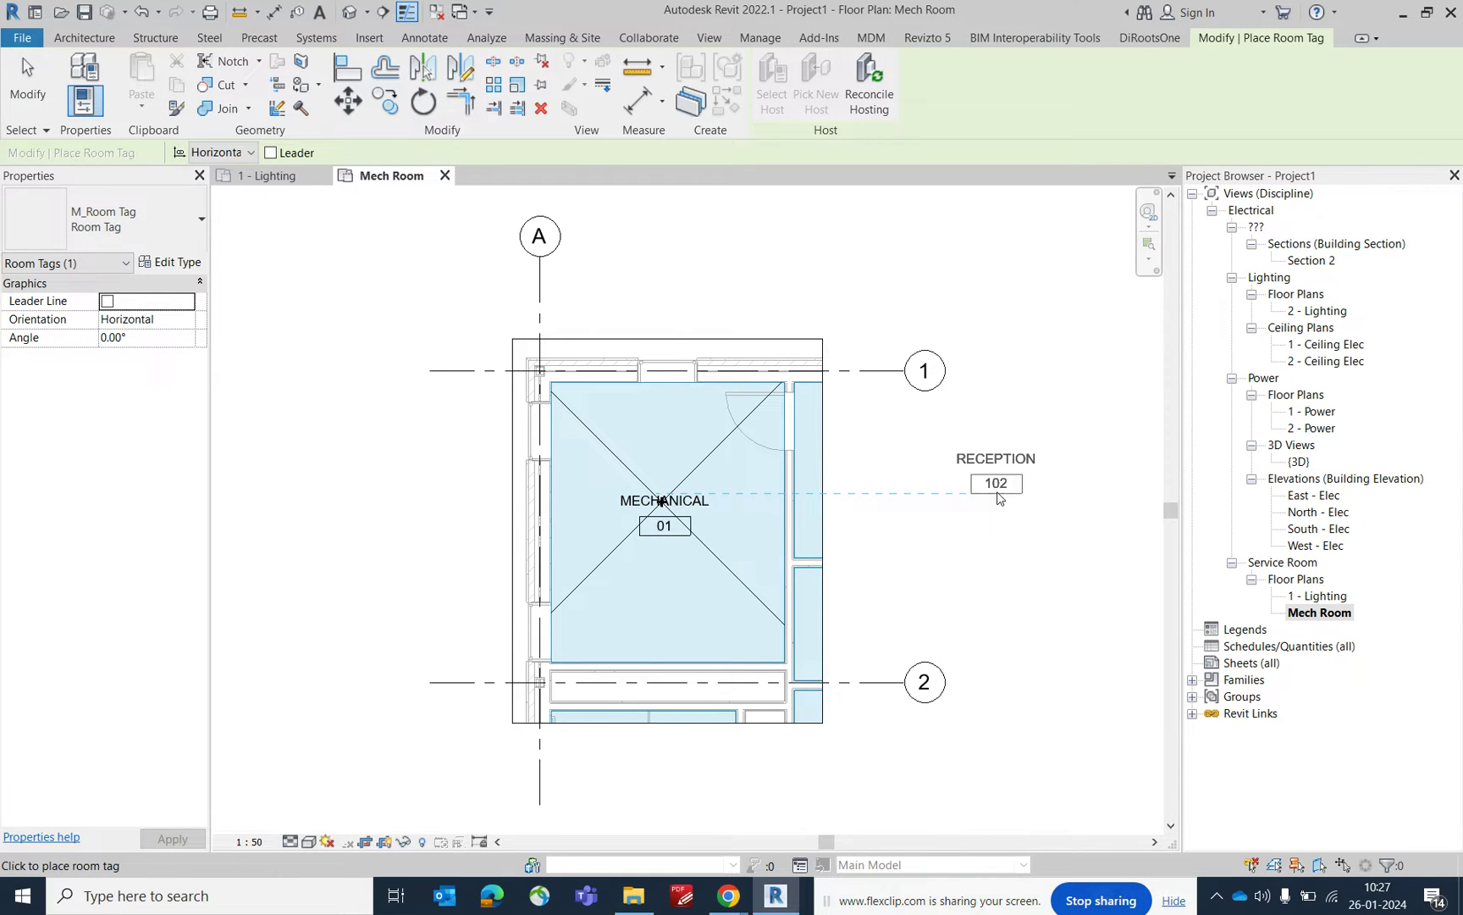
Sketch a rectangular callout about 6100 by 3800 mm around the ELECTRICAL 107 room in the 1 - Lighting plan
key("Escape")
left_click(267, 175)
scroll(716, 364, "down", 2)
middle_click_drag(716, 364, 713, 326)
scroll(725, 608, "up", 3)
middle_click_drag(727, 609, 786, 502)
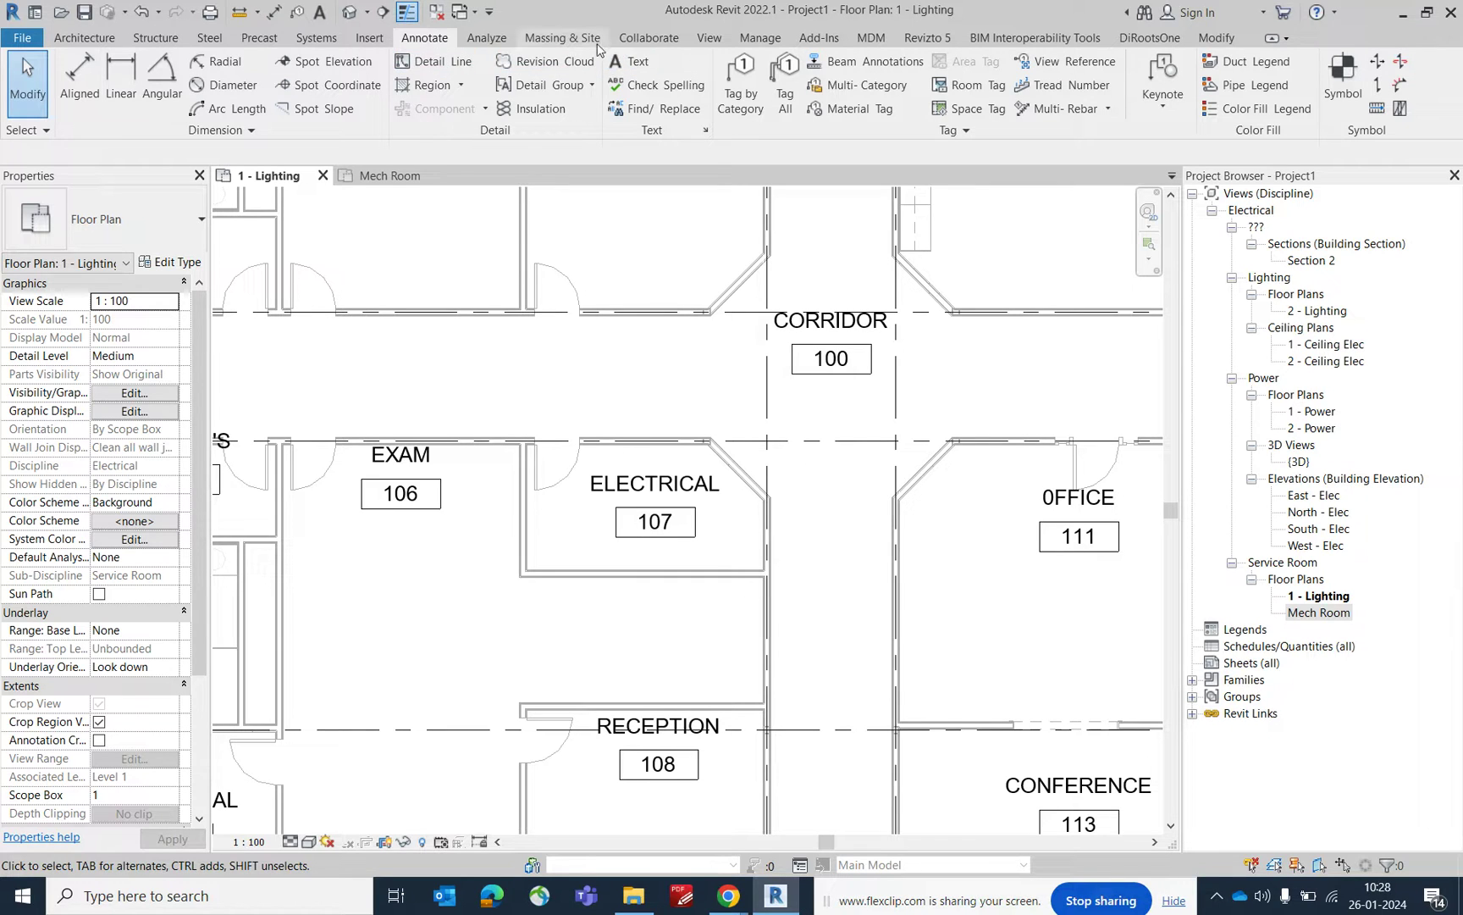
left_click(703, 39)
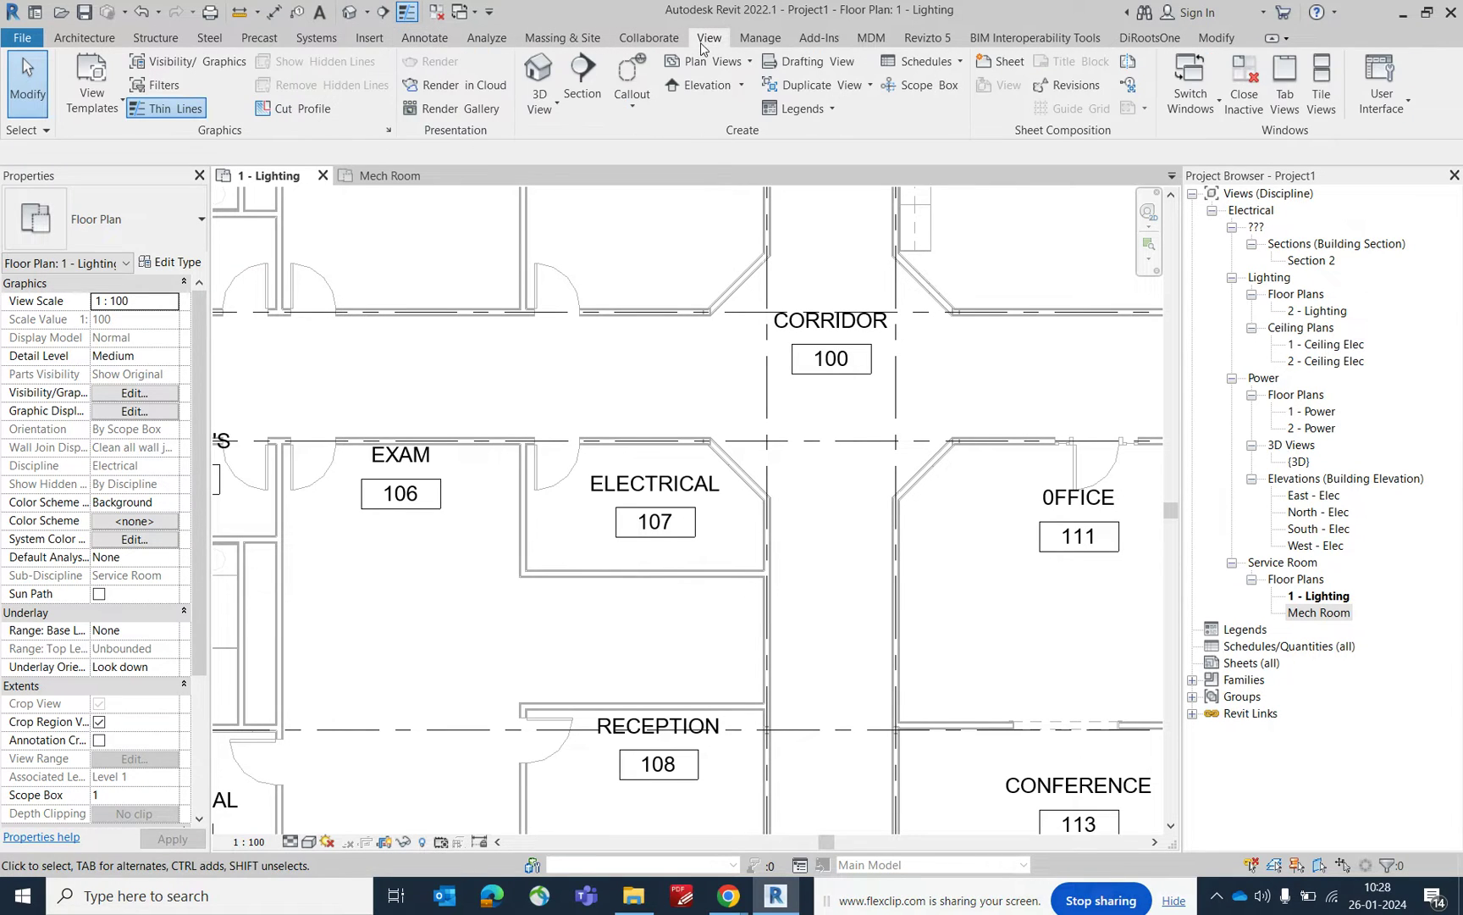
left_click(634, 108)
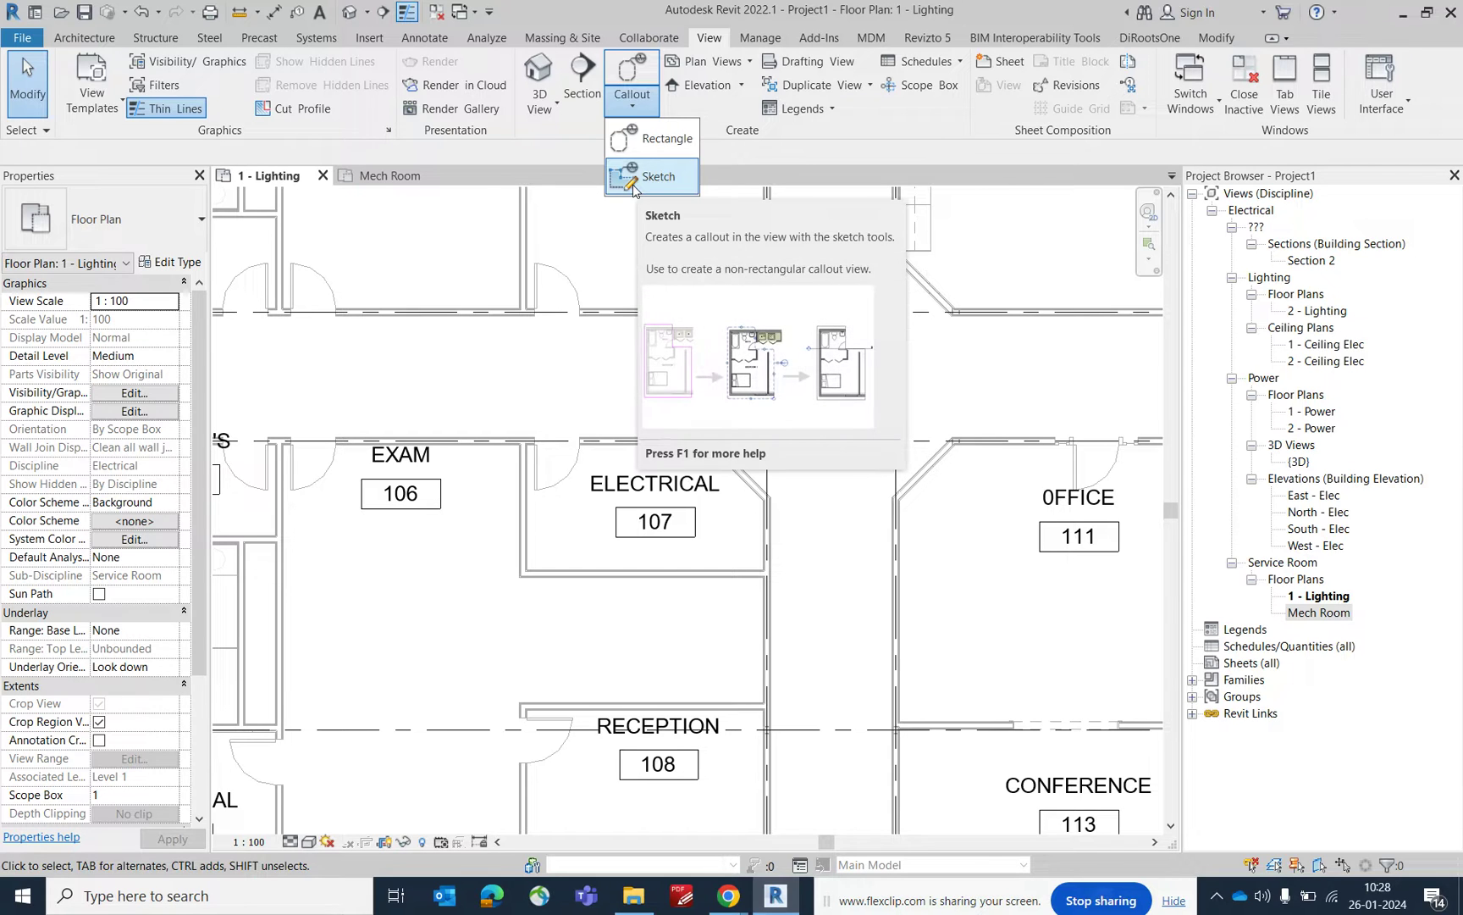
left_click(633, 178)
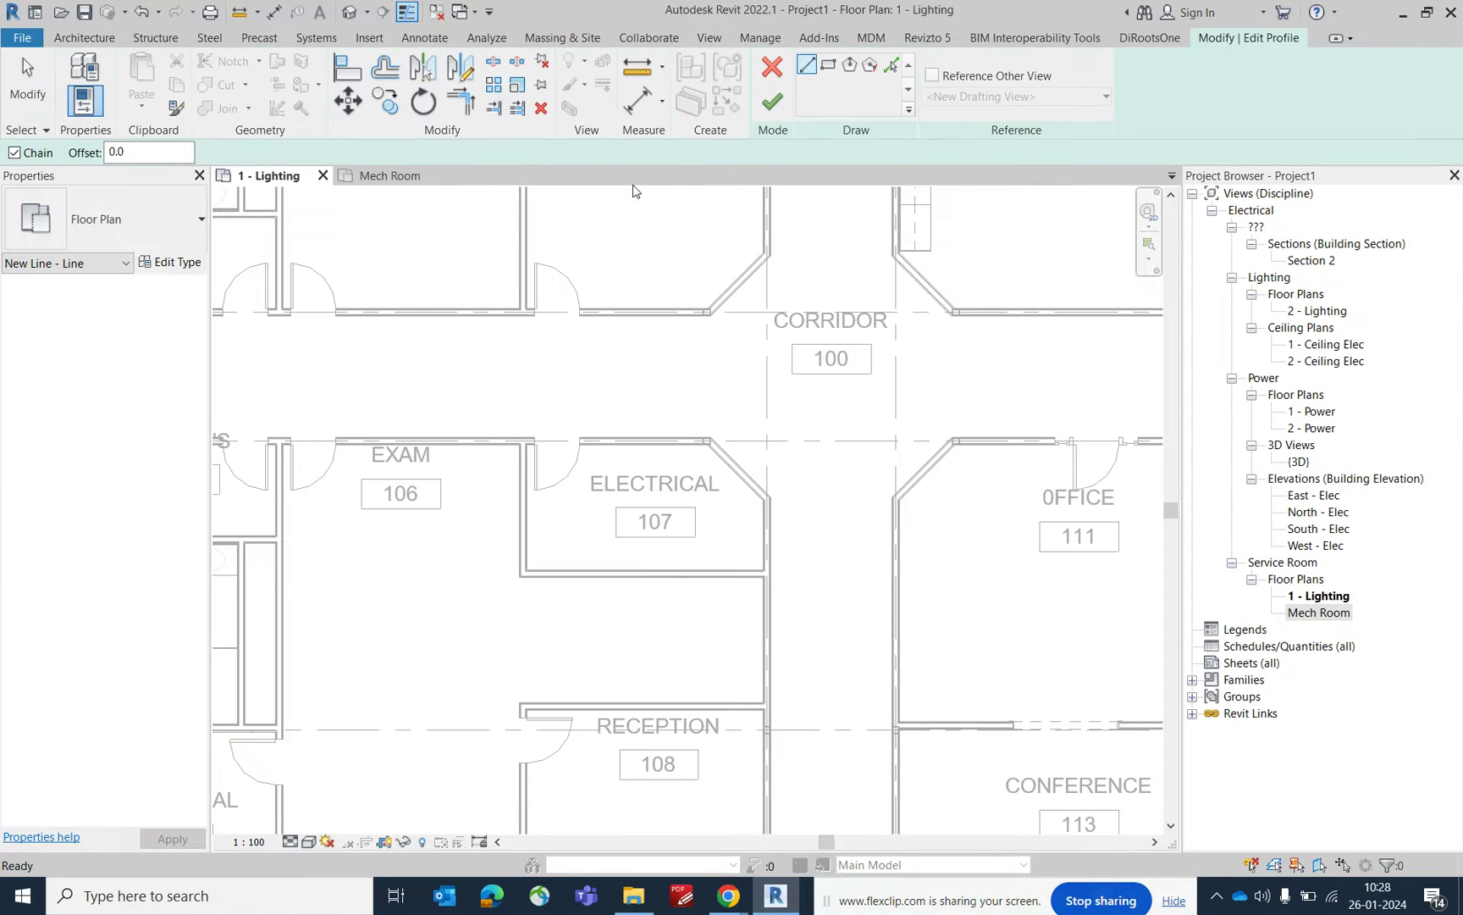
left_click(828, 65)
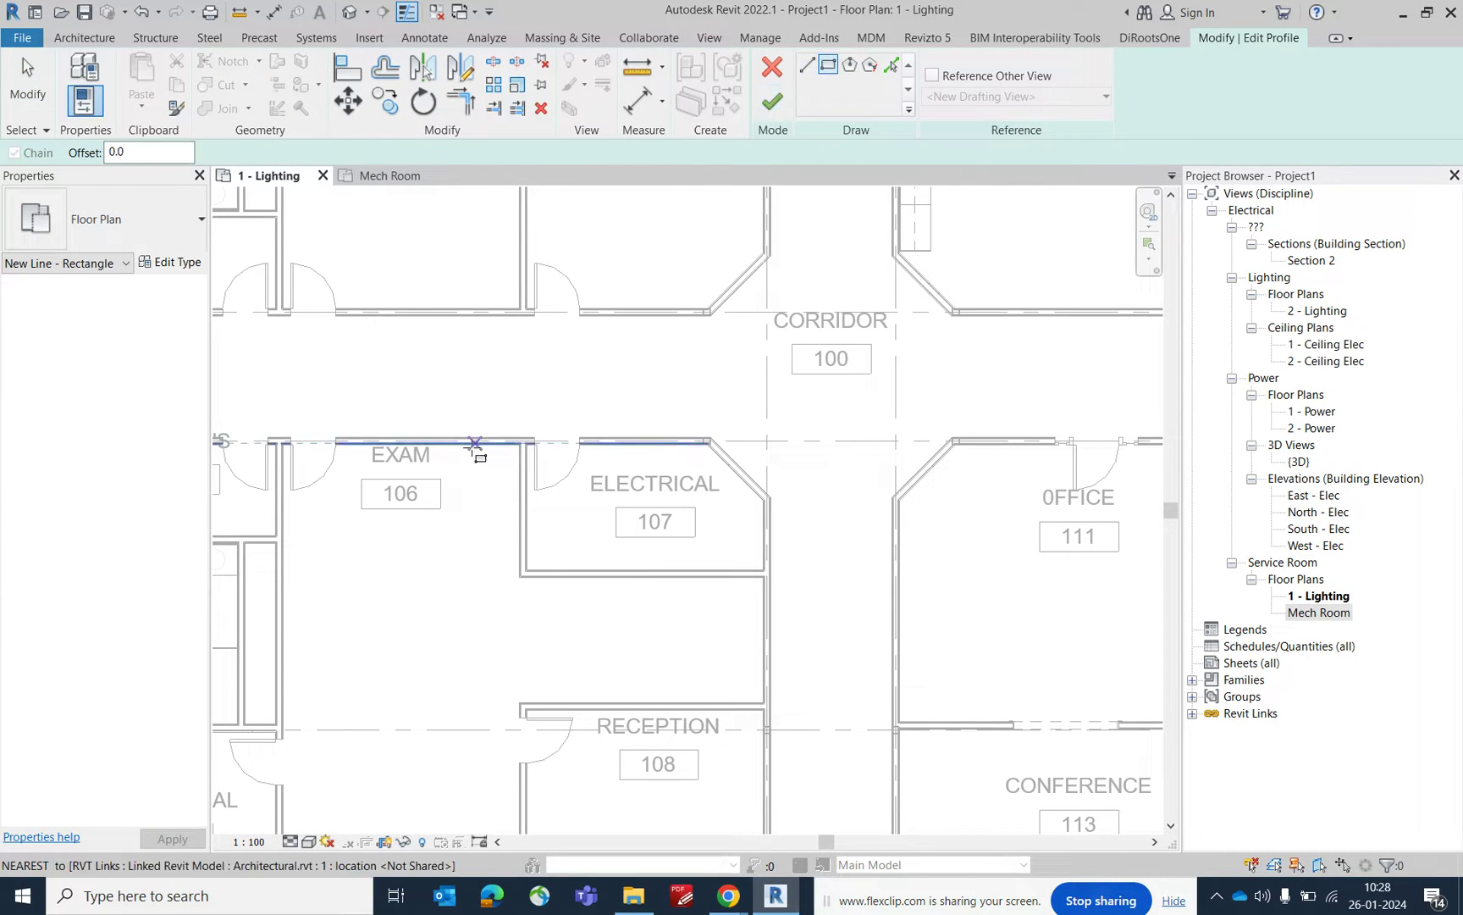
left_click(492, 420)
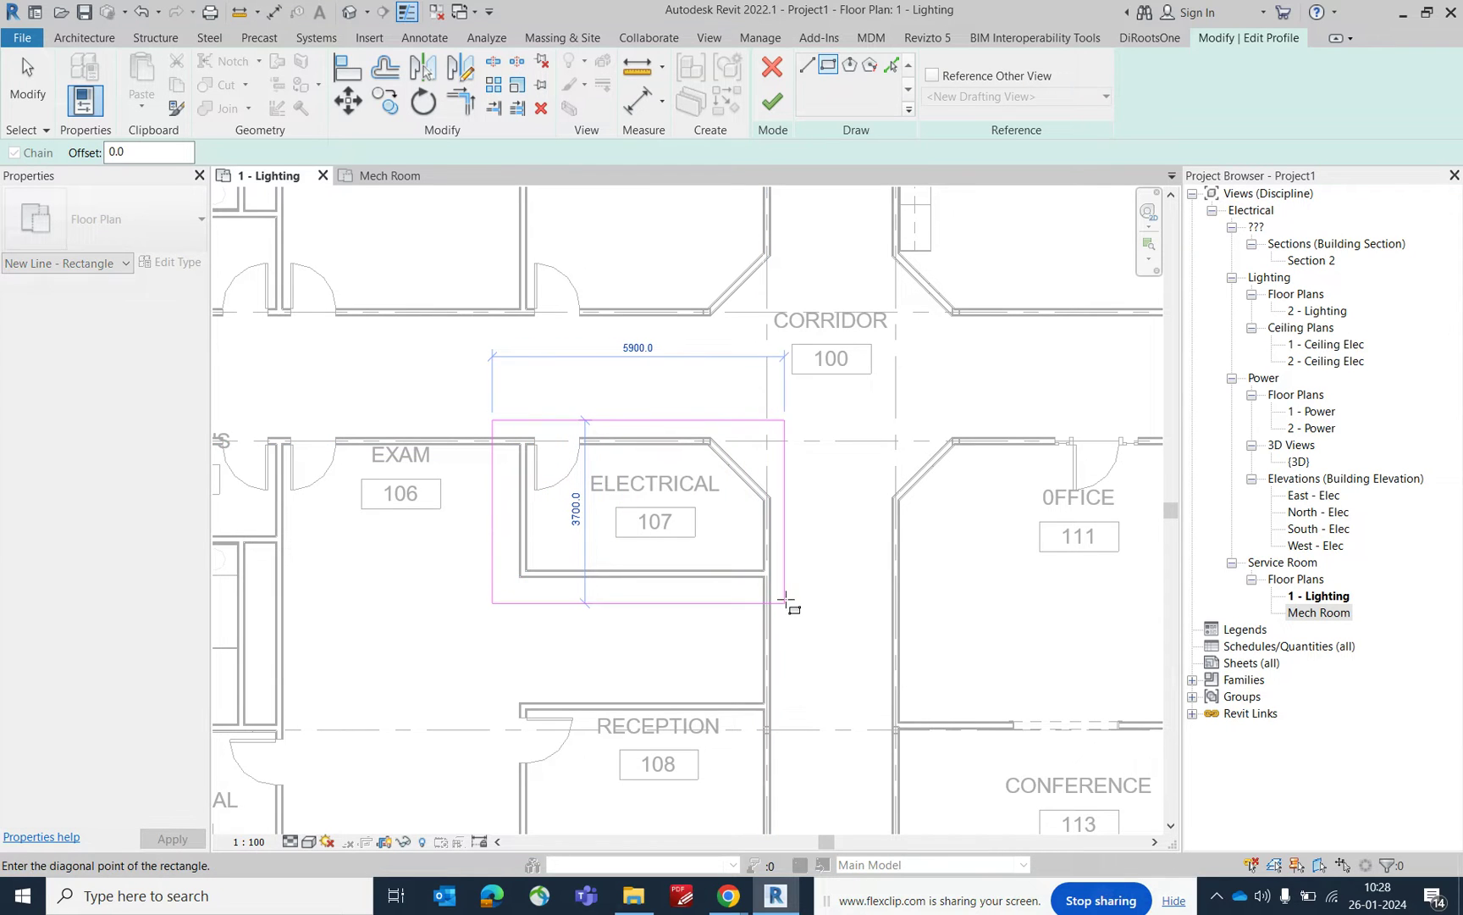
left_click(794, 607)
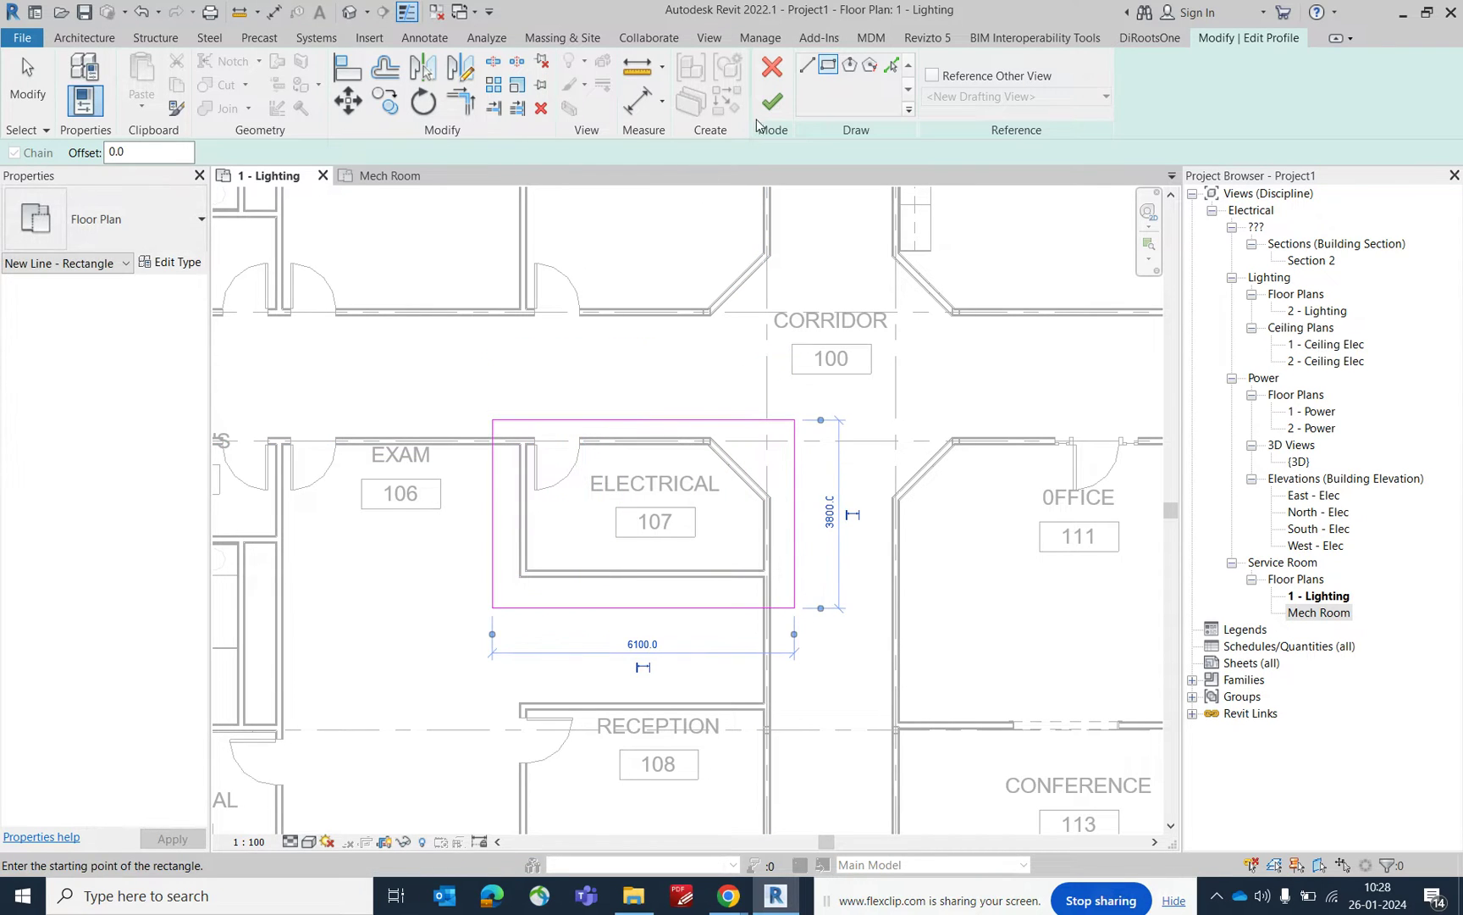
left_click(765, 117)
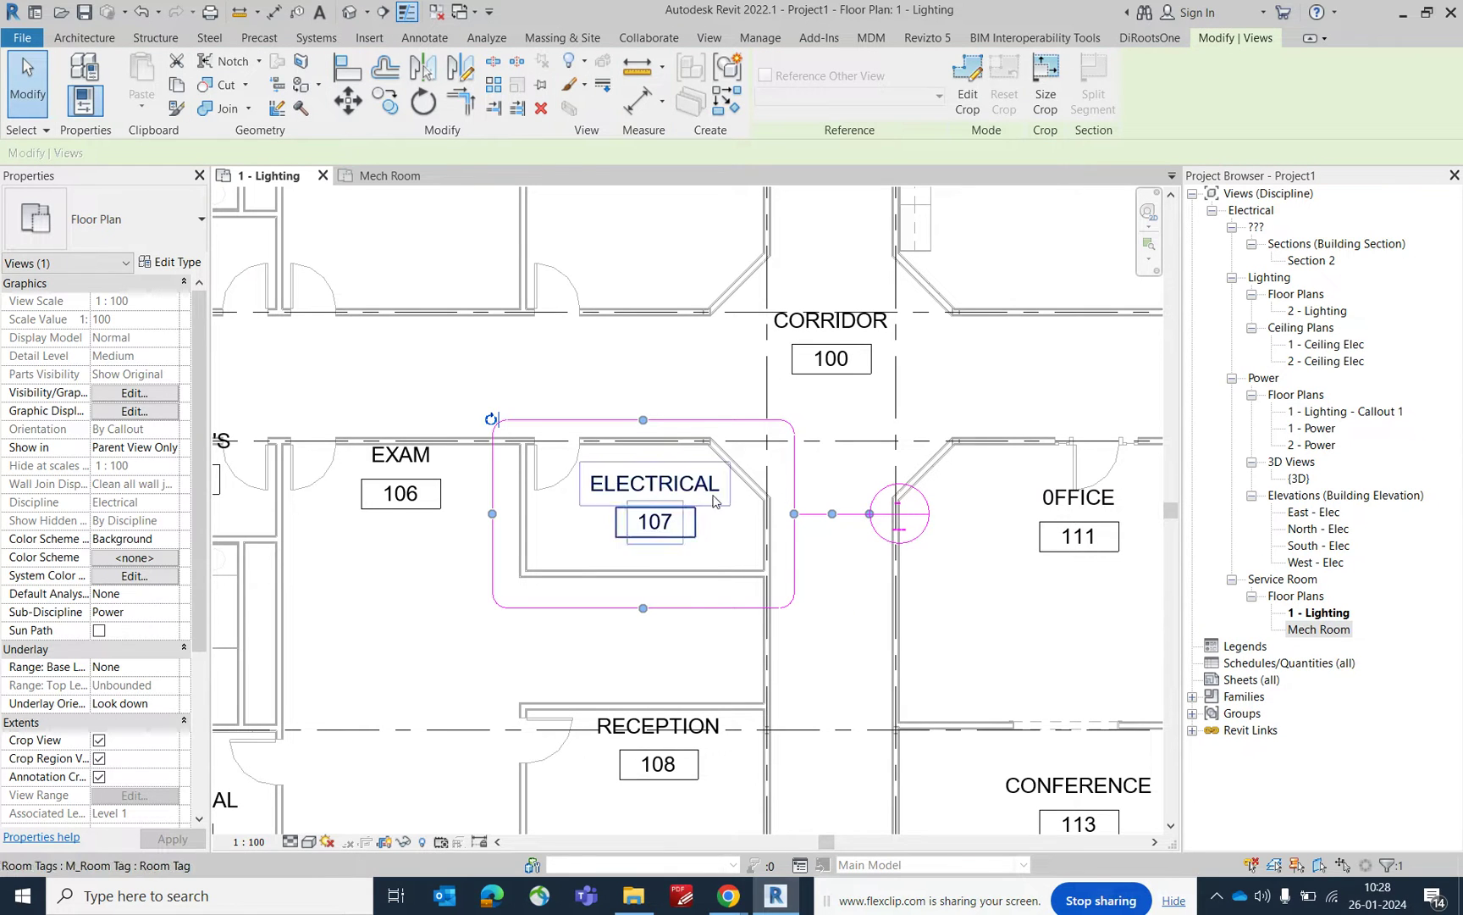
Go to the new 1 - Lighting - Callout 1 view and assign it the SERVICE ROOM view template
right_click(794, 472)
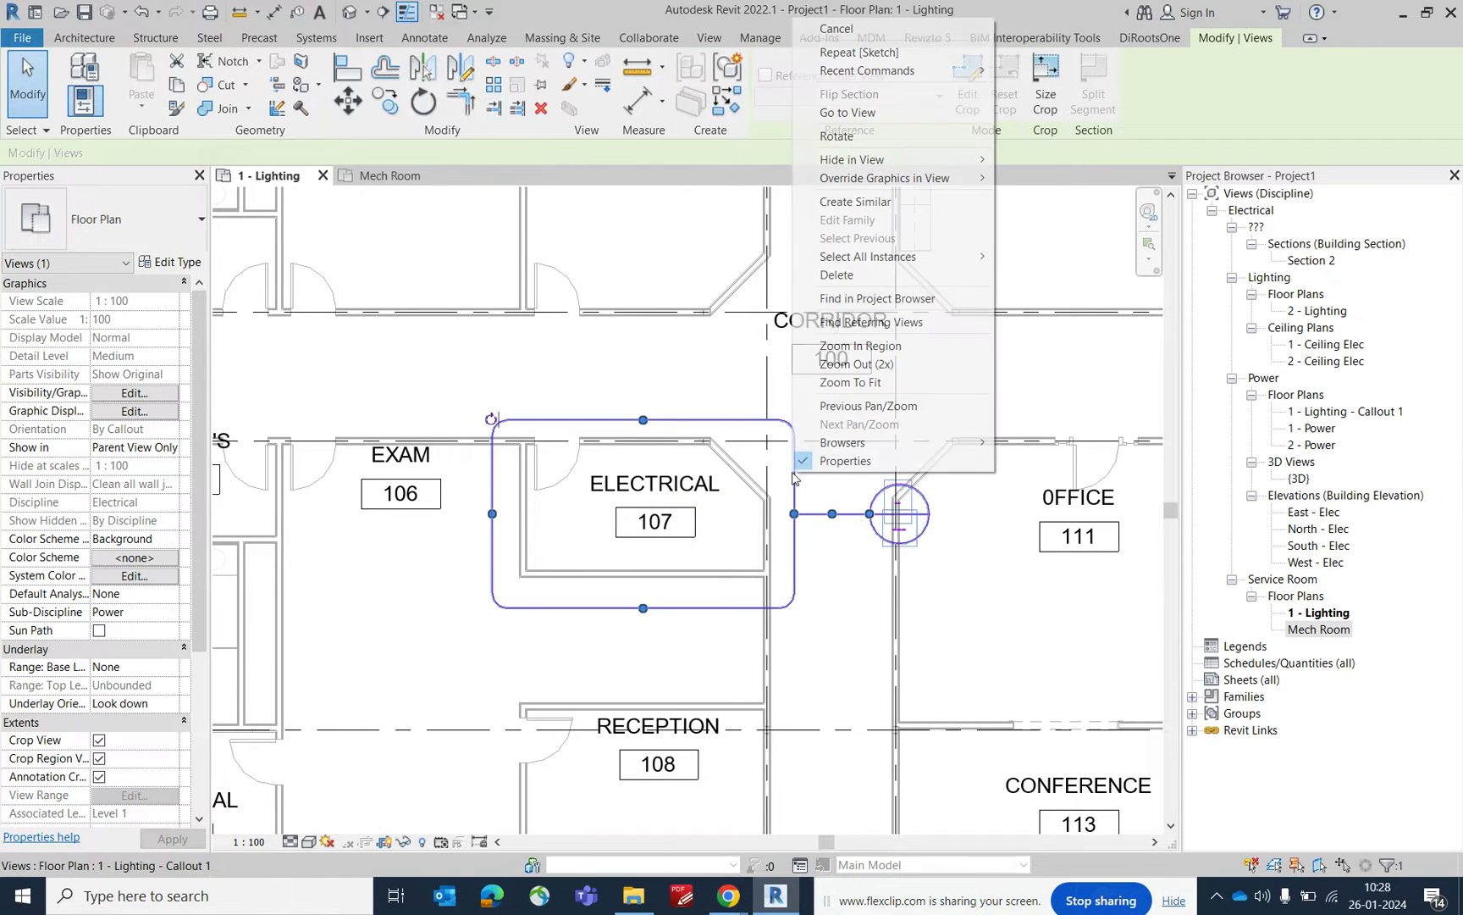
left_click(848, 112)
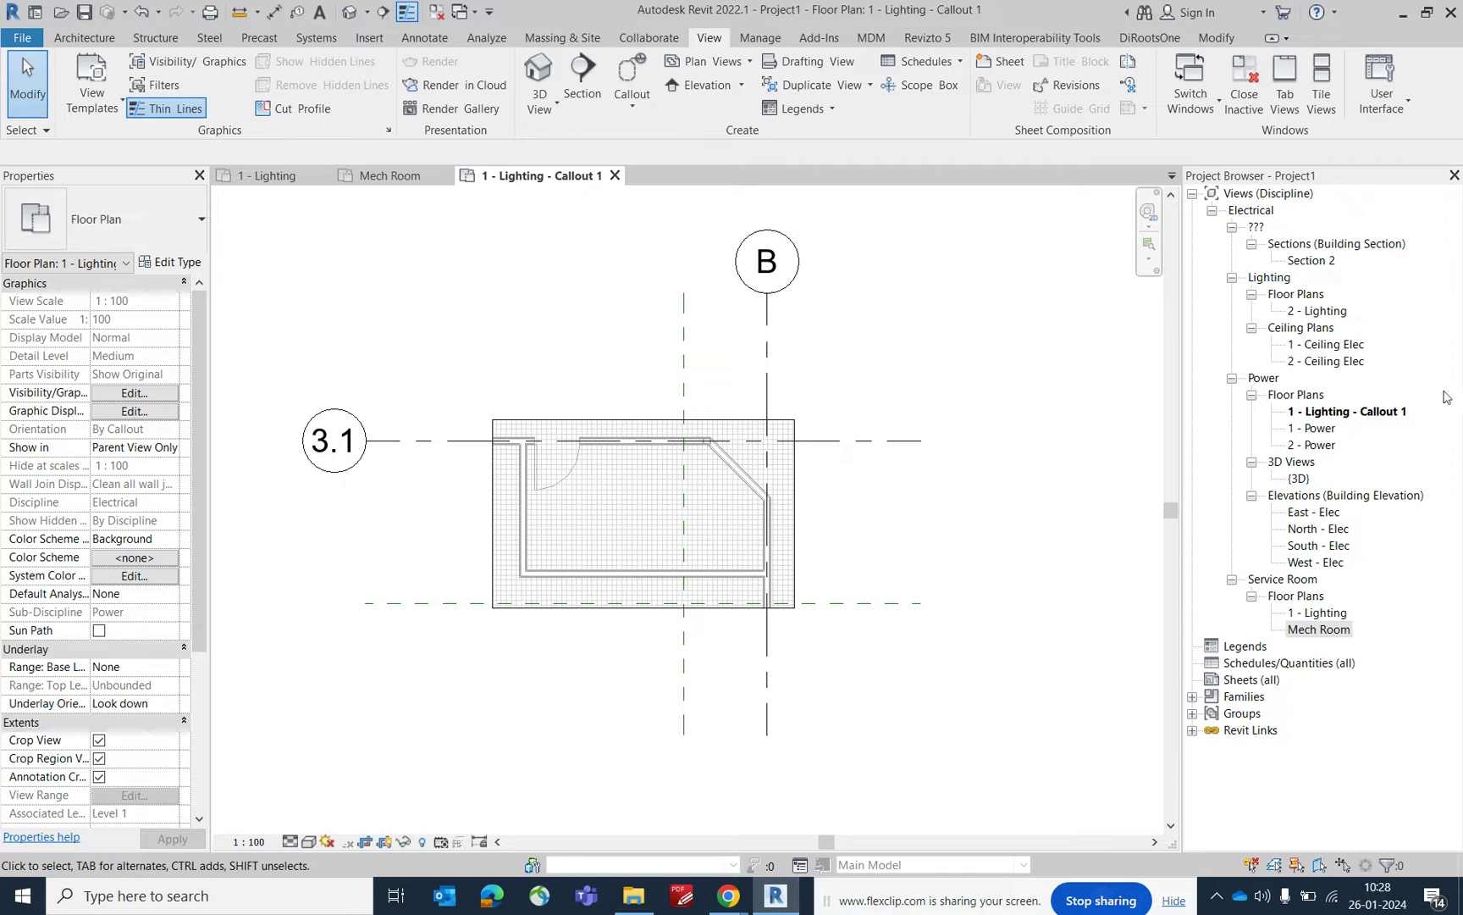
scroll(113, 703, "down", 3)
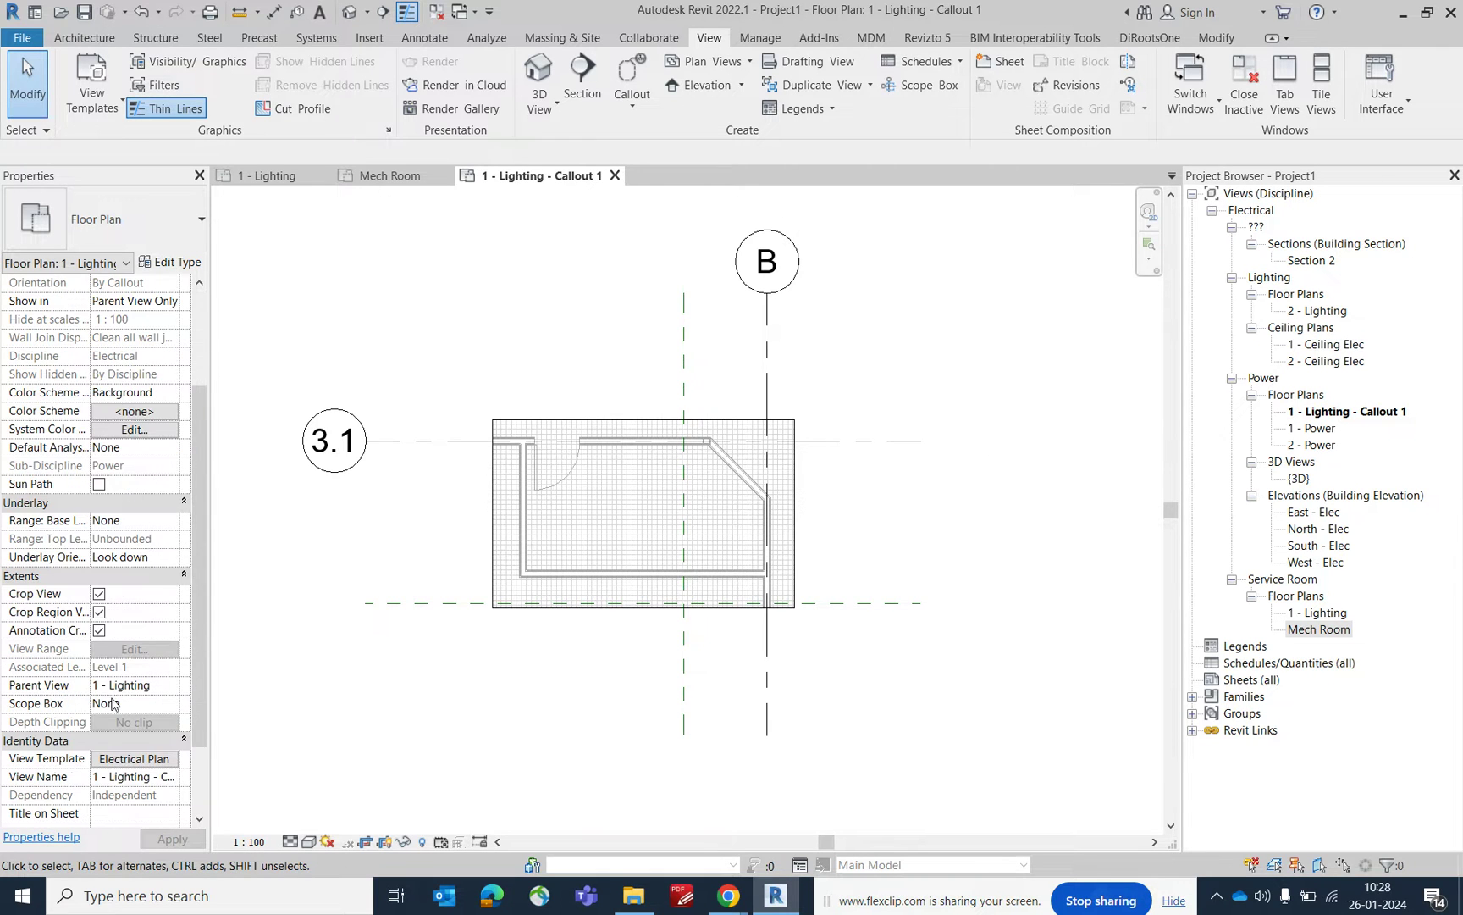
left_click(118, 759)
left_click(267, 261)
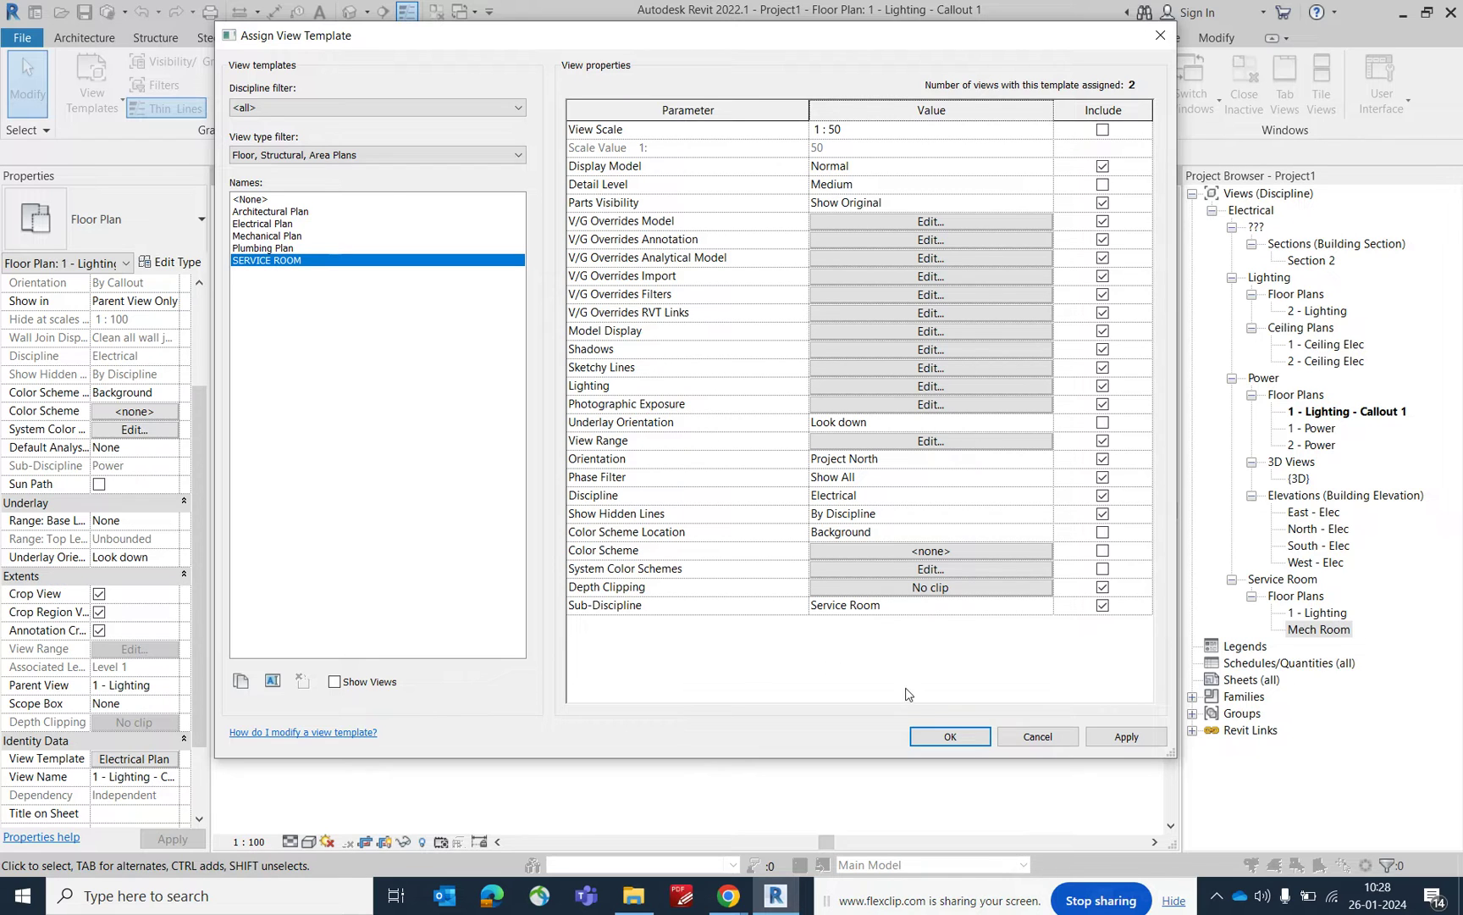
left_click(950, 736)
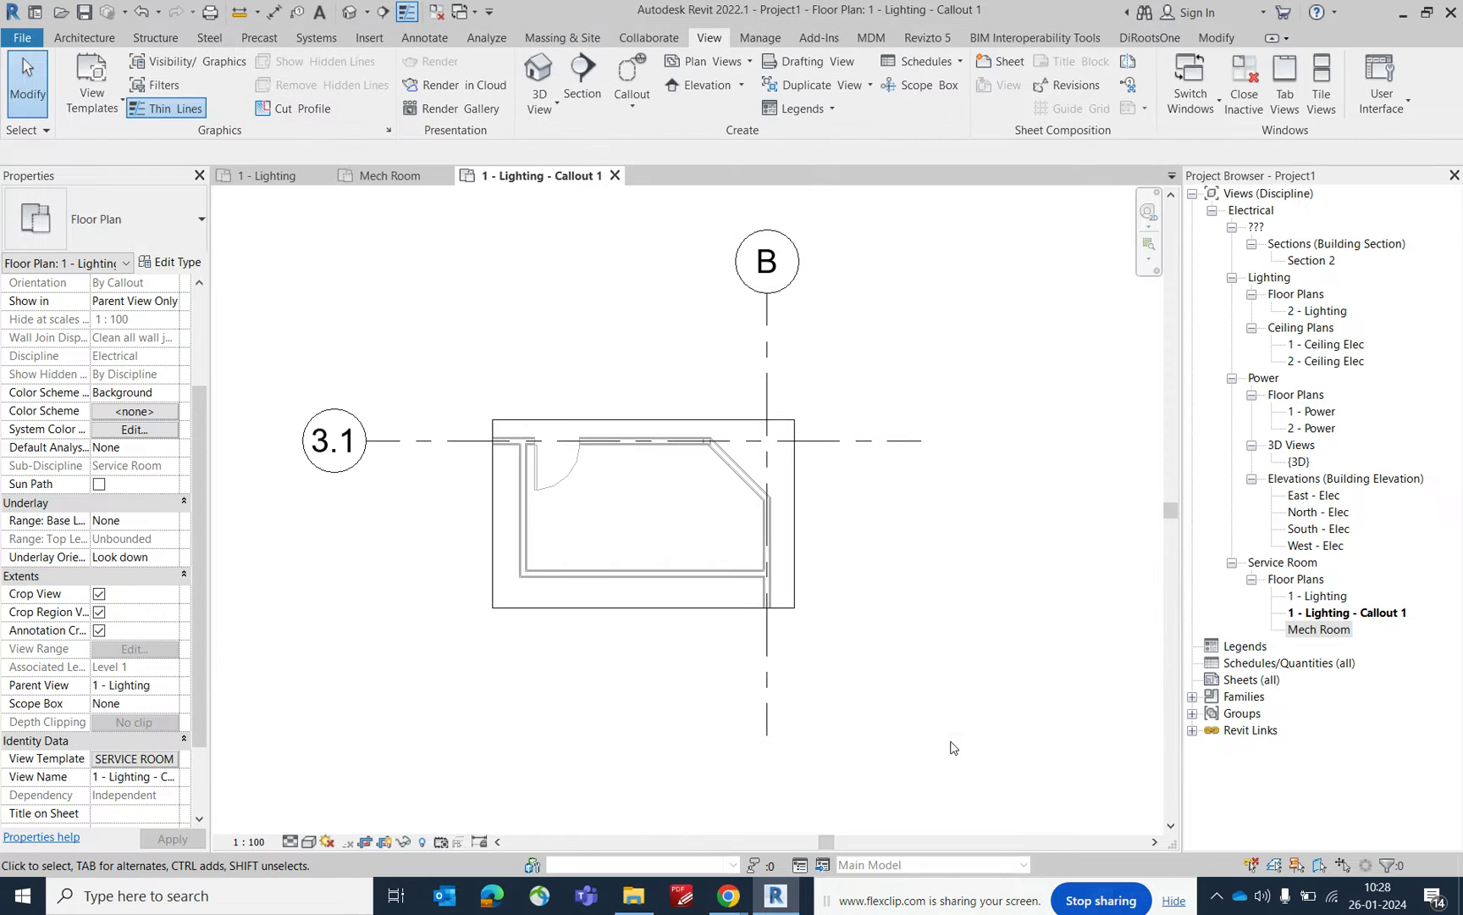
Rename the 1 - Lighting - Callout 1 view to Electrical Room
left_click(1327, 614)
left_click(1320, 619)
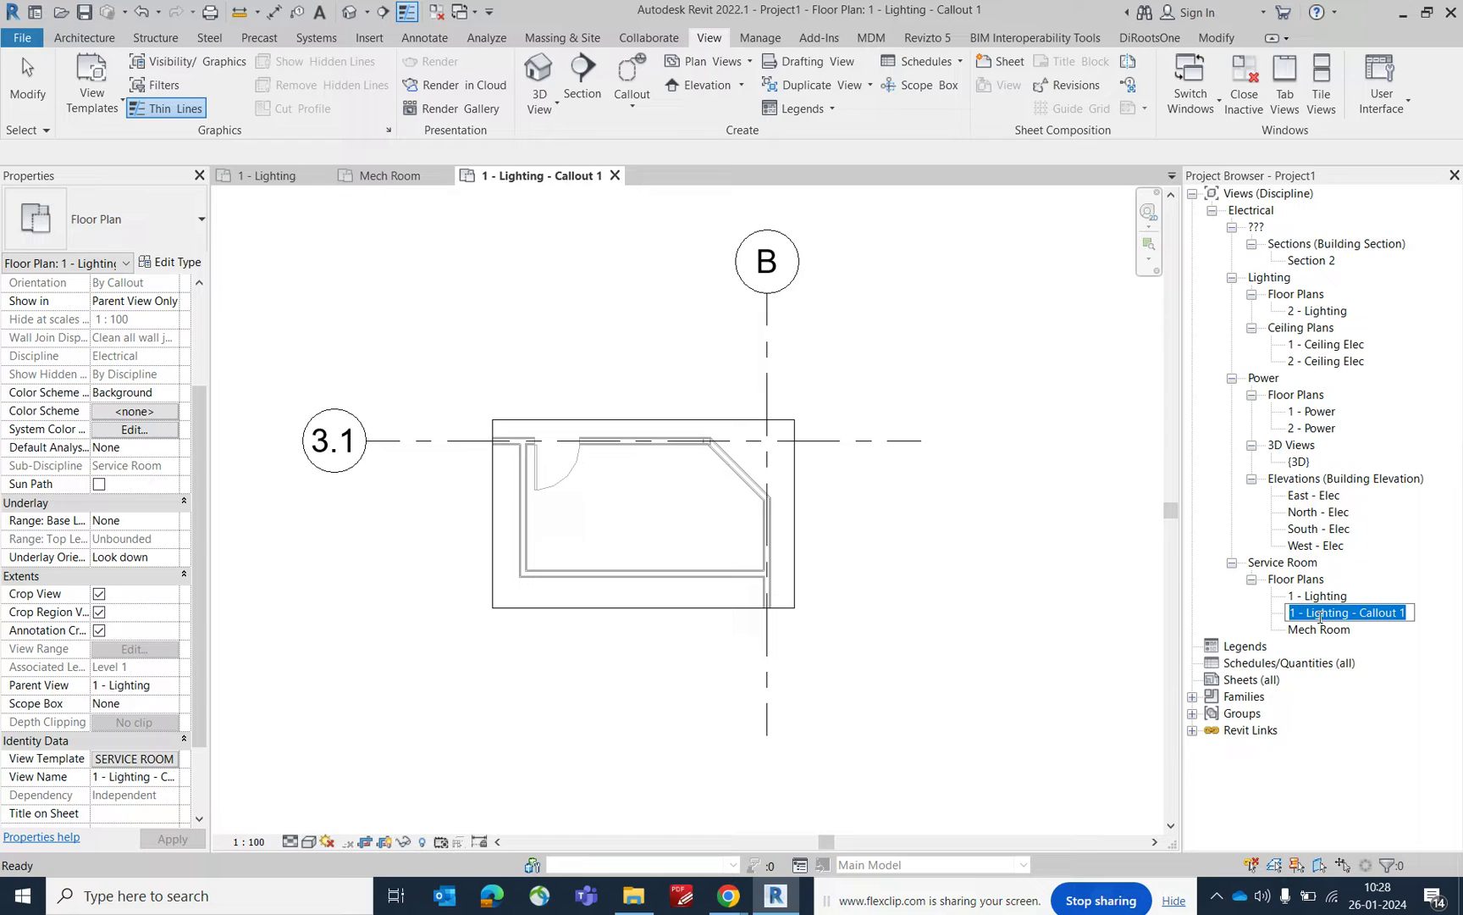
type("ele")
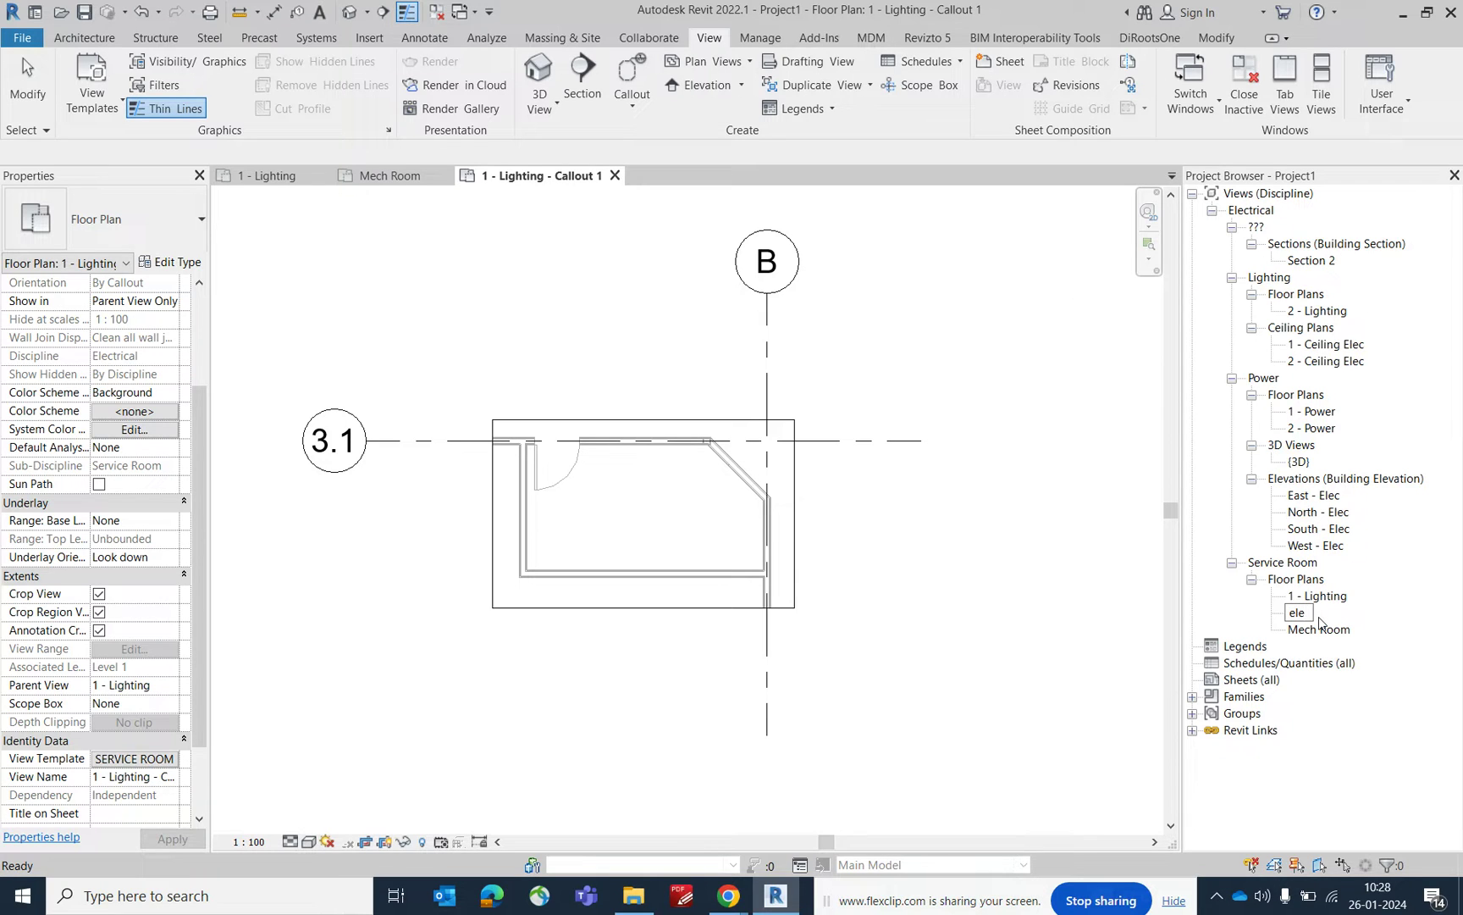
type("ectrical Room")
left_click(972, 551)
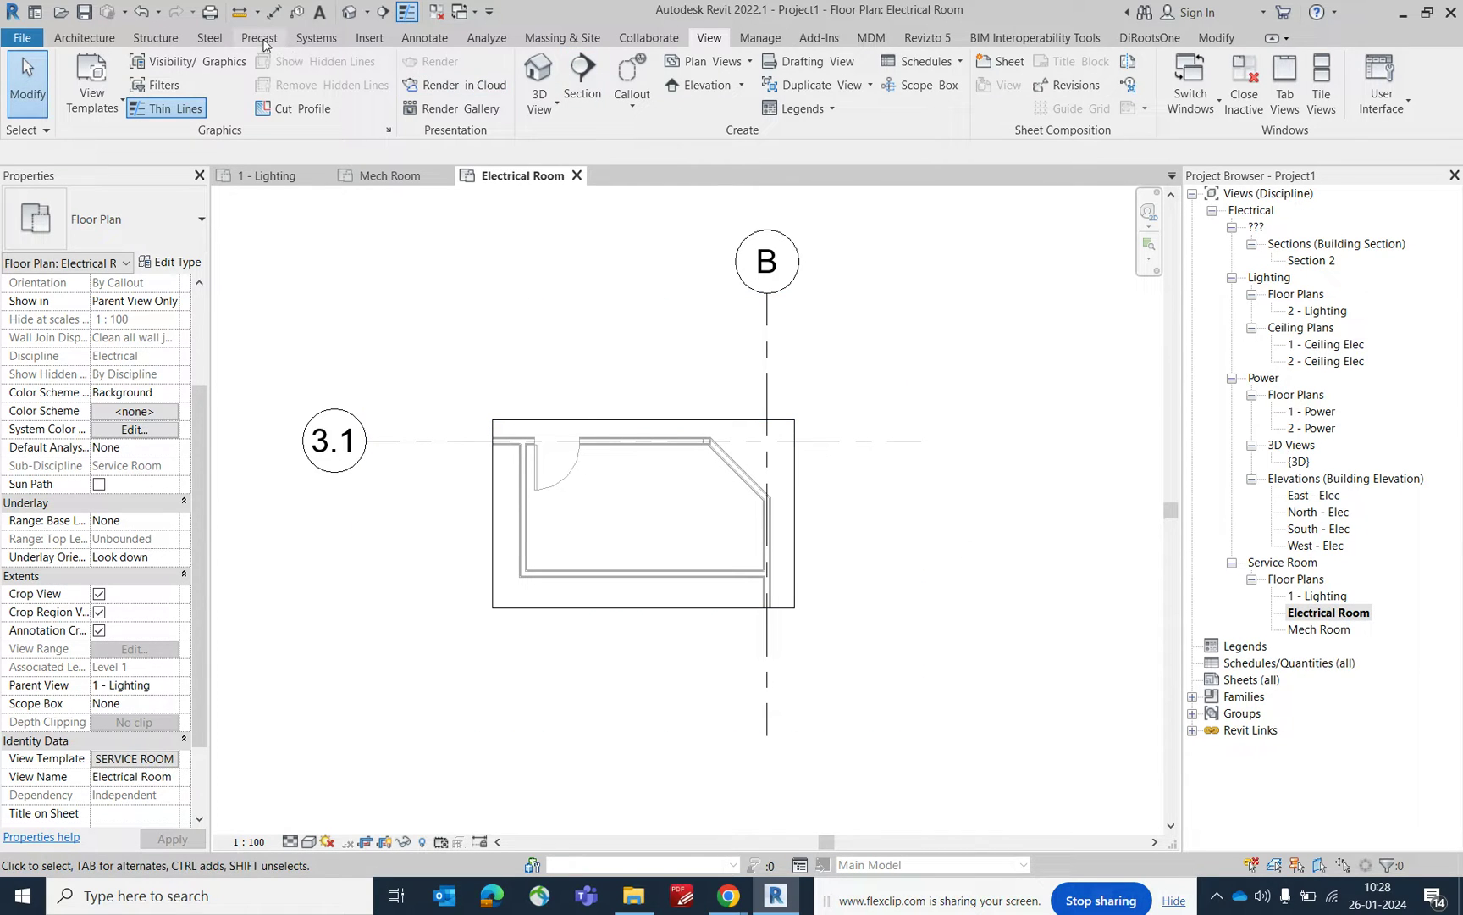
Place a room tag near the centre of the electrical room and set the Electrical Room view scale to 1:50
left_click(425, 38)
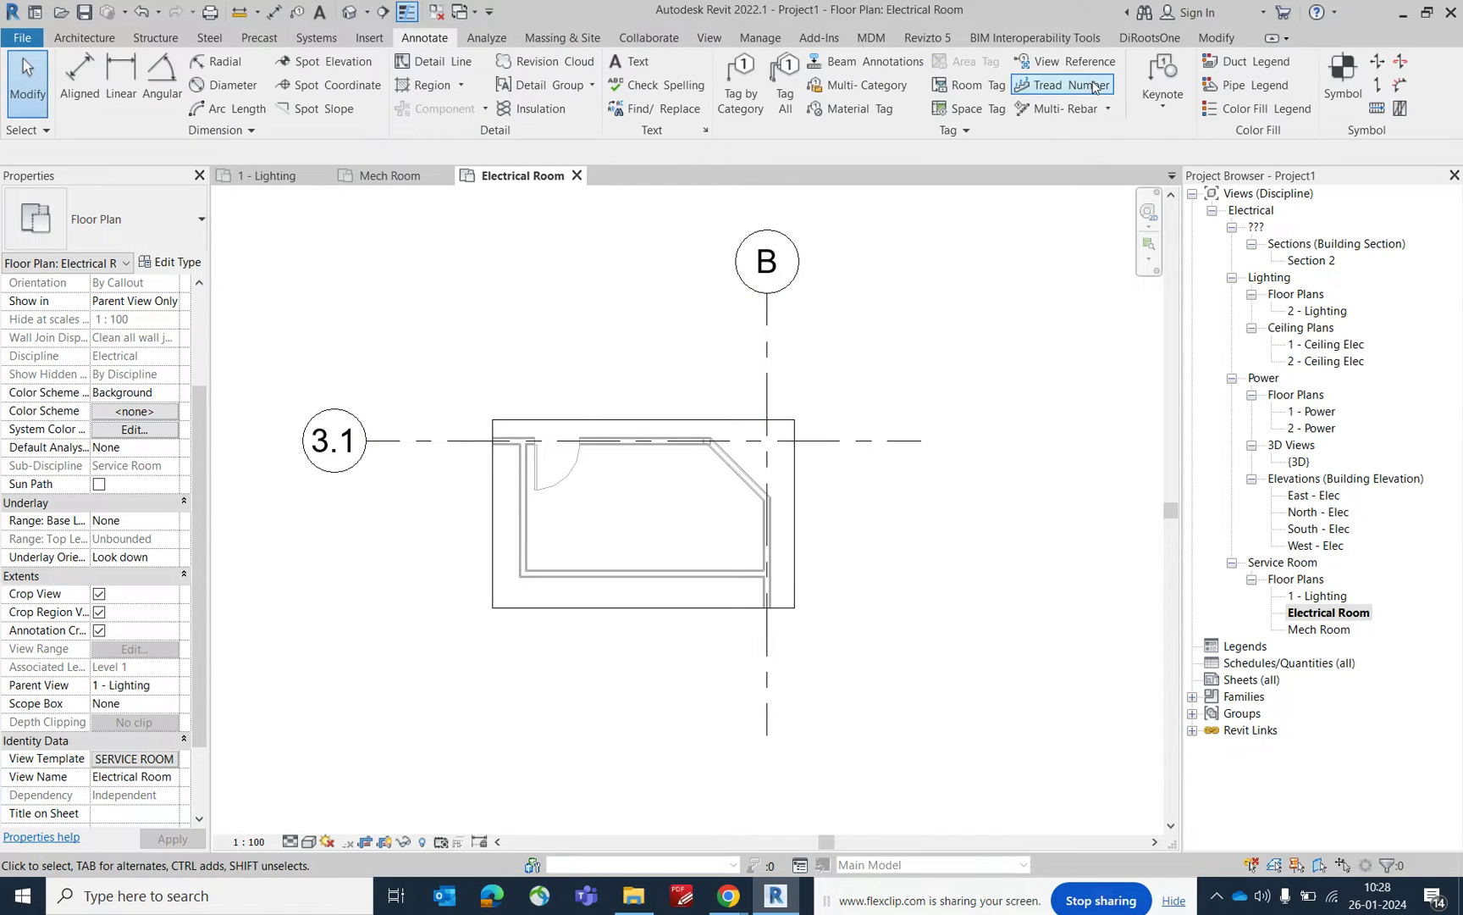
left_click(976, 86)
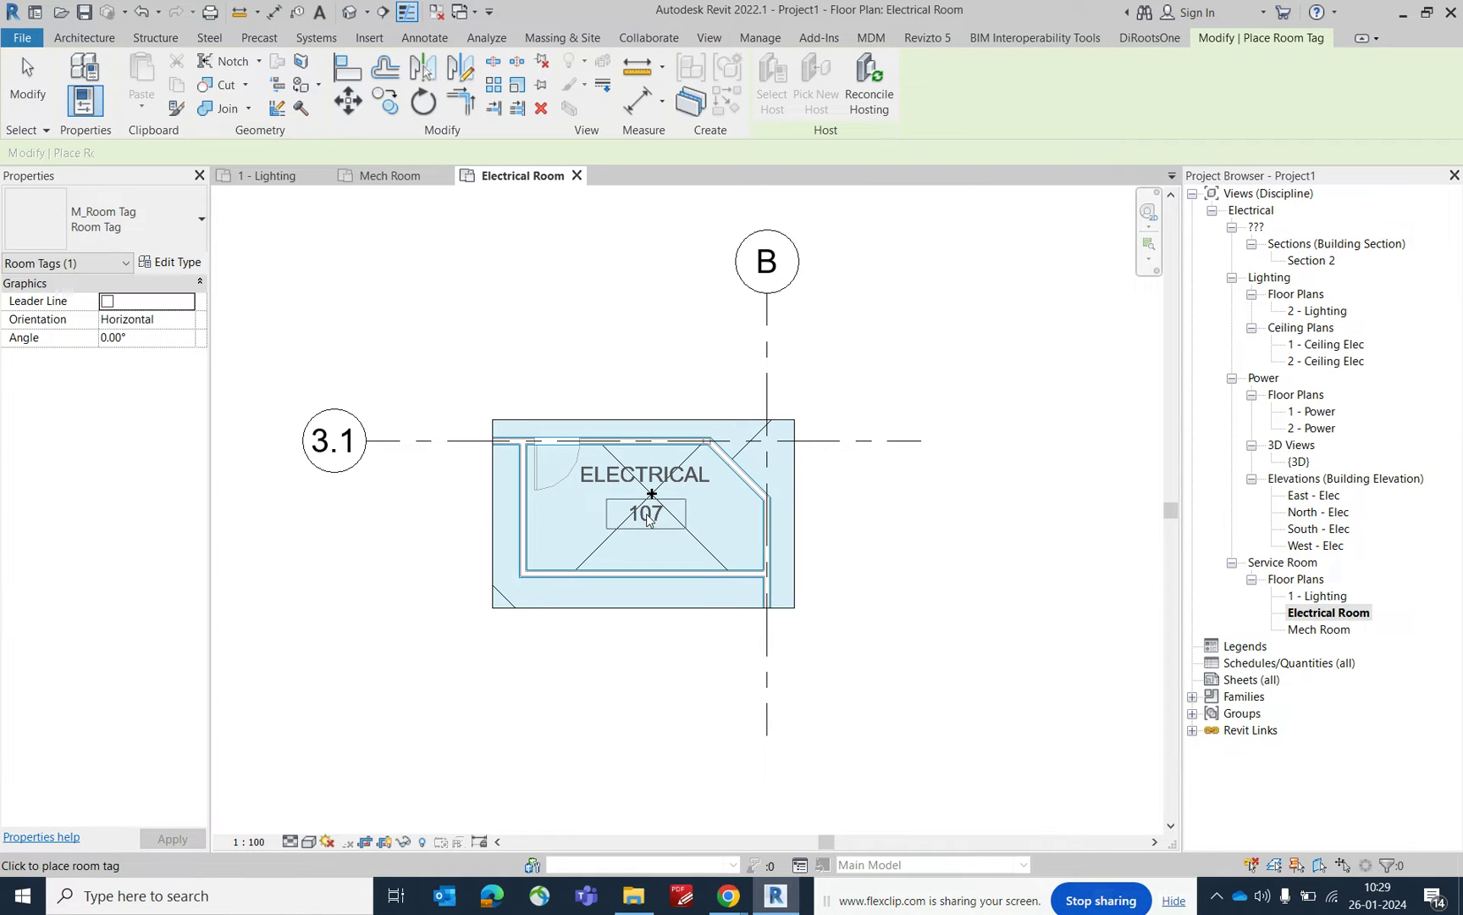
key("Escape")
key("Escape")
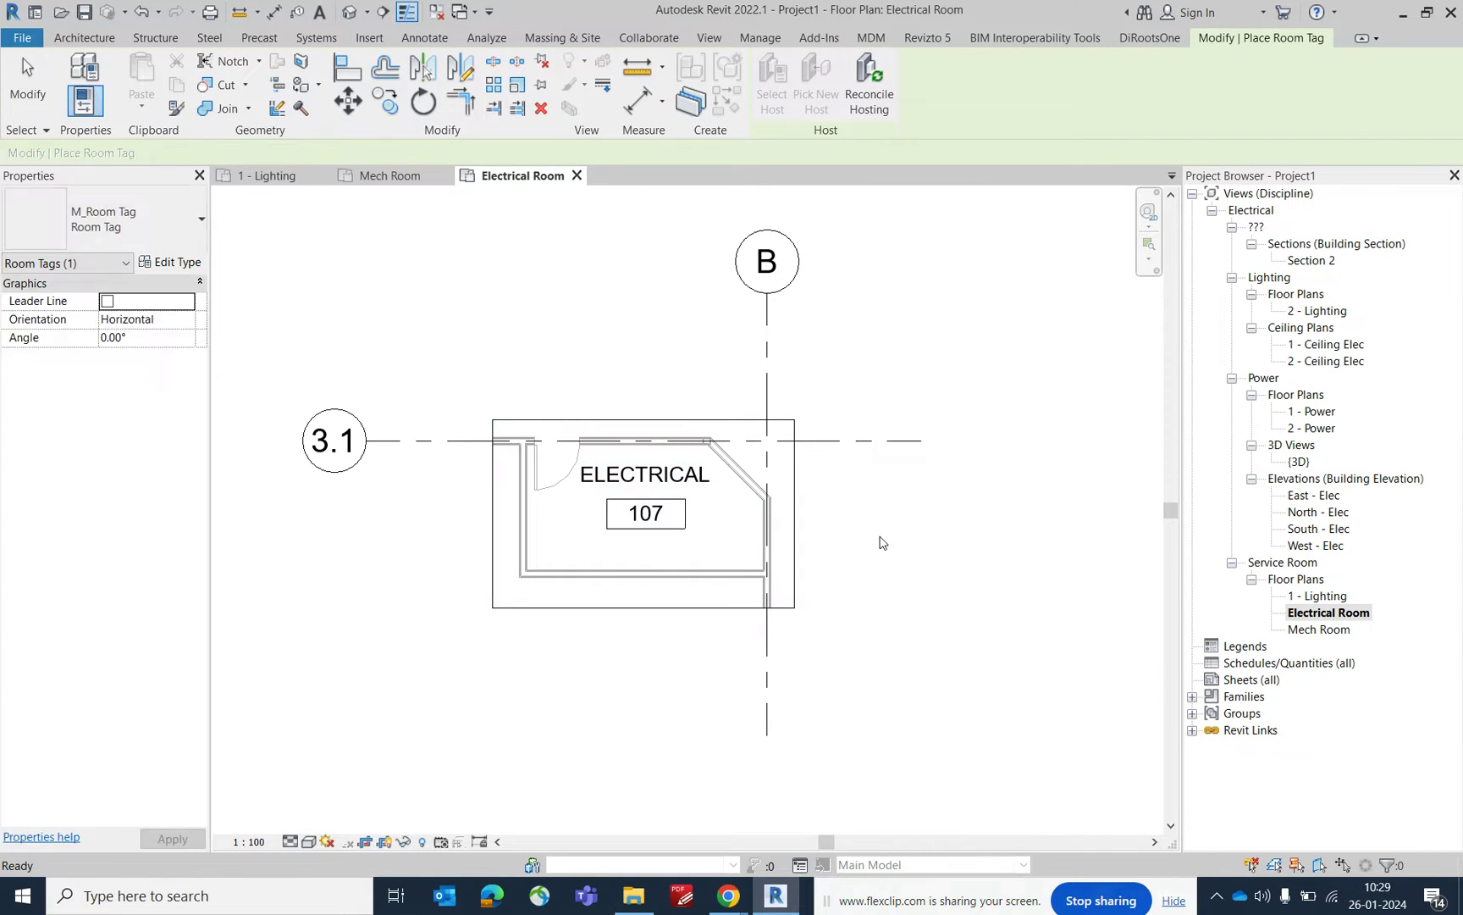
left_click(248, 841)
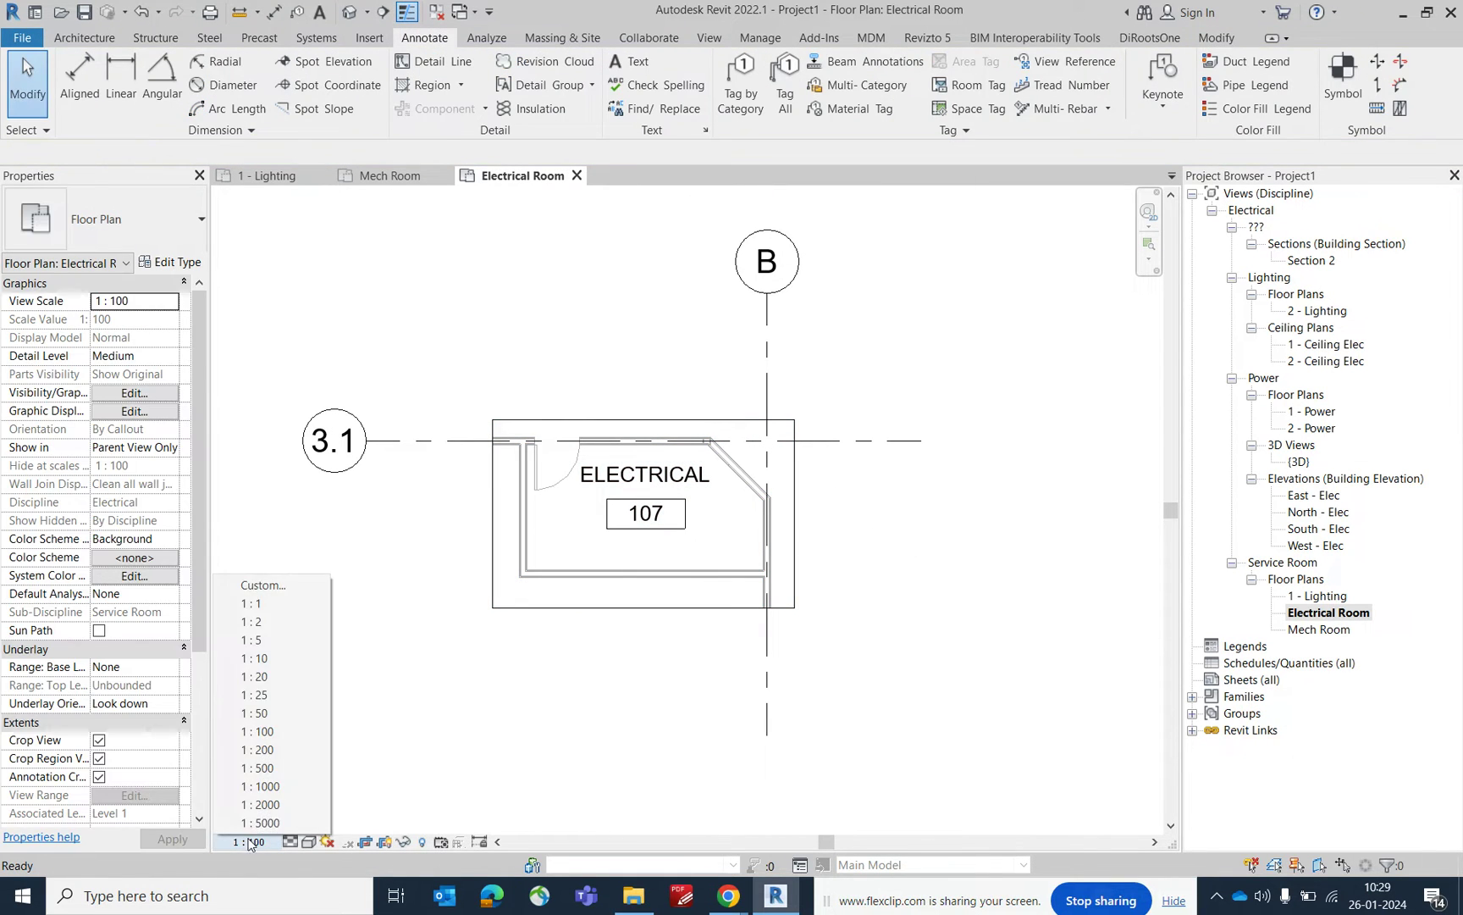
left_click(254, 713)
Move the ELECTRICAL 107 tag to the left off the section line and try moving it outside the room without a leader
scroll(709, 610, "up", 3)
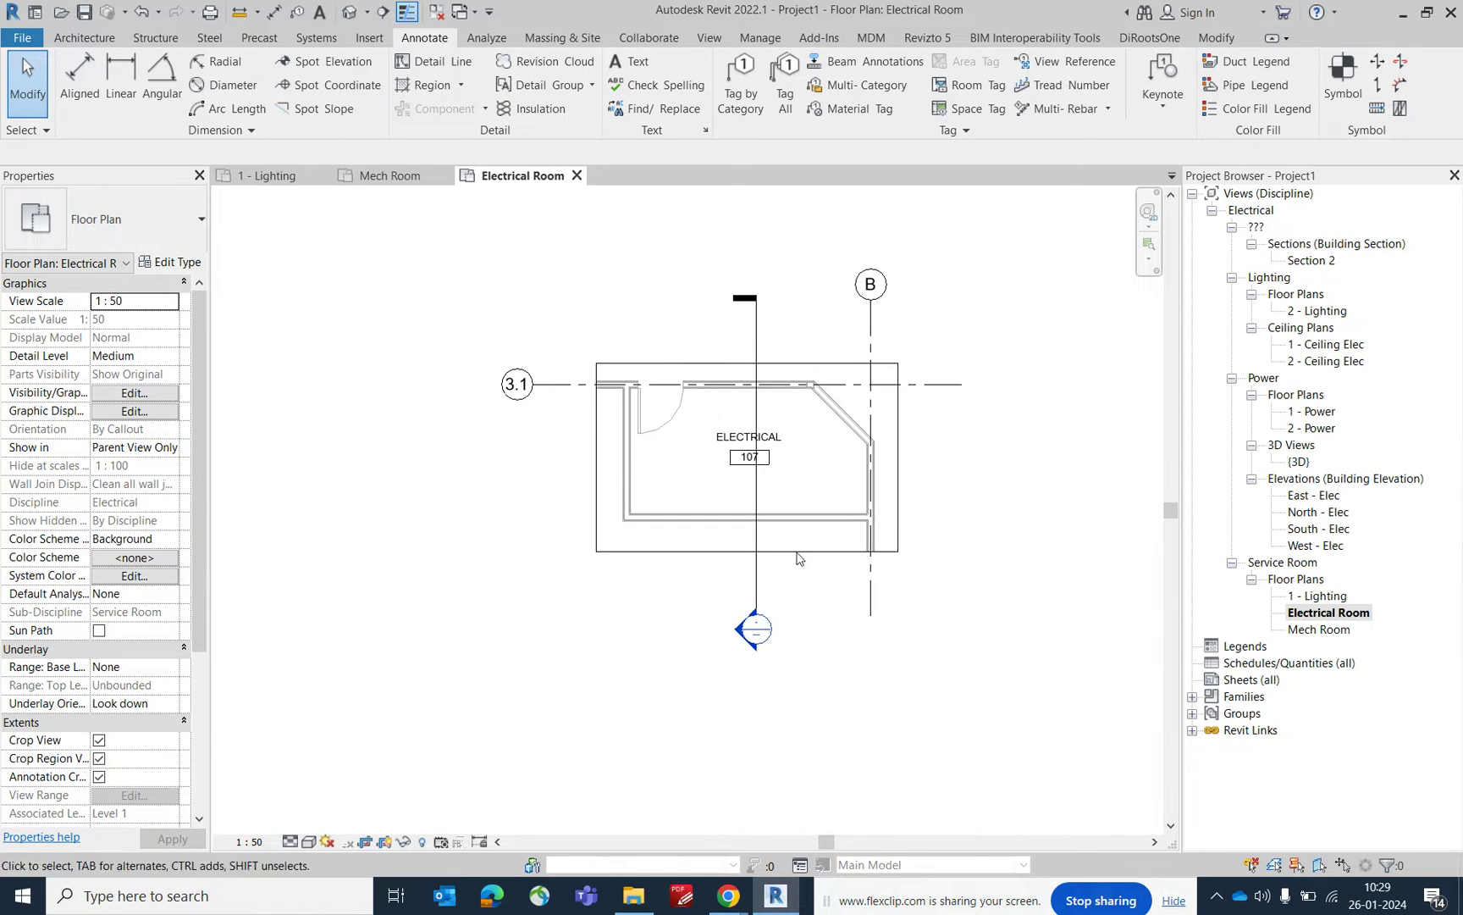
middle_click_drag(818, 469, 803, 481)
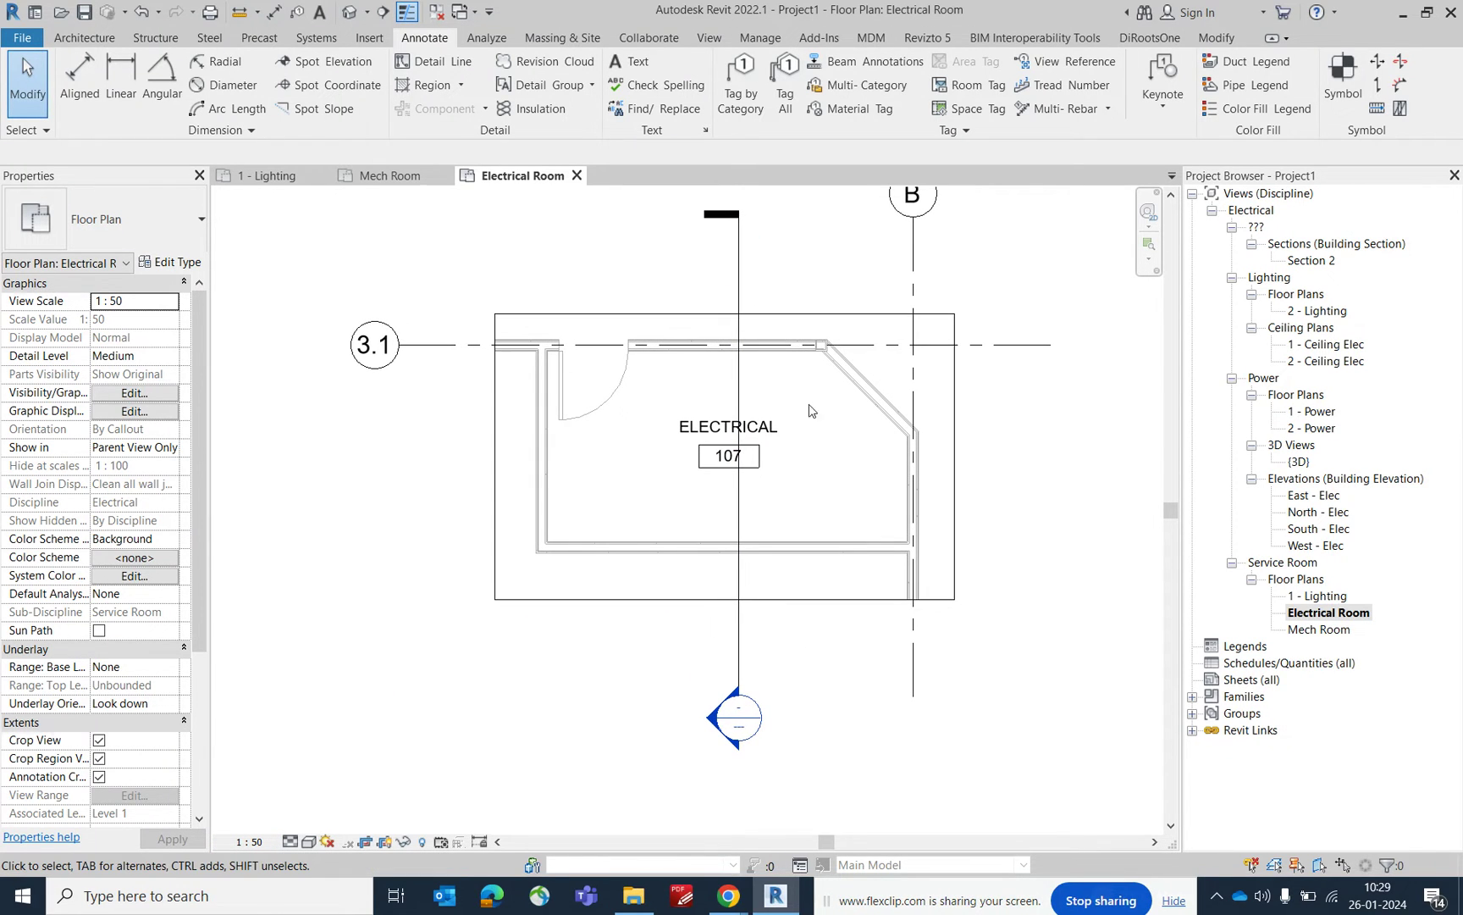
left_click(727, 462)
left_click_drag(725, 476, 686, 469)
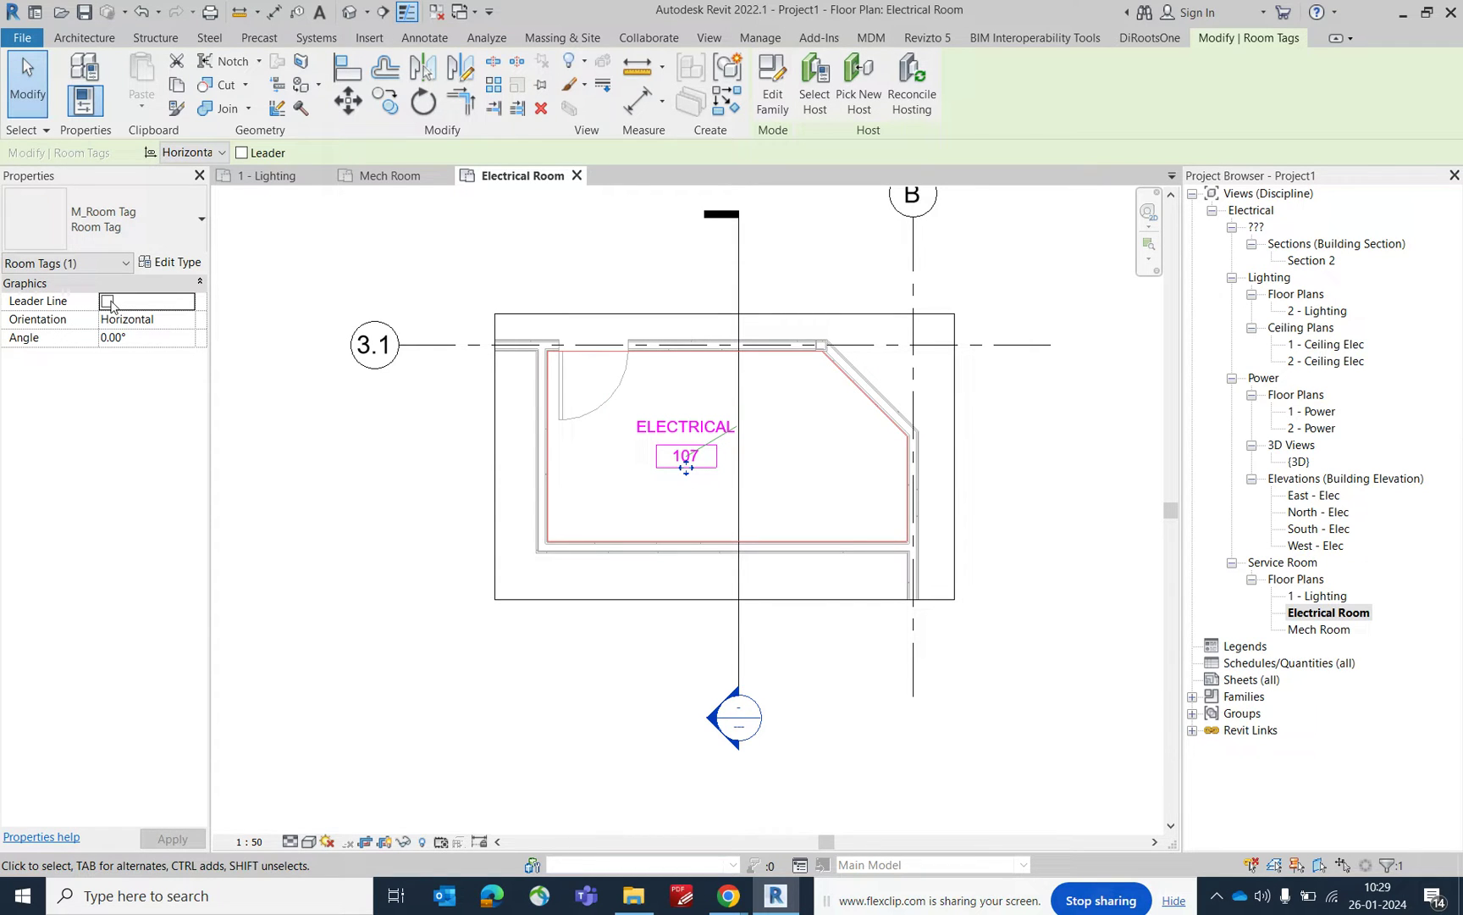
left_click_drag(687, 470, 481, 458)
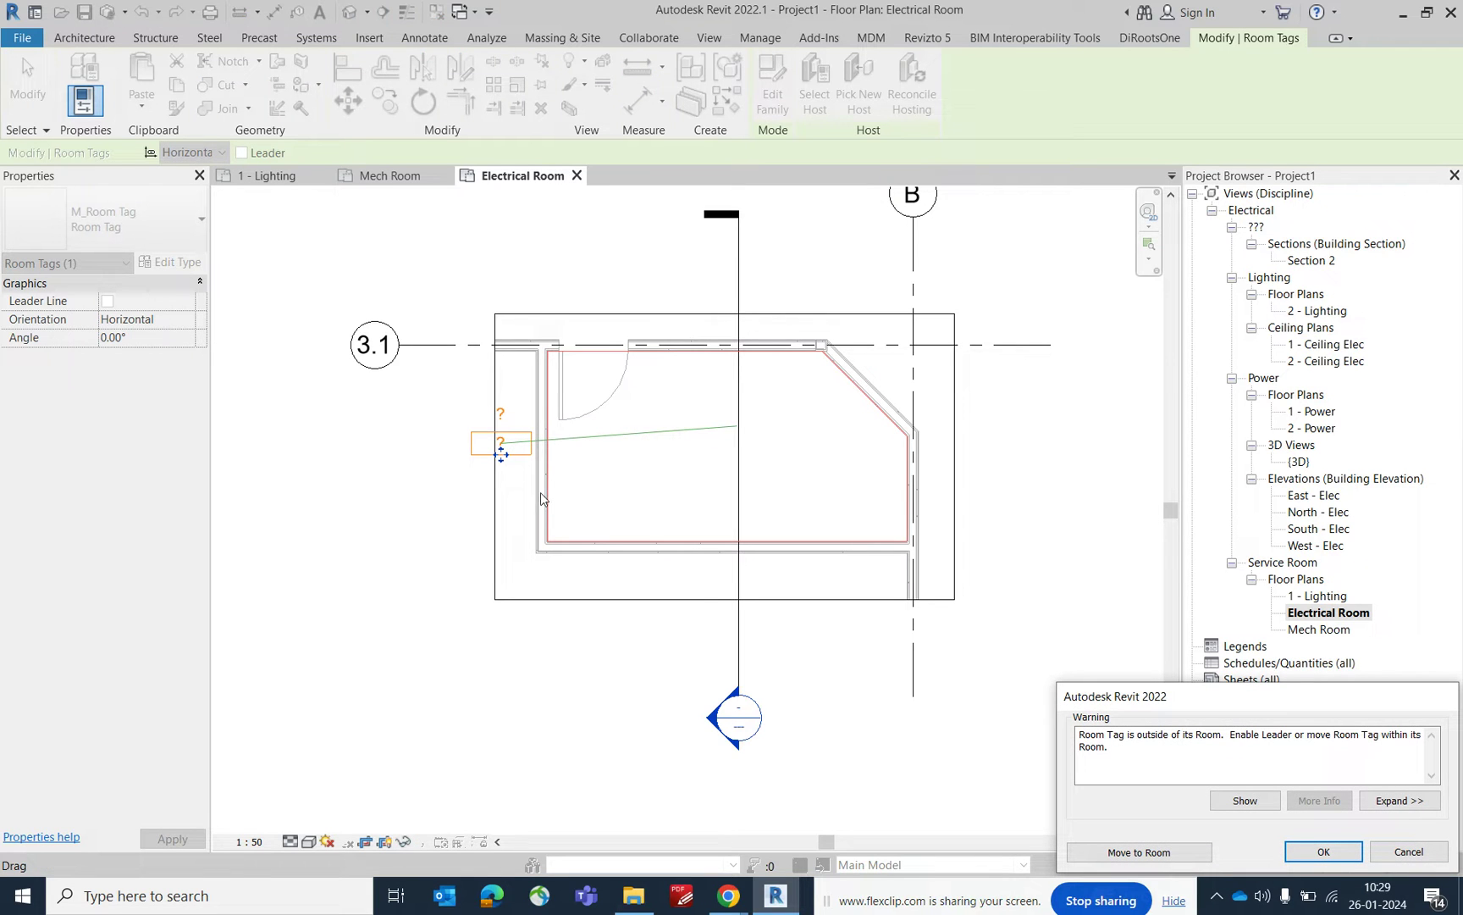
left_click(1408, 852)
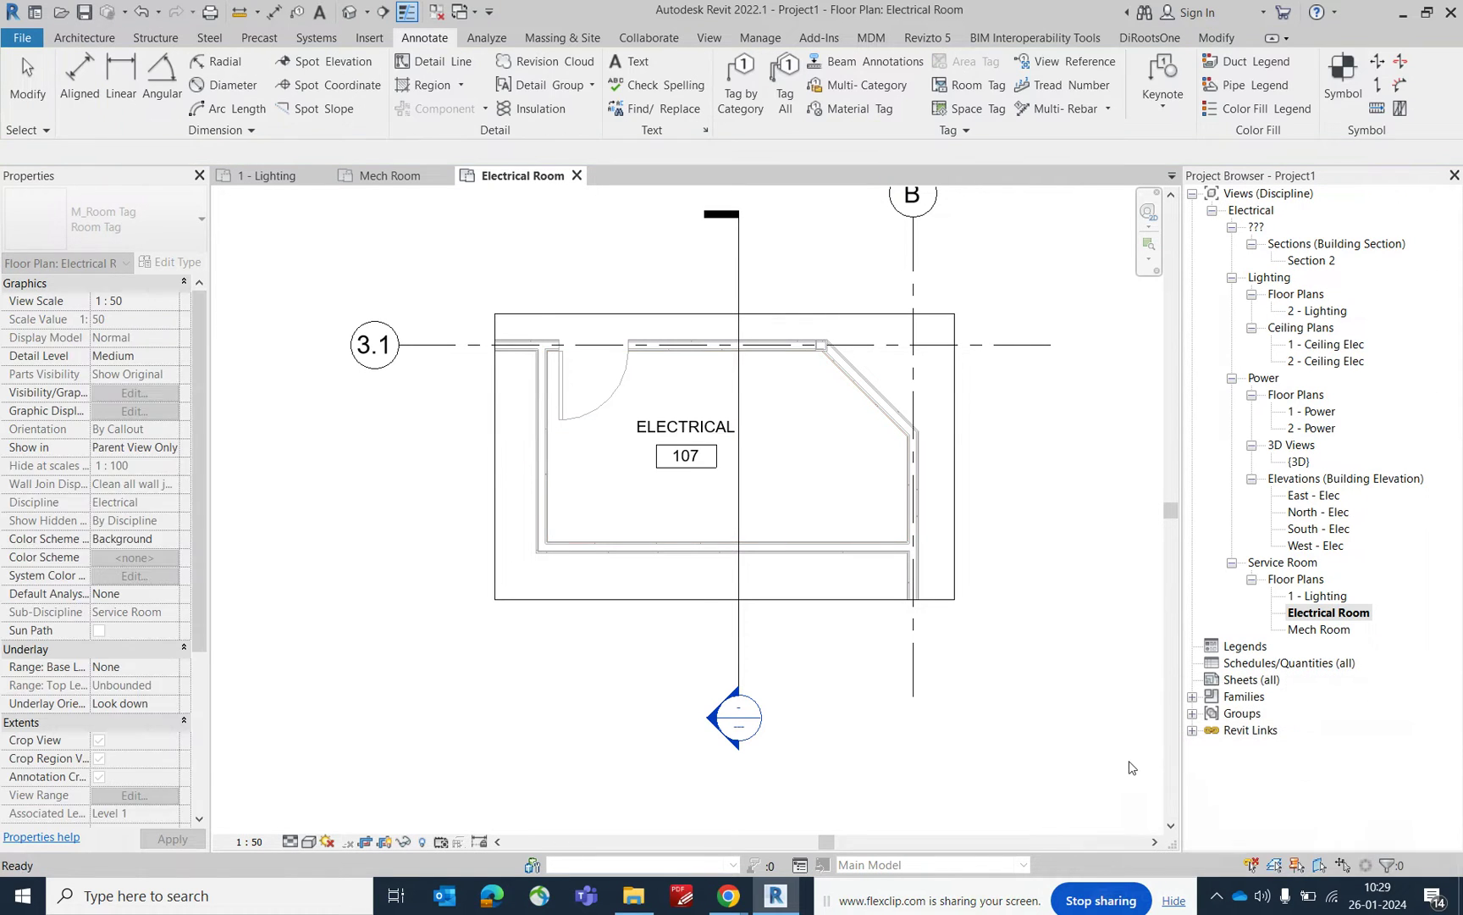
Enlarge the annotation crop region around the electrical room plan by extending its left, right and lower sides outward
left_click(400, 423)
left_click_drag(398, 458, 318, 457)
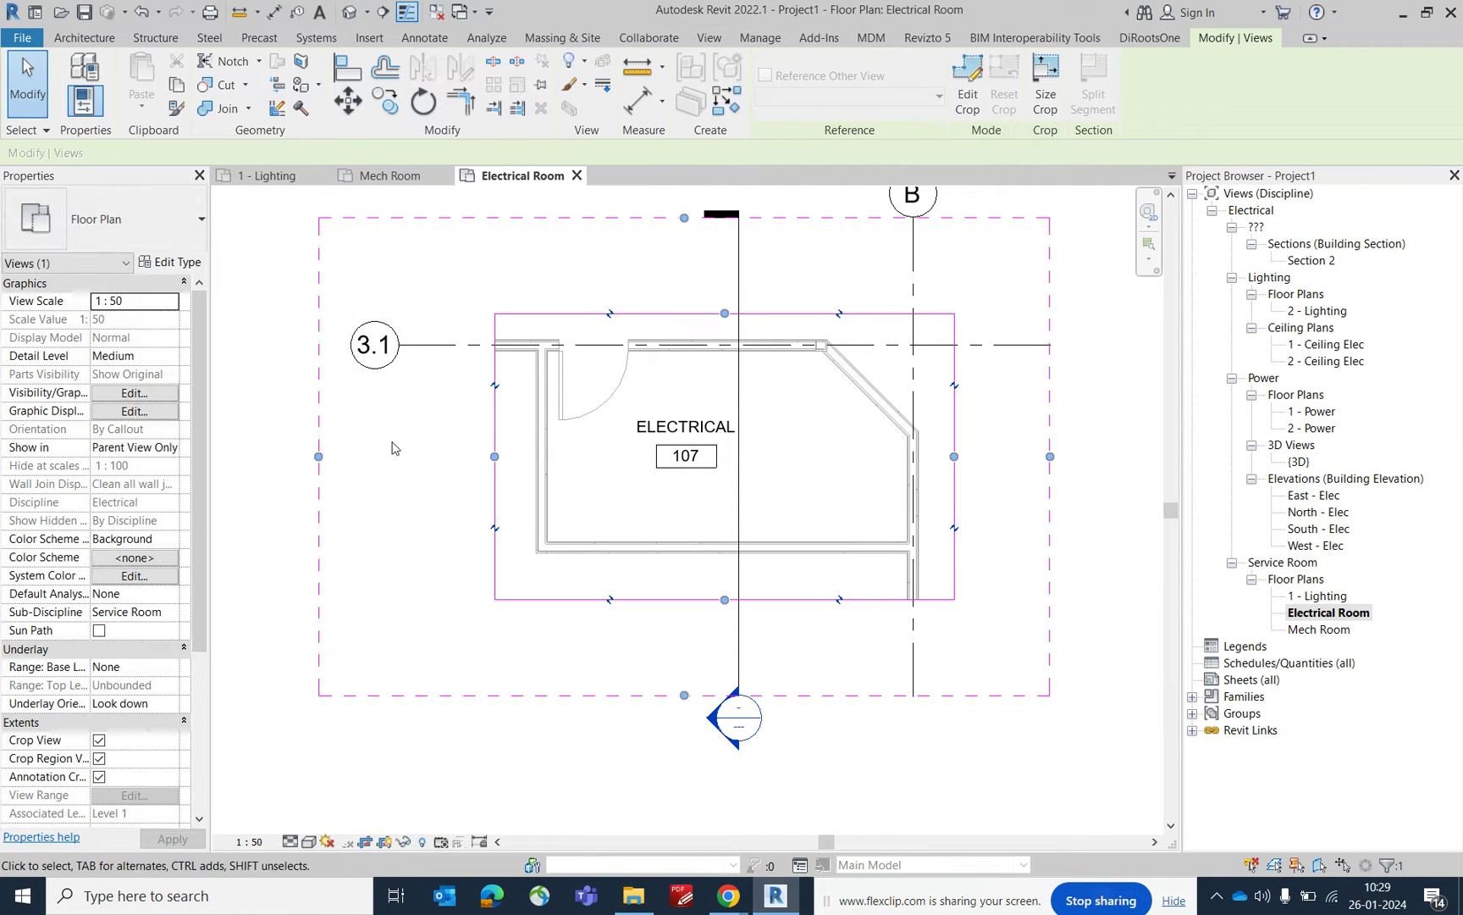
left_click_drag(1050, 458, 994, 480)
scroll(1038, 481, "down", 1)
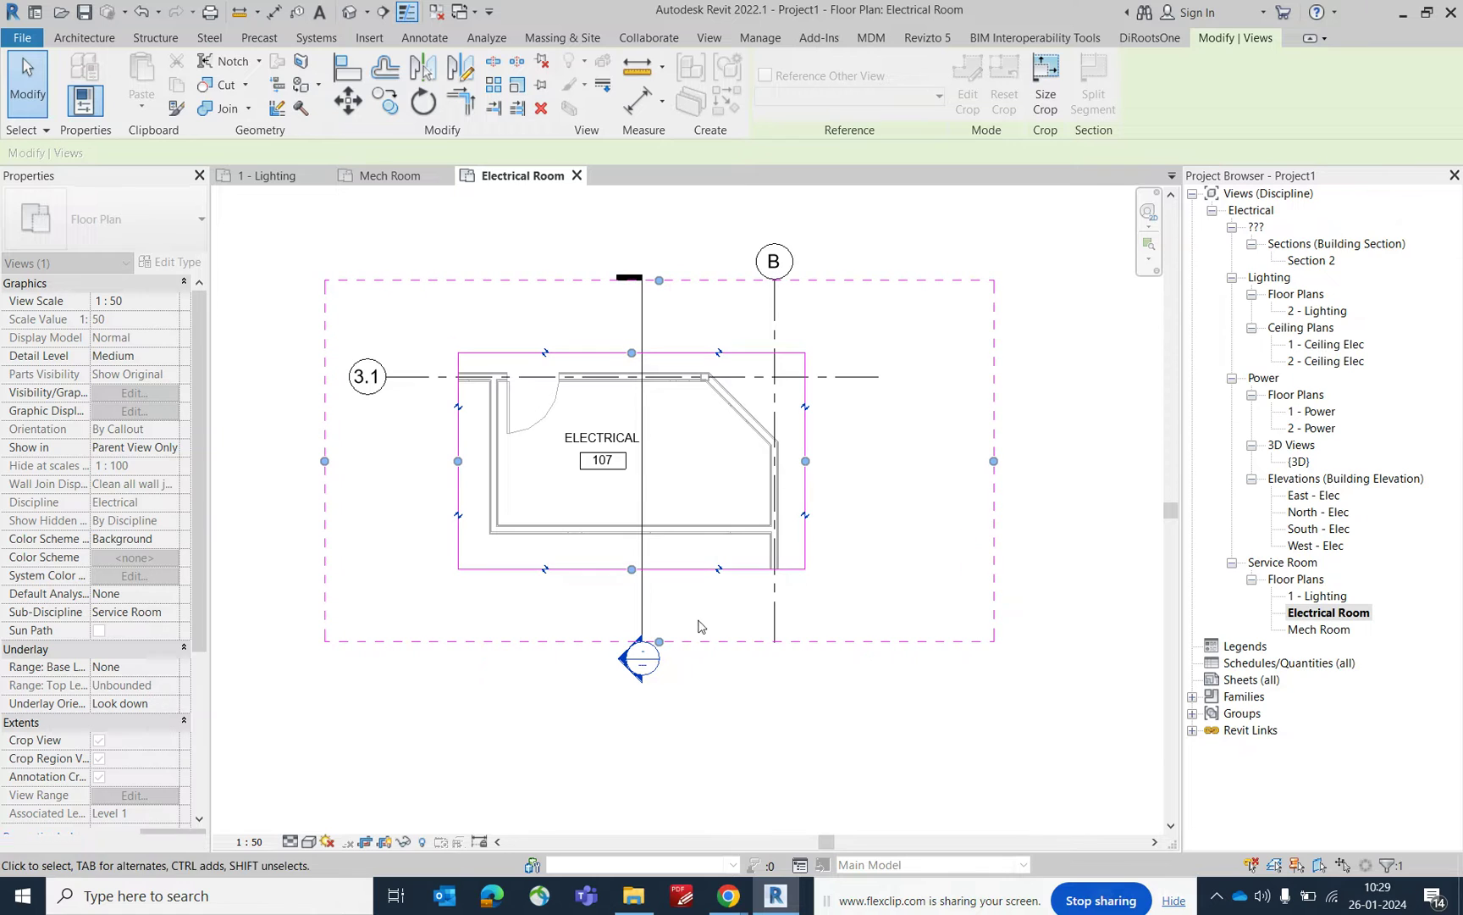
left_click_drag(660, 642, 662, 699)
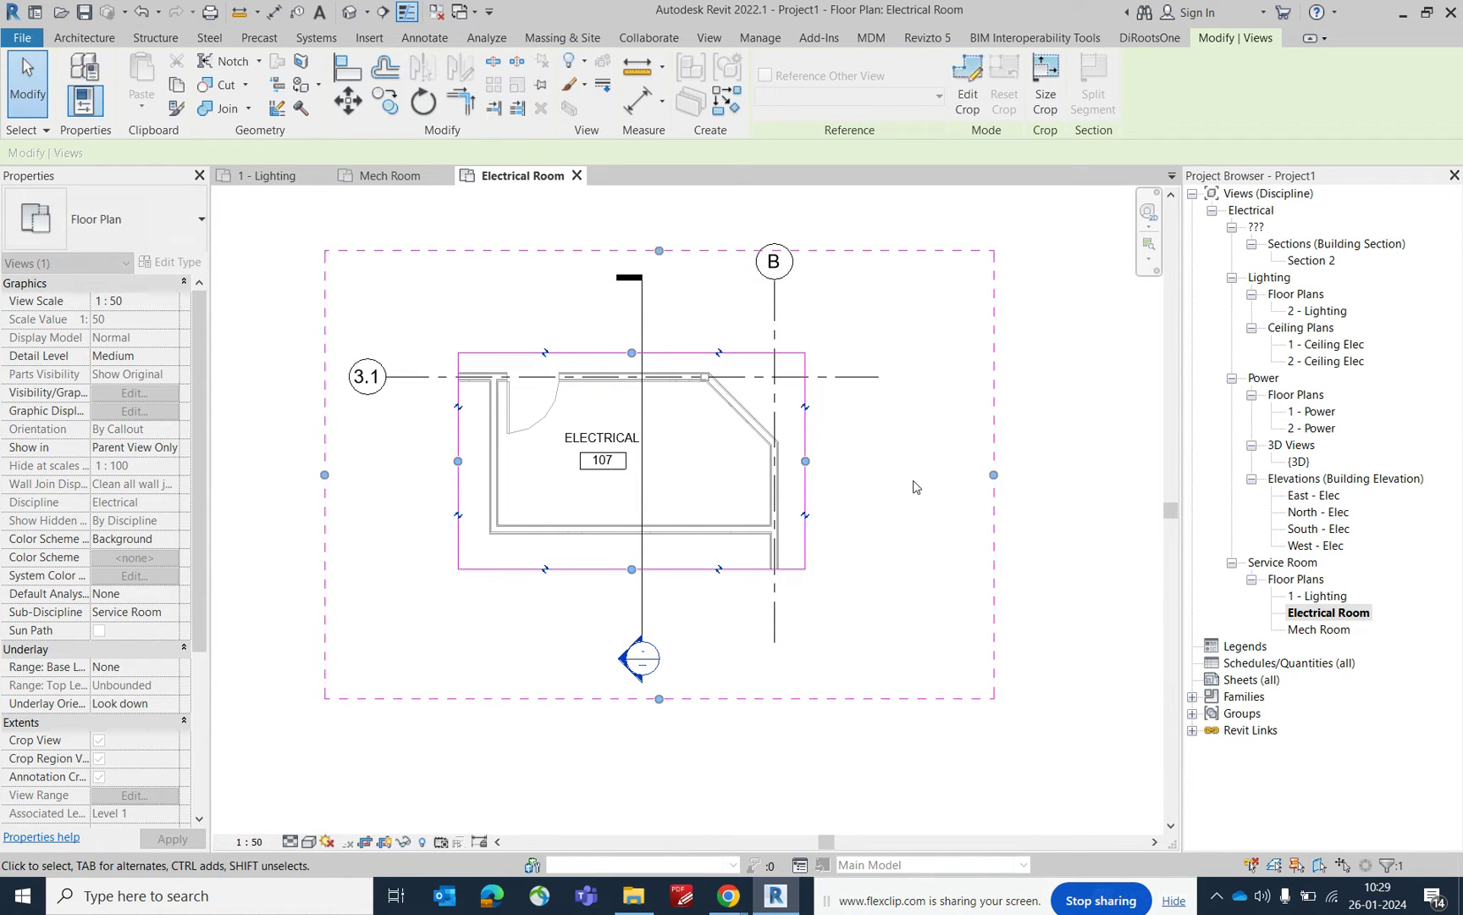
Turn on the leader line for the ELECTRICAL 107 tag and move the tag outside the crop boundary, left of the room
left_click(582, 460)
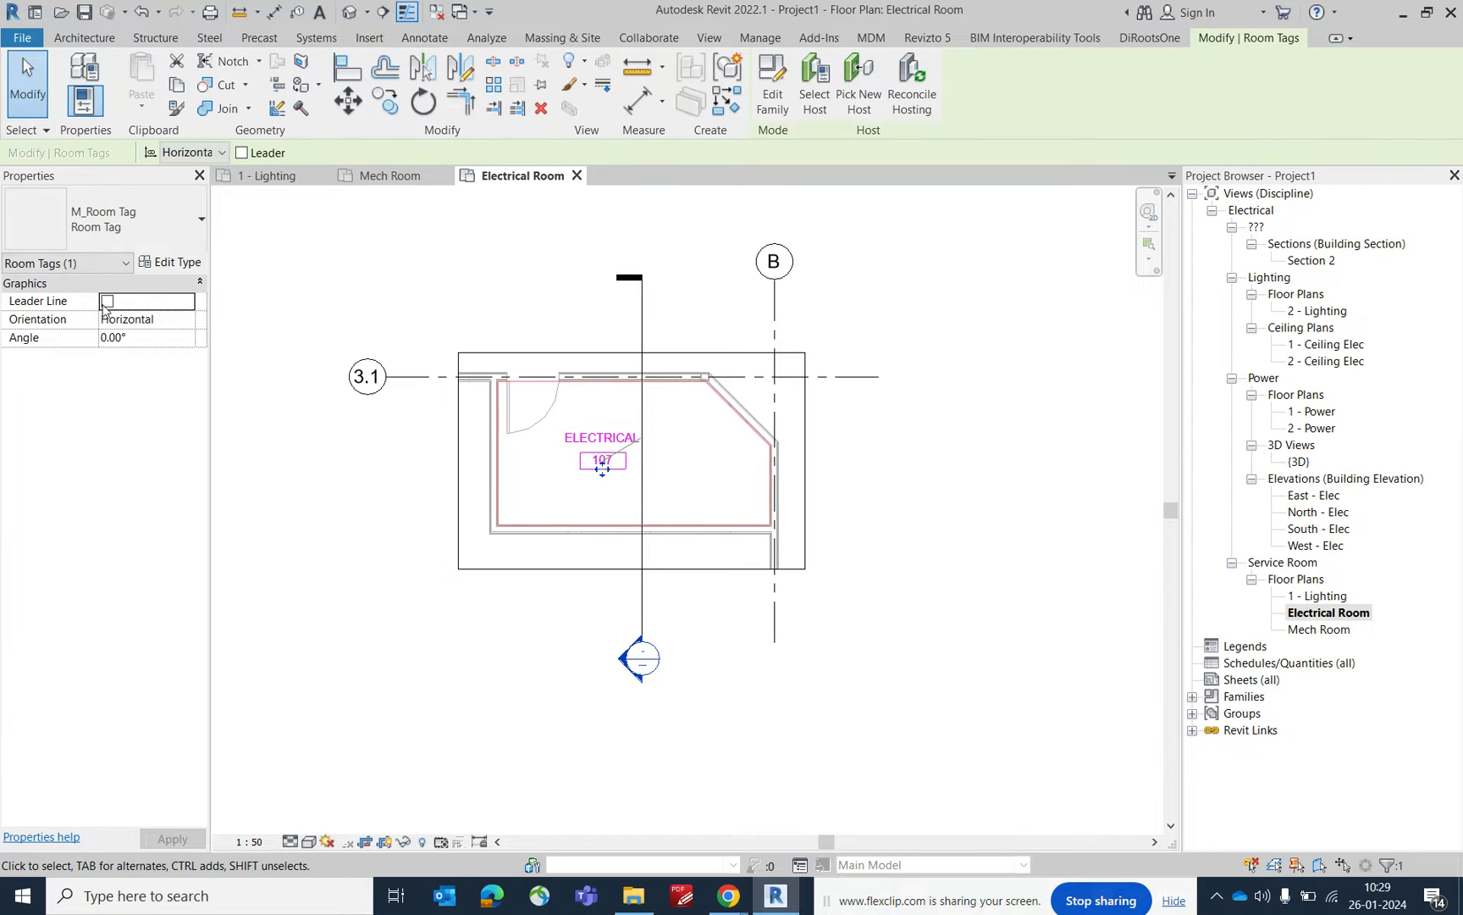
left_click(107, 301)
left_click_drag(602, 469, 400, 458)
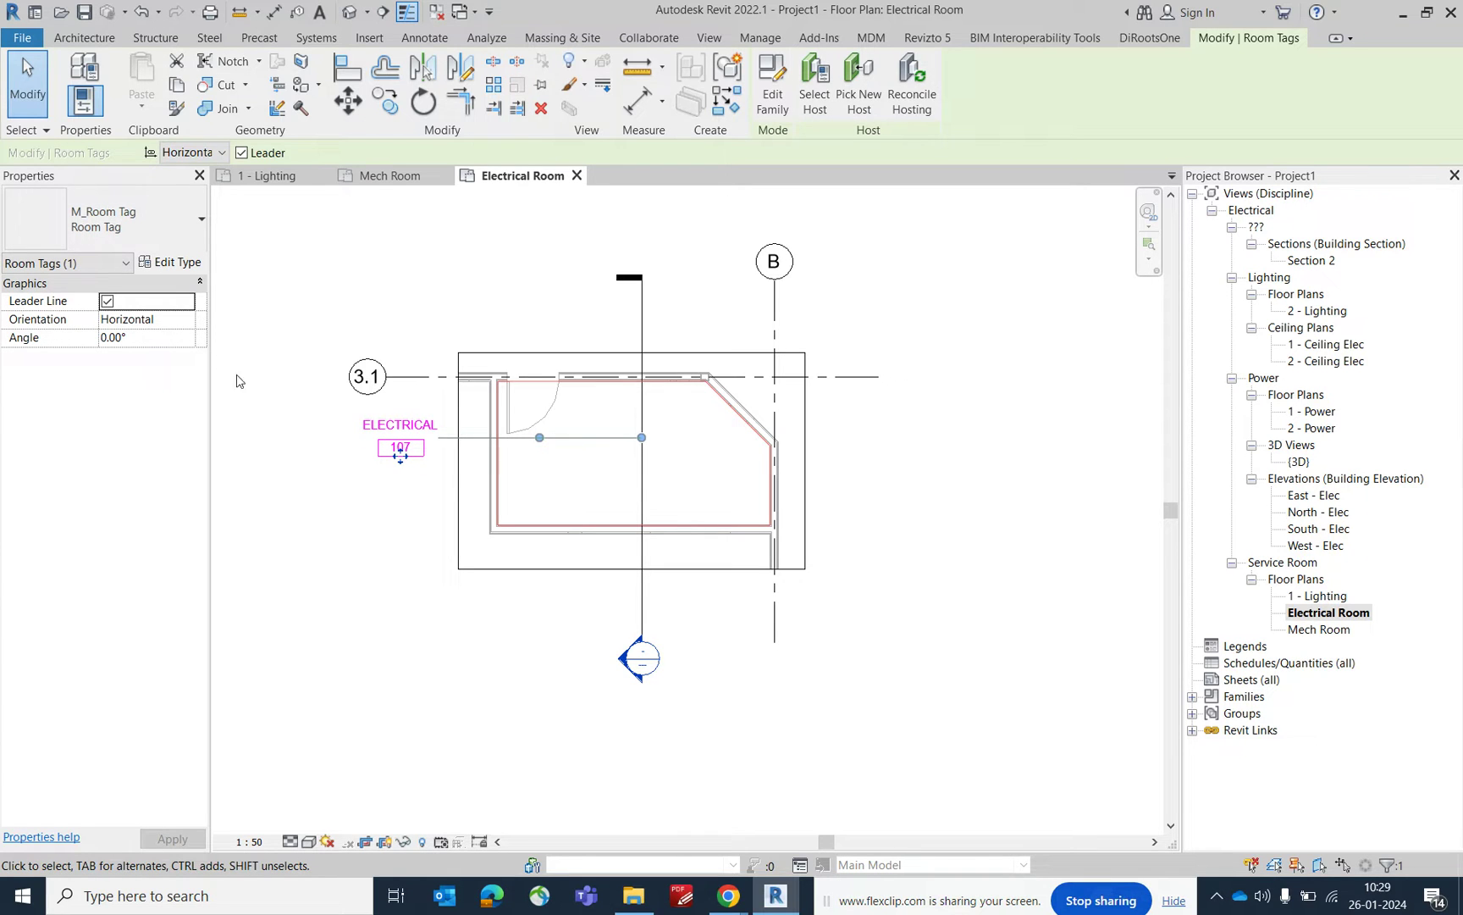
left_click(313, 491)
Set the leader arrowhead of the ELECTRICAL 107 room tag's type to Open Dot 3mm
left_click(558, 439)
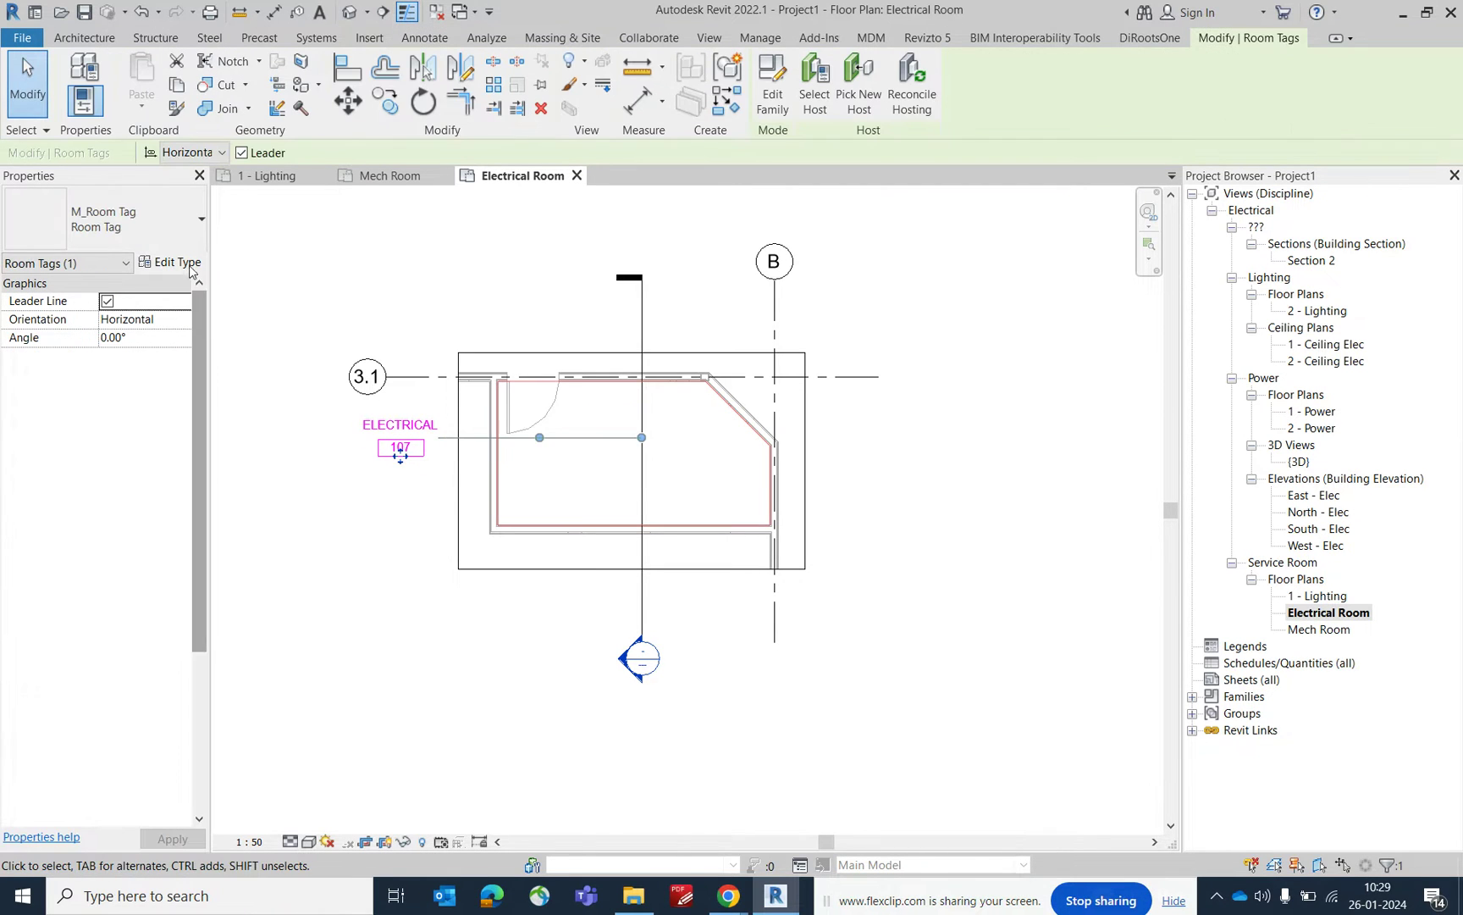
left_click(177, 262)
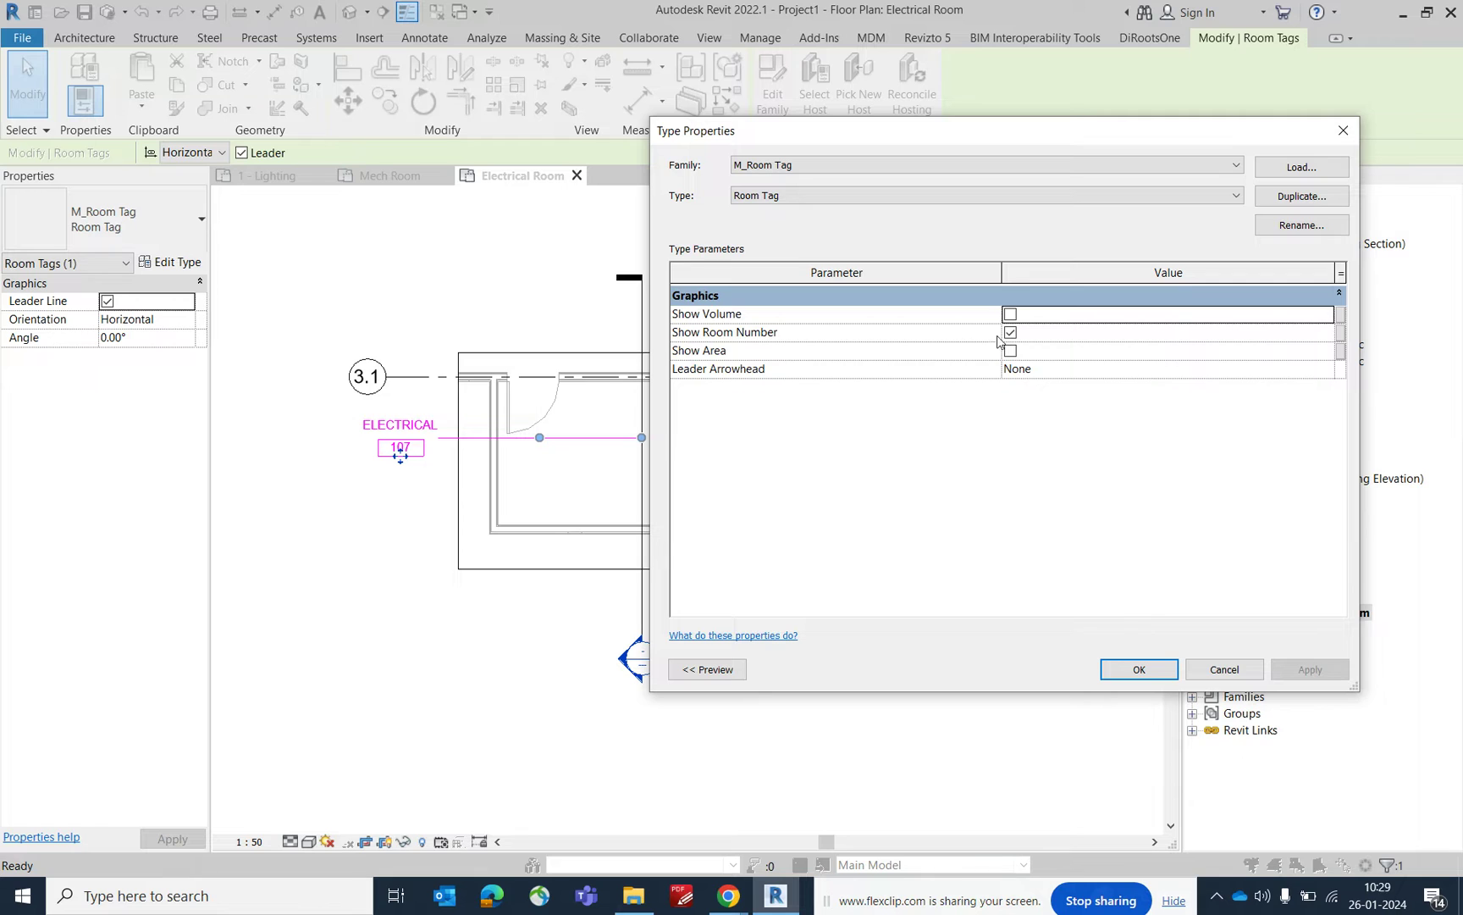
left_click(1089, 373)
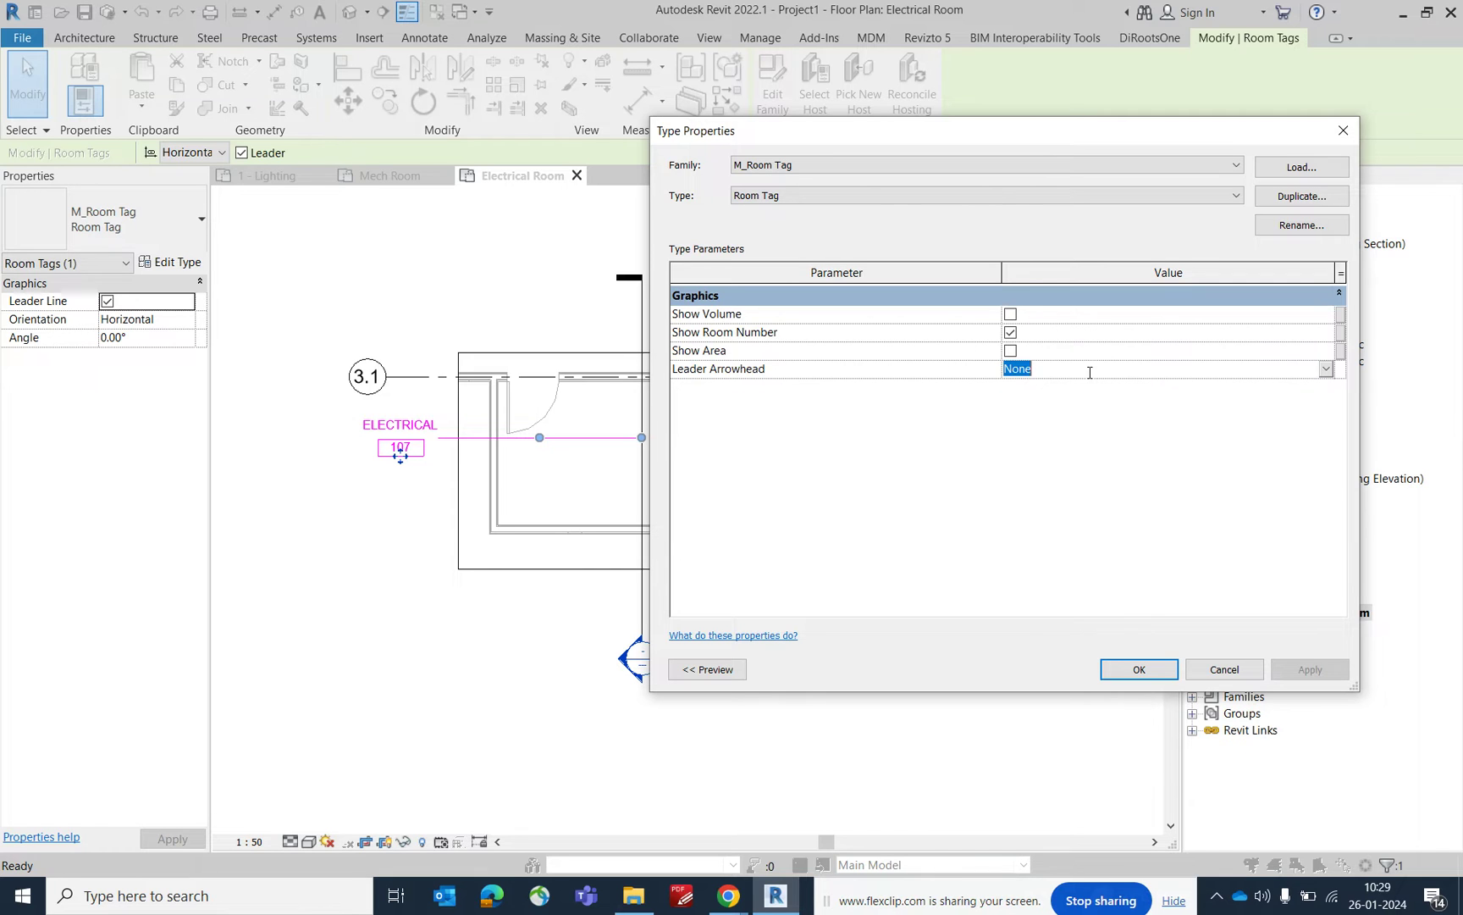
left_click(1326, 370)
scroll(1074, 428, "down", 4)
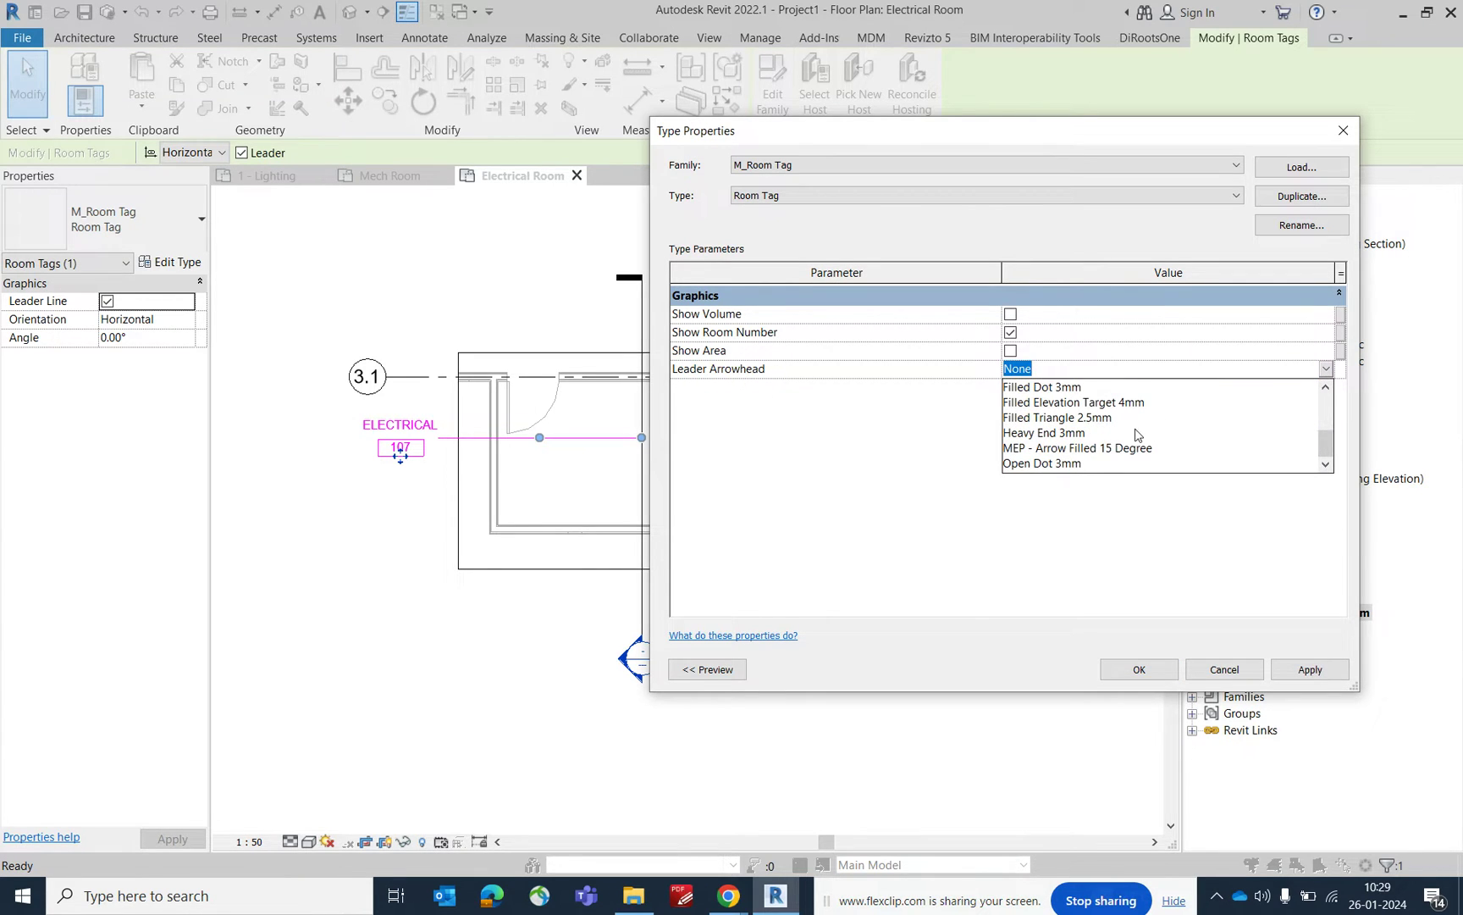
left_click(1055, 464)
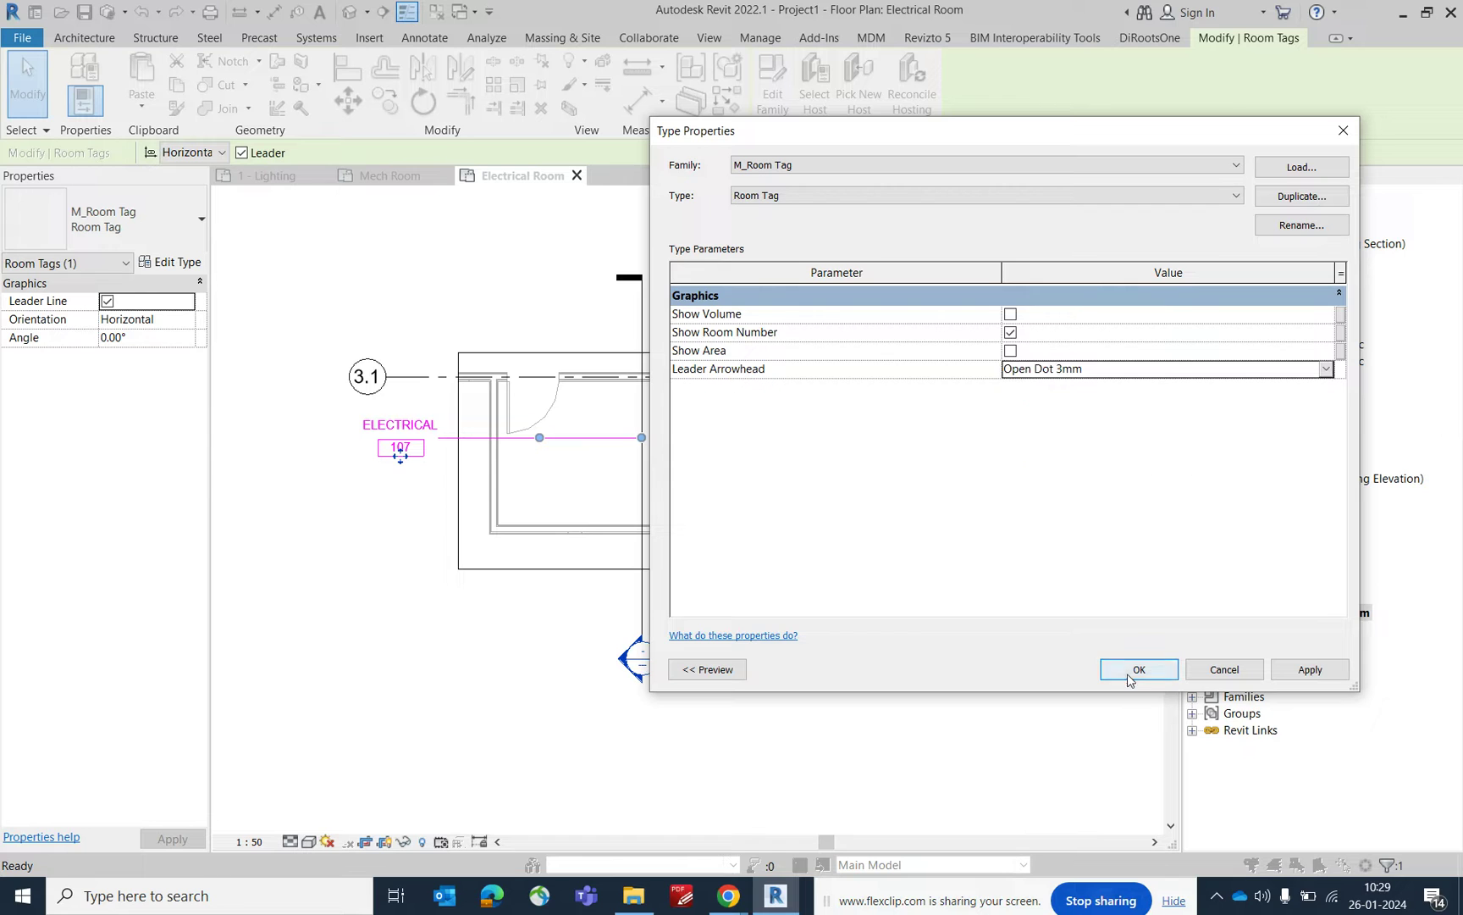
left_click(1138, 669)
left_click(590, 473)
scroll(589, 472, "up", 2)
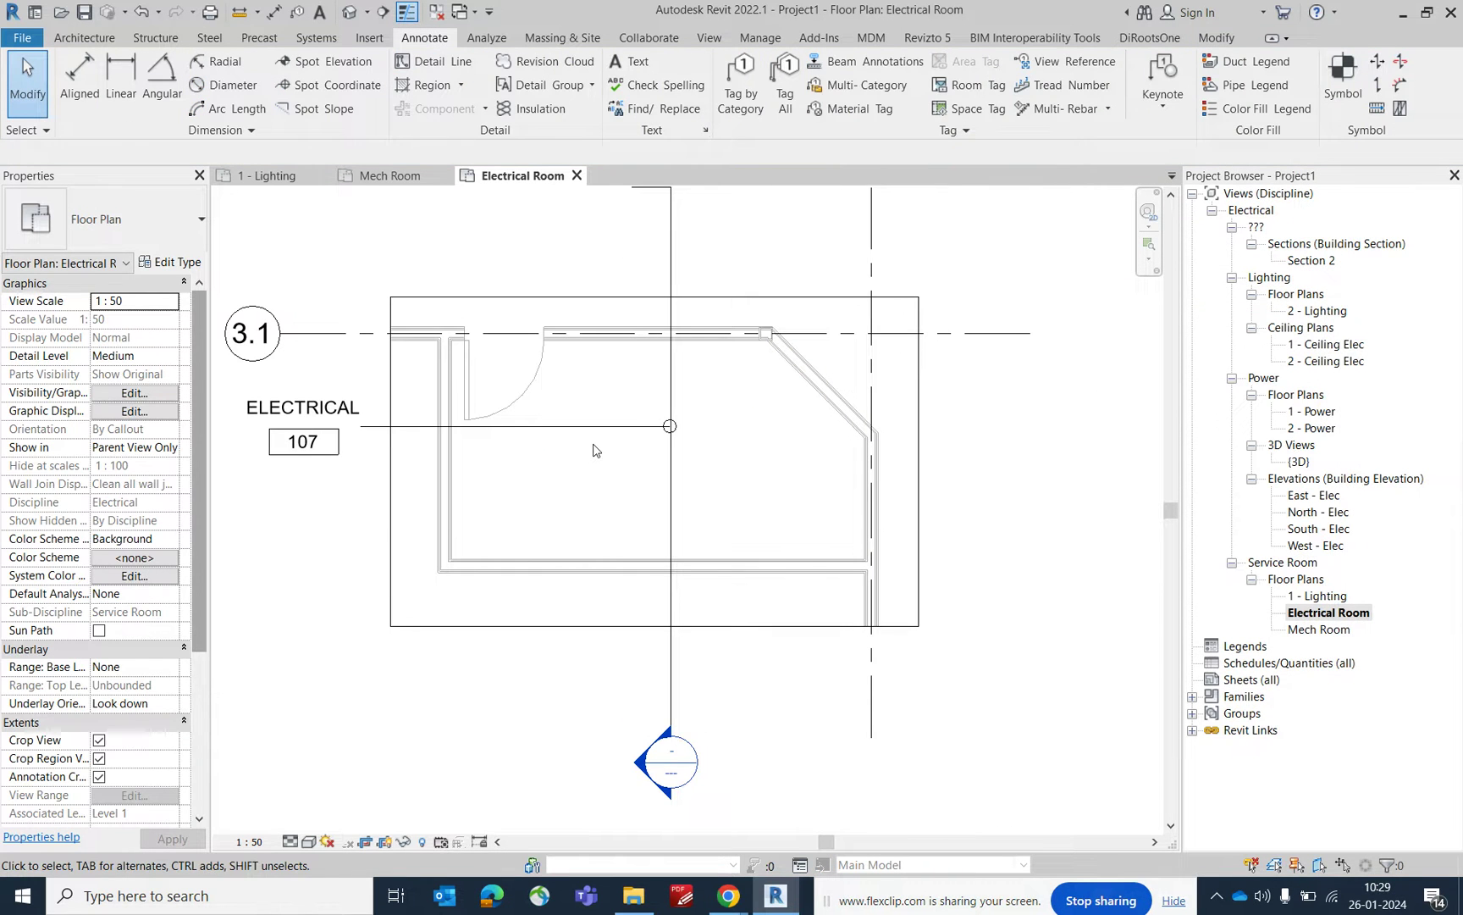
Change the leader arrowhead in the ELECTRICAL 107 room tag's type properties to Filled Dot 3mm
left_click(298, 408)
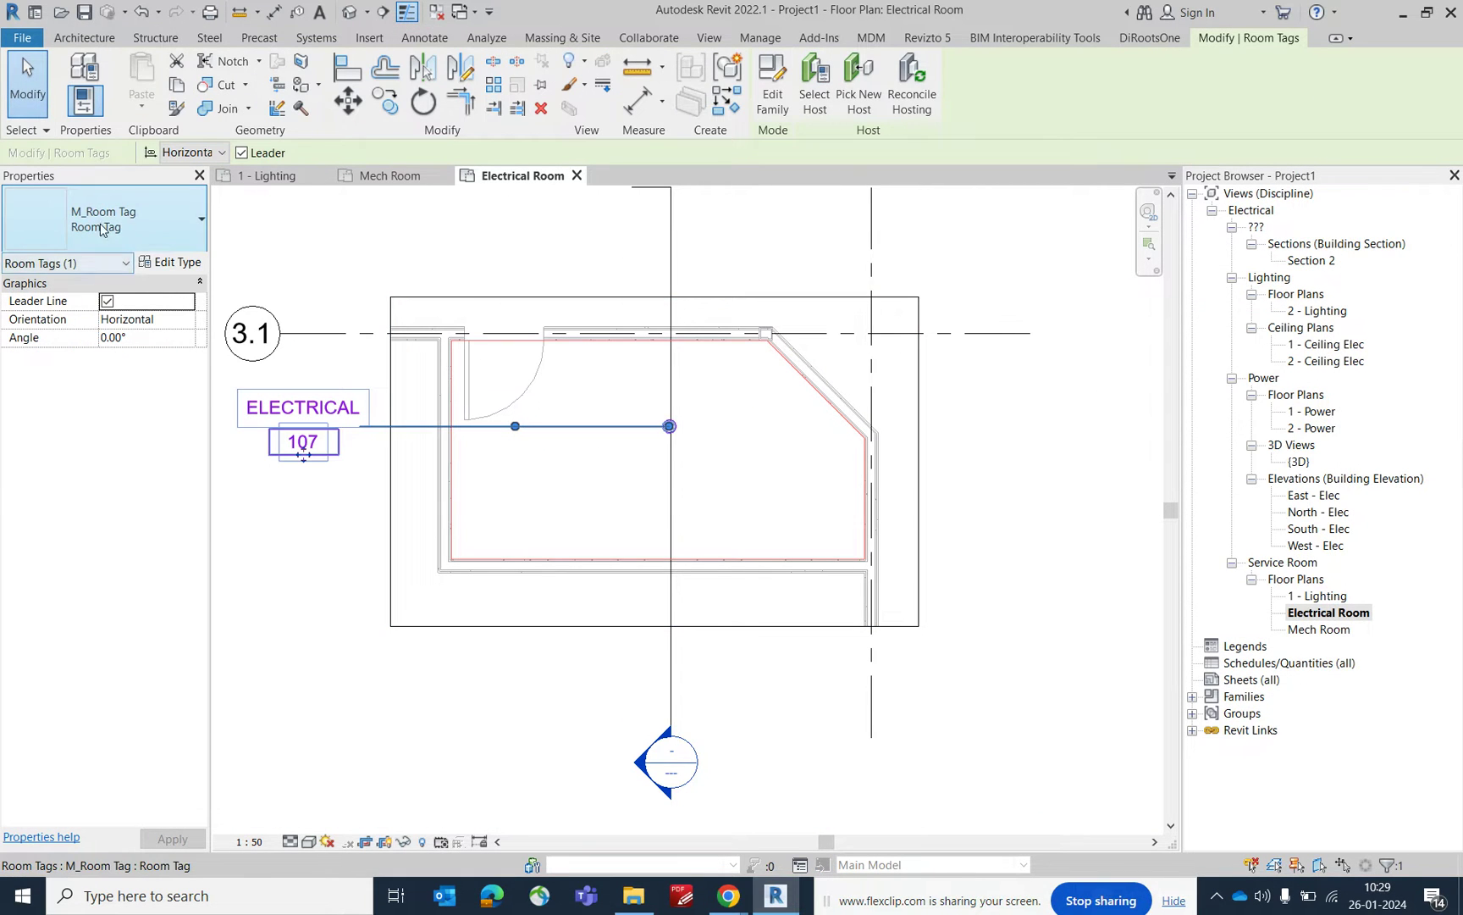
left_click(167, 263)
left_click(1130, 370)
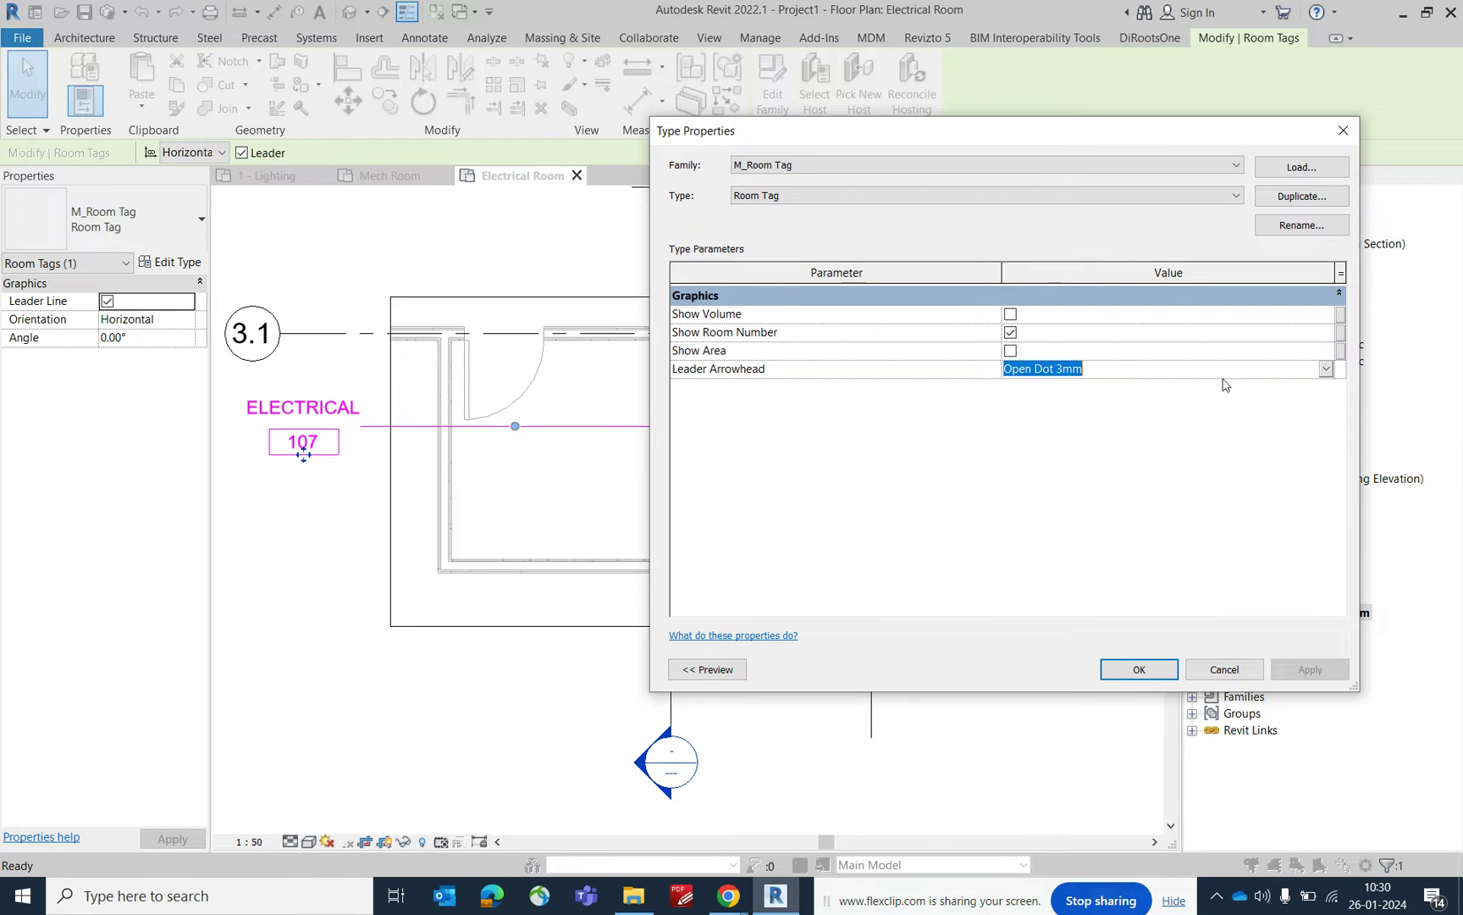
left_click(1326, 370)
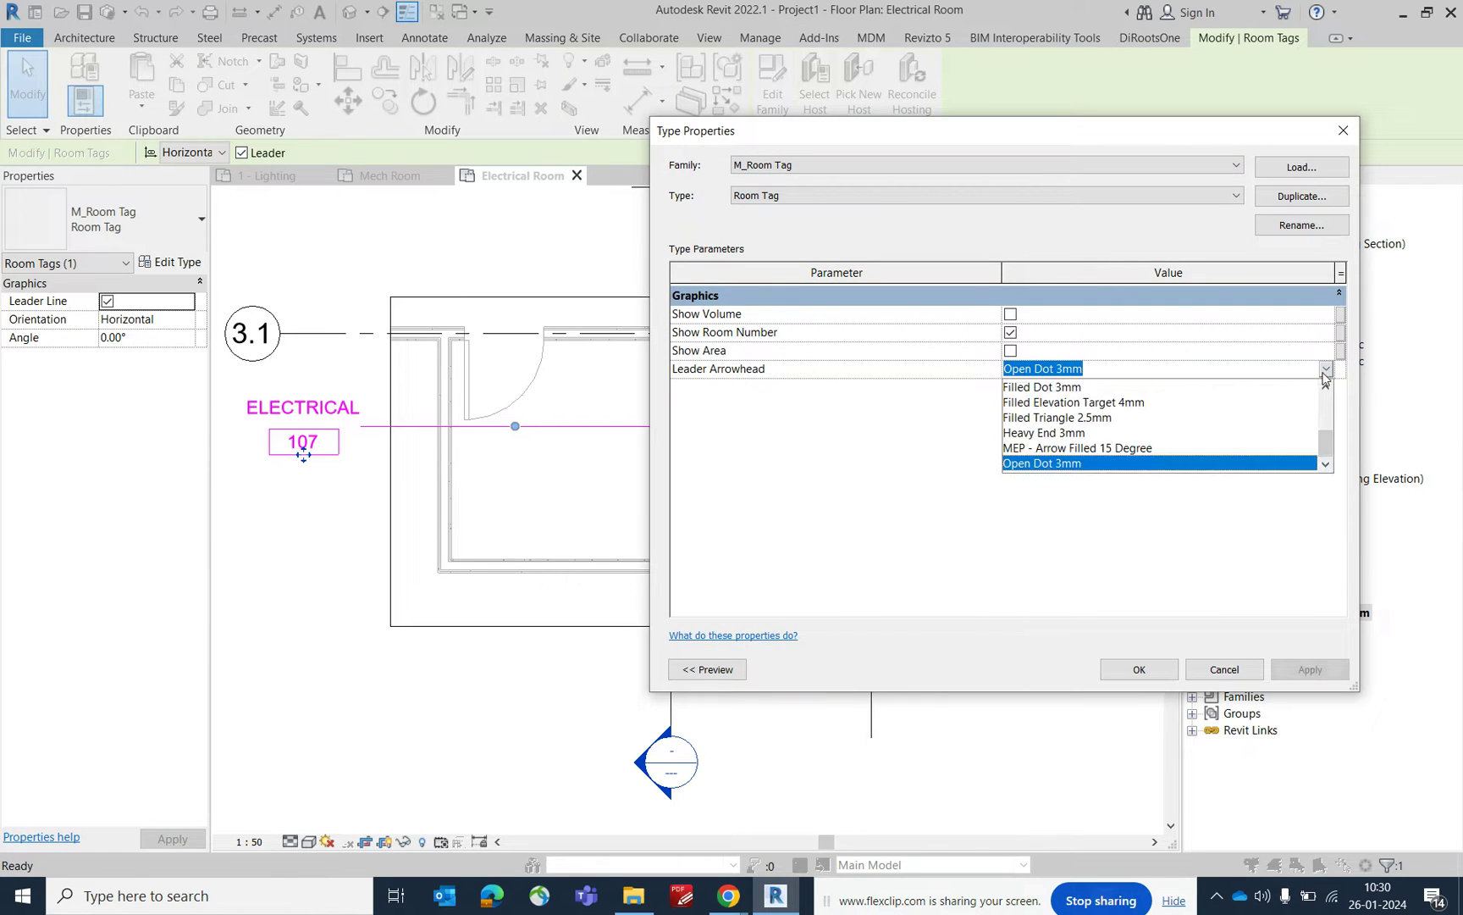
left_click(1040, 388)
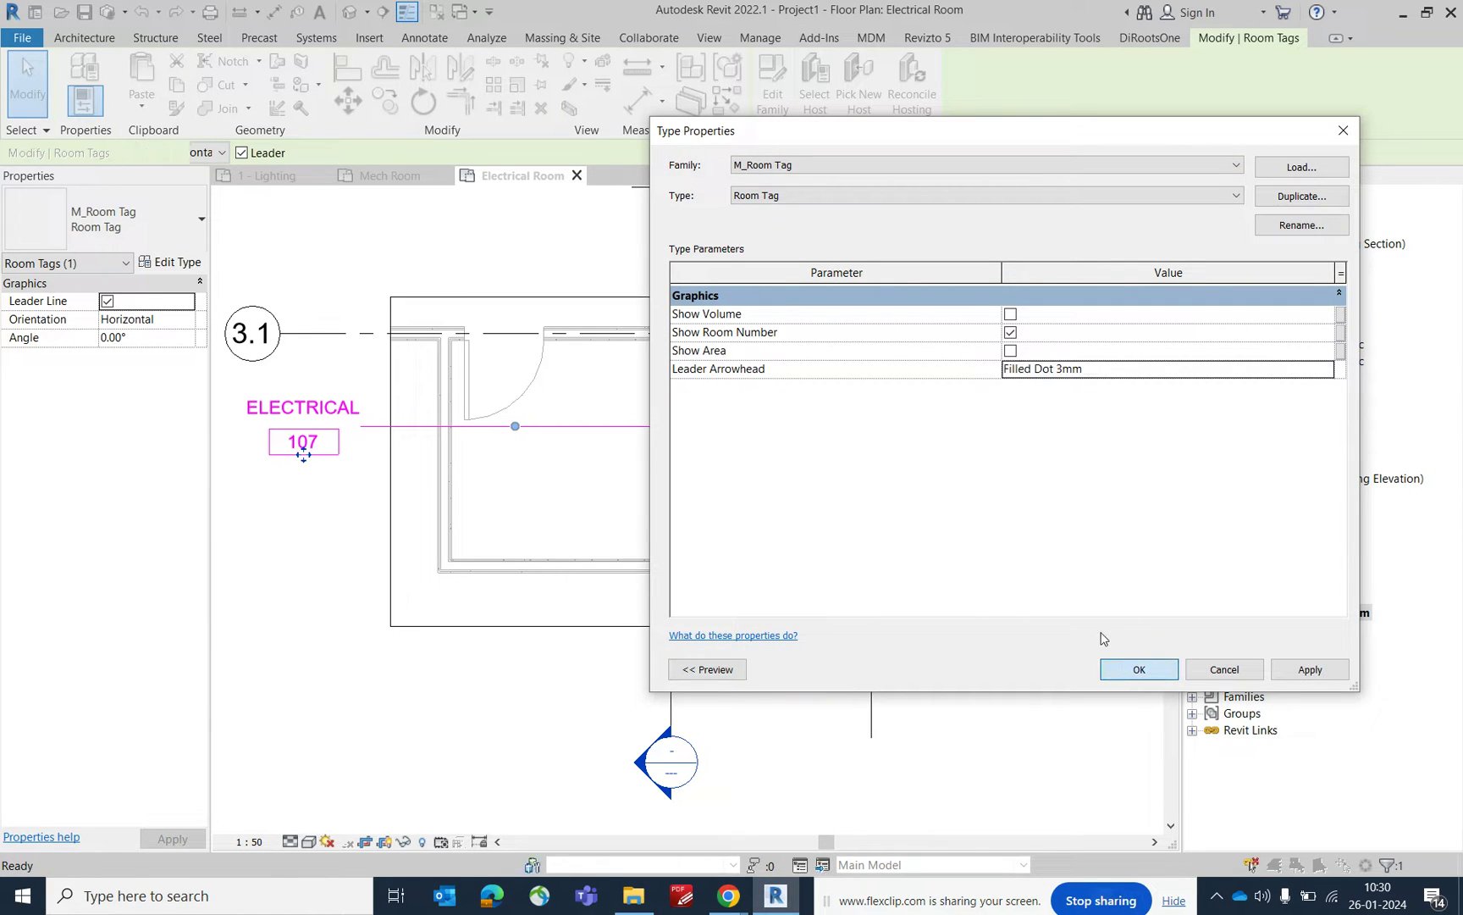
left_click(1139, 669)
left_click(562, 457)
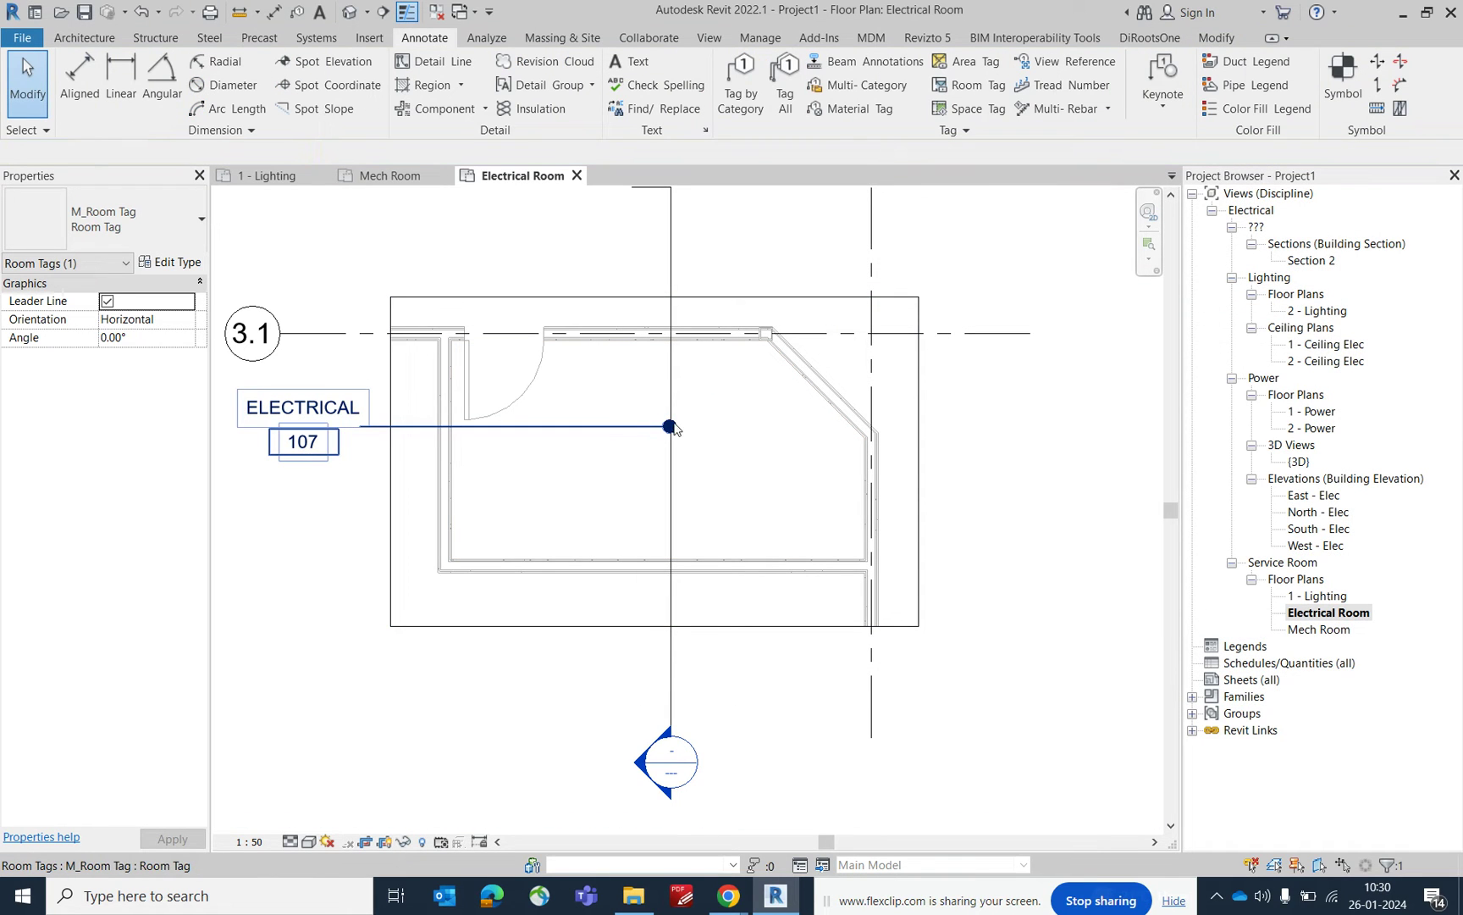
Move the ELECTRICAL 107 tag's leader end off the section line to a point inside the room near the door
left_click(670, 428)
left_click_drag(597, 425, 523, 428)
left_click(581, 497)
scroll(582, 497, "down", 1)
middle_click_drag(556, 499, 561, 525)
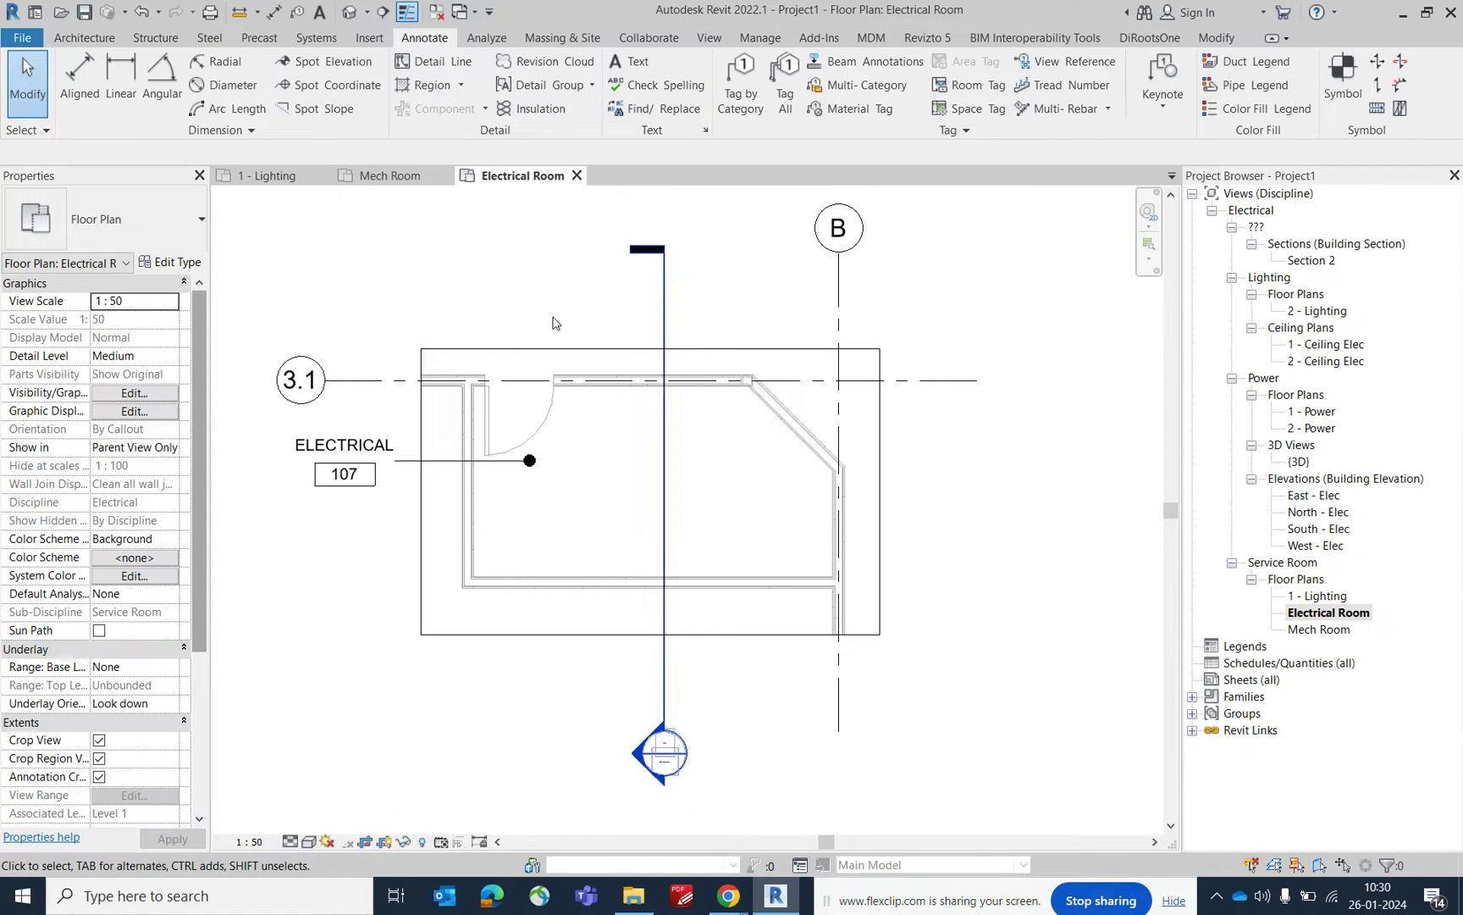
In the 1 - Lighting floor plan, create a rectangular callout enclosing the KITCHEN 110 room and its walls
left_click(265, 178)
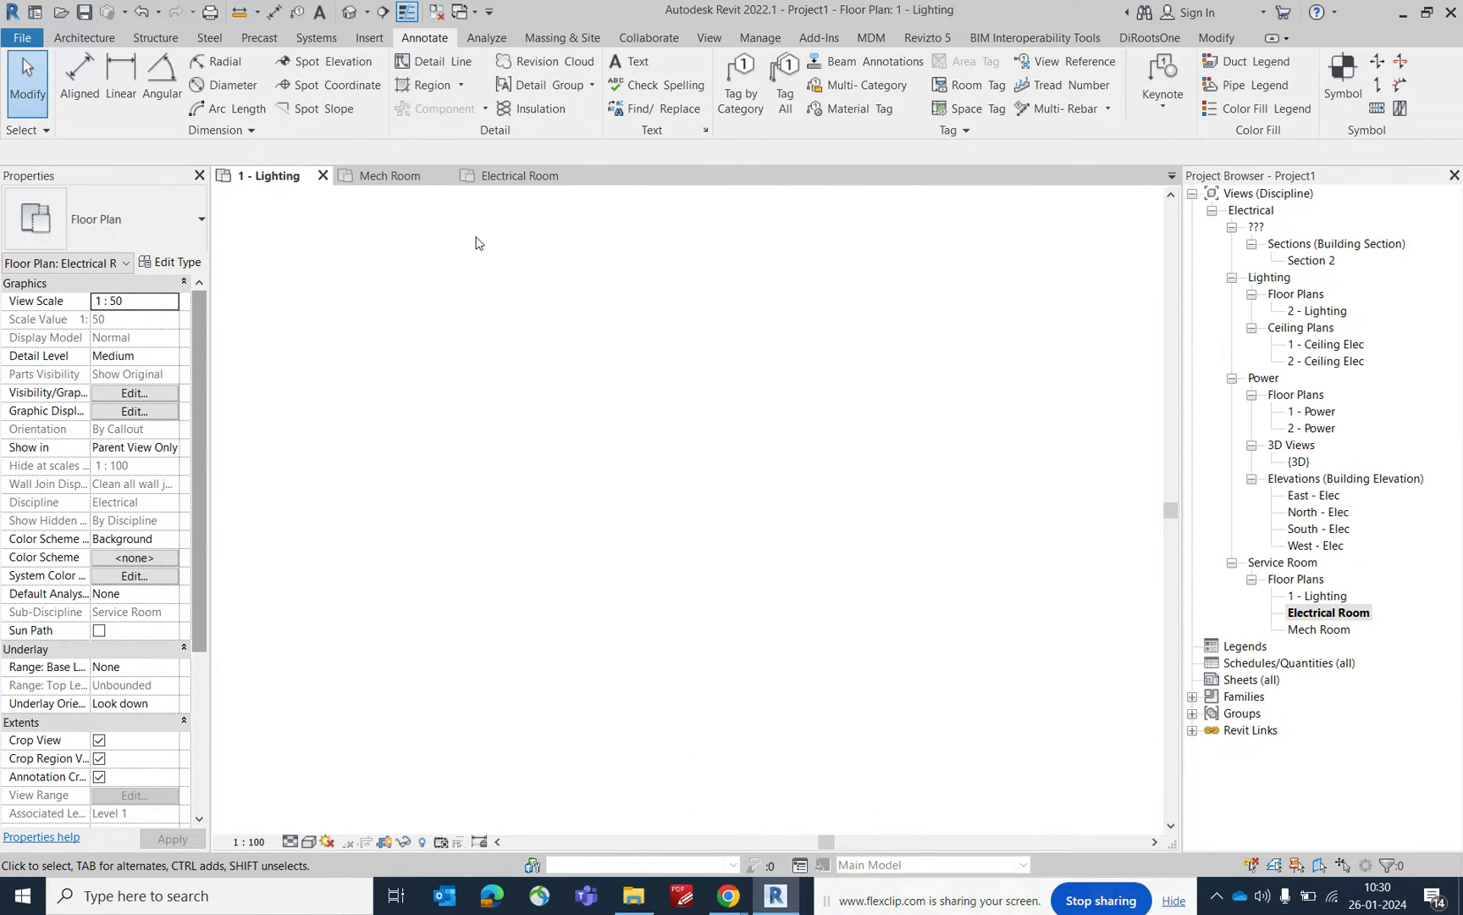
scroll(762, 377, "down", 4)
middle_click_drag(764, 378, 766, 436)
scroll(754, 364, "up", 3)
middle_click_drag(762, 323, 804, 400)
scroll(805, 400, "down", 3)
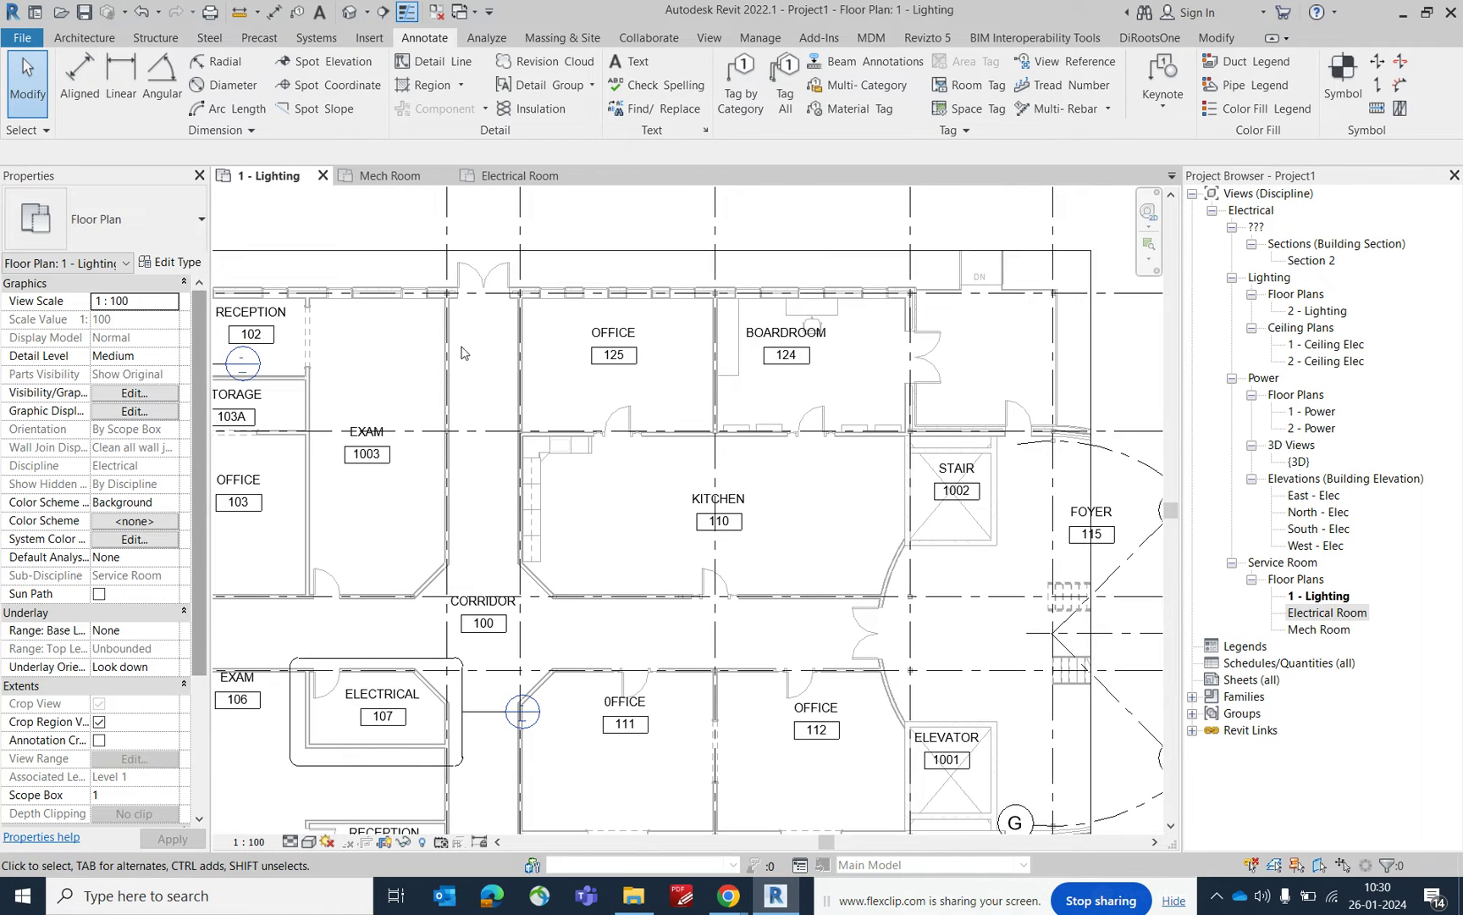
scroll(804, 400, "up", 4)
middle_click_drag(732, 444, 694, 319)
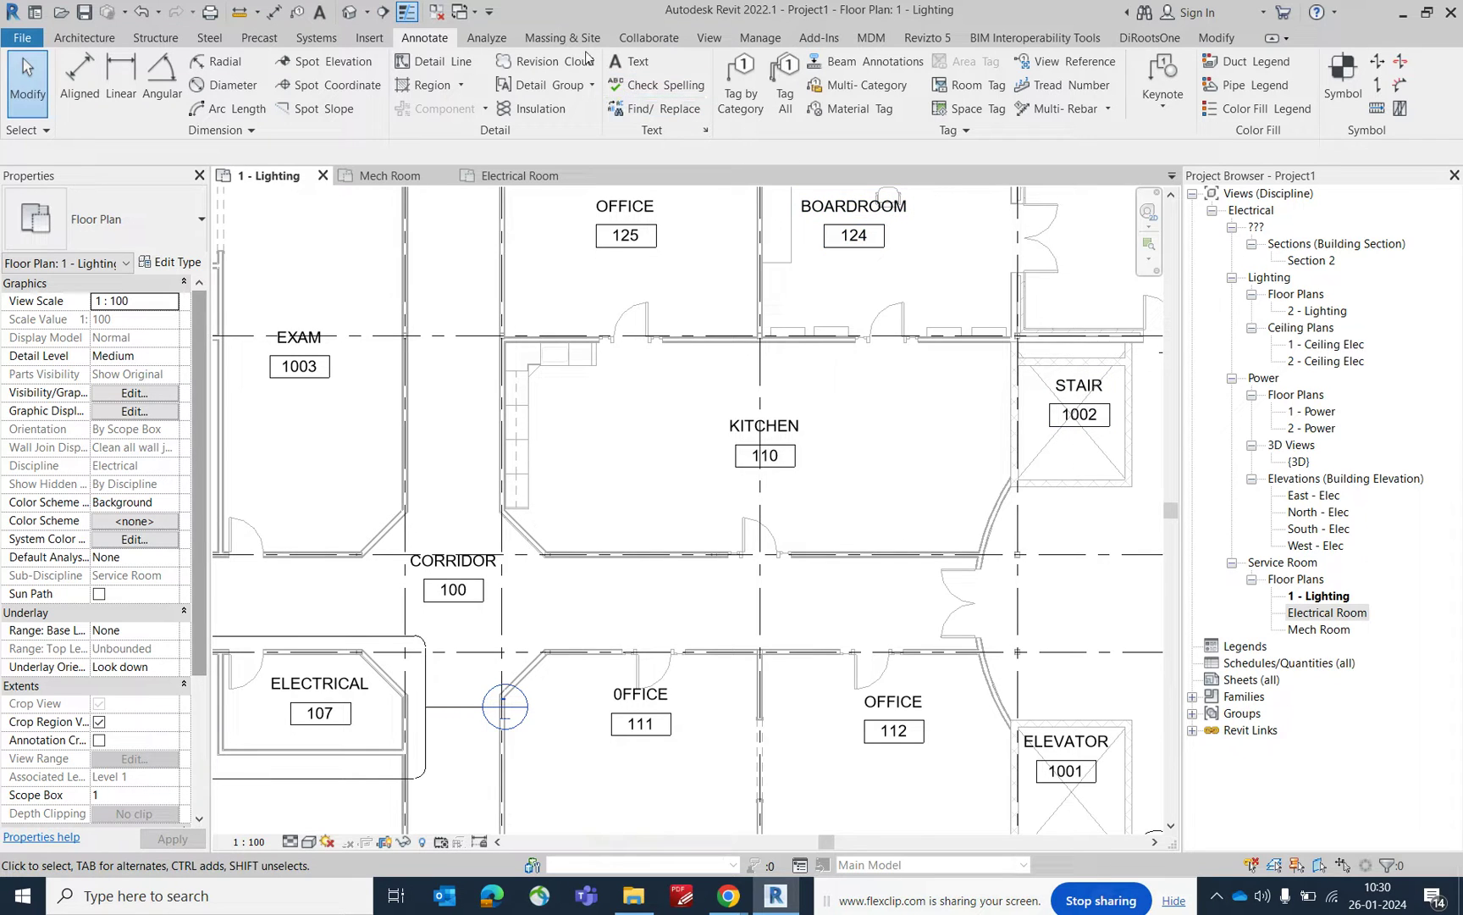
left_click(716, 44)
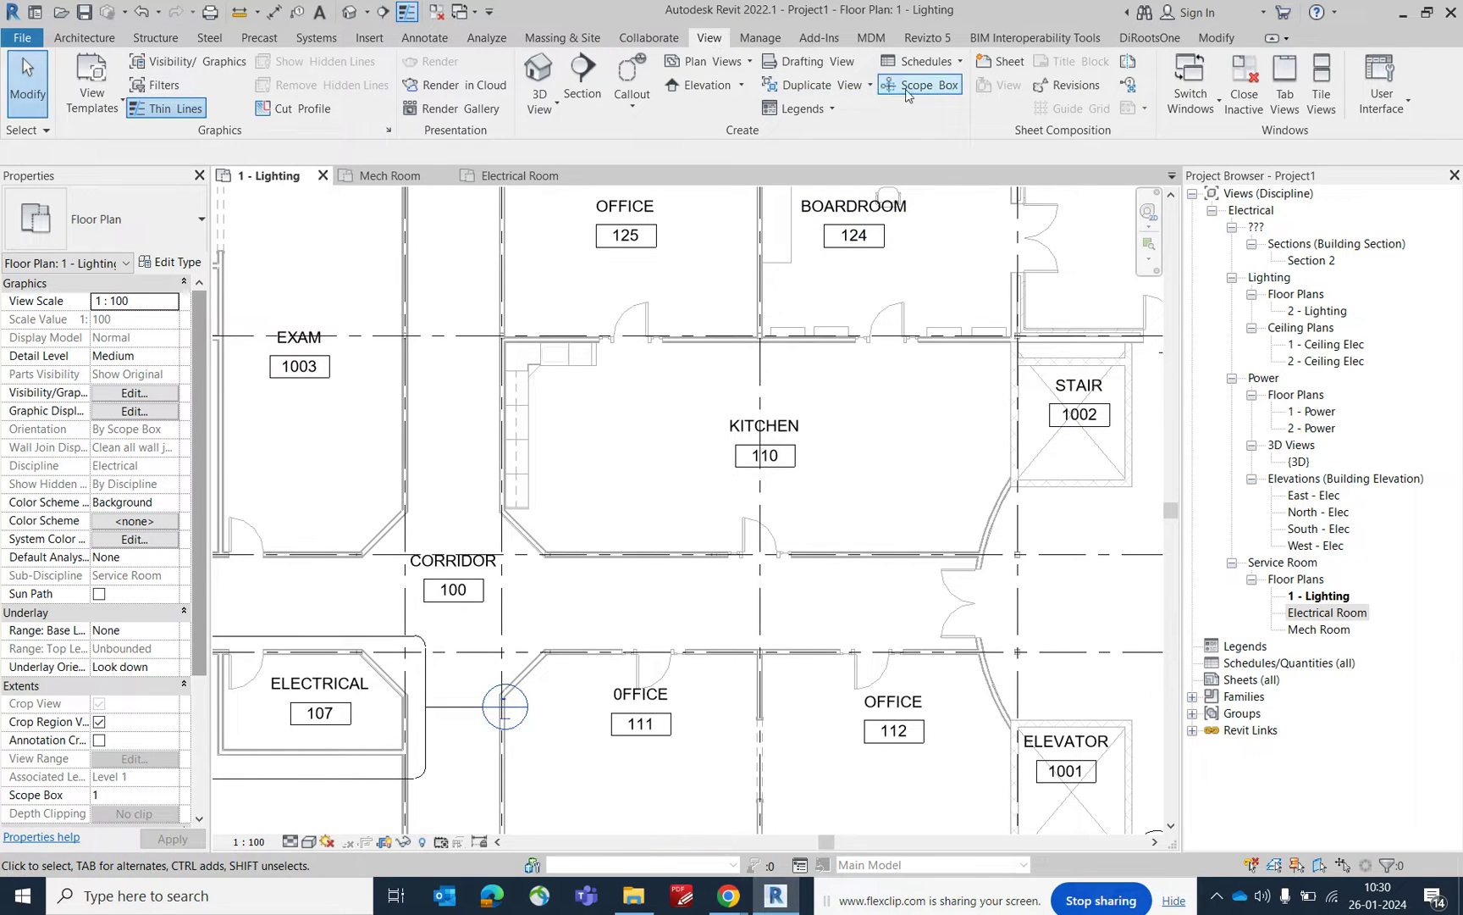
left_click(633, 101)
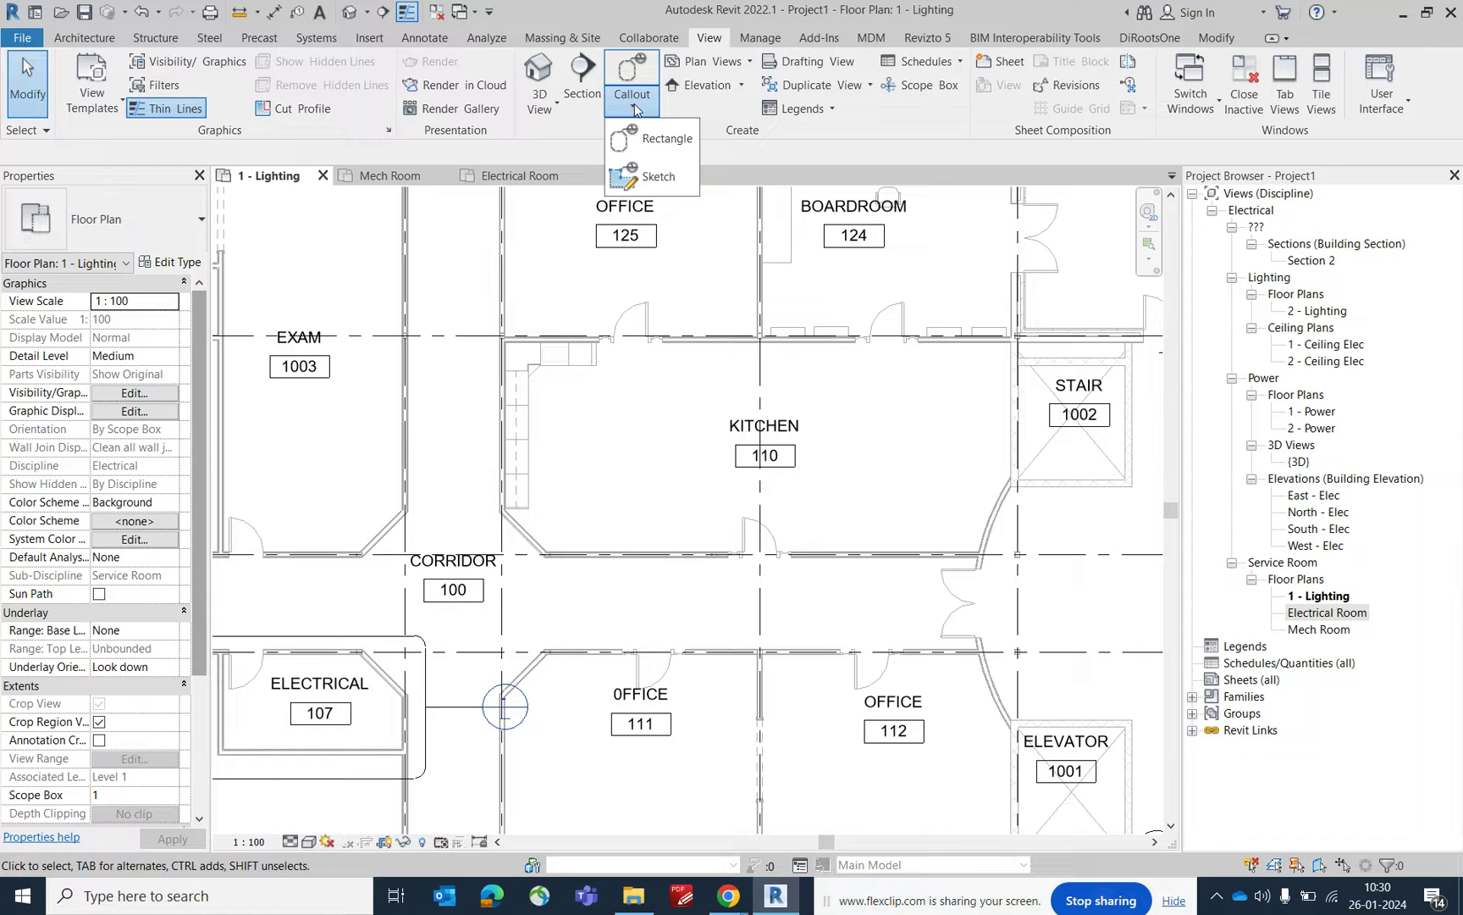
left_click(650, 139)
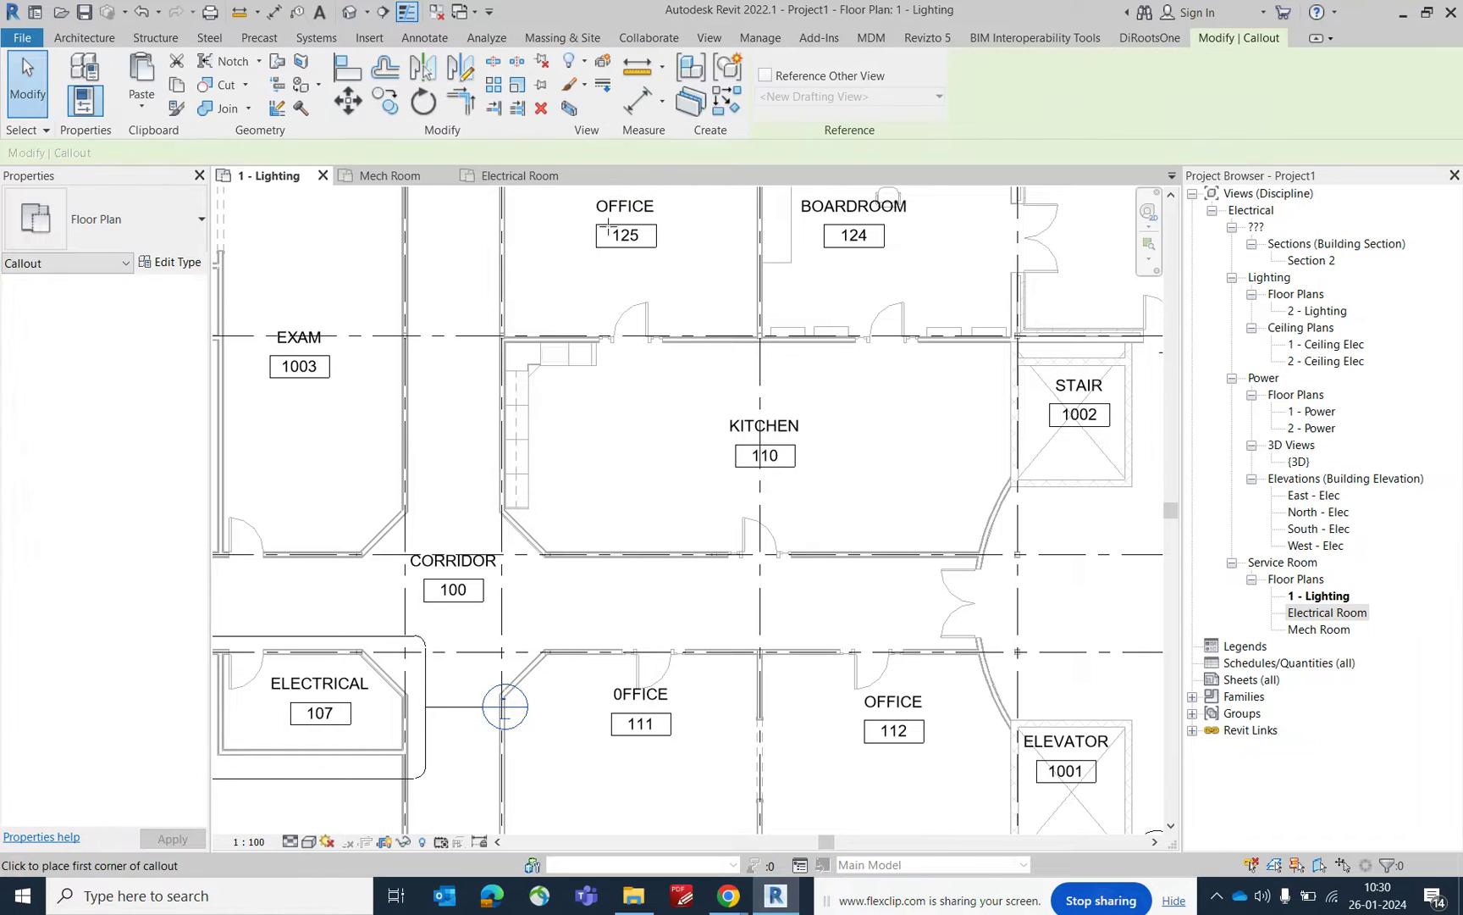
left_click(472, 321)
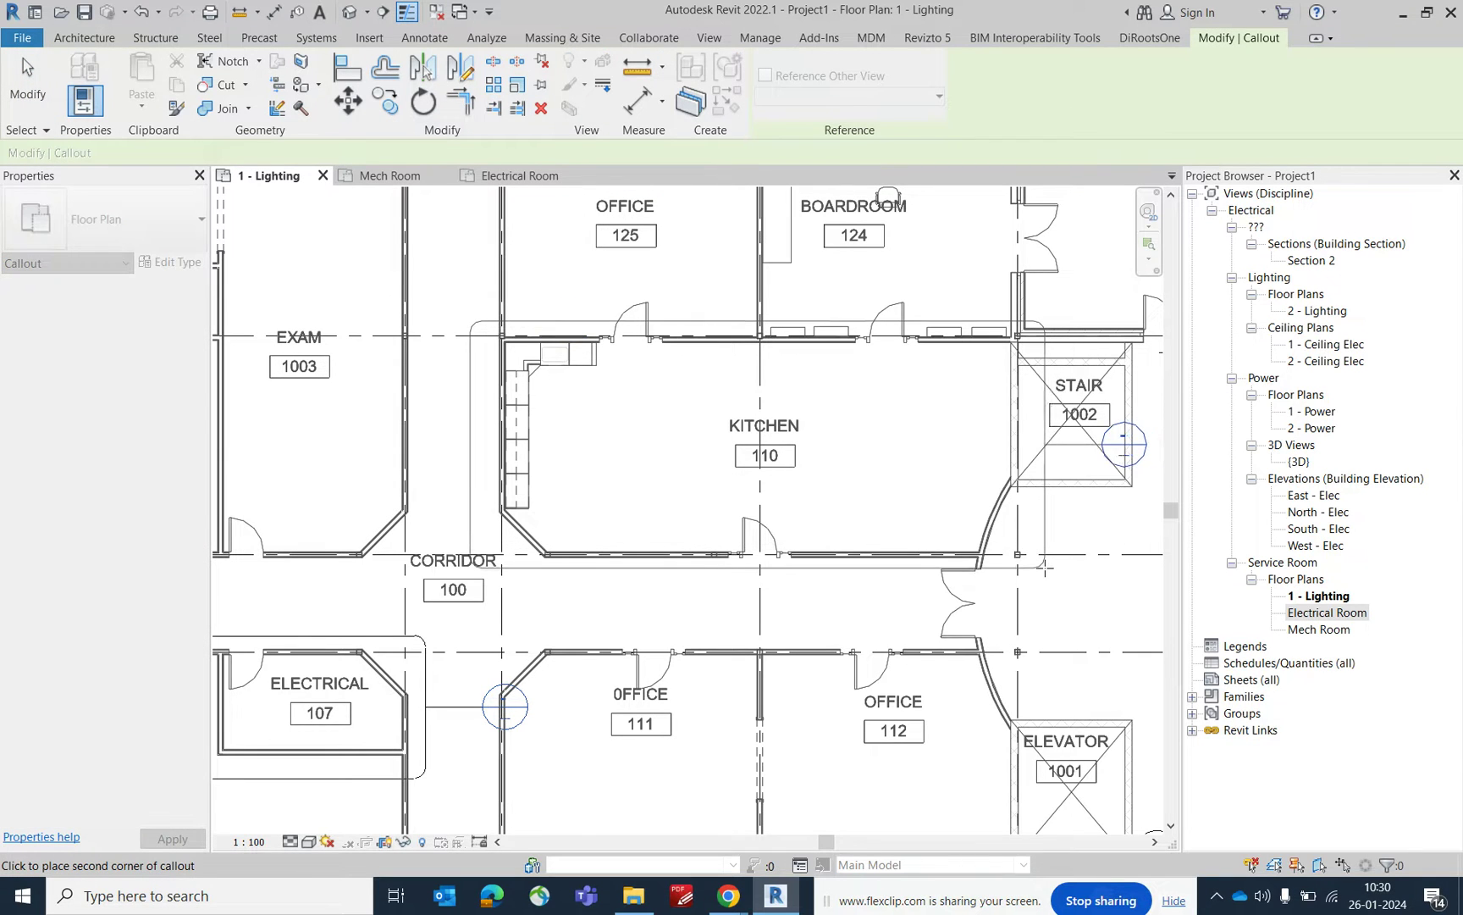
left_click(1046, 579)
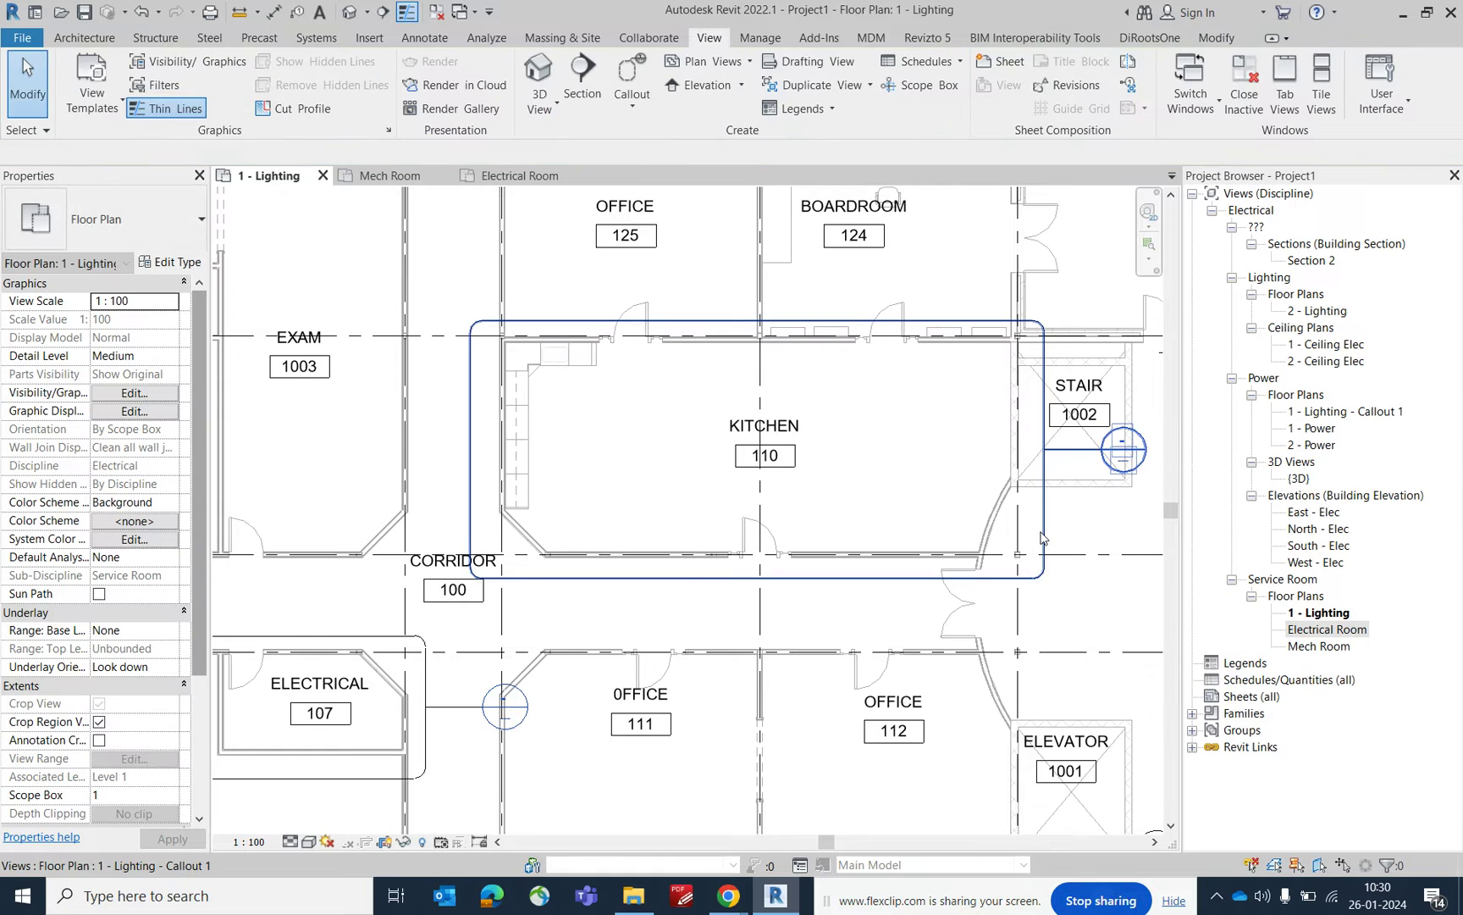
Open the kitchen callout's view and assign the SERVICE ROOM view template to it
right_click(1042, 535)
left_click(1101, 173)
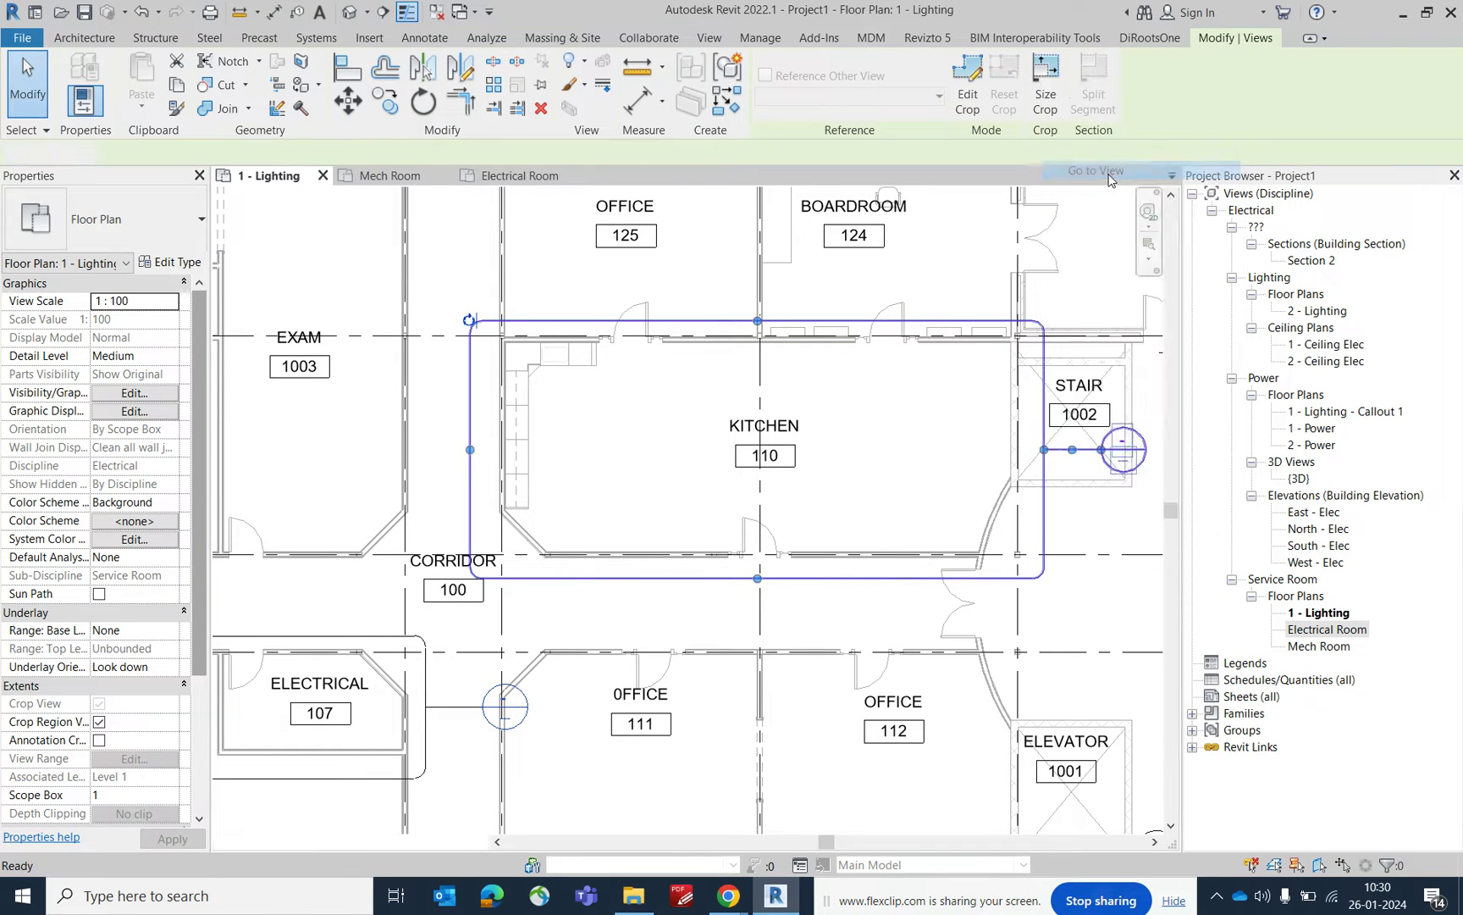
scroll(123, 724, "down", 5)
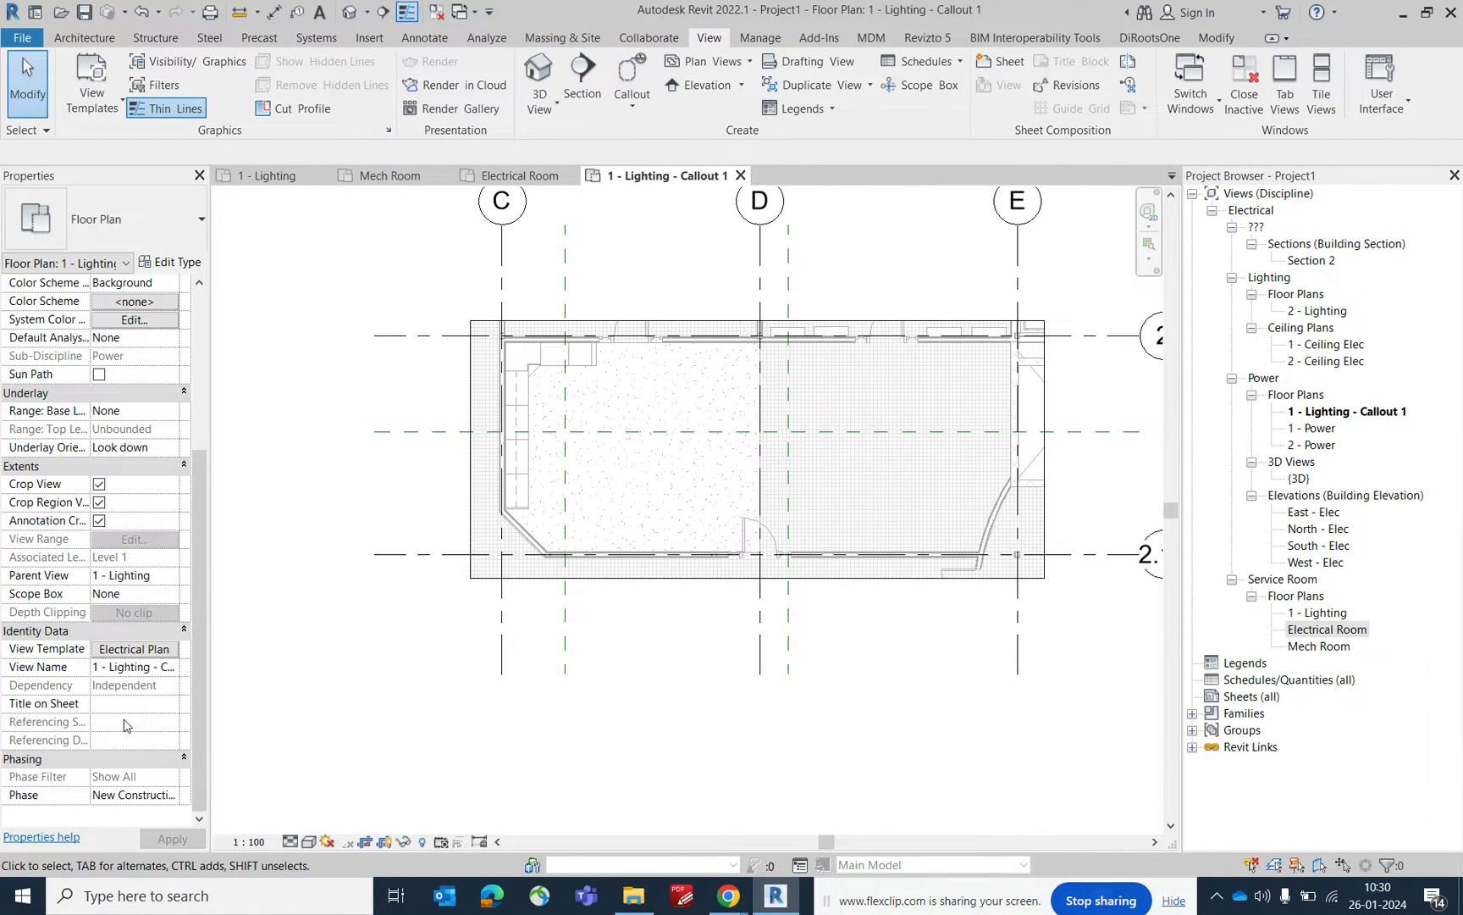
left_click(136, 650)
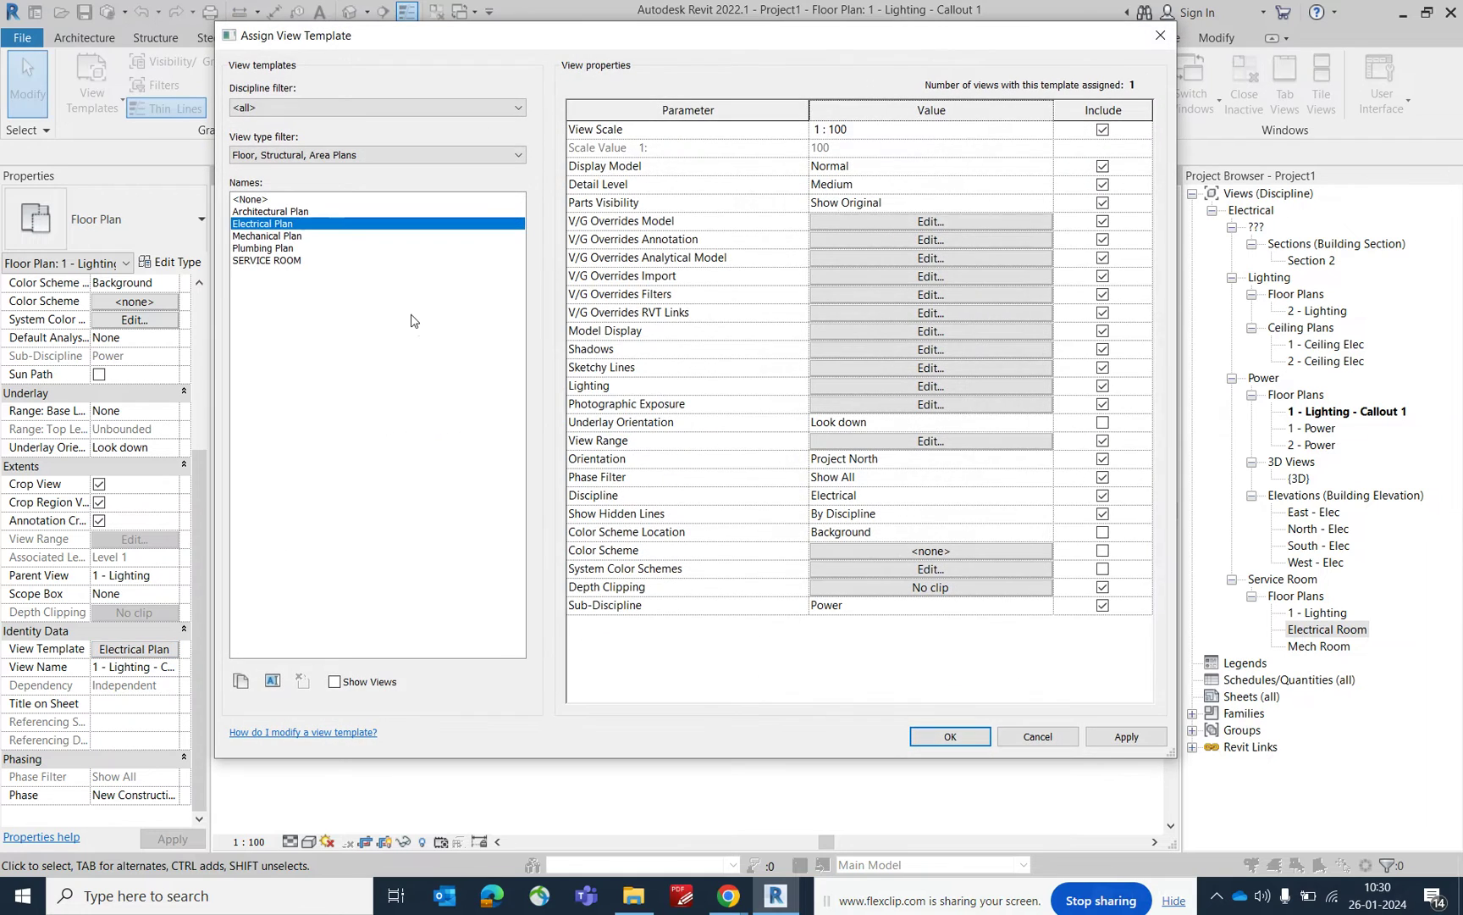
left_click(255, 262)
left_click(962, 736)
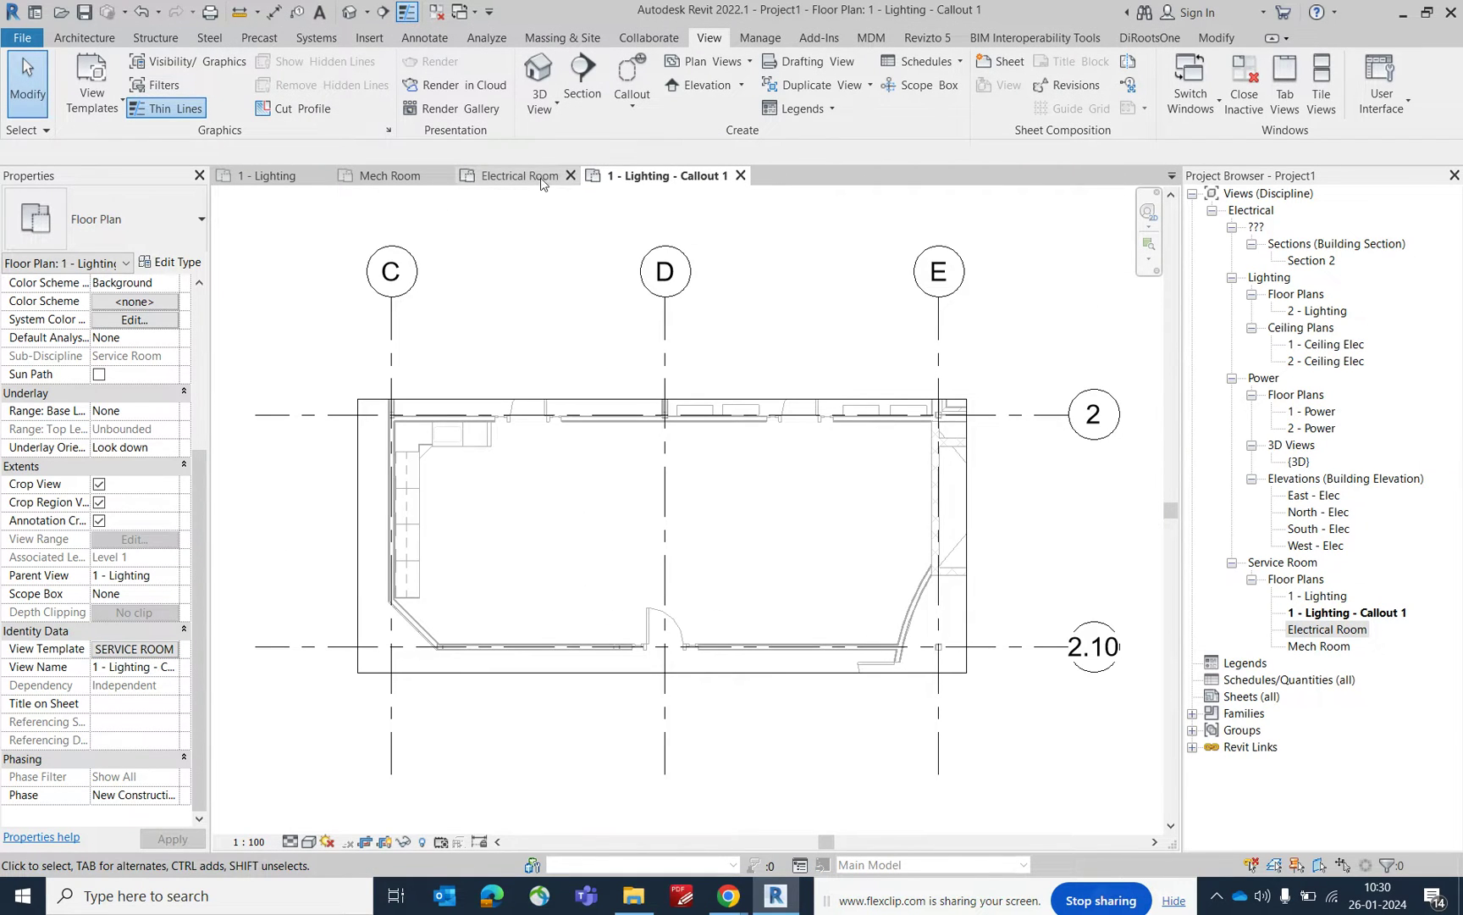
In the Electrical Room view, place six 125 A lighting and appliance panelboards: three on the lower wall, one on the right wall, two on the upper wall
left_click(518, 176)
middle_click_drag(598, 485, 609, 487)
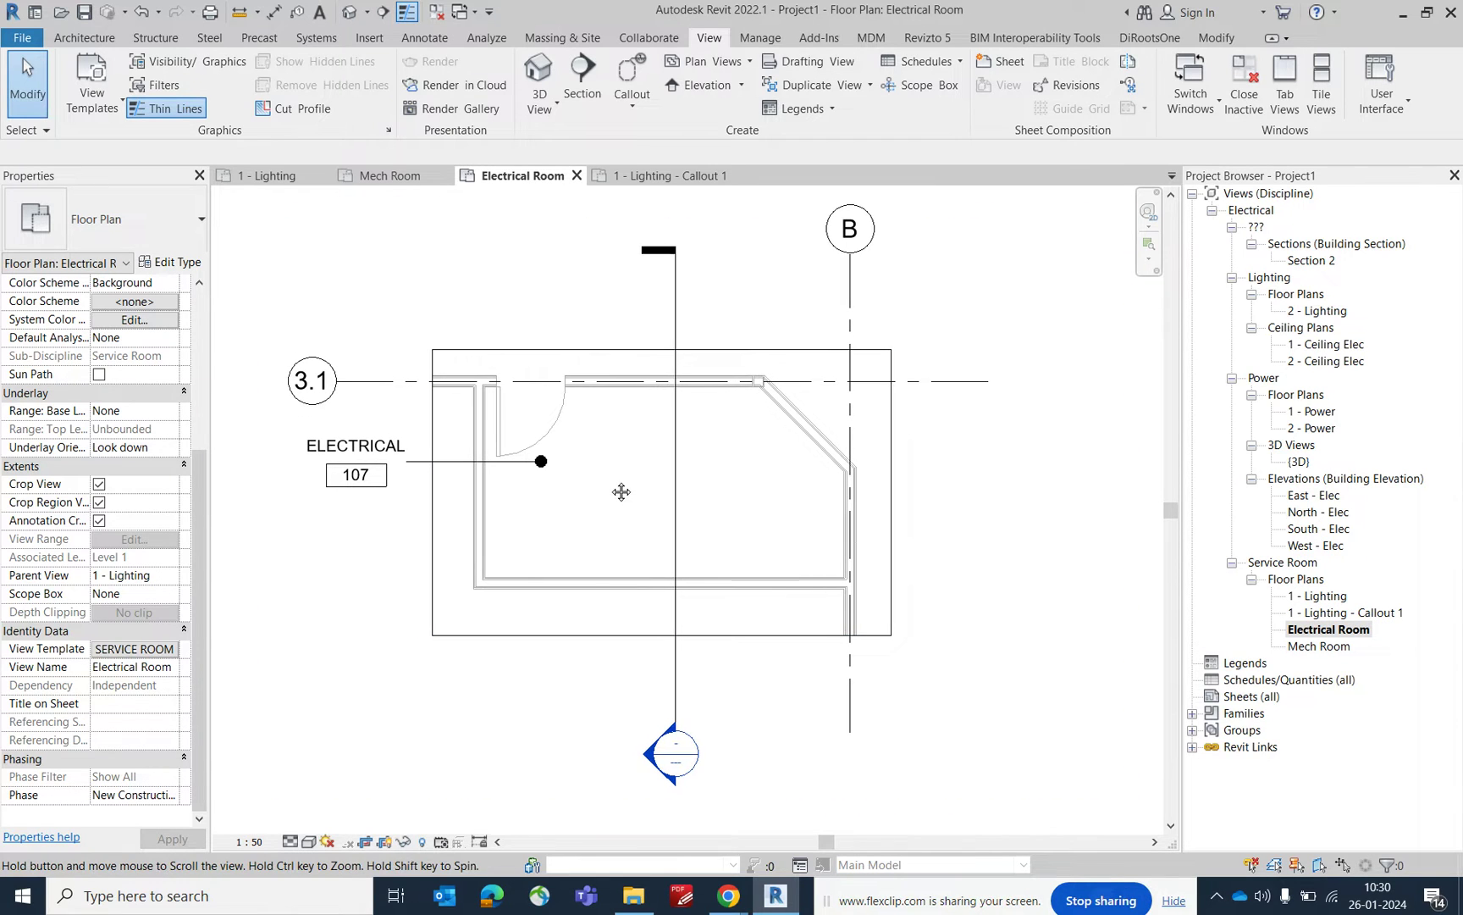
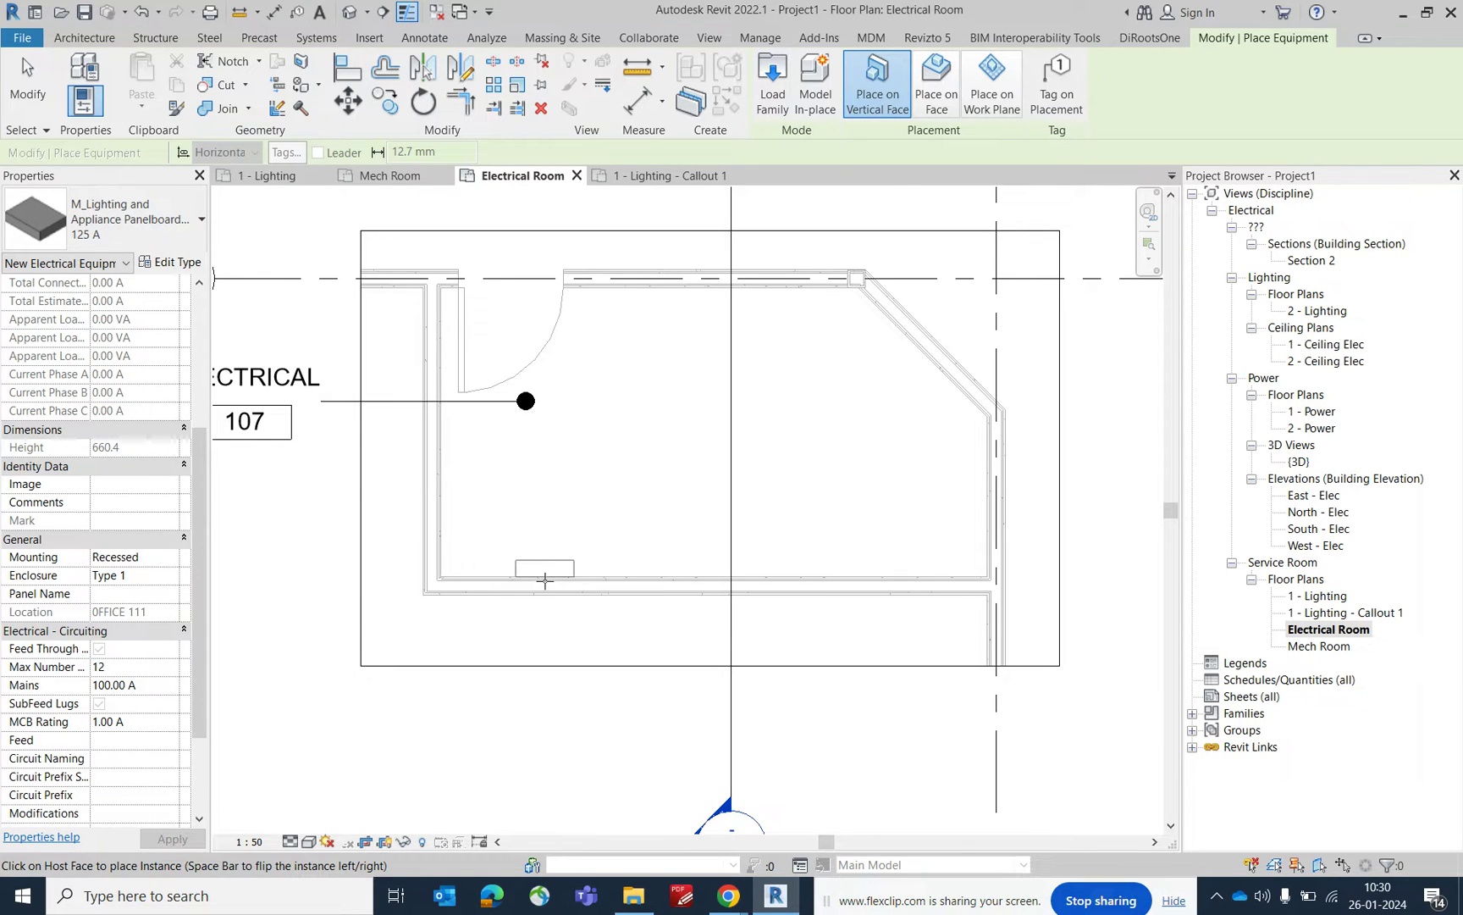
left_click(544, 579)
left_click(655, 577)
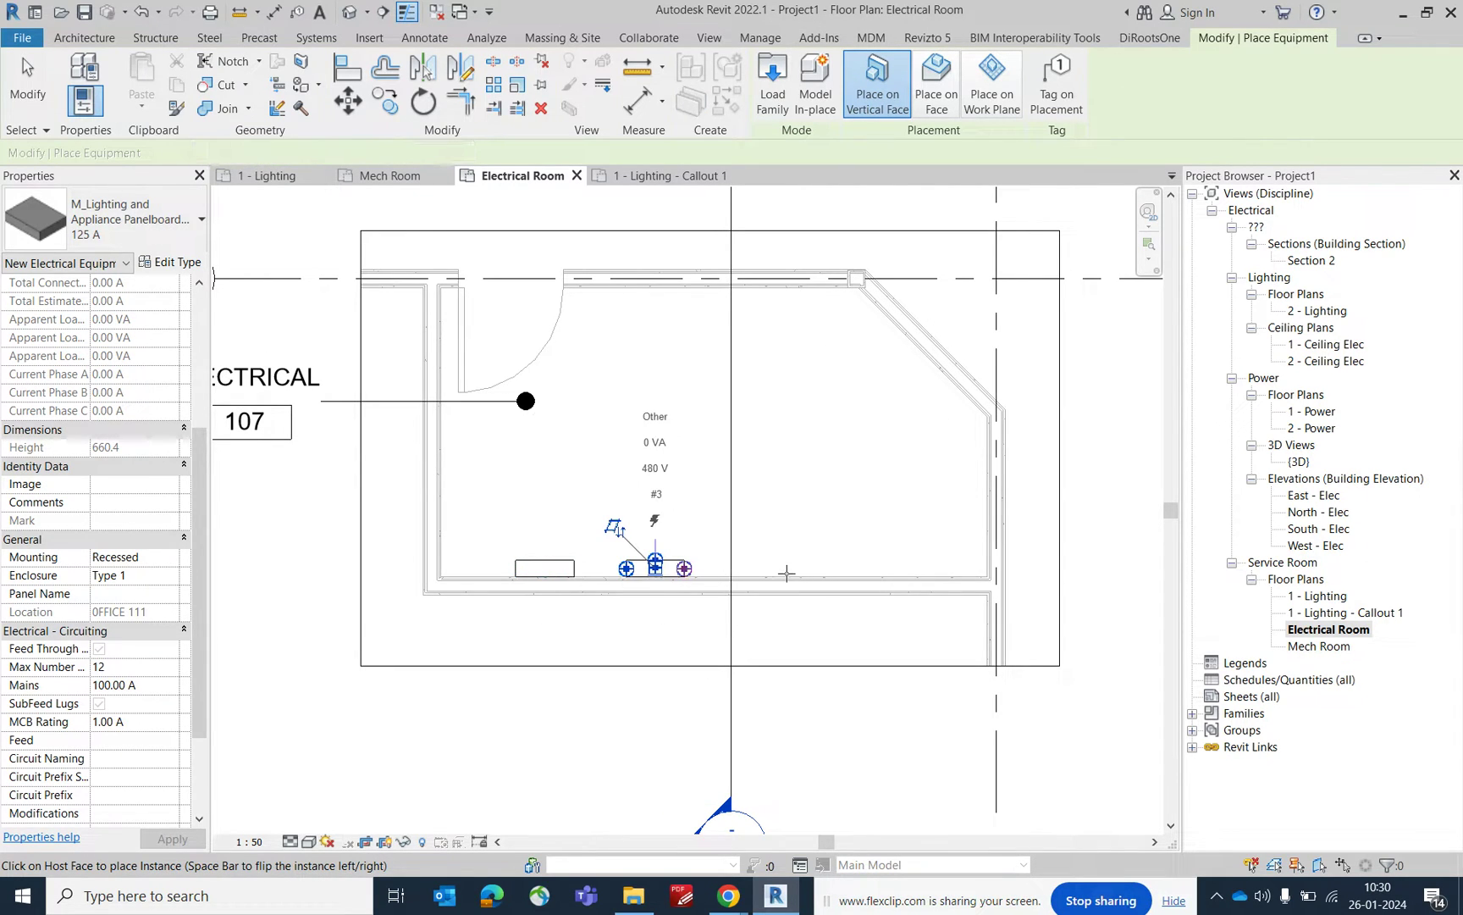
left_click(787, 577)
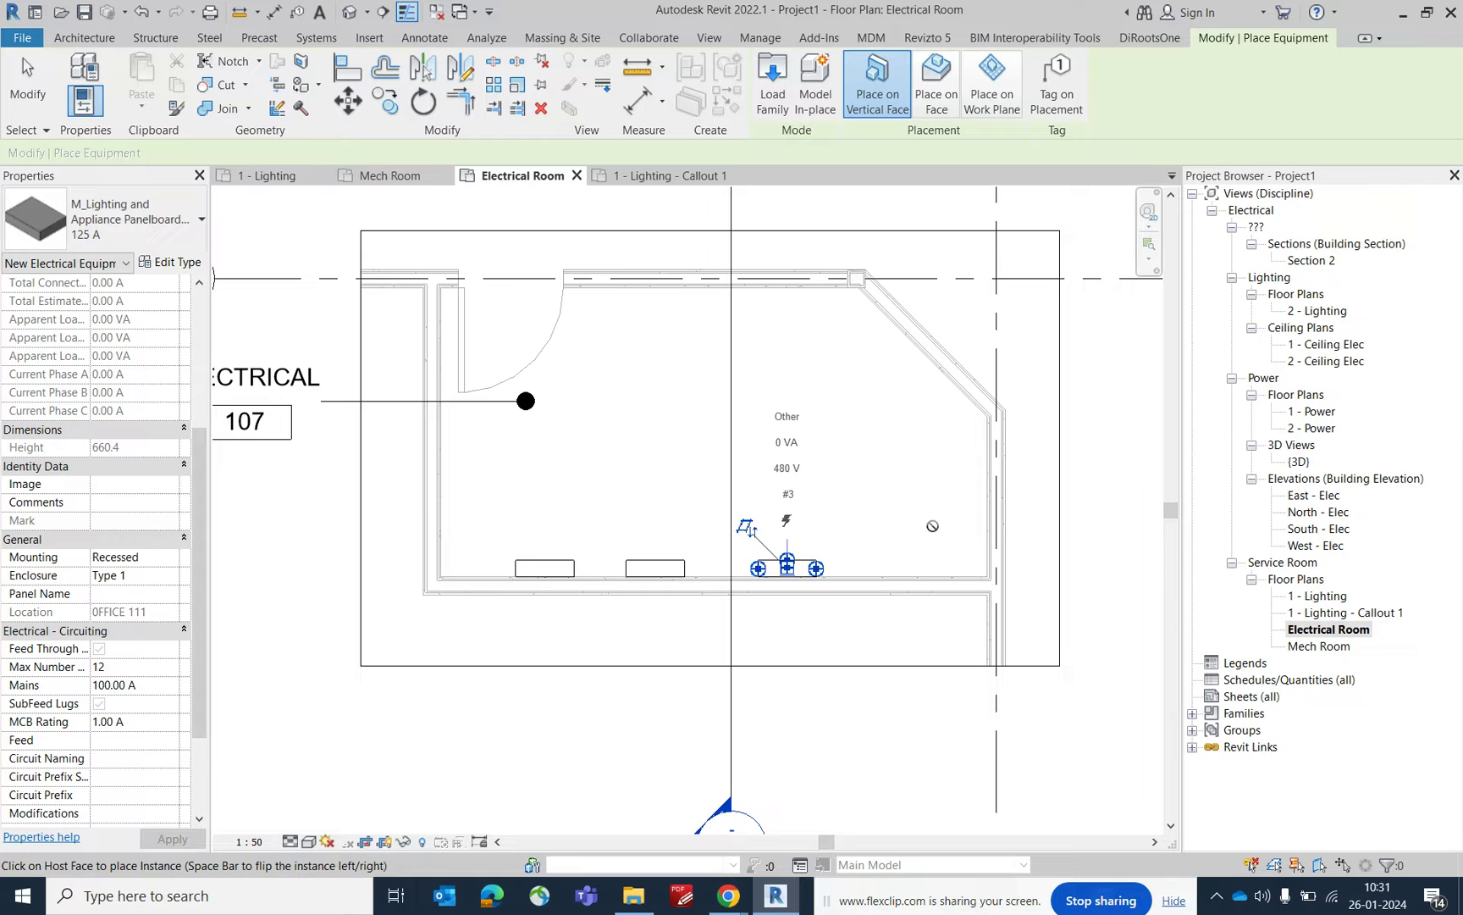
left_click(982, 504)
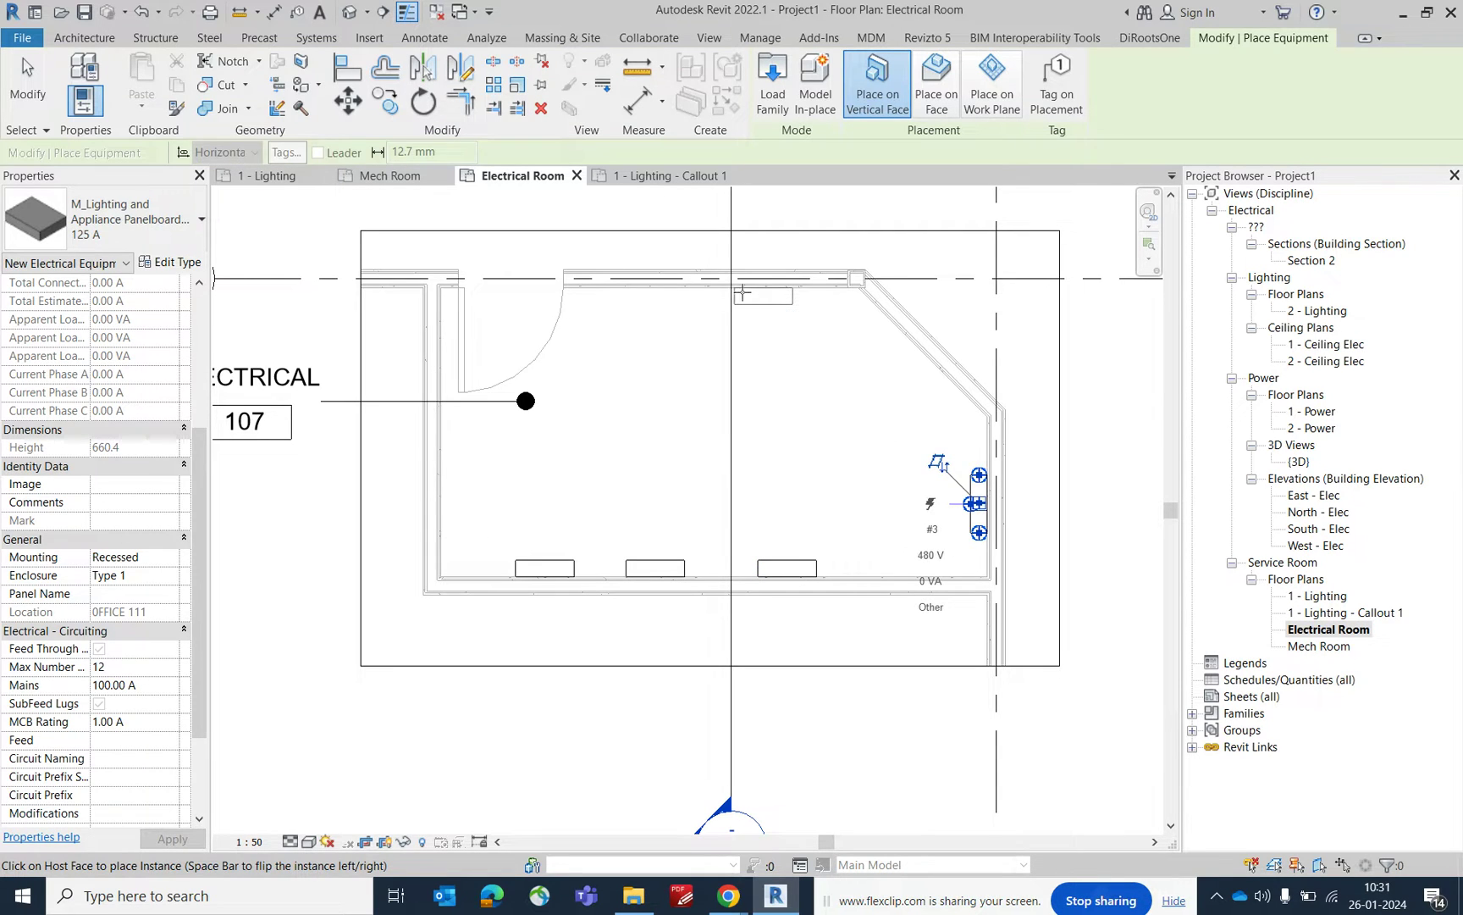
left_click(758, 288)
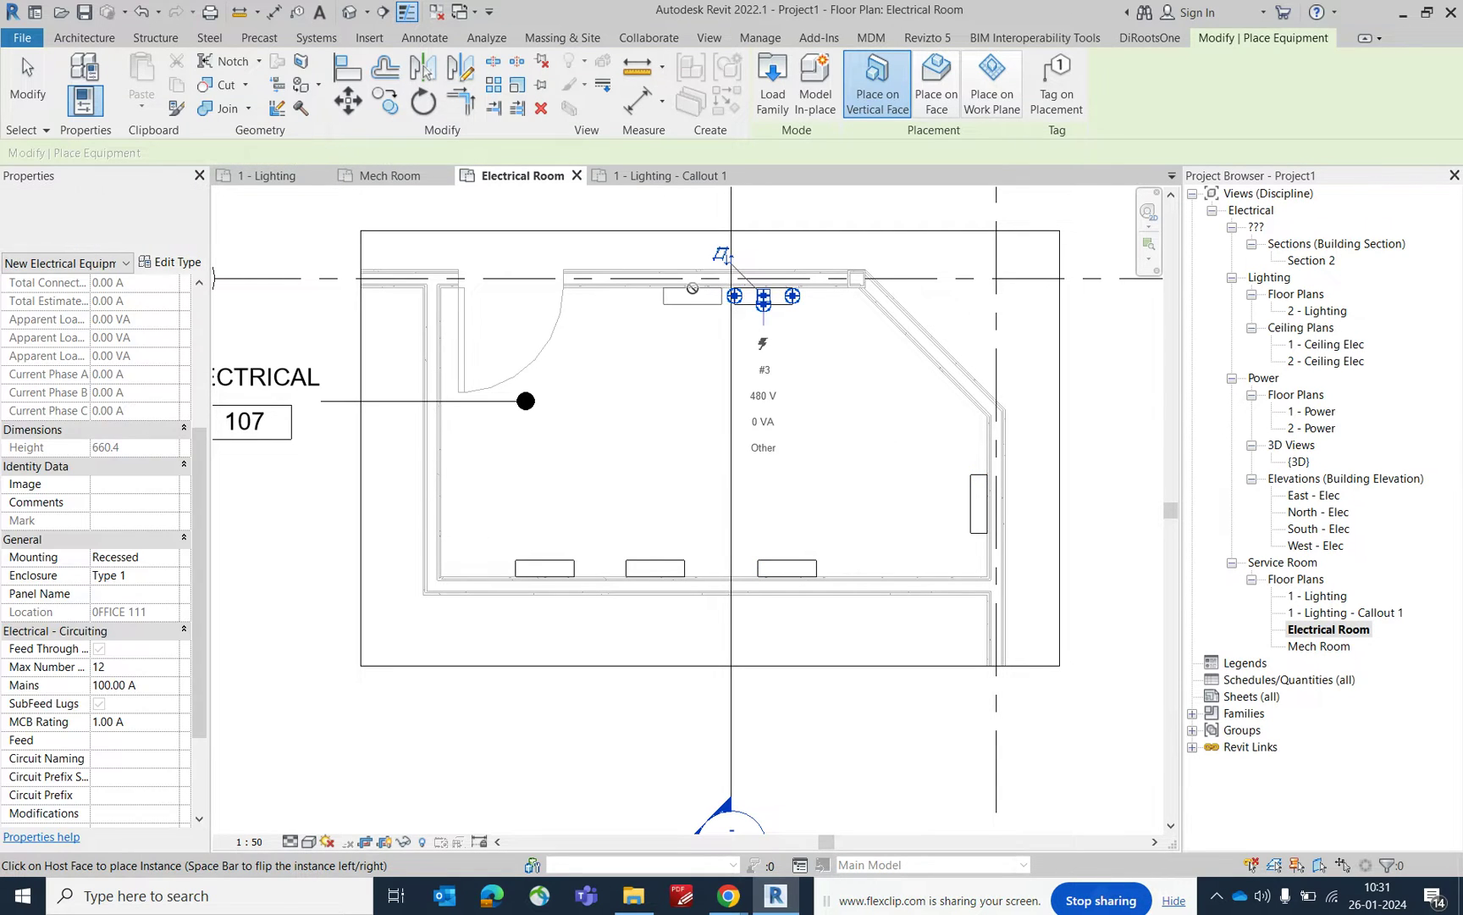
left_click(693, 292)
key("Escape")
key("Escape")
Name the leftmost panelboard on the lower wall PDB-1
left_click(545, 568)
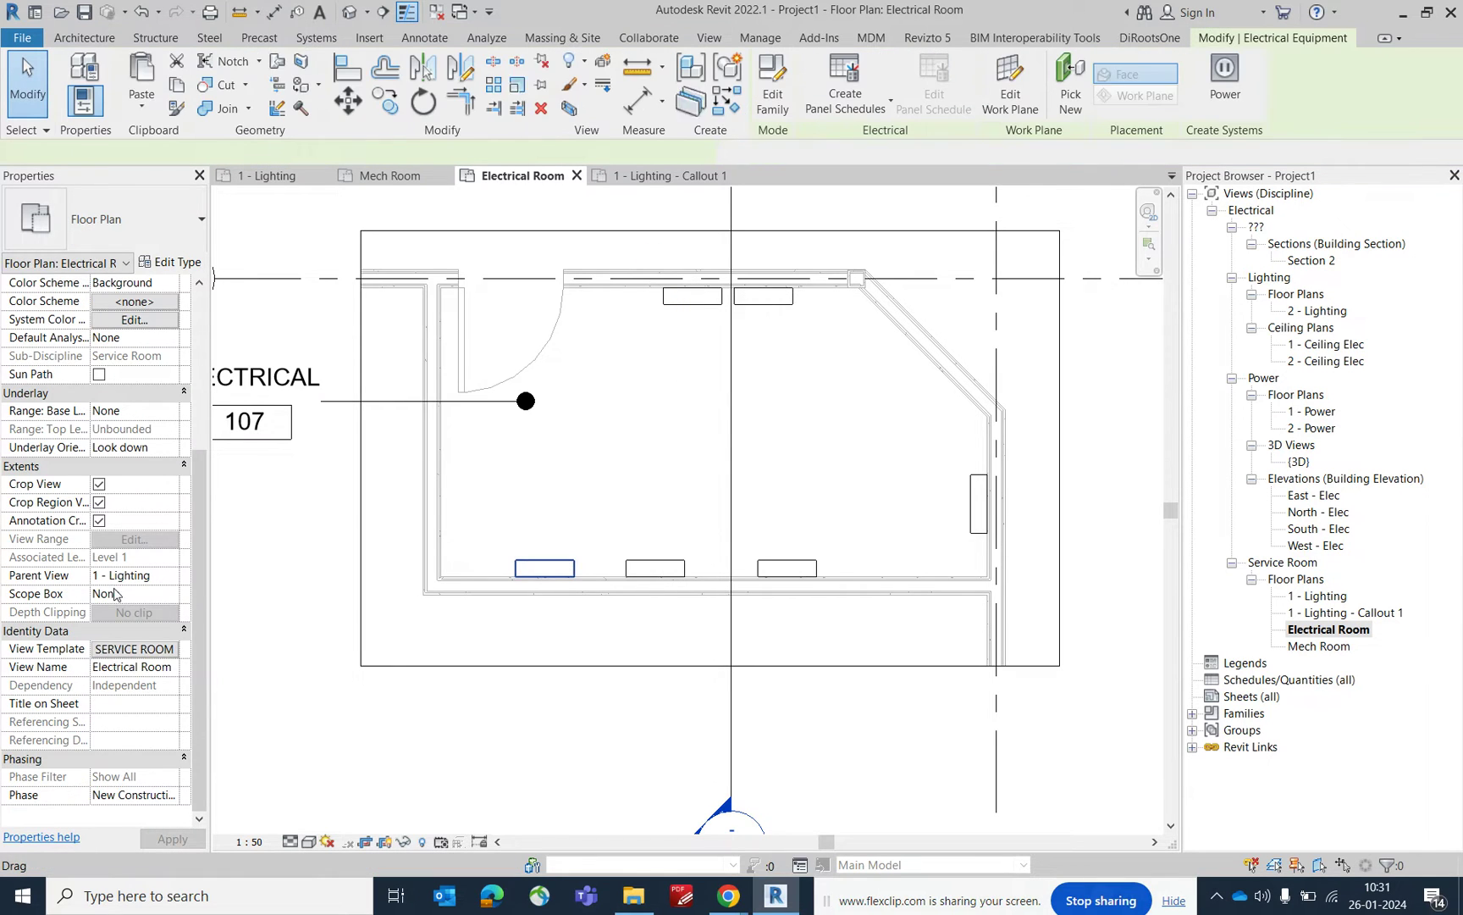
scroll(118, 584, "down", 2)
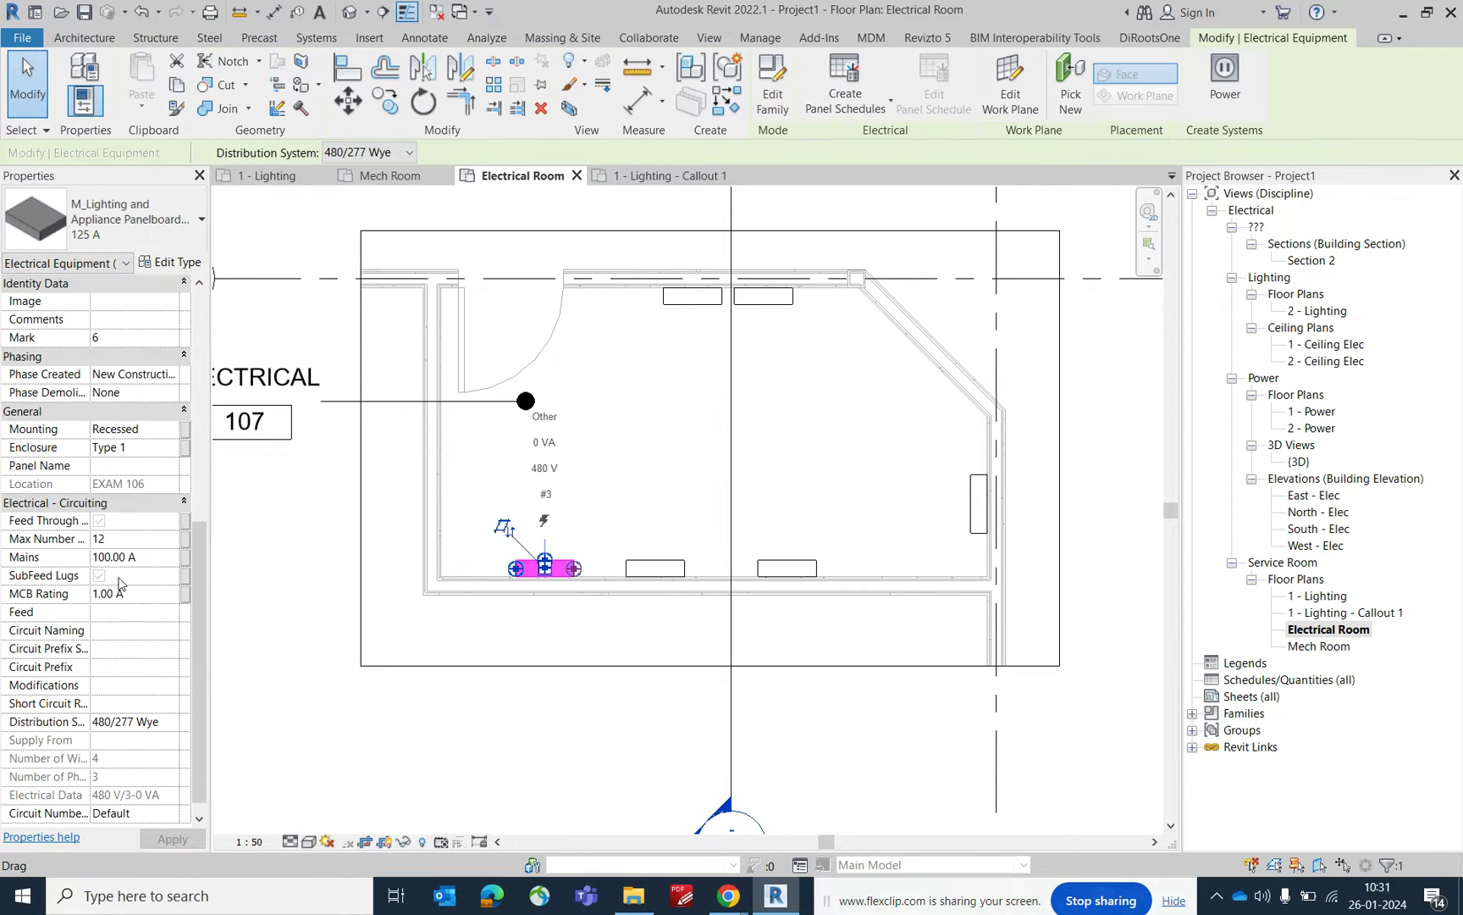
left_click(117, 466)
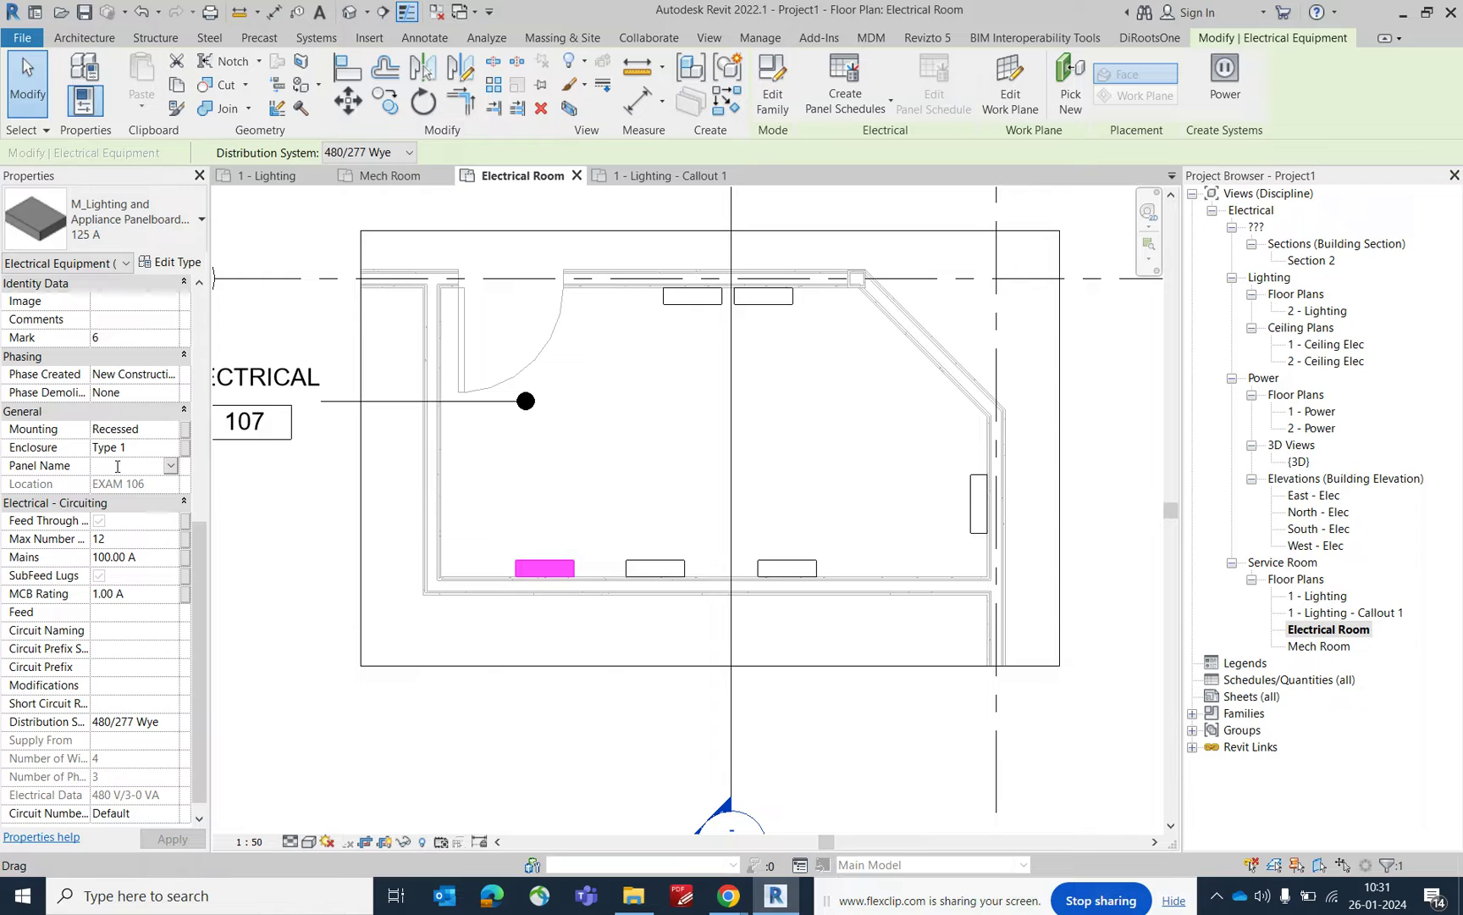
type("pd")
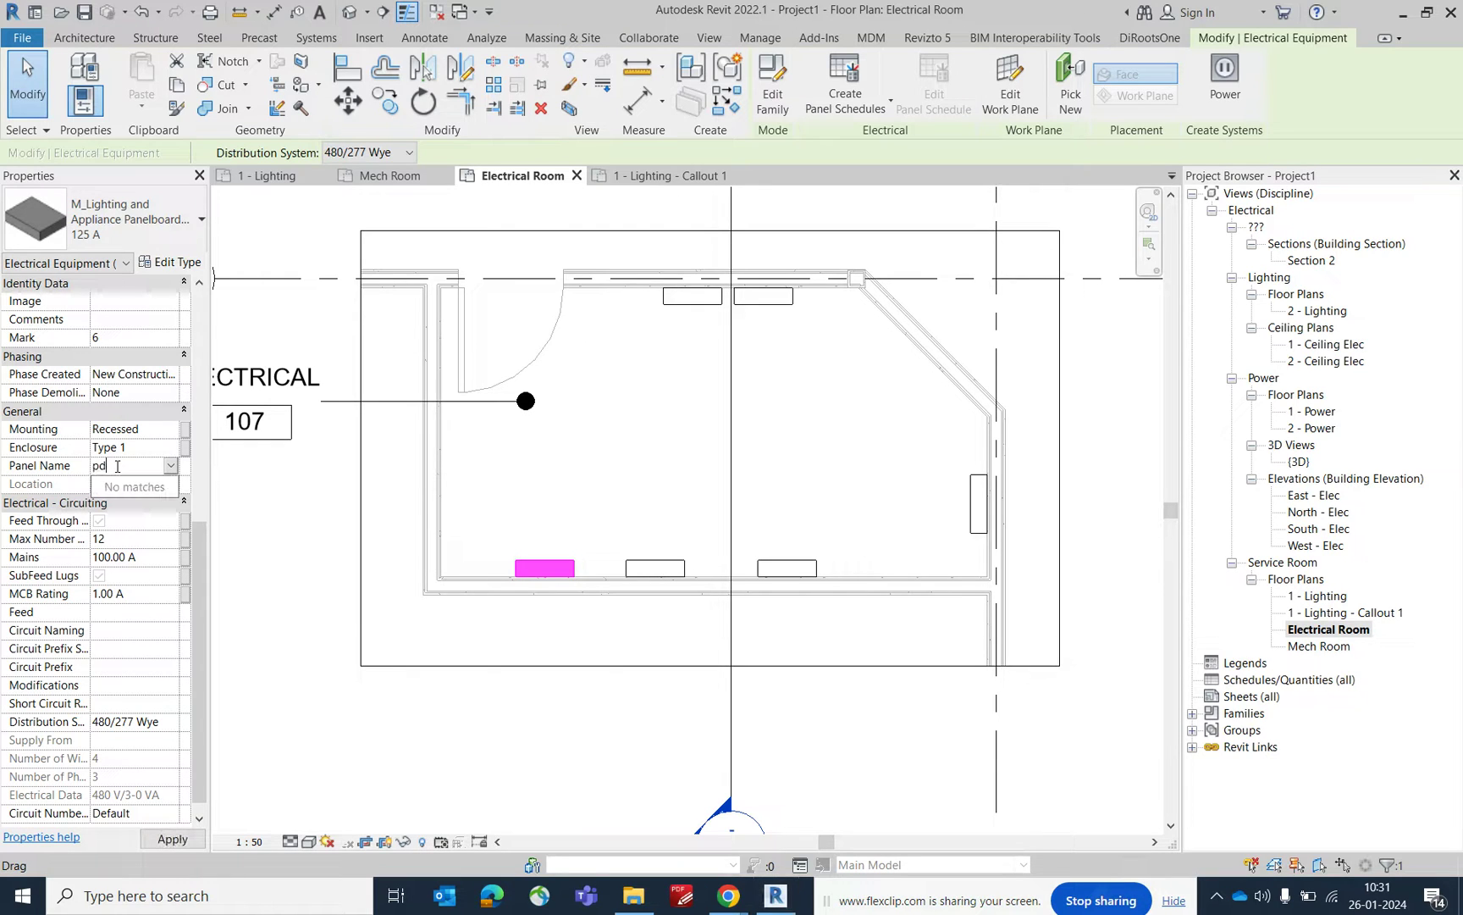
key("BackSpace")
key("BackSpace")
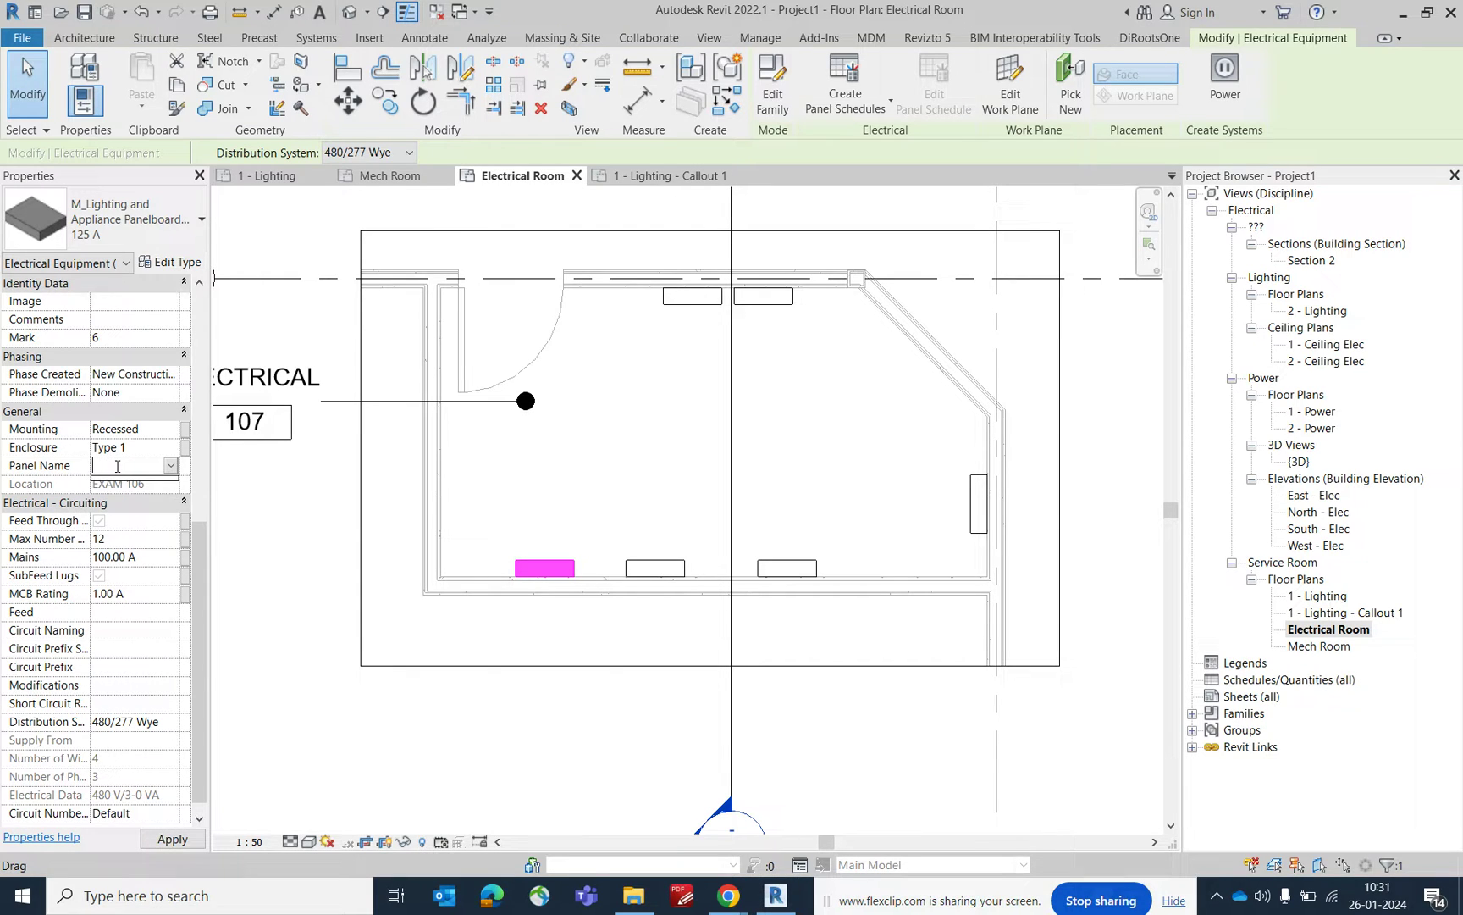
type("PDB-1")
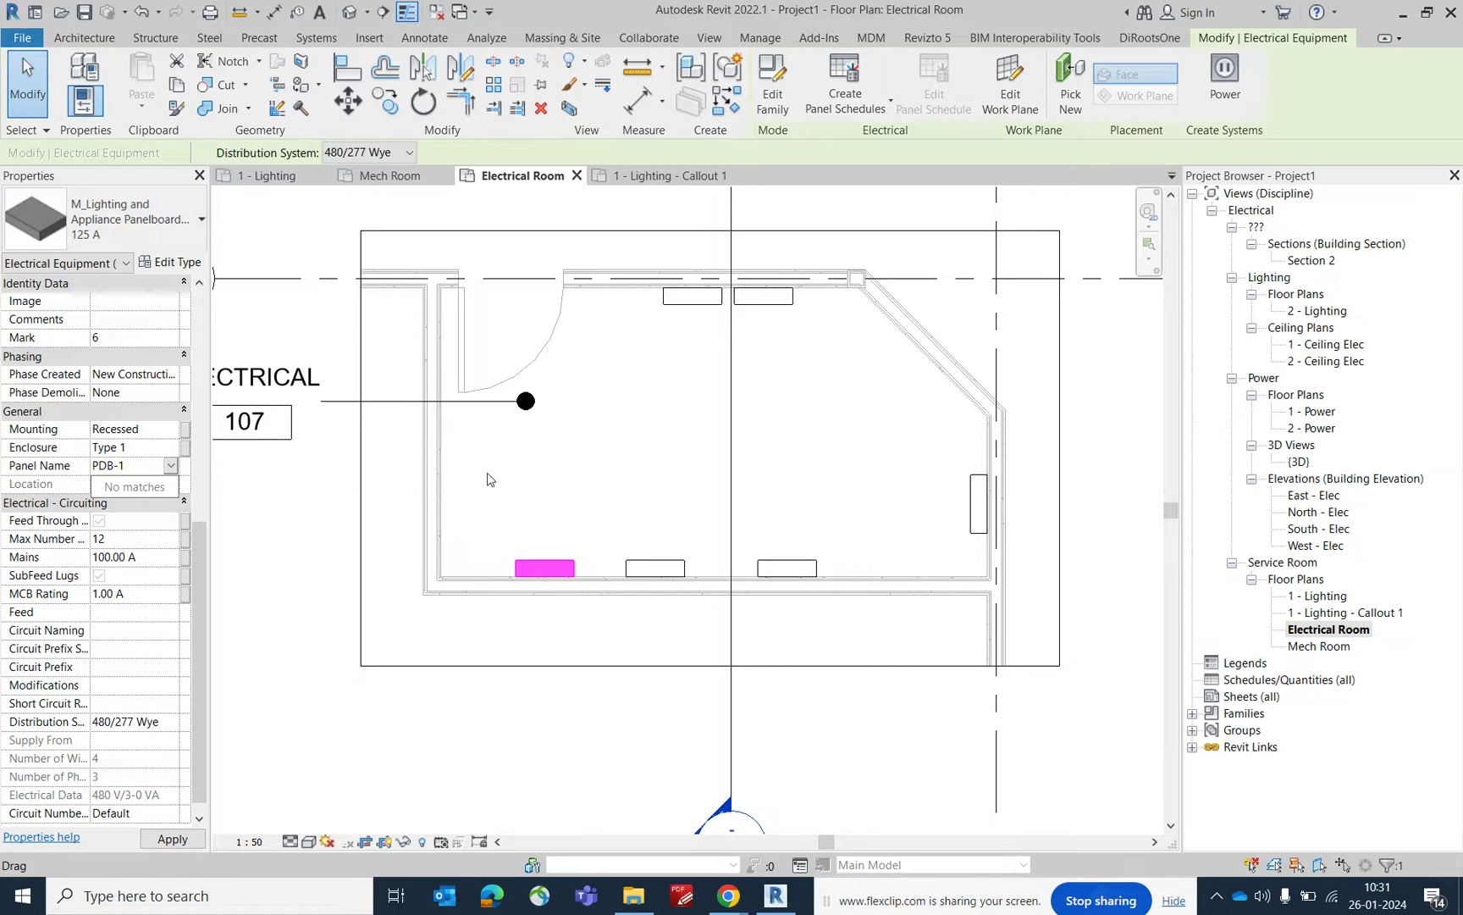
key("Return")
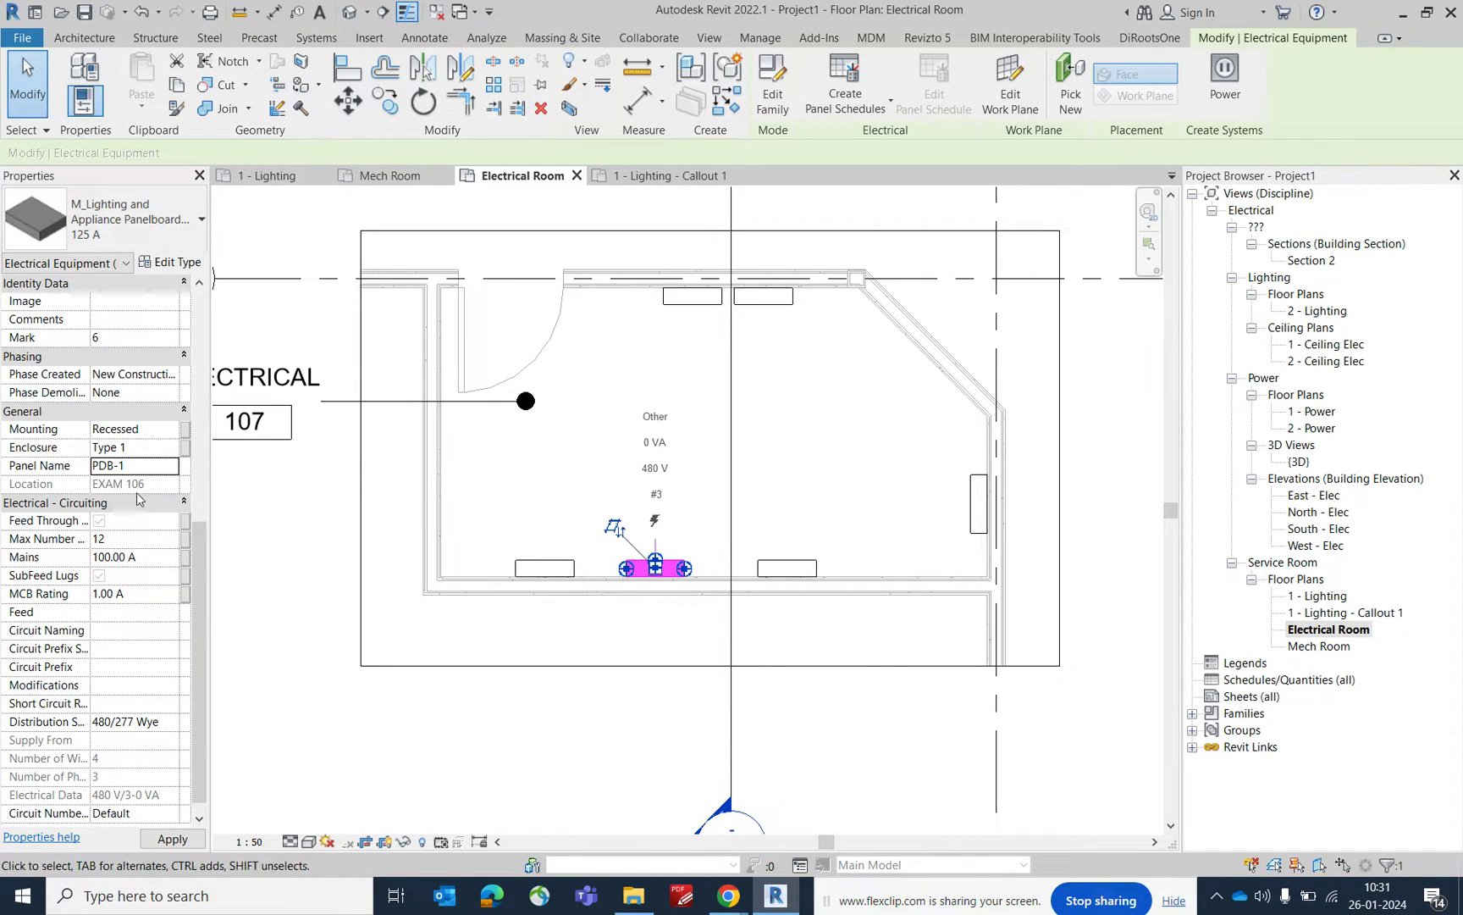
Name the middle panelboard on the lower wall PDB-2 and the rightmost one LDB-1
left_click(131, 466)
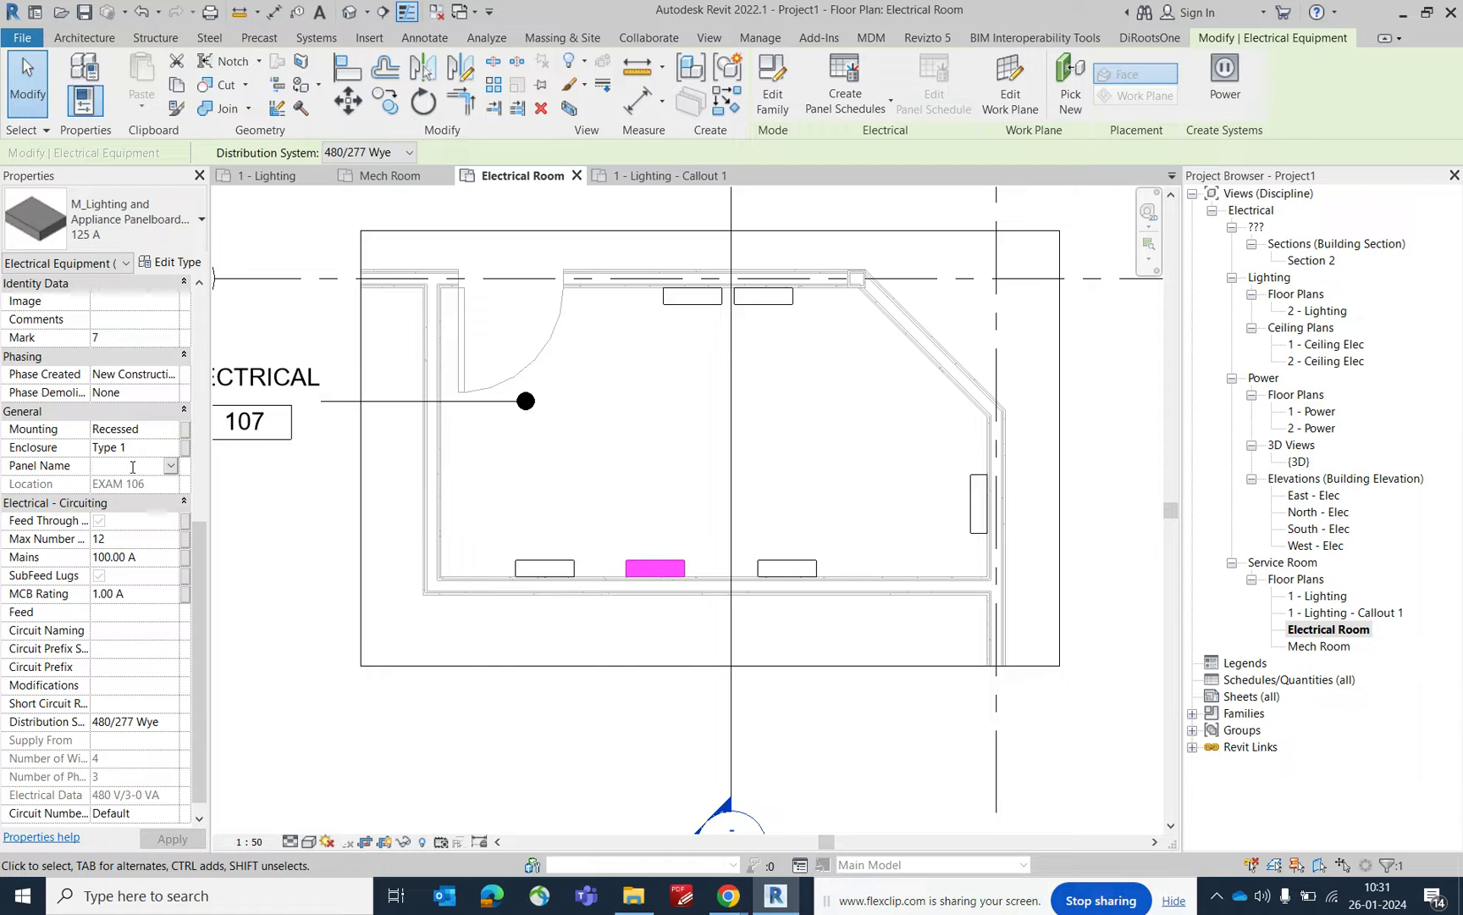
type("PDB-2")
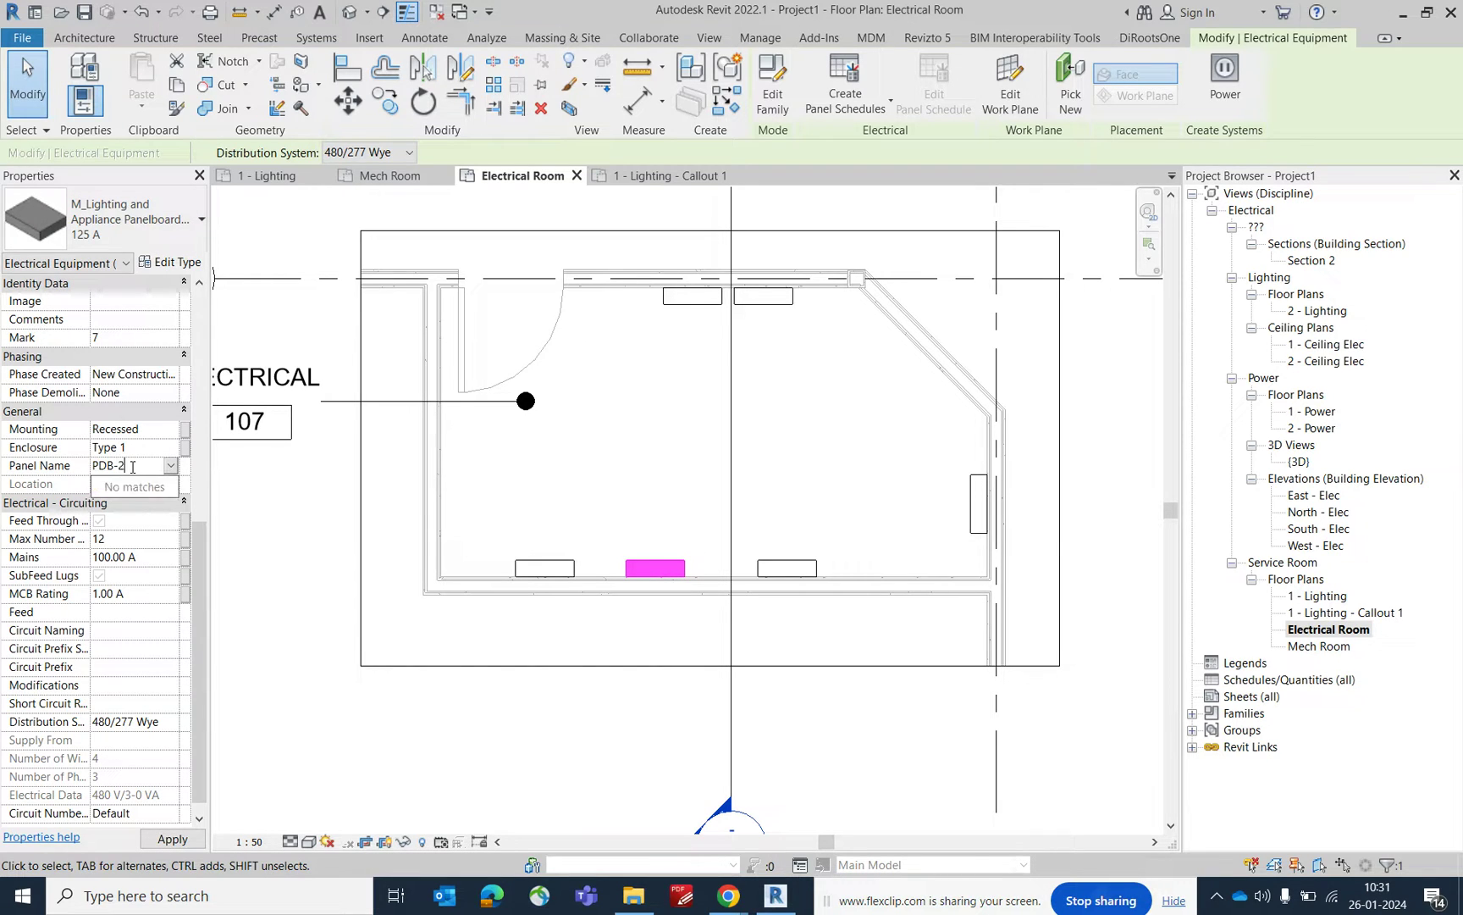
key("Return")
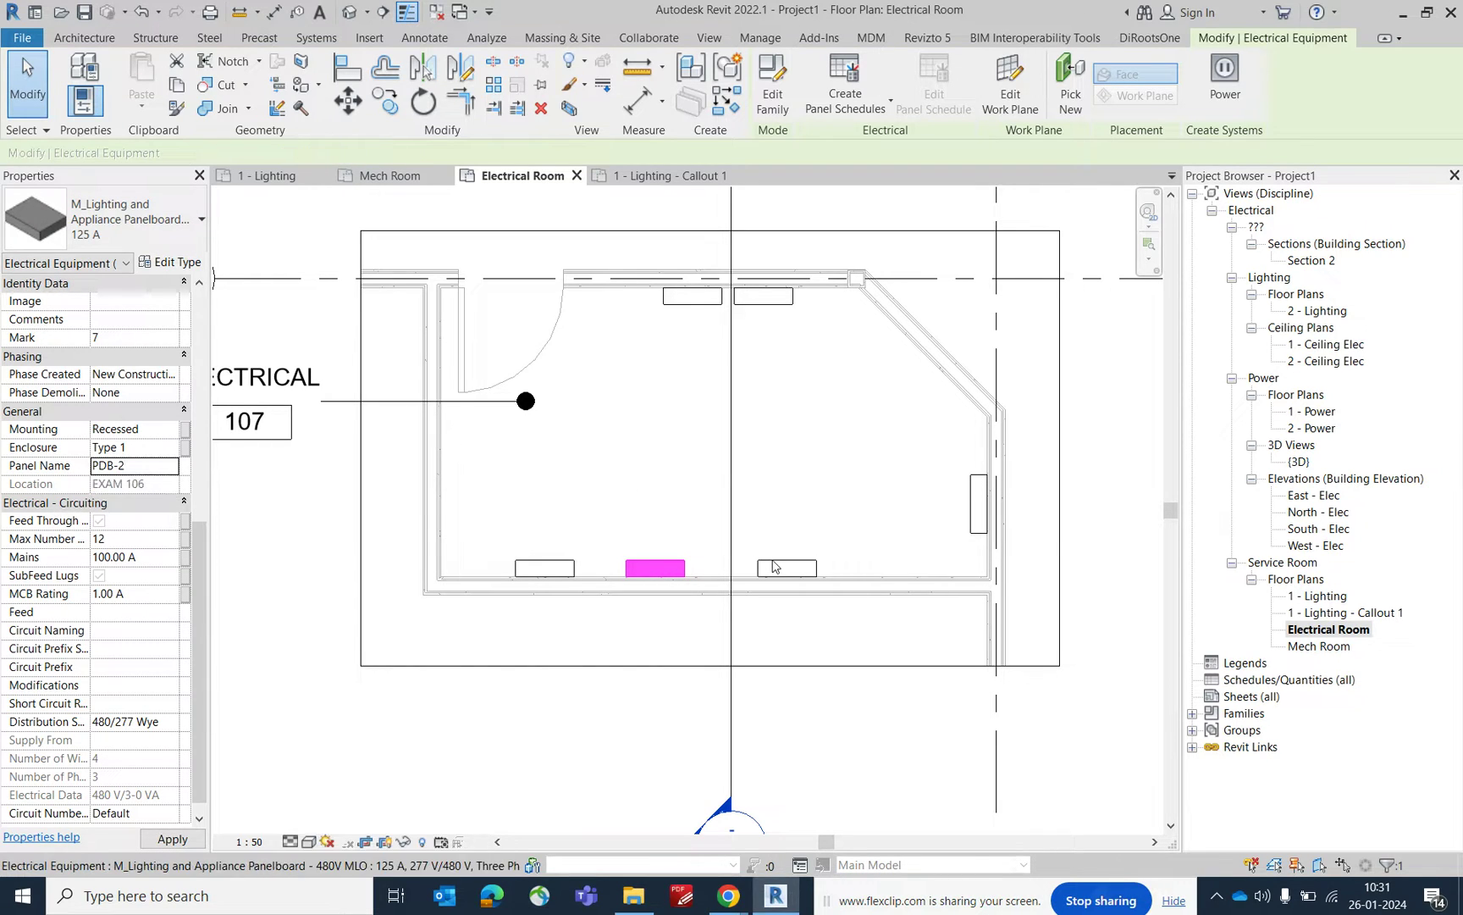
left_click(148, 465)
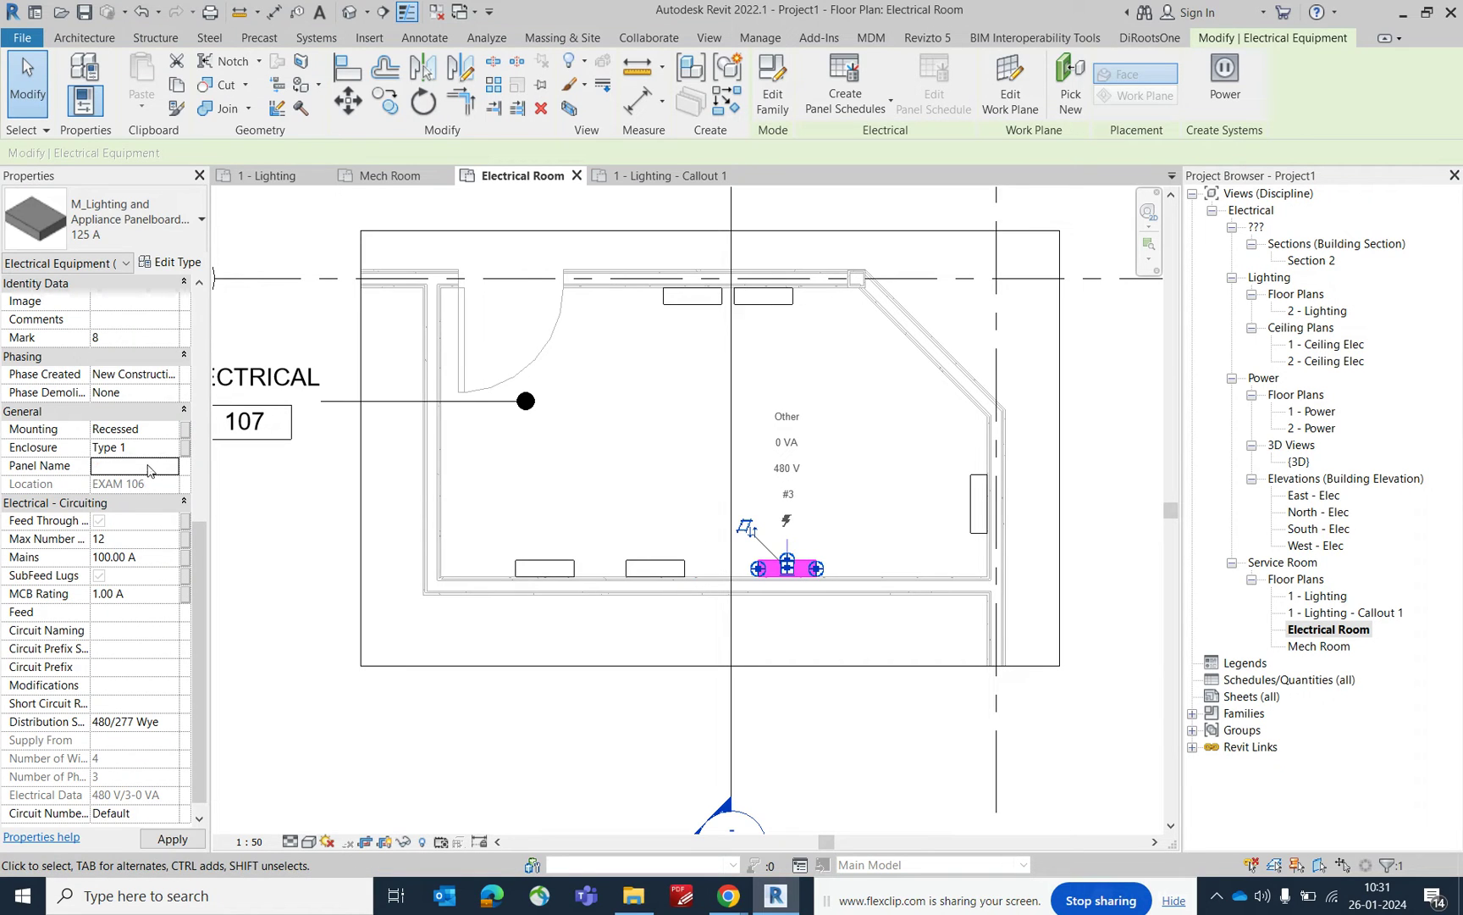
type("LDB-1")
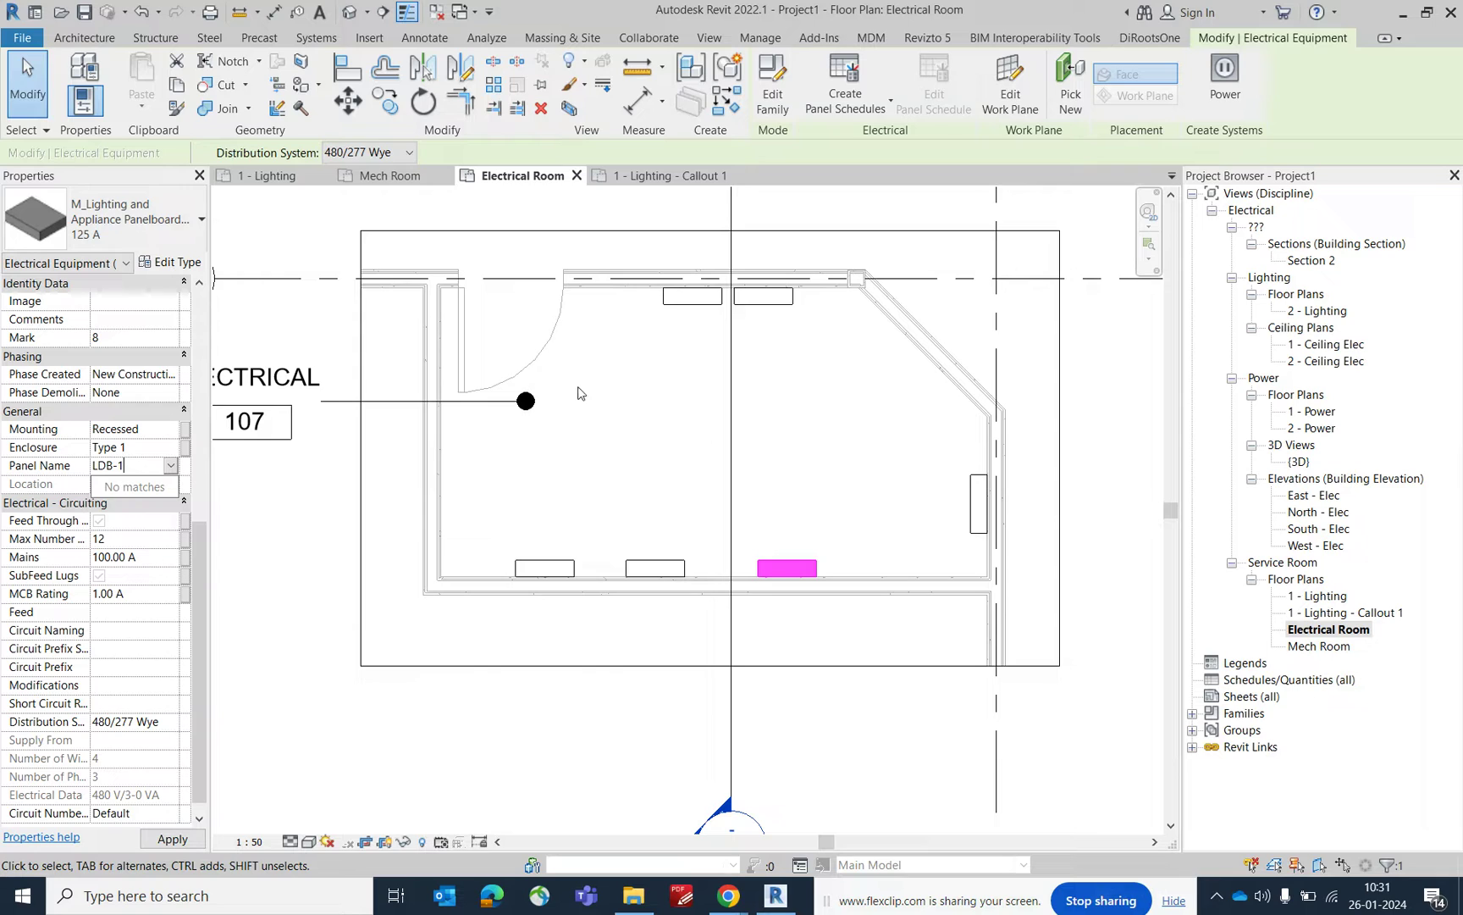
key("Return")
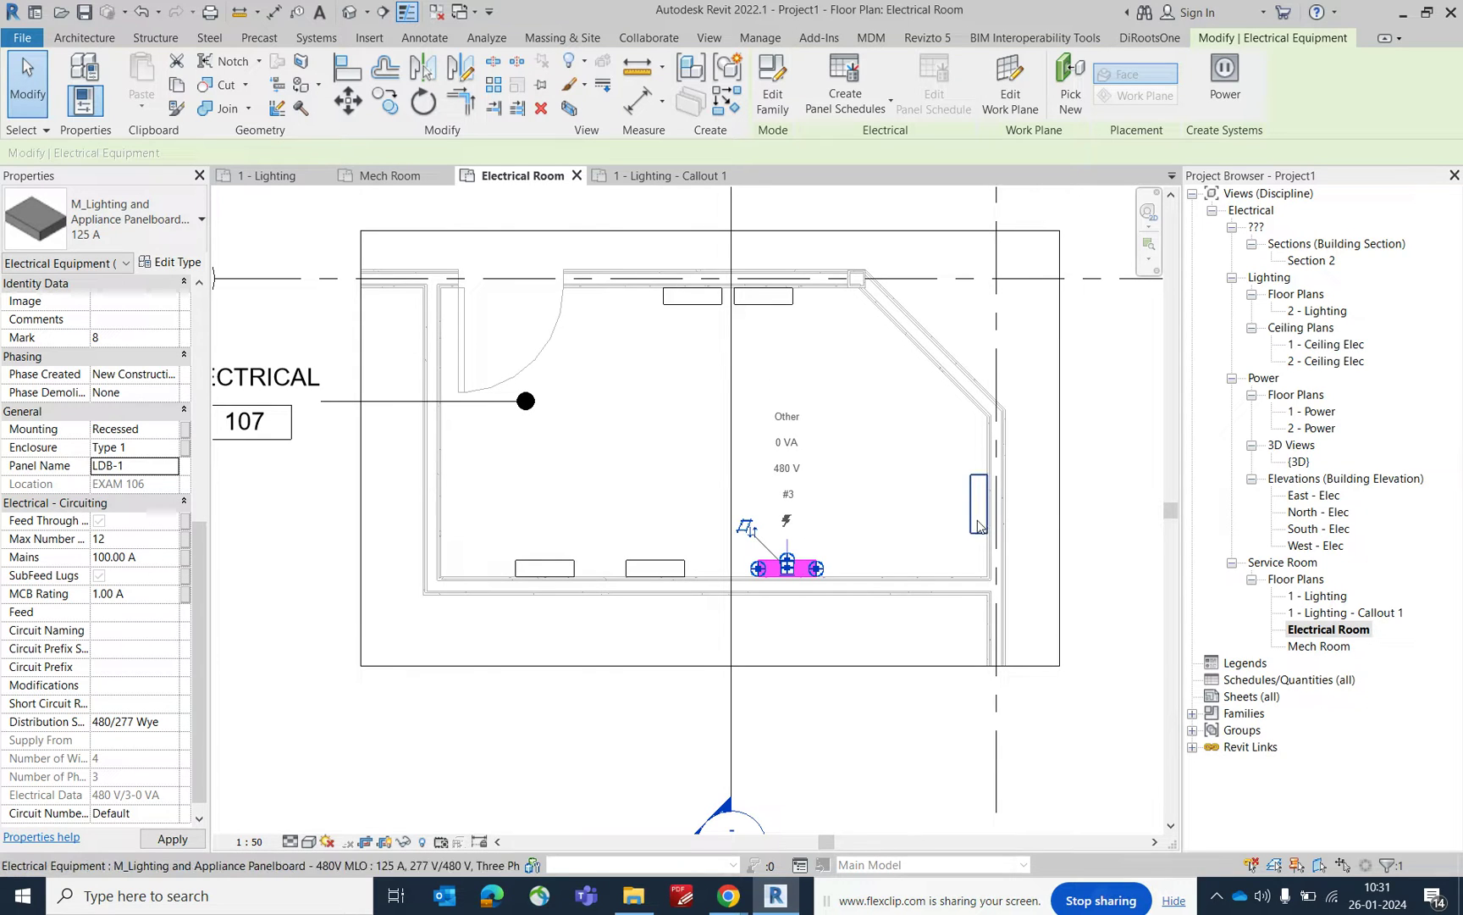
Name the panelboard on the right wall MECH-DB
left_click(978, 521)
left_click(139, 465)
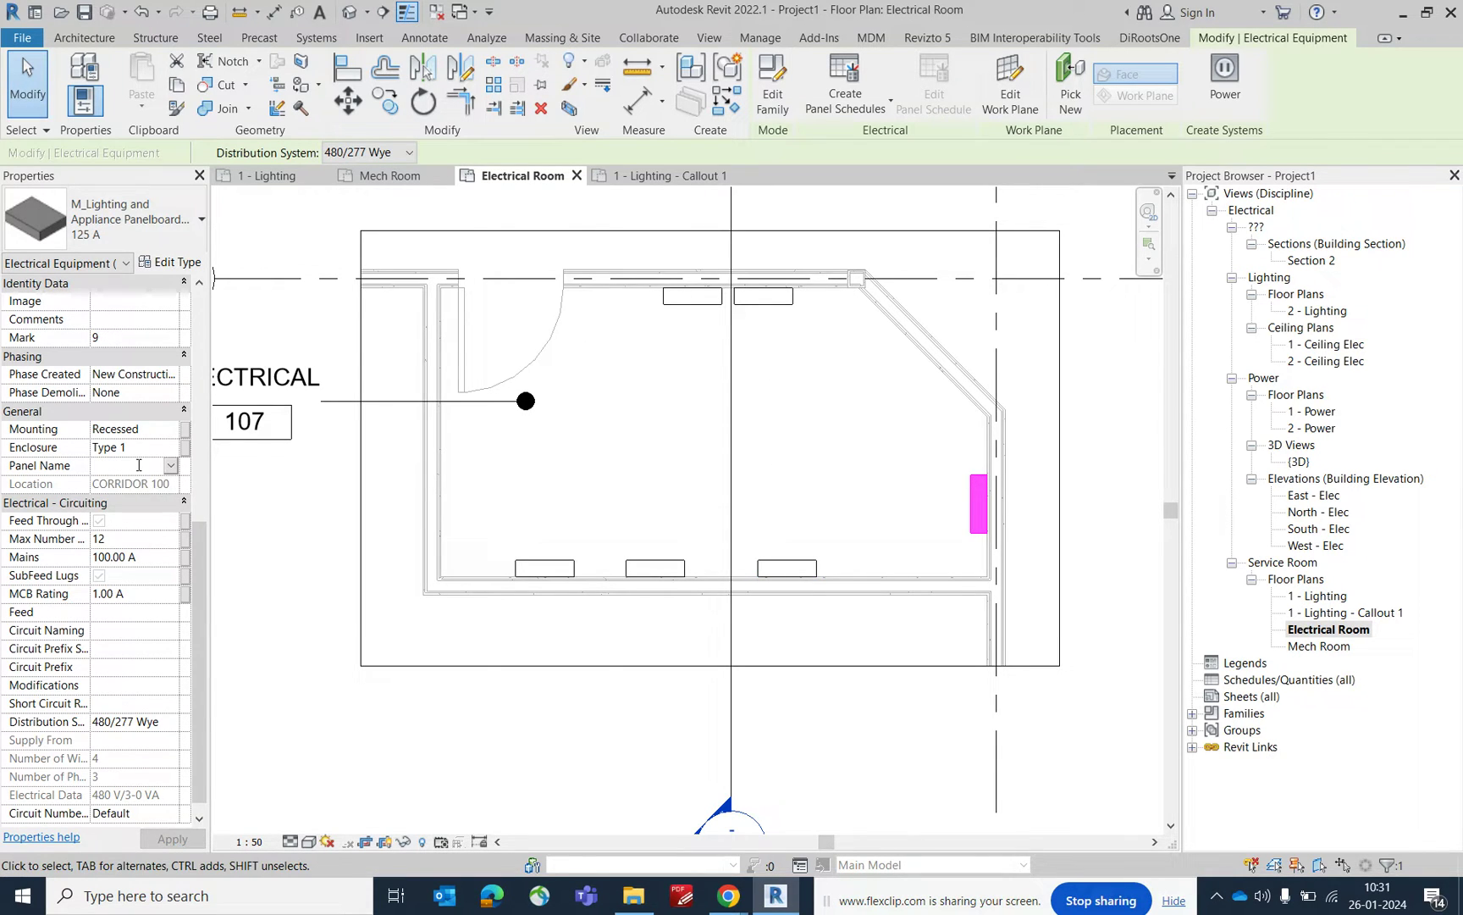
type("M")
key("BackSpace")
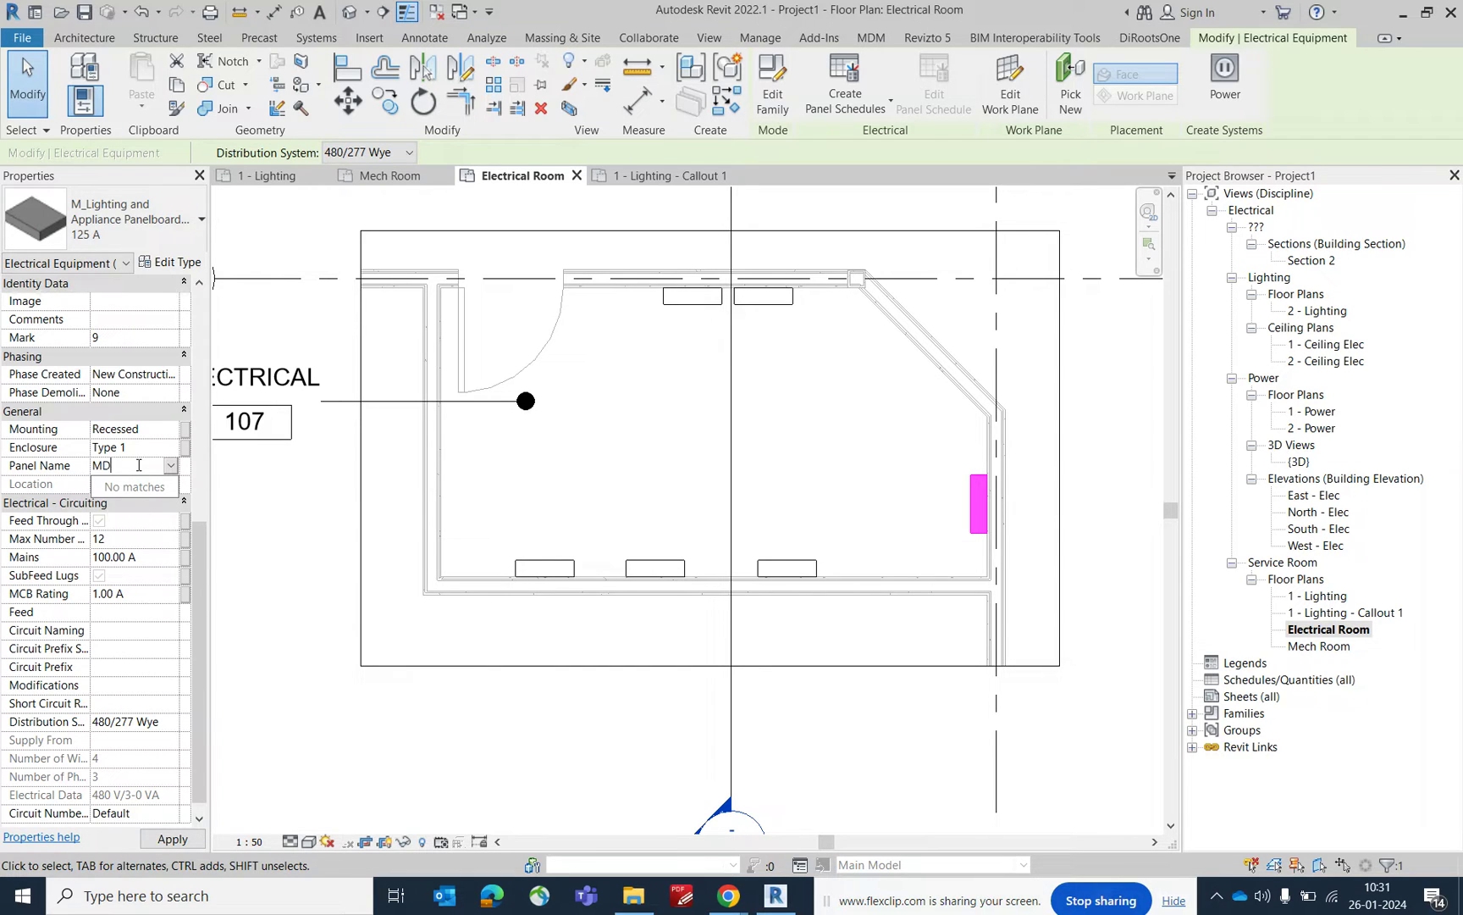
key("BackSpace")
key("BackSpace")
type("ME")
On the upper wall, name the right panelboard PDB-3 and the left panelboard PDB-4
left_click(763, 296)
left_click(134, 466)
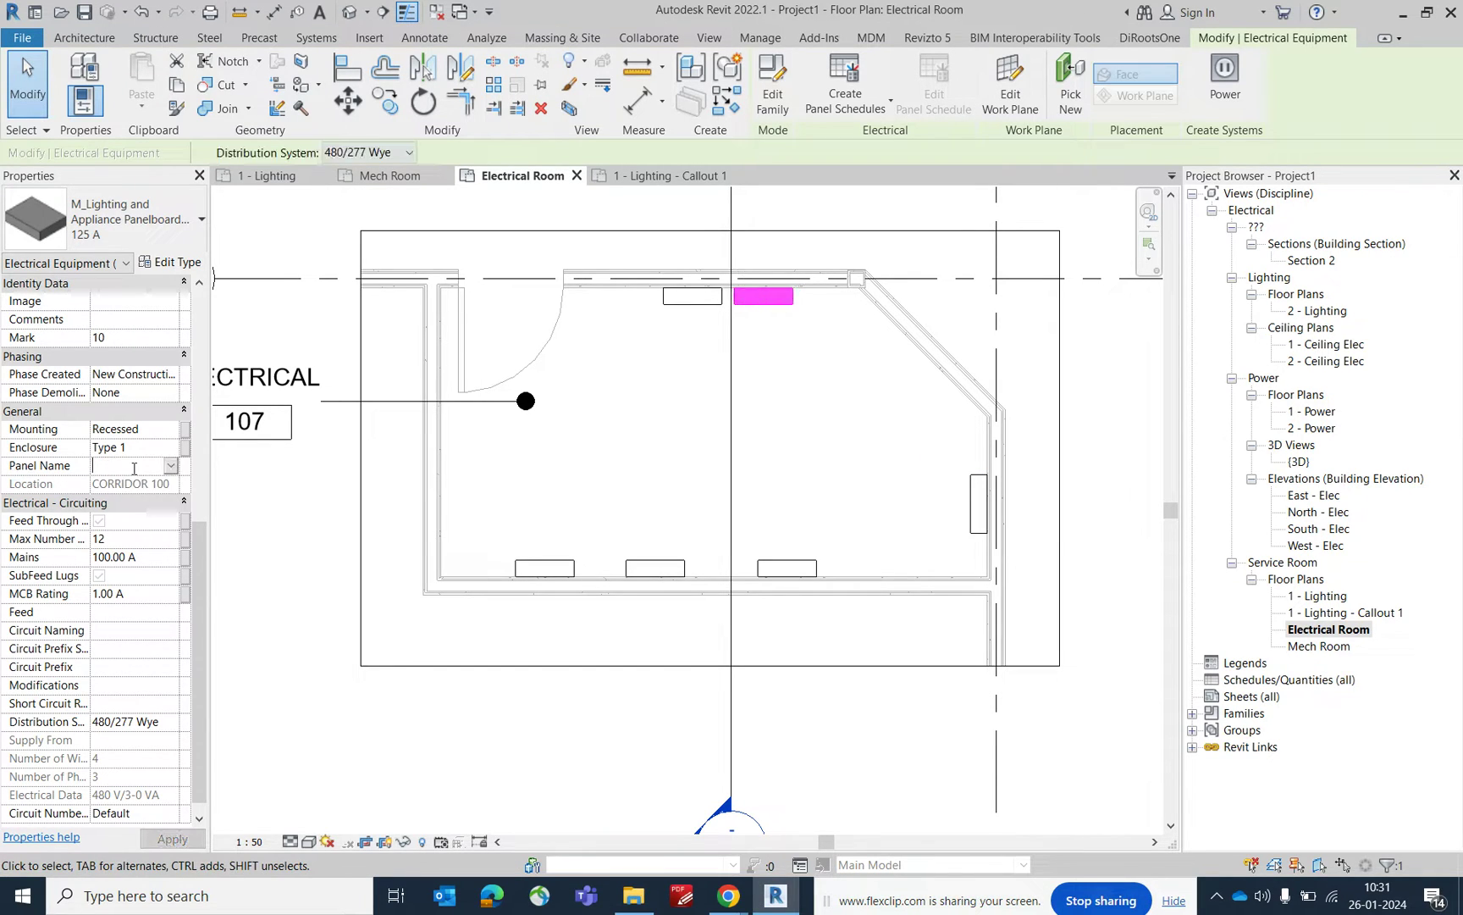
type("PDB-3")
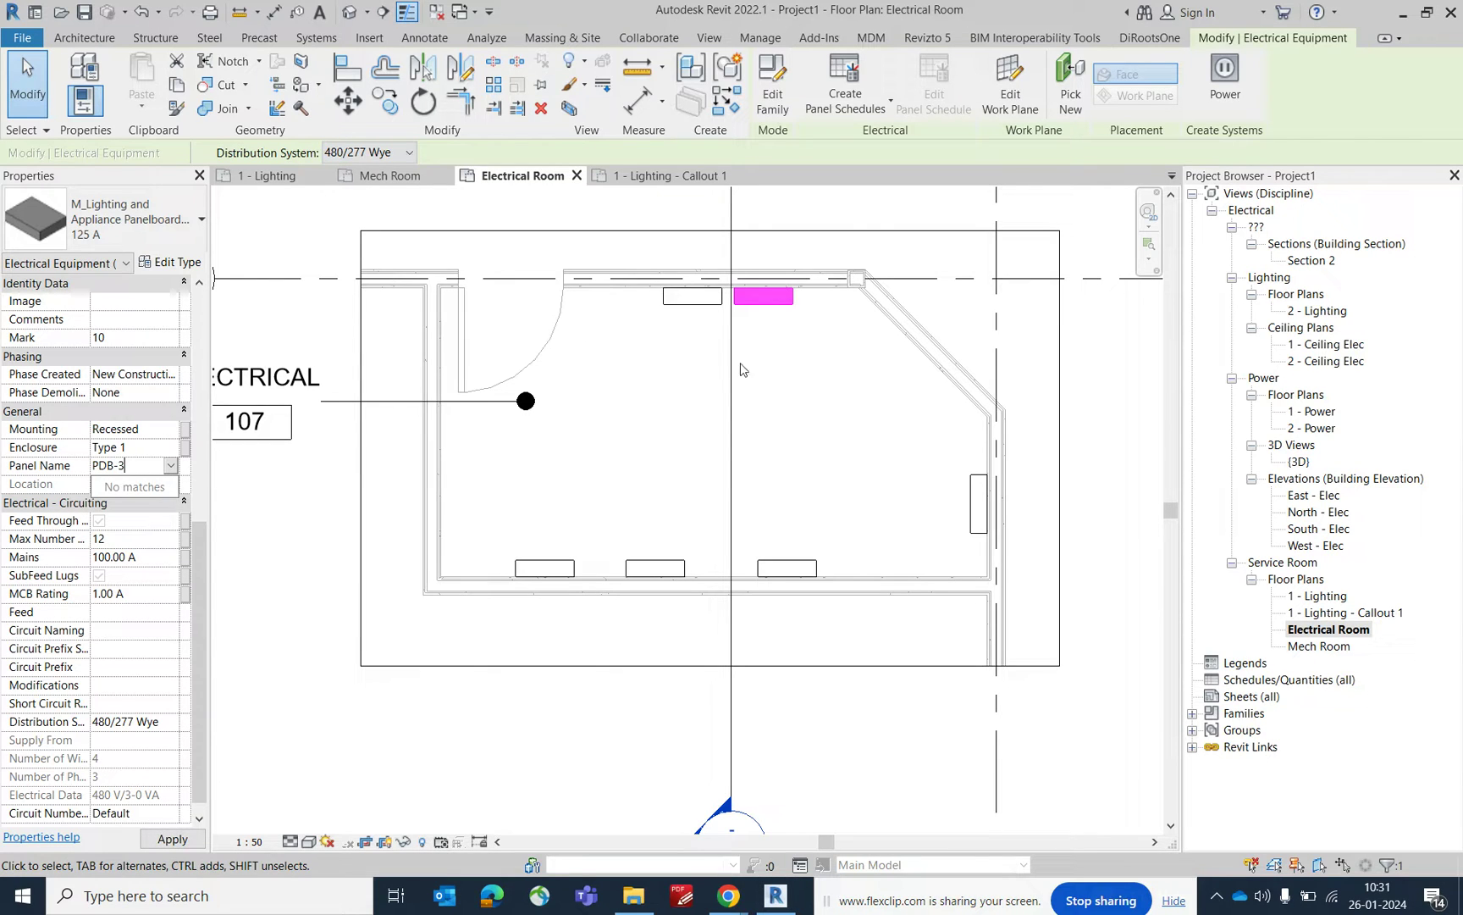
left_click(693, 296)
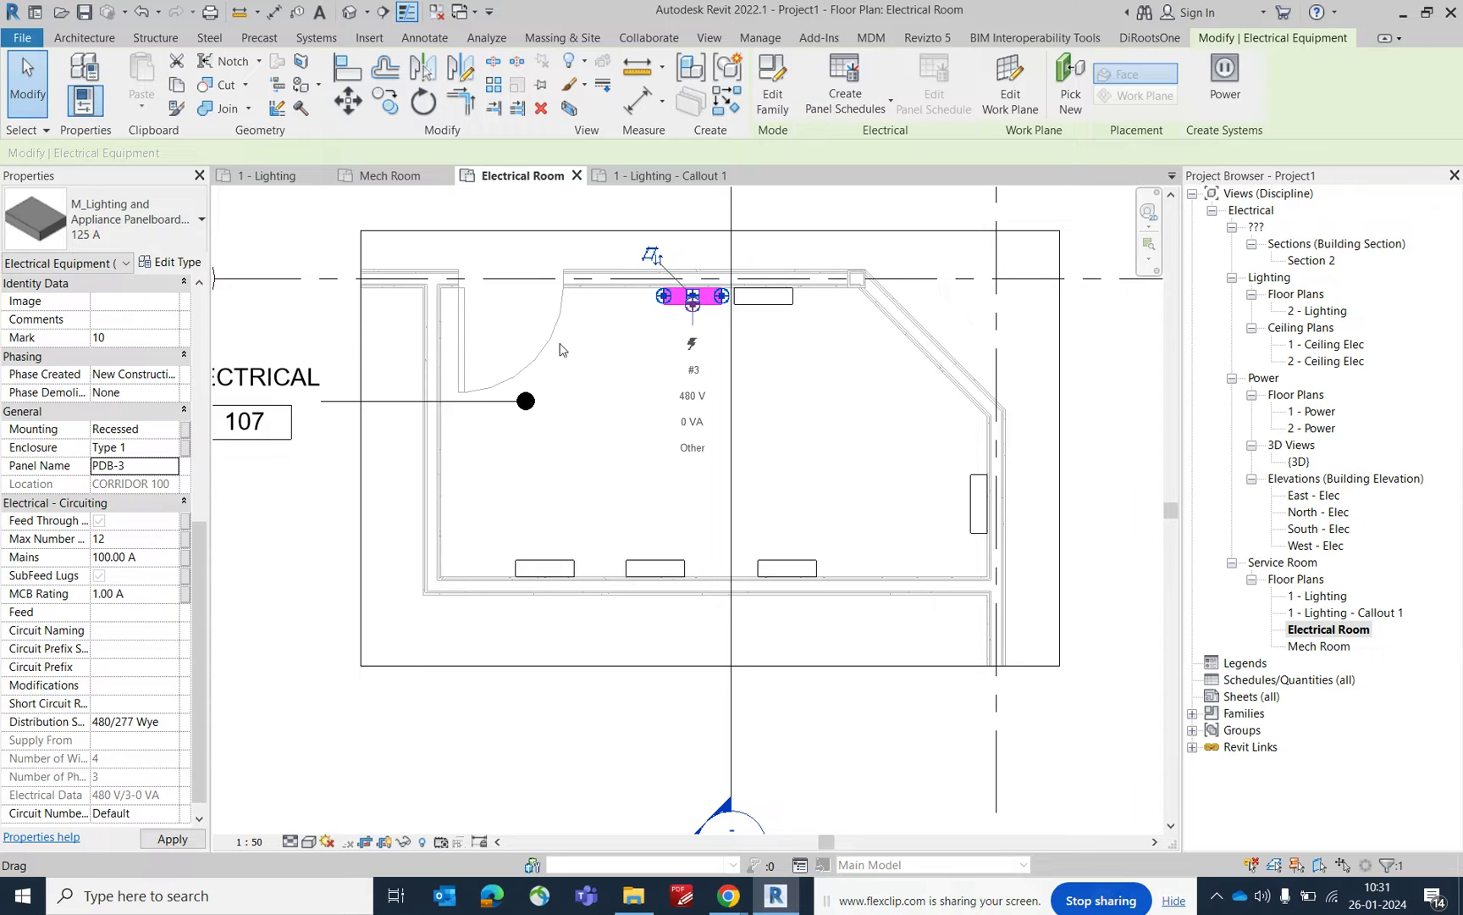
left_click(121, 465)
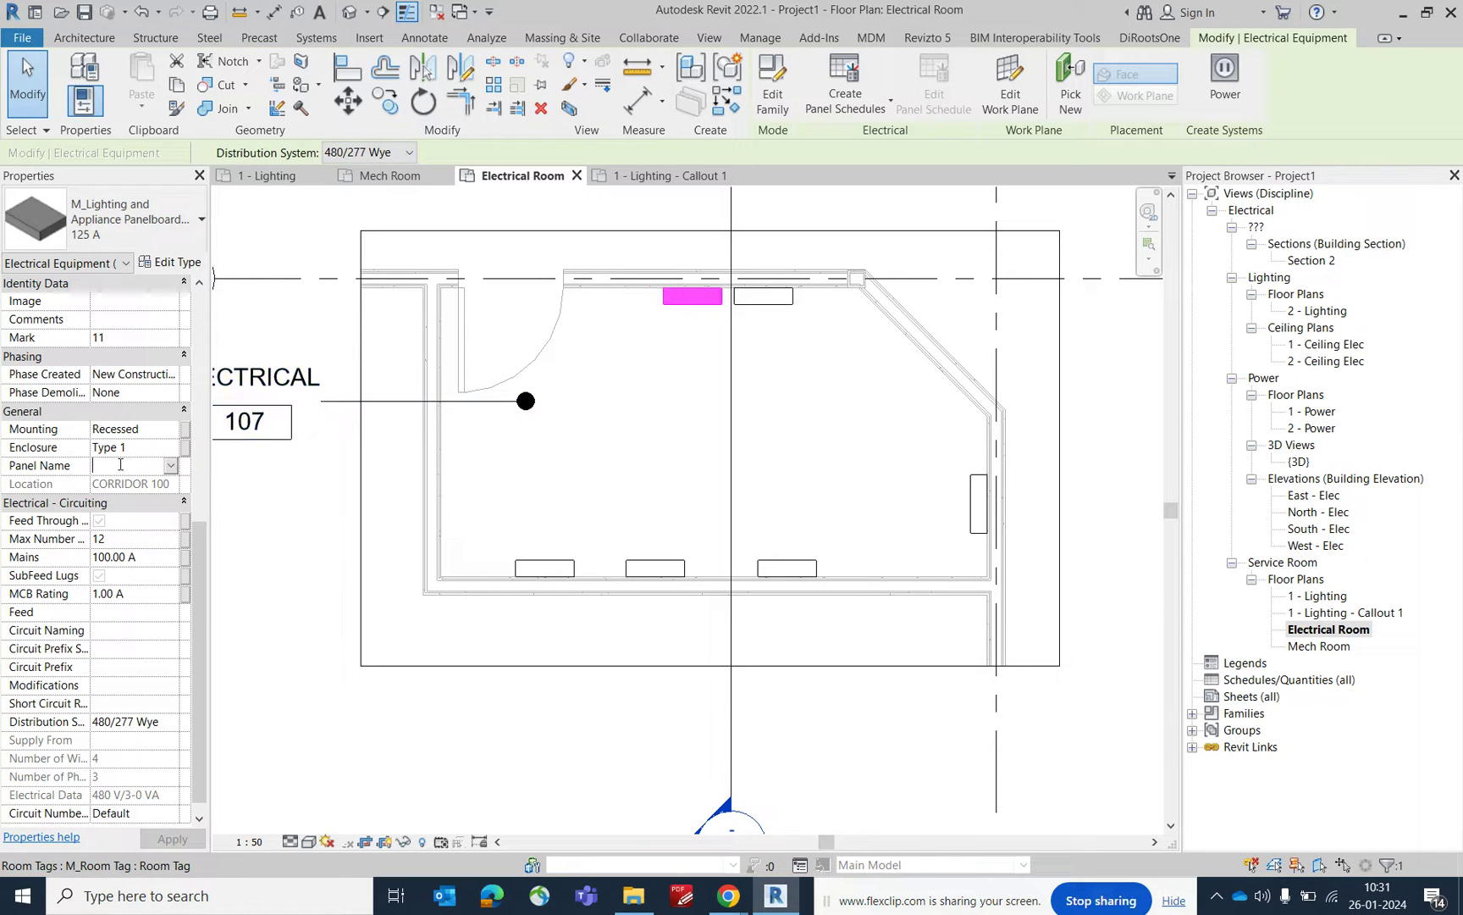
type("PDB-")
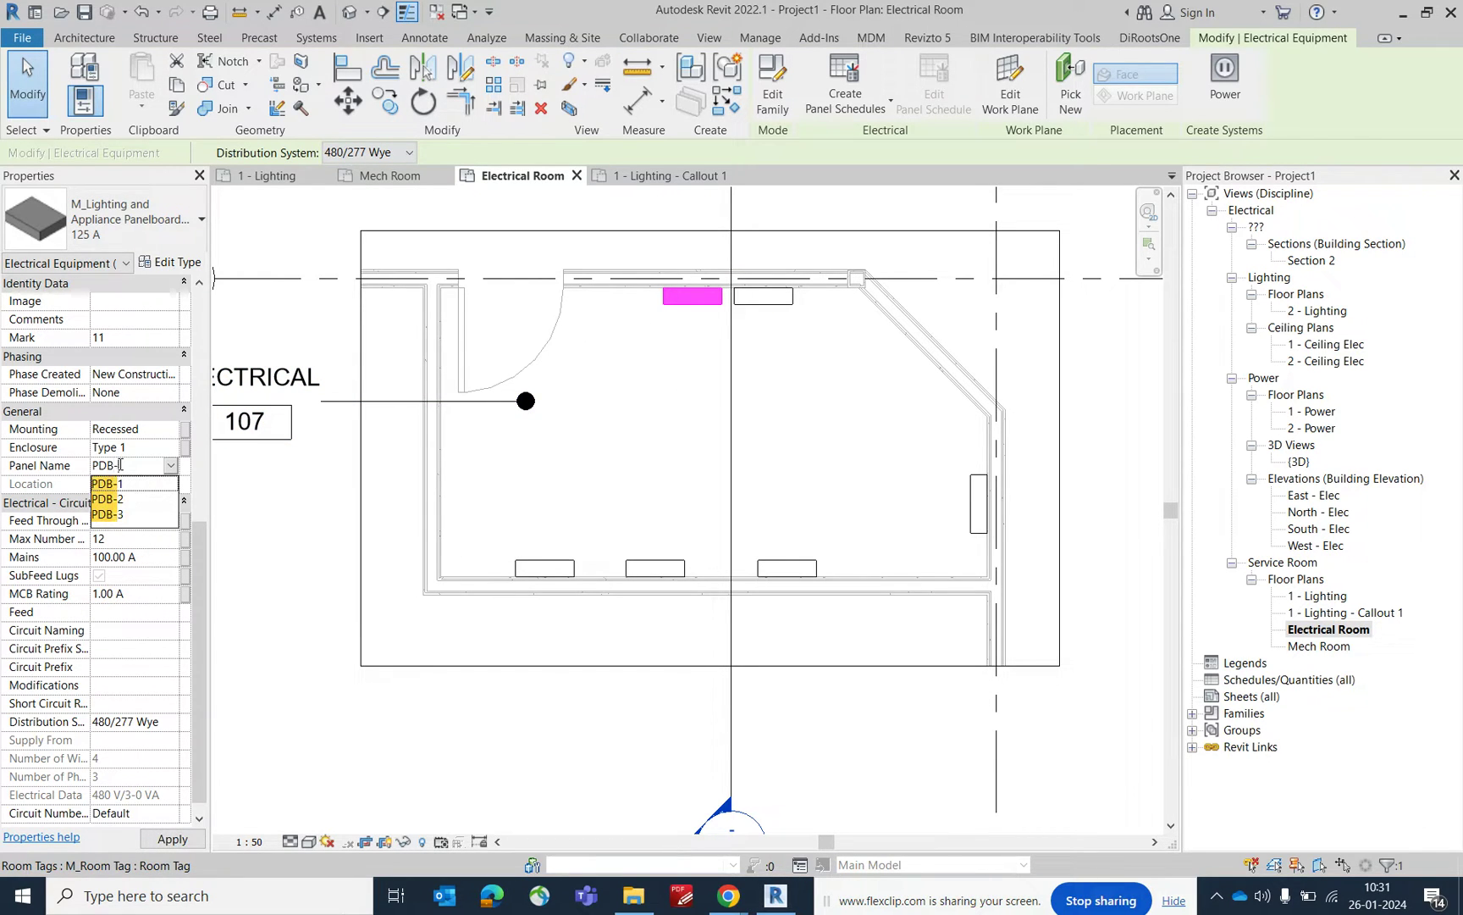
type("4")
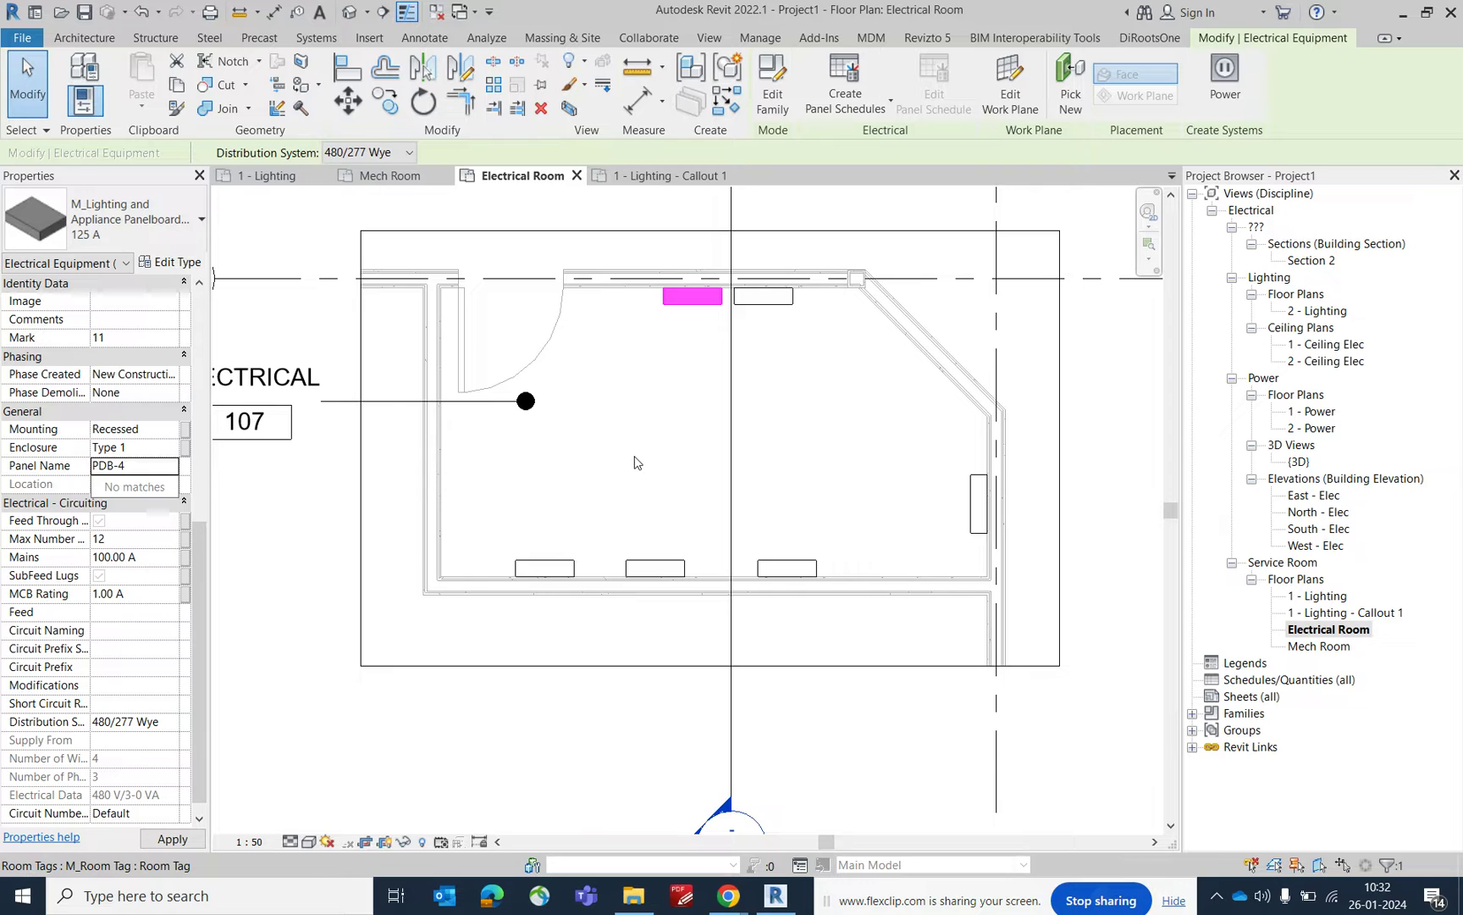
scroll(664, 451, "down", 2)
left_click(773, 479)
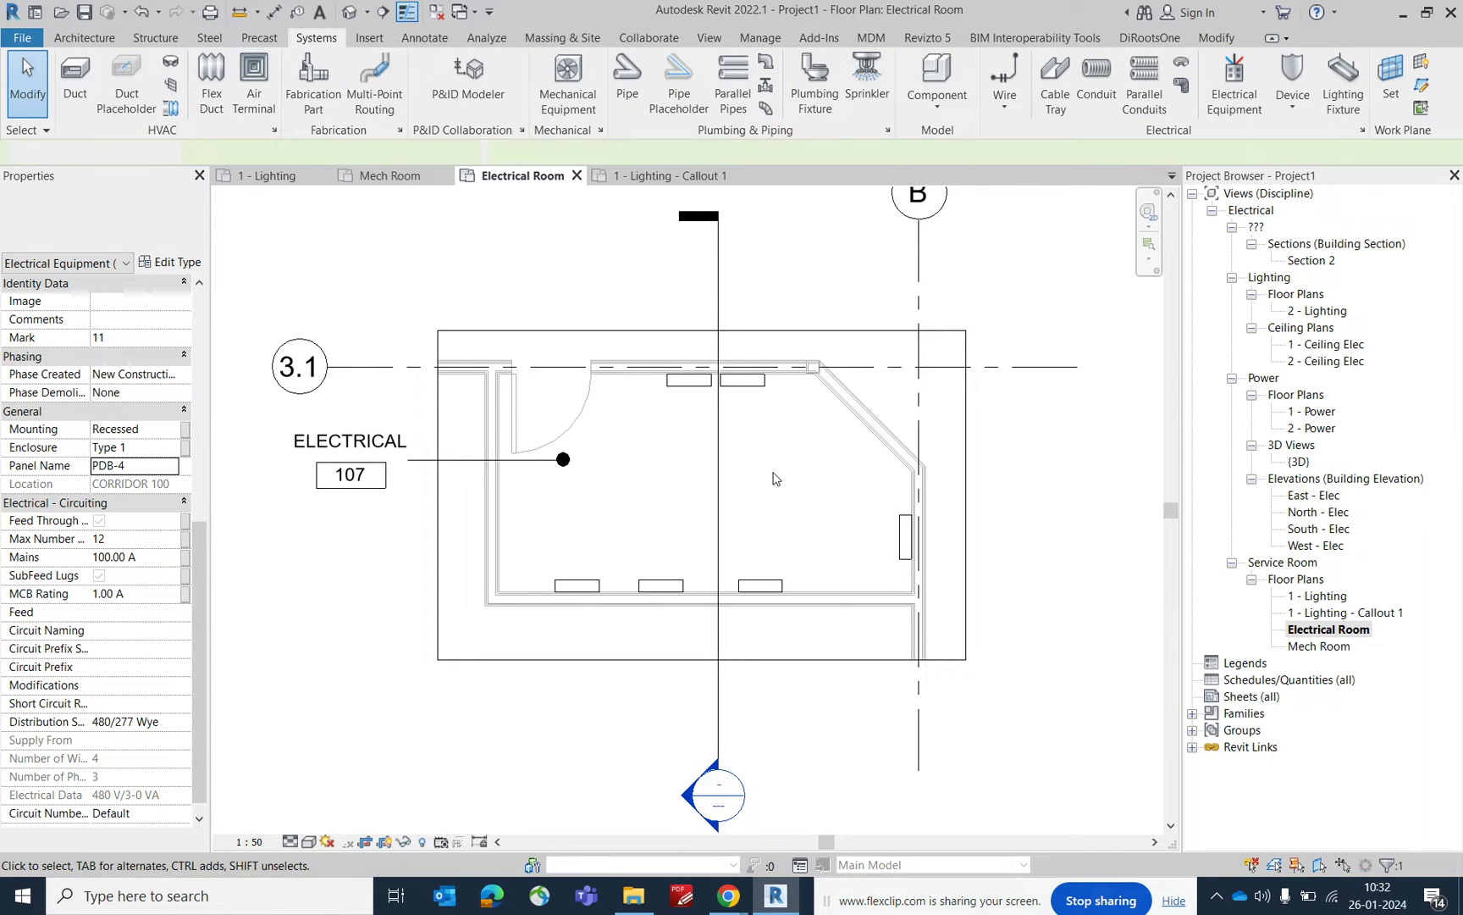
Tag the two upper-wall panelboards with attached-end leaders, aligning the tags above the room with PDB-3 to the right and PDB-4 to the left
key("t")
key("g")
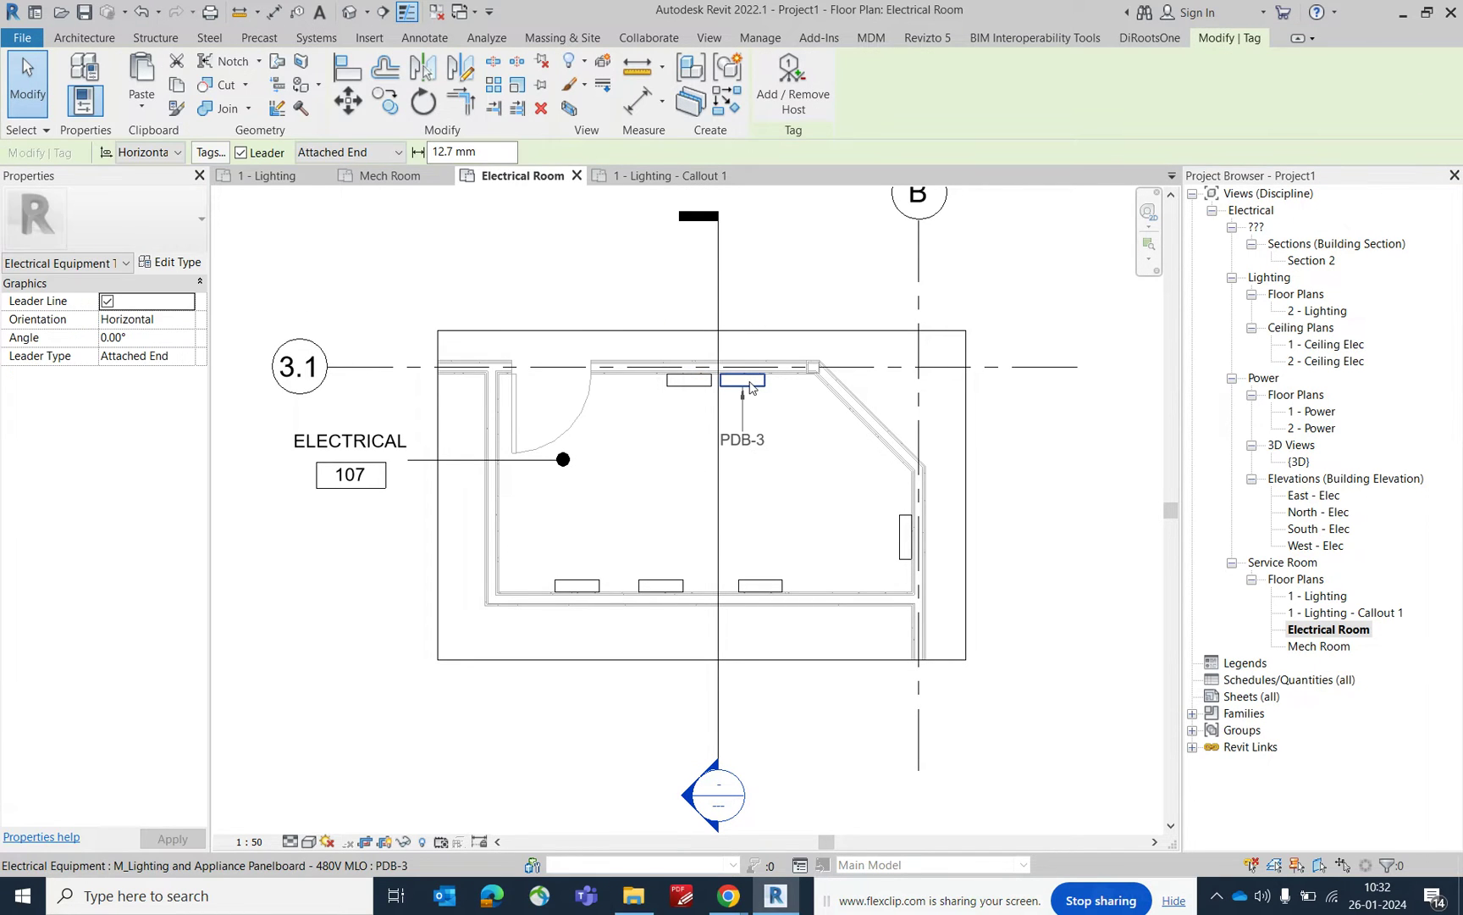
left_click(750, 387)
left_click_drag(759, 436, 834, 289)
left_click_drag(746, 309, 743, 292)
left_click(690, 388)
left_click_drag(633, 302, 689, 292)
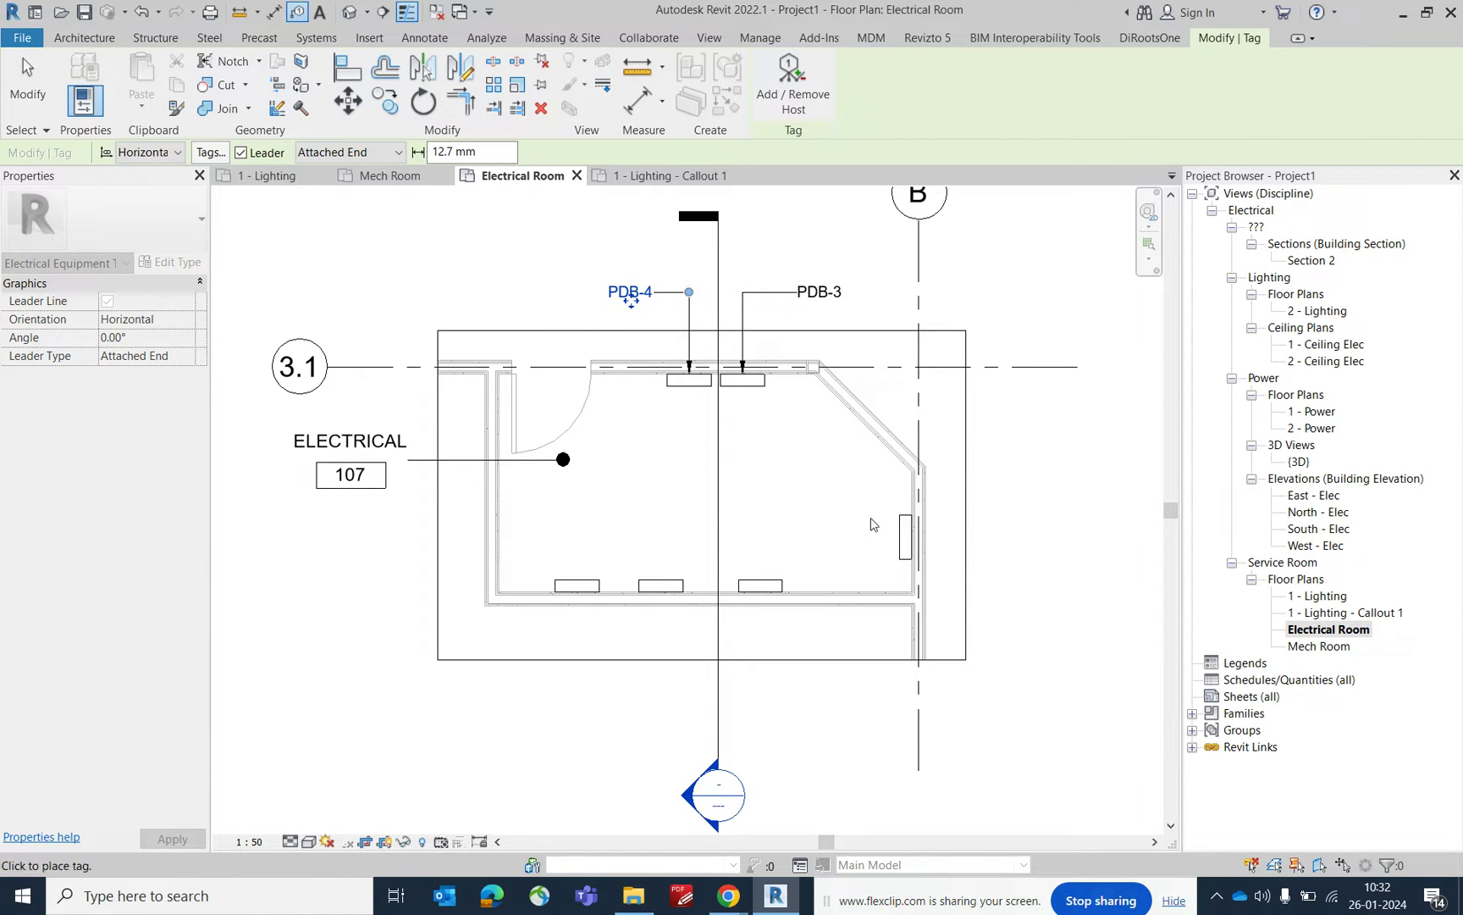
Tag the MECH-DB panelboard outside the right wall and the three lower-wall panelboards just below their wall, all with leaders
left_click(909, 537)
left_click_drag(965, 546, 993, 546)
left_click(760, 593)
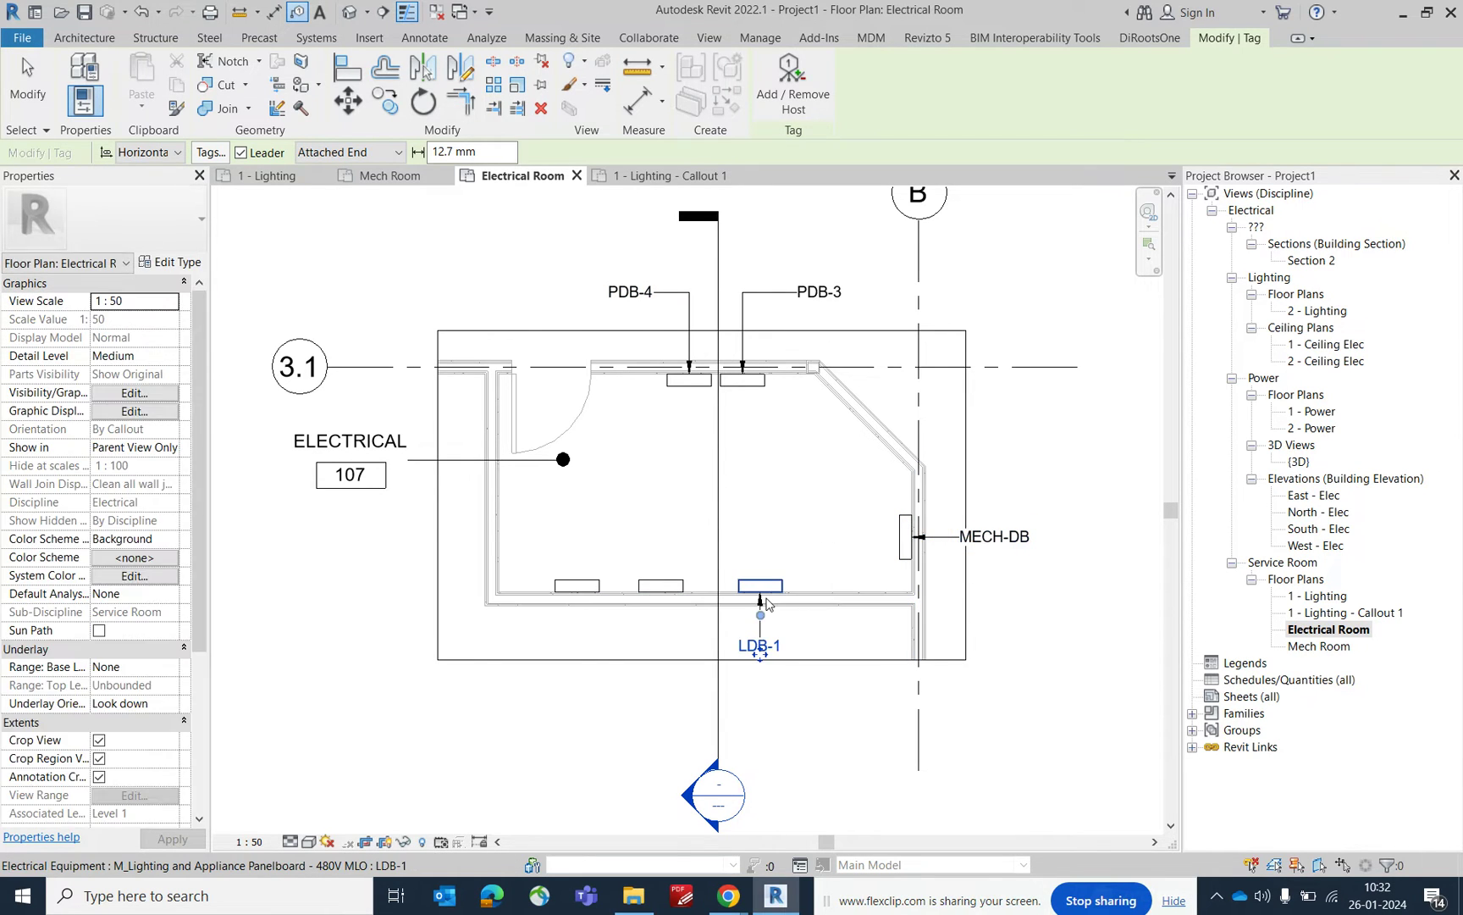
left_click(662, 593)
left_click(568, 603)
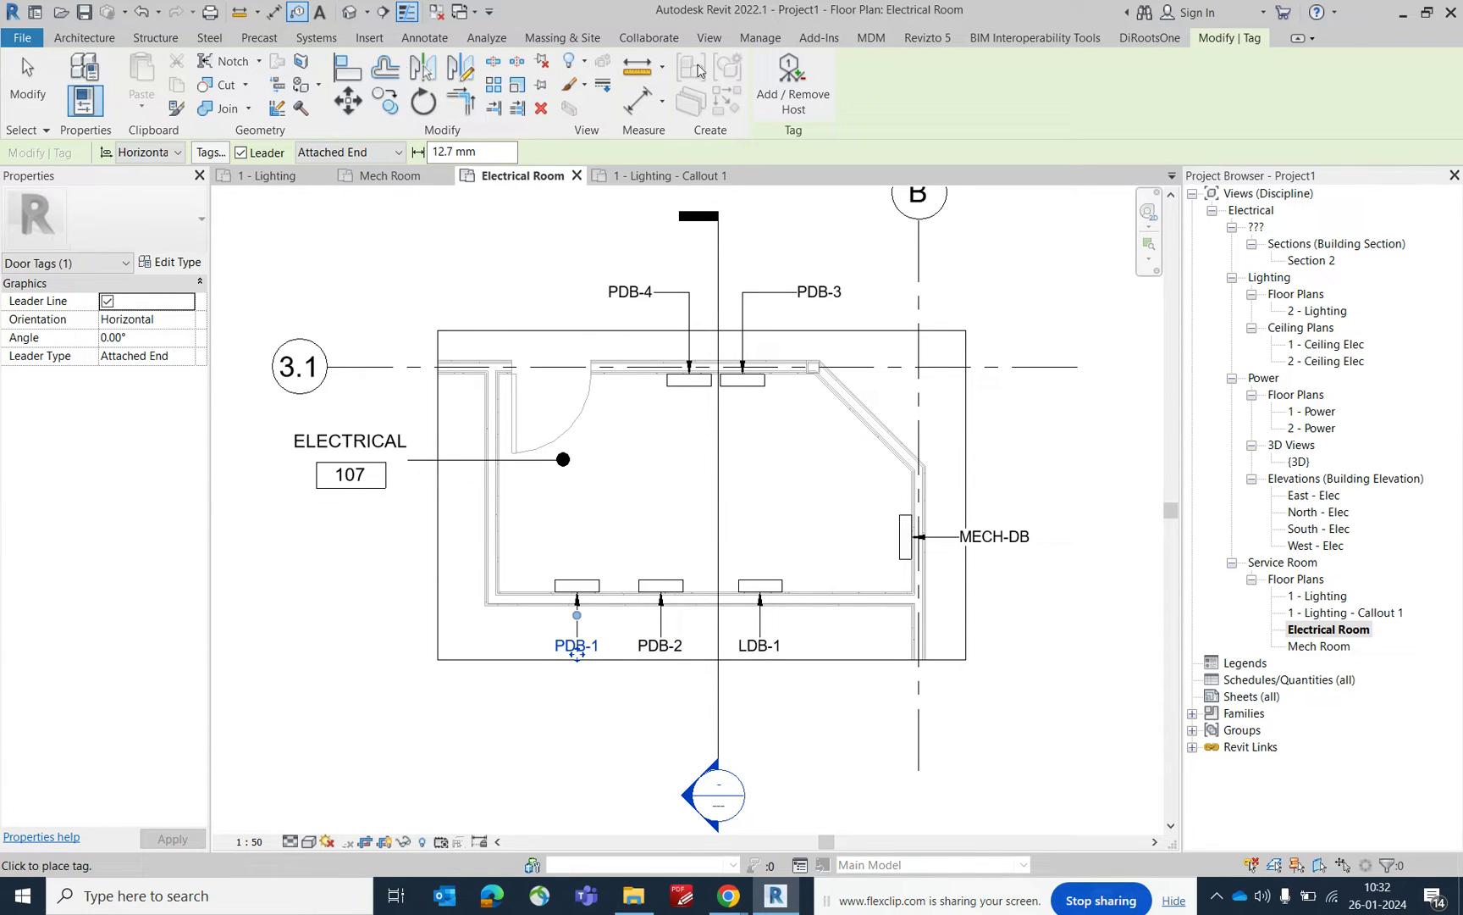
Add an aligned dimension chain below the room, from the left wall's inner face across both edges of each lower-wall panelboard to the right wall's inner face
left_click(636, 112)
scroll(508, 576, "up", 3)
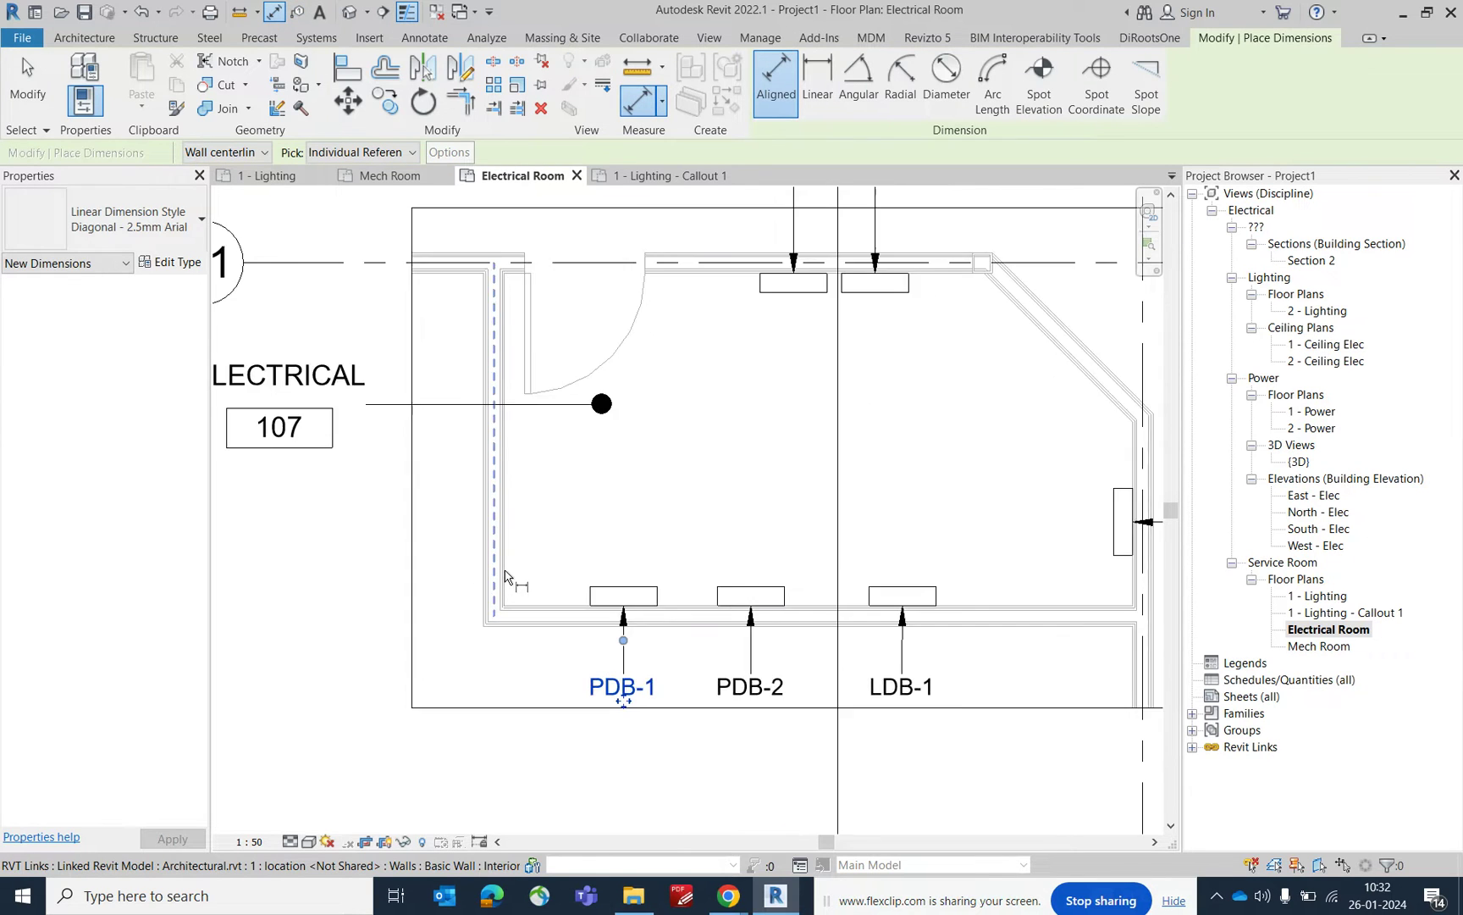
key("Tab")
scroll(597, 616, "up", 2)
left_click(607, 596)
left_click(708, 596)
left_click(798, 595)
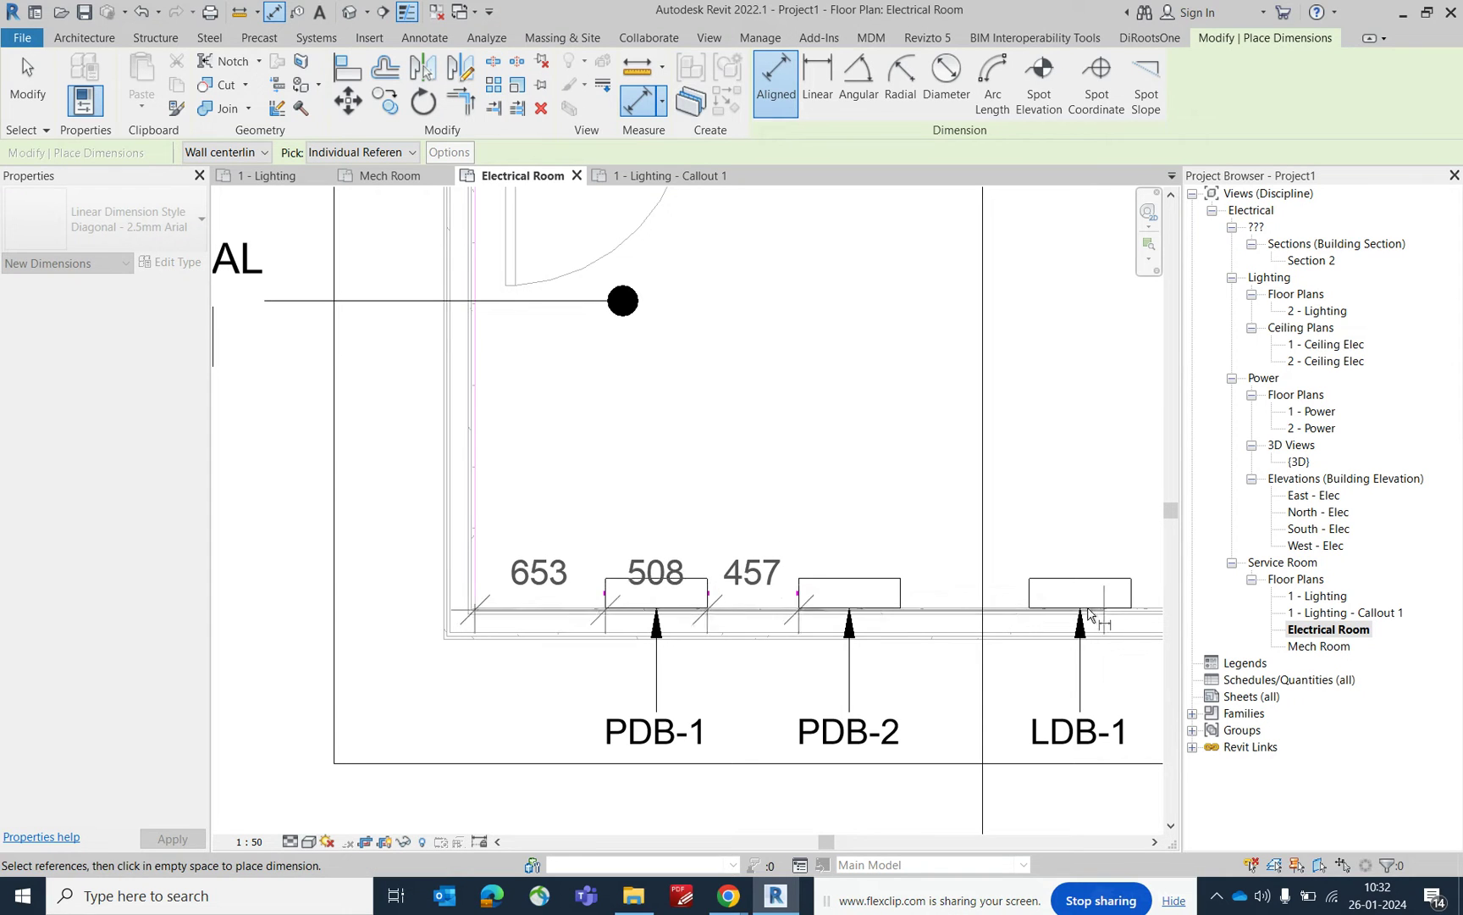
left_click(901, 595)
left_click(1030, 595)
middle_click_drag(1113, 603, 720, 521)
left_click(735, 518)
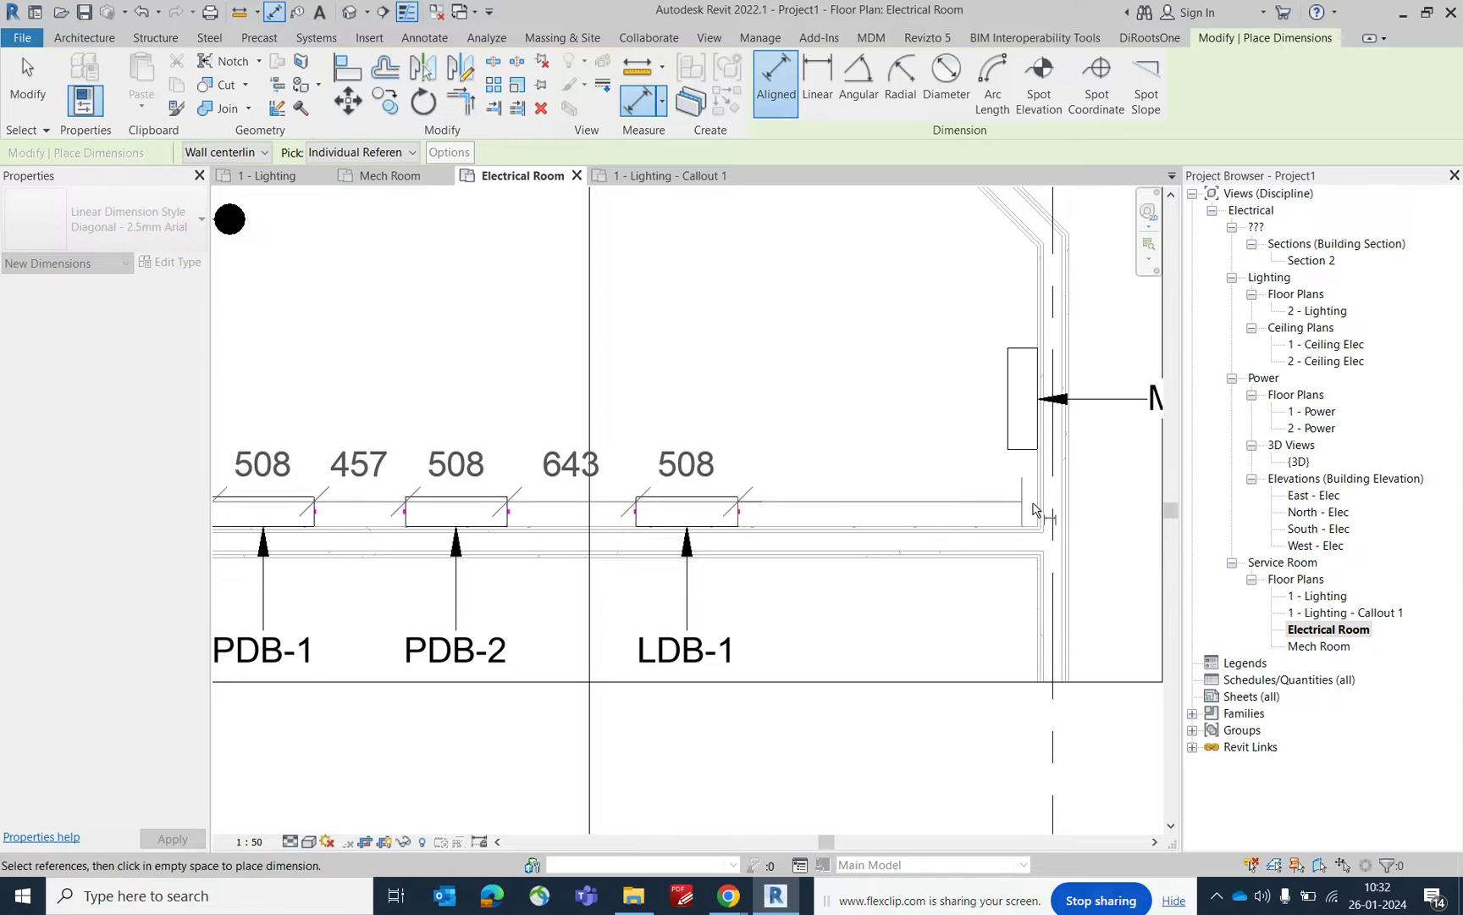
key("Tab")
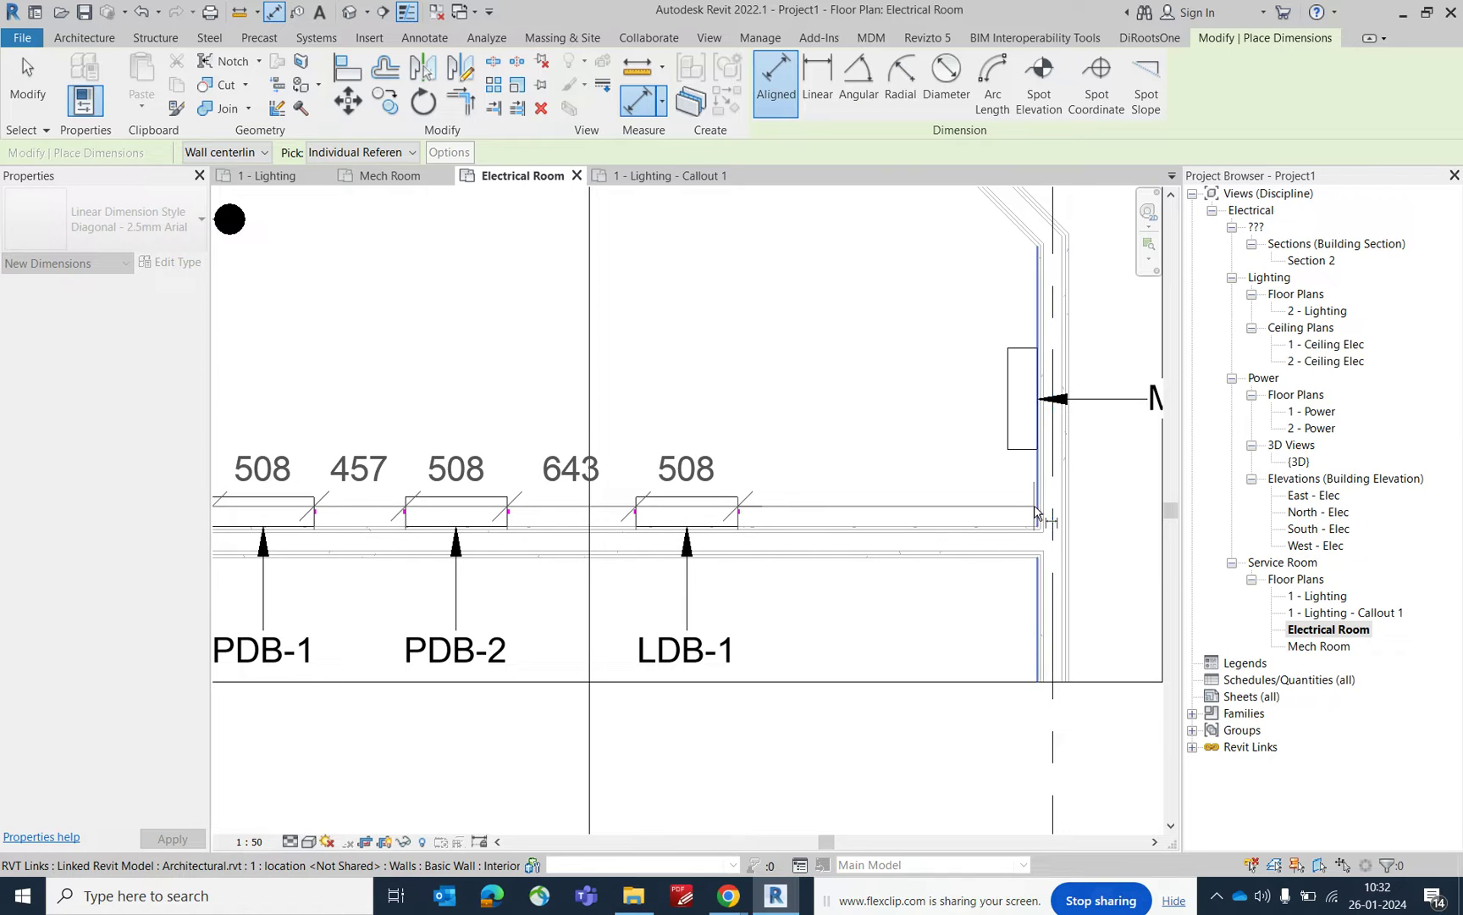
left_click(1034, 511)
scroll(1034, 510, "down", 2)
left_click(878, 683)
Dimension from the upper wall's inner face to the top edge of the MECH-DB panelboard, placing the dimension outside the right wall
scroll(925, 549, "up", 3)
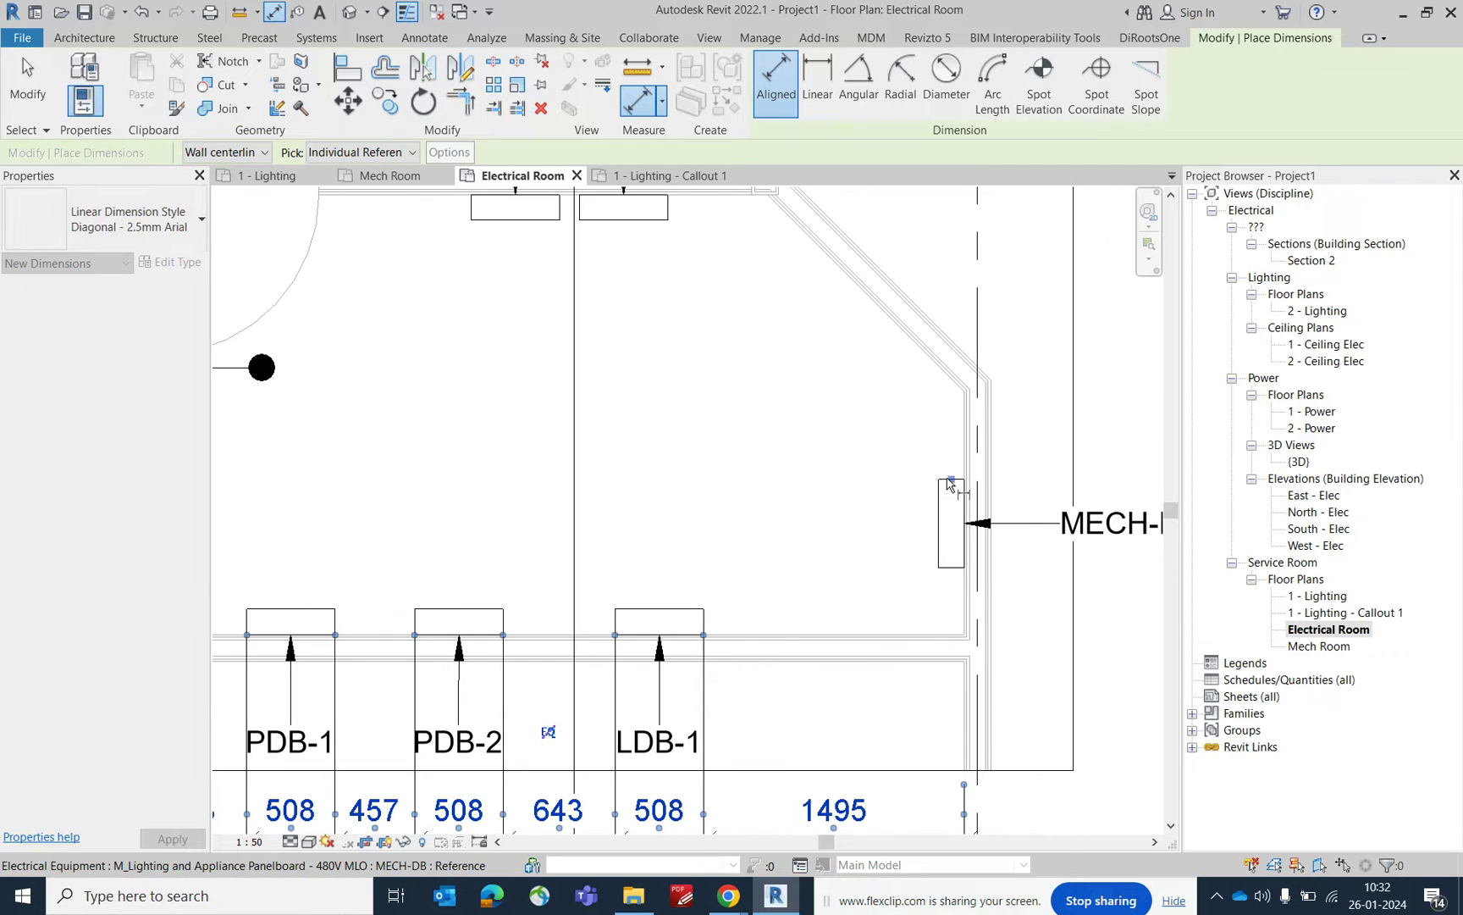
scroll(907, 395, "down", 2)
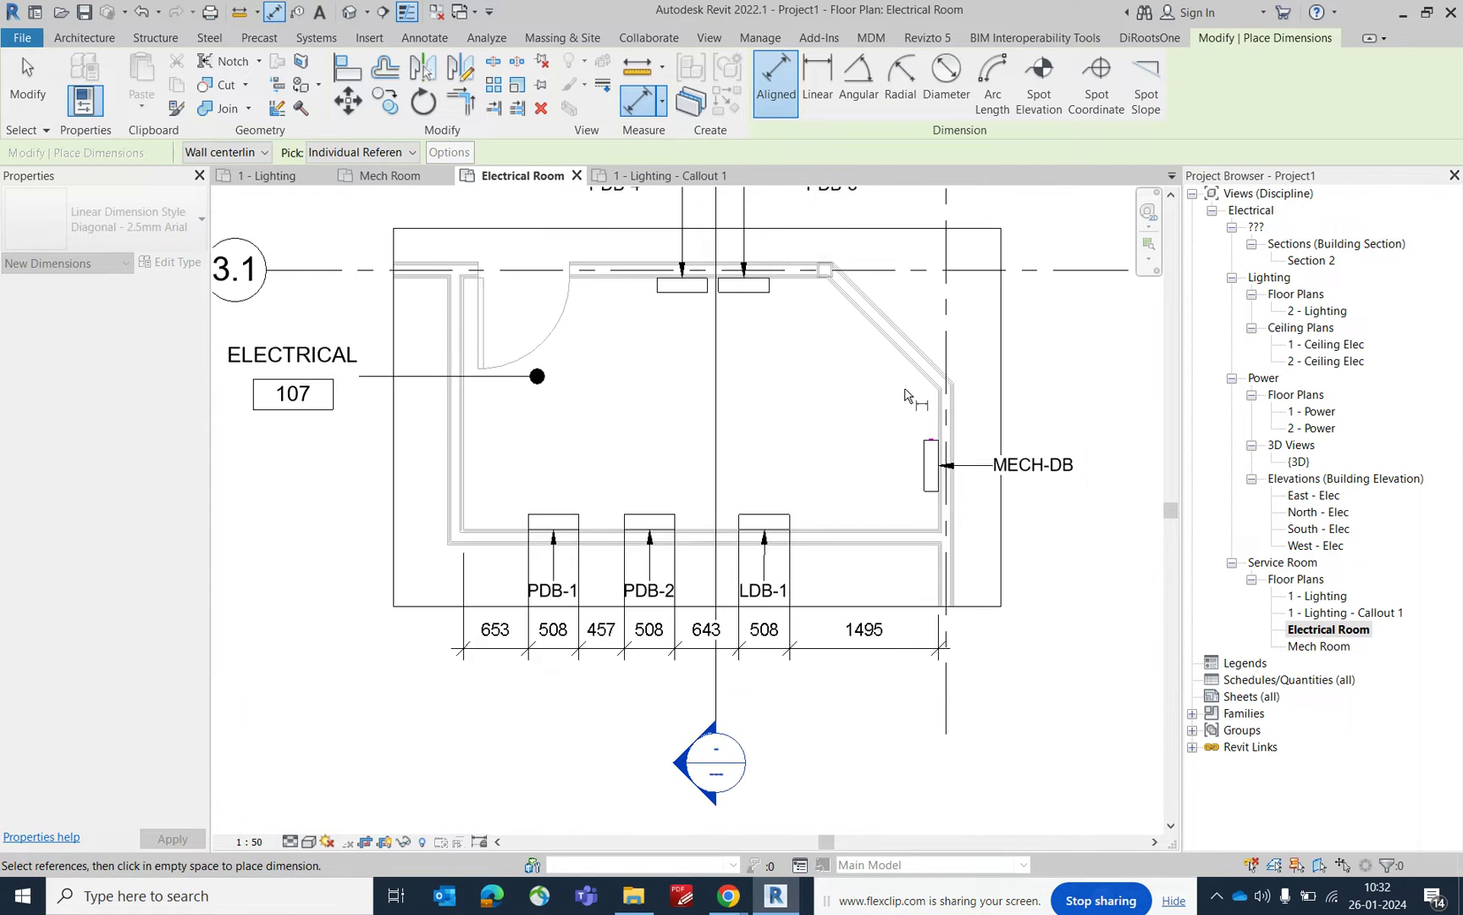
scroll(906, 394, "down", 1)
scroll(819, 302, "up", 2)
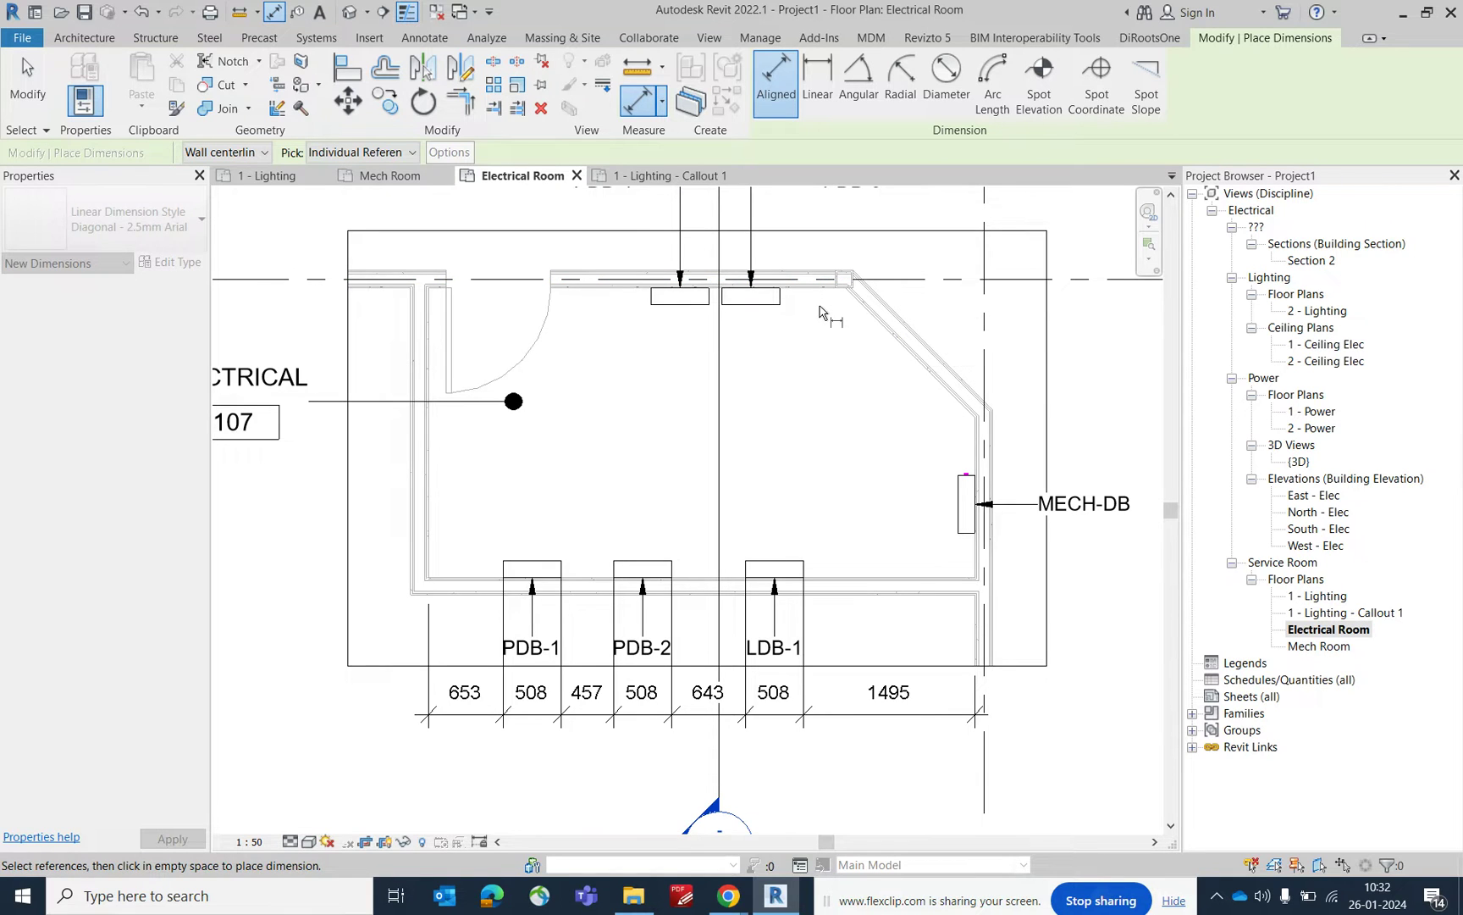
scroll(828, 298, "up", 1)
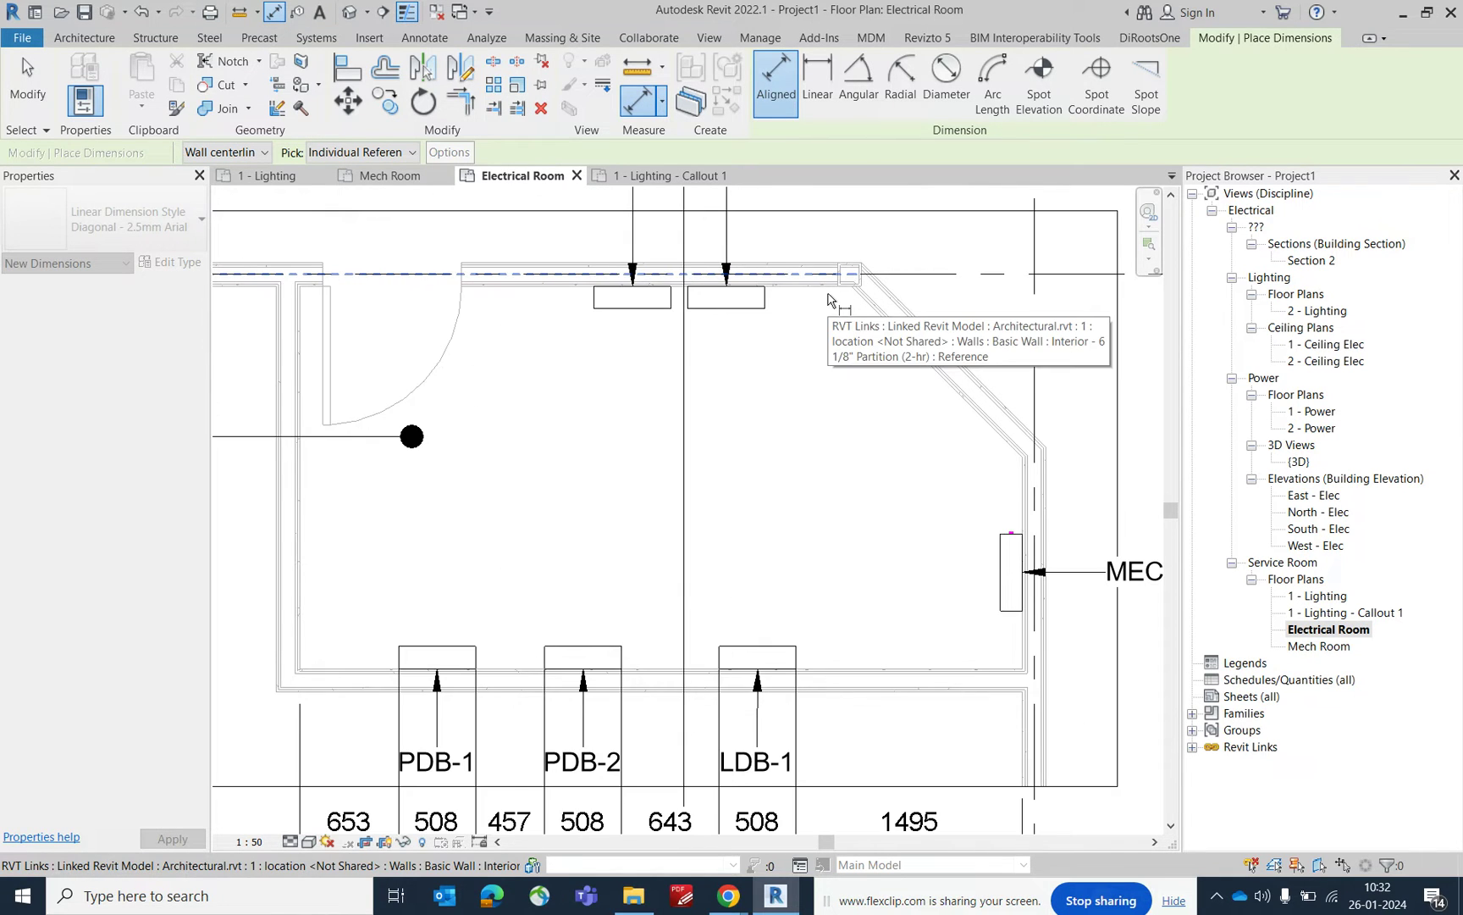
left_click(830, 298)
left_click(1008, 534)
scroll(991, 386, "down", 2)
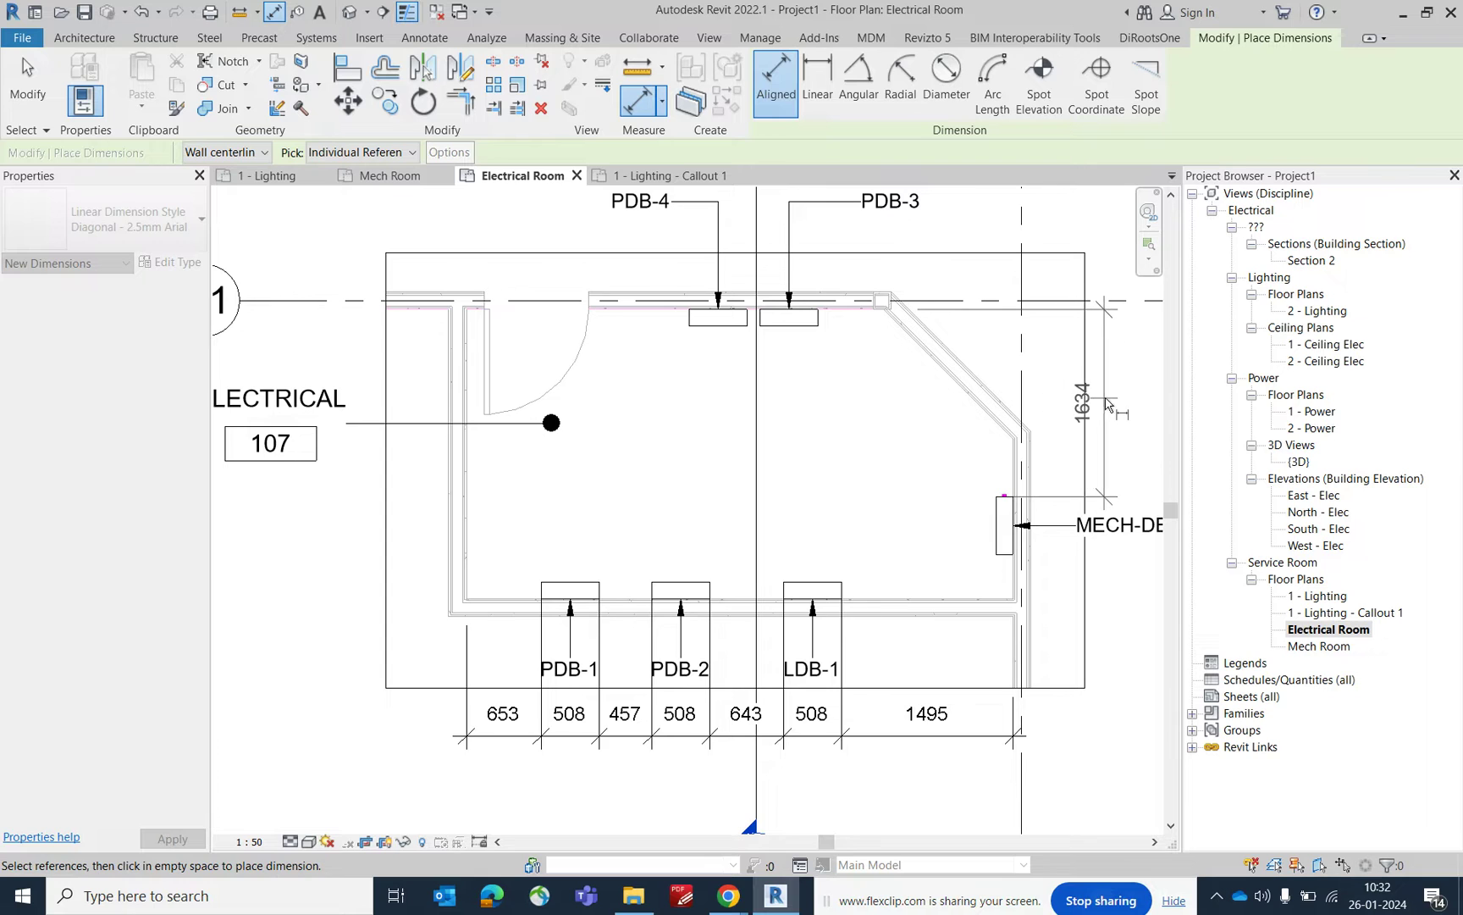
left_click(1105, 403)
Dimension from the left wall's inner face to the left edge of PDB-4, placing the dimension above the room
scroll(898, 434, "down", 3)
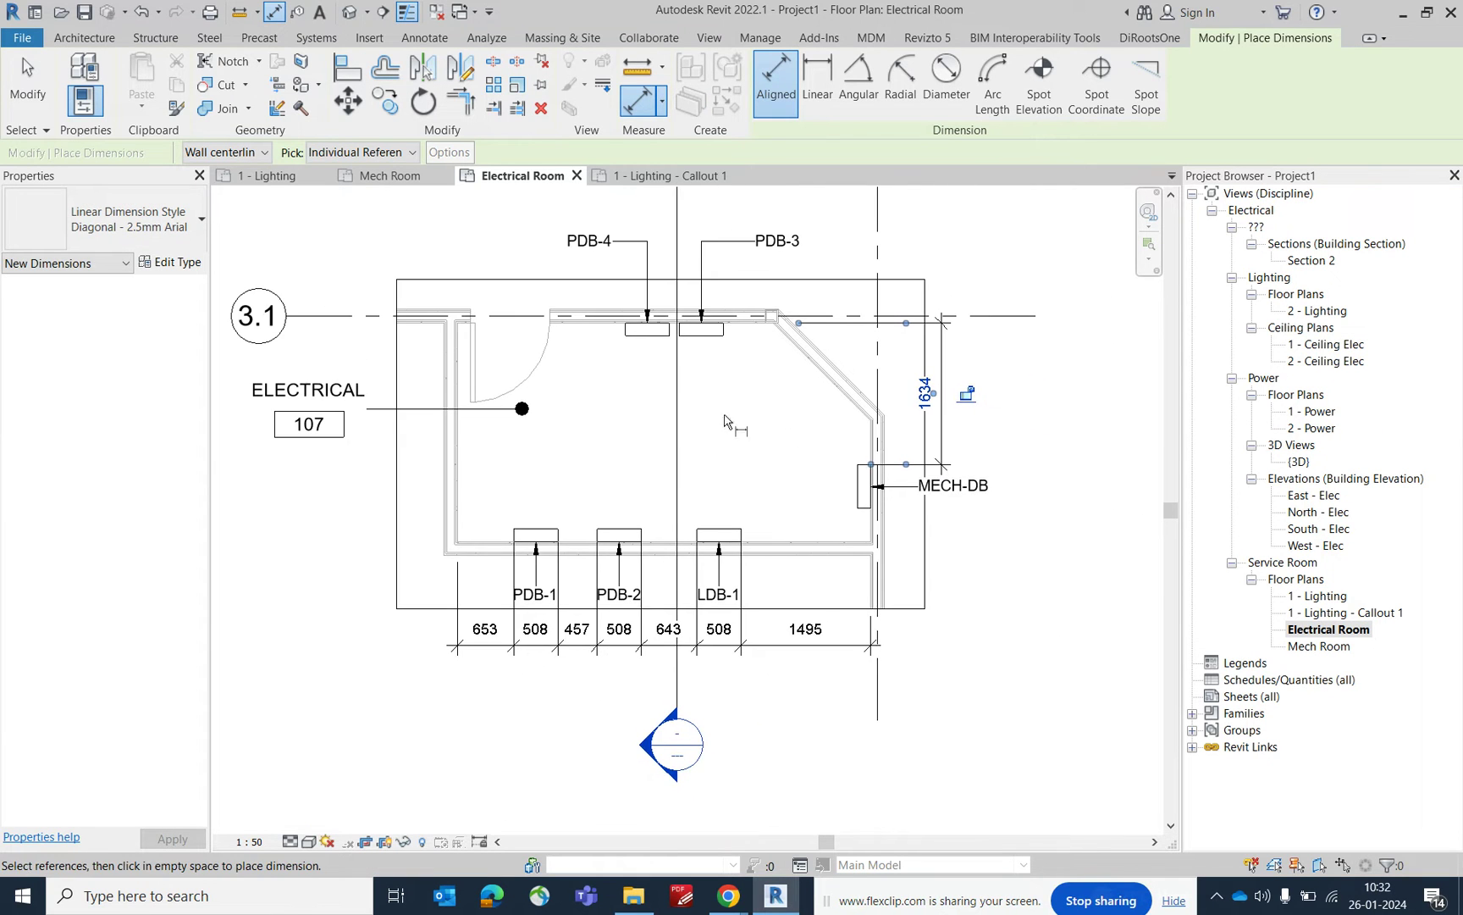
scroll(669, 417, "up", 2)
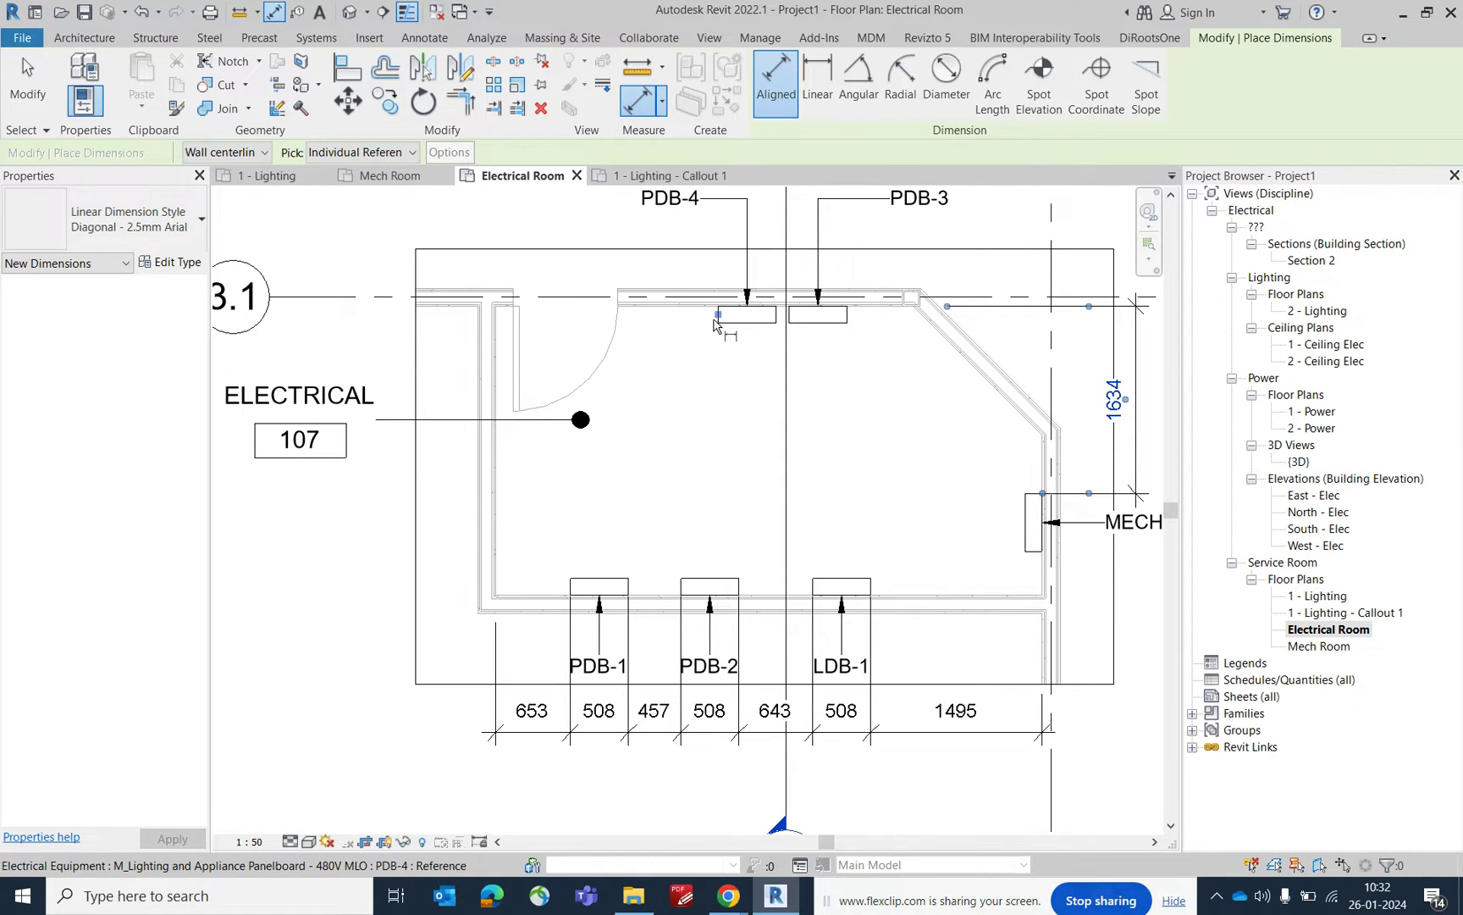
scroll(499, 335, "up", 1)
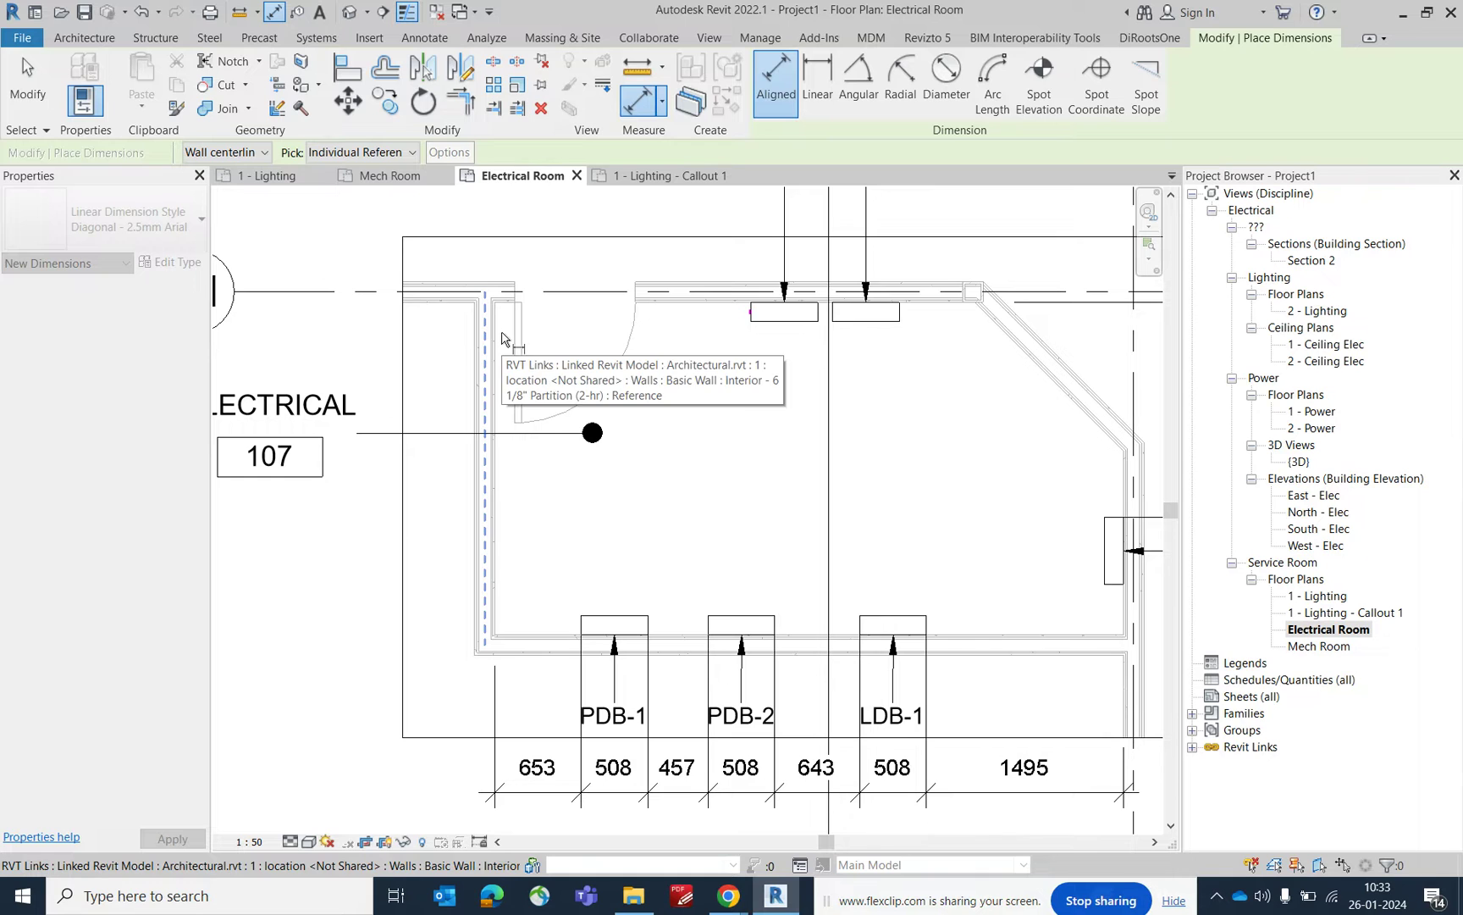
left_click(497, 332)
middle_click_drag(496, 332, 530, 445)
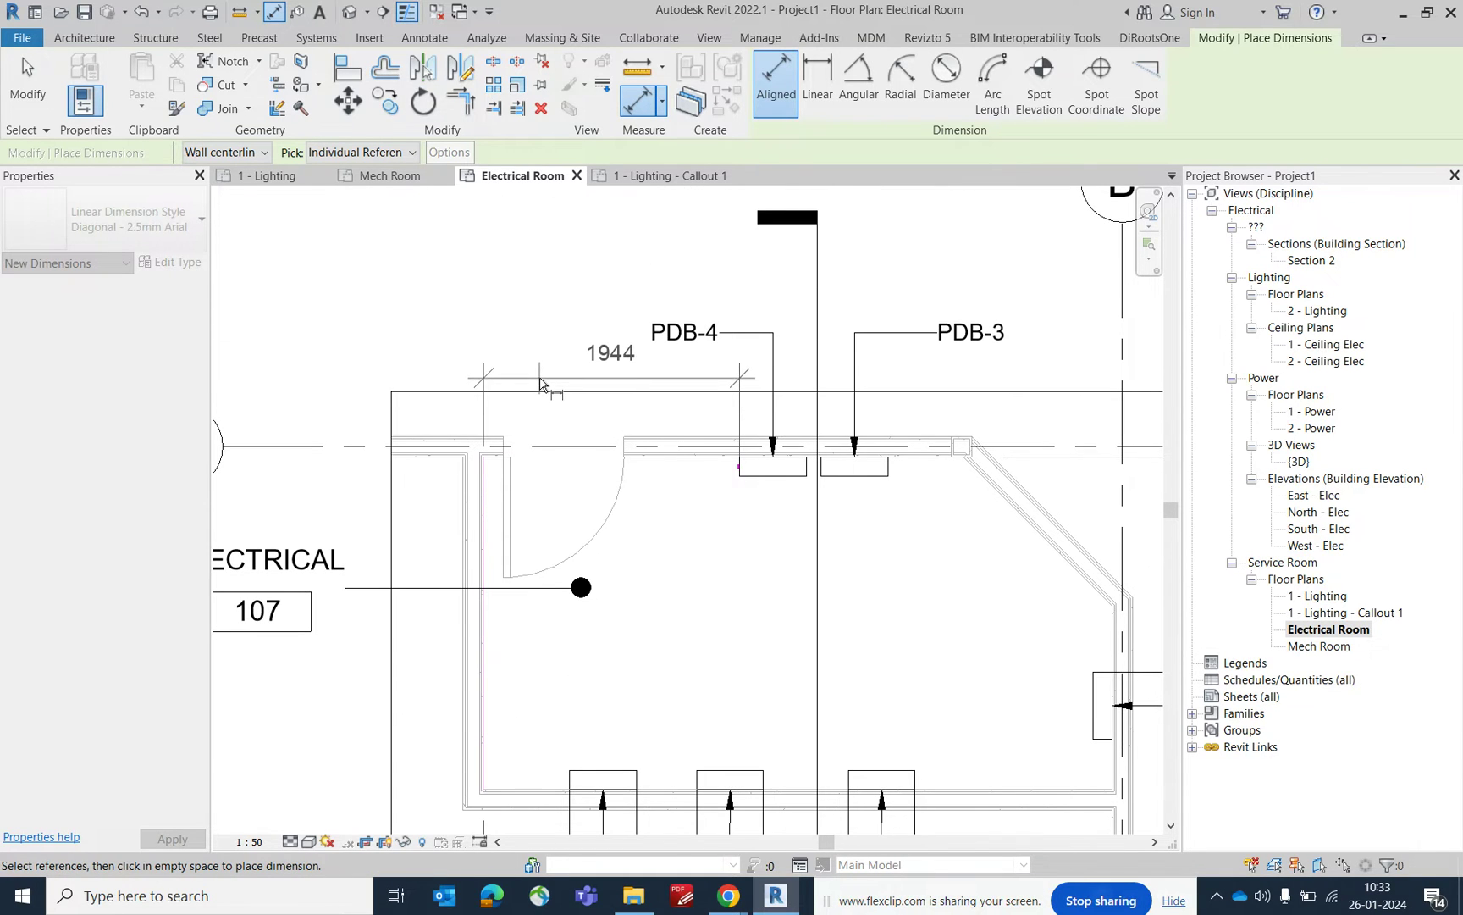
left_click(540, 383)
scroll(745, 517, "down", 3)
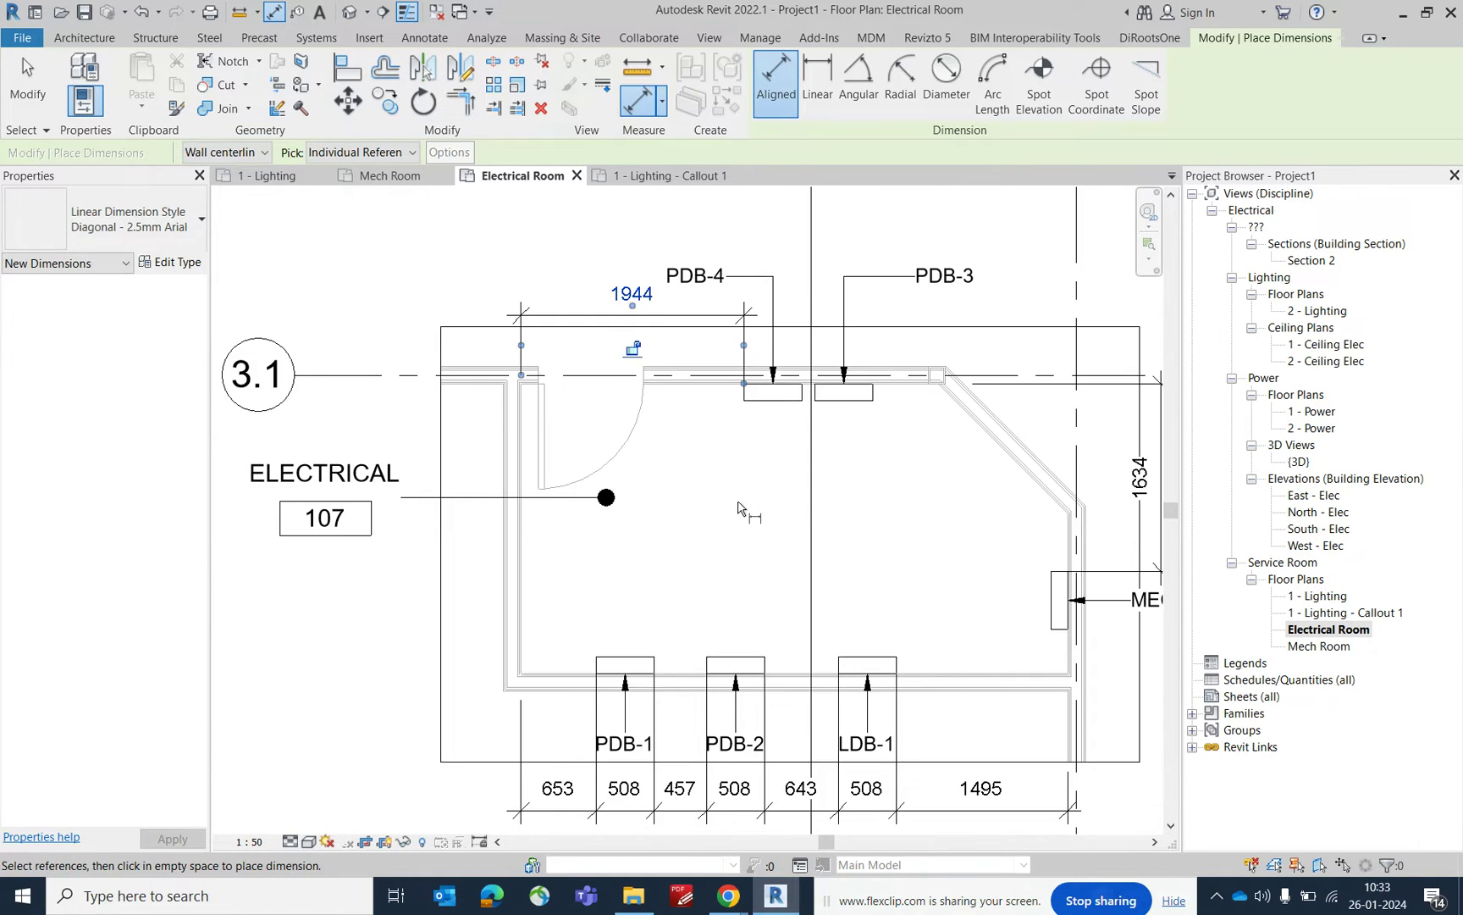
key("Escape")
key("Escape")
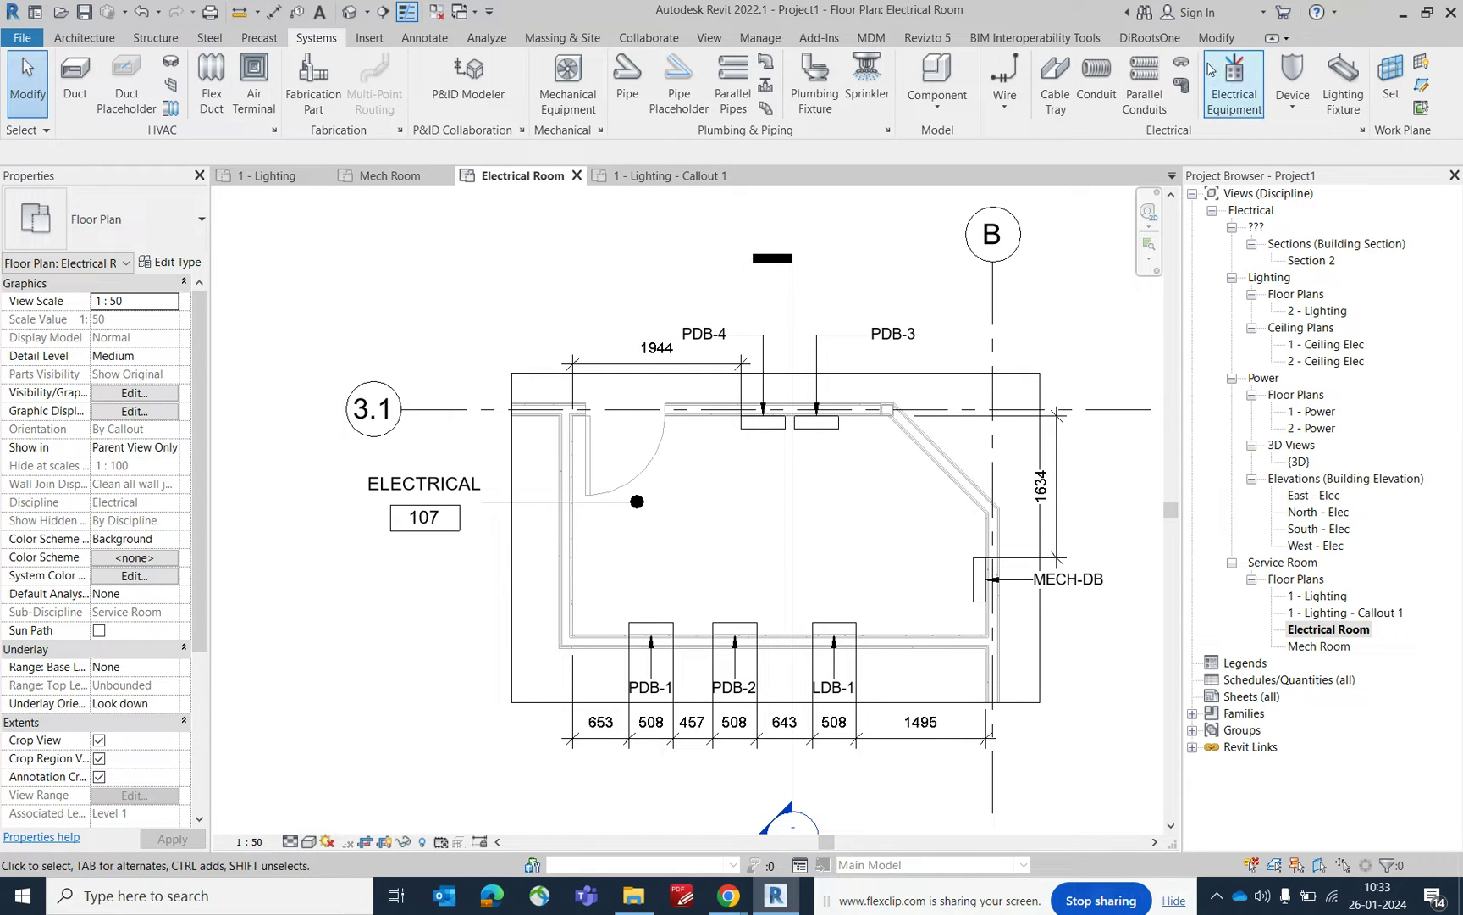
Draw a 450 x 100 mm channel cable tray 2600 mm long from the upper wall down to PDB-1 and nudge it right to align with the panelboard
left_click(1055, 85)
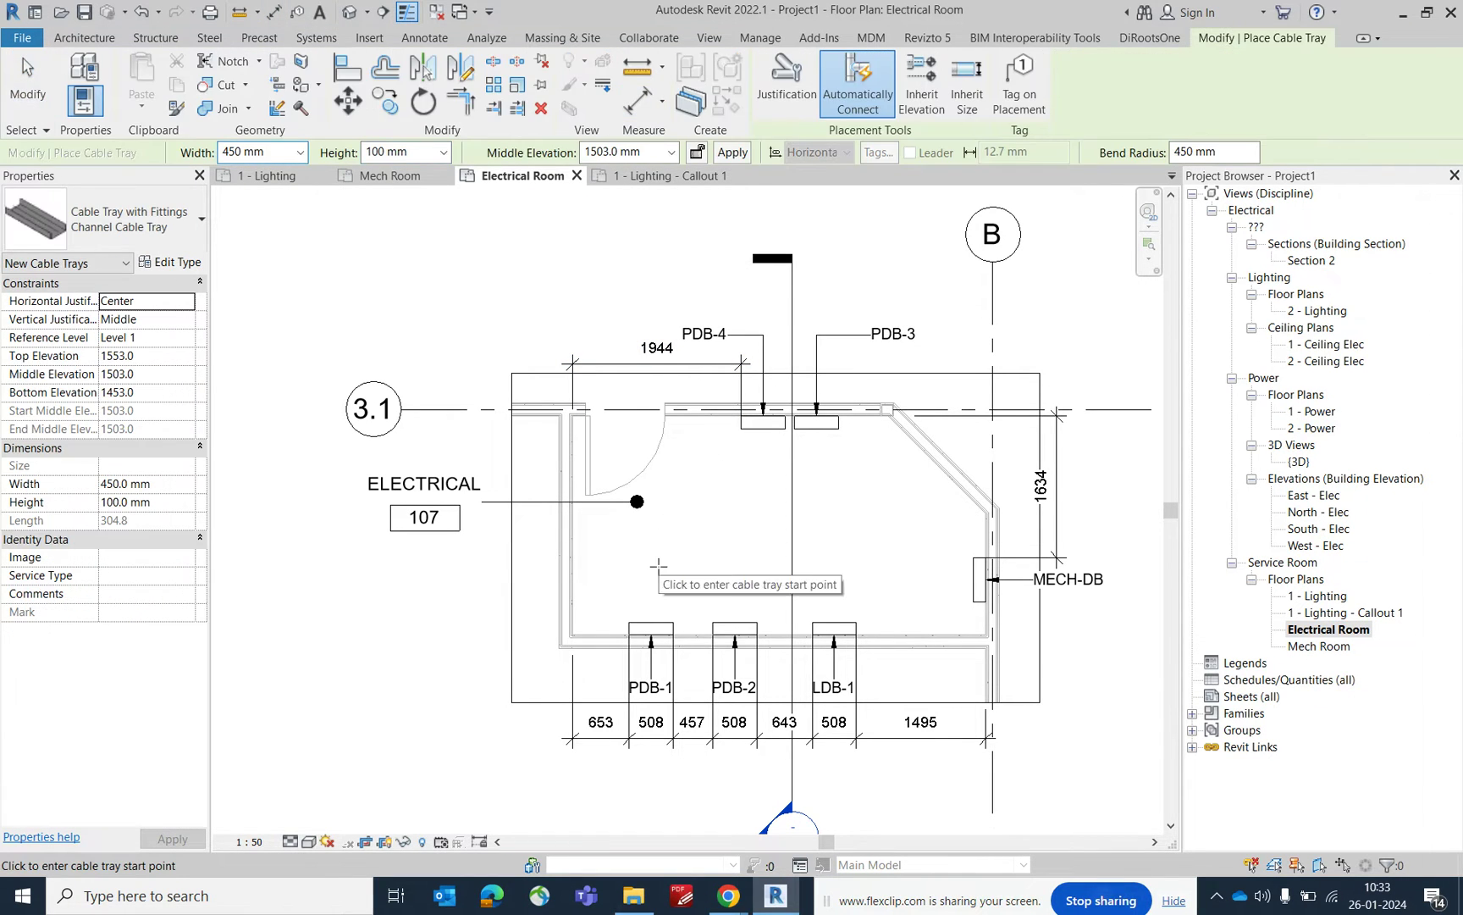
left_click(643, 392)
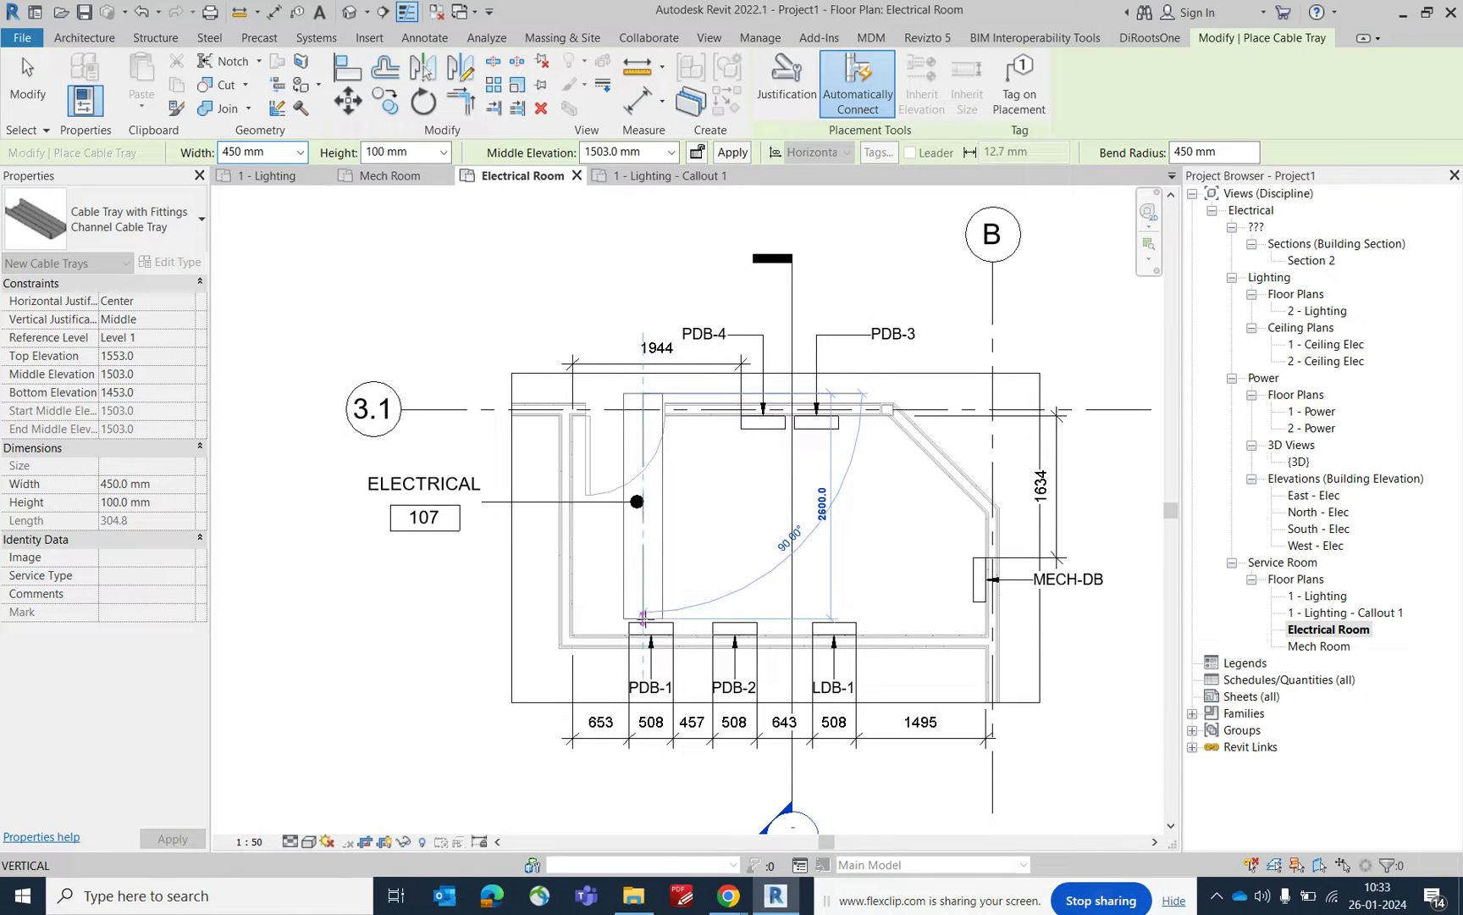
left_click(642, 617)
key("Escape")
key("Escape")
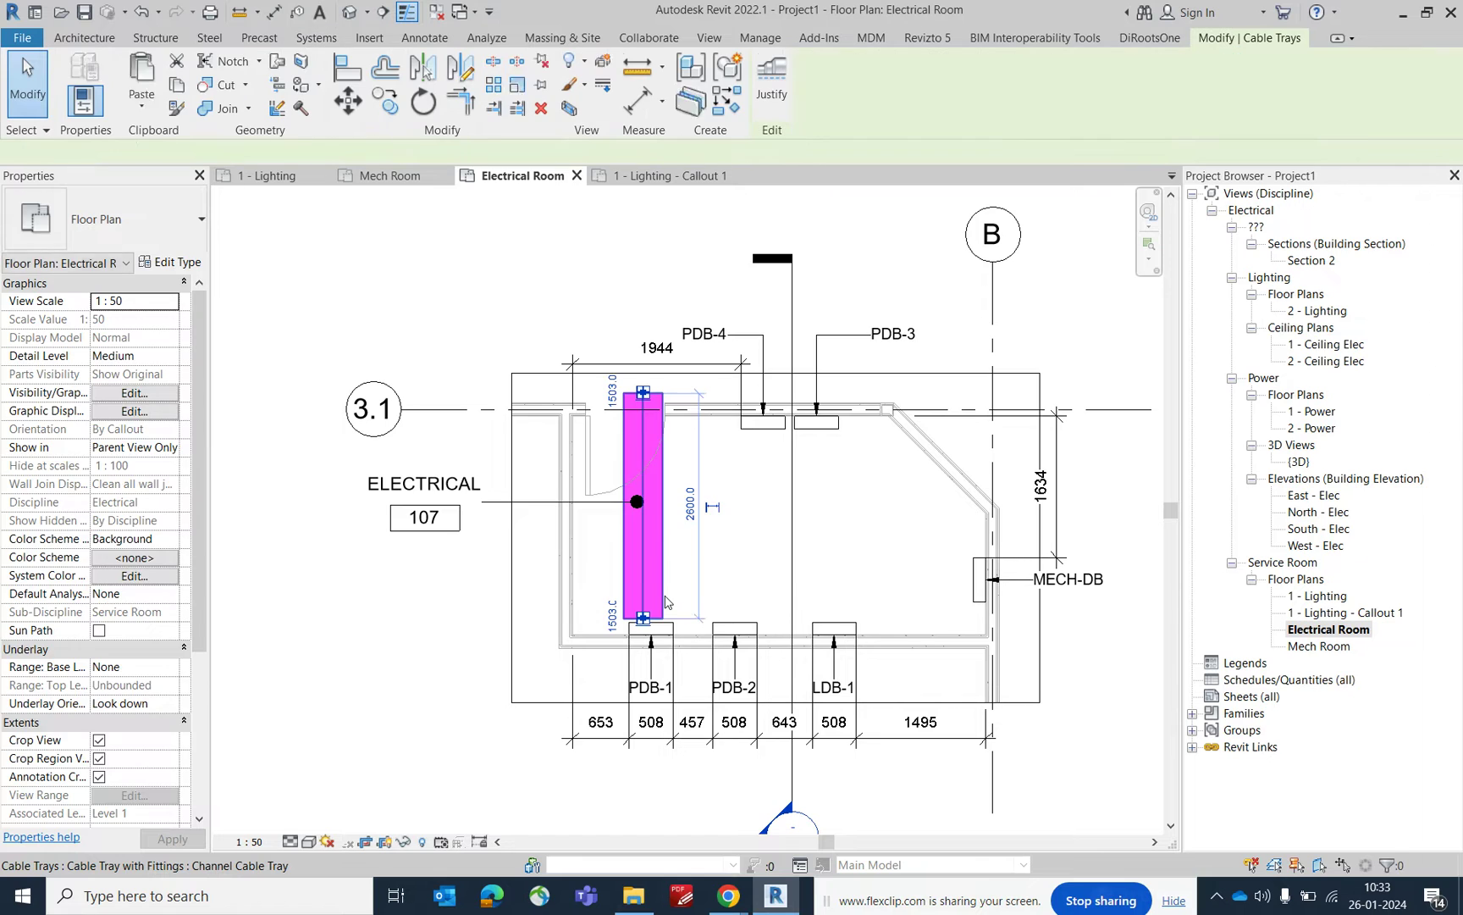
left_click(662, 596)
key("Escape")
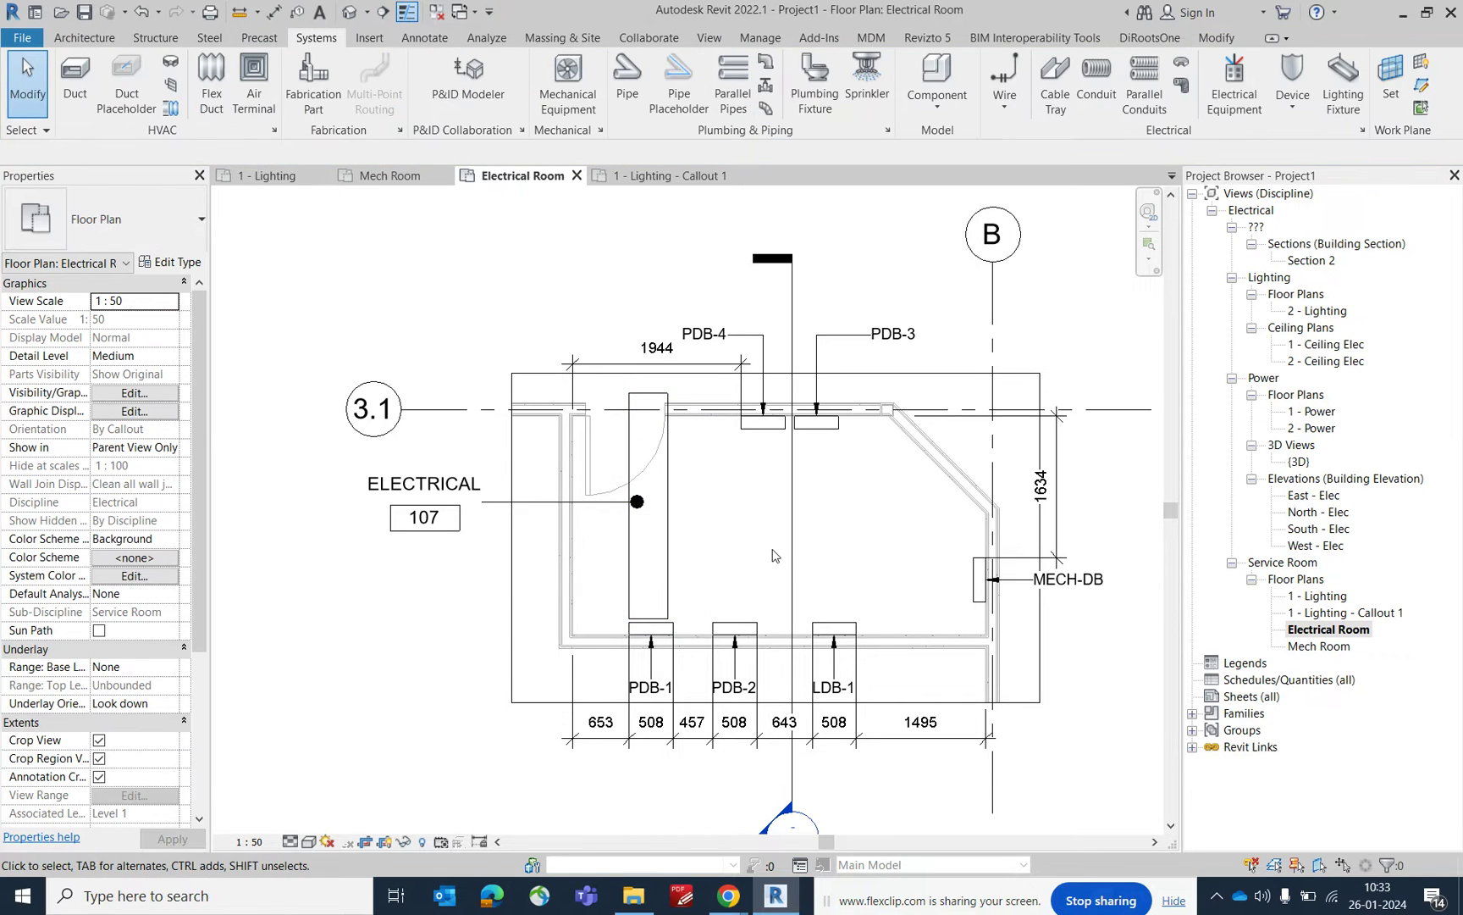
Set the Electrical Room view's detail level to Fine
left_click(791, 556)
left_click(308, 841)
left_click(315, 823)
left_click(735, 541)
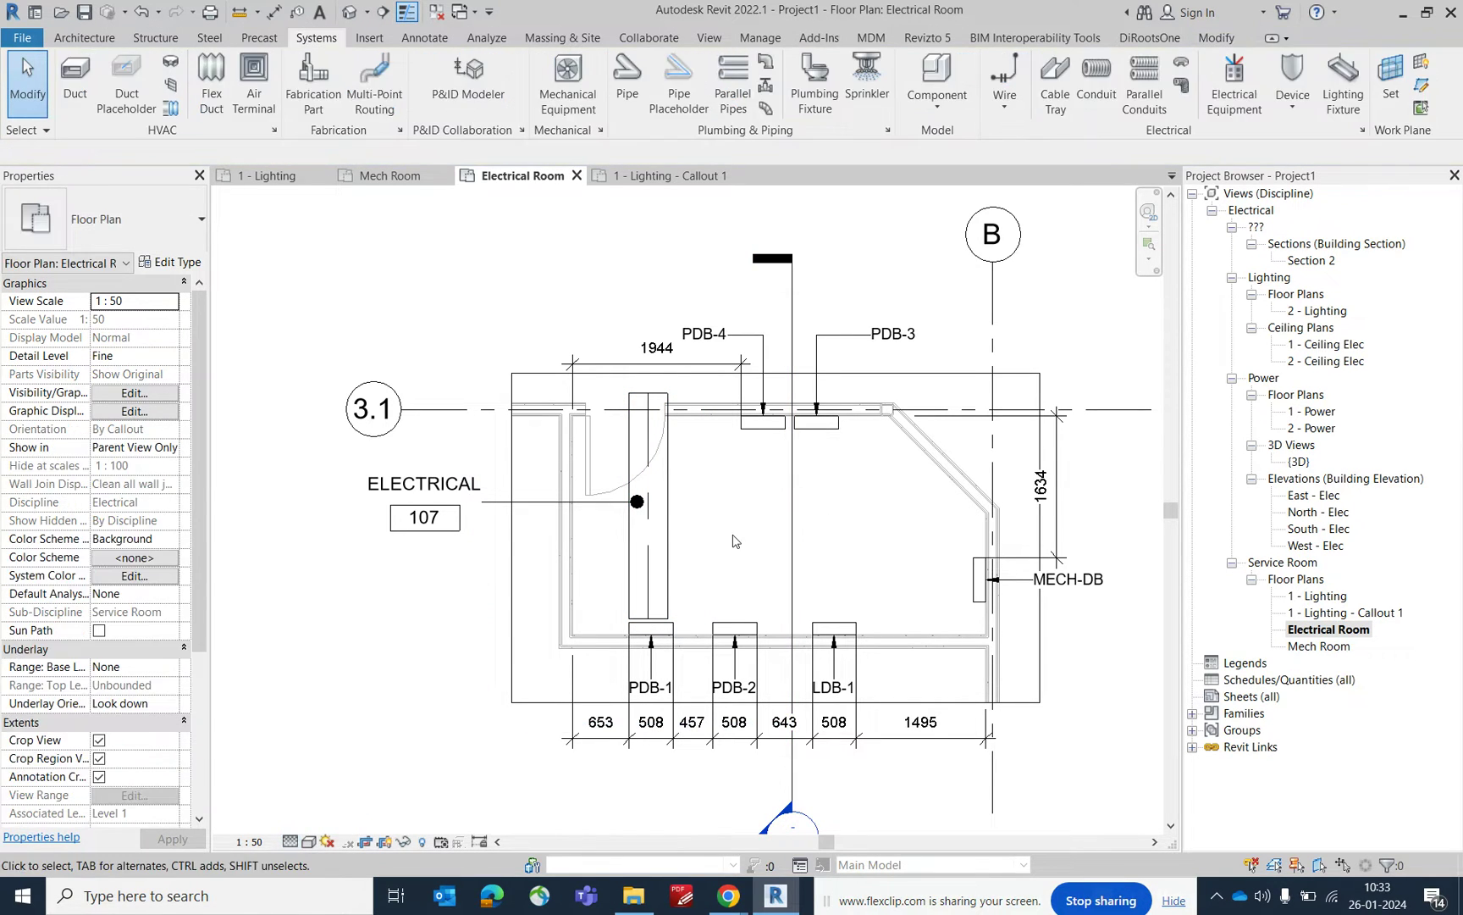
Move the section line left to just beside the cable tray and open its section view
left_click(792, 559)
left_click_drag(791, 502, 680, 510)
right_click(680, 511)
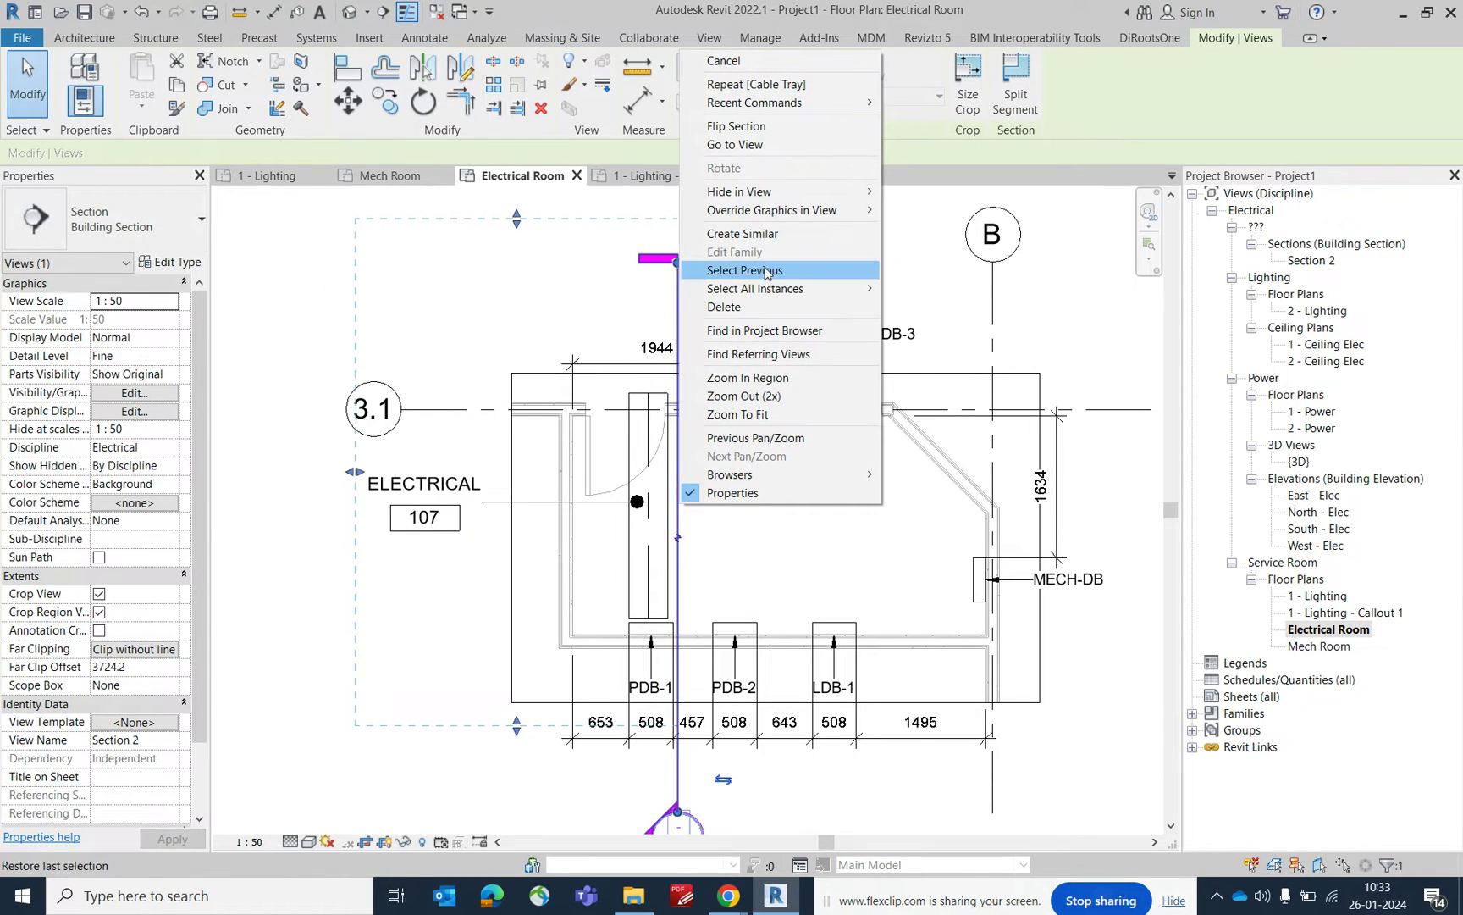
left_click(753, 146)
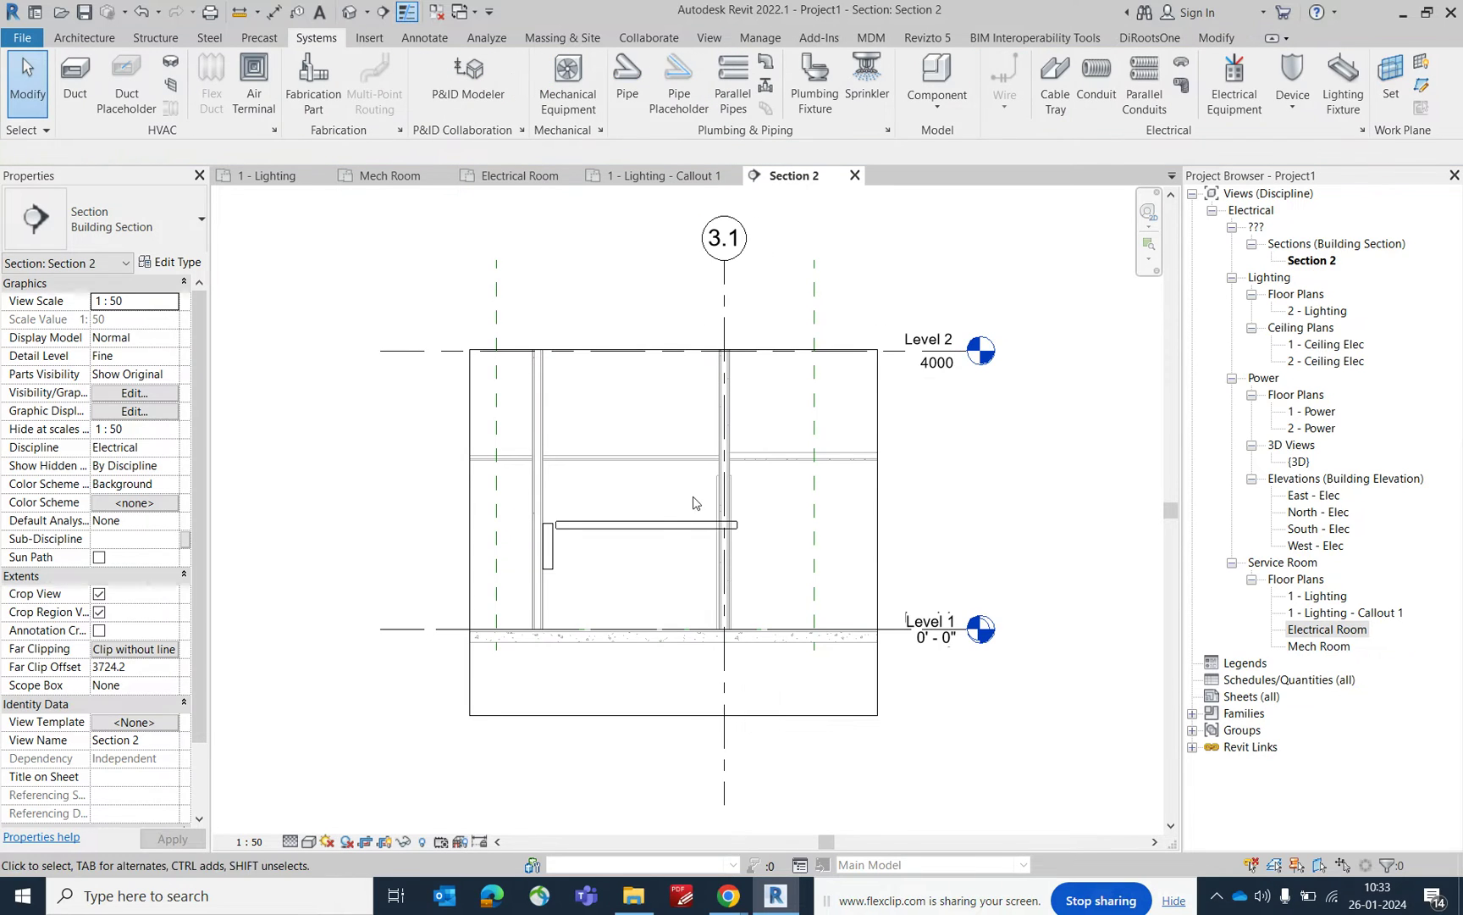
Raise the horizontal cable tray in the section and set its middle elevation to 3450 mm
scroll(621, 512, "up", 2)
left_click(662, 527)
left_click_drag(620, 518, 619, 341)
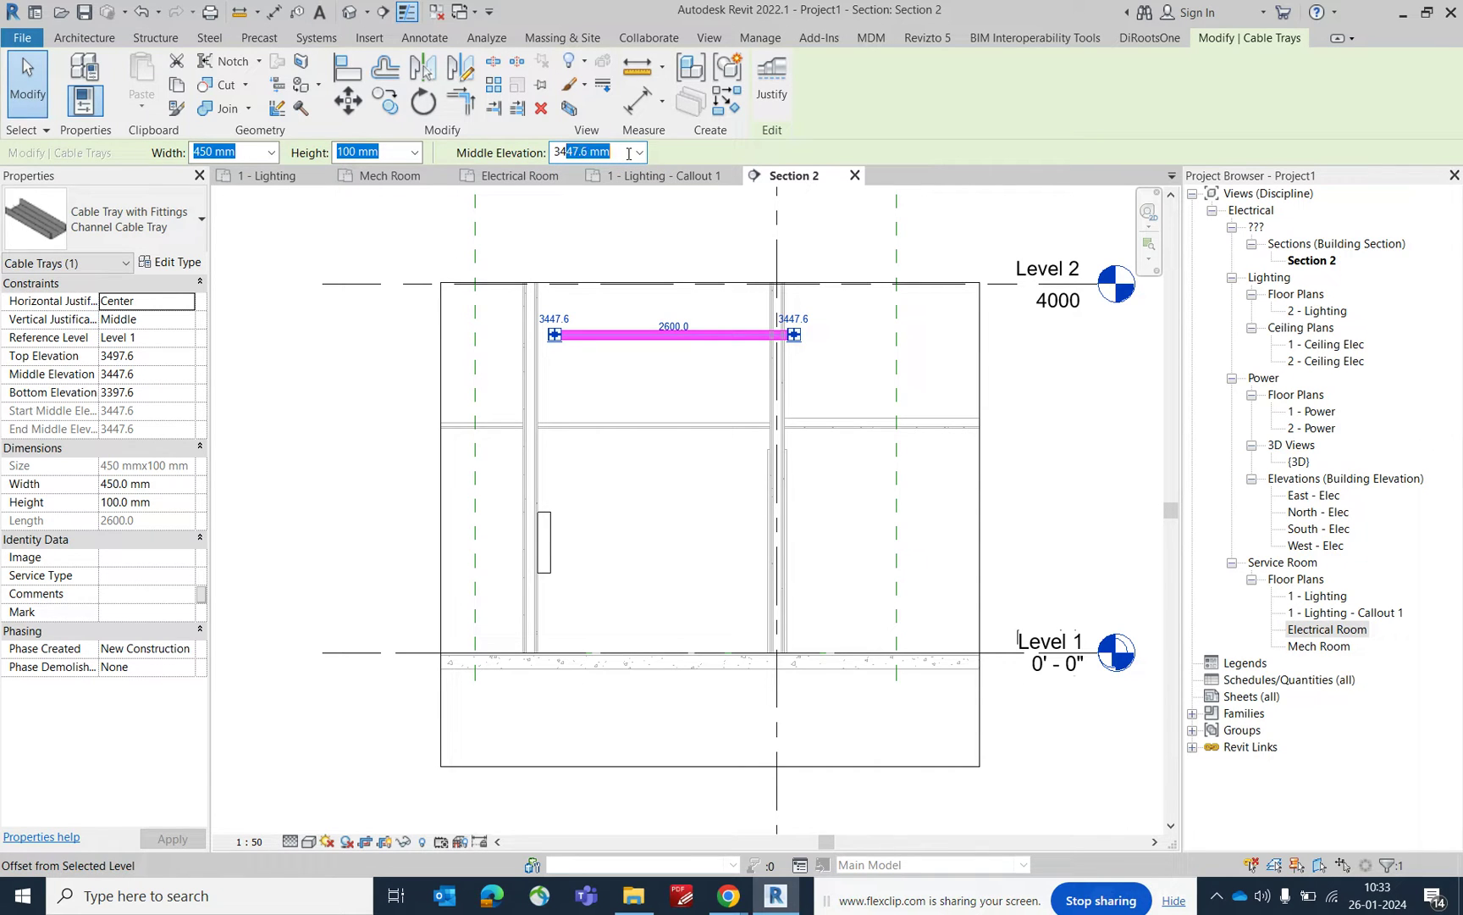
type("0")
key("Return")
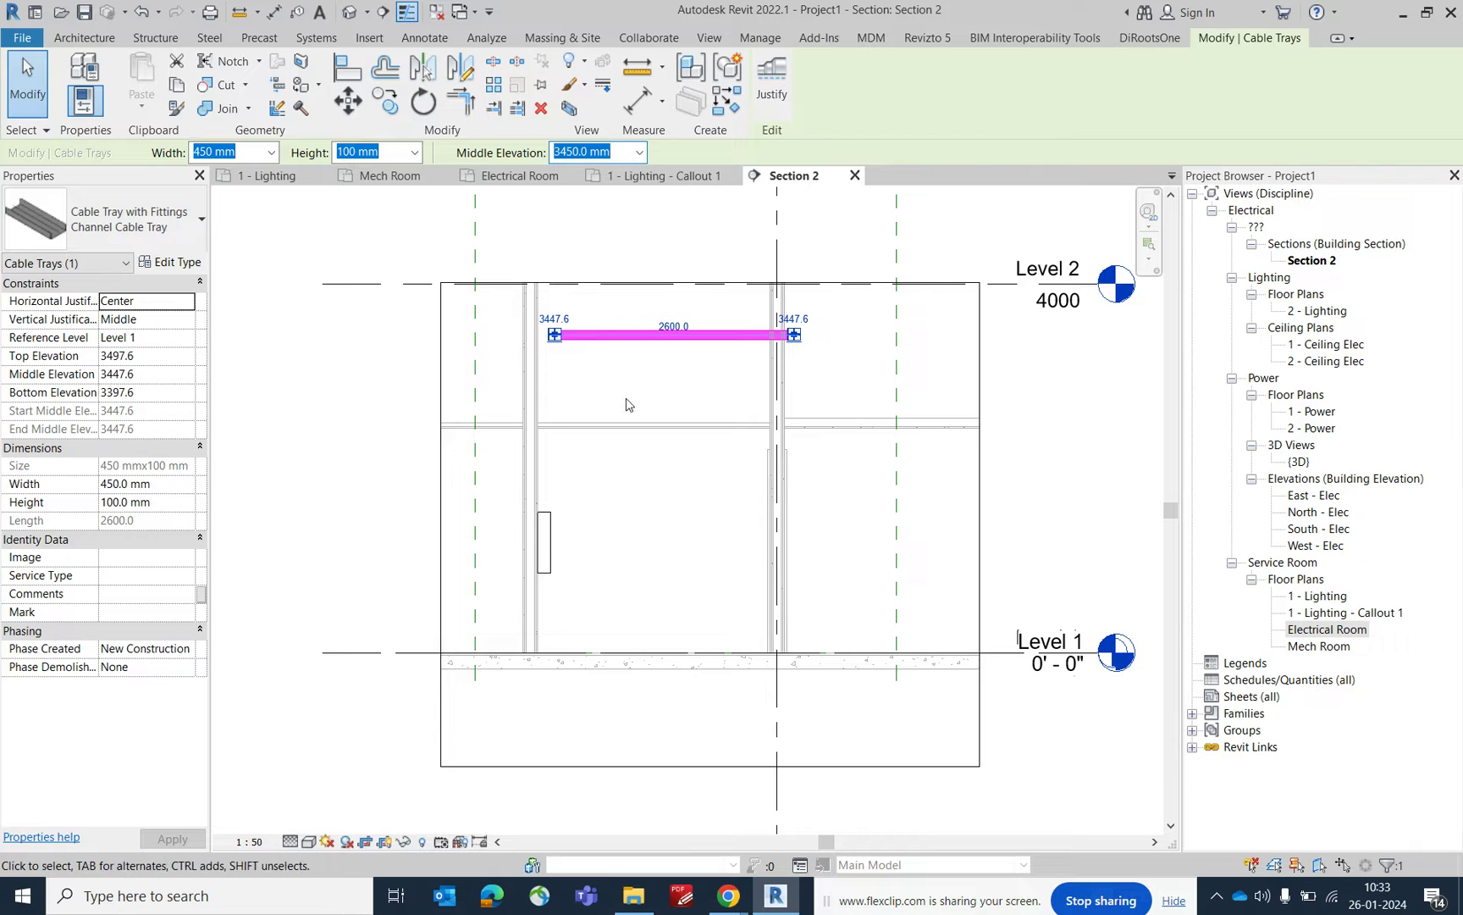
left_click(648, 394)
Draw a cable tray from the horizontal tray's left end 1900 mm straight down to the top of the panelboard
left_click(567, 339)
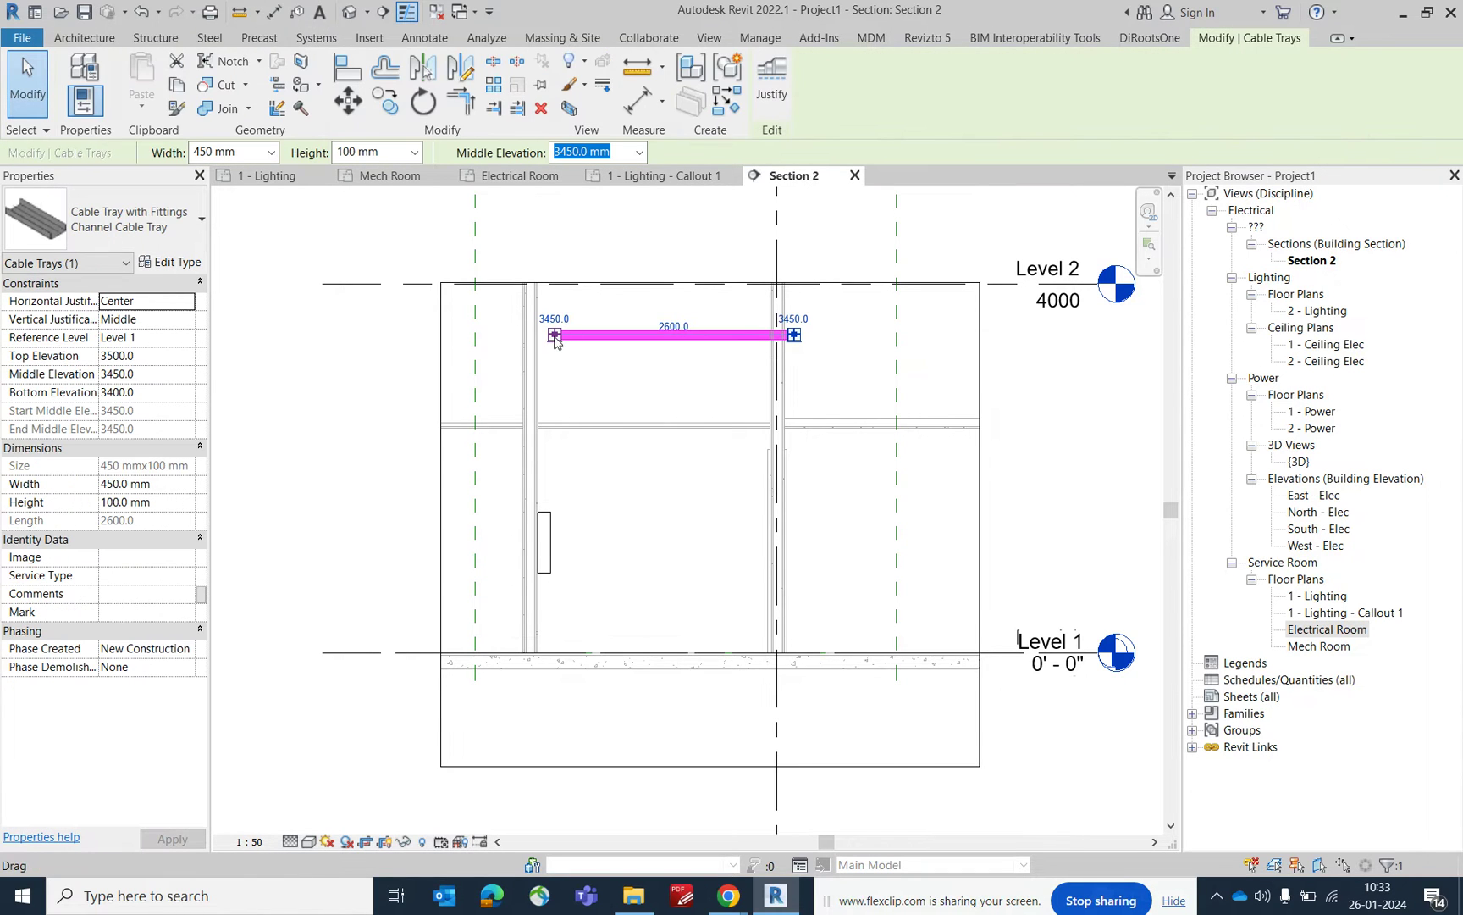
right_click(555, 337)
left_click(613, 419)
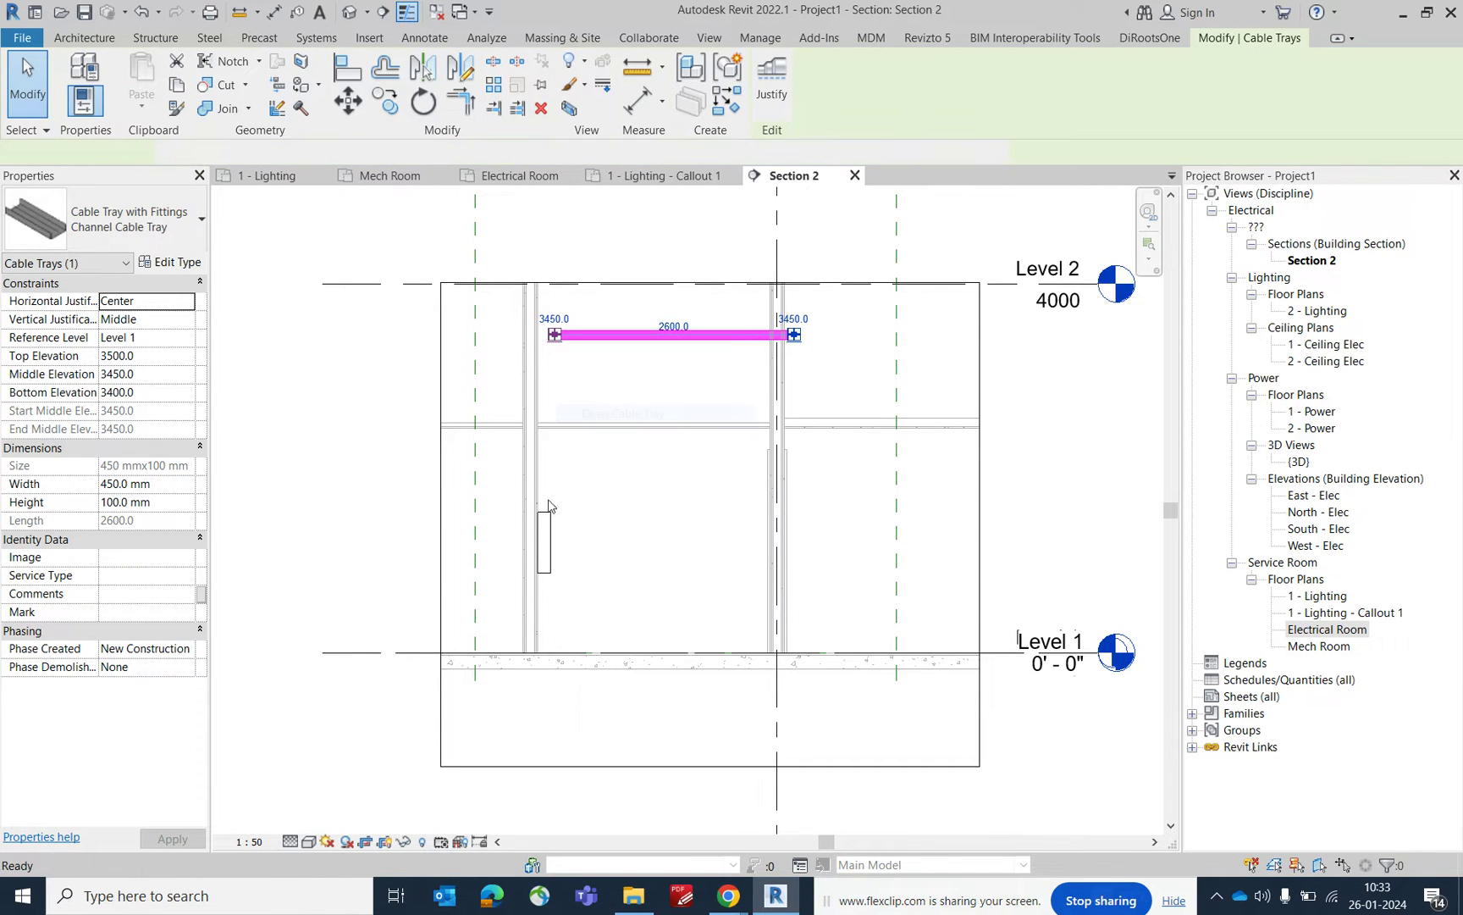
scroll(557, 508, "up", 4)
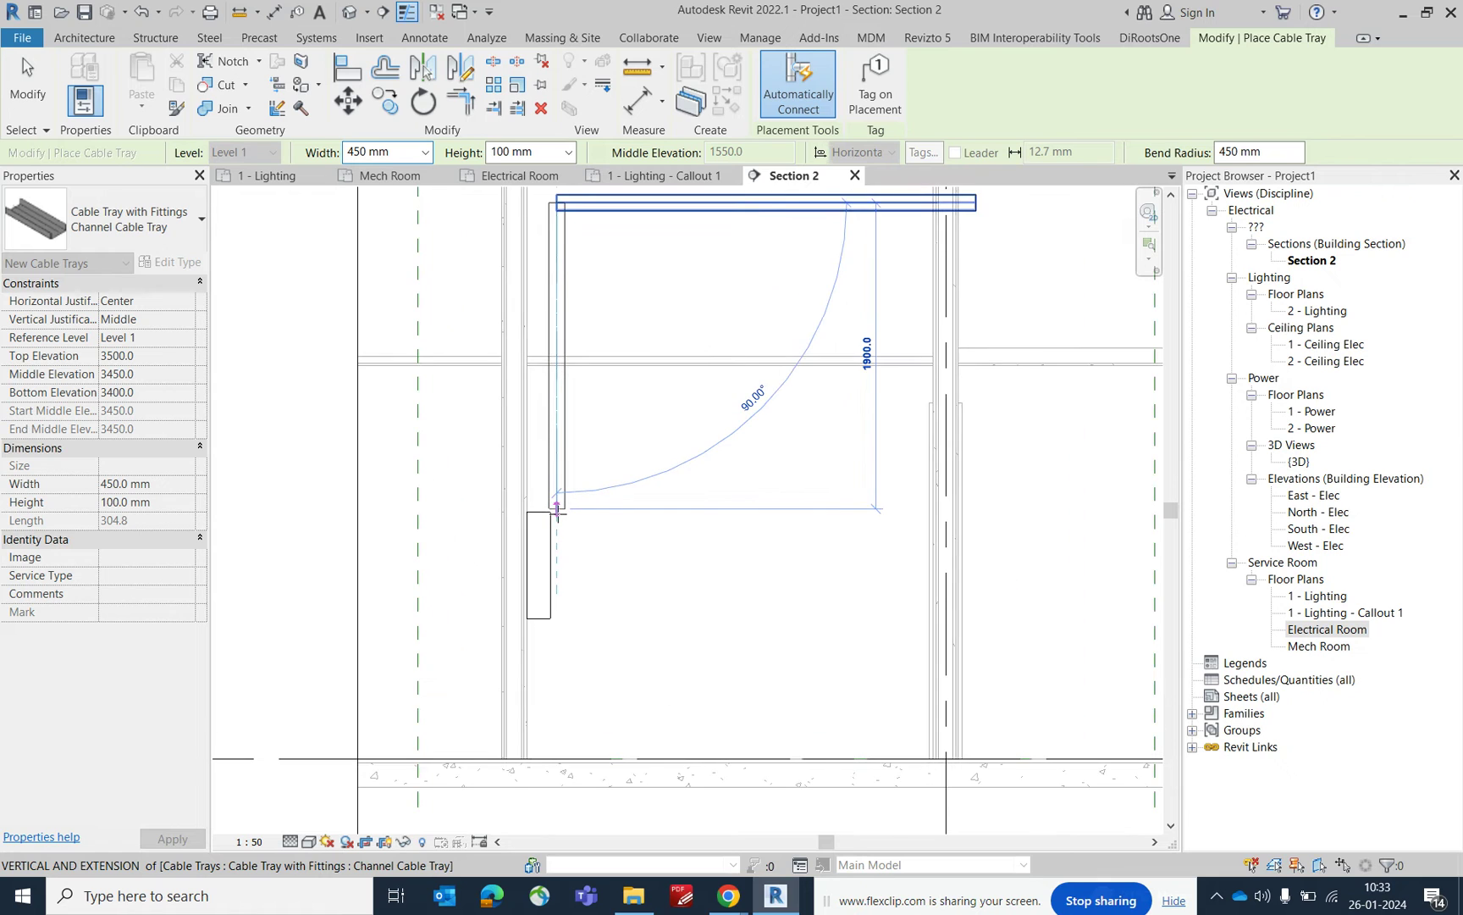
left_click(557, 508)
key("Escape")
key("Escape")
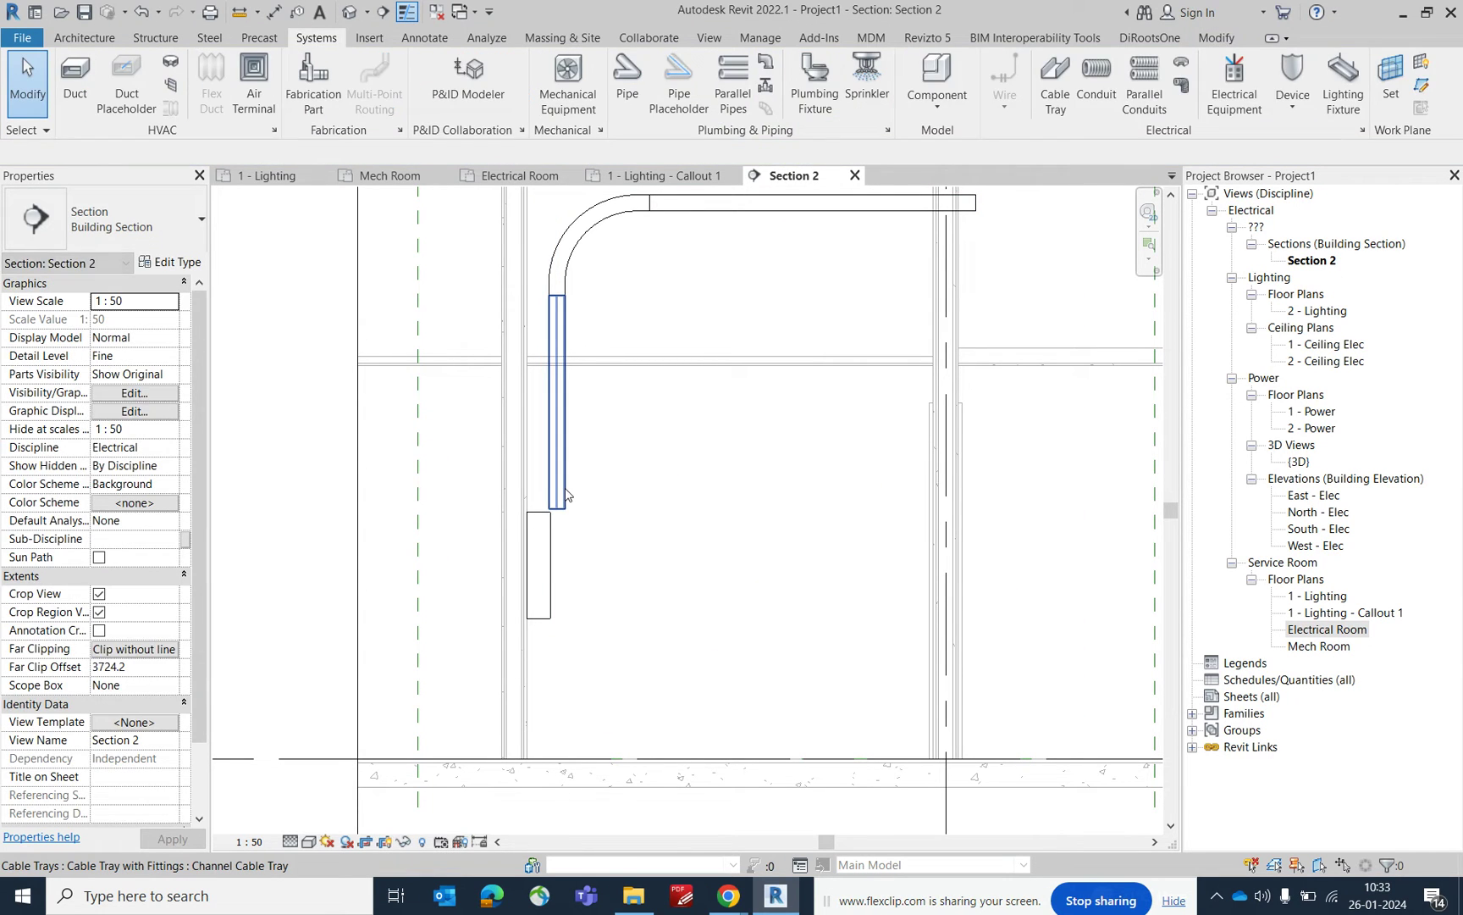
Nudge the vertical cable tray left so that it lines up over the panelboard
left_click(562, 489)
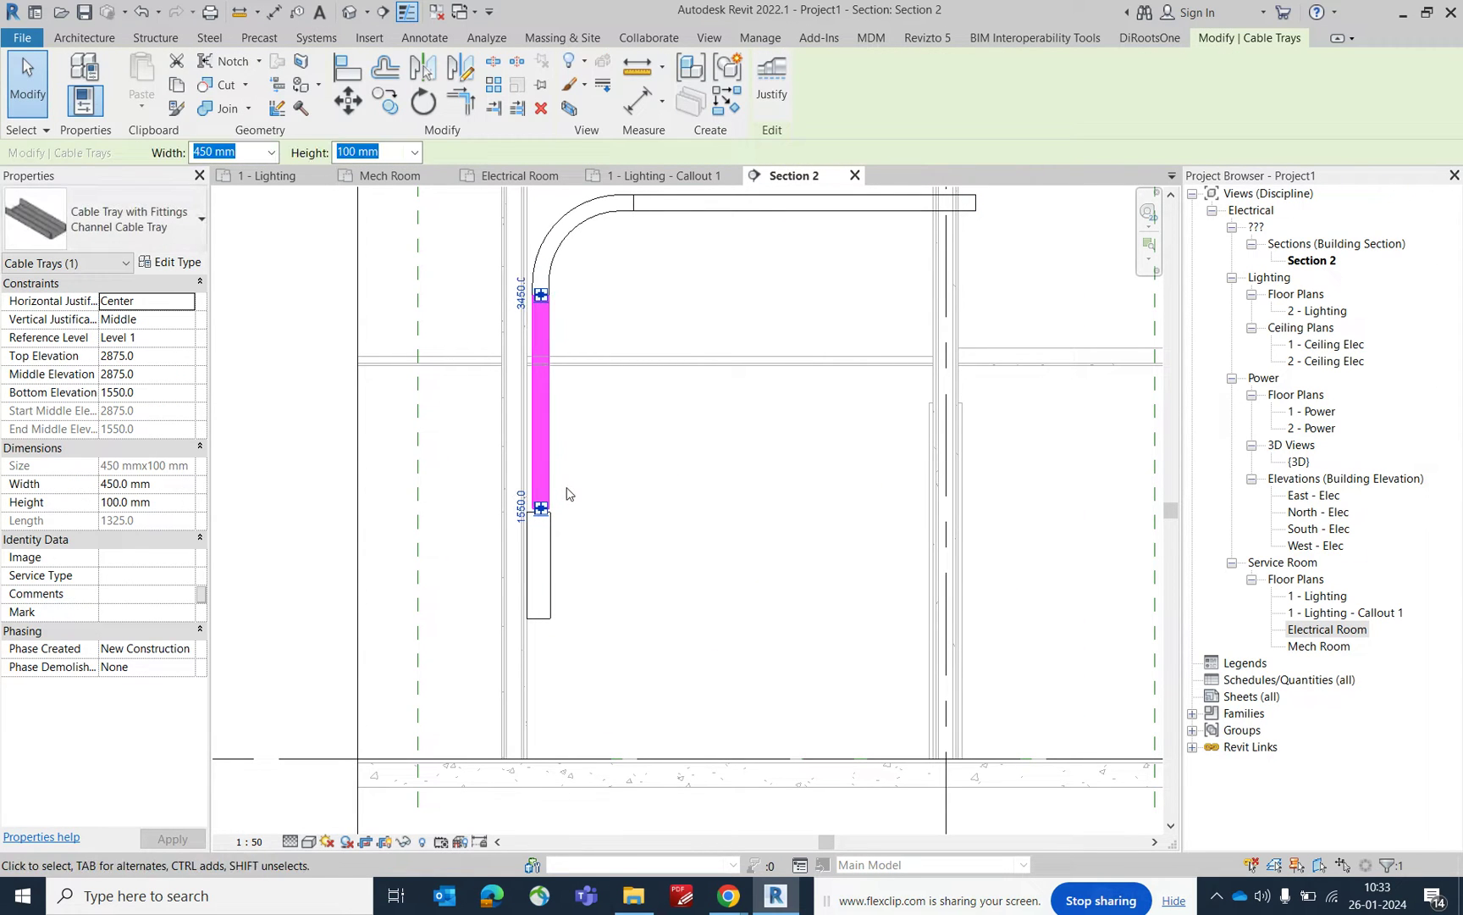
scroll(644, 457, "down", 4)
key("Escape")
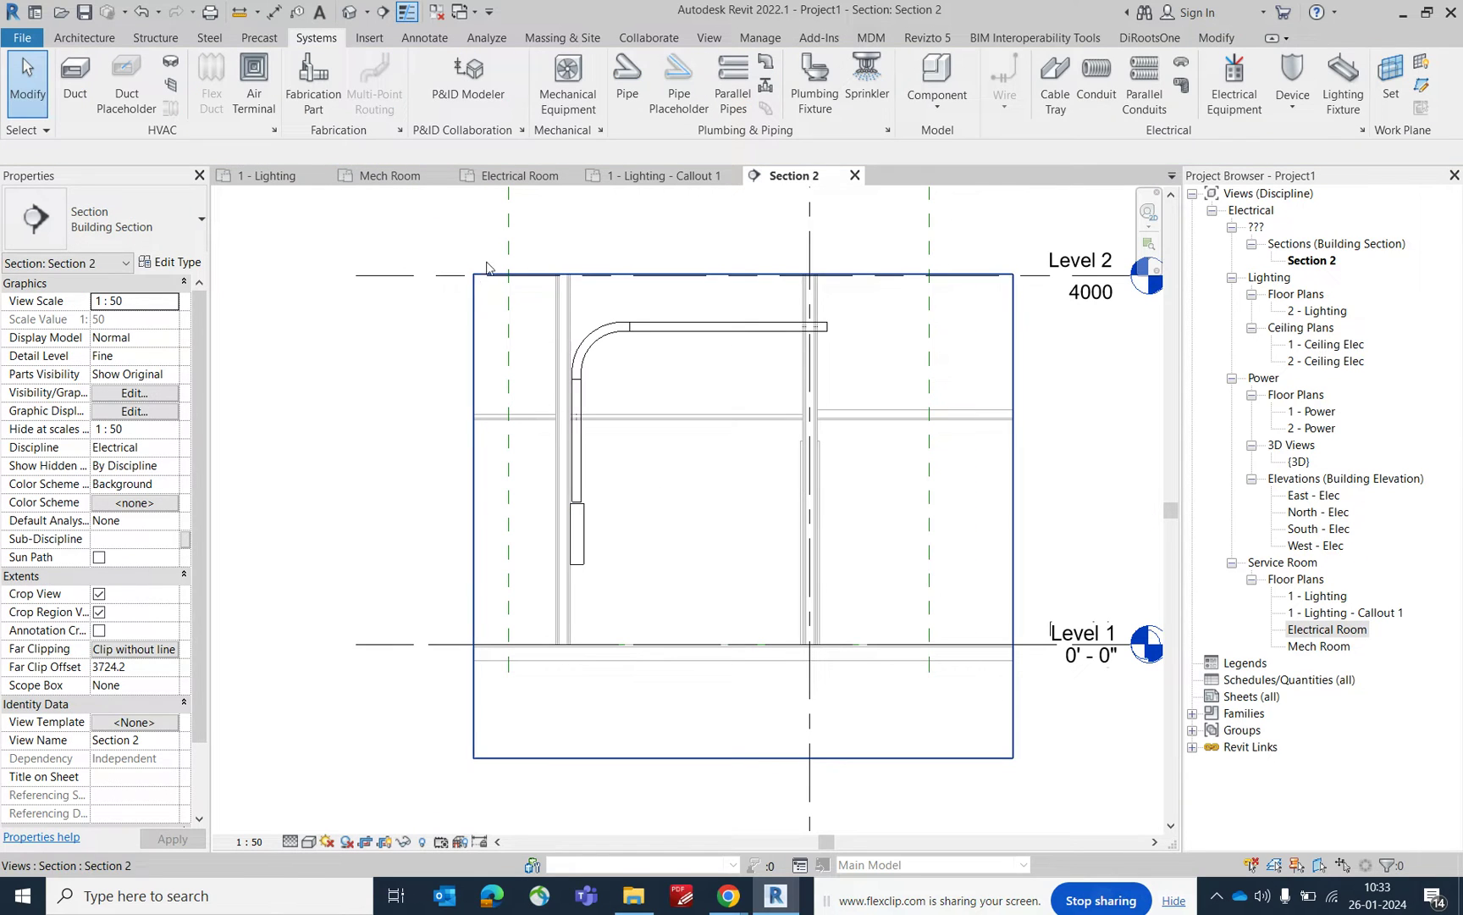
Select the cable tray run with its panelboard and isolate them in the 3D view with a selection box
left_click_drag(771, 573, 873, 646)
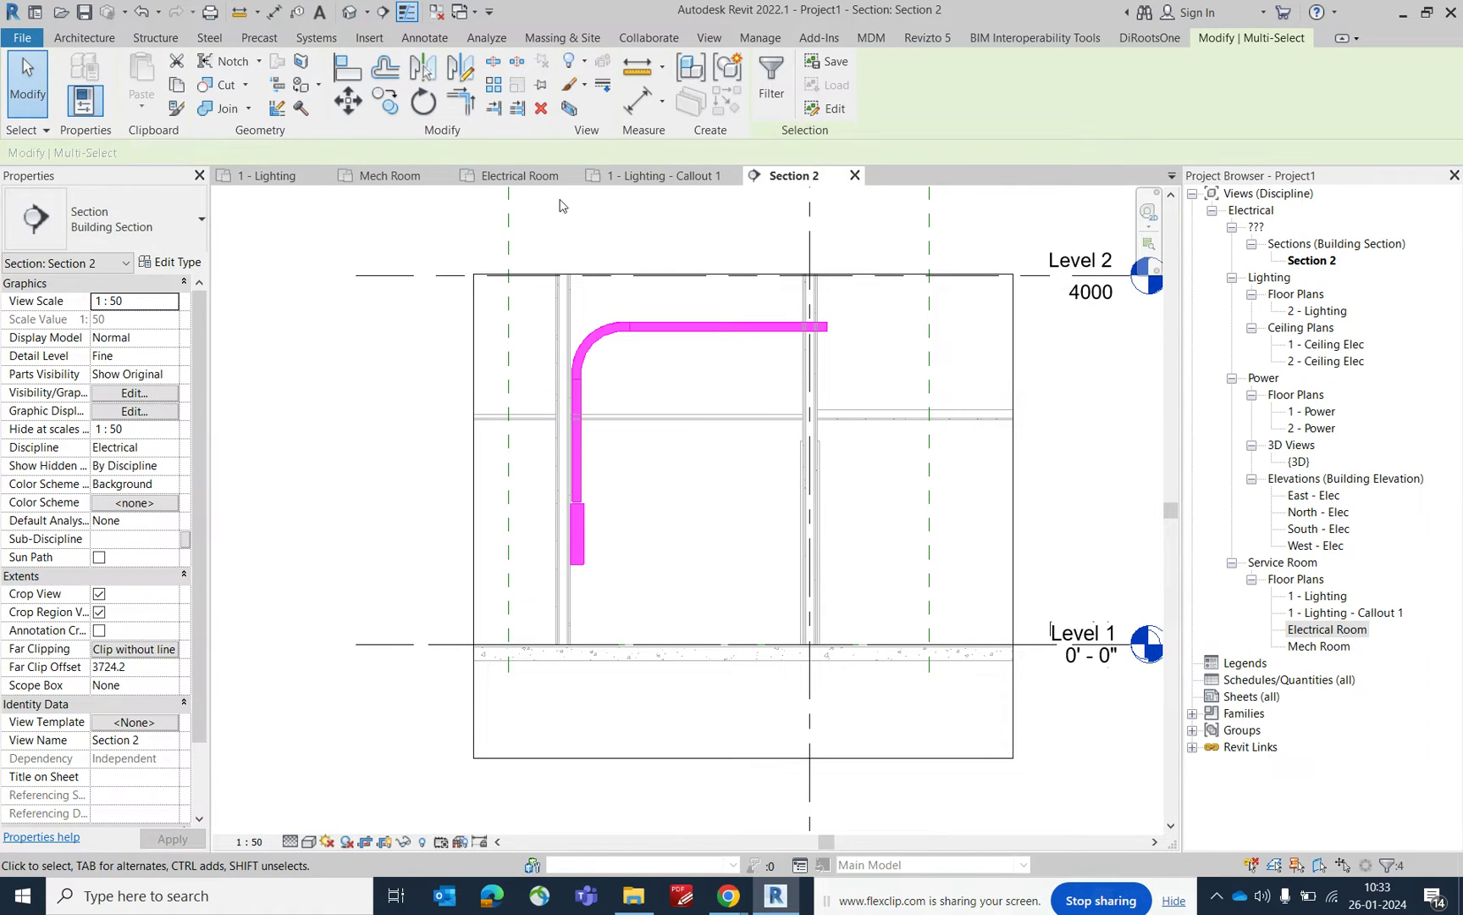
left_click(569, 107)
left_click(660, 525)
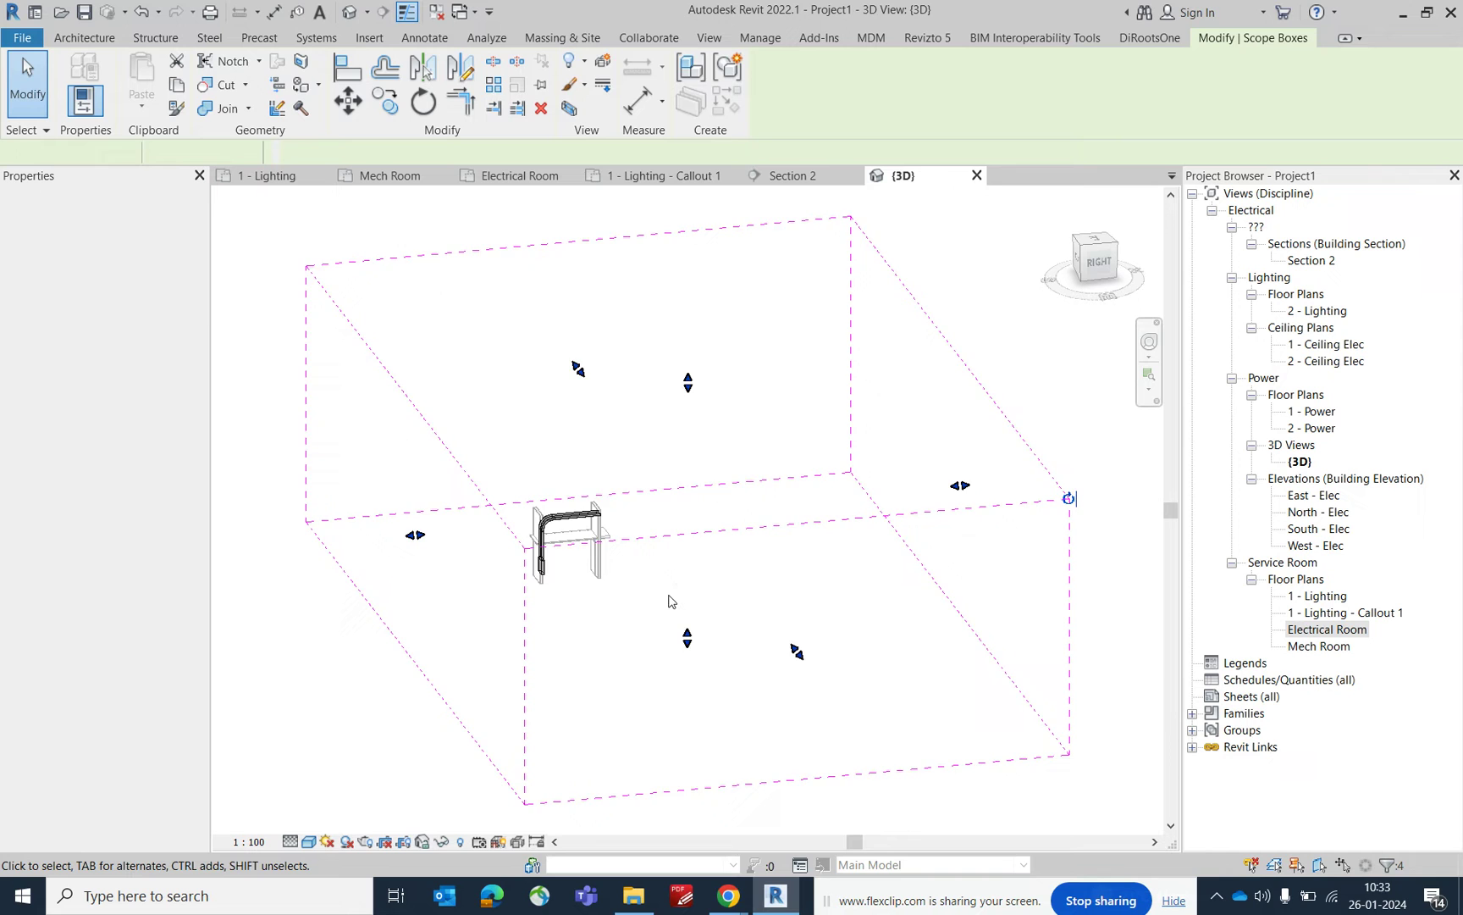
left_click(678, 597)
Turn off the Scope Boxes annotation category in the 3D view's visibility overrides
key("v")
key("v")
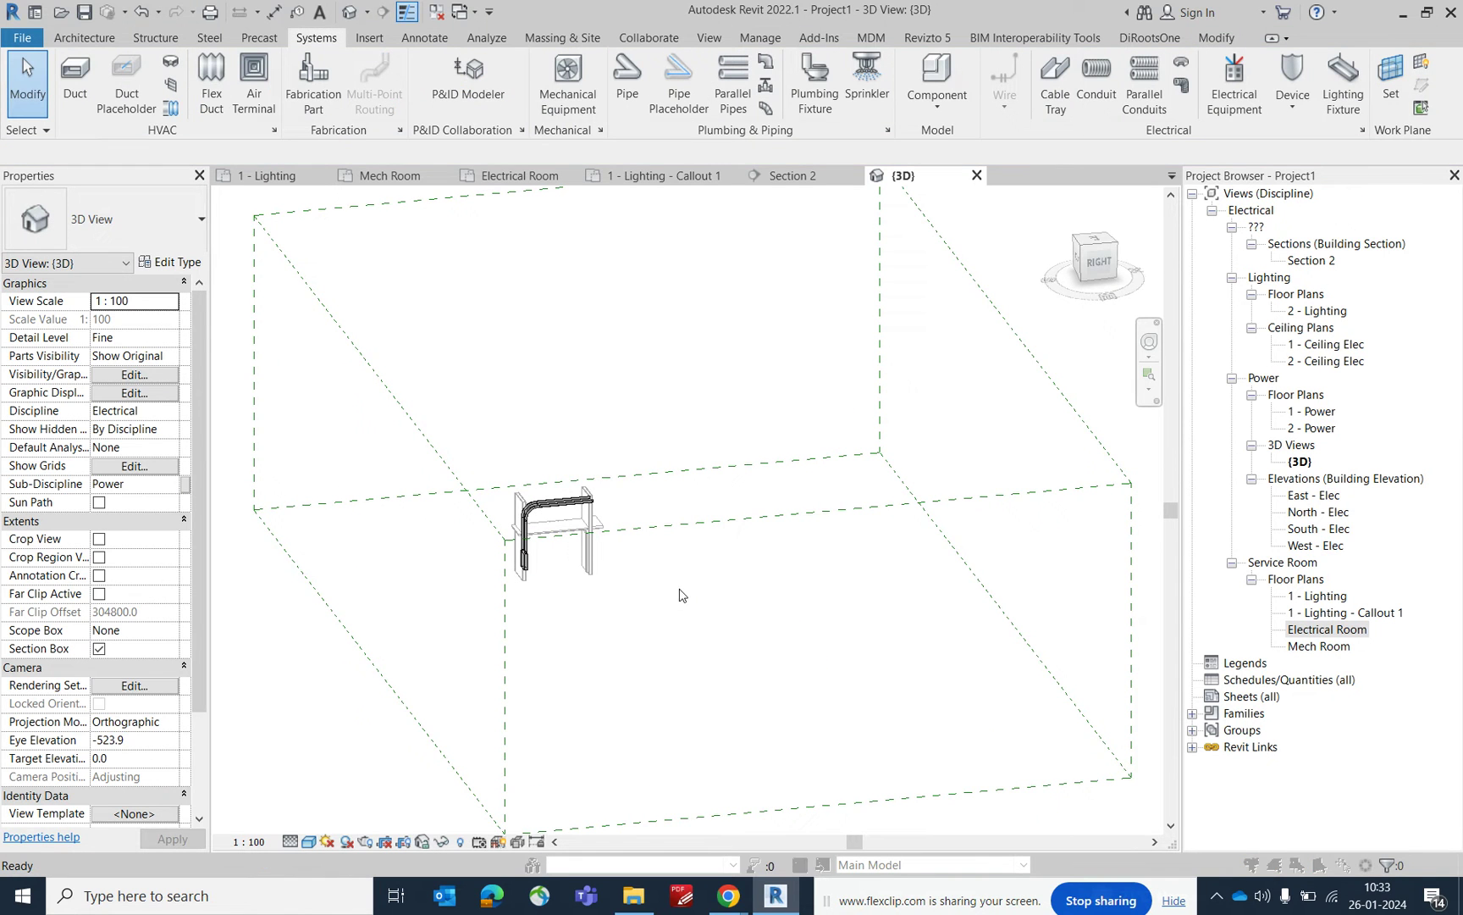
left_click(358, 161)
left_click(345, 379)
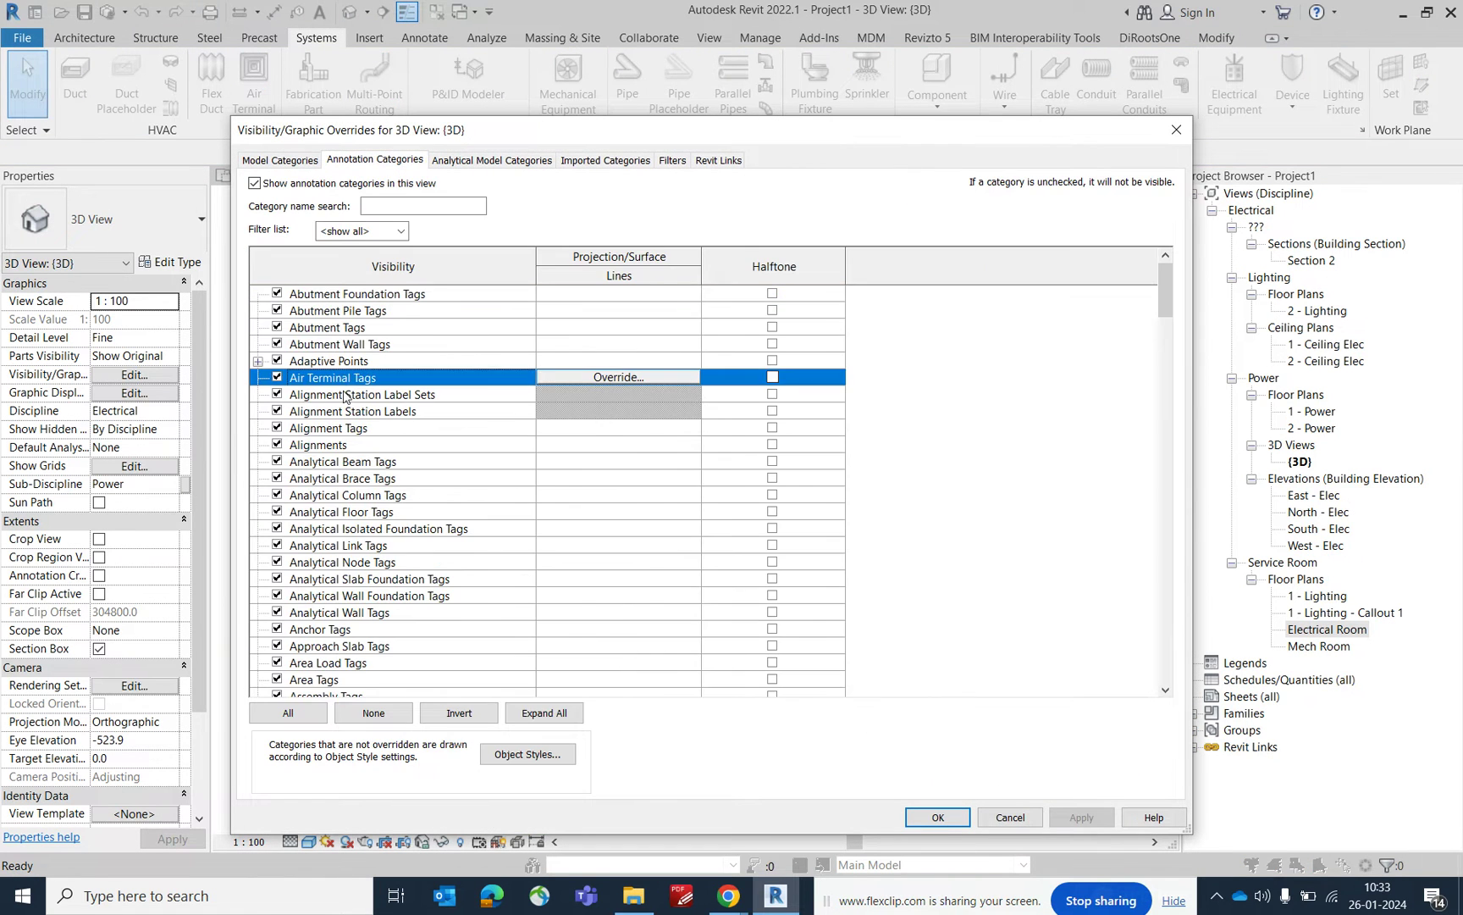
key("s")
scroll(349, 581, "down", 1)
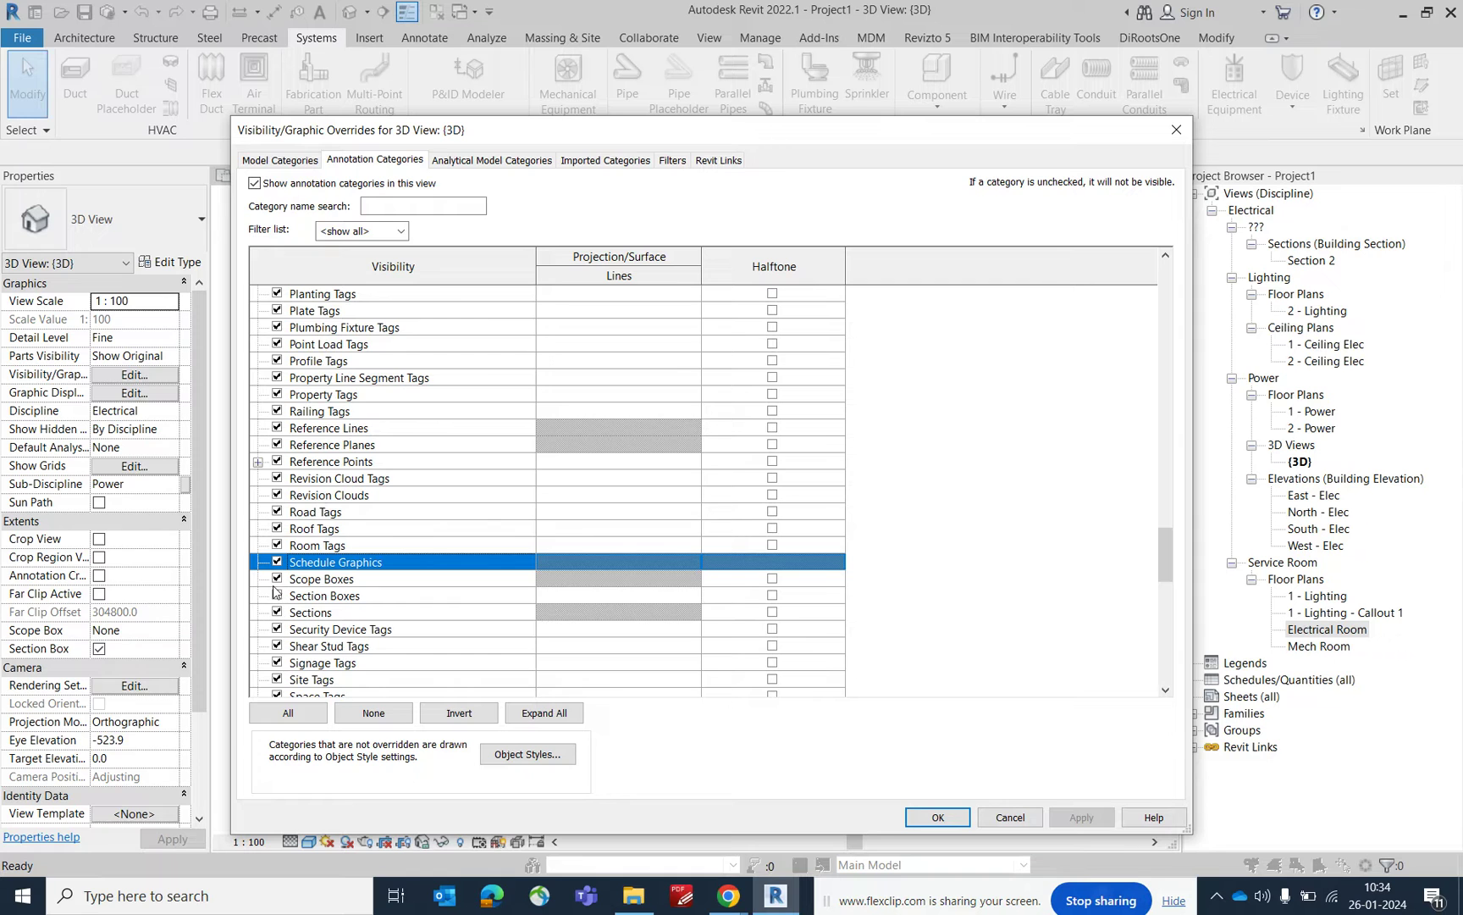
left_click(276, 579)
left_click(923, 815)
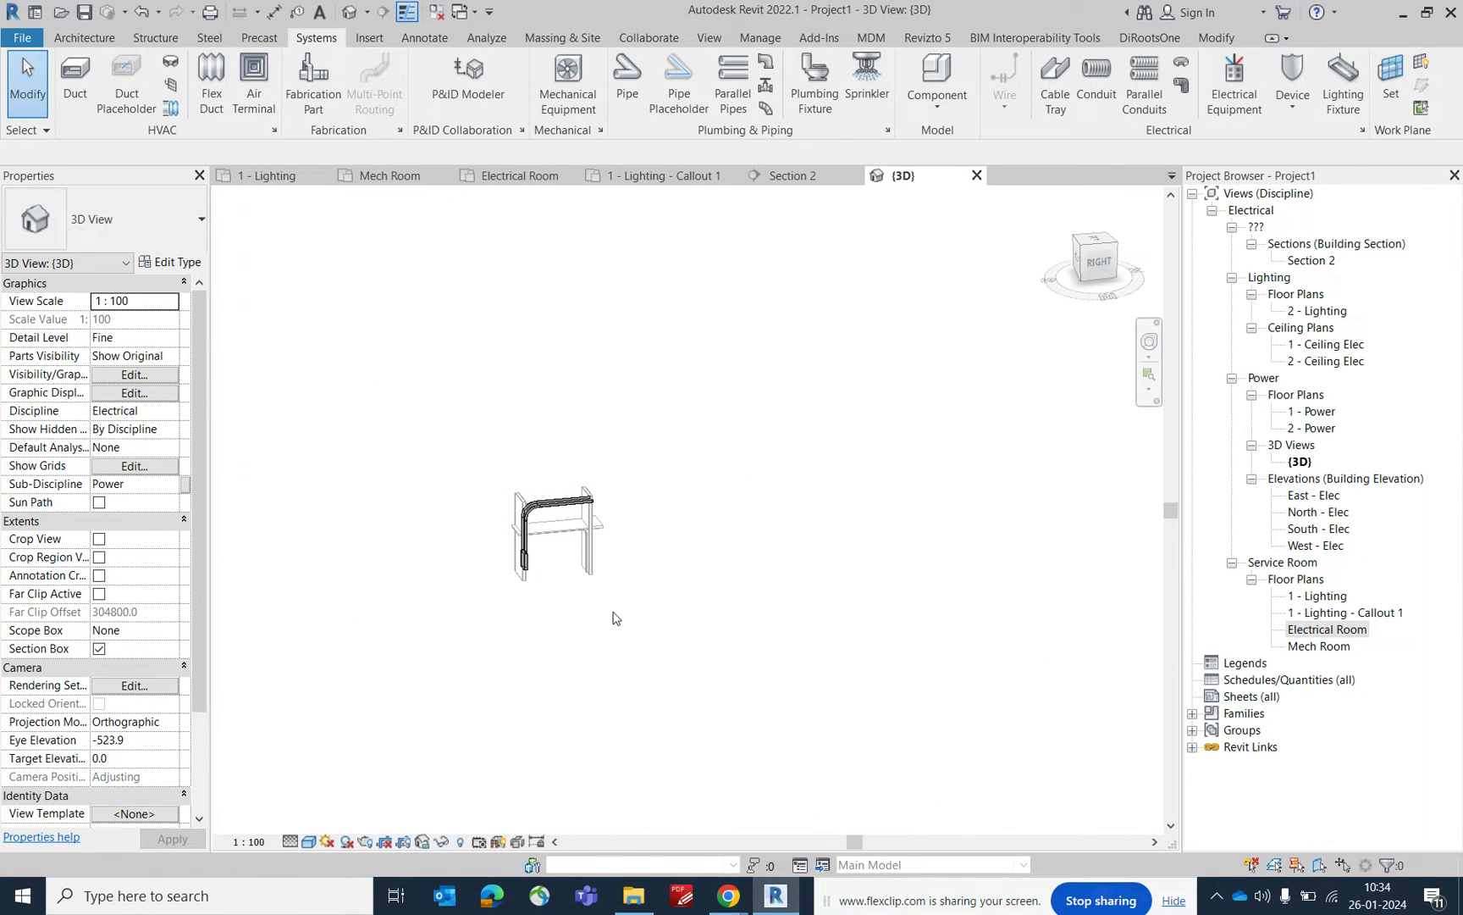
Make the Section Boxes annotation category visible in the 3D view's visibility overrides
middle_click_drag(584, 561, 739, 604, "shift")
scroll(739, 604, "down", 3)
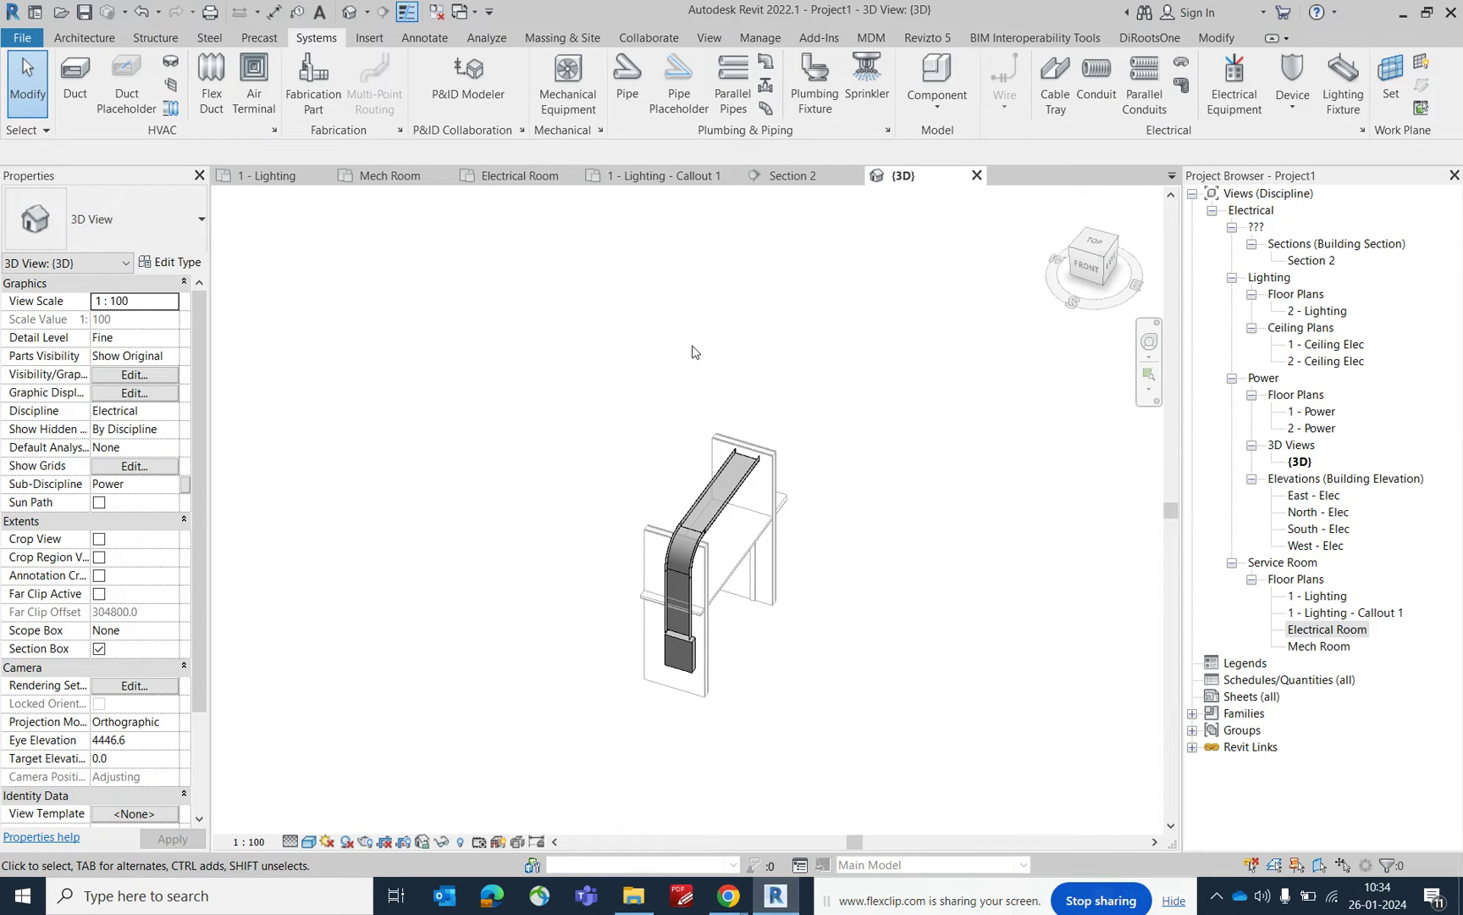
key("v")
key("g")
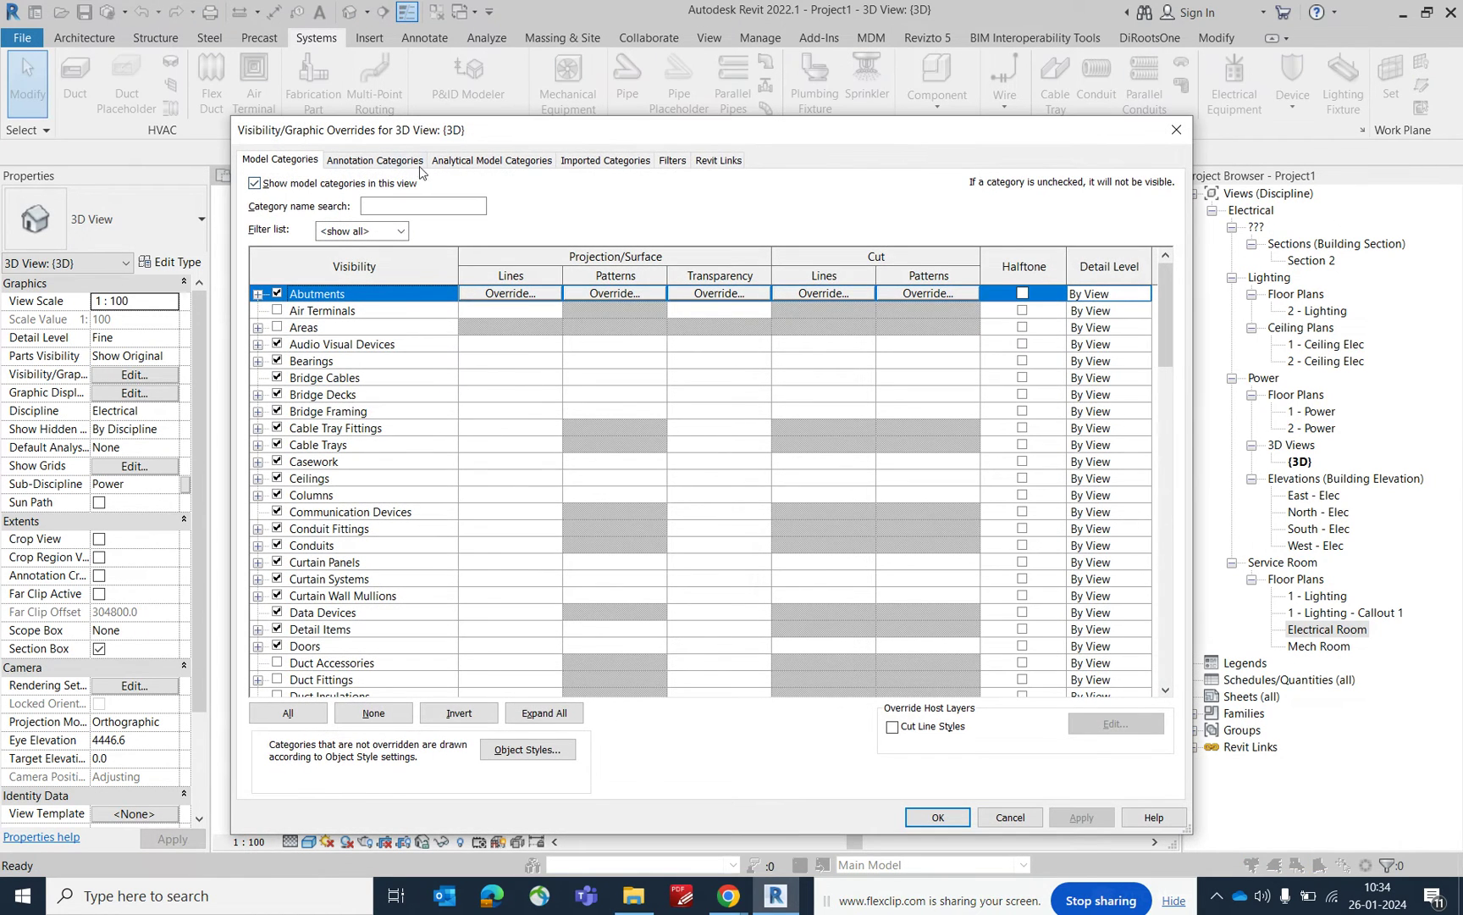
left_click(411, 161)
left_click(355, 484)
key("s")
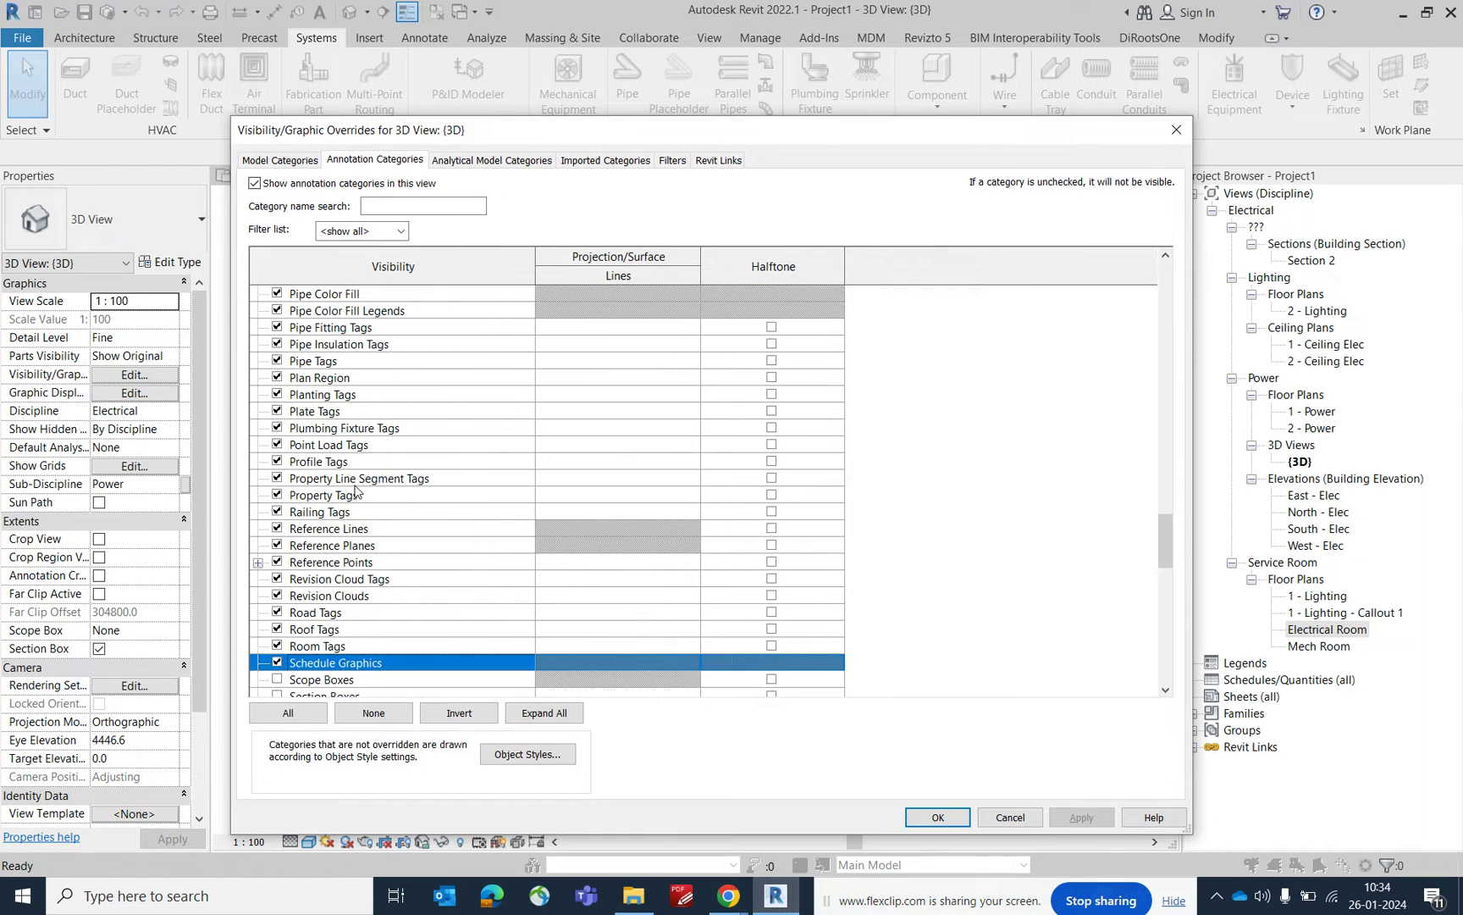
scroll(355, 500, "down", 2)
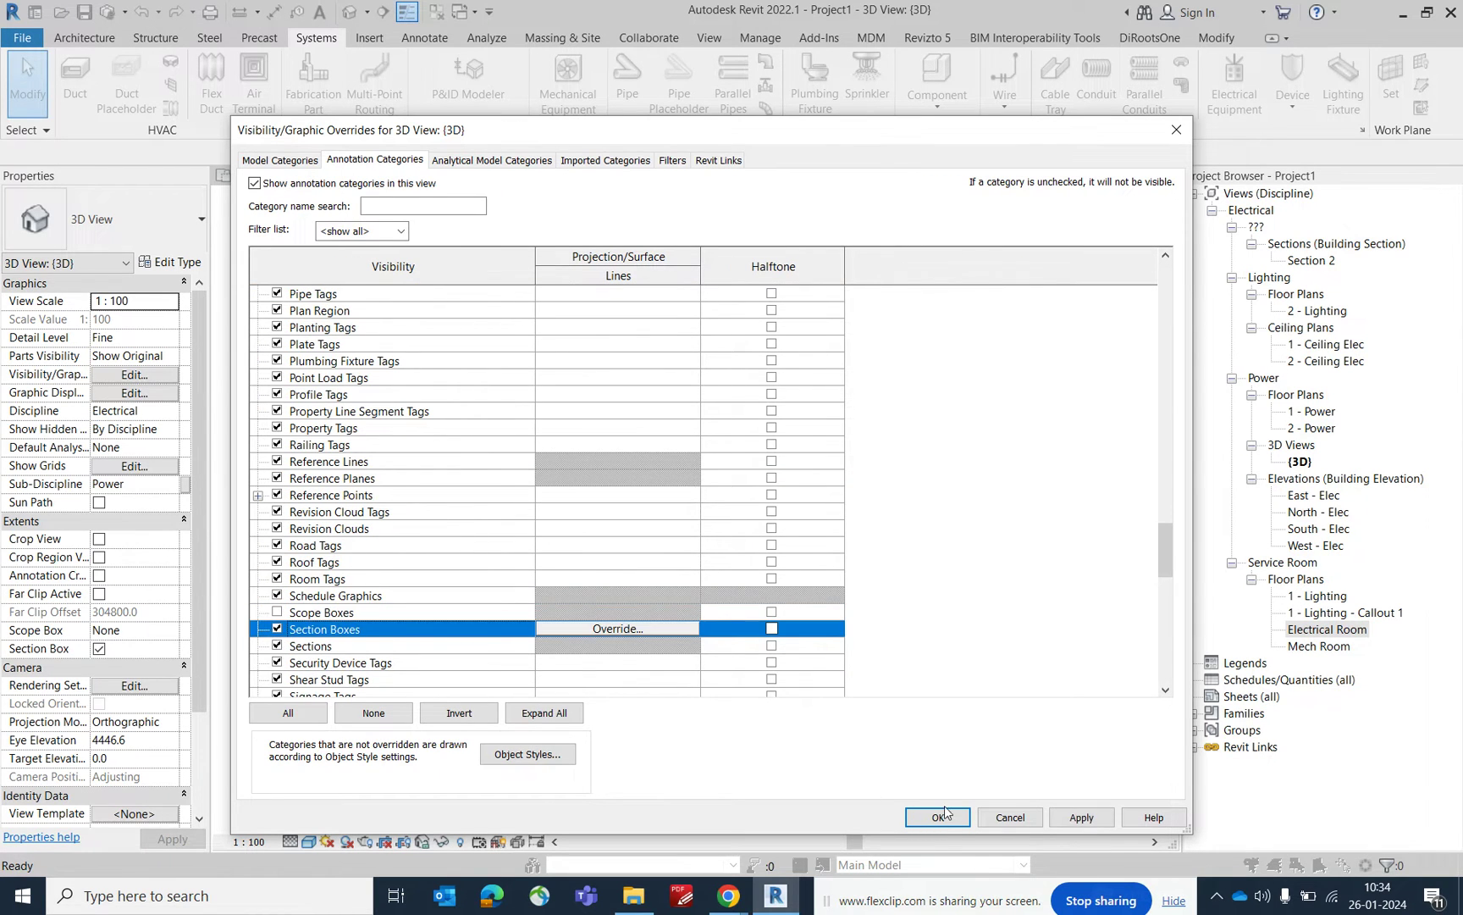
left_click(940, 816)
Stretch the section box outward on both long ends so that it encloses the whole Electrical Room and its panelboards
left_click(746, 572)
left_click_drag(742, 570, 933, 627)
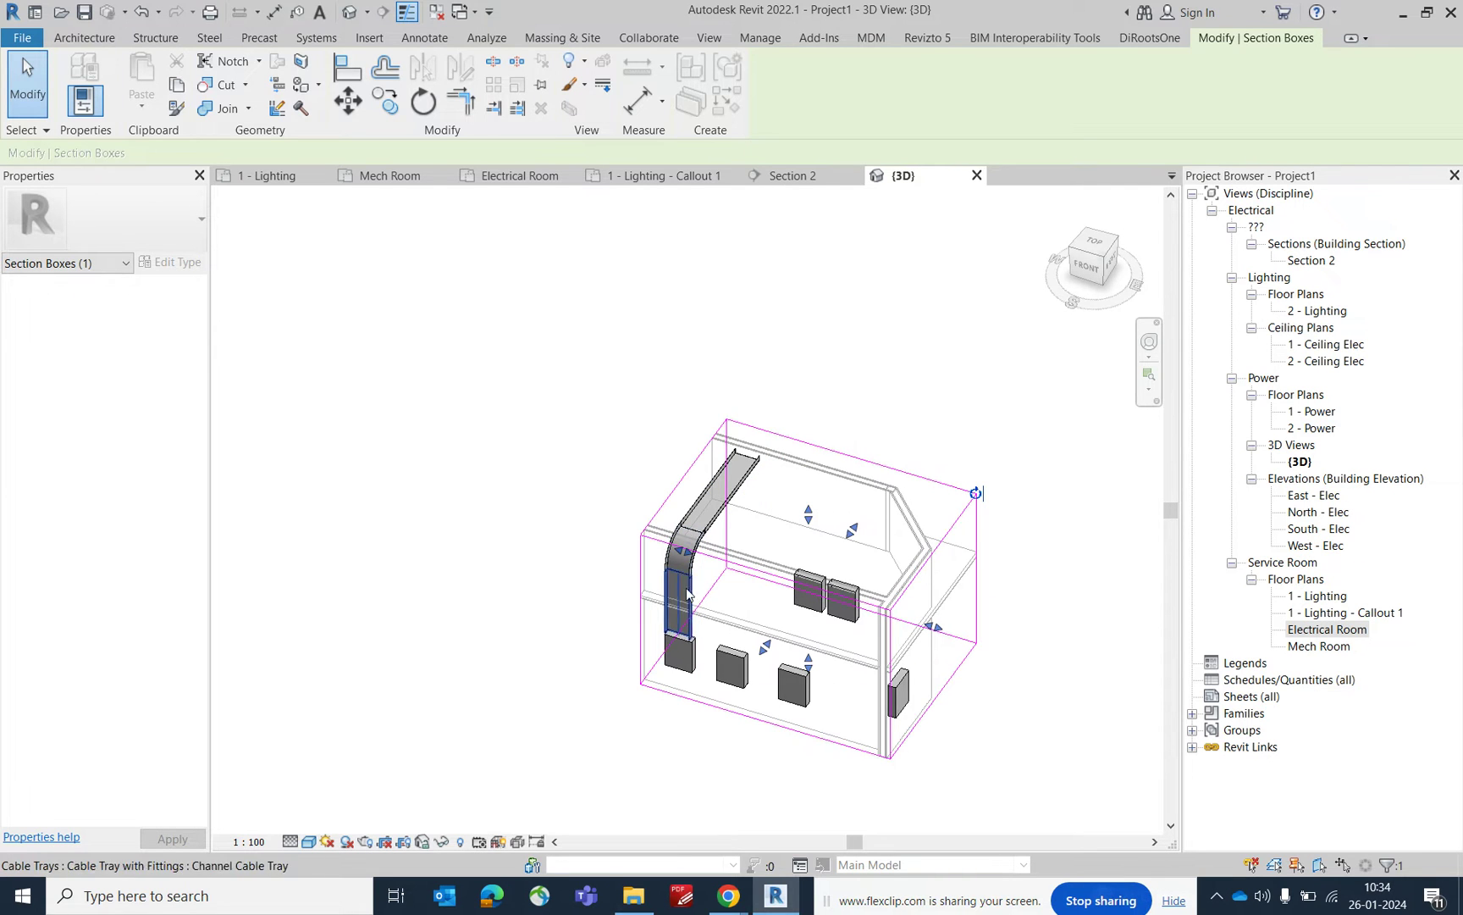
left_click_drag(682, 550, 467, 486)
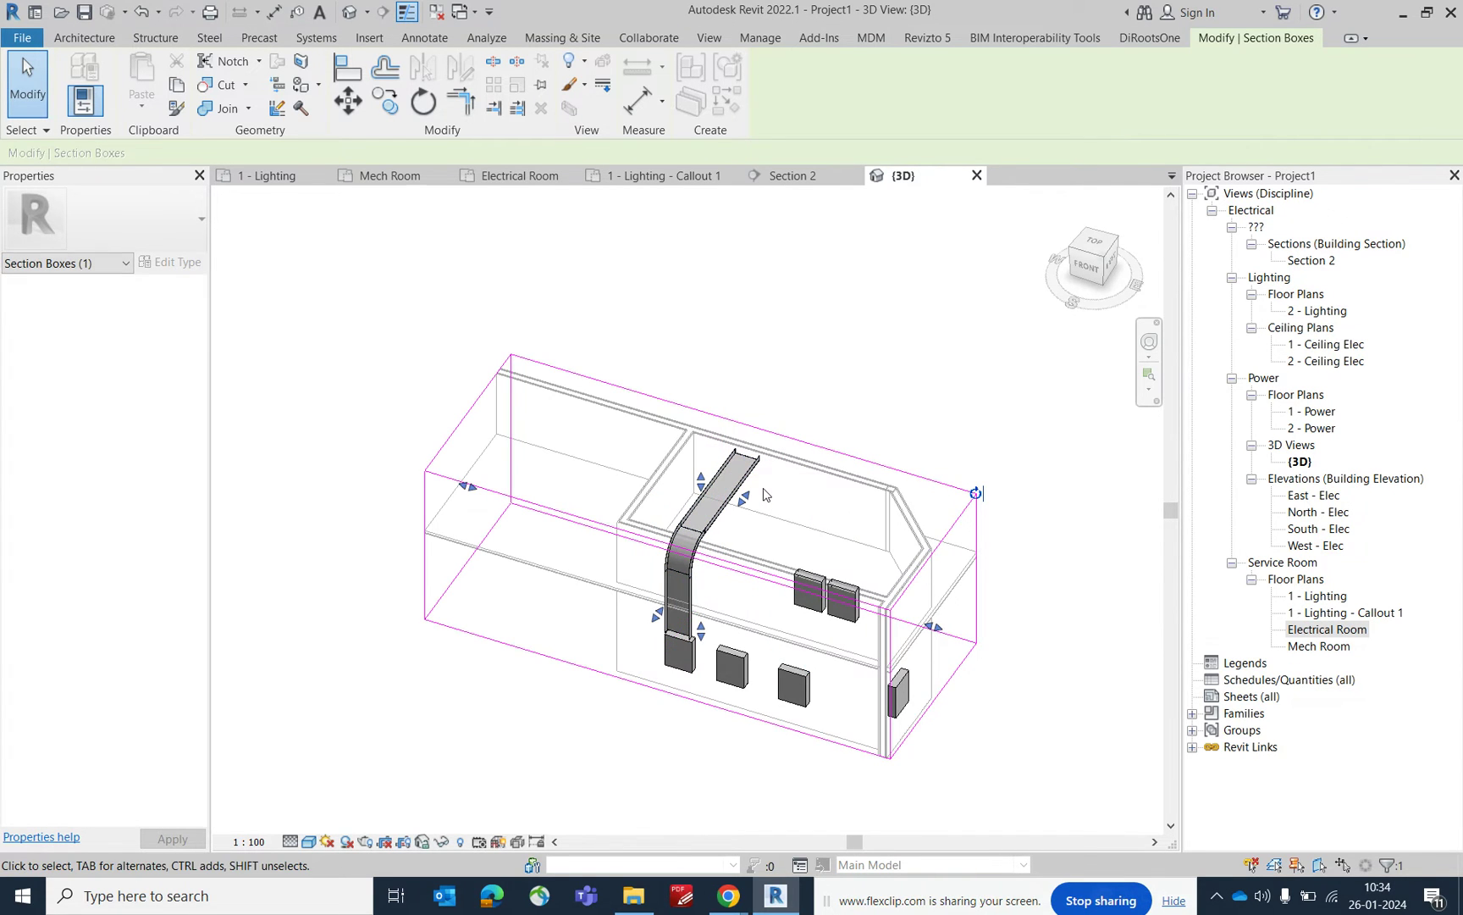
middle_click_drag(622, 498, 931, 563, "shift")
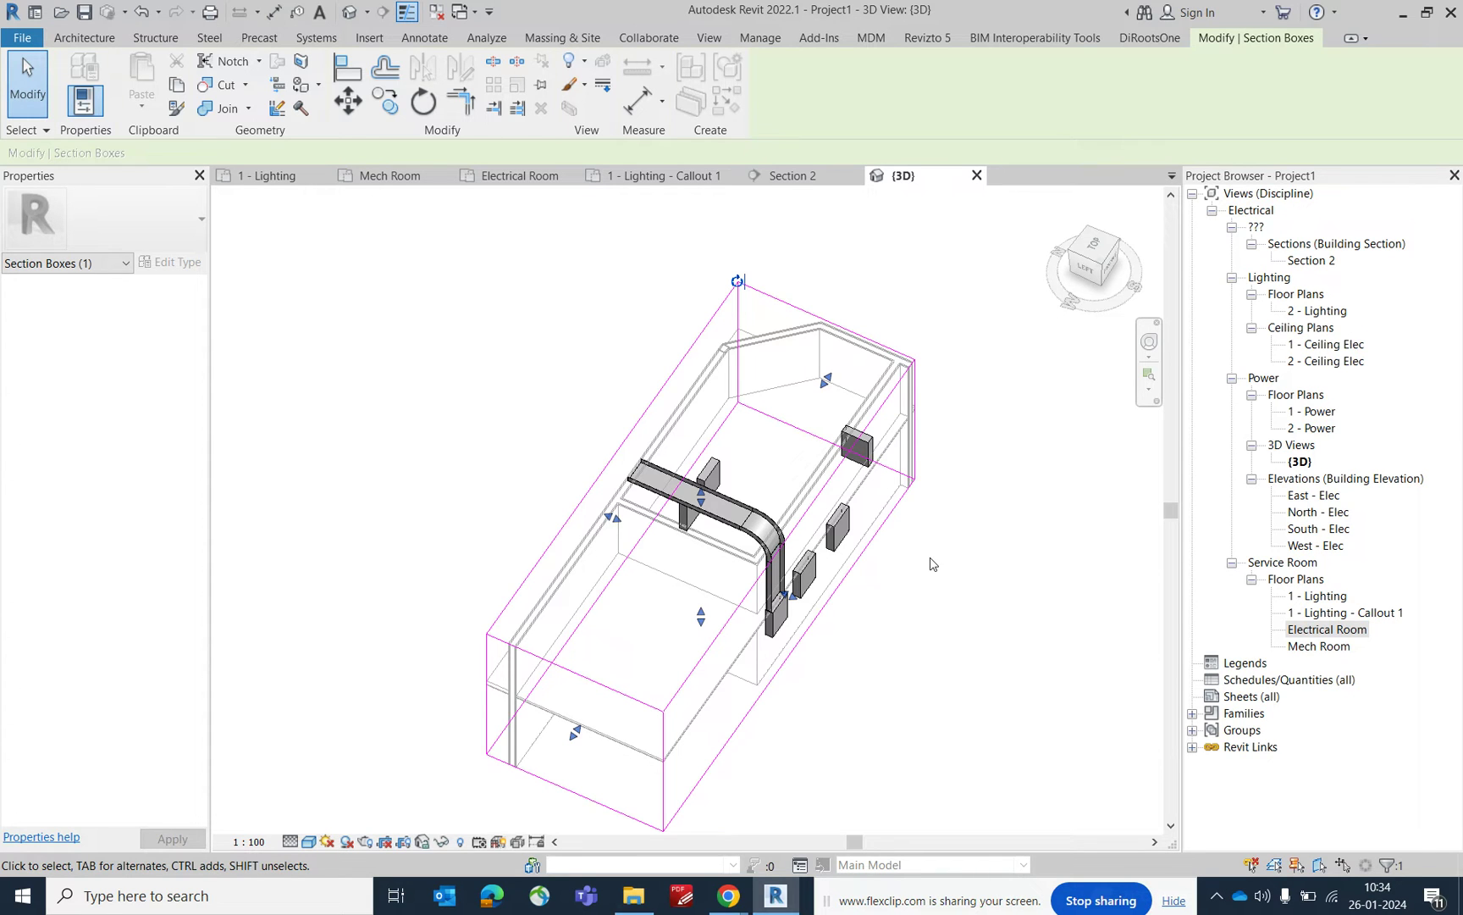
In the Electrical Room plan, draw a 200 mm wide cable tray similar to the main tray, branching from it and stepping down to MECH-DB
left_click(517, 177)
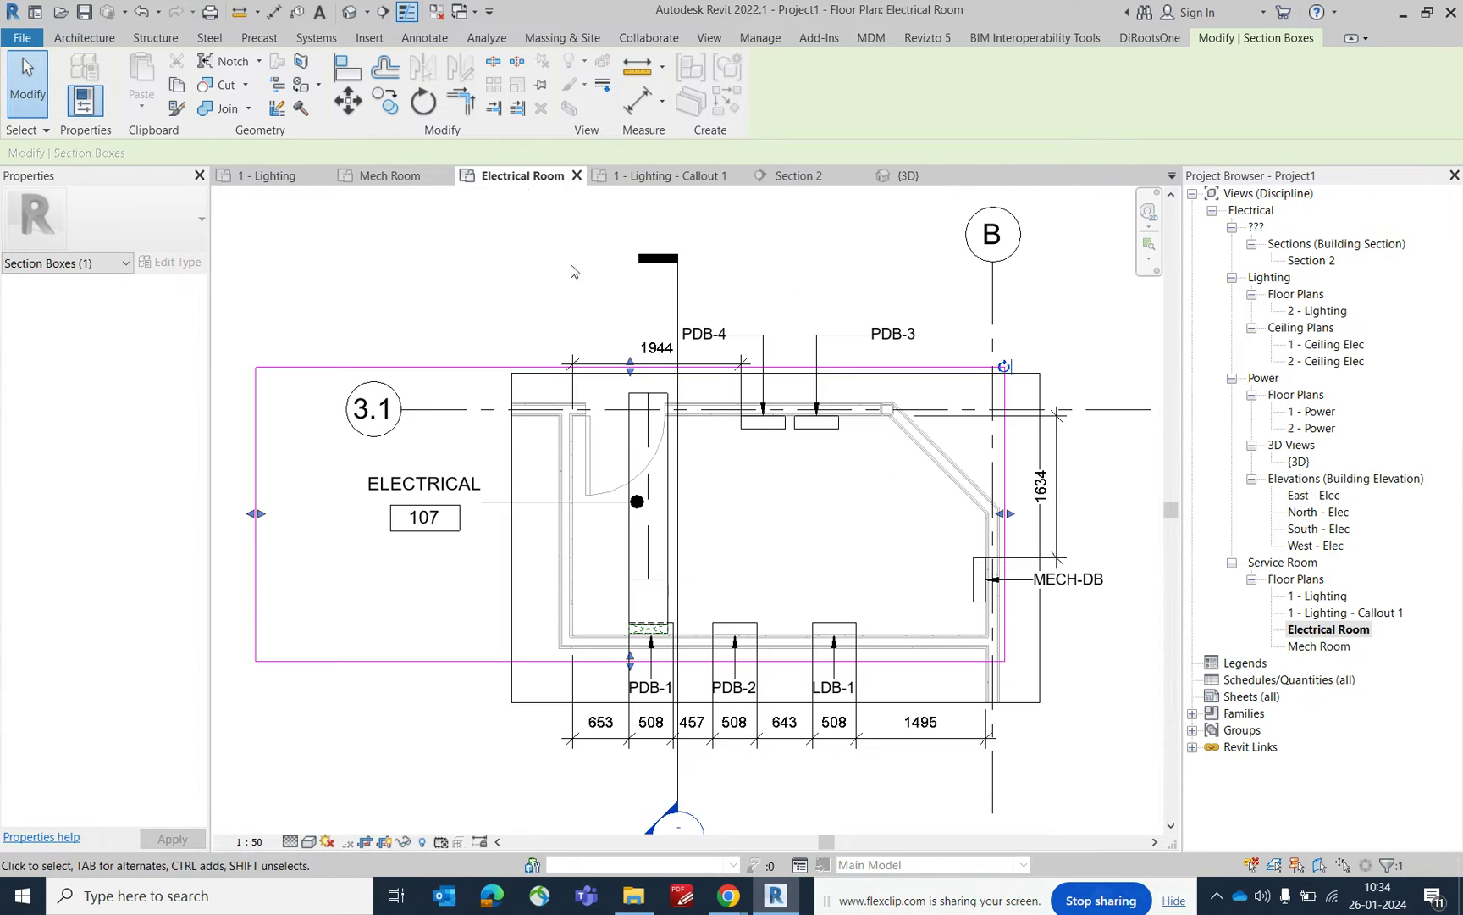
left_click(818, 559)
scroll(667, 569, "up", 2)
left_click(651, 481)
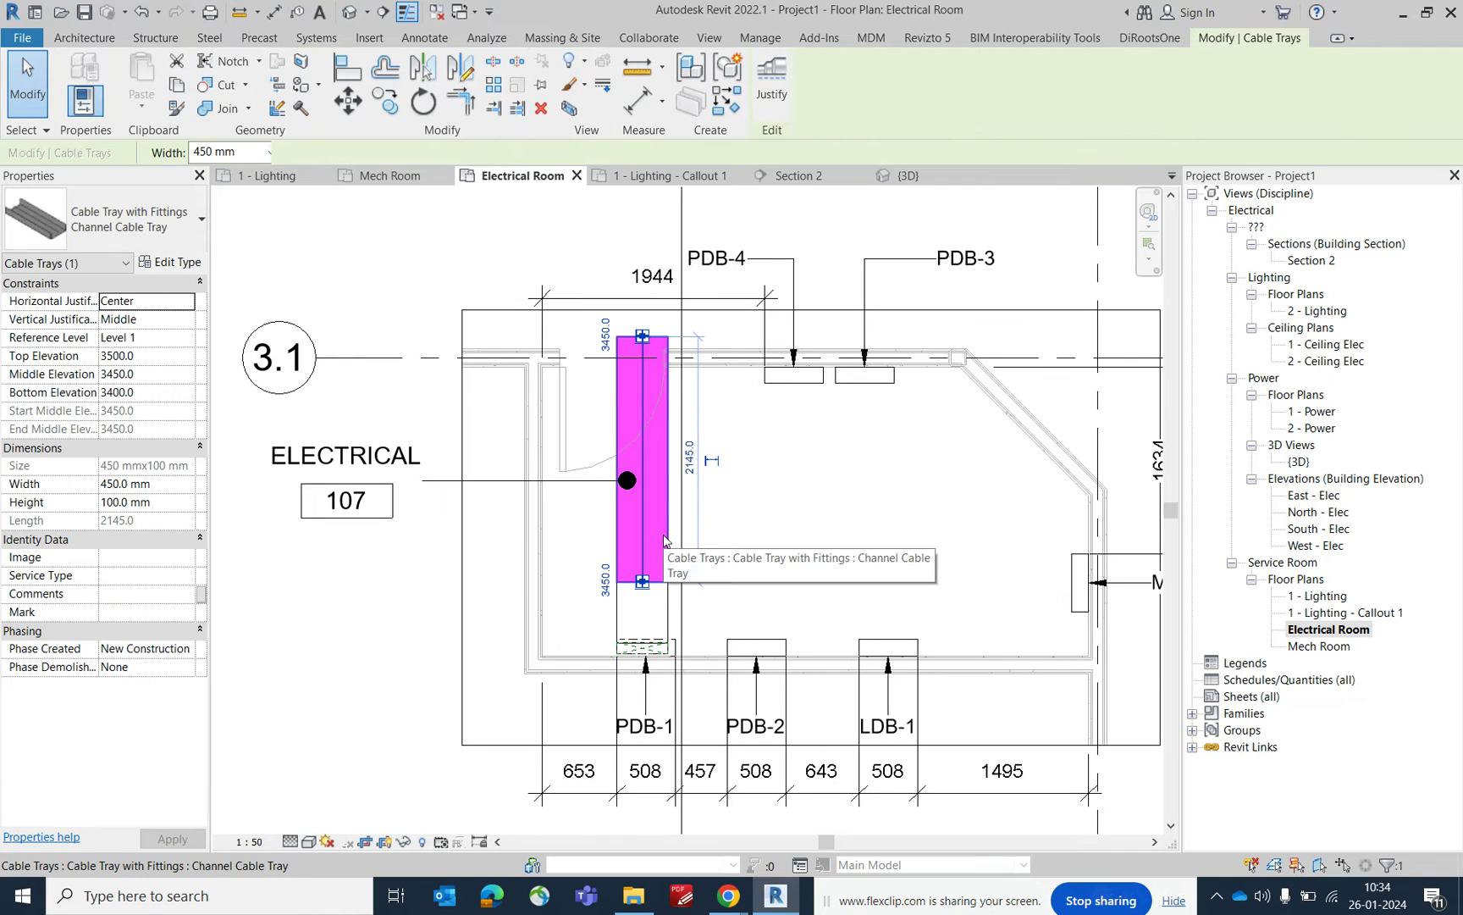
right_click(650, 481)
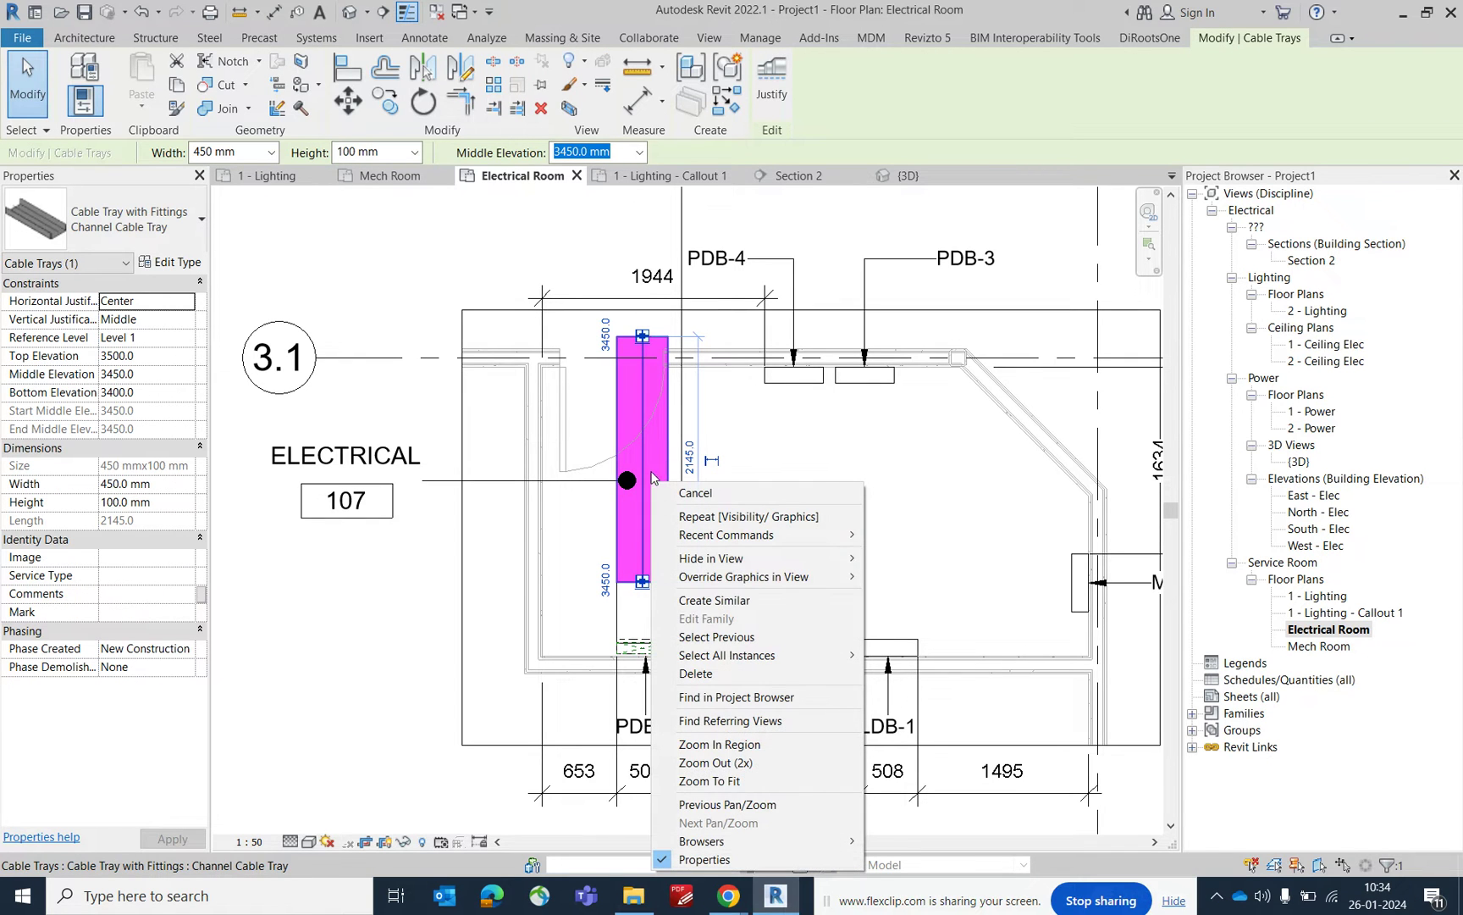
left_click(718, 607)
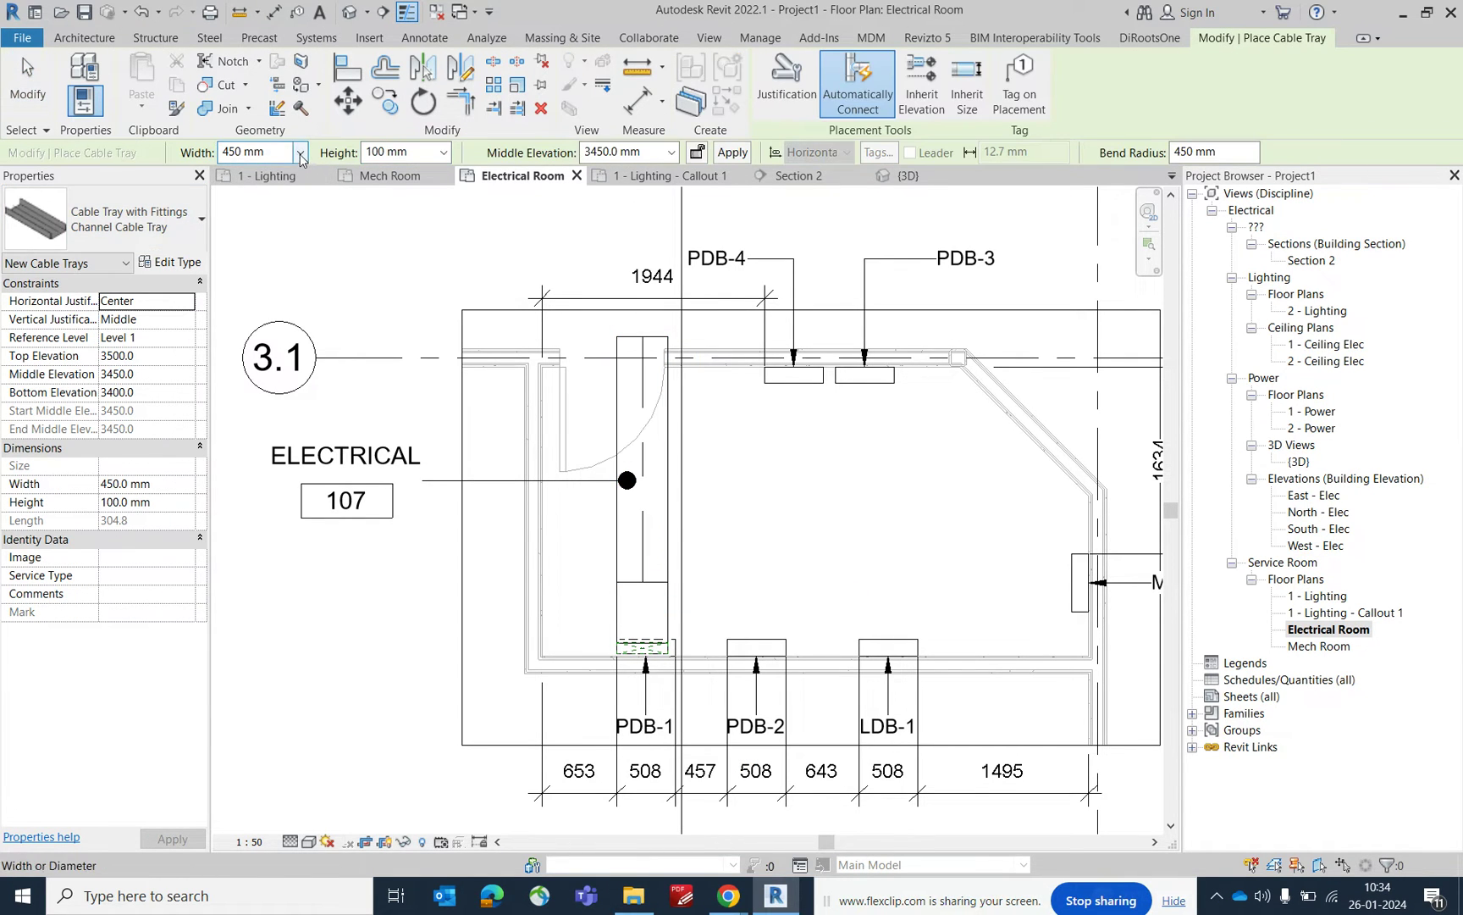
left_click(300, 153)
left_click(246, 308)
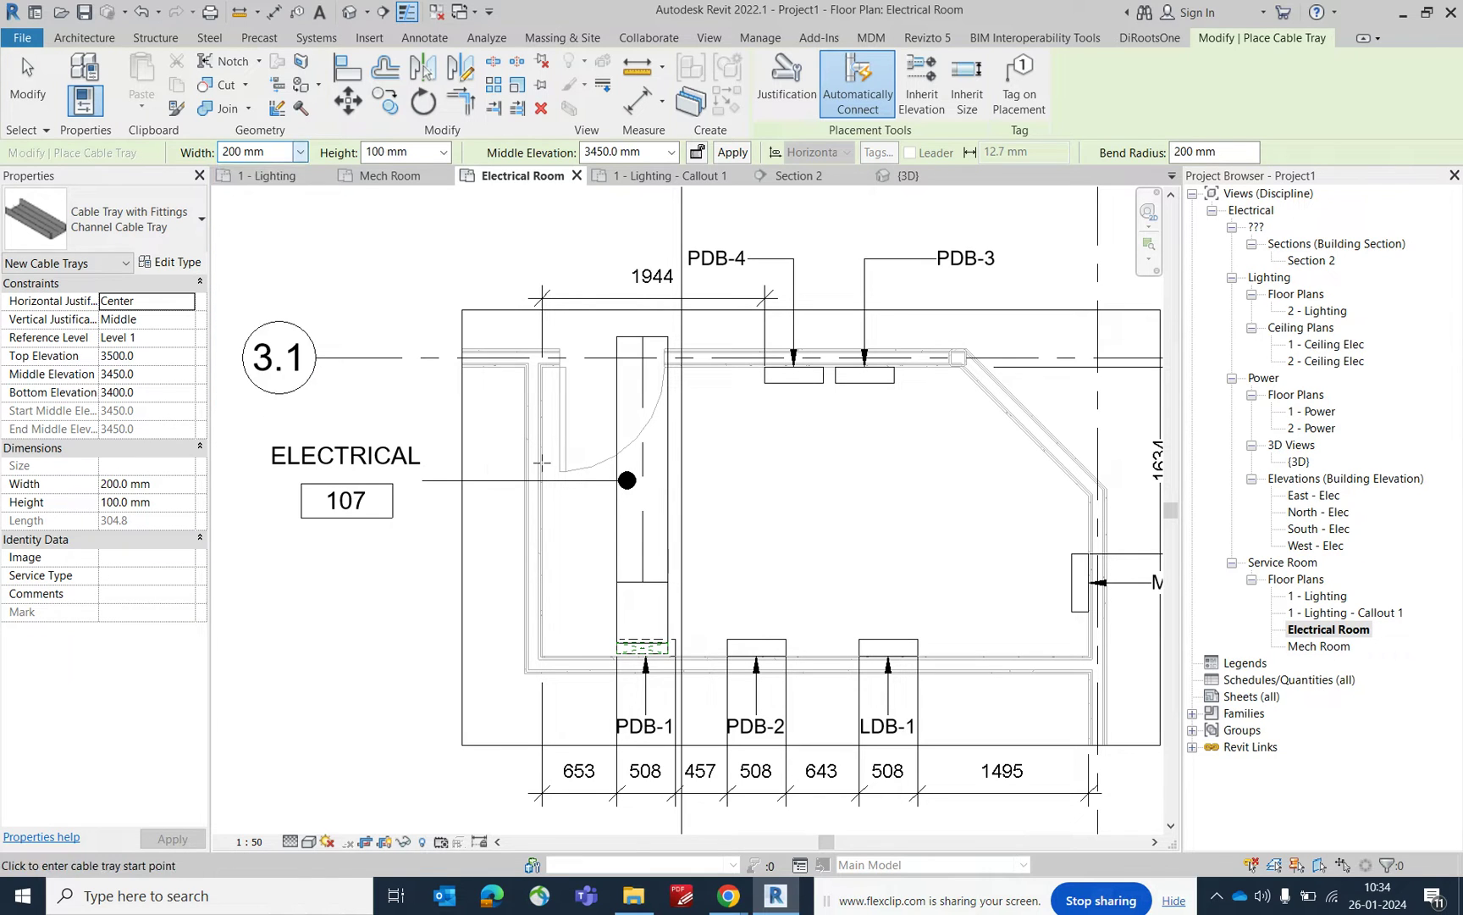
left_click(643, 503)
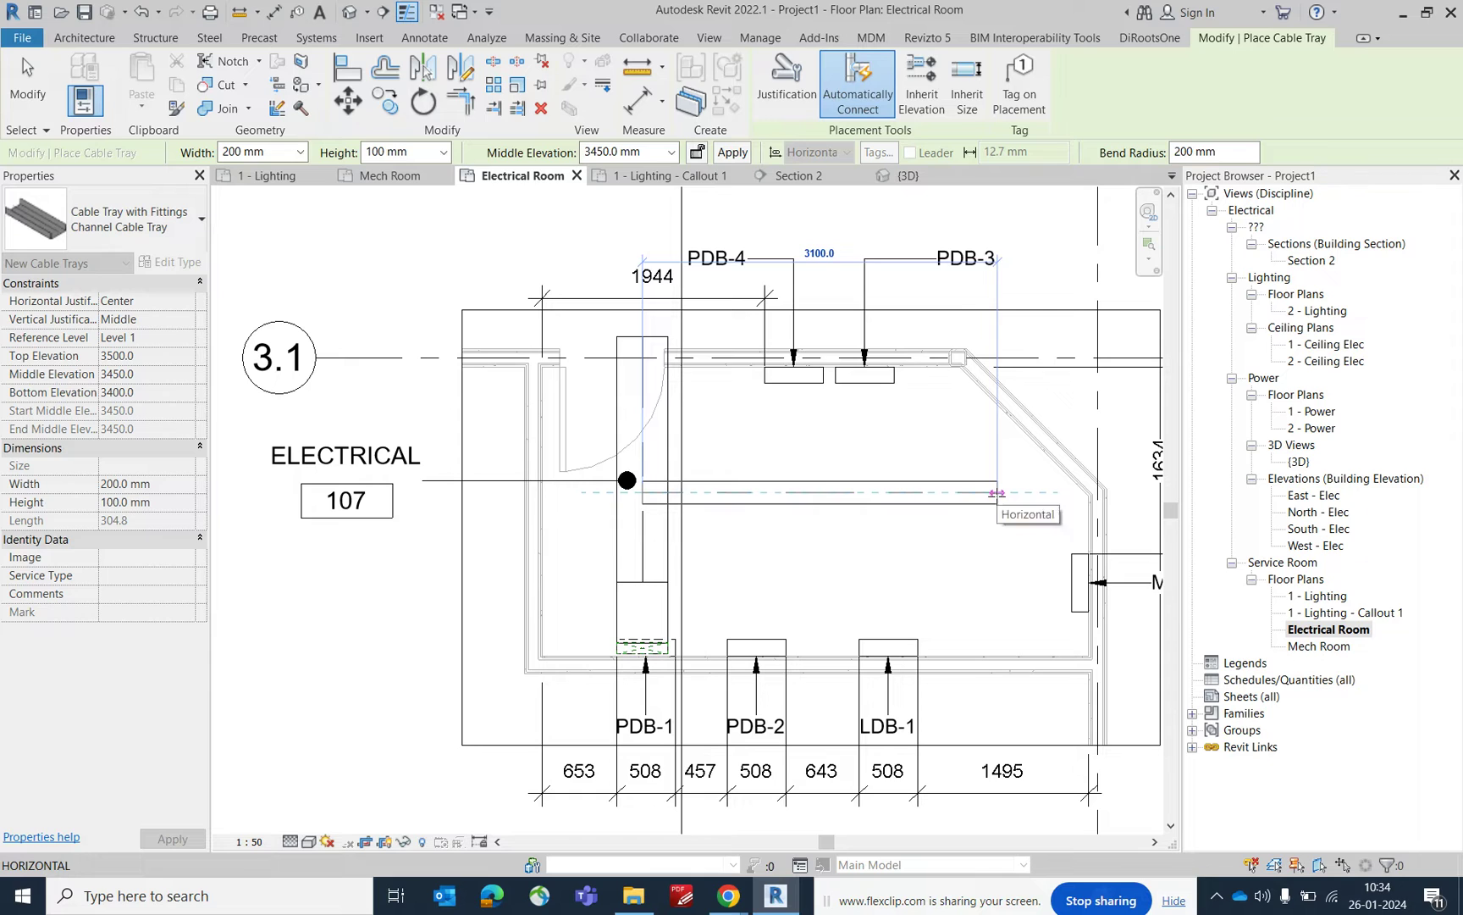
left_click(973, 554)
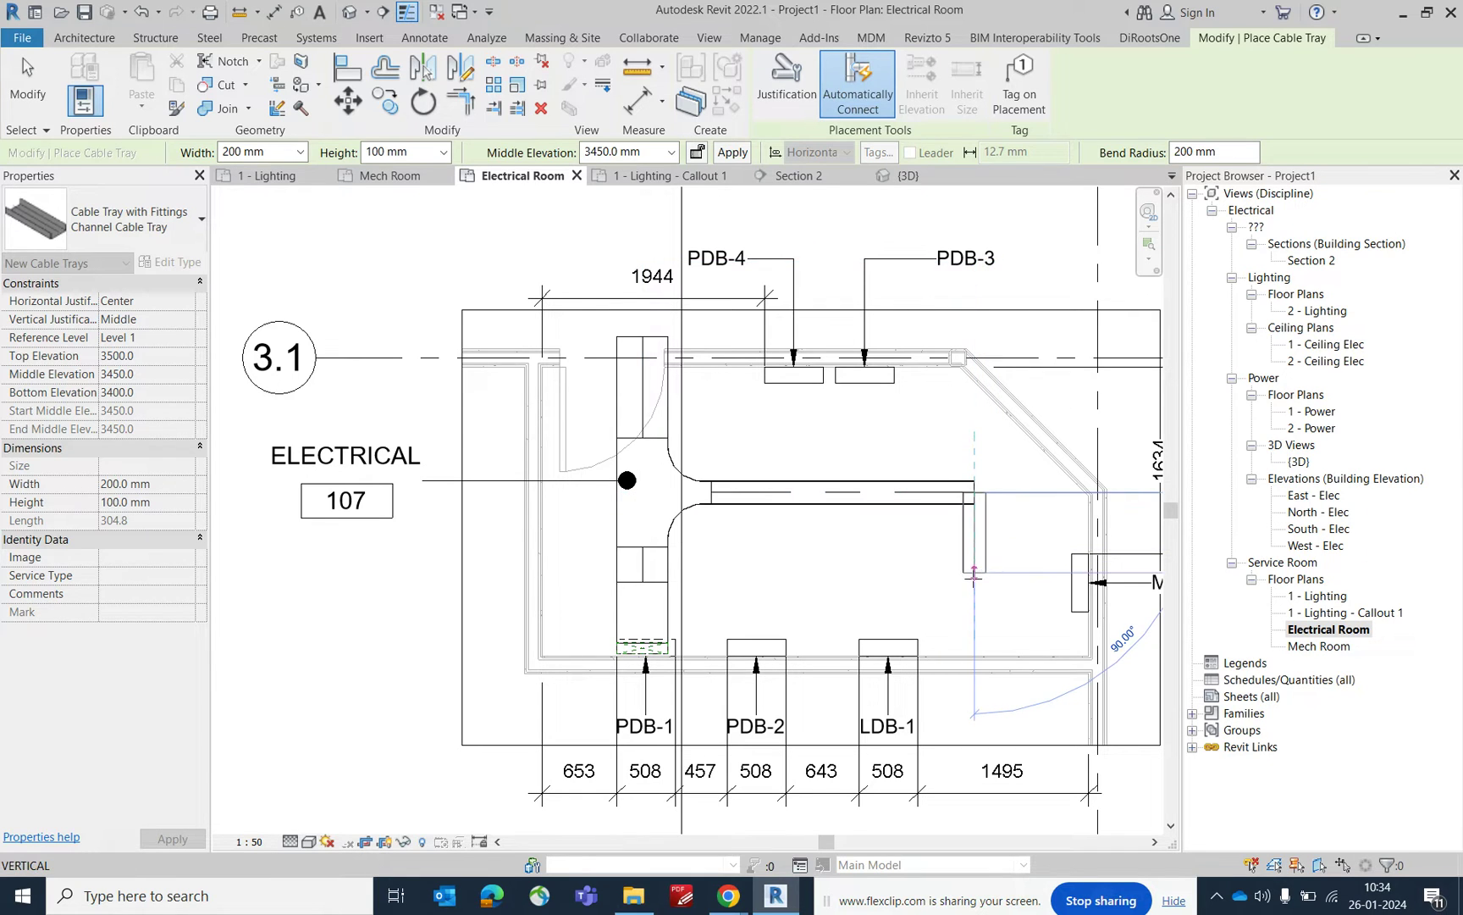
left_click(974, 583)
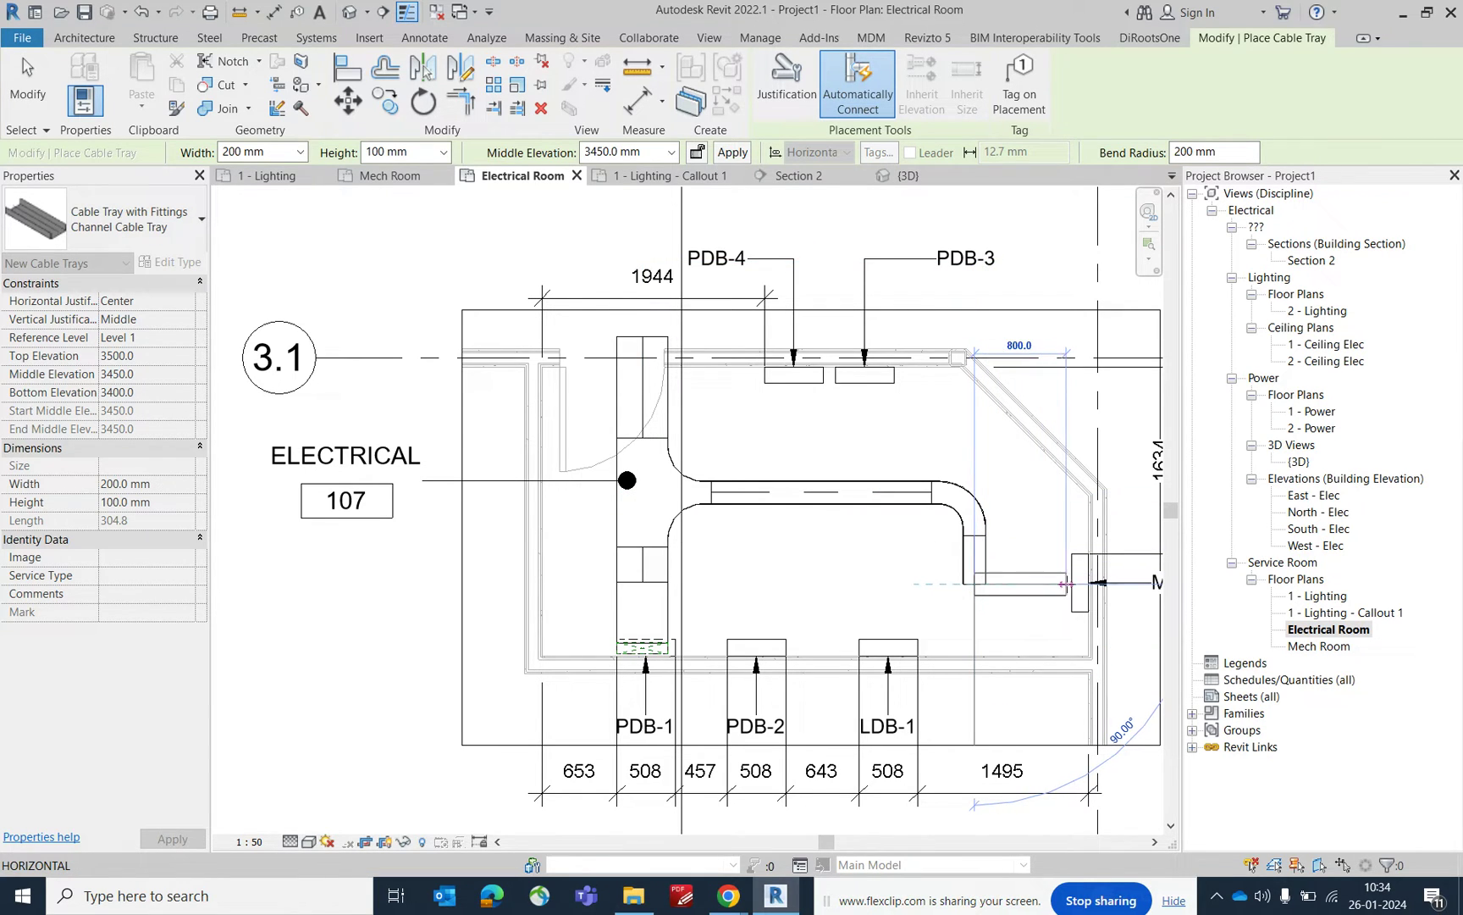
left_click(1076, 584)
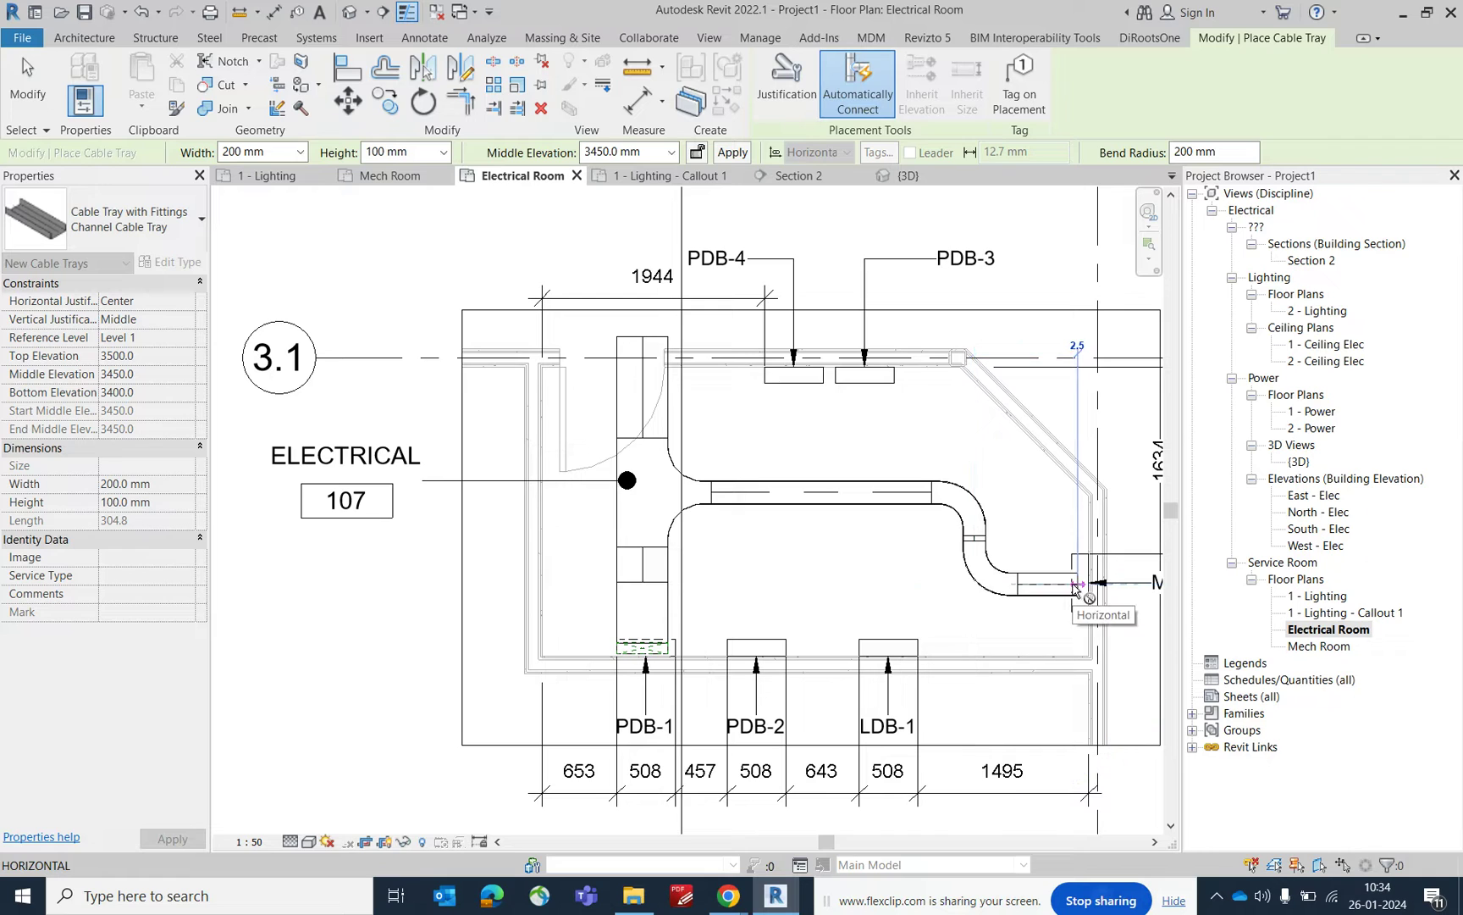
key("Escape")
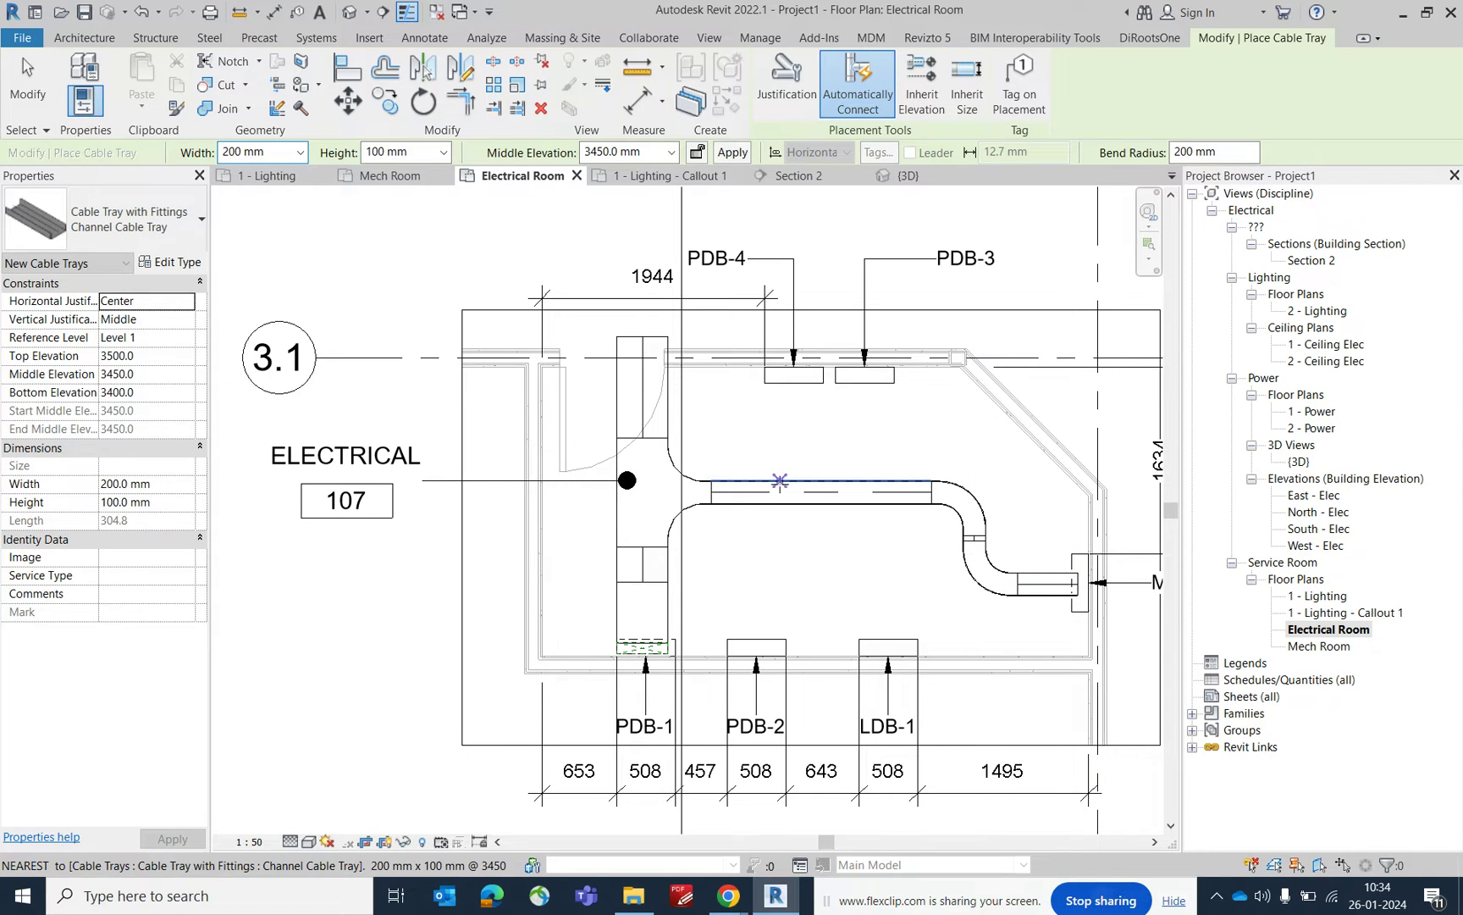
Draw a 100 mm wide cable tray branch from the 200 mm horizontal tray straight up to between PDB-4 and PDB-3
left_click(300, 152)
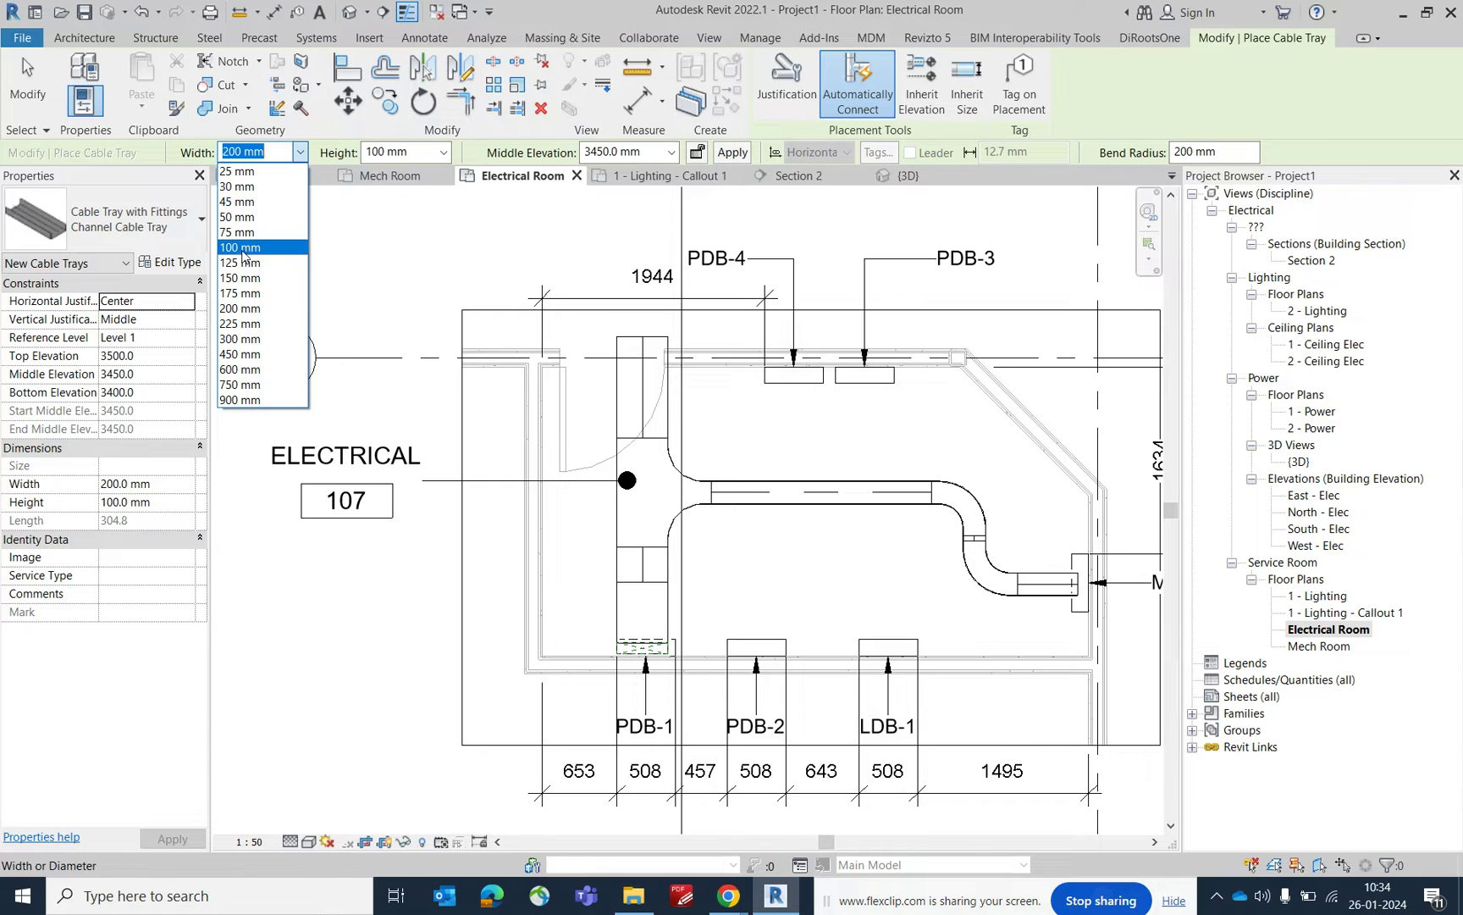
left_click(241, 247)
scroll(801, 492, "up", 2)
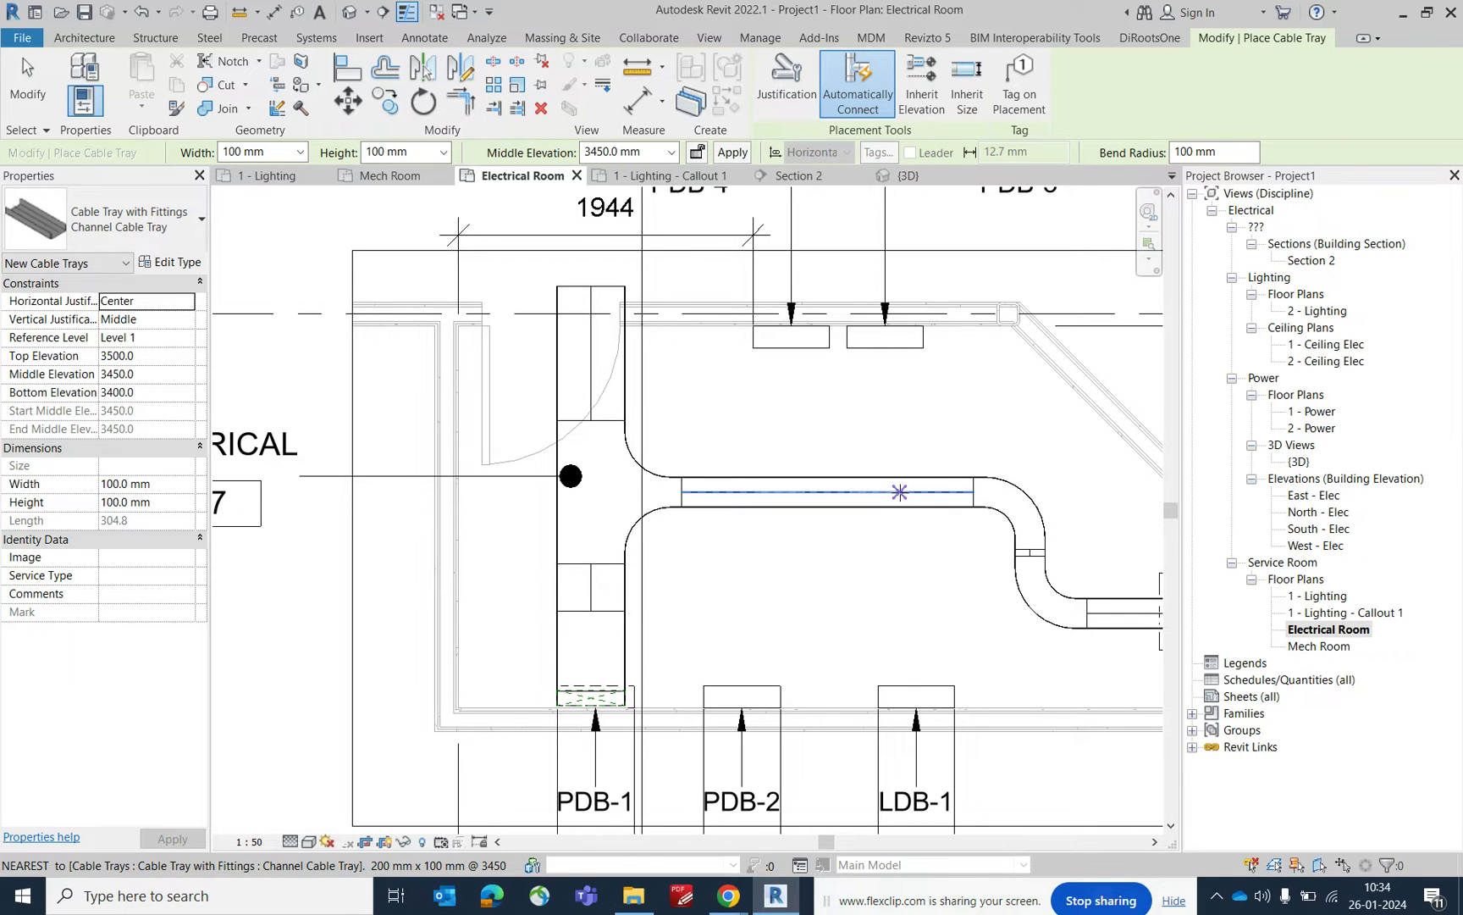
scroll(830, 489, "up", 2)
left_click(829, 491)
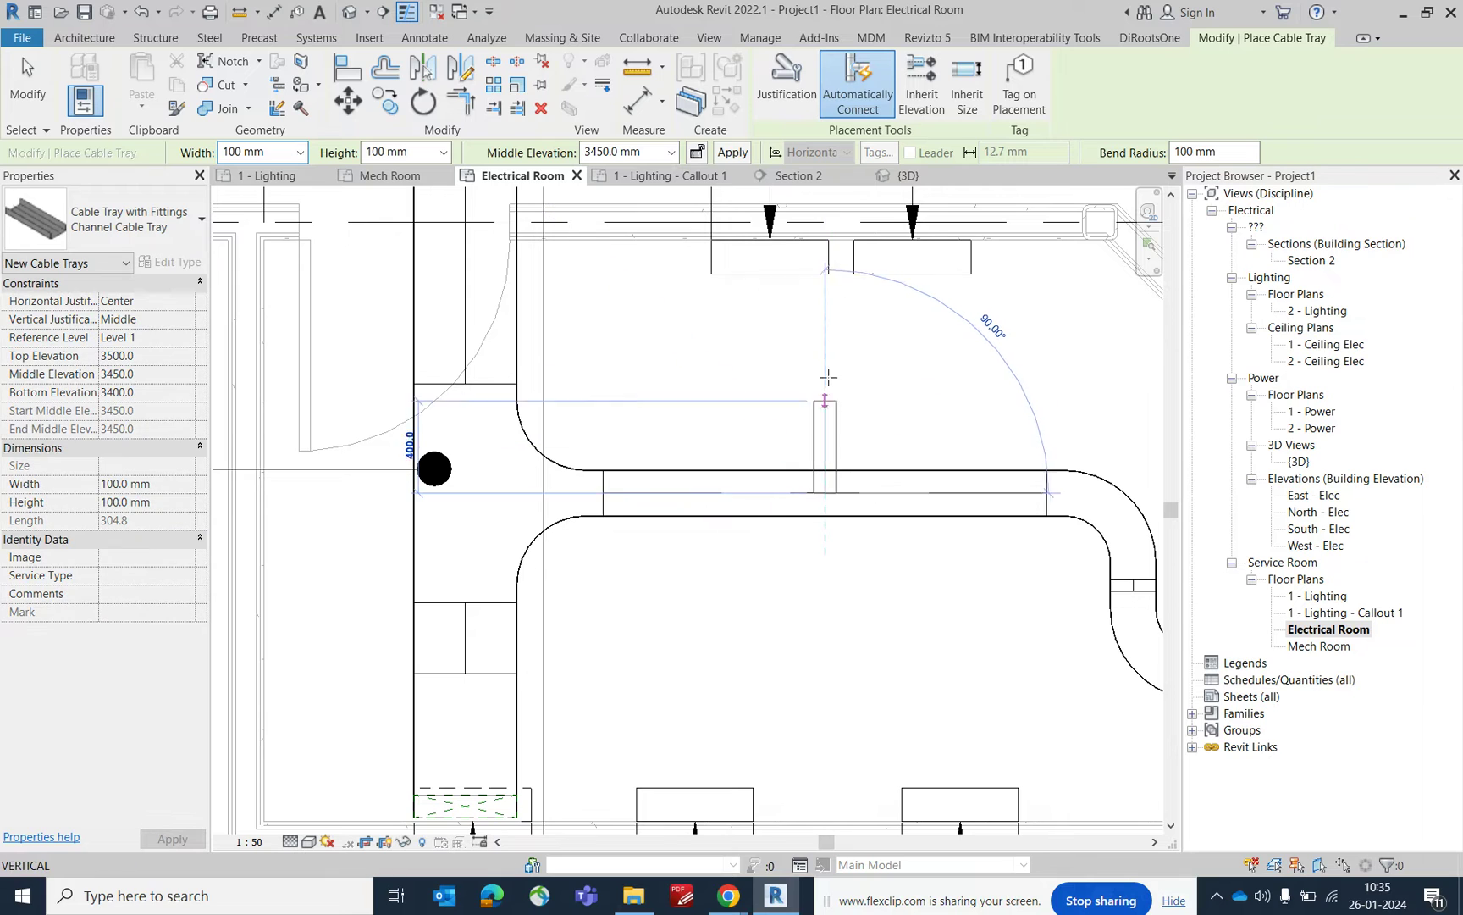
left_click(825, 258)
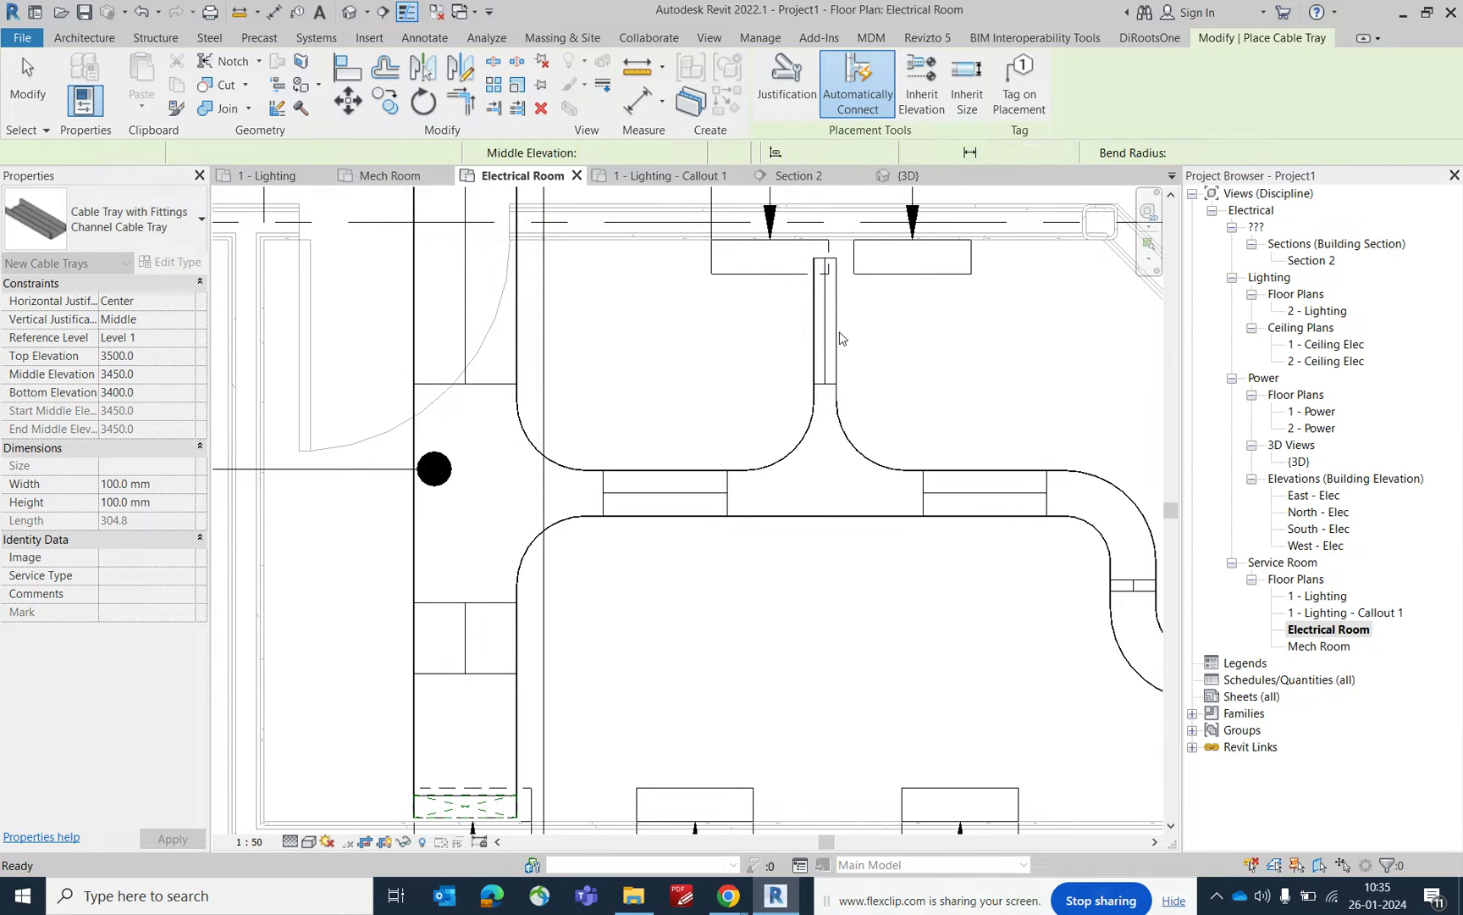
key("Escape")
key("Escape")
Nudge the 100 mm branch tray slightly right towards PDB-3
left_click(838, 336)
key("Right")
key("Right")
scroll(809, 370, "down", 1)
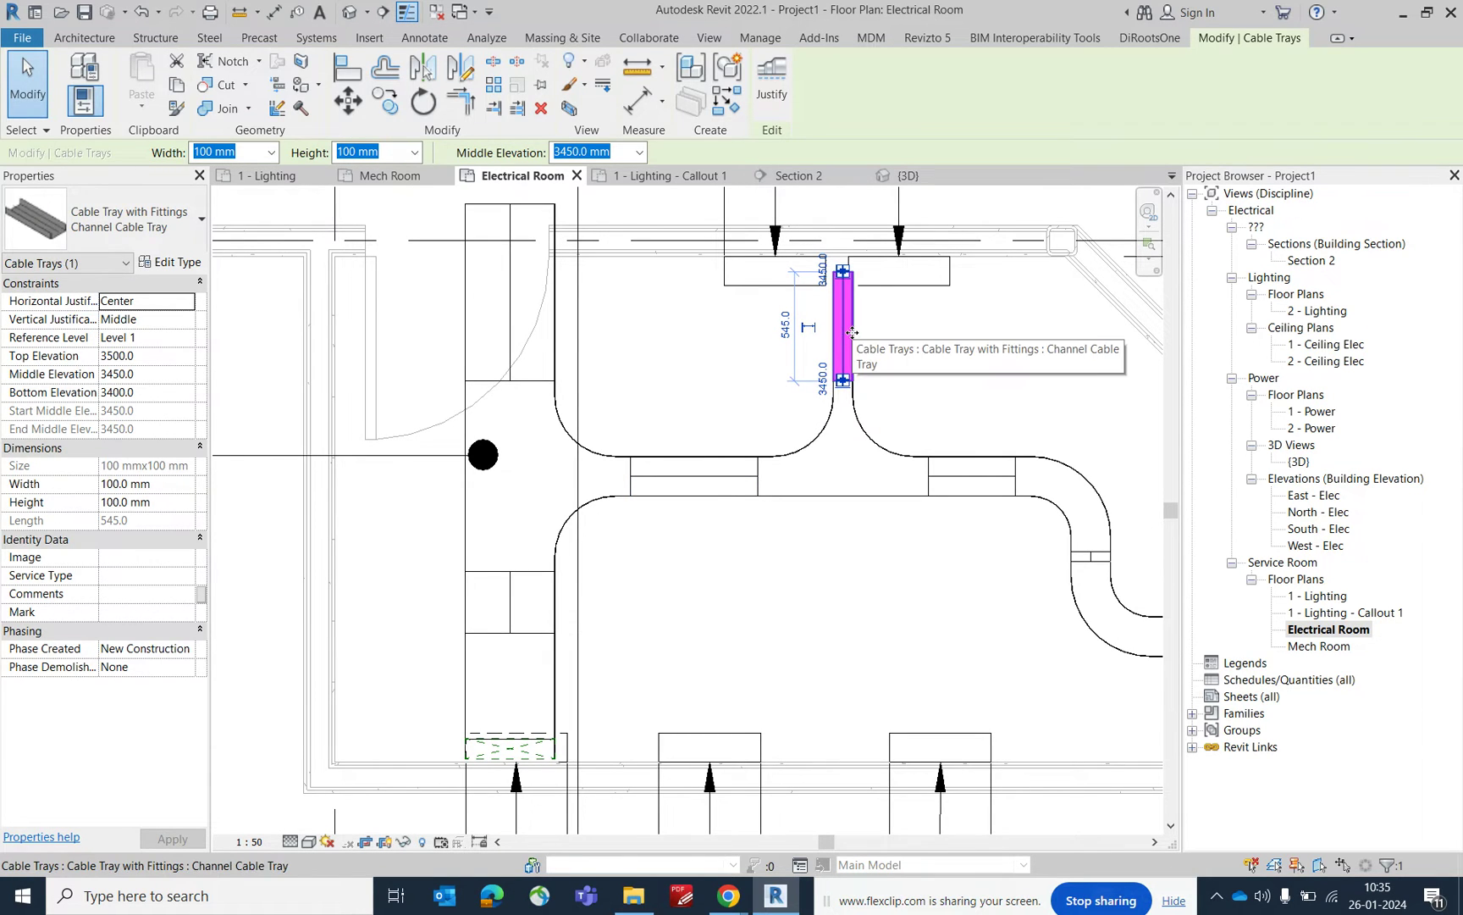
key("Escape")
Try to draw a 100 mm wide cable tray 1300 mm straight down from the horizontal tray to PDB-2
left_click(852, 337)
key("c")
key("t")
left_click(694, 476)
left_click(690, 733)
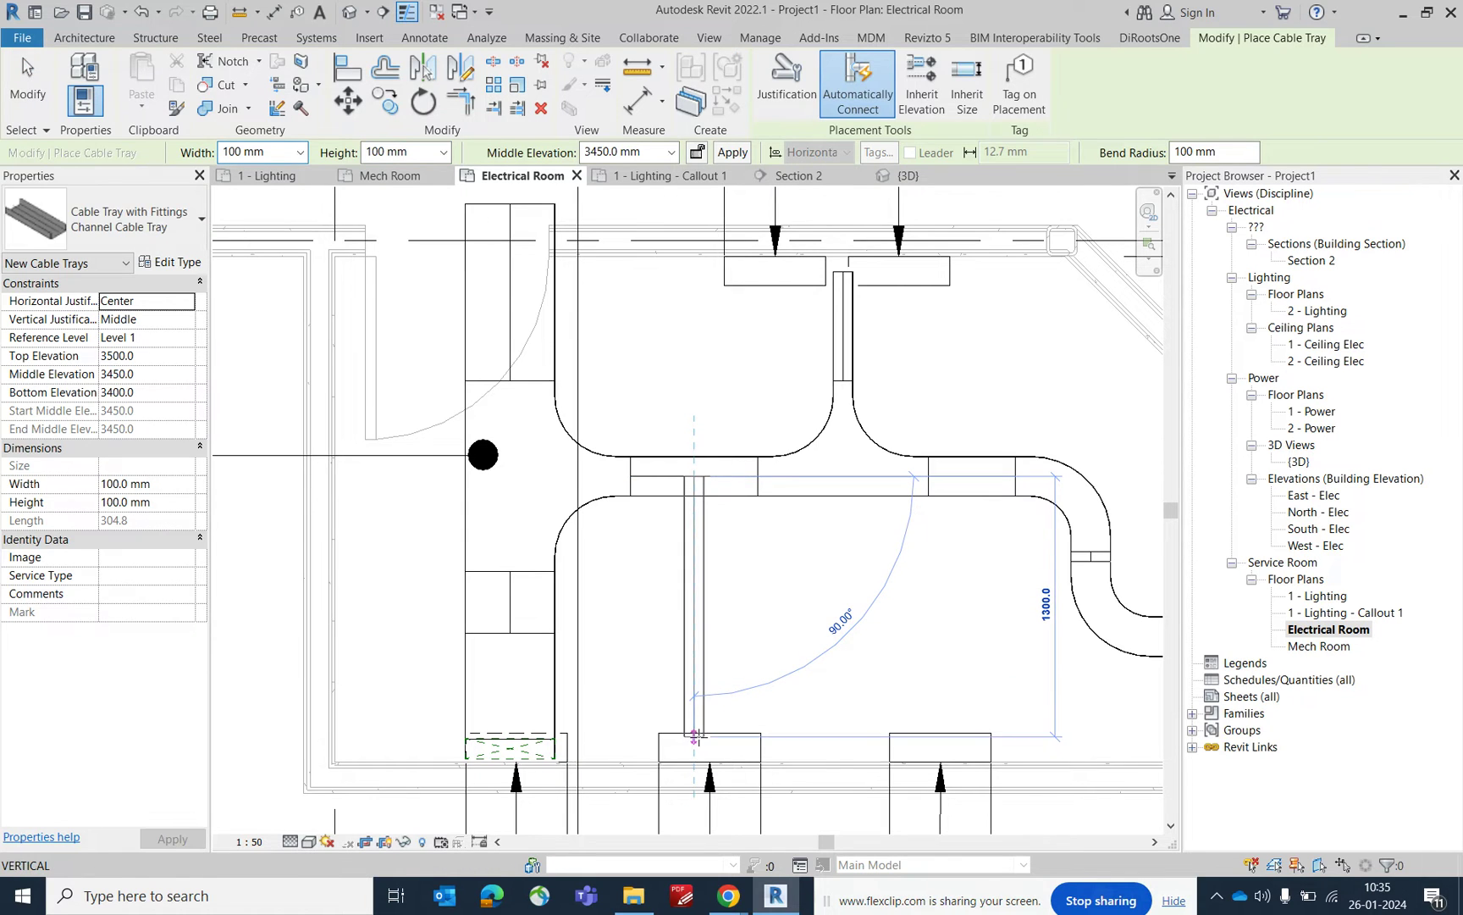
key("Escape")
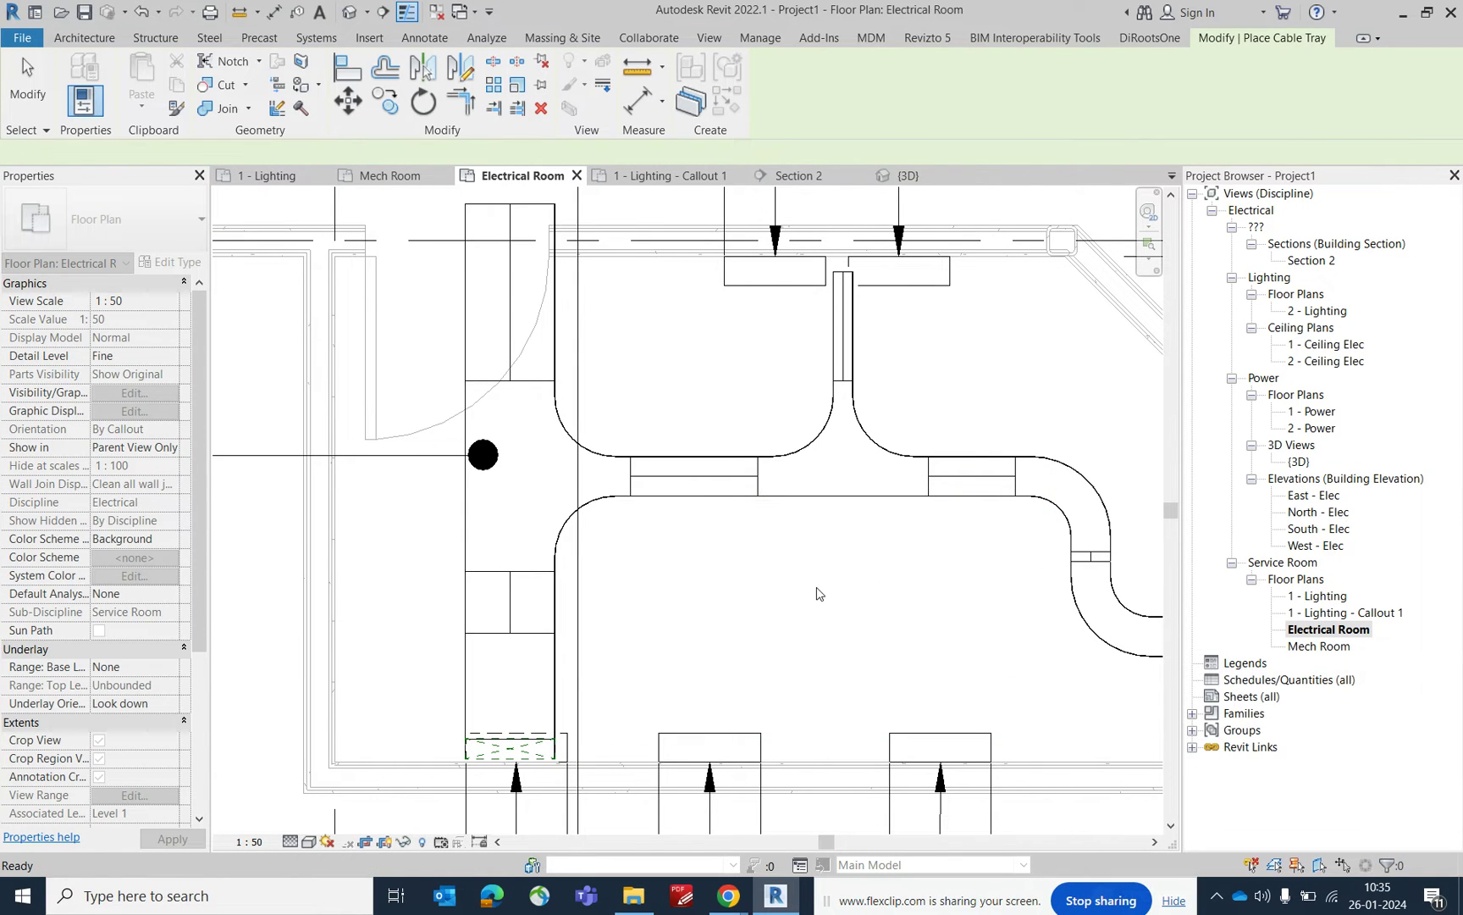
middle_click_drag(713, 604, 747, 577)
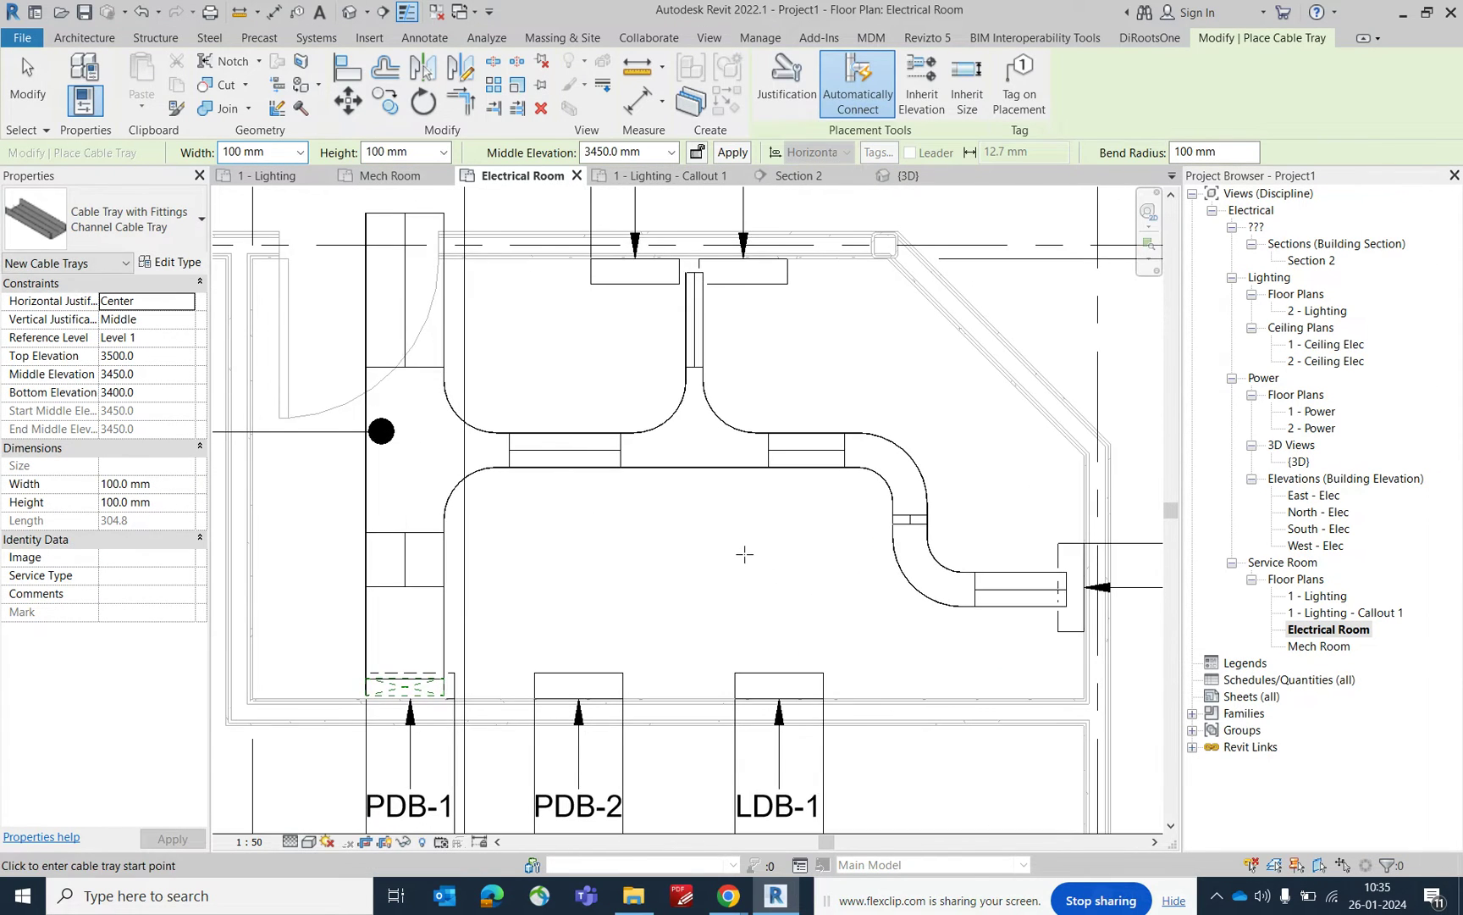
key("Escape")
key("Escape")
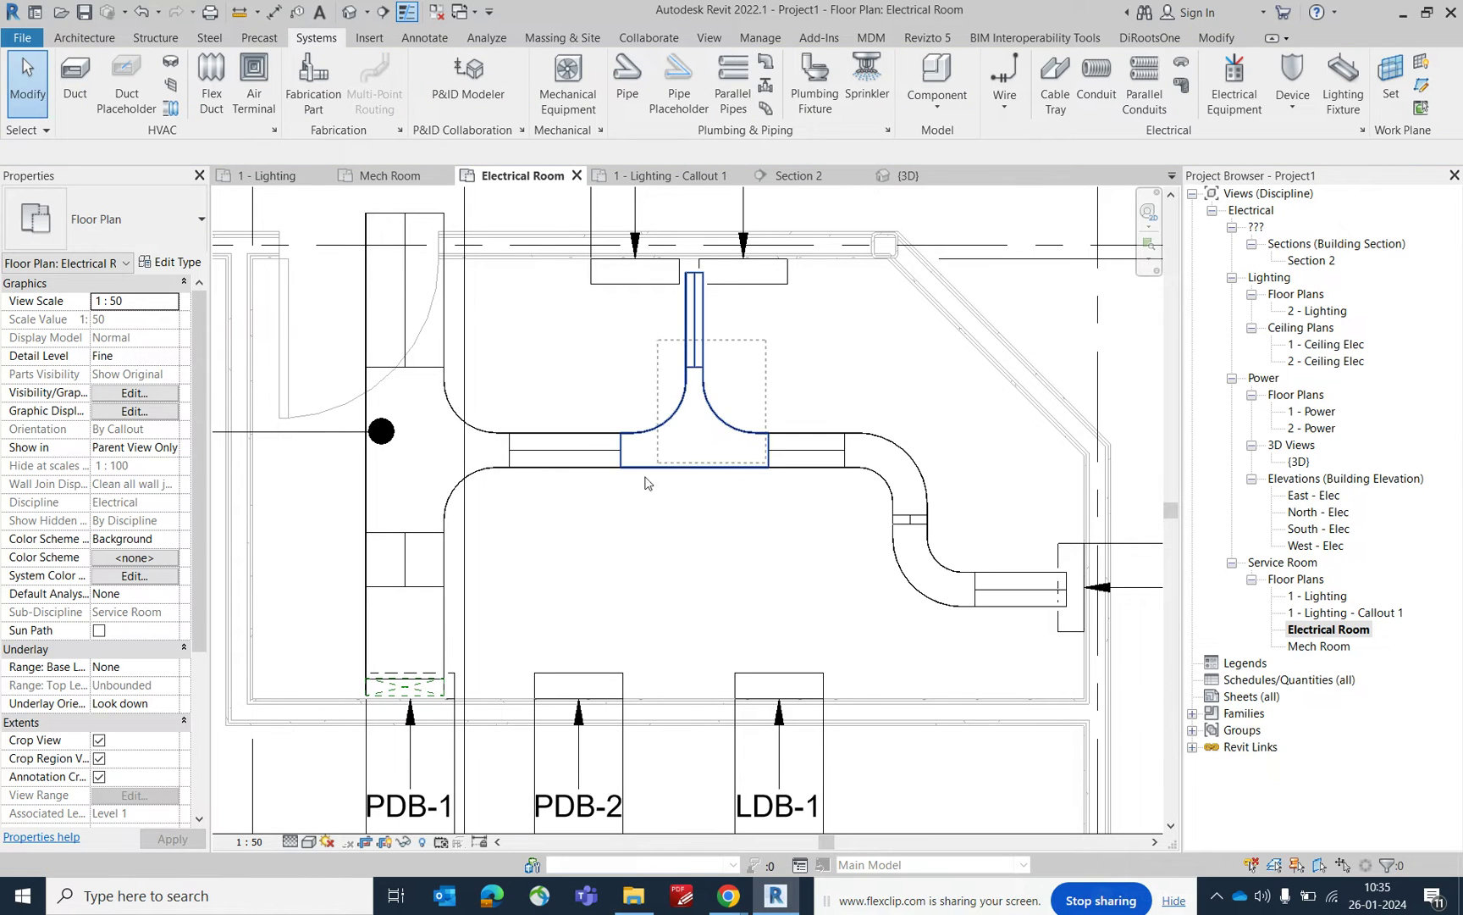
Move the tee fitting together with its 100 mm branch tray right so that the branch lines up with PDB-3
left_click(715, 459)
key("Right")
key("Right")
key("Right")
key("Right")
key("Right")
key("Right")
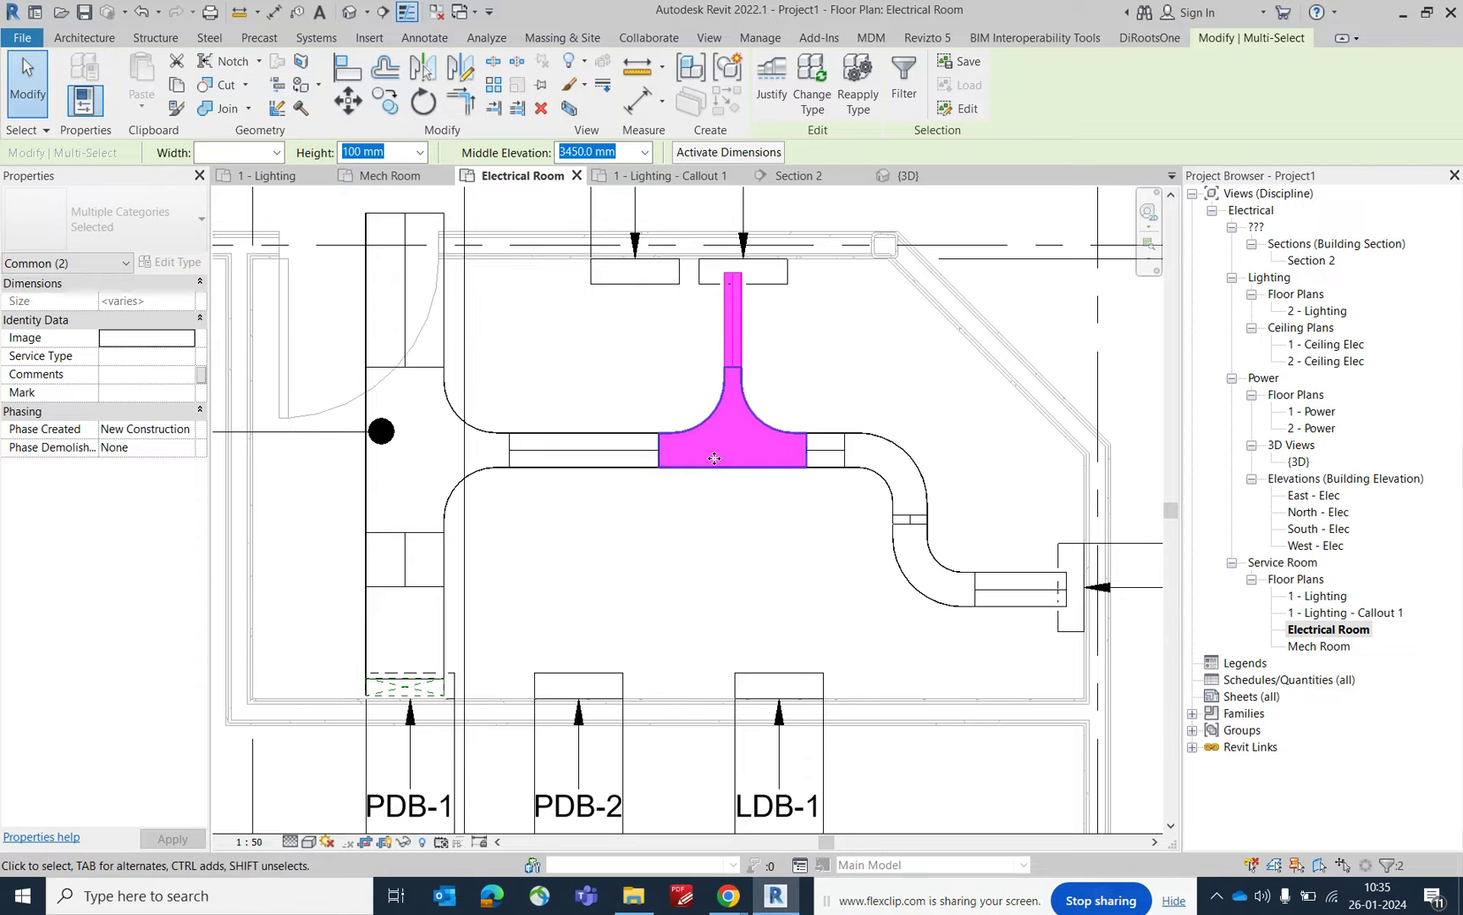
key("Escape")
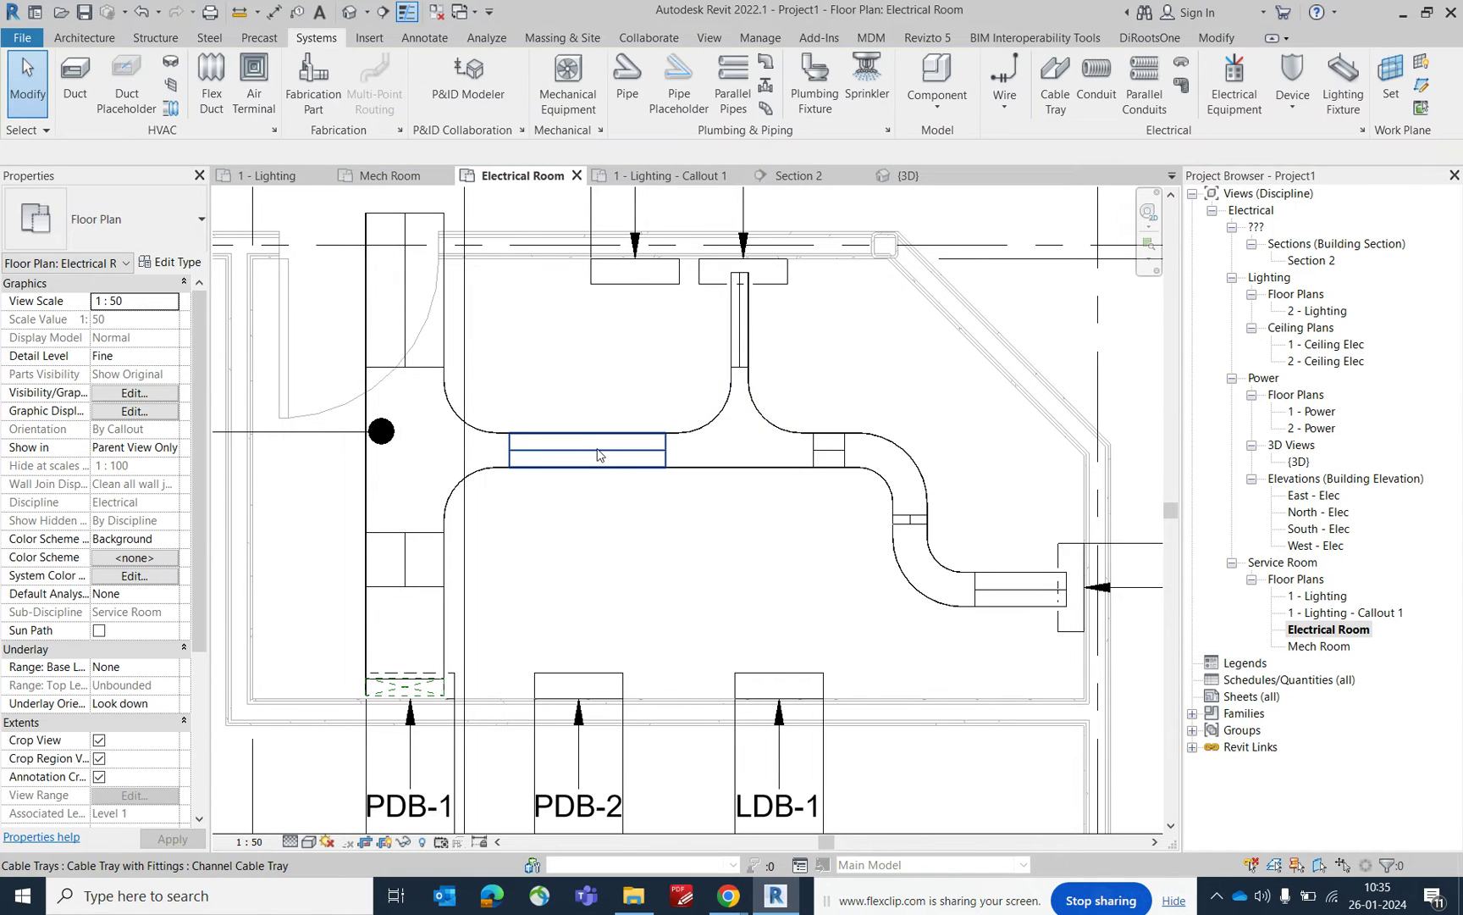
Try to draw a 150 mm wide cable tray 1200 mm straight down from the horizontal tray towards PDB-2
left_click(597, 453)
key("c")
key("s")
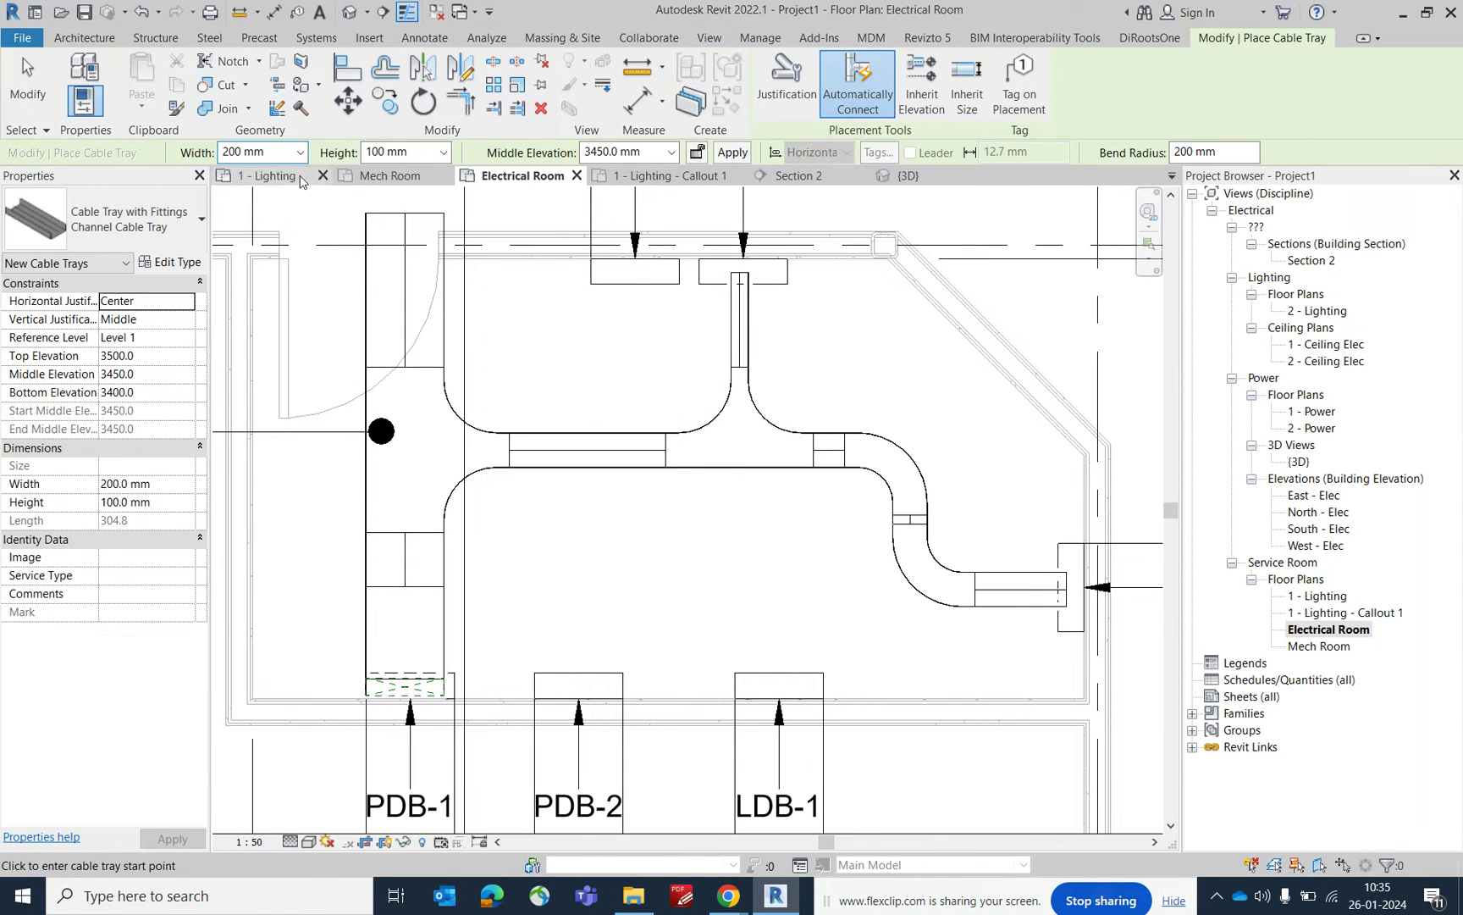
left_click(300, 151)
left_click(243, 279)
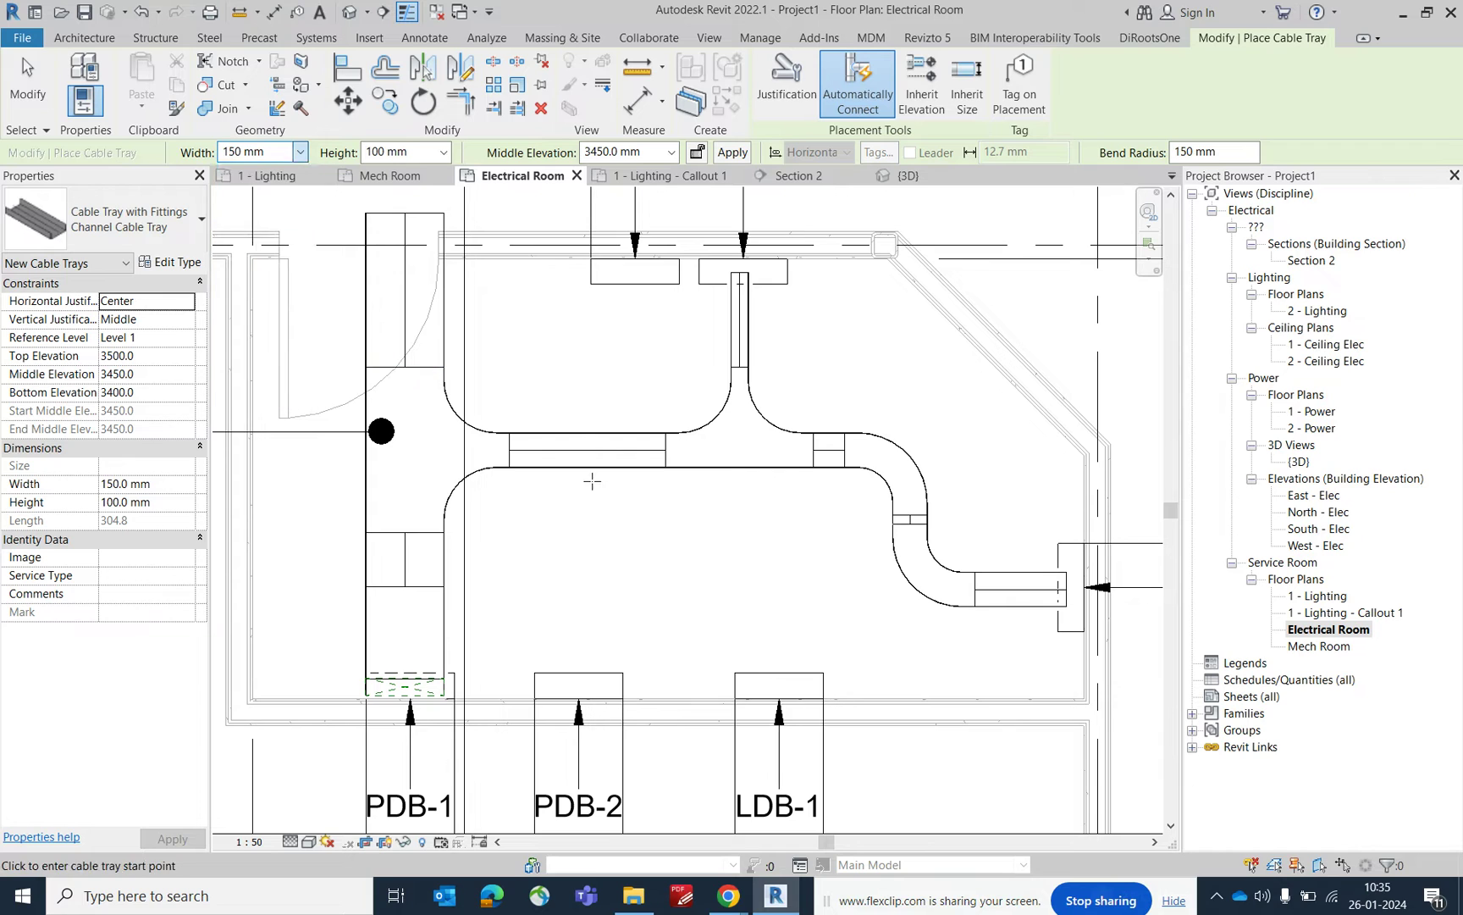
left_click(589, 454)
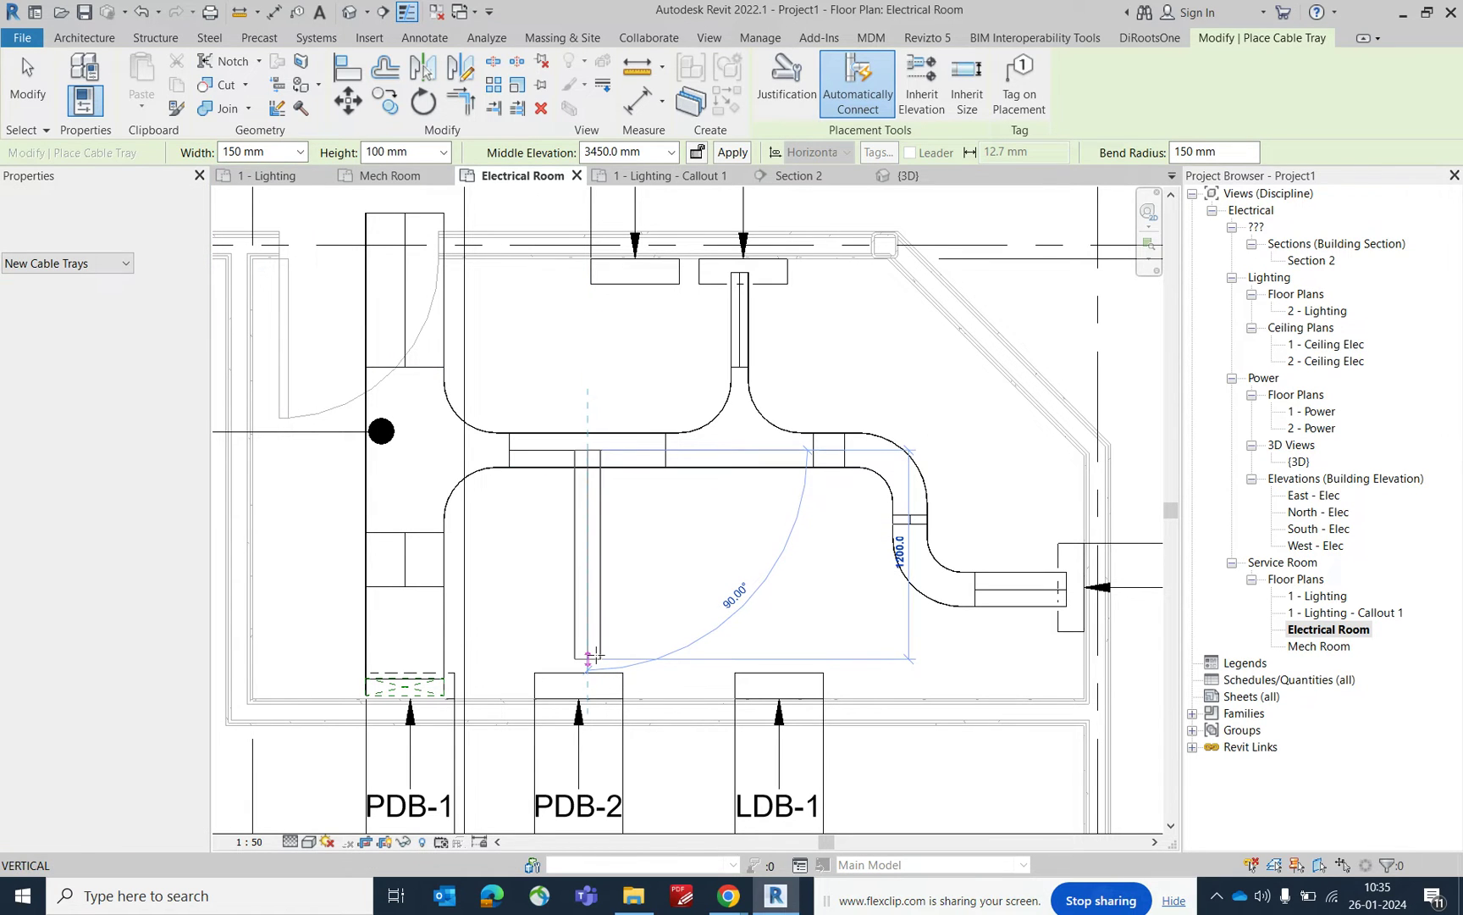
left_click(589, 659)
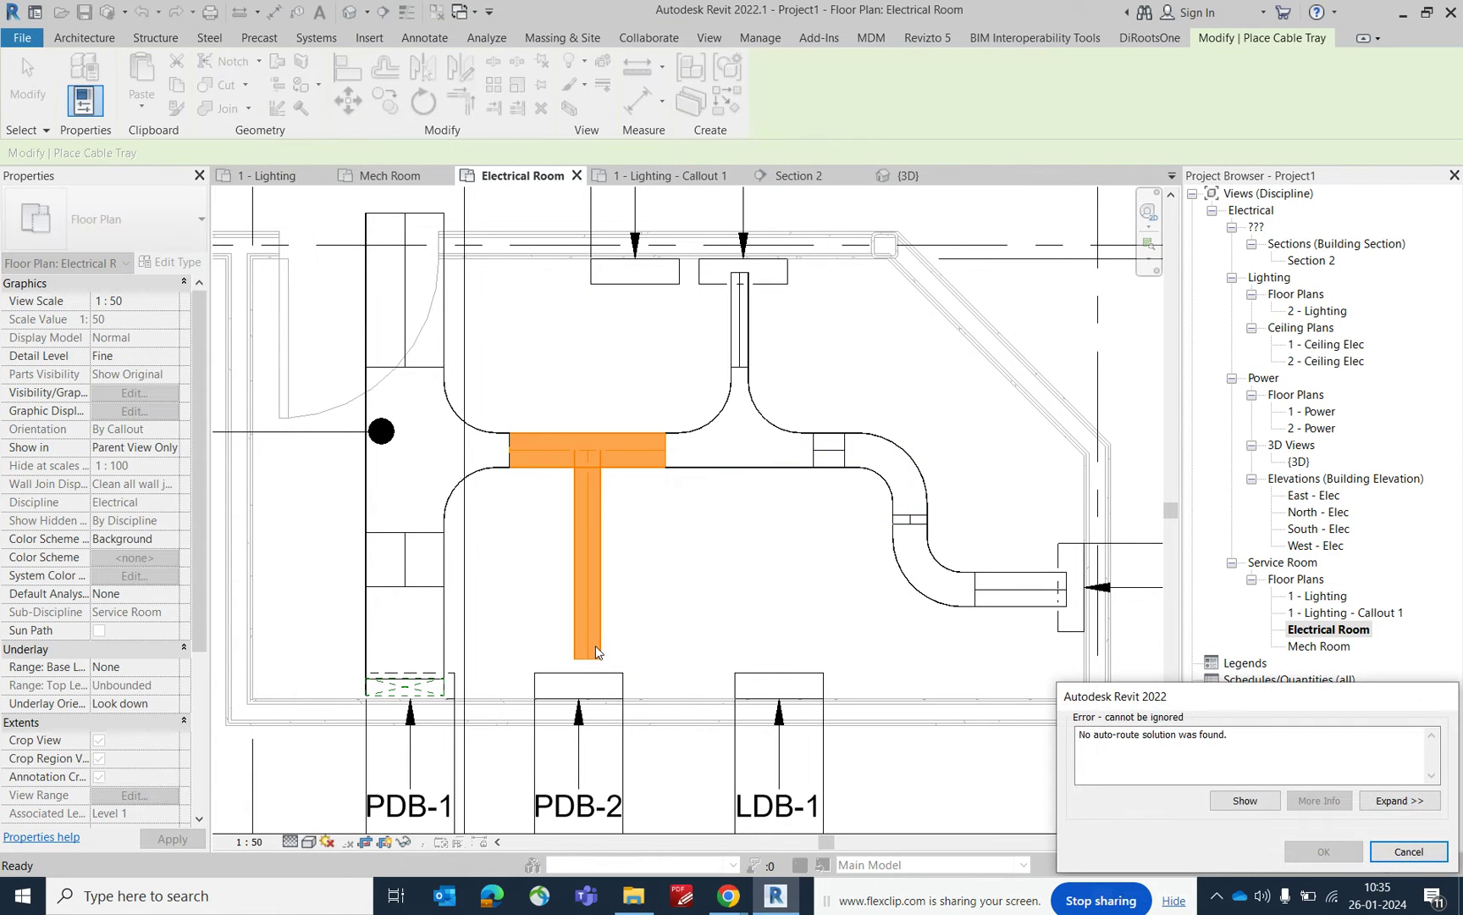
key("Escape")
key("Escape")
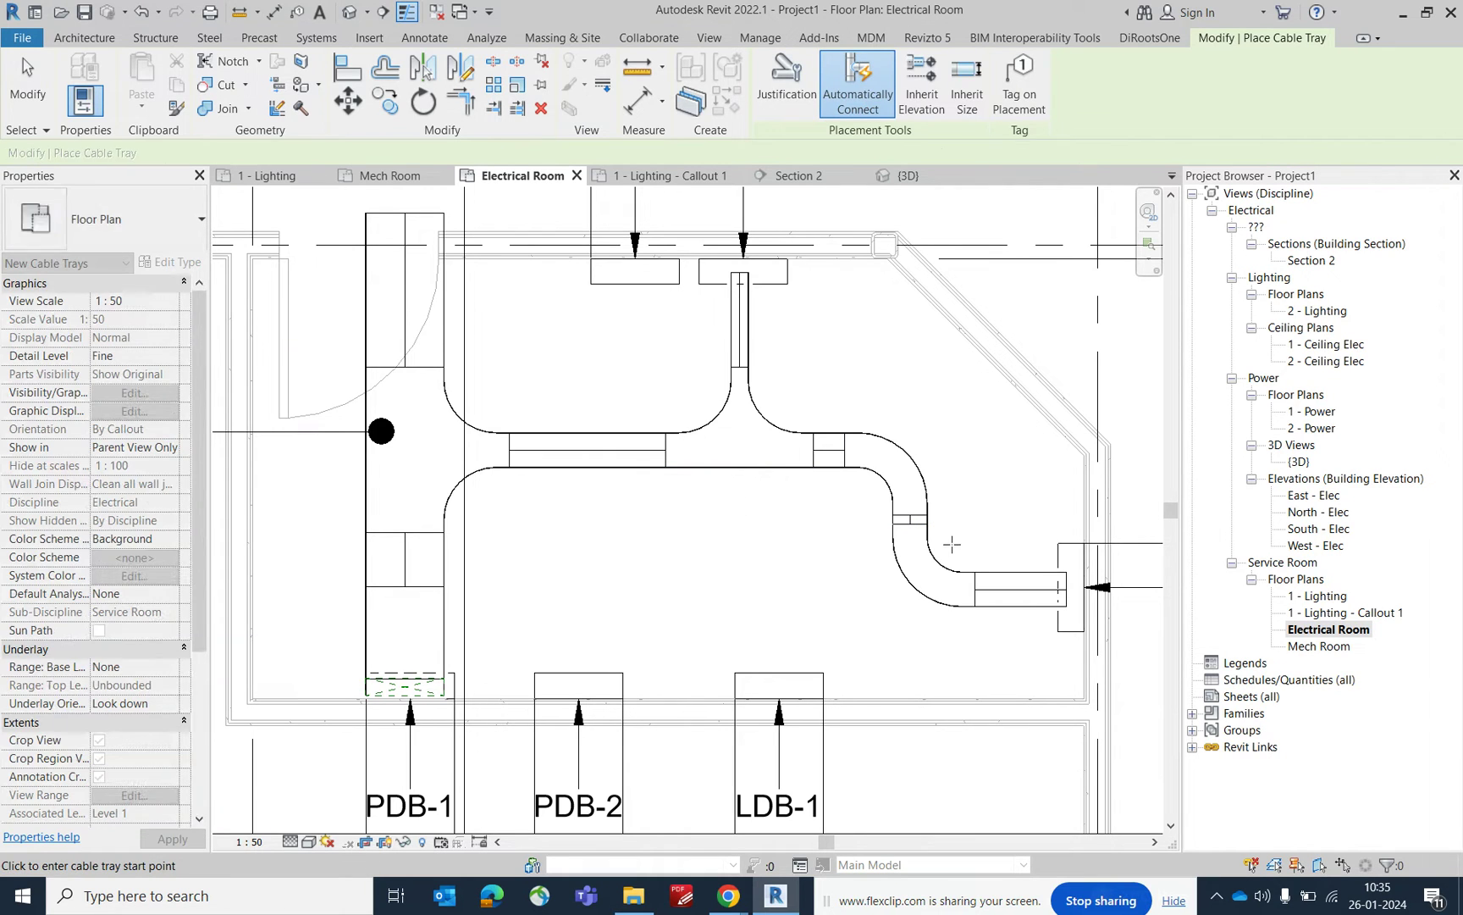
key("Escape")
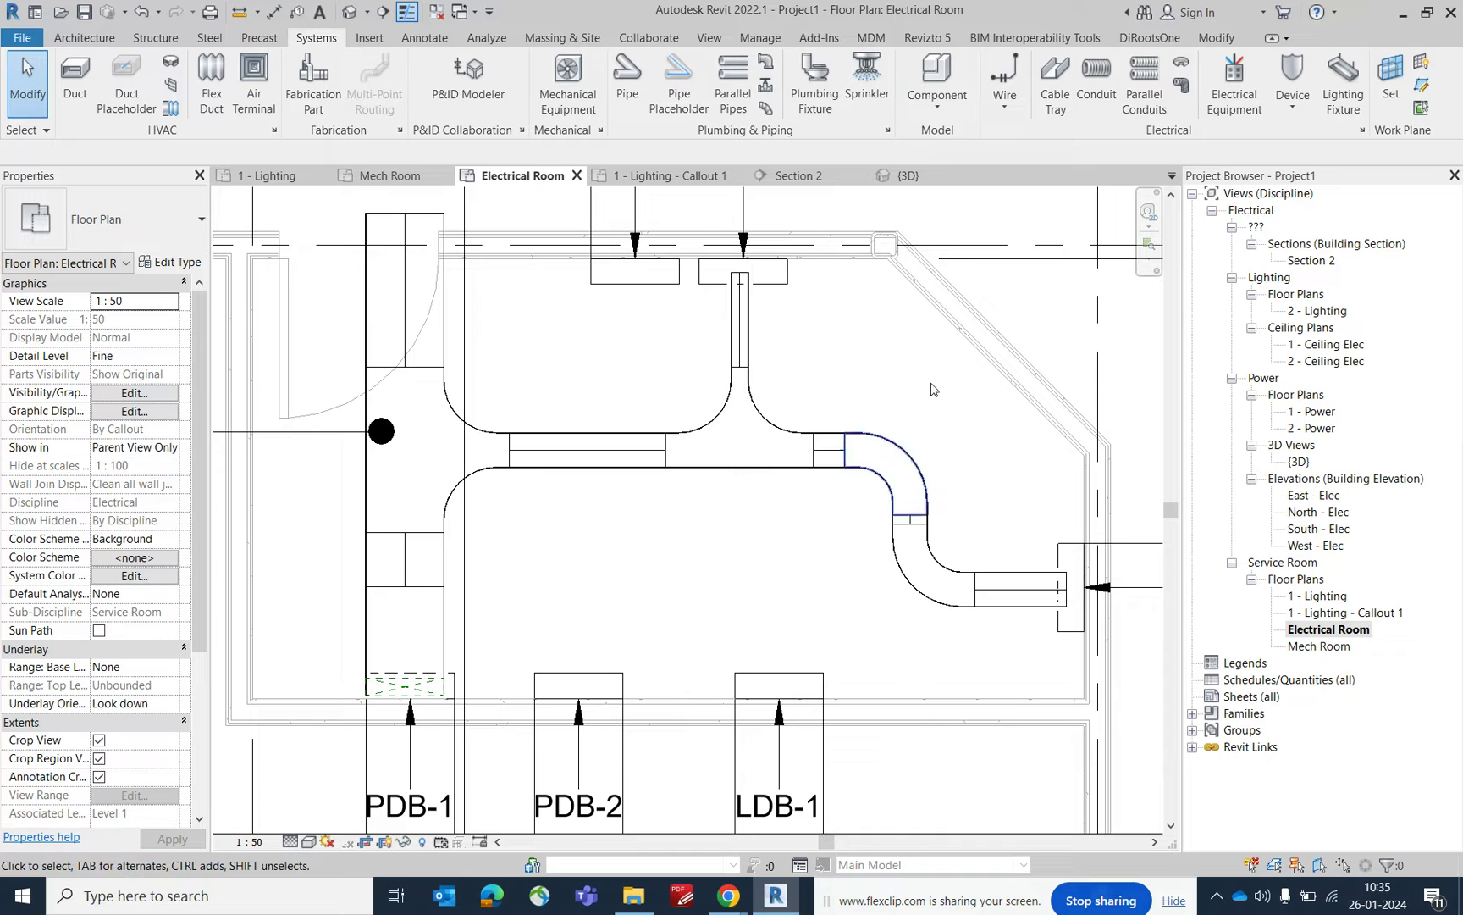
Shift the two 200 mm bends and the short trays joining them right towards MECH-DB, lengthening the horizontal run
left_click_drag(966, 403, 817, 581)
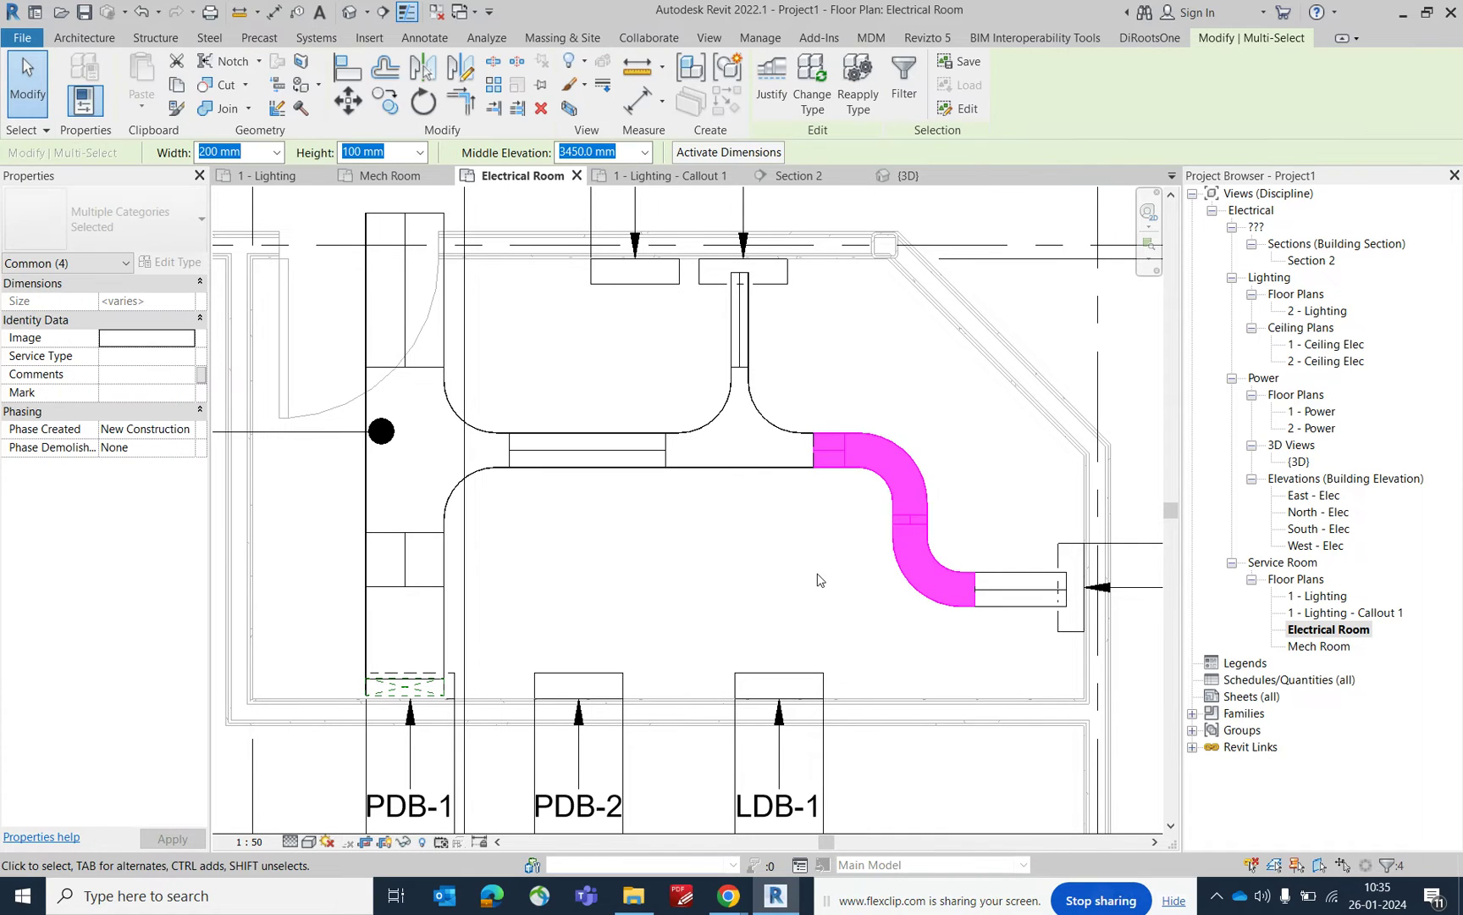
key("Right")
key("Right")
key("Right")
key("Right")
key("Right")
key("Right")
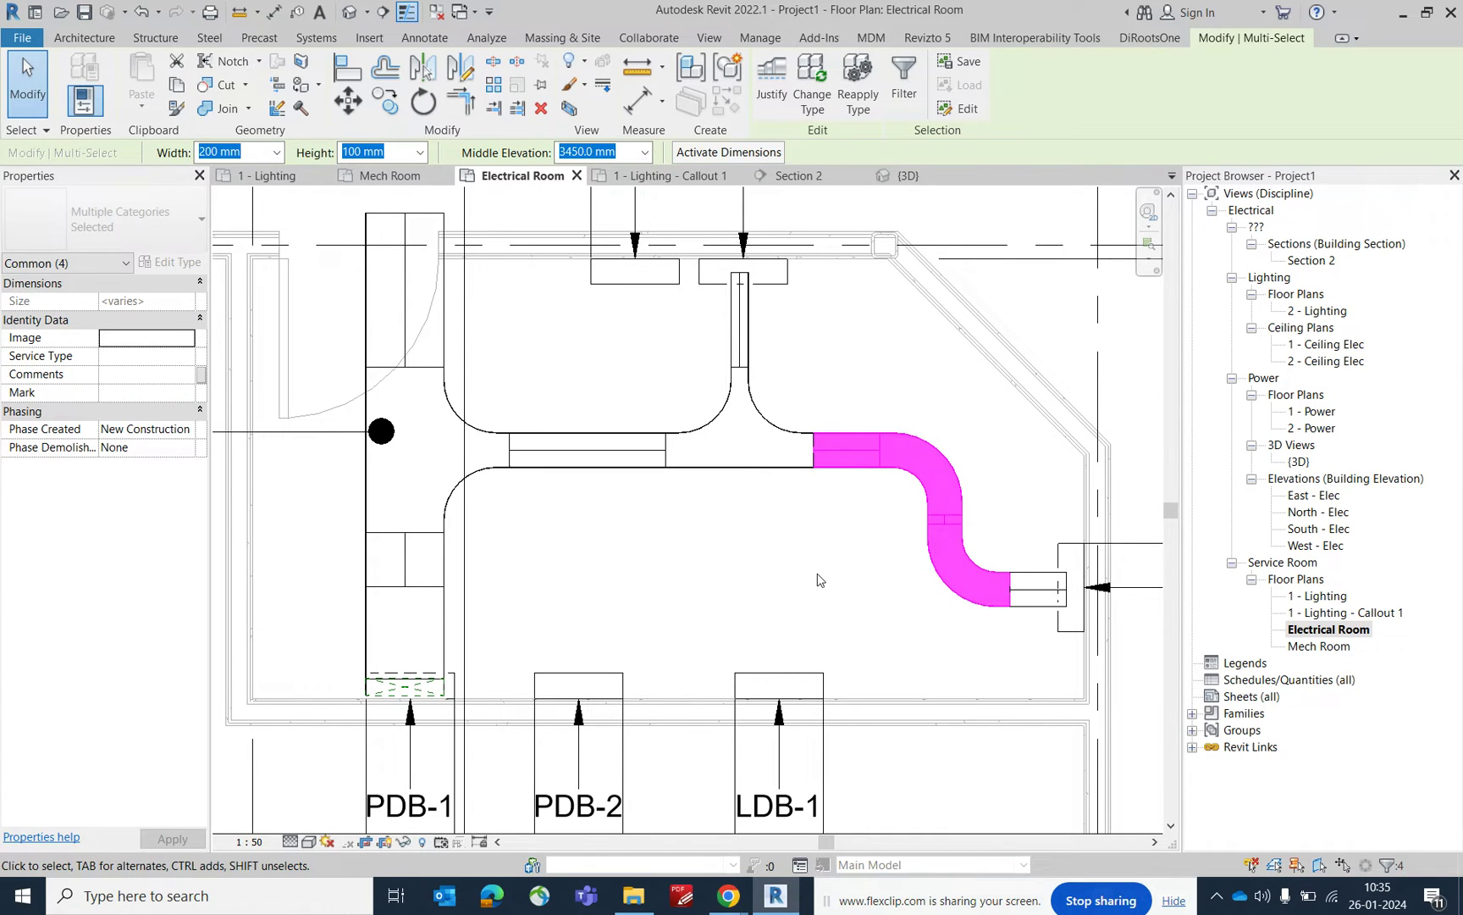
key("Escape")
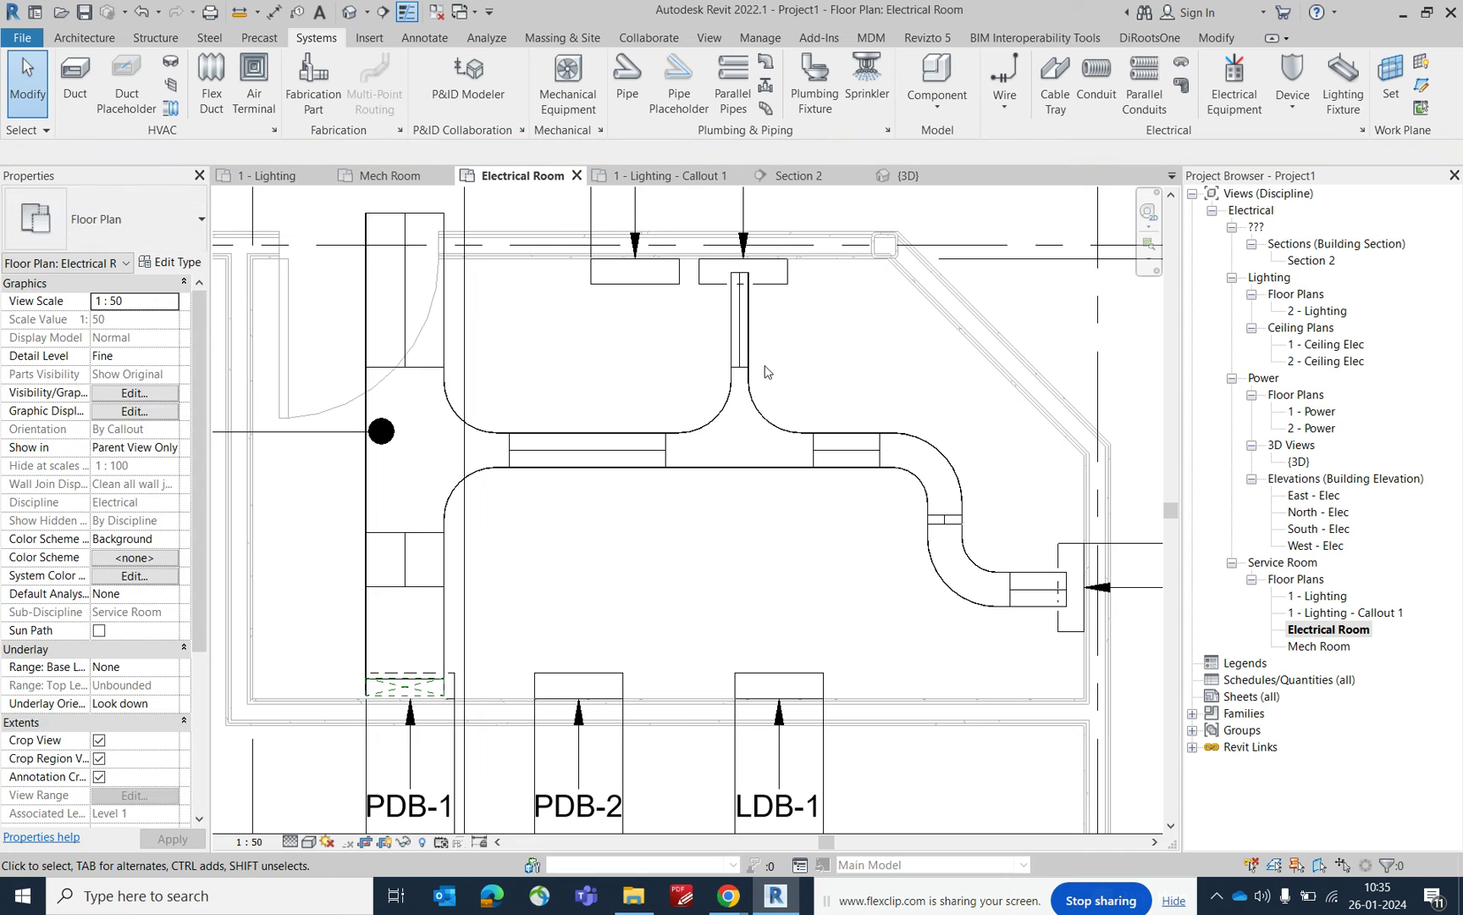
Nudge the tee and its 100 mm PDB-3 branch right along the horizontal tray to free space for another tee
left_click(711, 506)
key("Right")
key("Right")
key("Right")
key("Right")
key("Right")
key("Right")
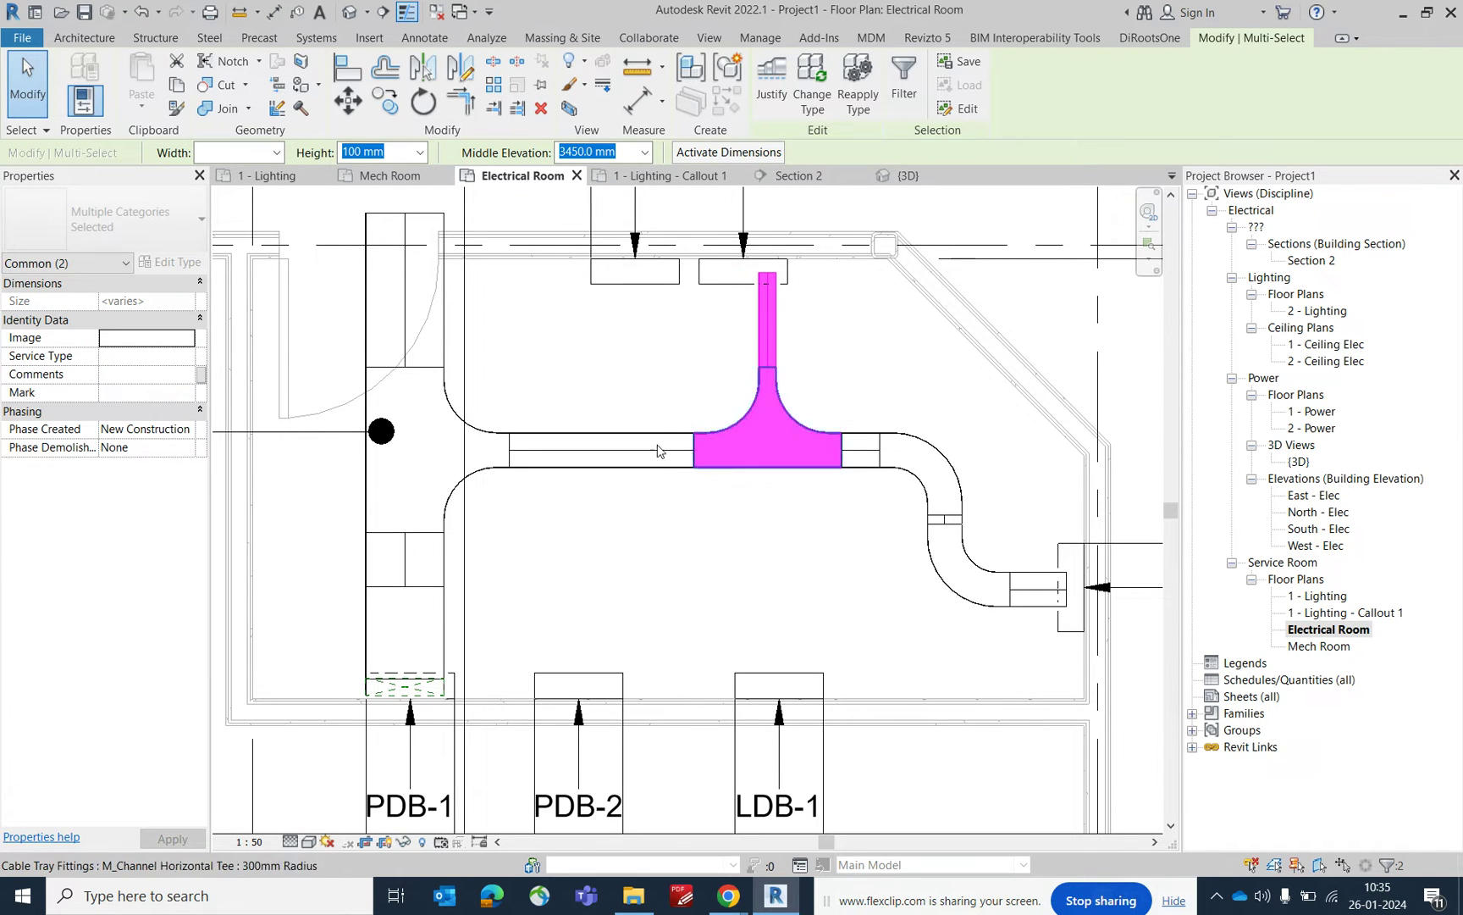
key("Escape")
Draw a 100 mm wide cable tray from the horizontal tray straight down to PDB-2, turning right for about 1000 mm to LDB-1
left_click(778, 339)
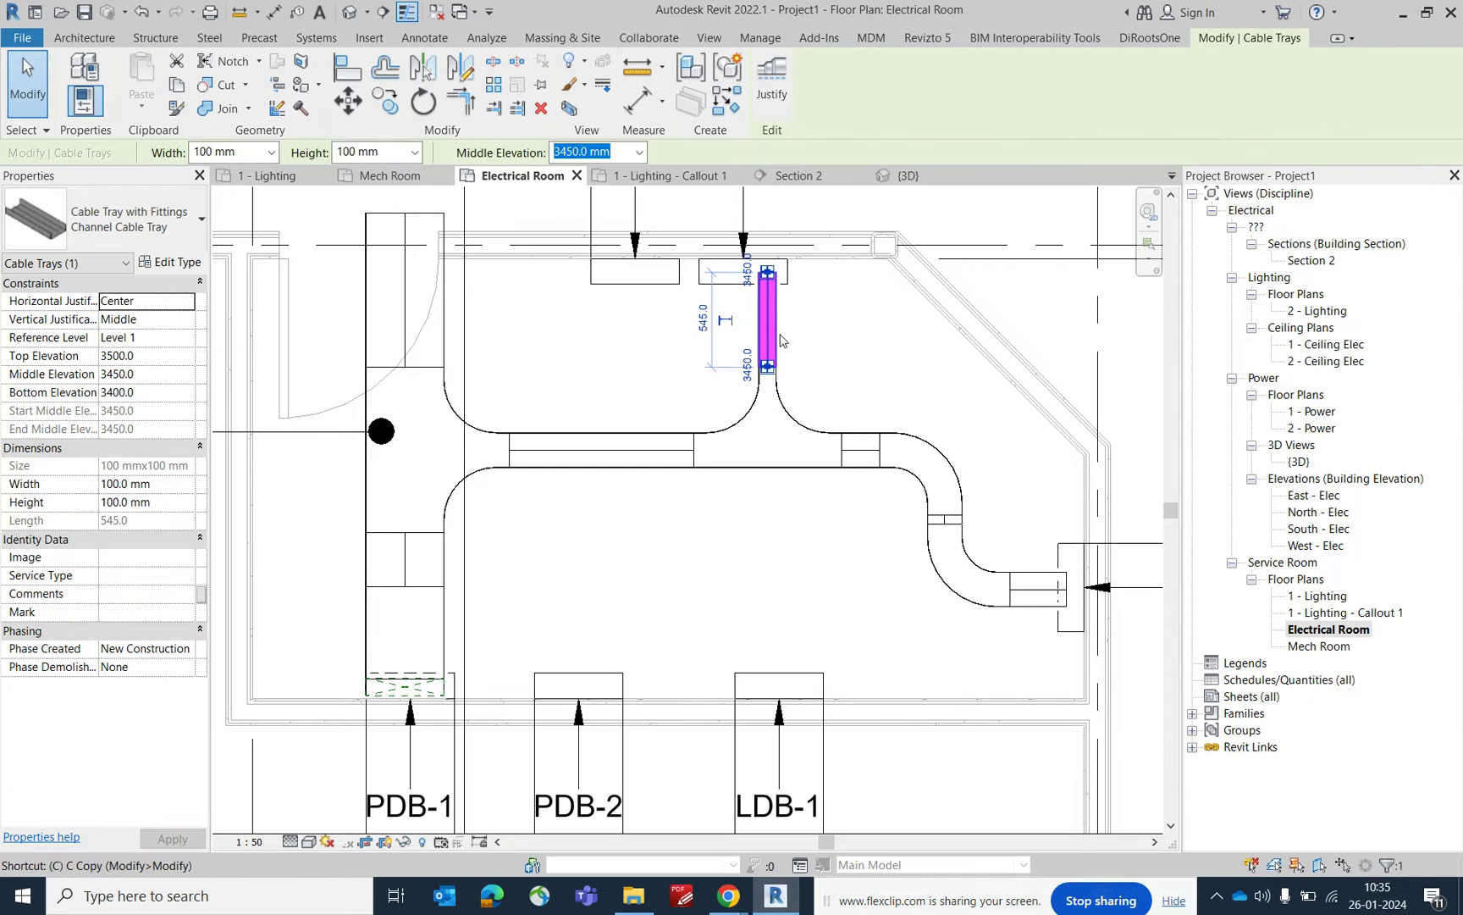
key("c")
key("s")
left_click(601, 449)
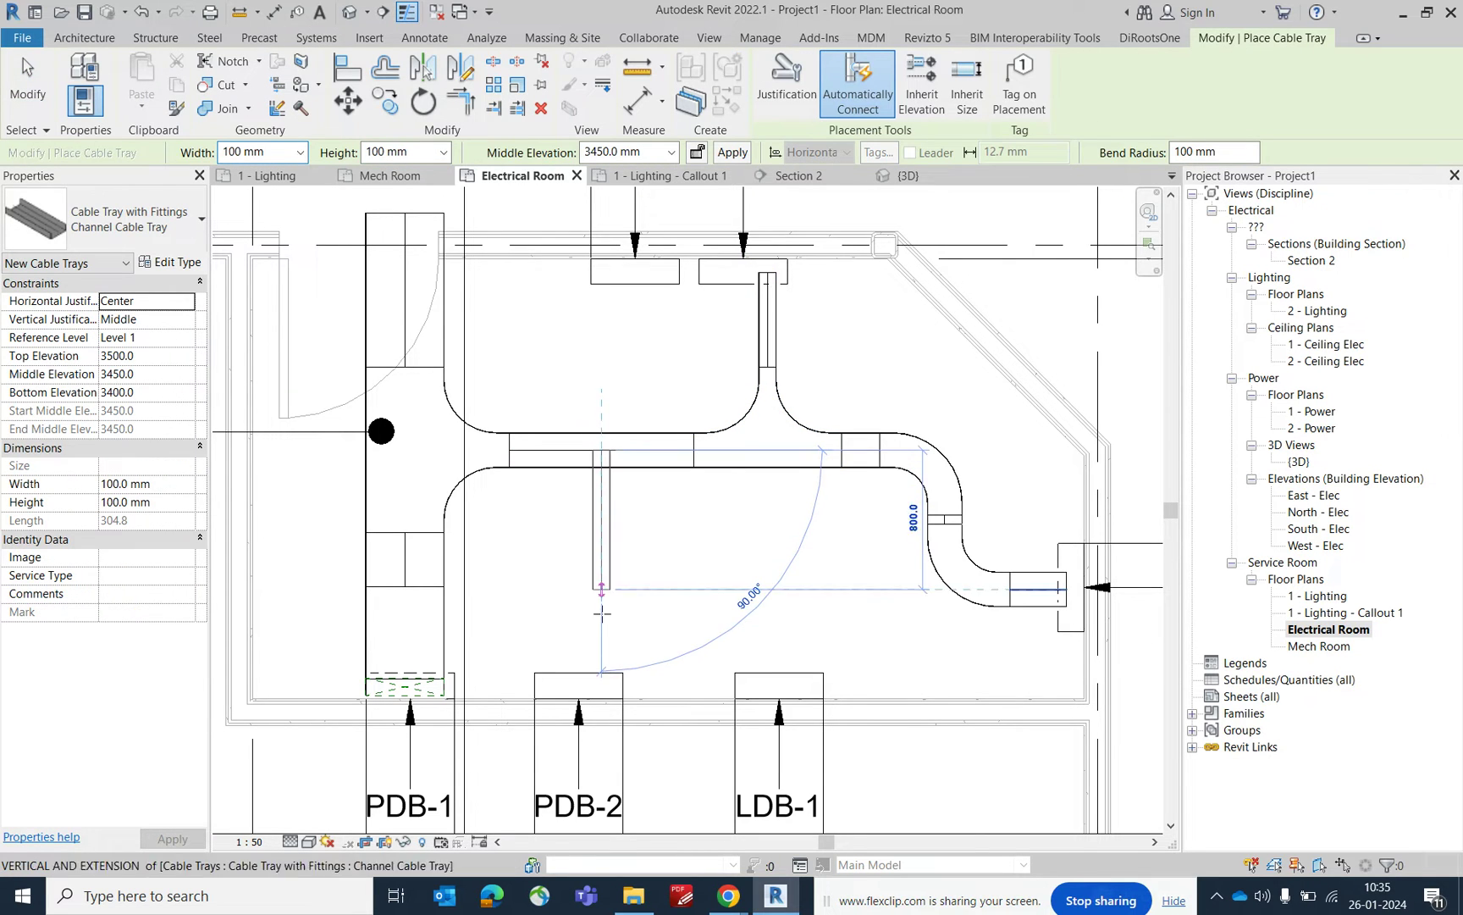
left_click(603, 675)
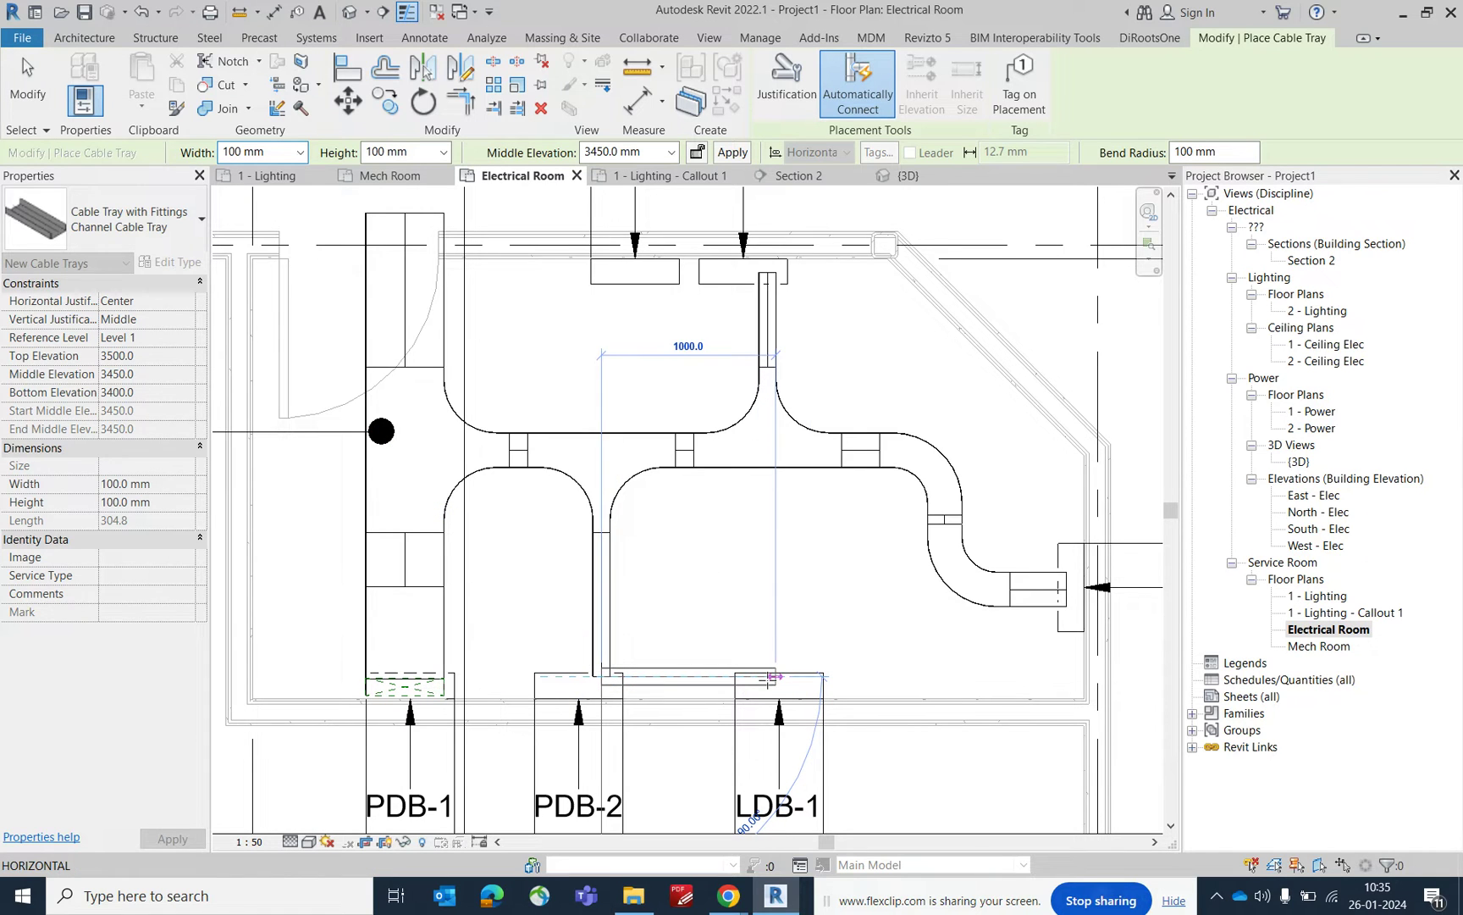
left_click(772, 675)
key("Escape")
key("Escape")
scroll(766, 625, "down", 2)
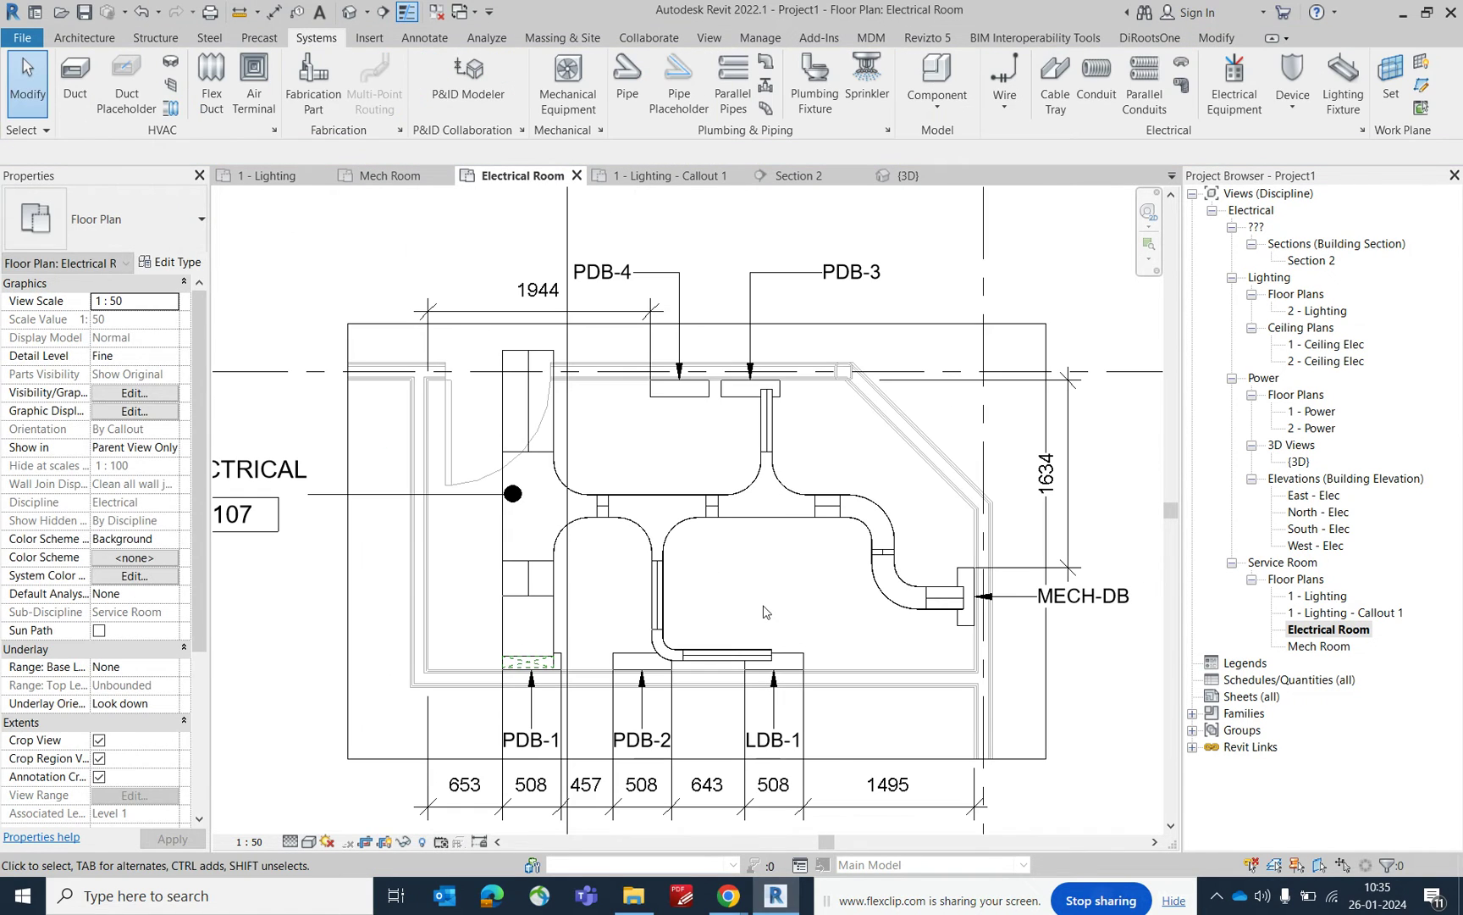
middle_click_drag(796, 603, 812, 602)
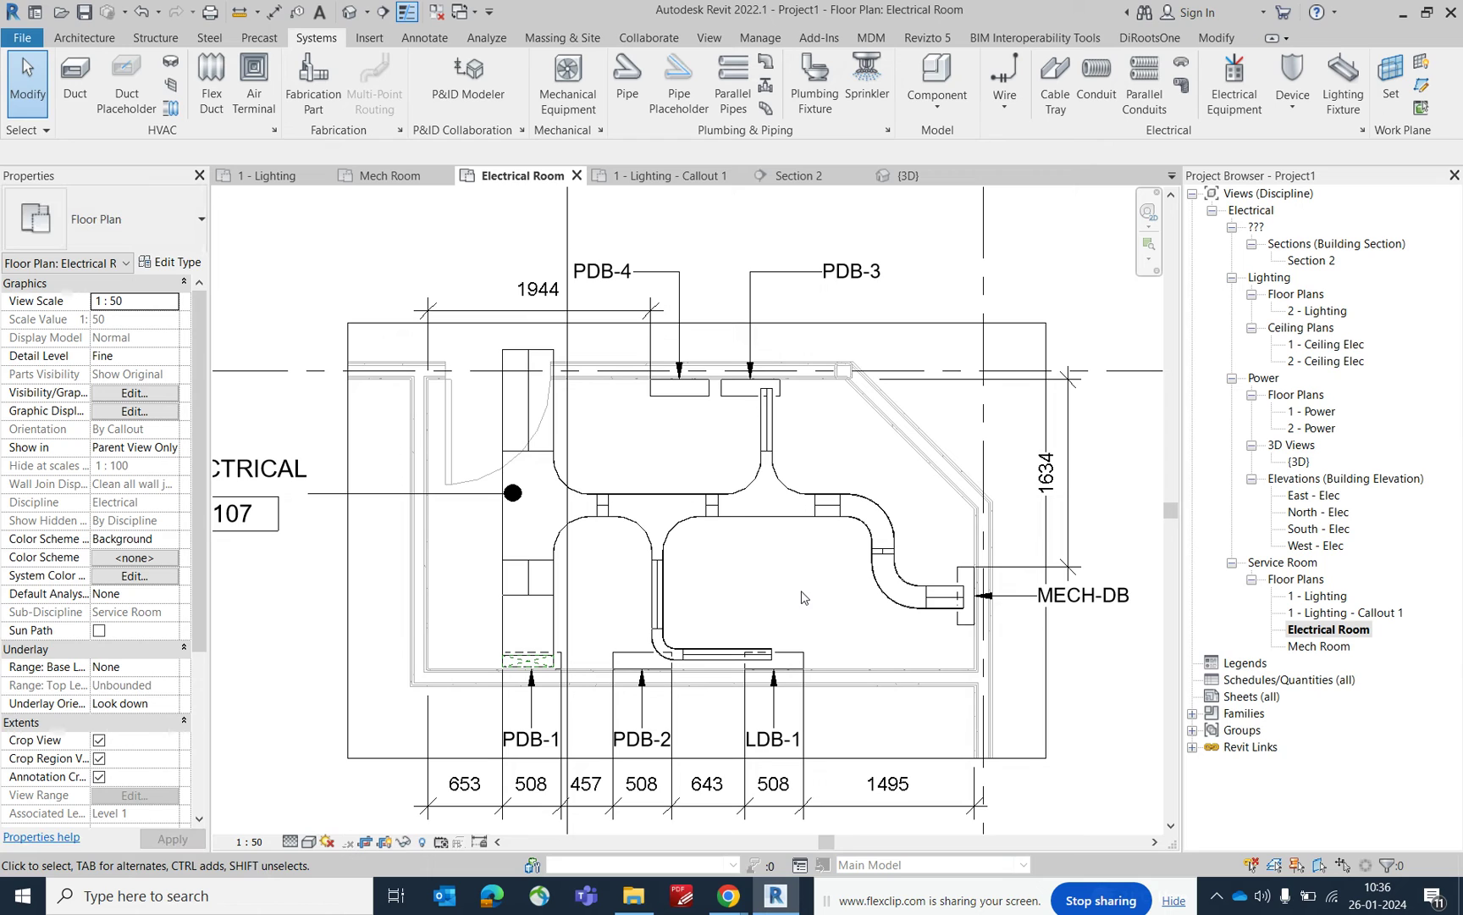
Set the Service Type of the entire connected cable tray network, fittings included, to CABLE TRAY-01
left_click(535, 588)
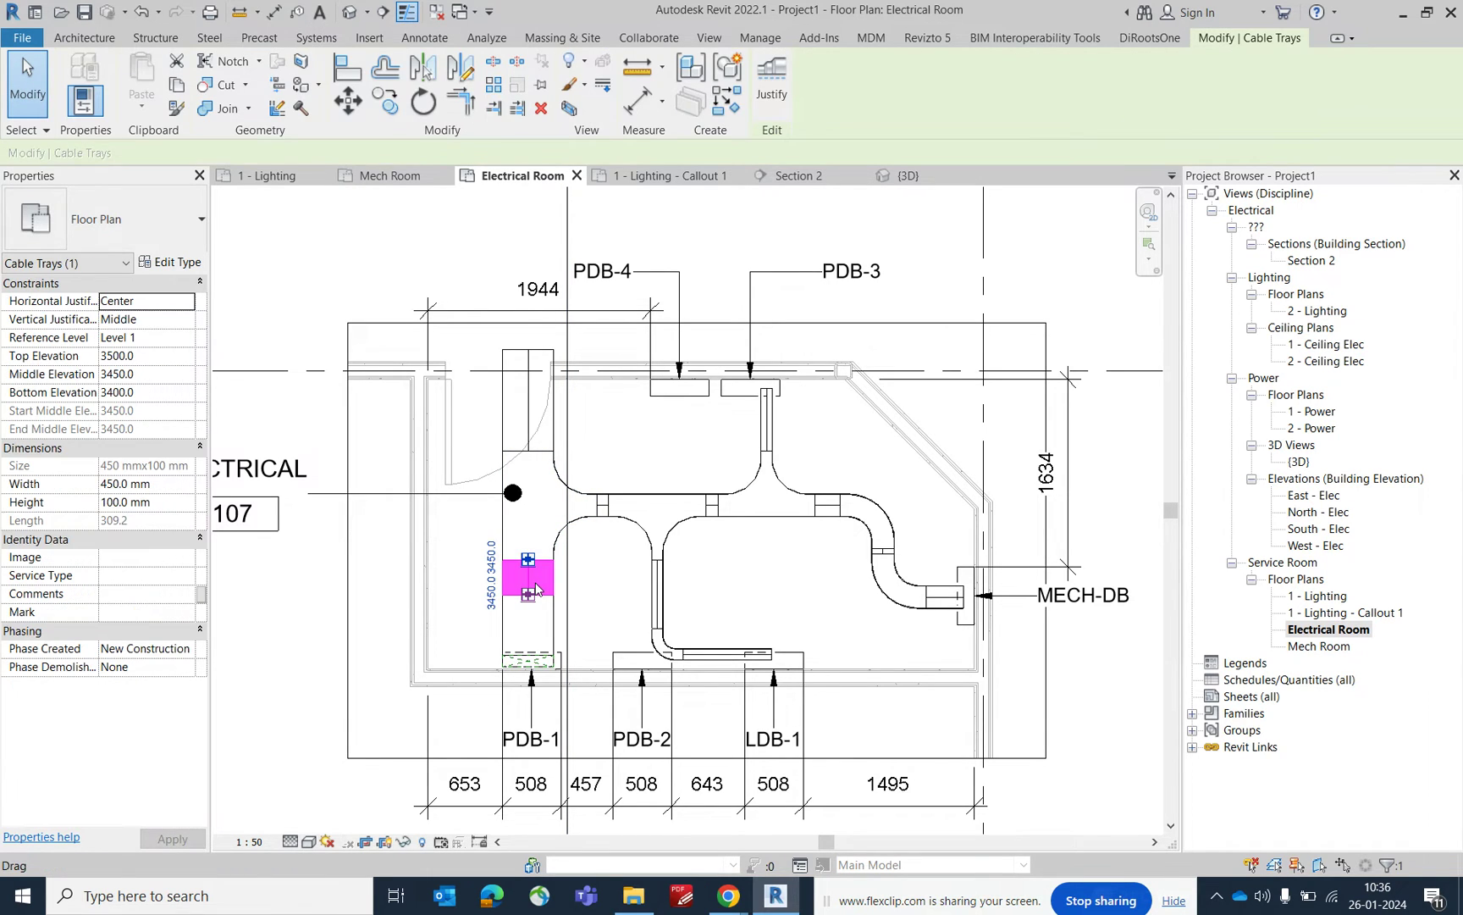
key("Tab")
key("Tab")
left_click(536, 589)
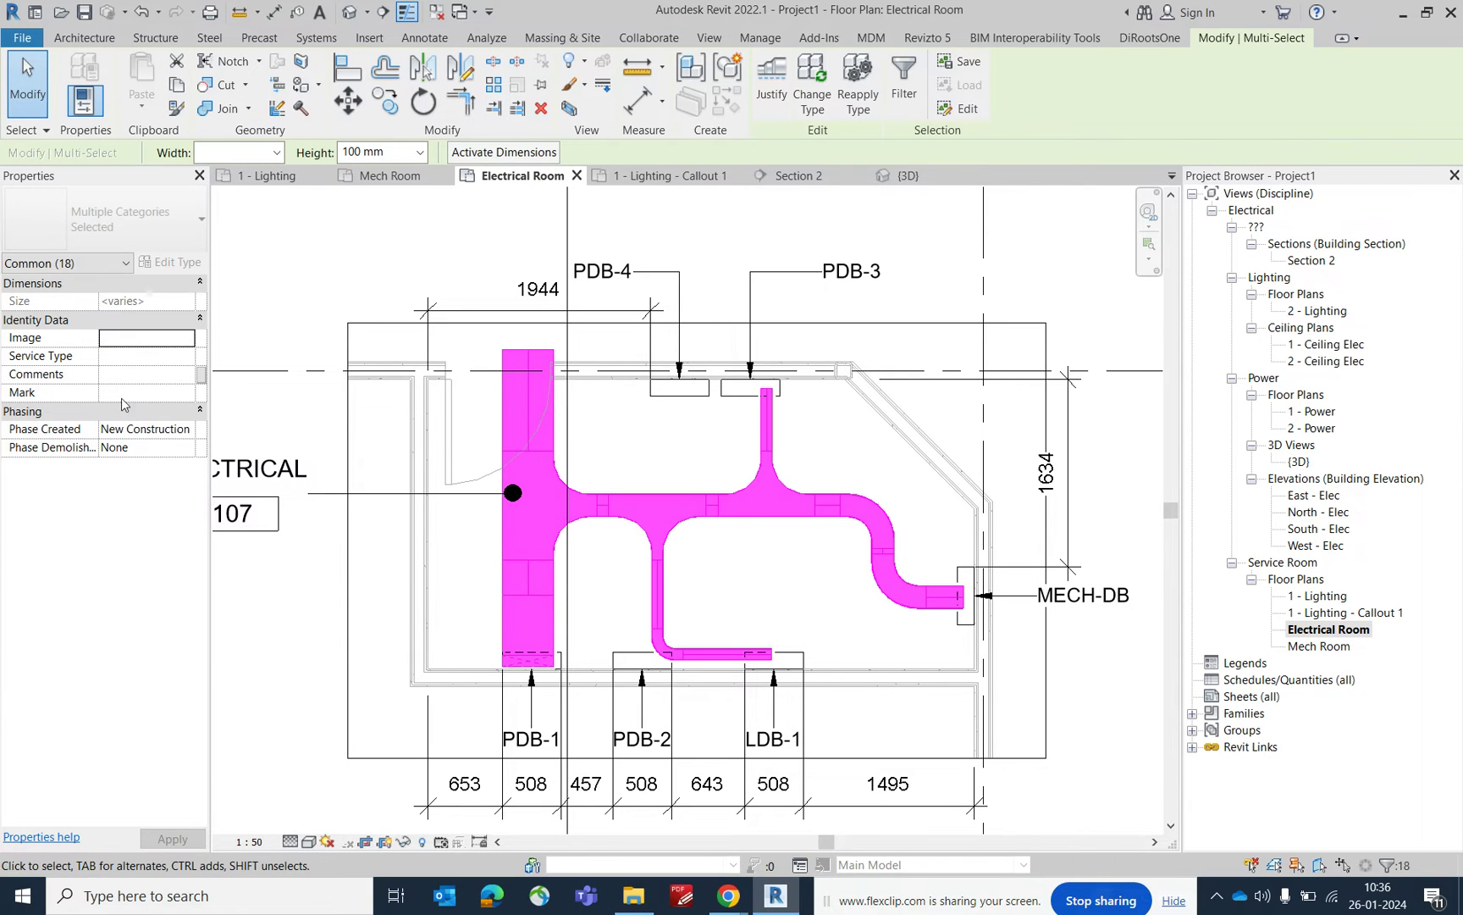
left_click(123, 356)
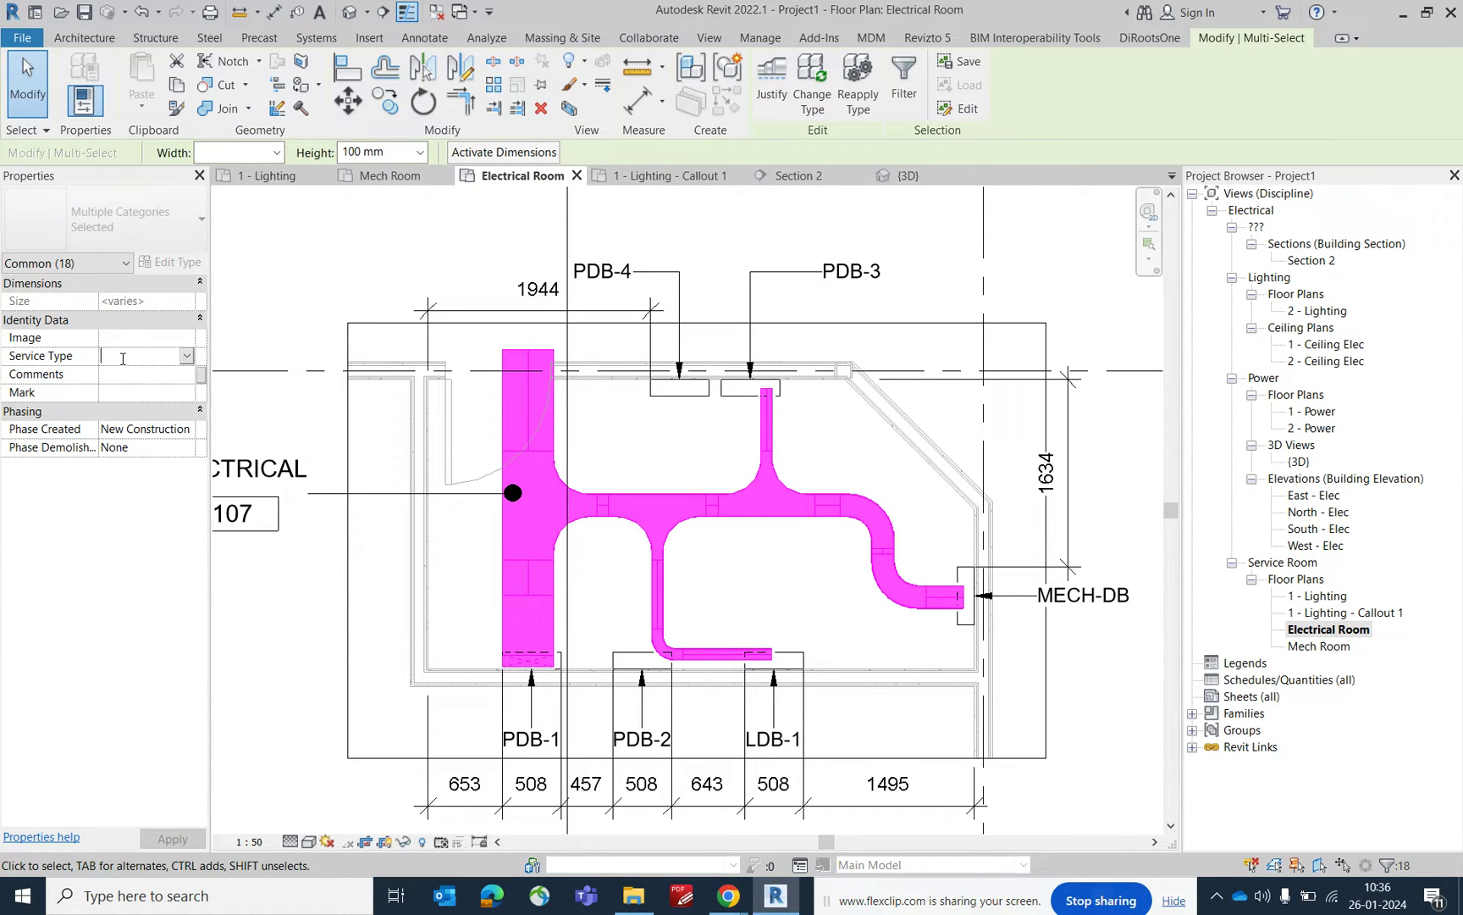
type("CA")
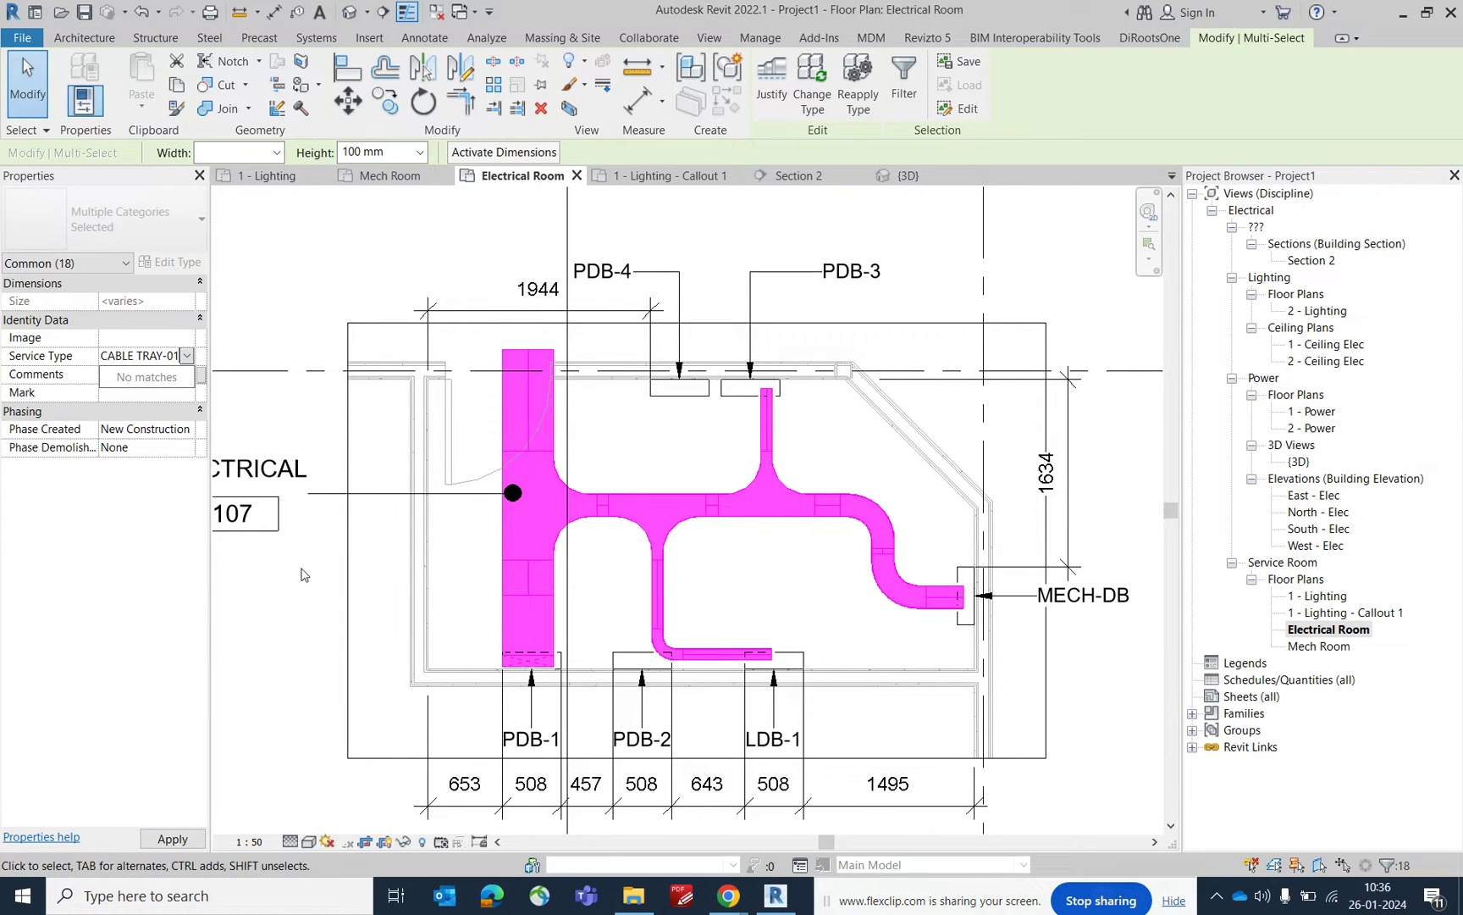
type("BLE TRAY-01")
key("Return")
left_click(291, 594)
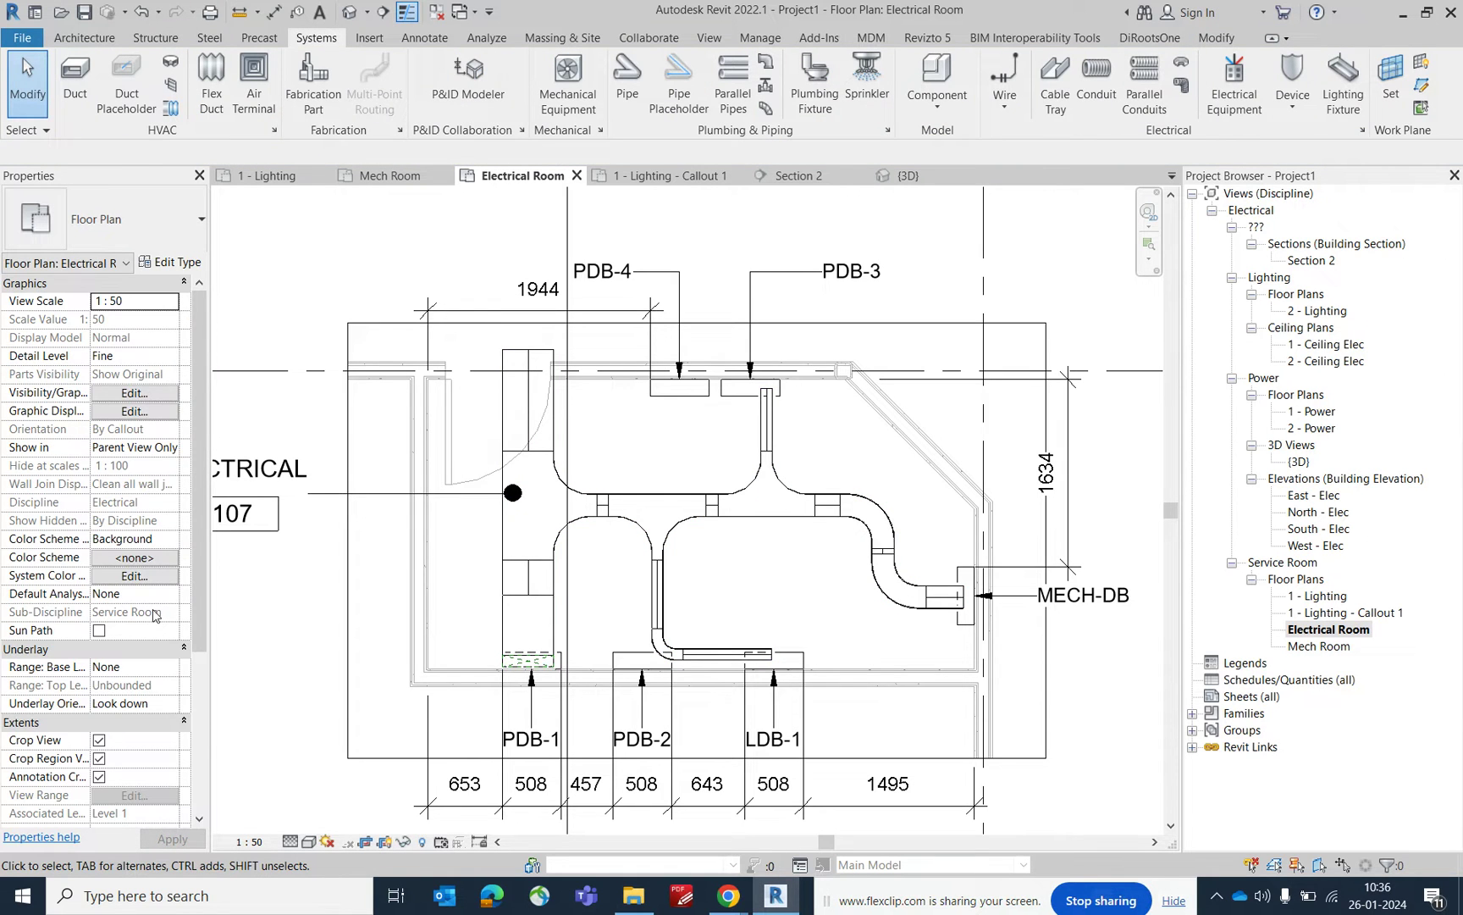
Create a rule-based filter named CABLE TRY 01 from the filter overrides of the SERVICE ROOM view template
scroll(149, 627, "down", 3)
left_click(109, 758)
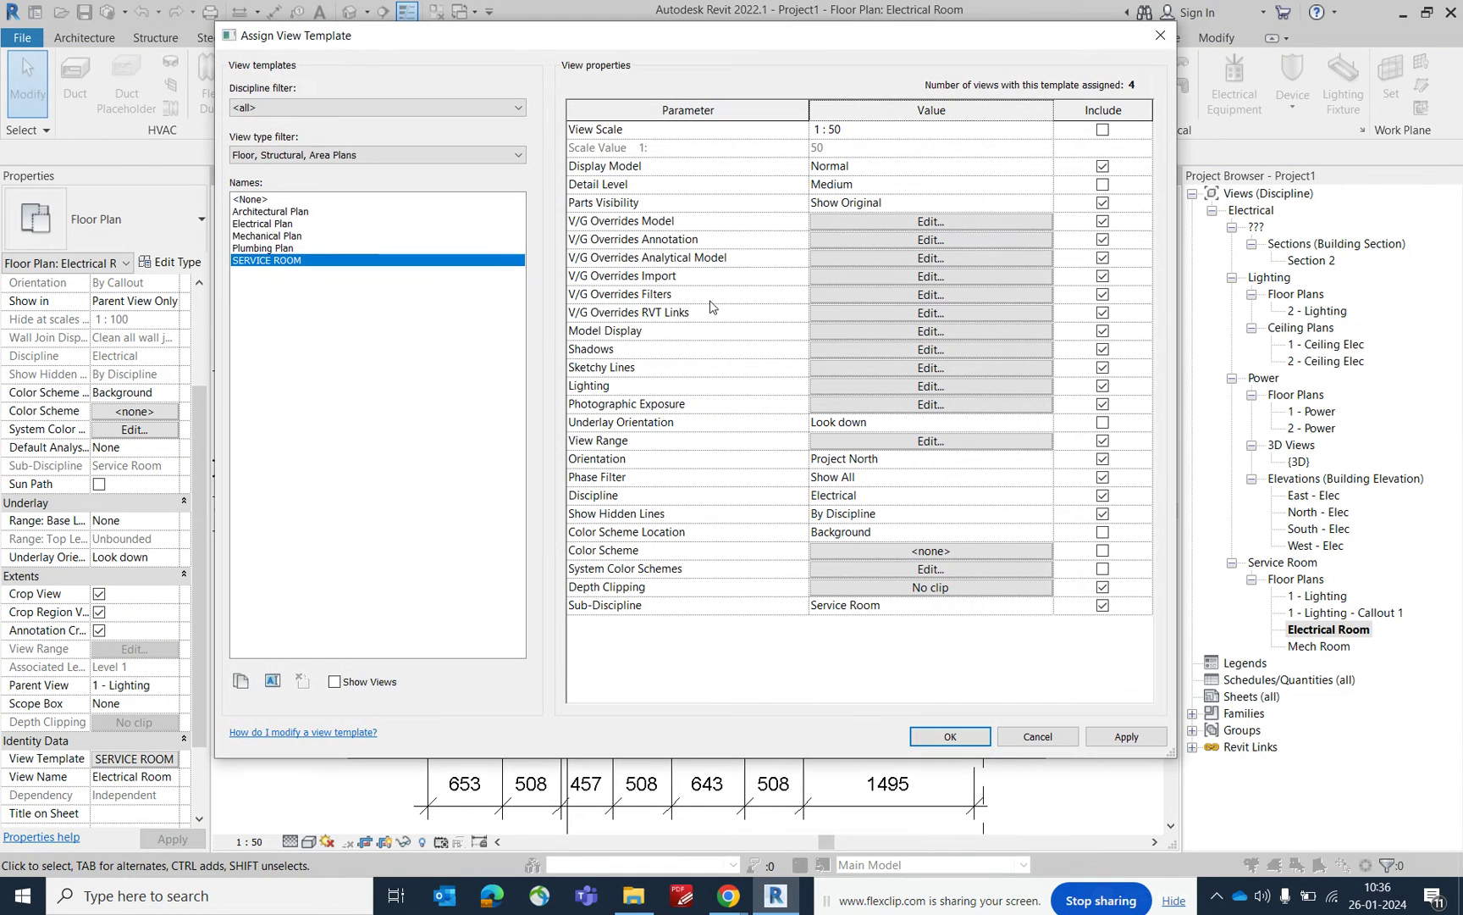
left_click(918, 296)
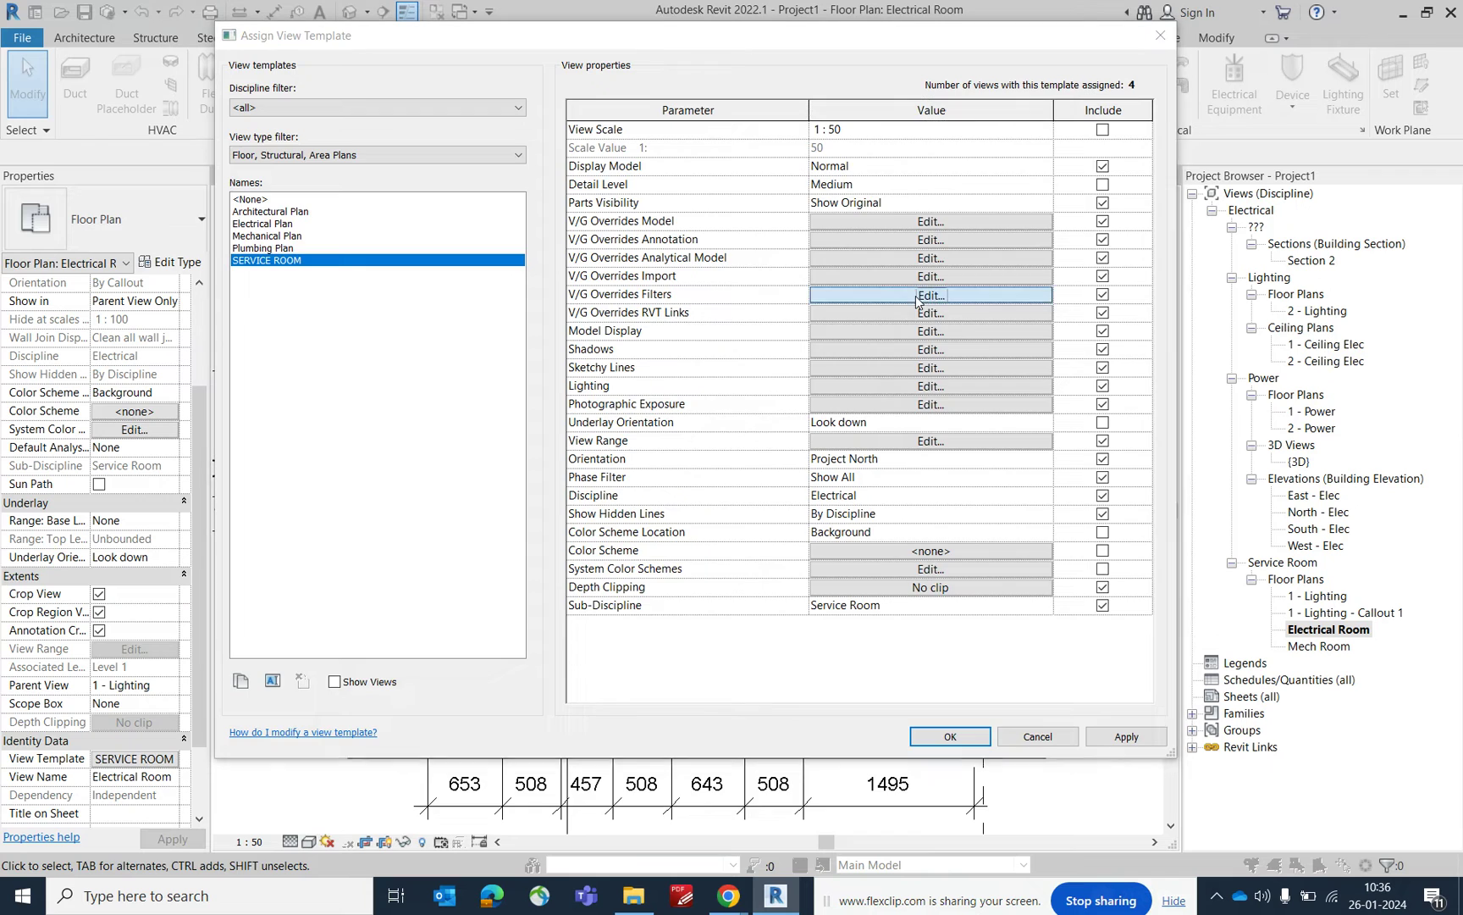
left_click(488, 733)
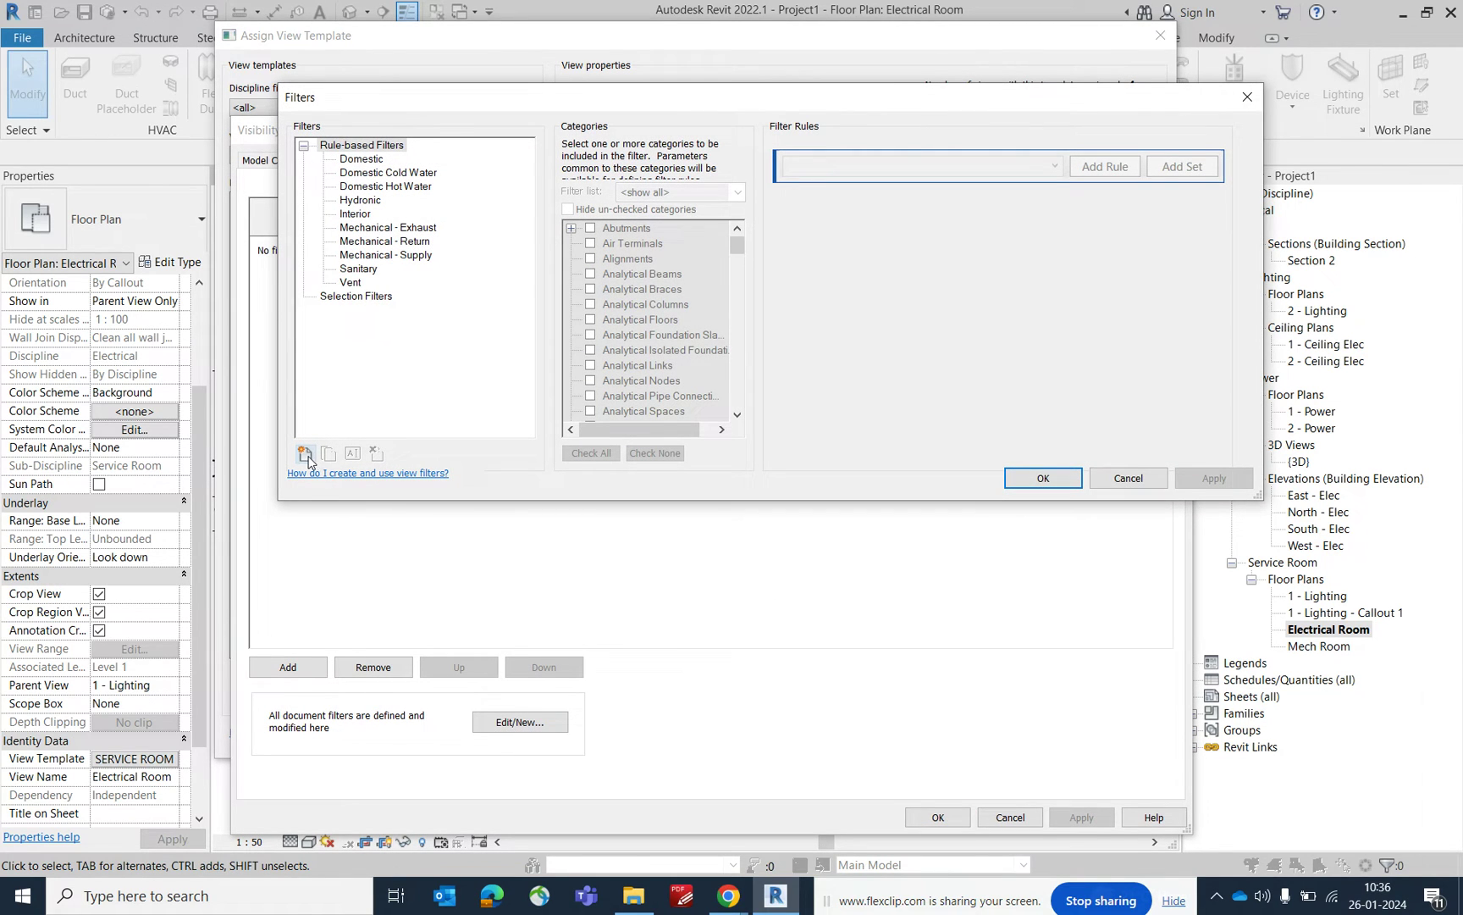
left_click(306, 455)
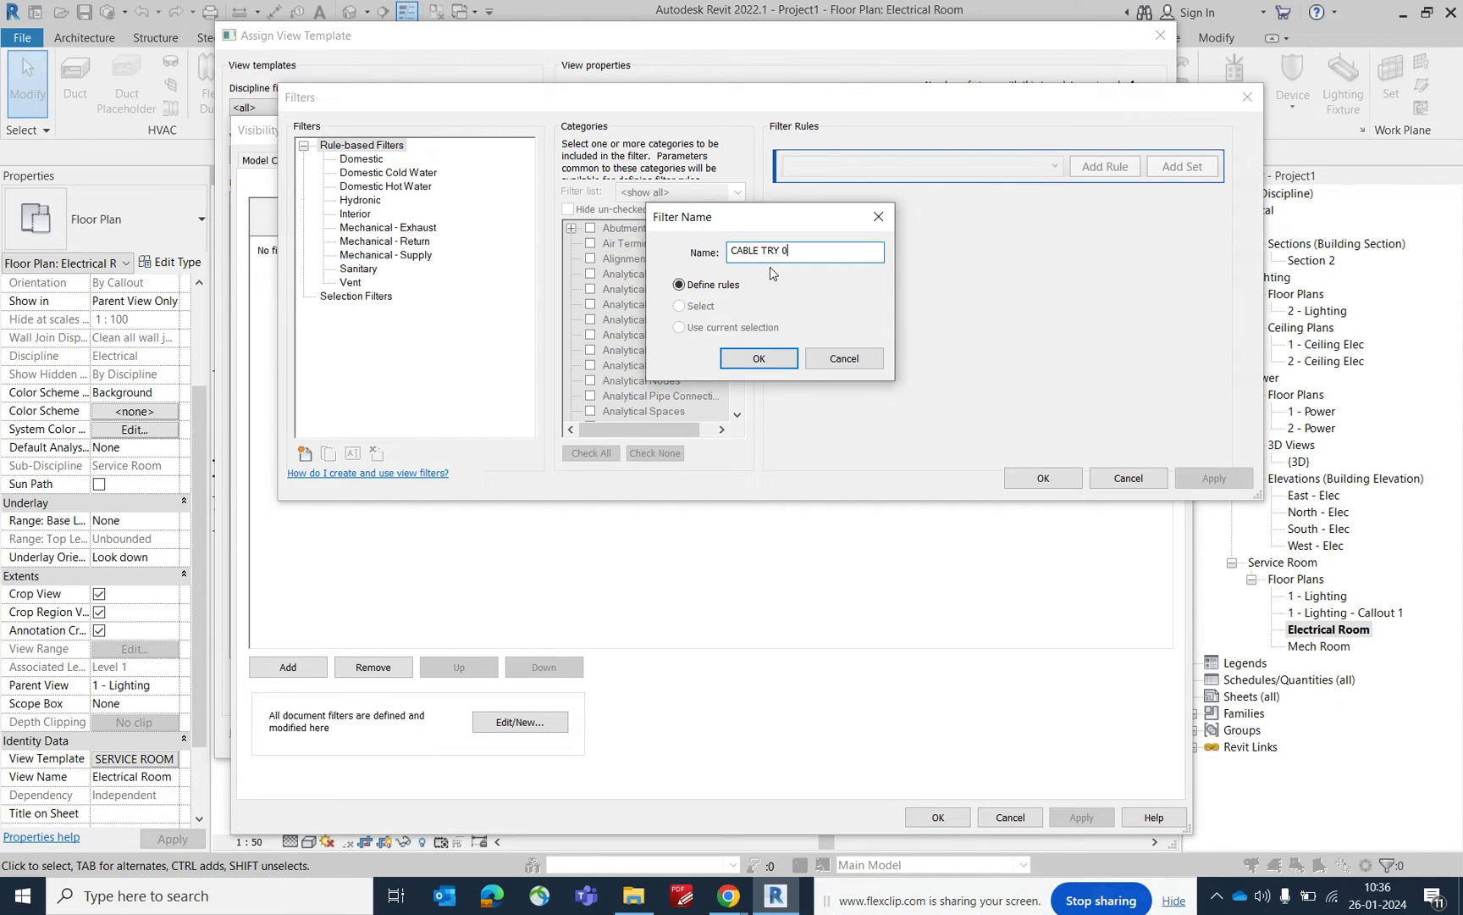
left_click(749, 357)
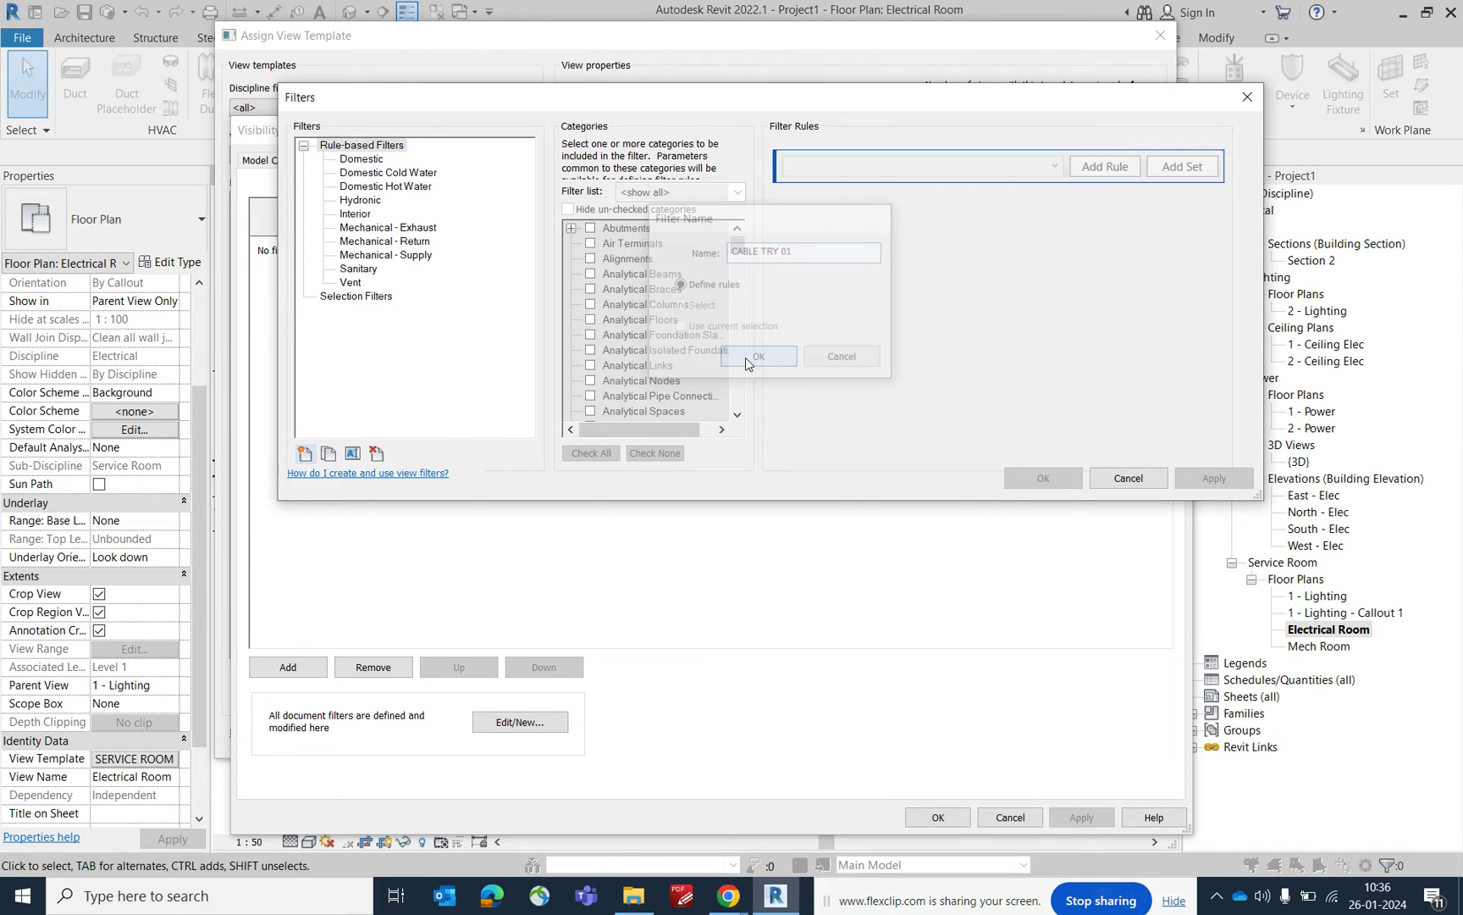
Include the Cable Tray Fittings and Cable Trays categories in the CABLE TRY 01 filter
left_click(638, 321)
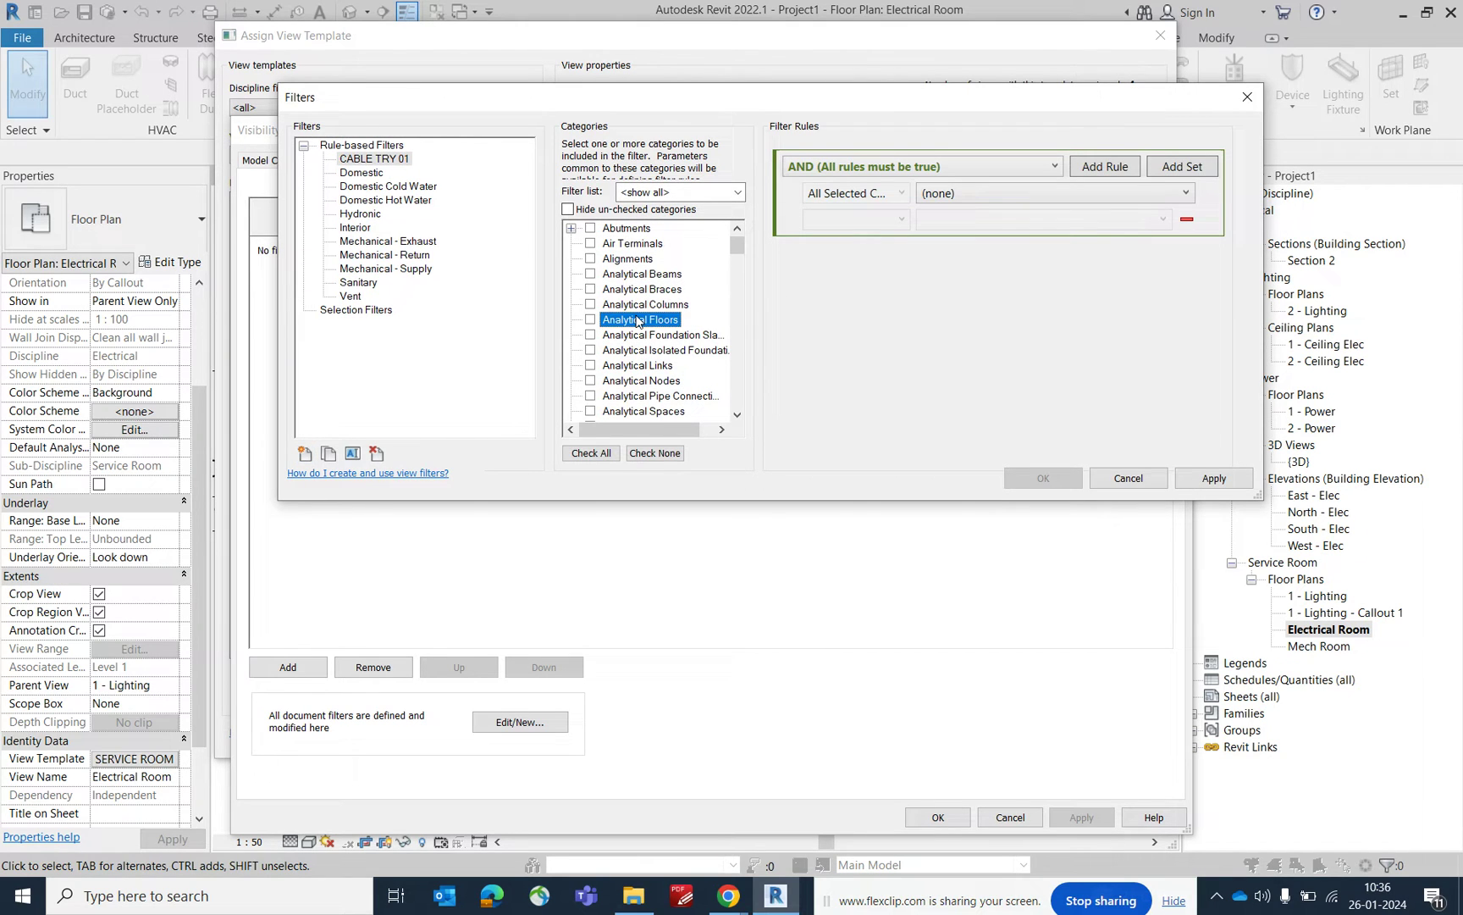
key("c")
scroll(641, 325, "down", 1)
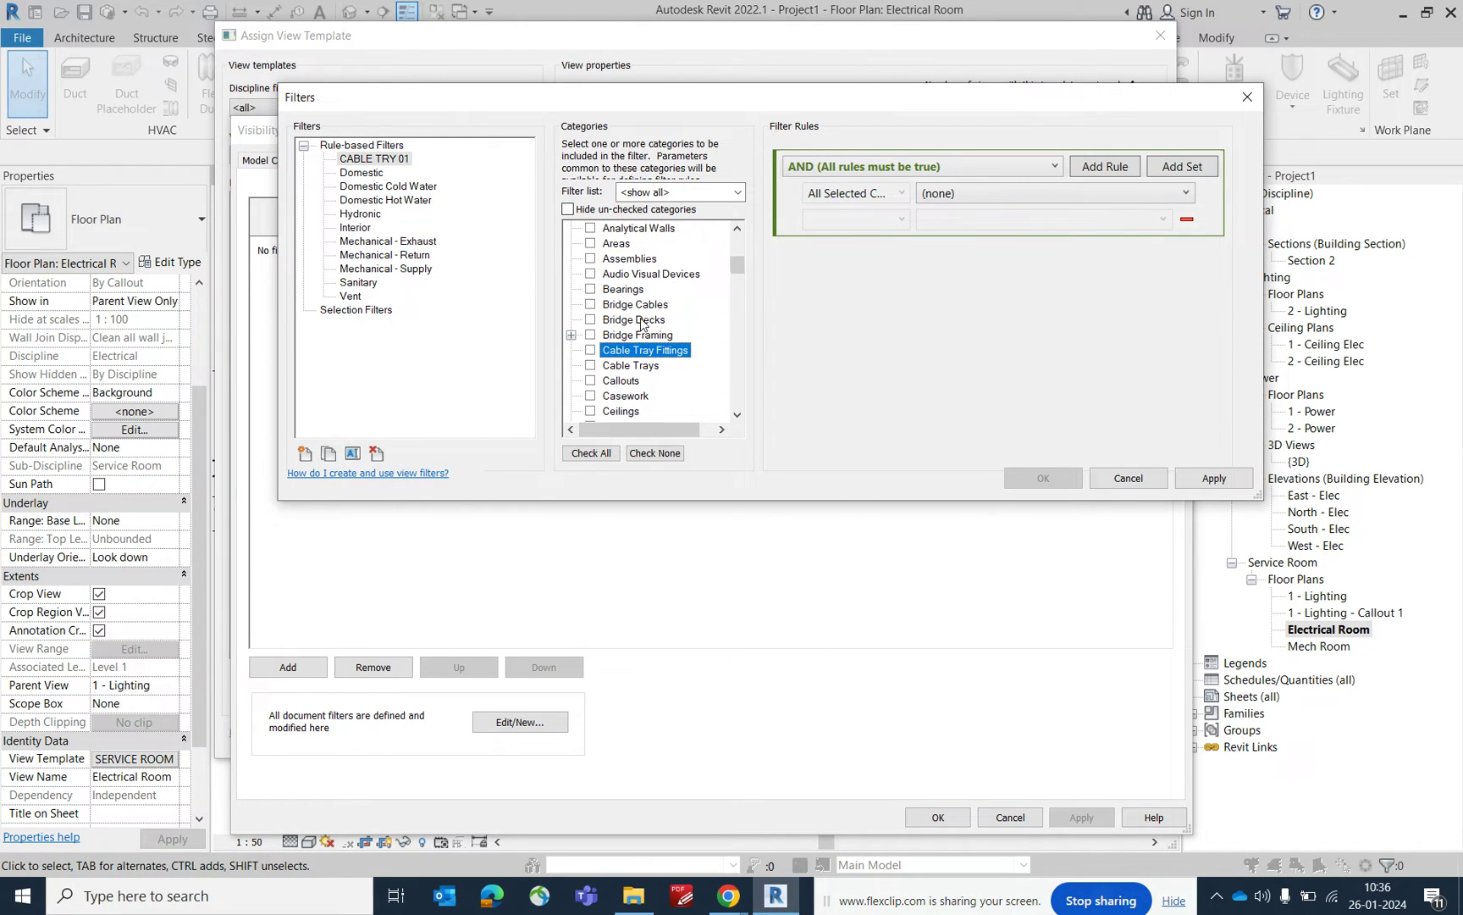
left_click(591, 352)
left_click(590, 365)
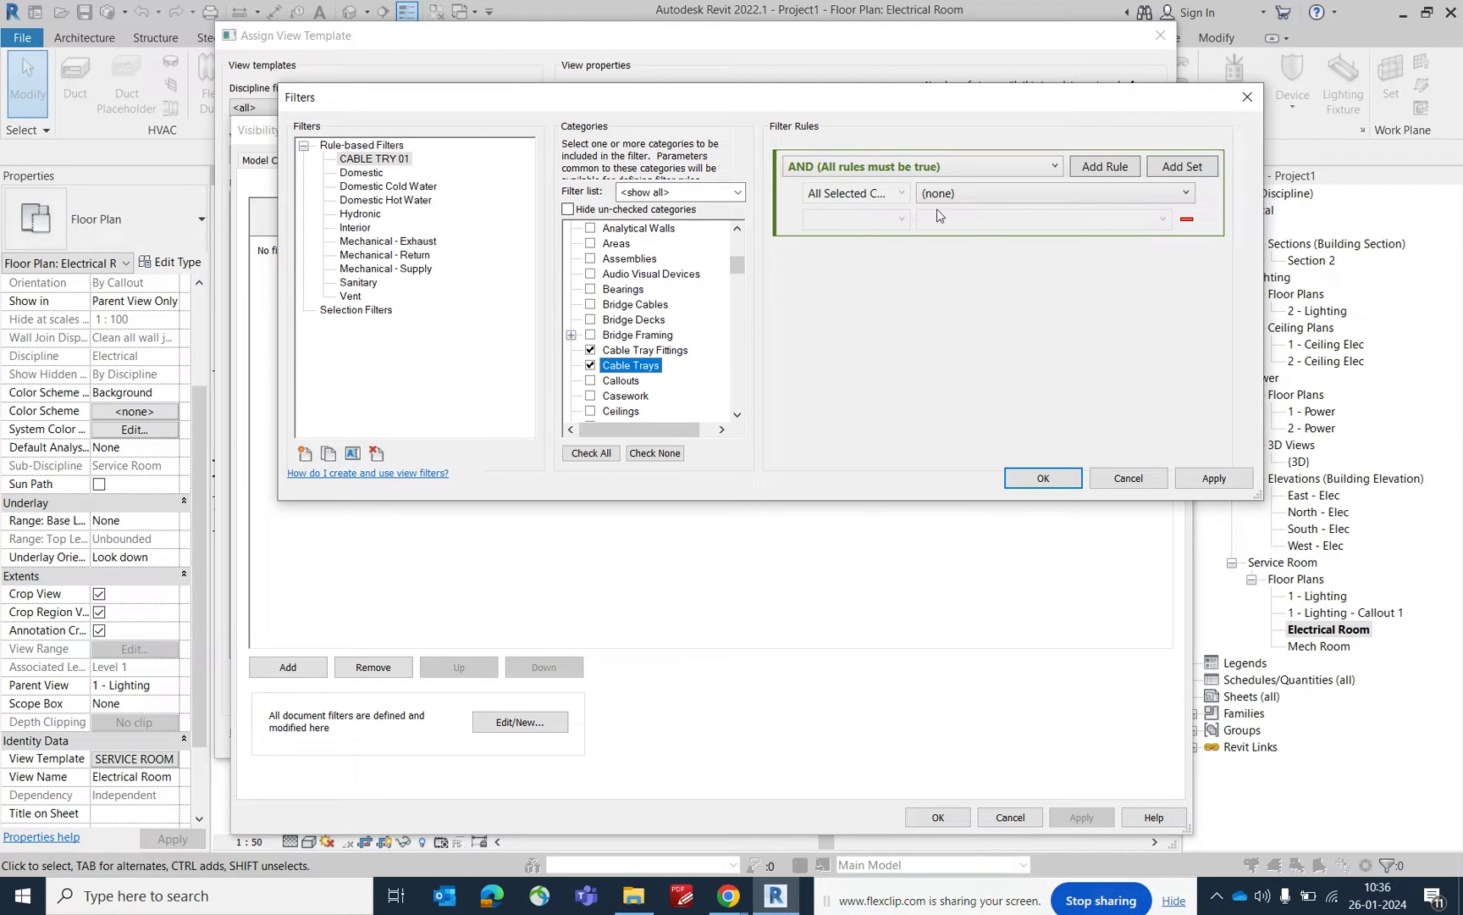
Define the filter rule as Service Type equals CABLE TRAY-01 and save the filter
left_click(976, 198)
scroll(956, 474, "down", 2)
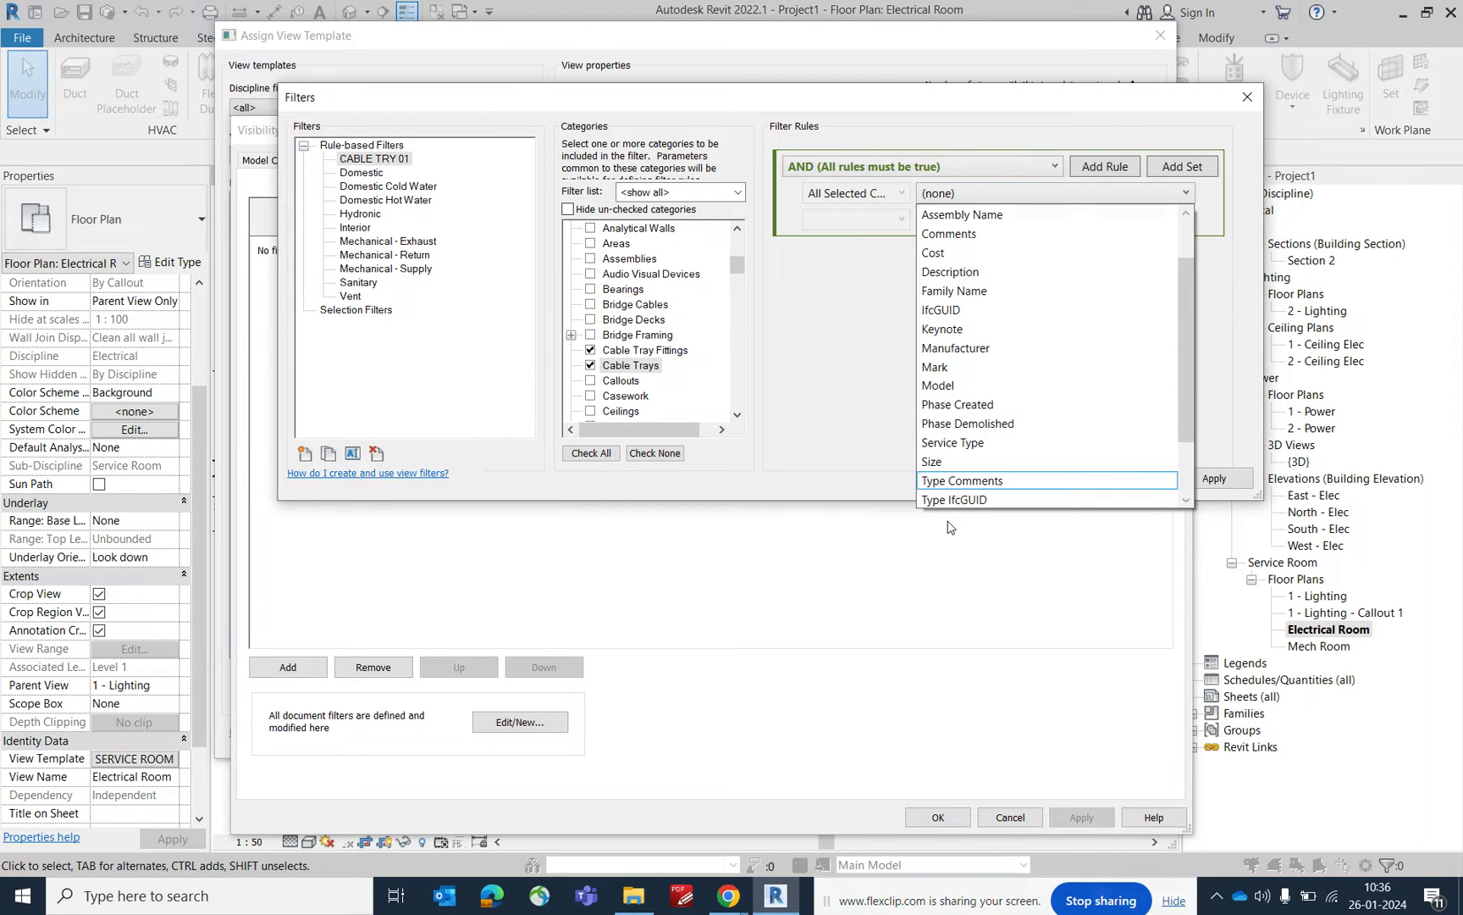
left_click(952, 386)
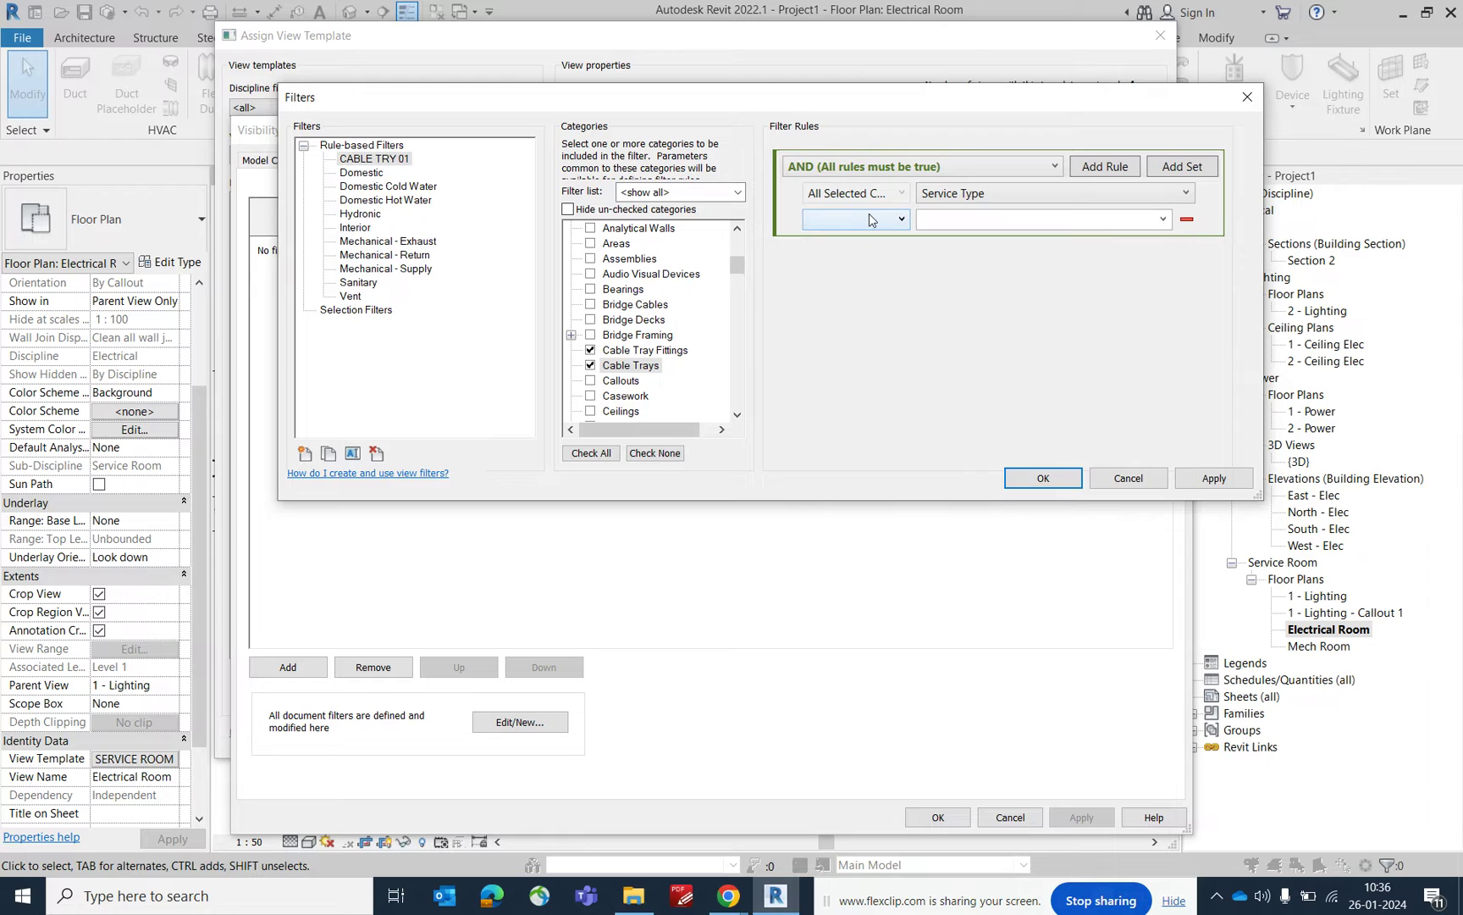
left_click(873, 220)
left_click(872, 238)
left_click(1162, 220)
left_click(983, 241)
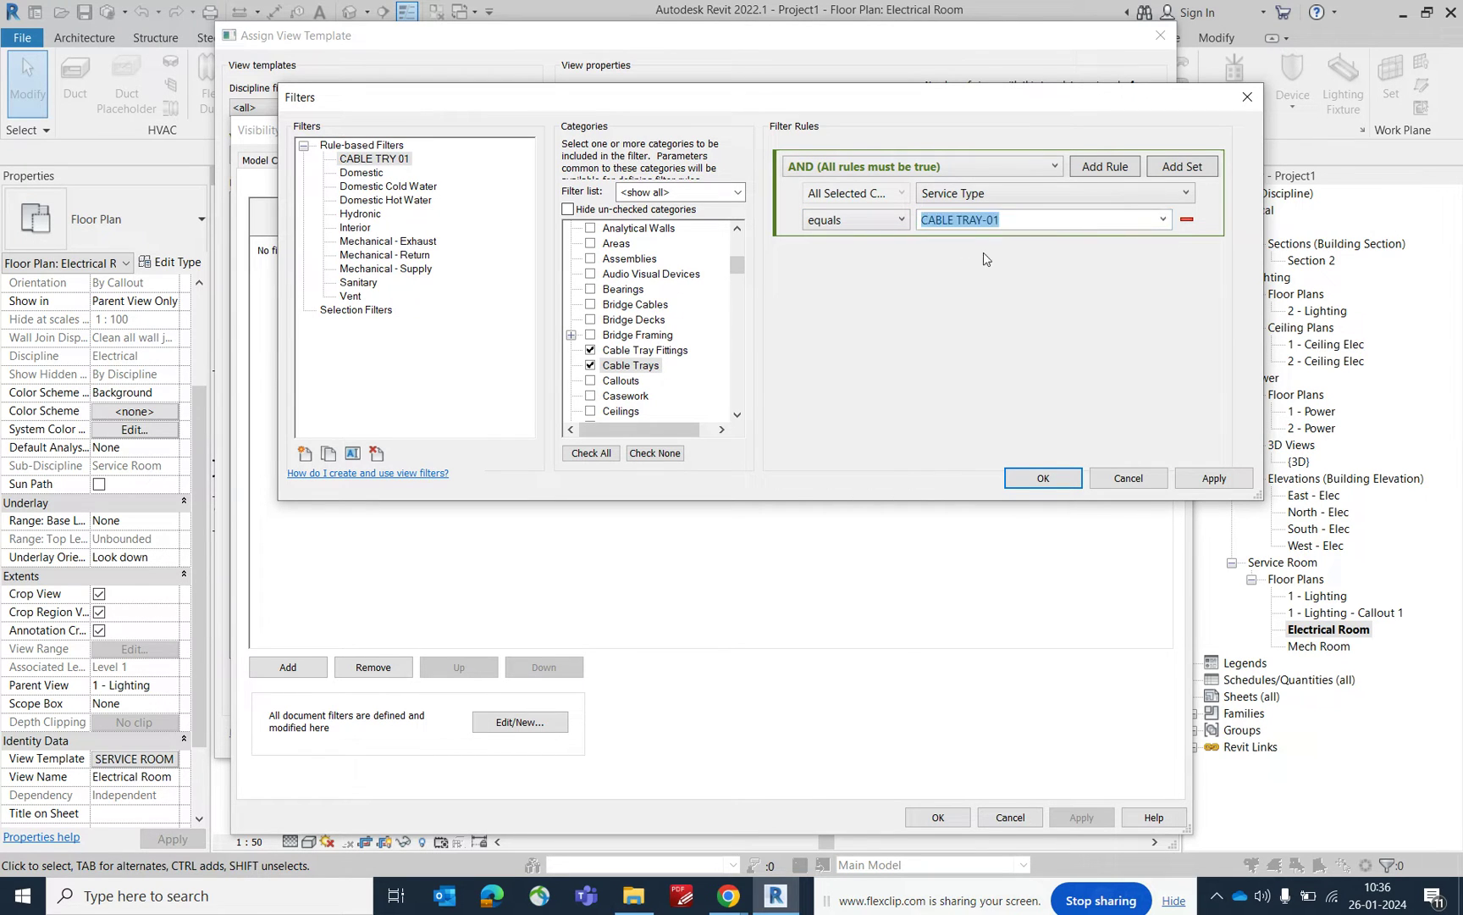
left_click(1035, 479)
Add the CABLE TRY 01 filter to the SERVICE ROOM template's visibility overrides
left_click(288, 667)
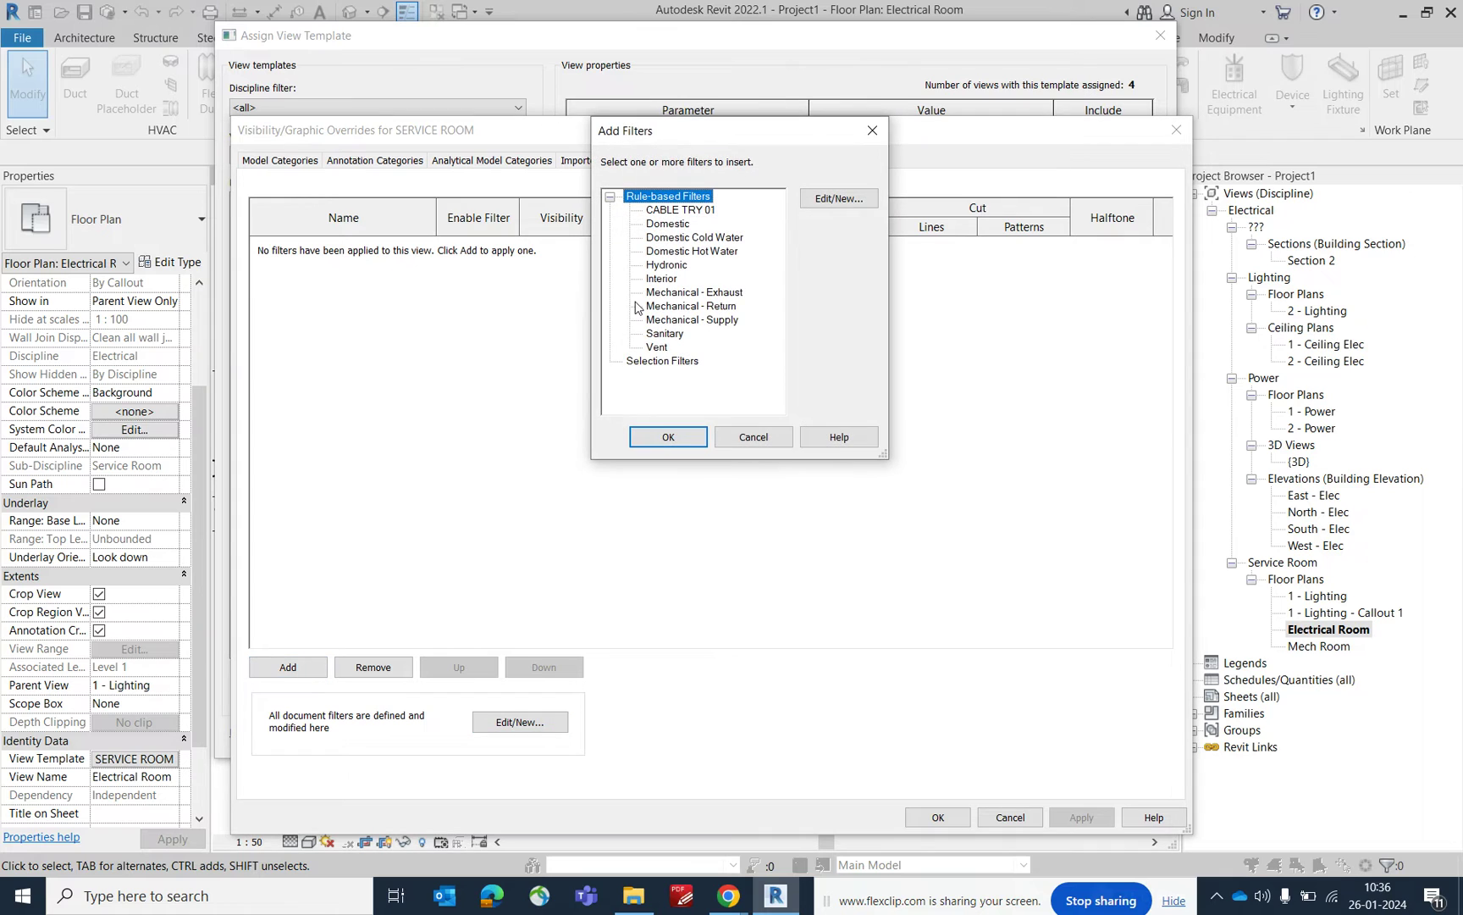
left_click(681, 210)
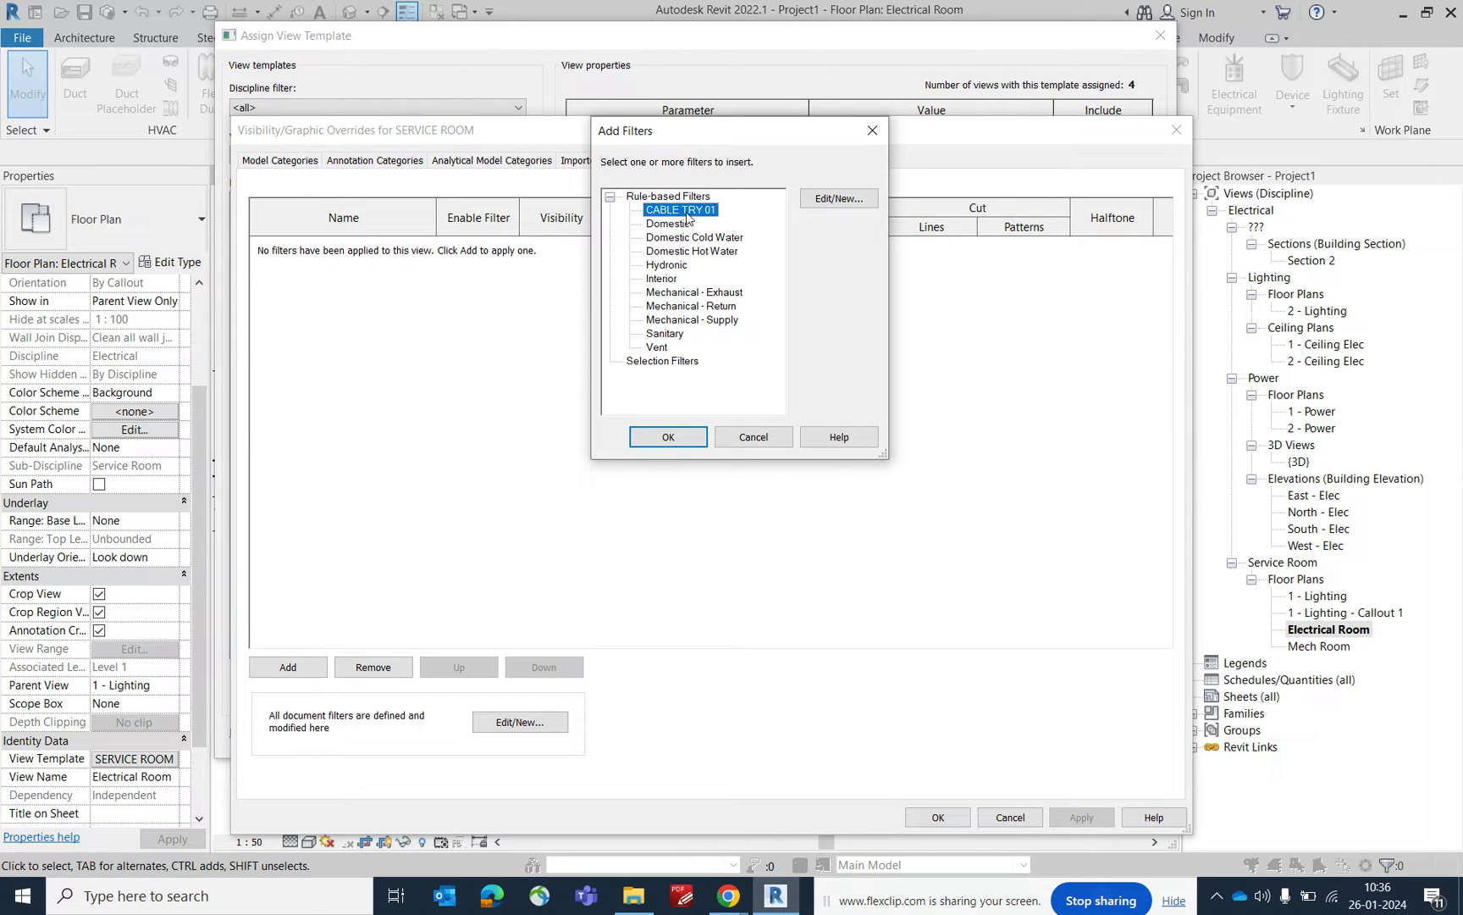
left_click(668, 436)
Override the projection line color of the CABLE TRY 01 filter with red
left_click(653, 245)
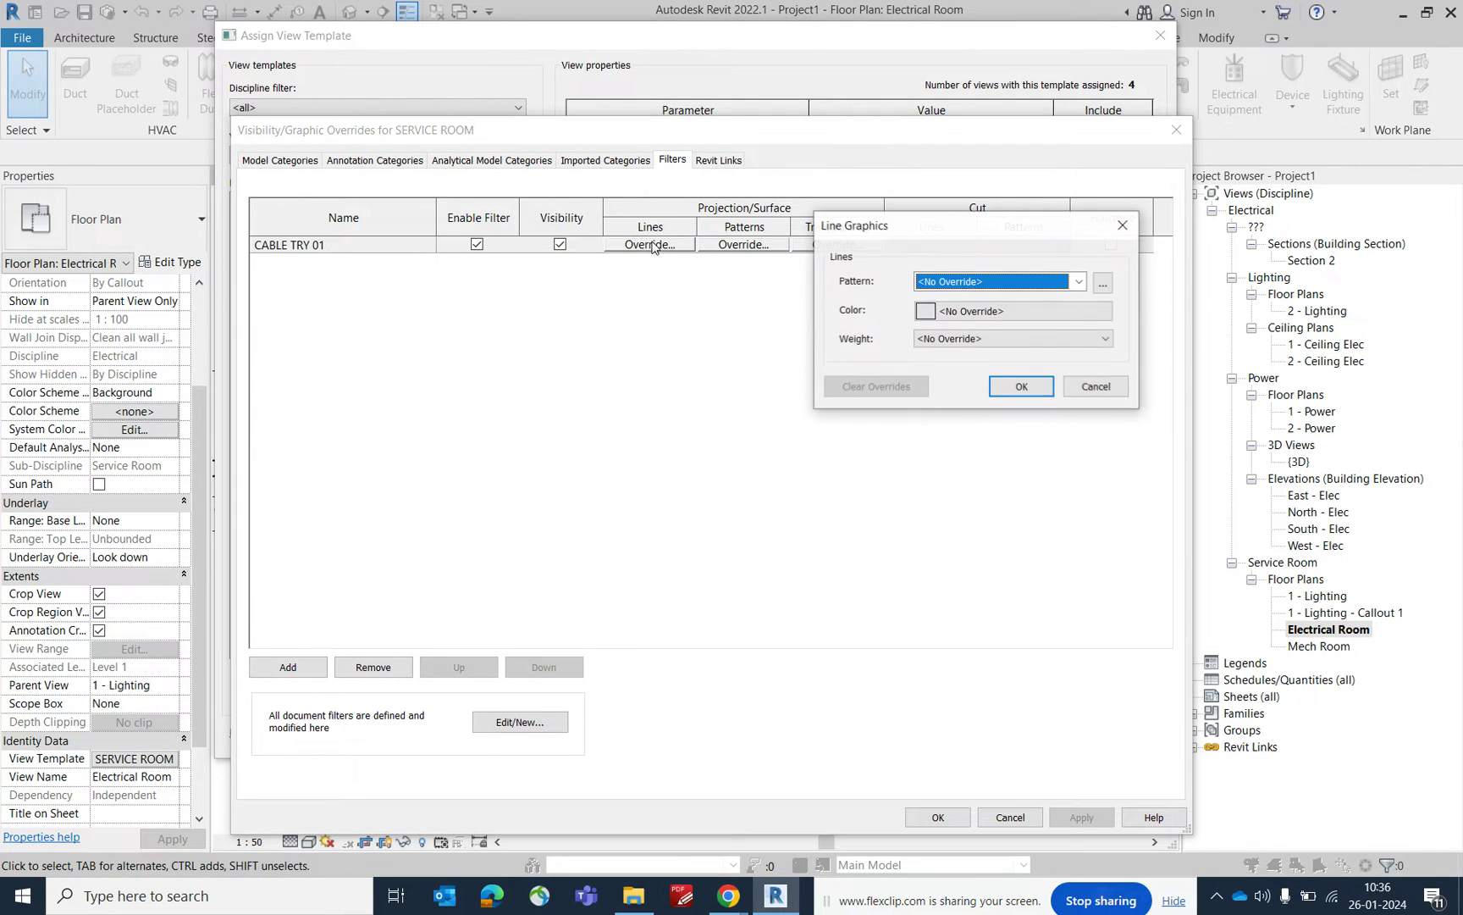
left_click(969, 305)
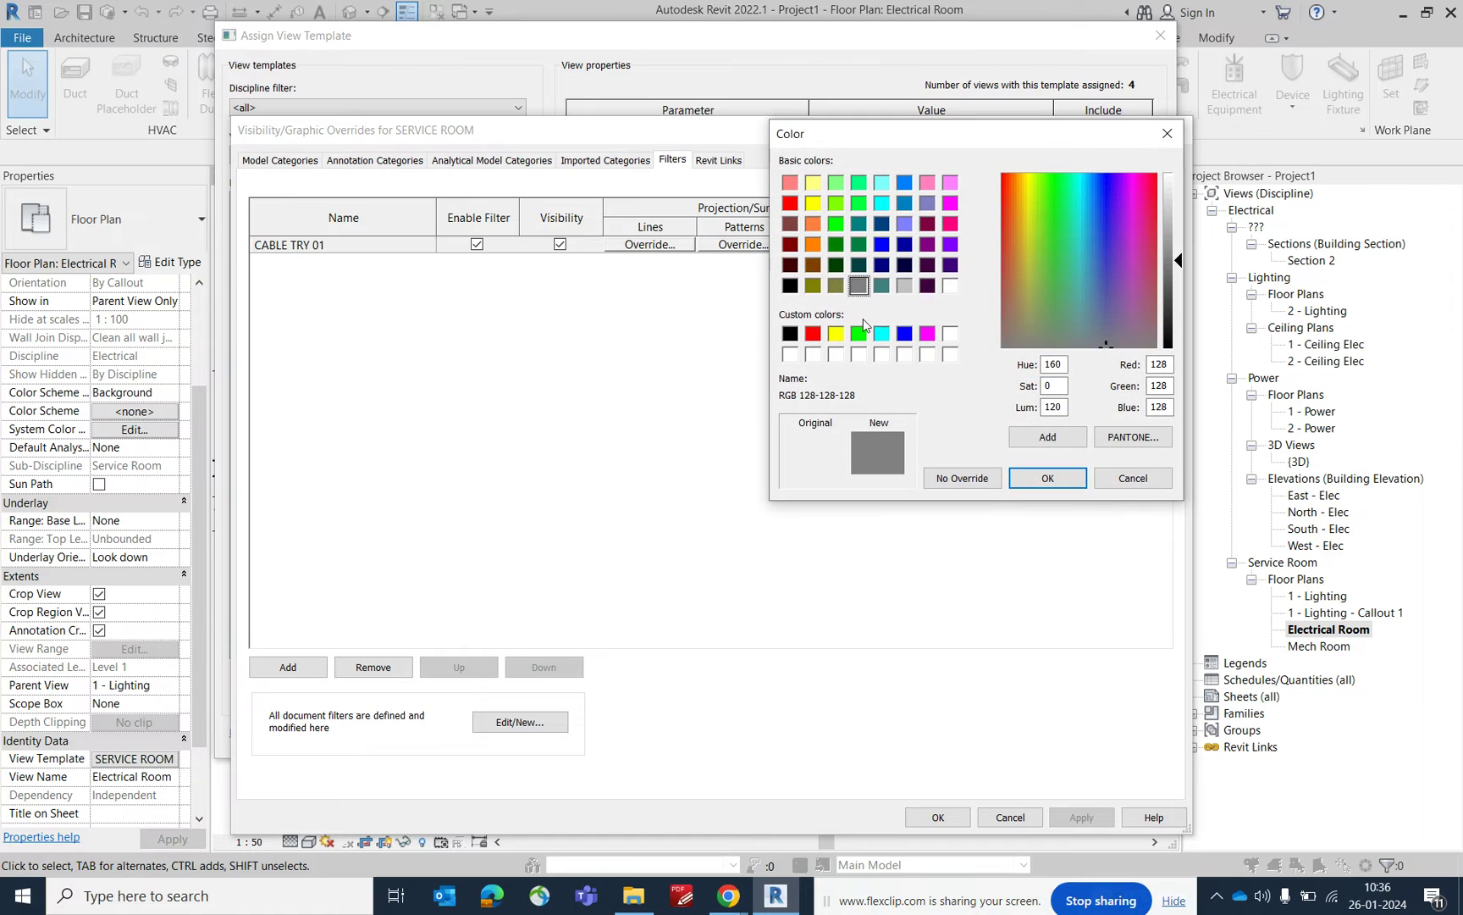
left_click(811, 334)
left_click(1042, 478)
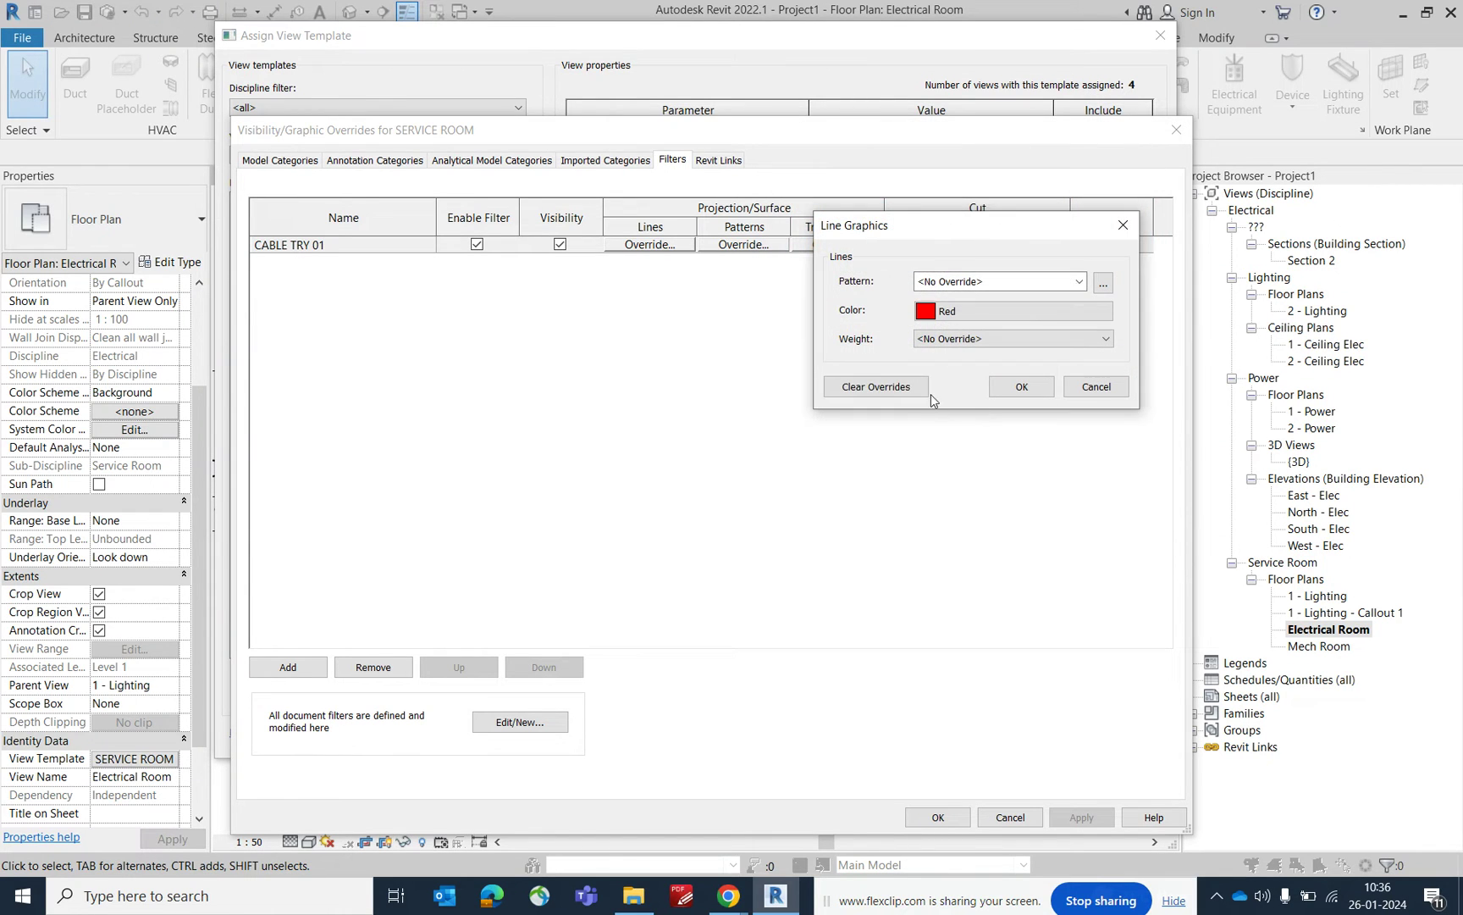
left_click(1010, 390)
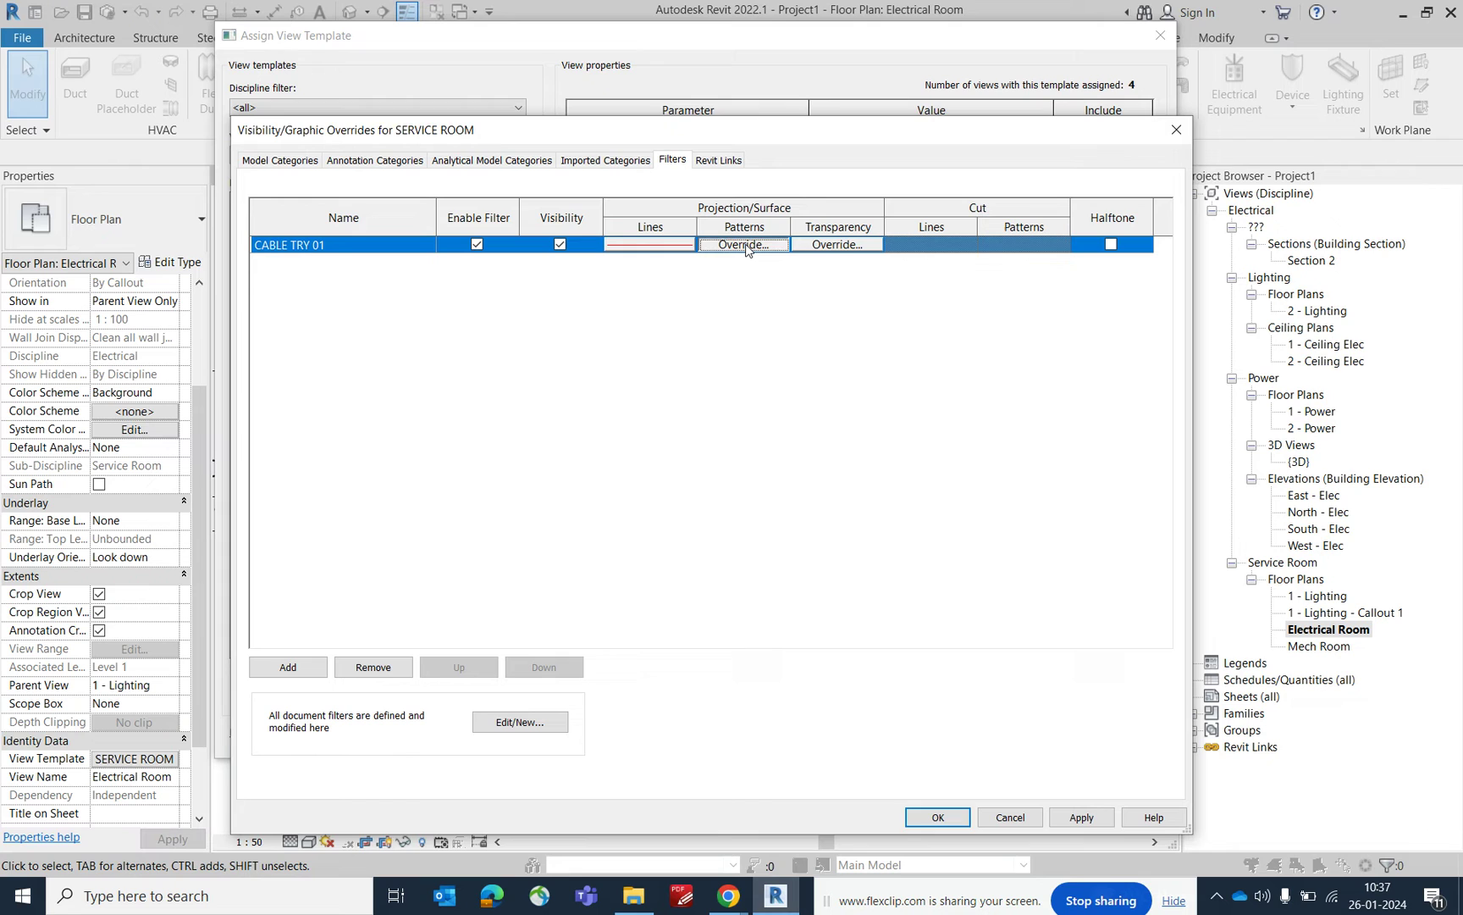
Override the filter's projection surface foreground with the denser Diagonal down pattern in red
left_click(744, 245)
left_click(739, 420)
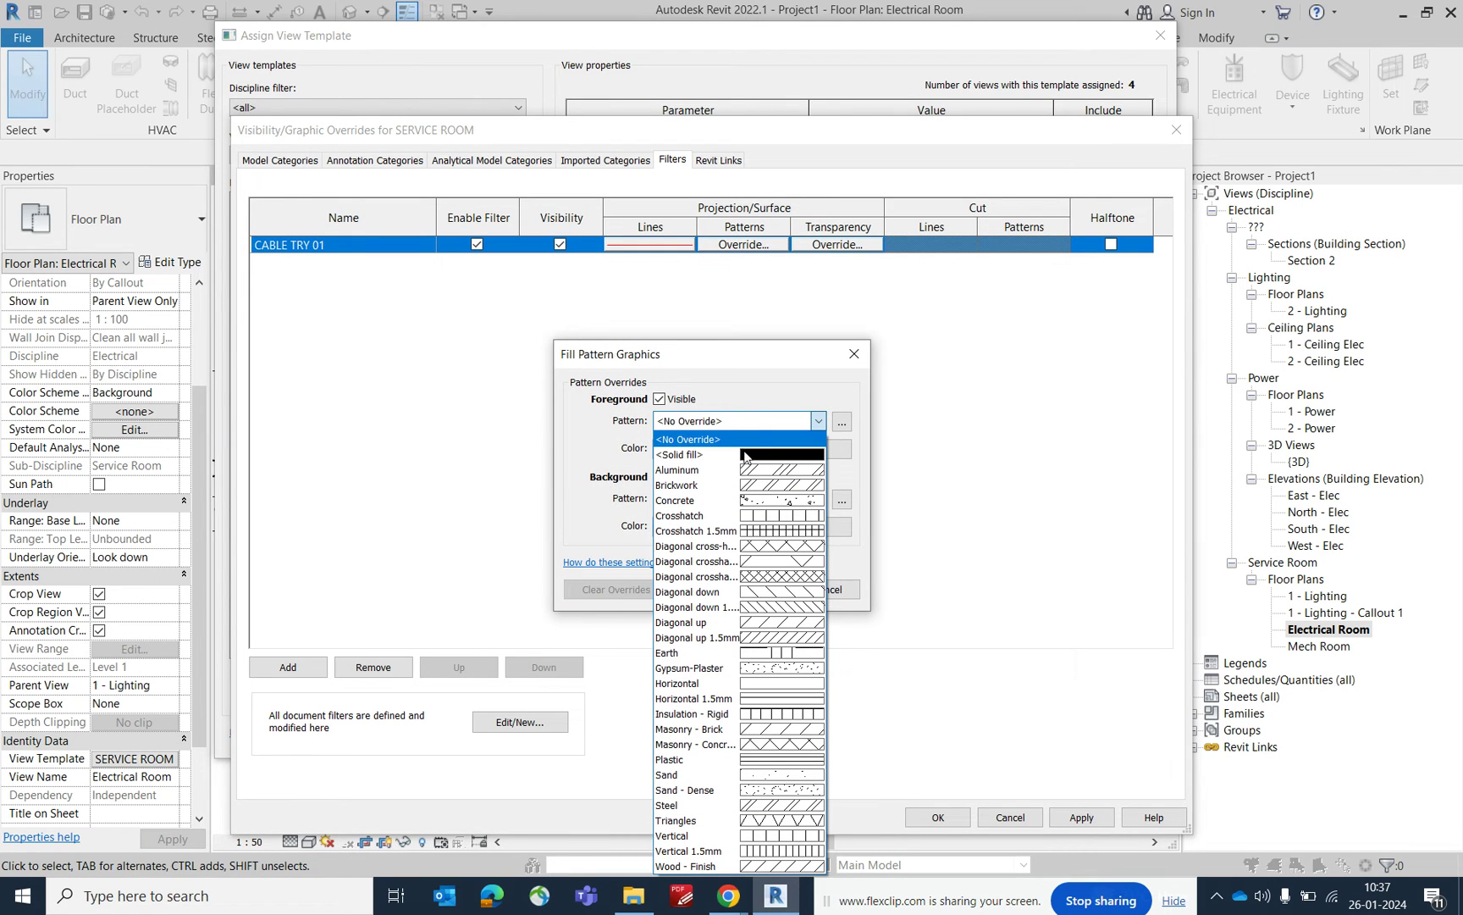
left_click(762, 606)
left_click(724, 450)
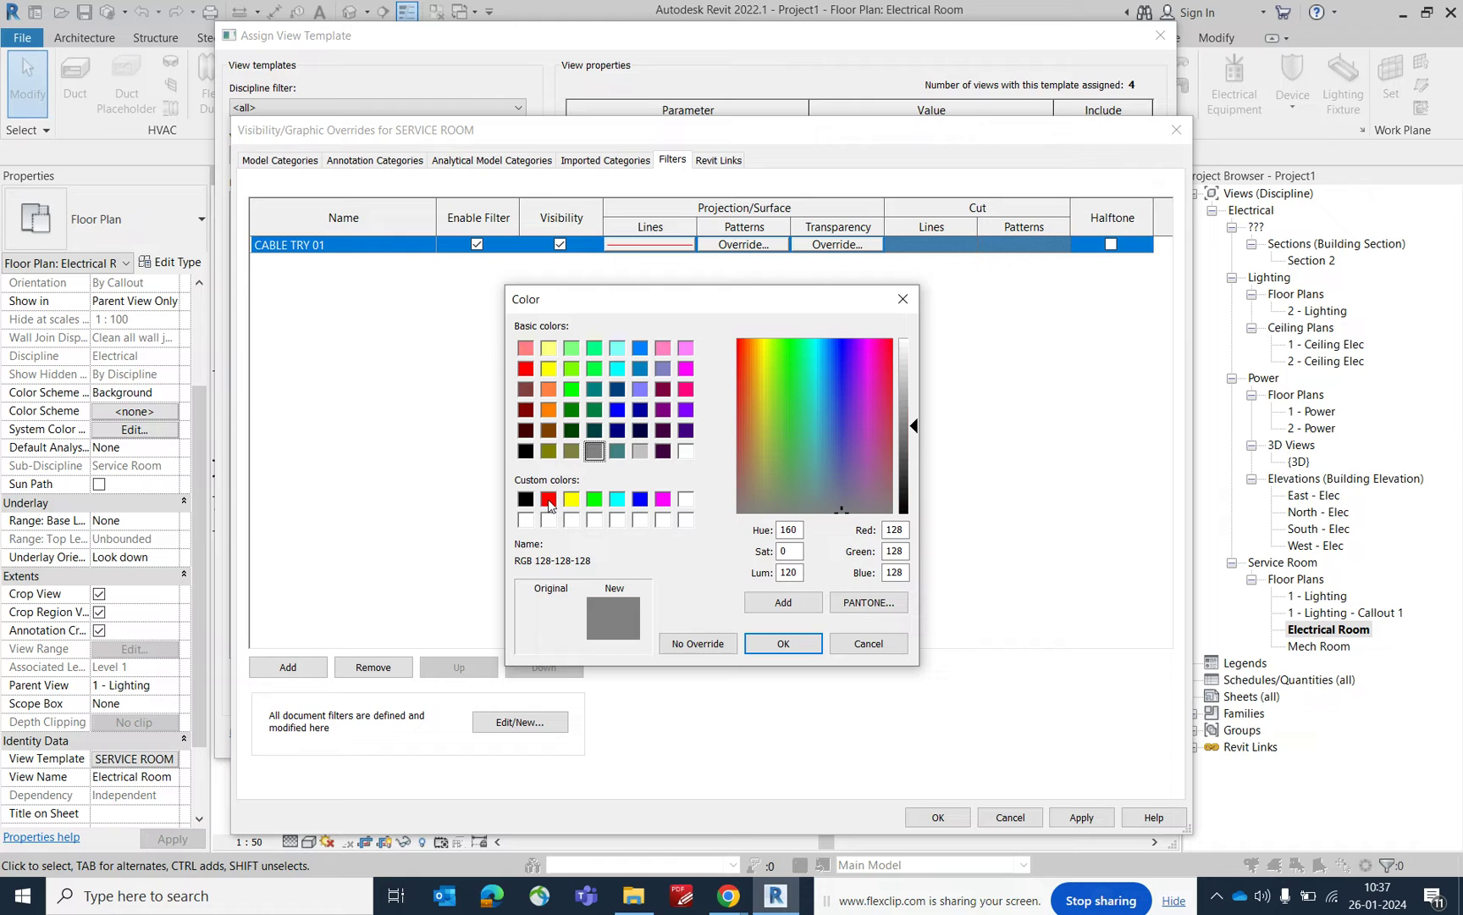
left_click(548, 499)
left_click(771, 641)
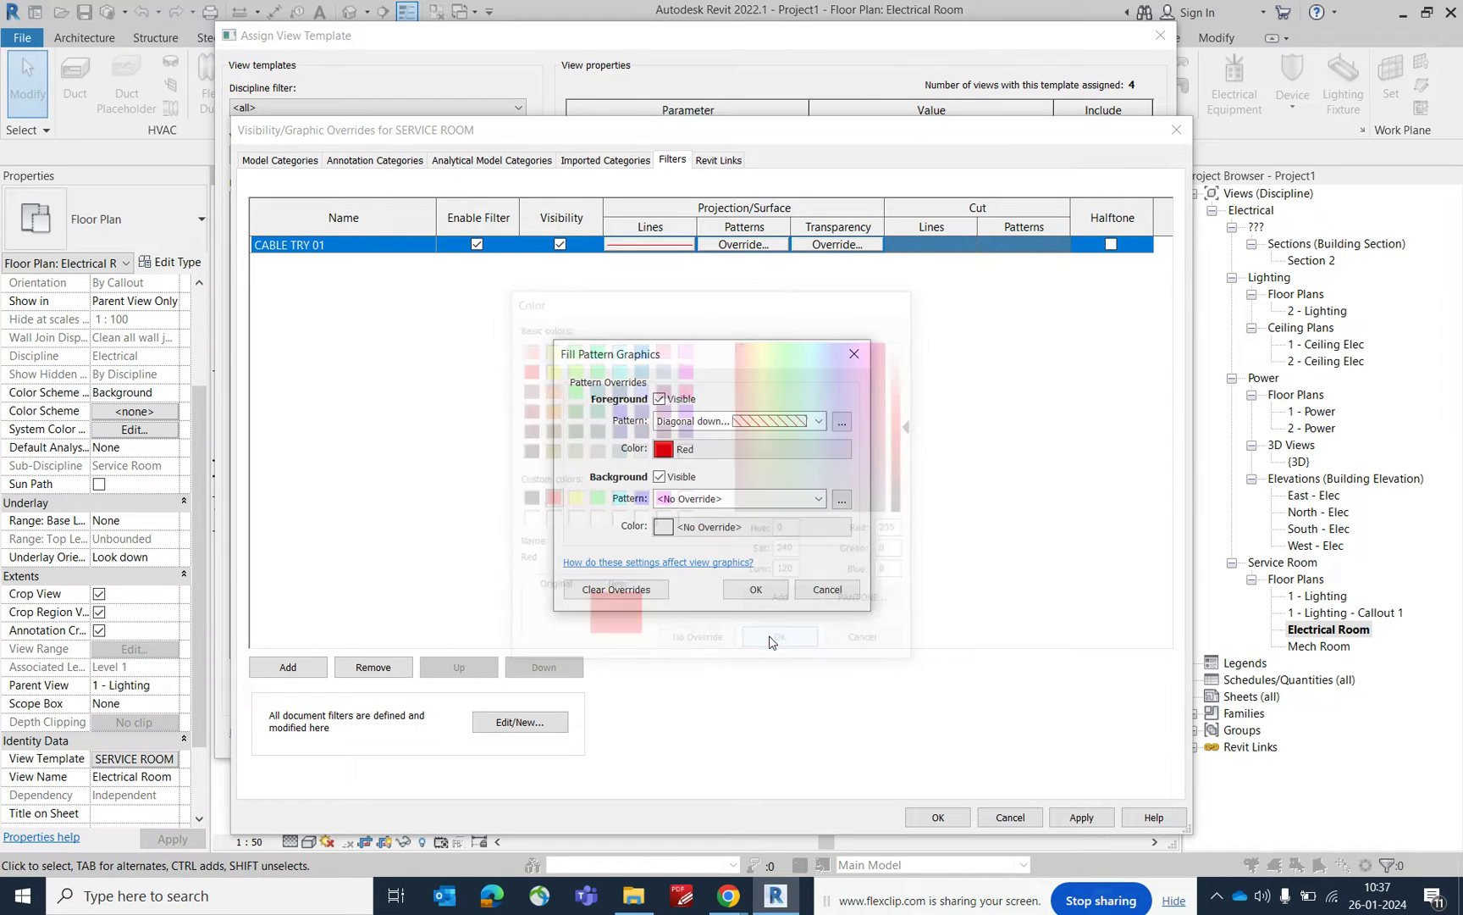
left_click(755, 589)
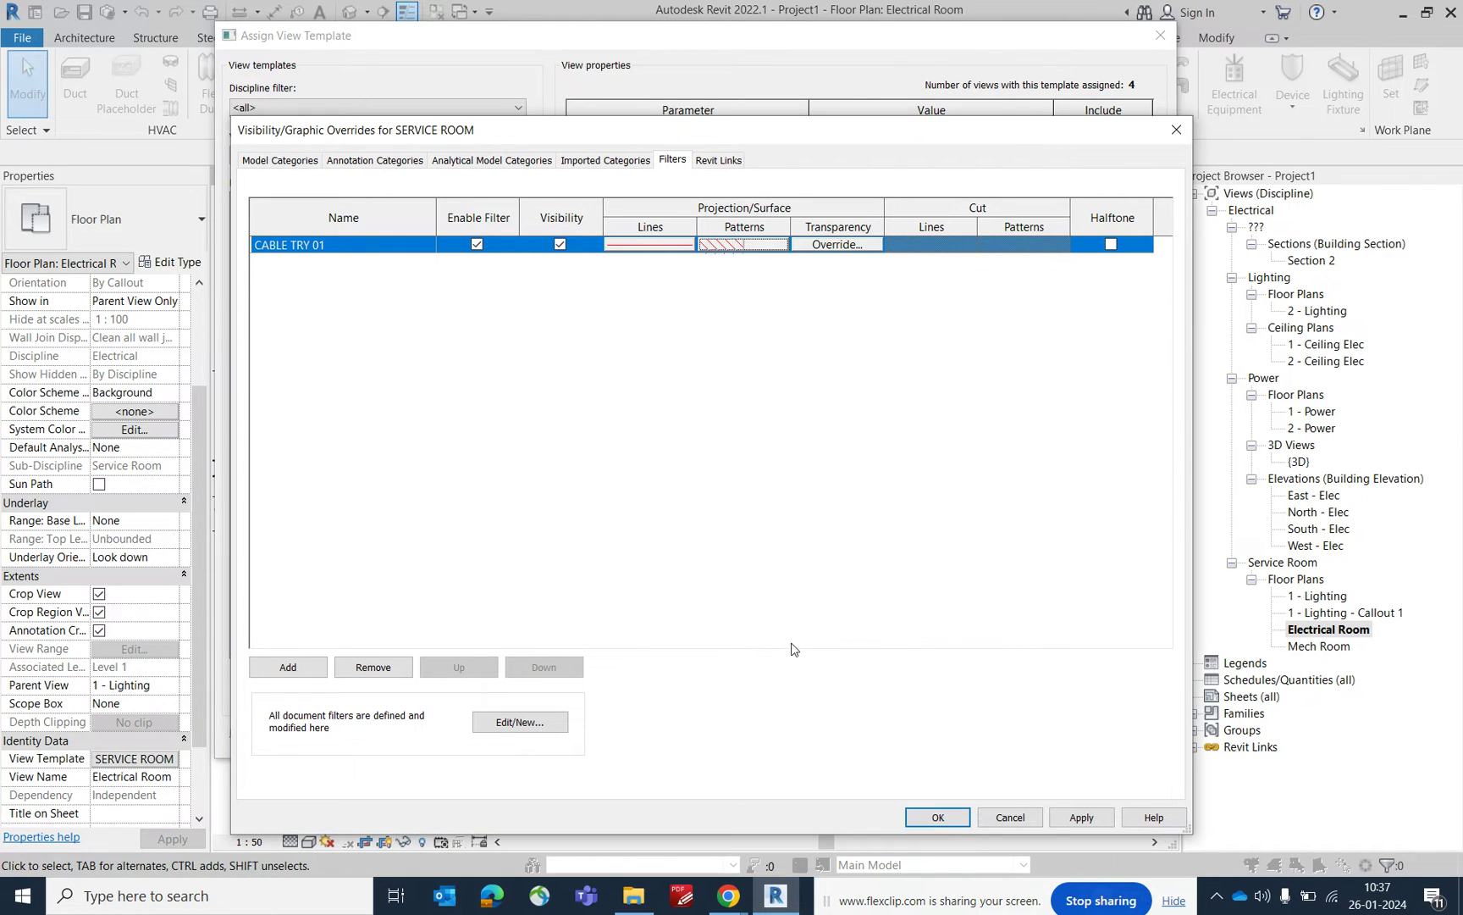
Accept the filter overrides and apply the updated SERVICE ROOM template to the Electrical Room view
left_click(936, 818)
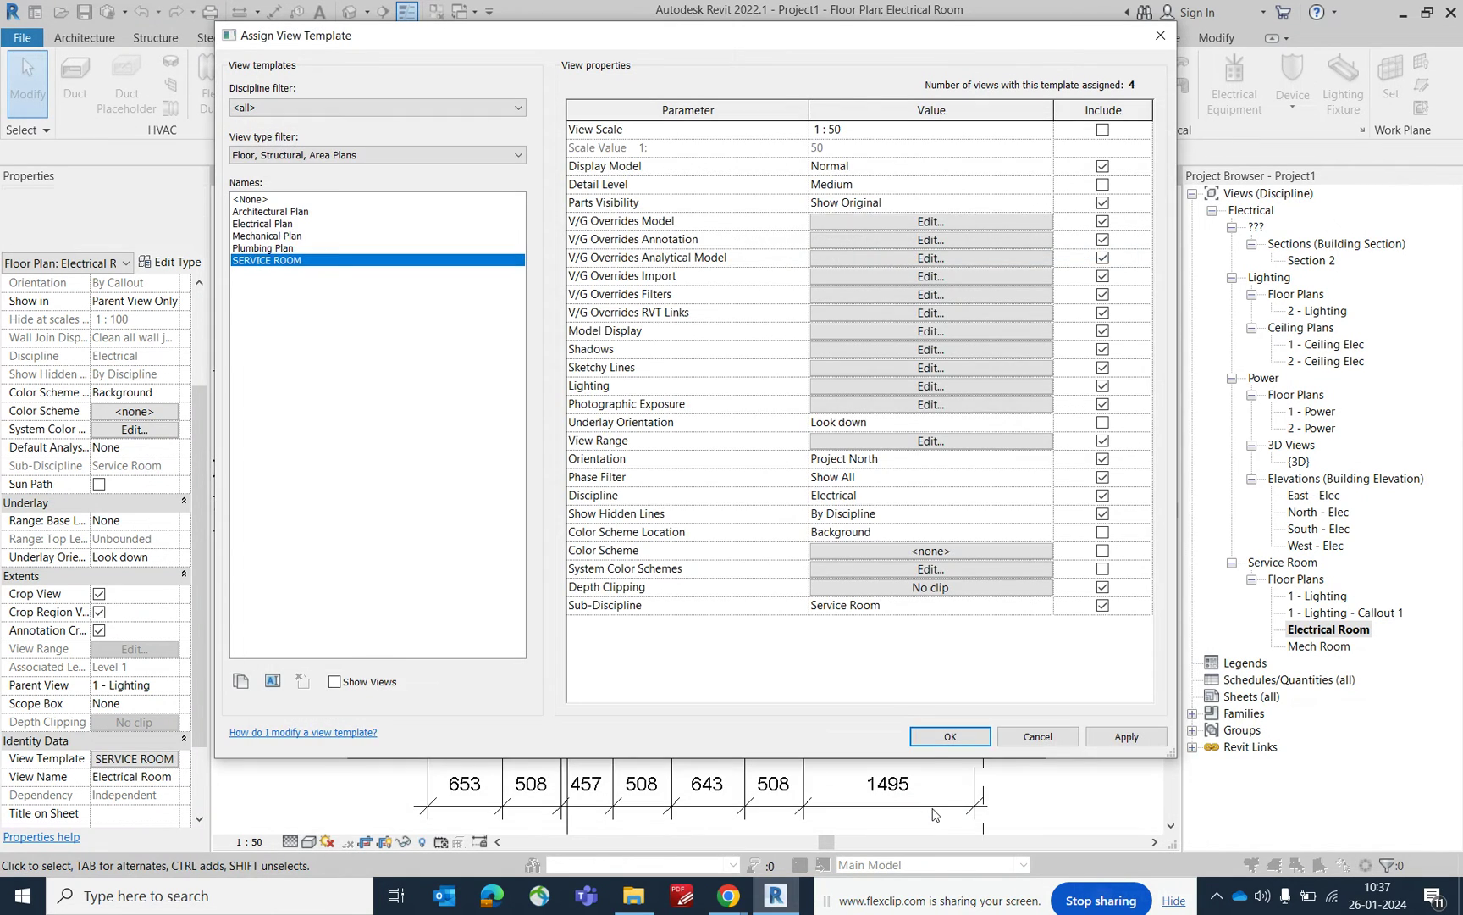
left_click(939, 737)
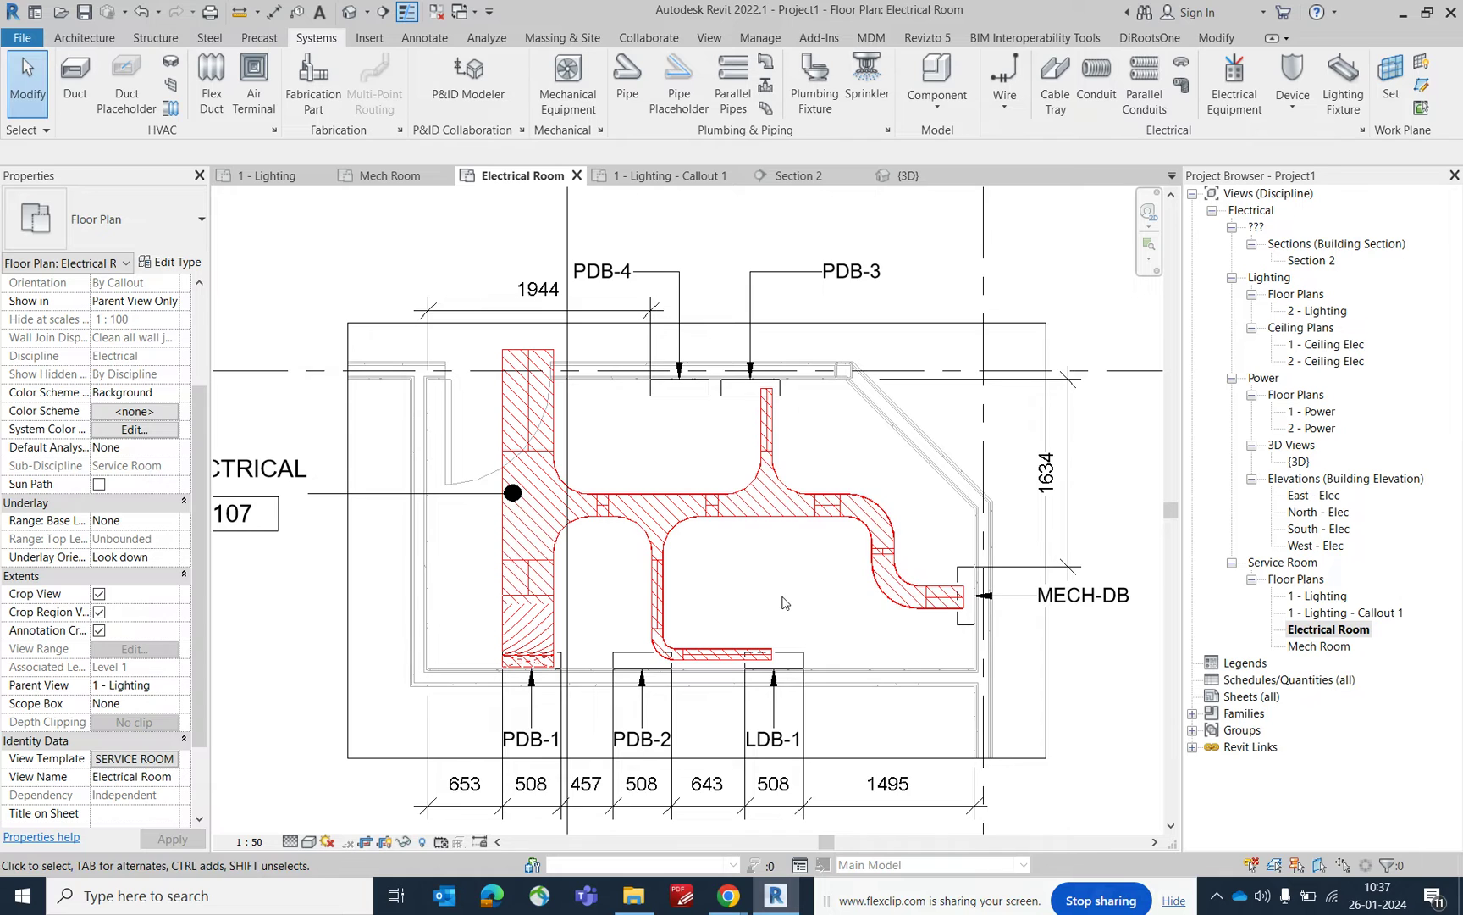
scroll(782, 602, "down", 3)
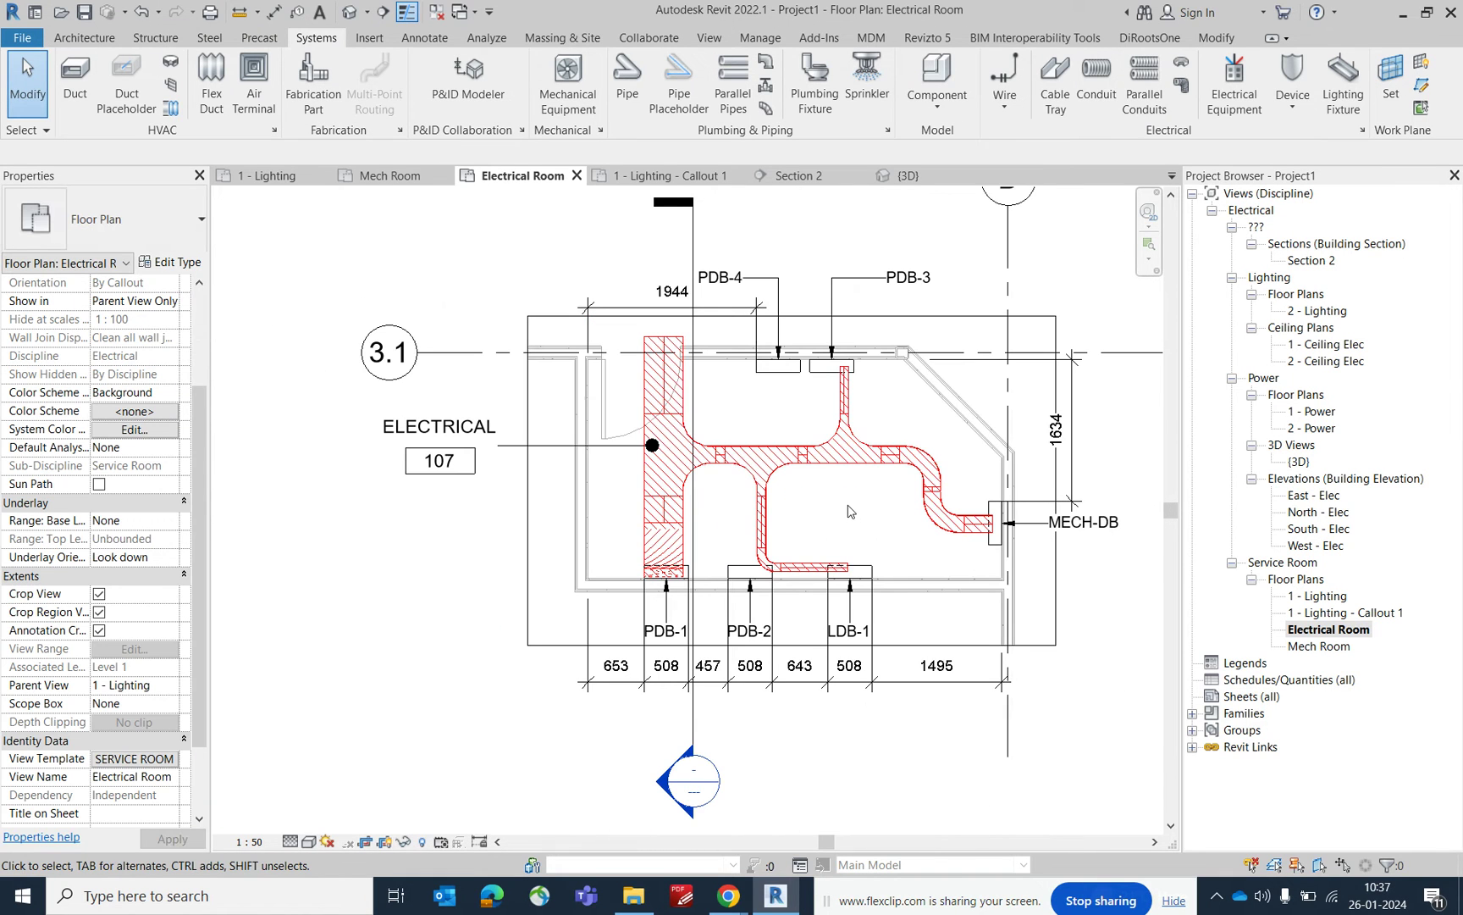
Tag the short horizontal cable tray before the MECH-DB bends with its size, placing the tag below MECH-DB with an elbowed leader
left_click(685, 455)
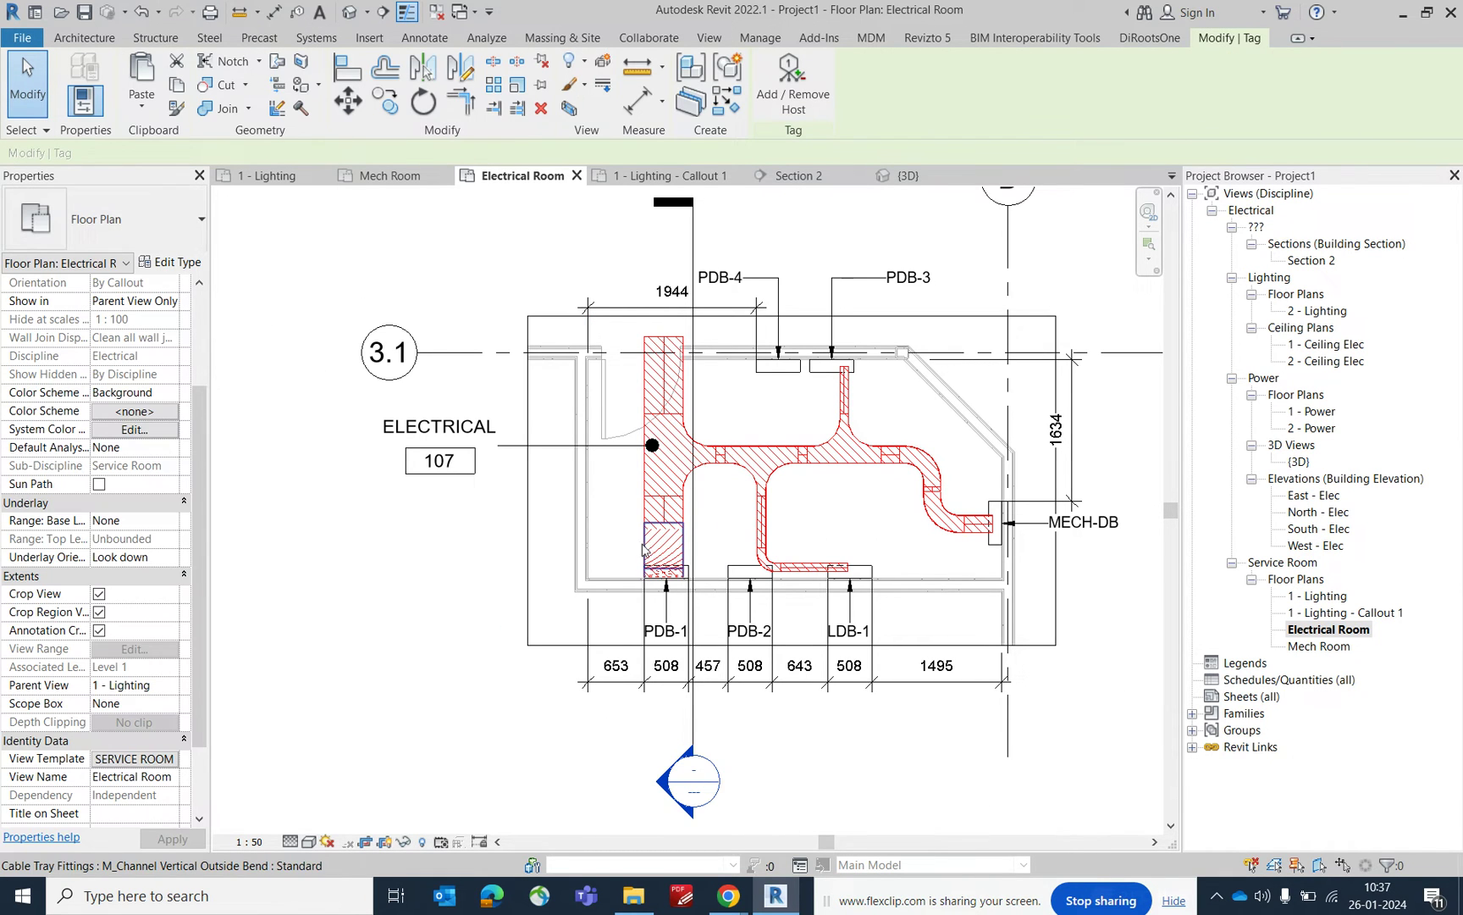
key("t")
key("g")
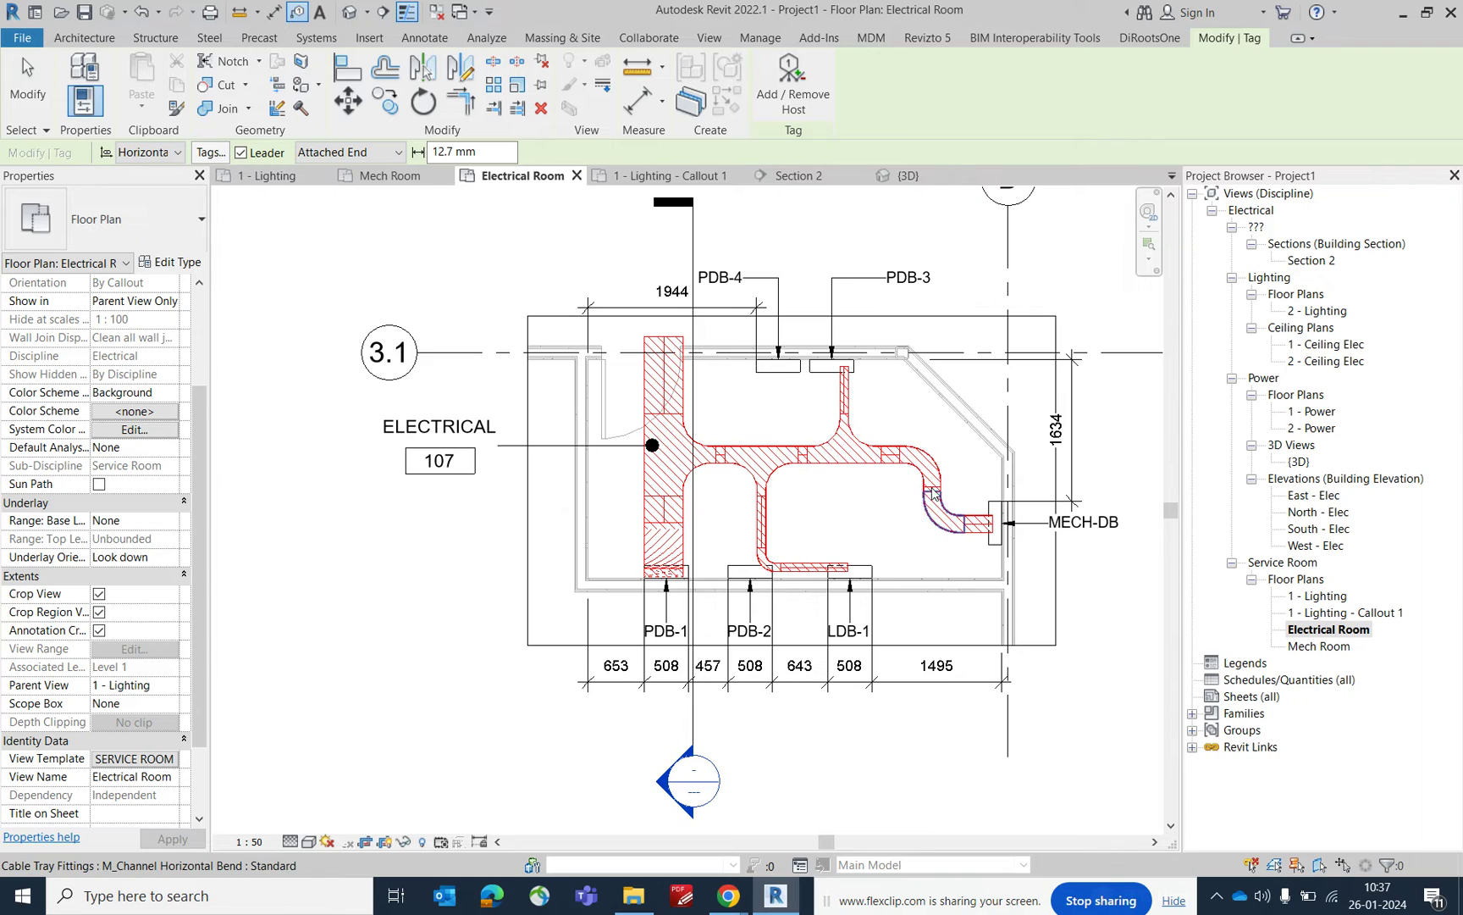
scroll(932, 495, "up", 2)
left_click(883, 460)
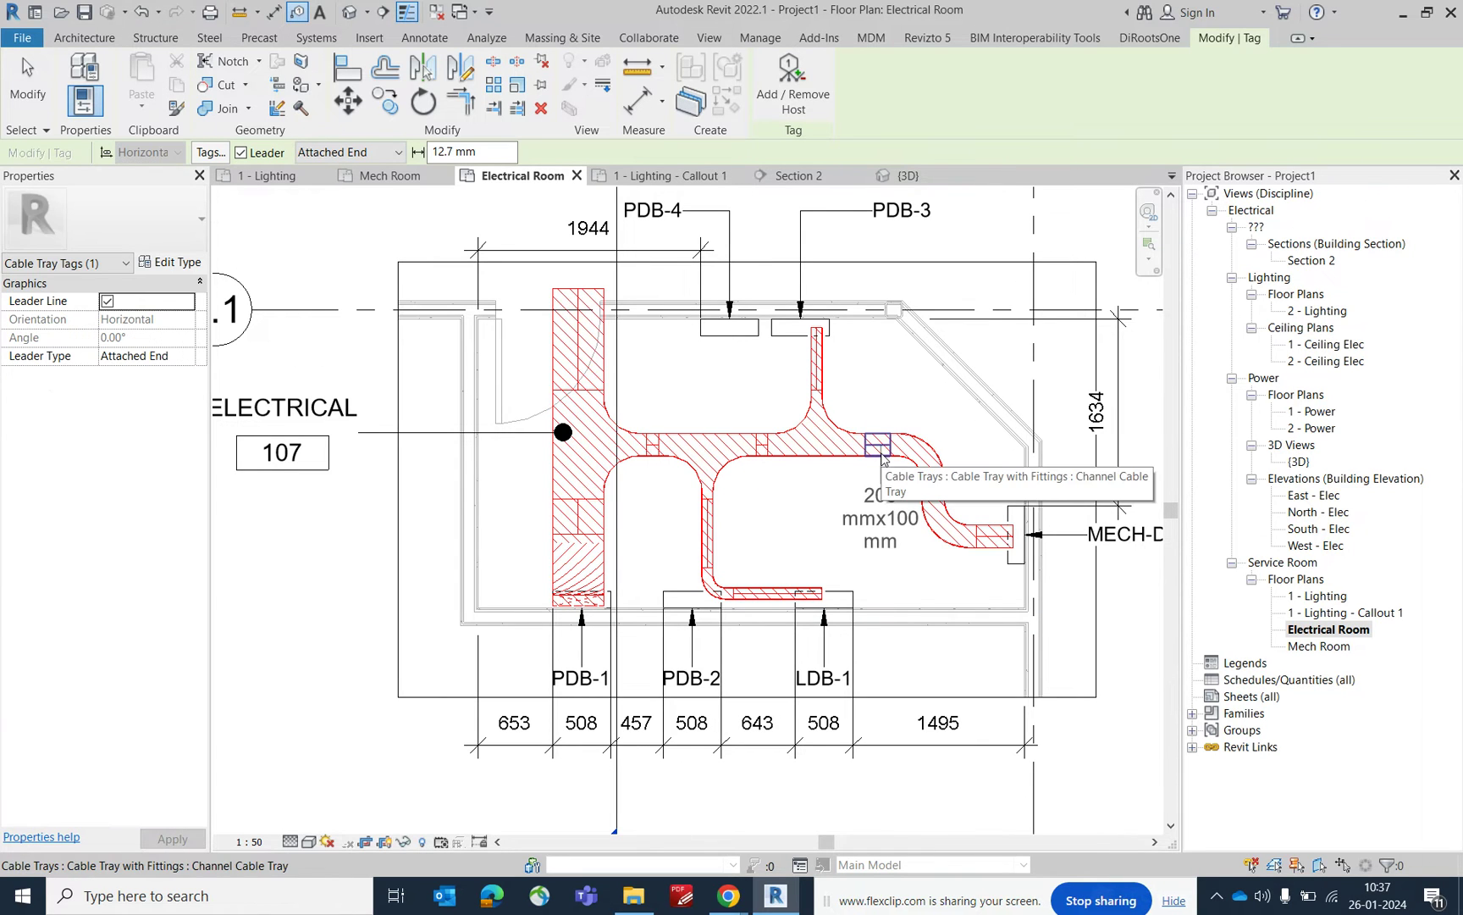
scroll(857, 576, "down", 2)
left_click_drag(883, 559, 1038, 633)
left_click_drag(1038, 635, 873, 614)
Set the cable tray size tag's leader arrowhead to Arrow Filled 15 Degree
left_click(173, 263)
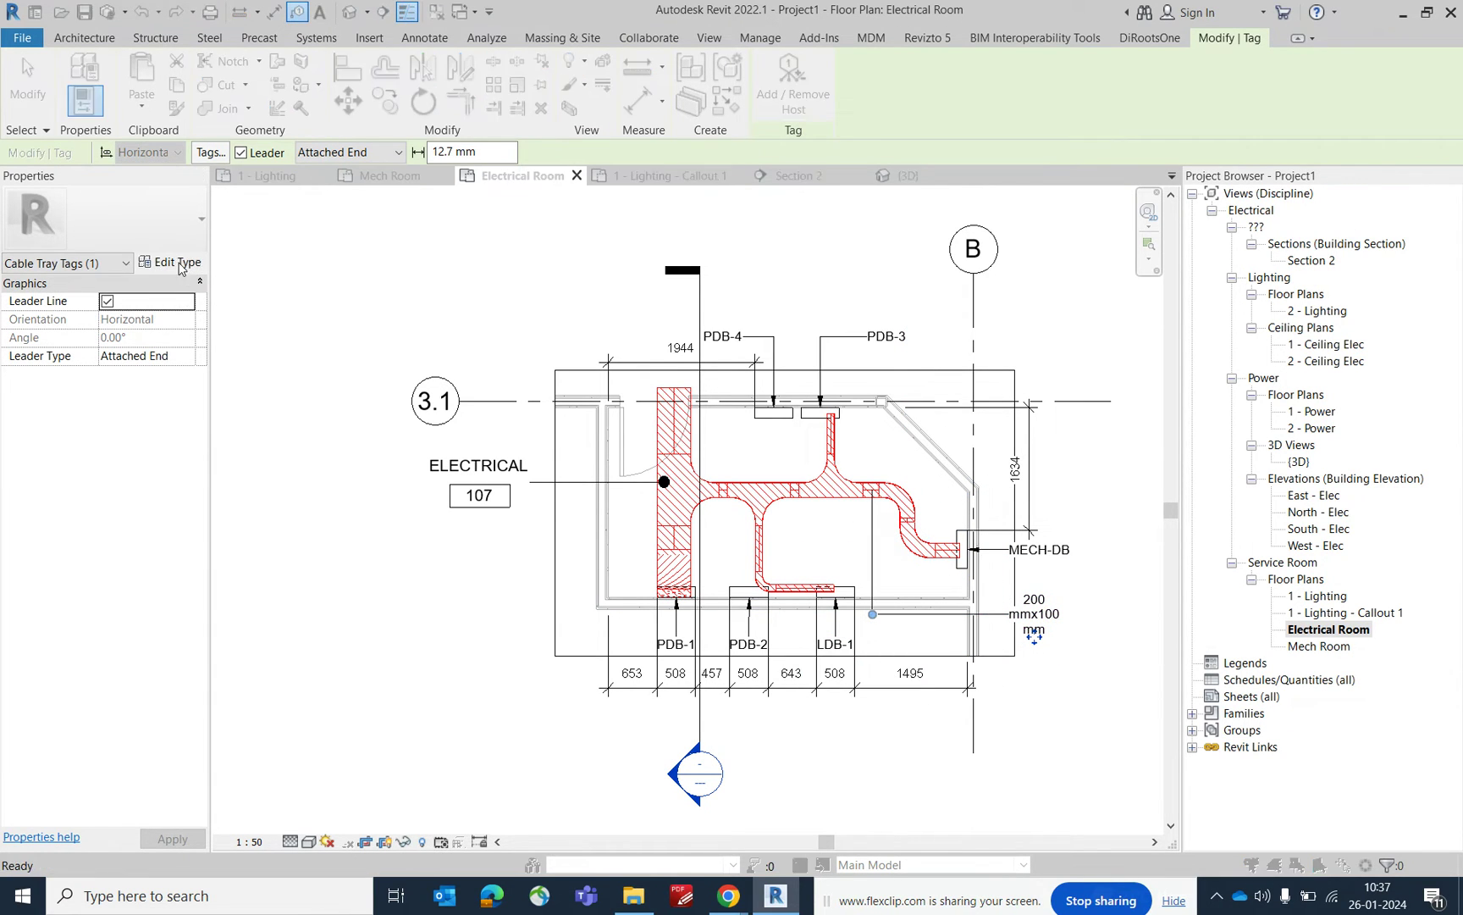
left_click(1129, 324)
left_click(1323, 313)
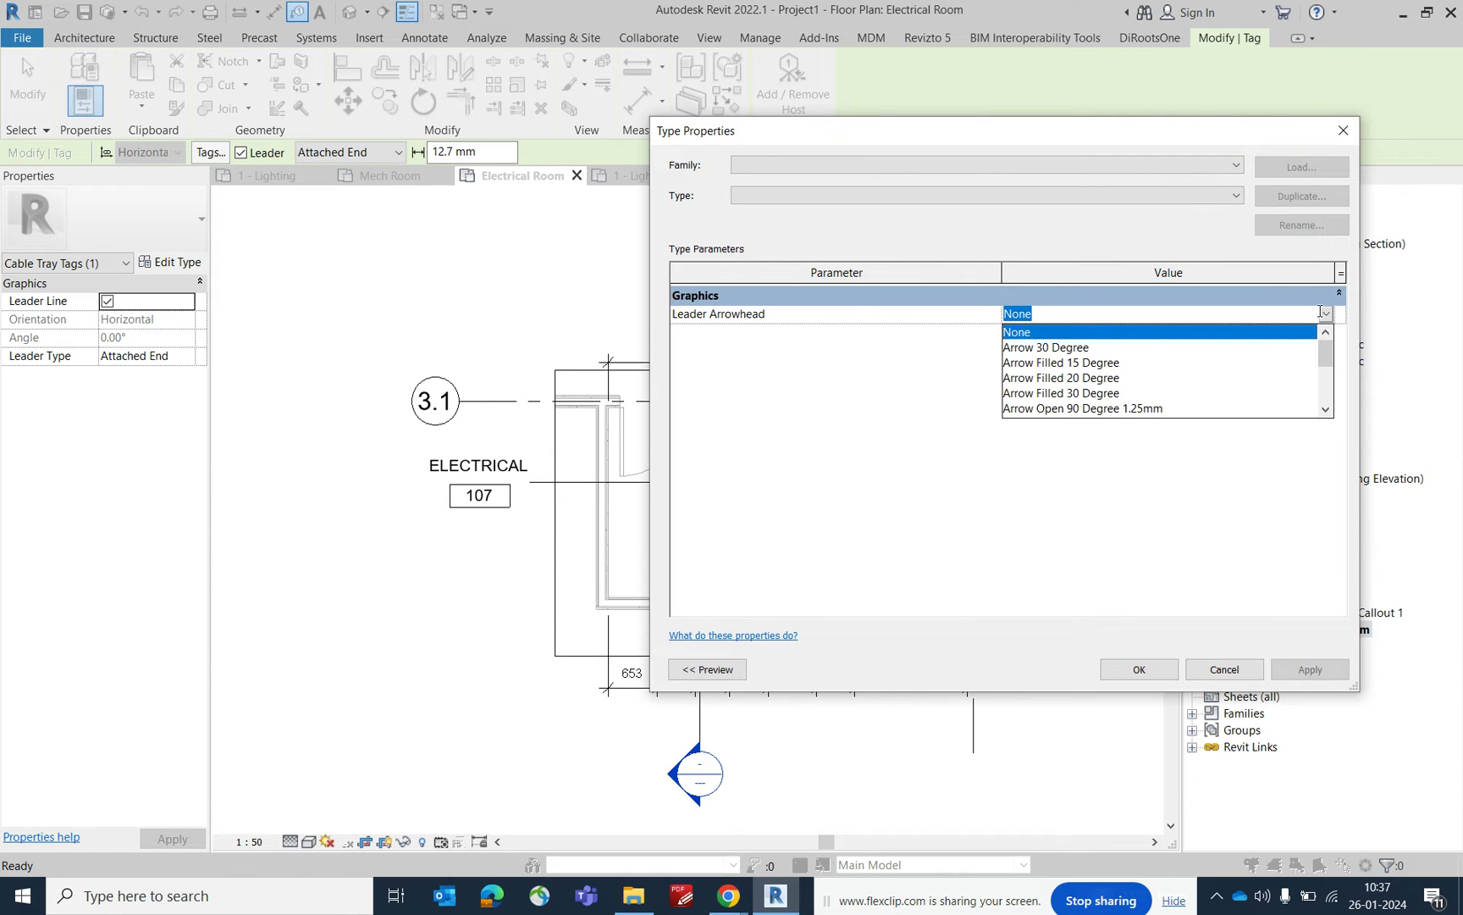
left_click(1099, 367)
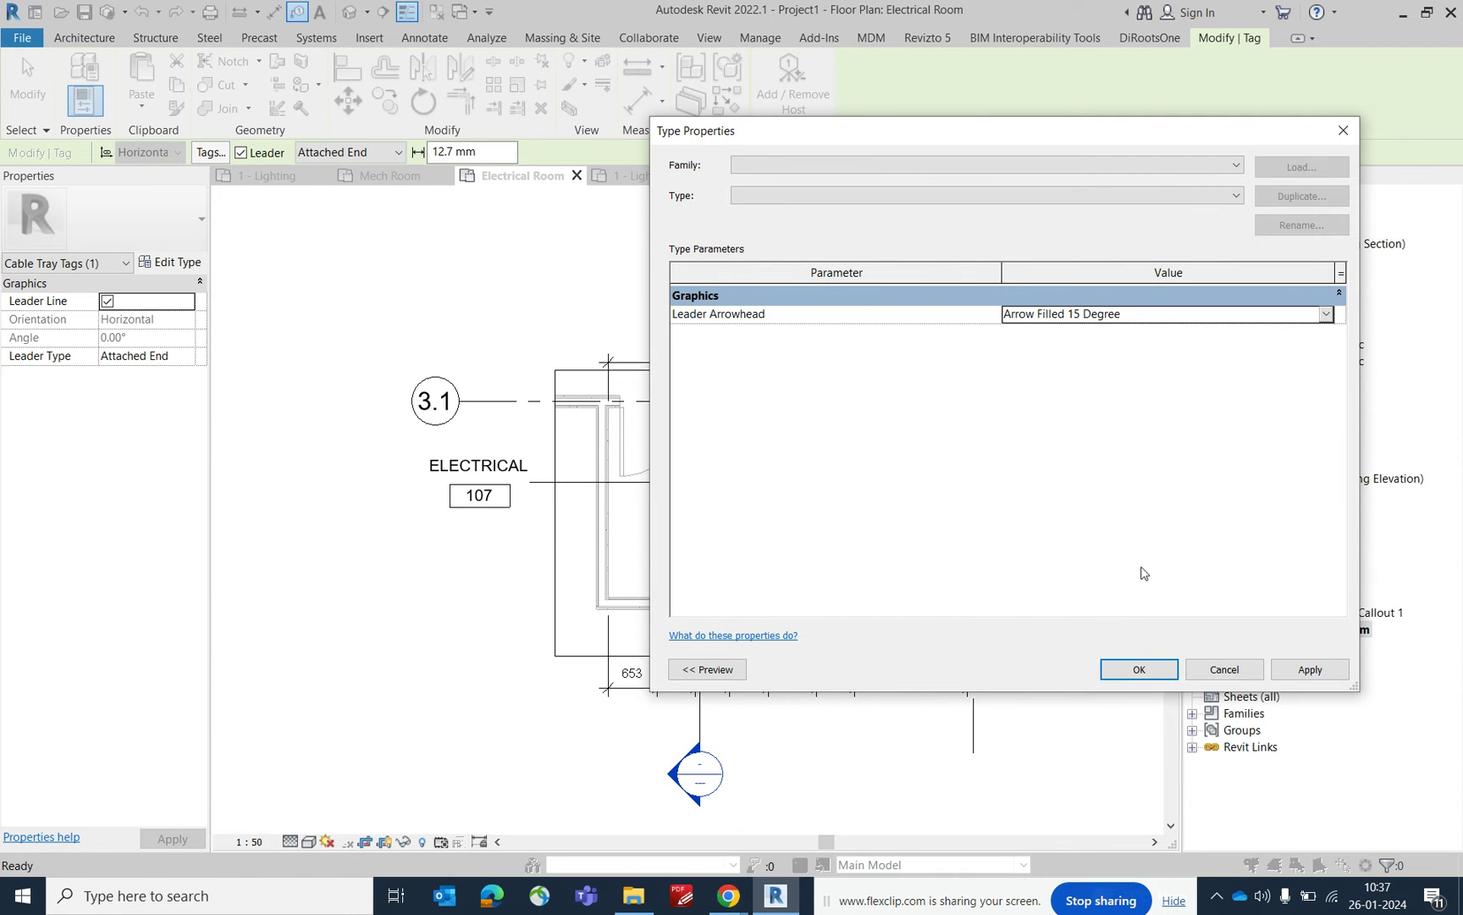
left_click(1138, 669)
scroll(883, 440, "up", 5)
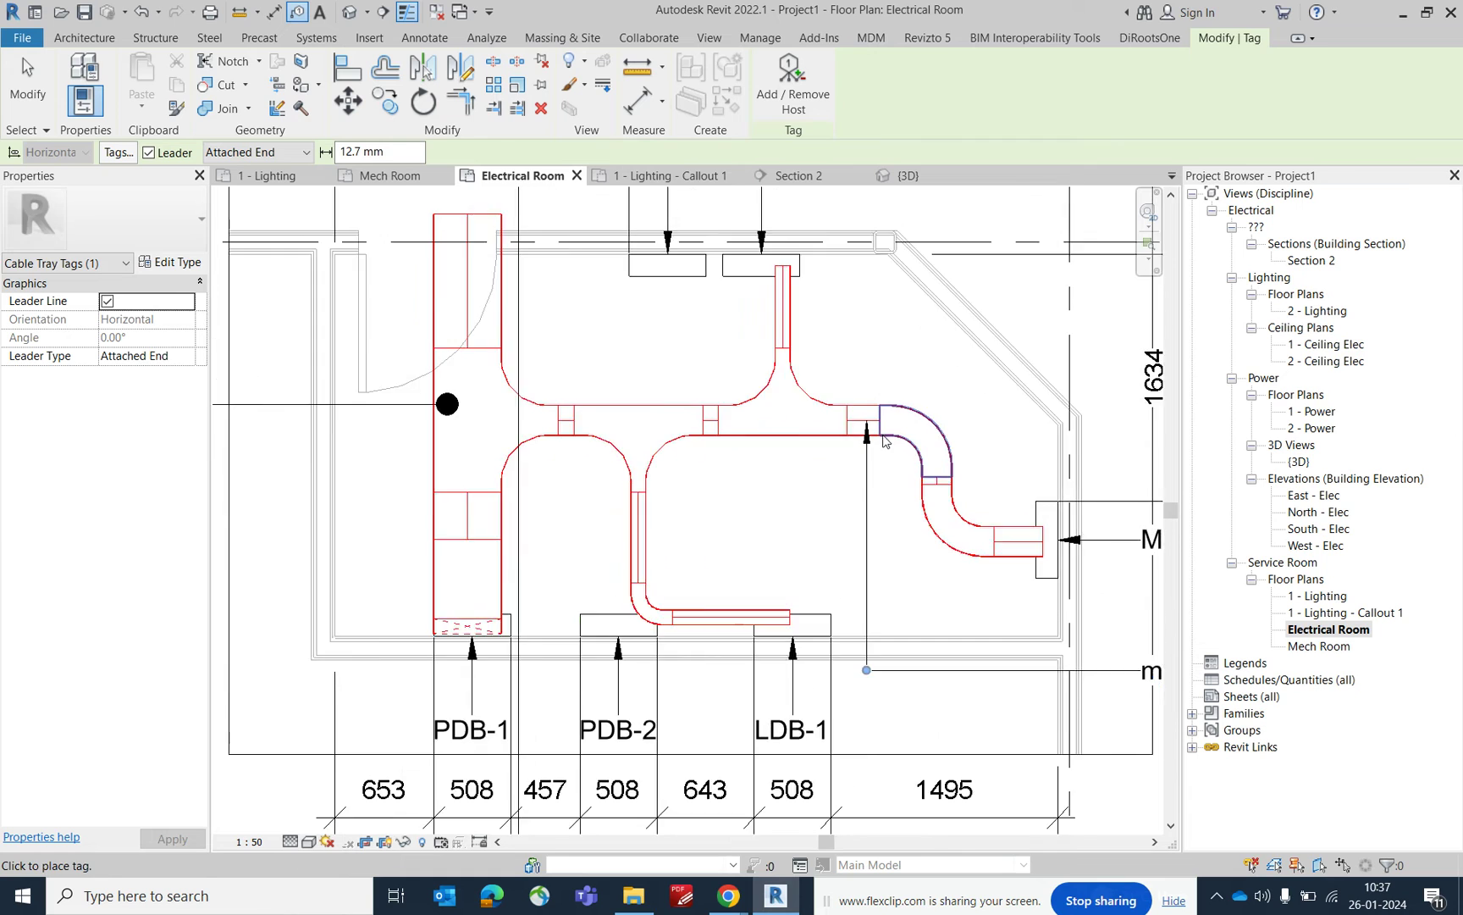
scroll(883, 440, "down", 5)
Tag the vertical cable tray segment above PDB-1 with its size
middle_click_drag(732, 507, 947, 509)
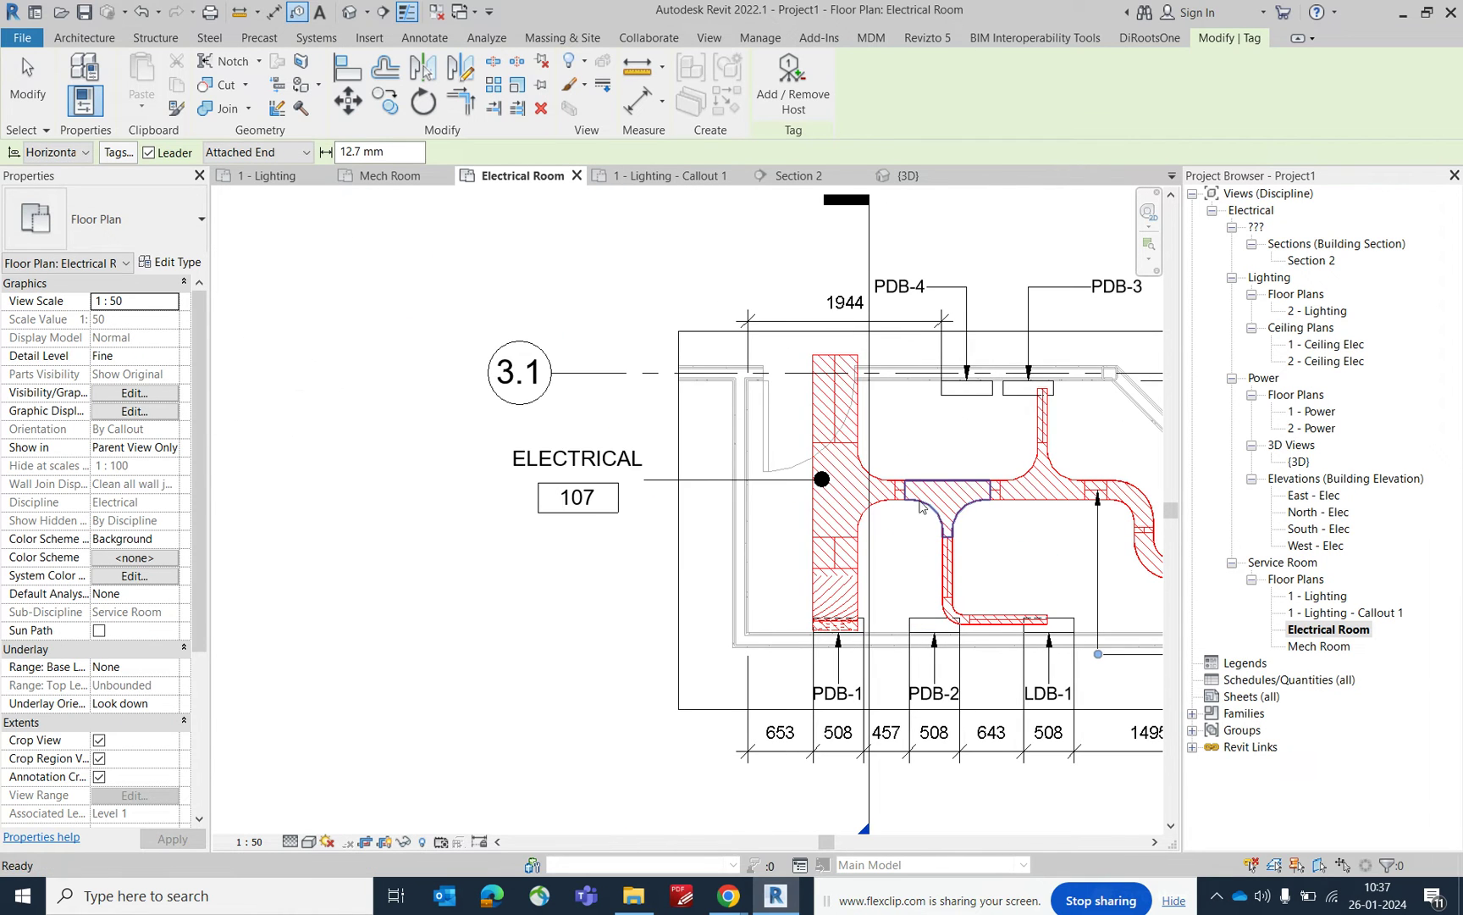
left_click(817, 604)
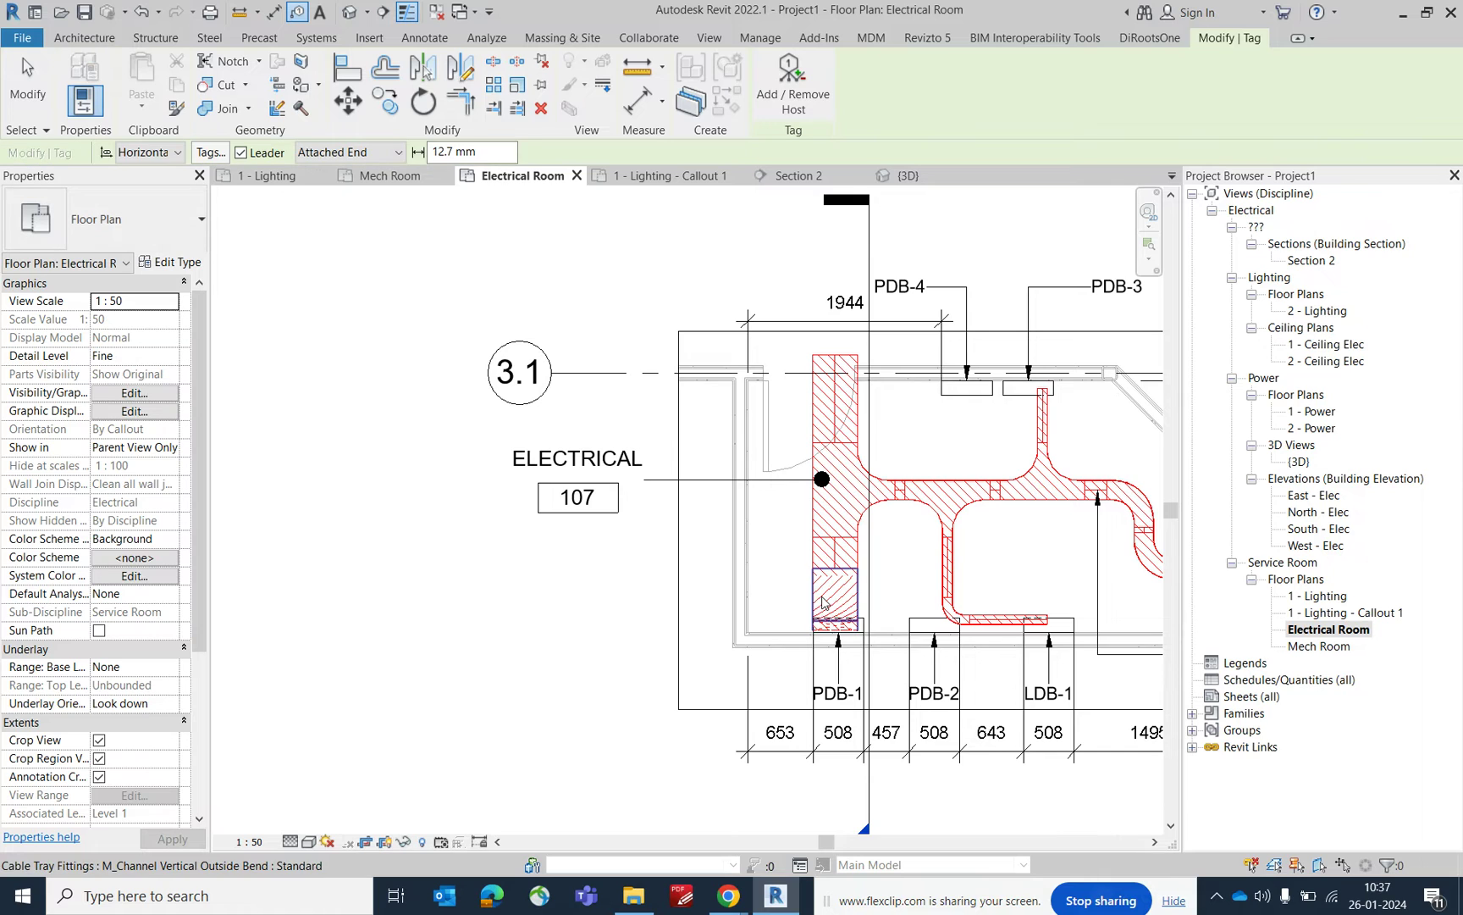
key("Escape")
scroll(818, 585, "up", 2)
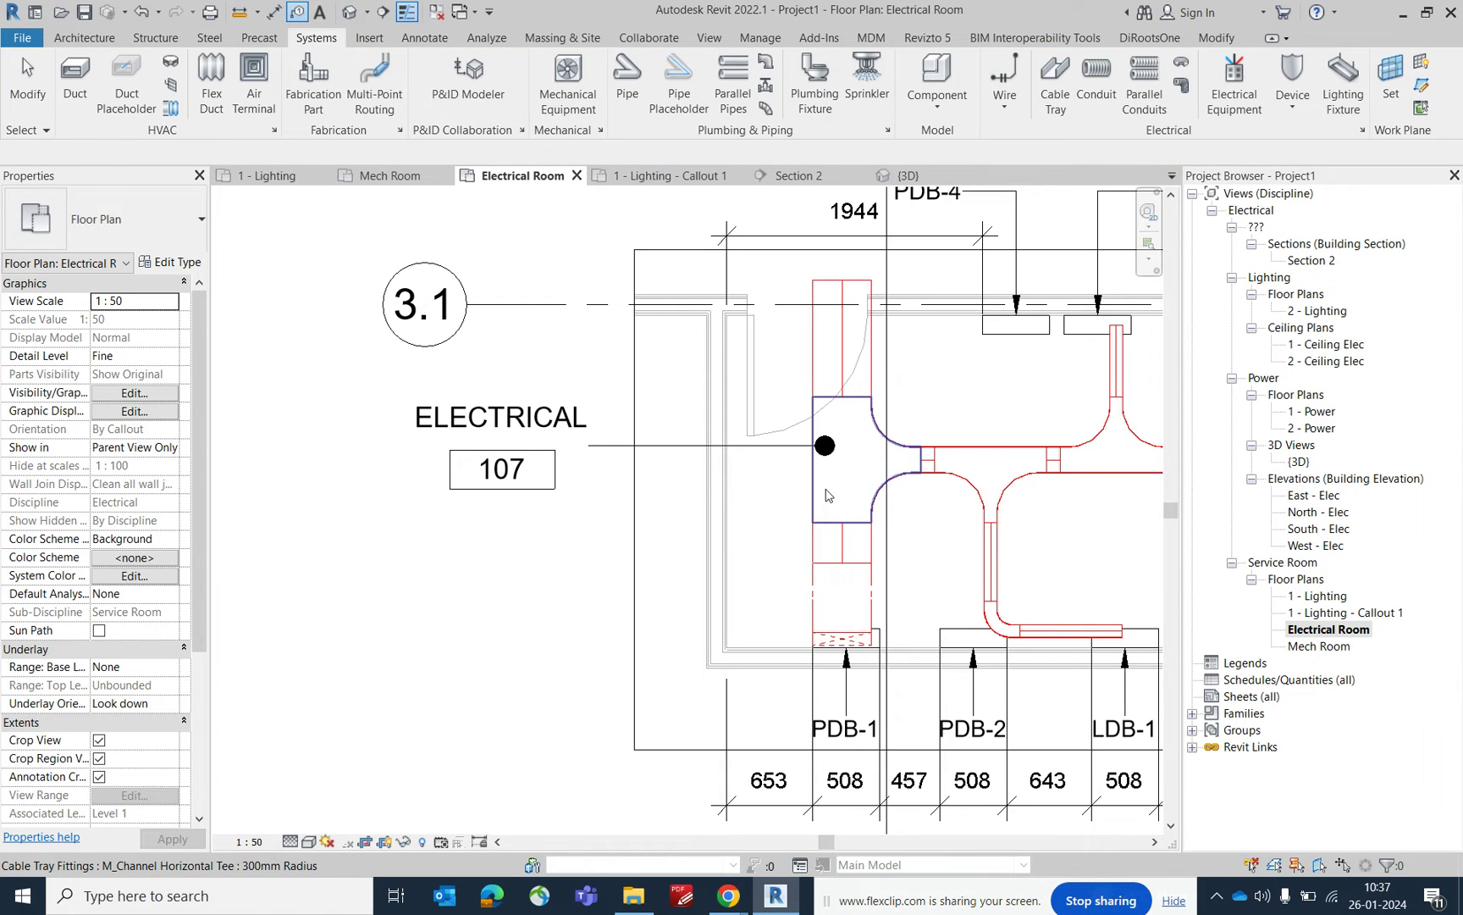
scroll(822, 519, "down", 1)
scroll(822, 518, "up", 2)
key("t")
key("g")
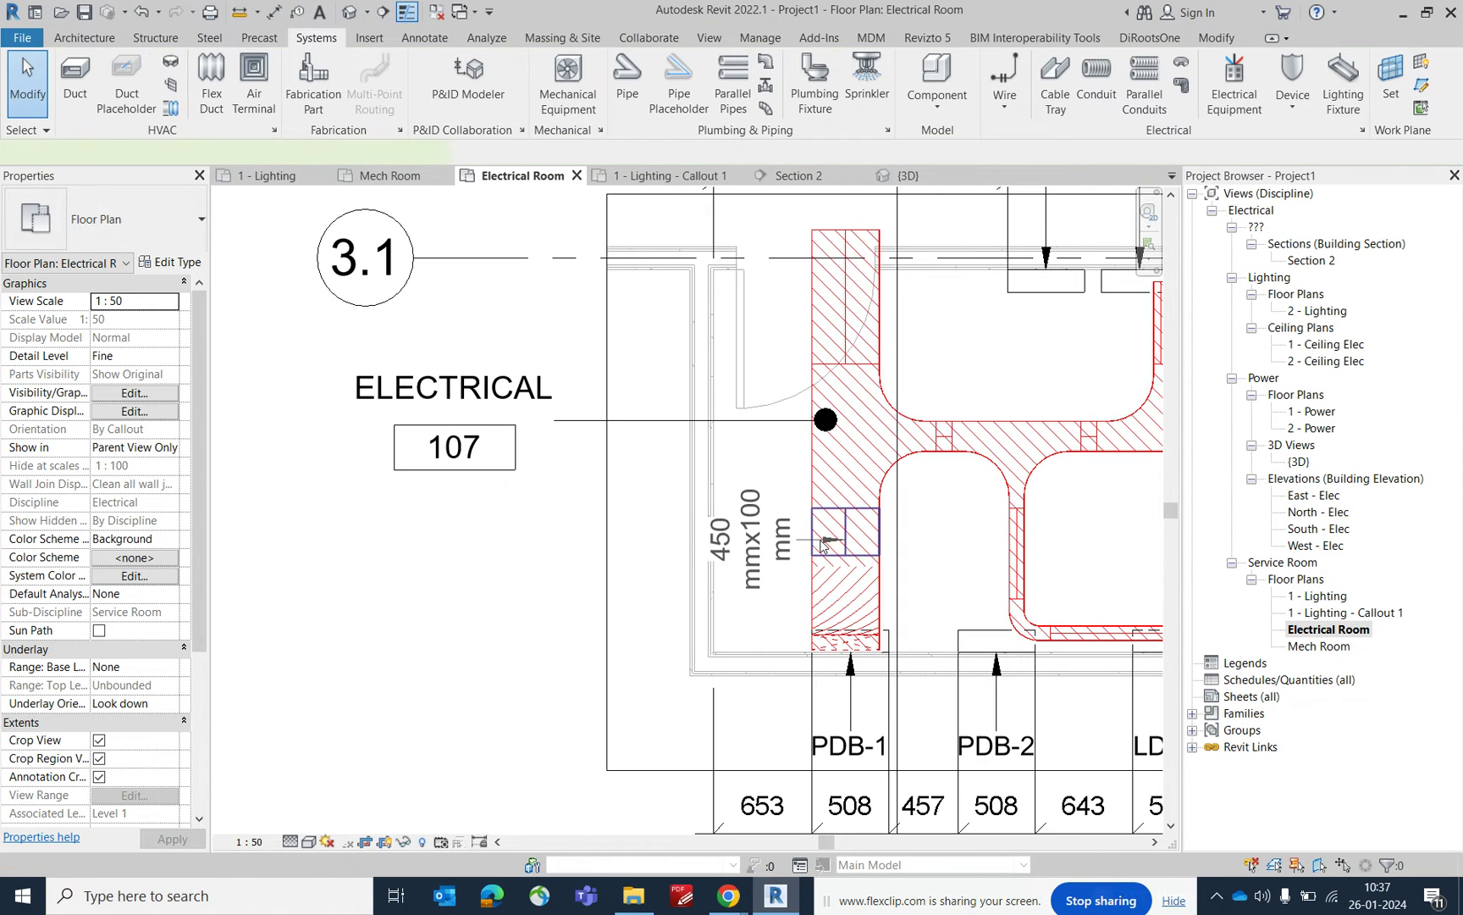
left_click(817, 547)
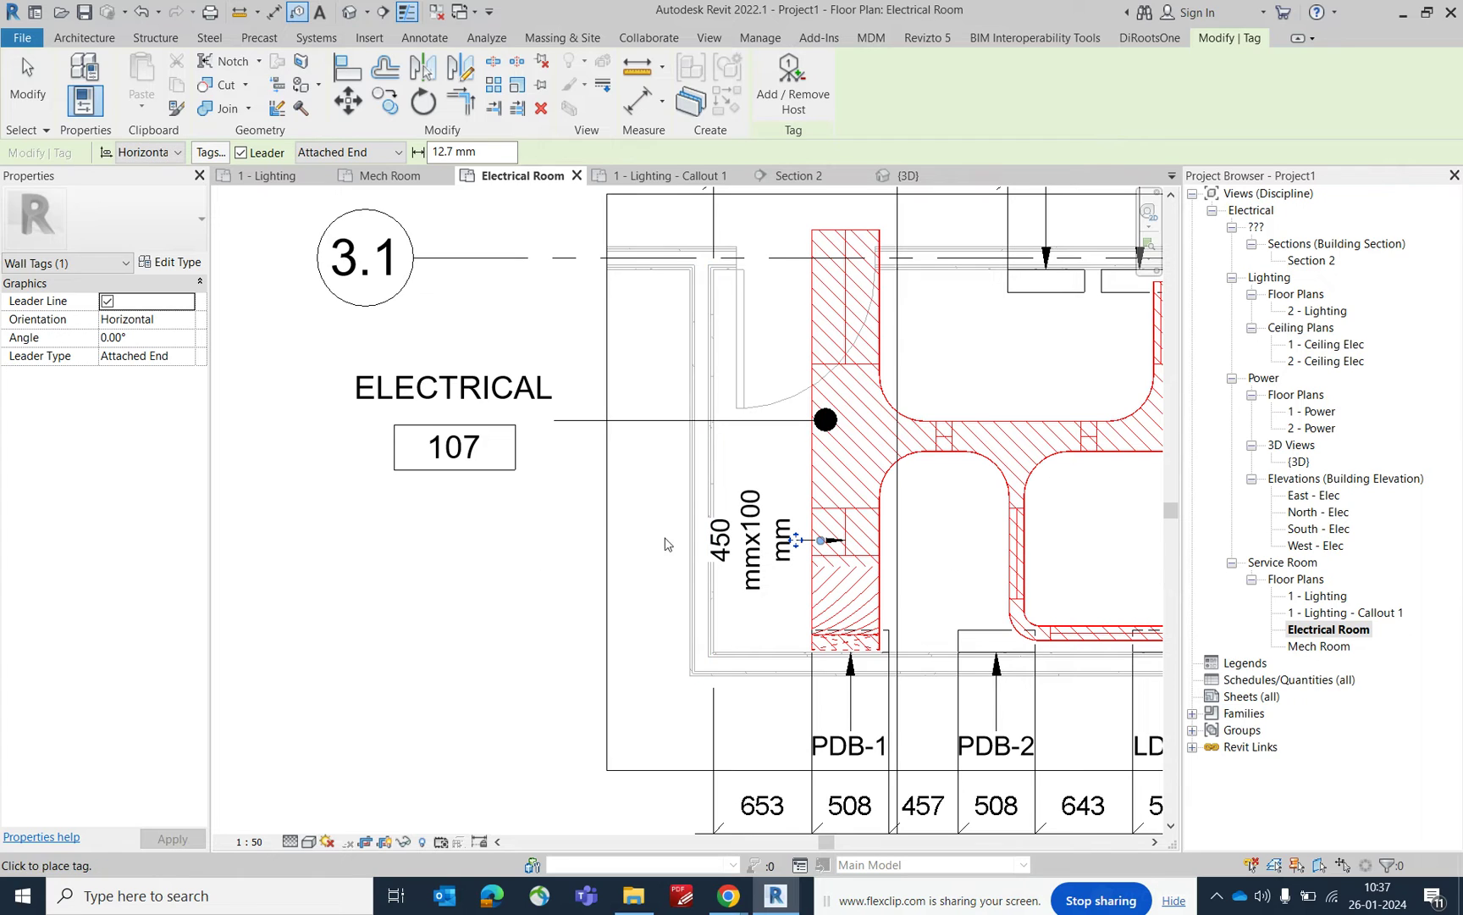
Move the vertical tray's size tag outside the room, below the ELECTRICAL 107 room tag
left_click_drag(534, 555, 504, 556)
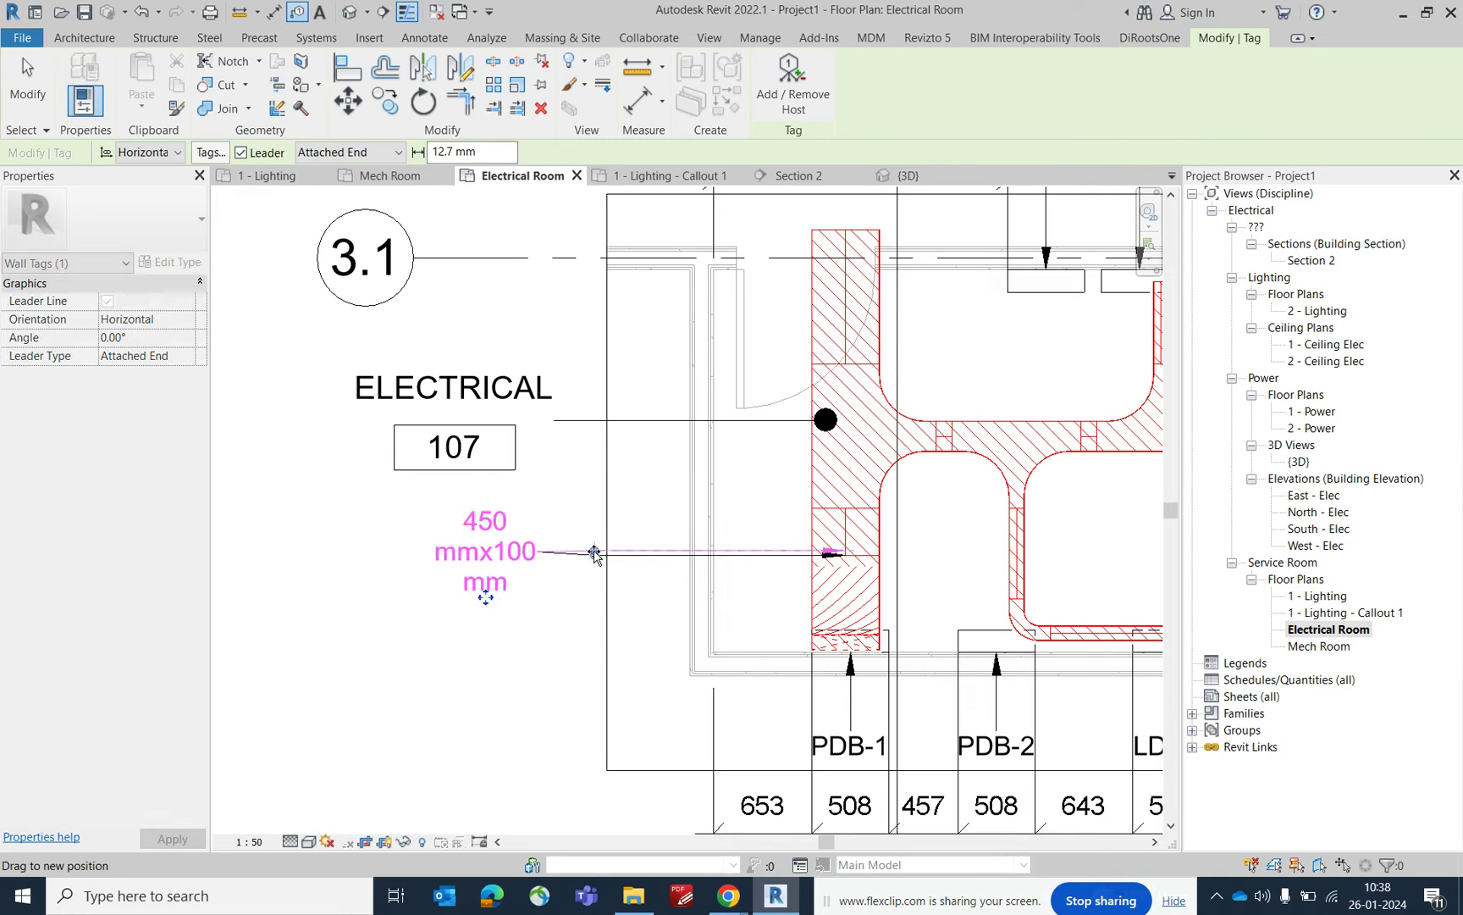
key("space")
left_click_drag(533, 551, 480, 550)
left_click_drag(569, 561, 569, 556)
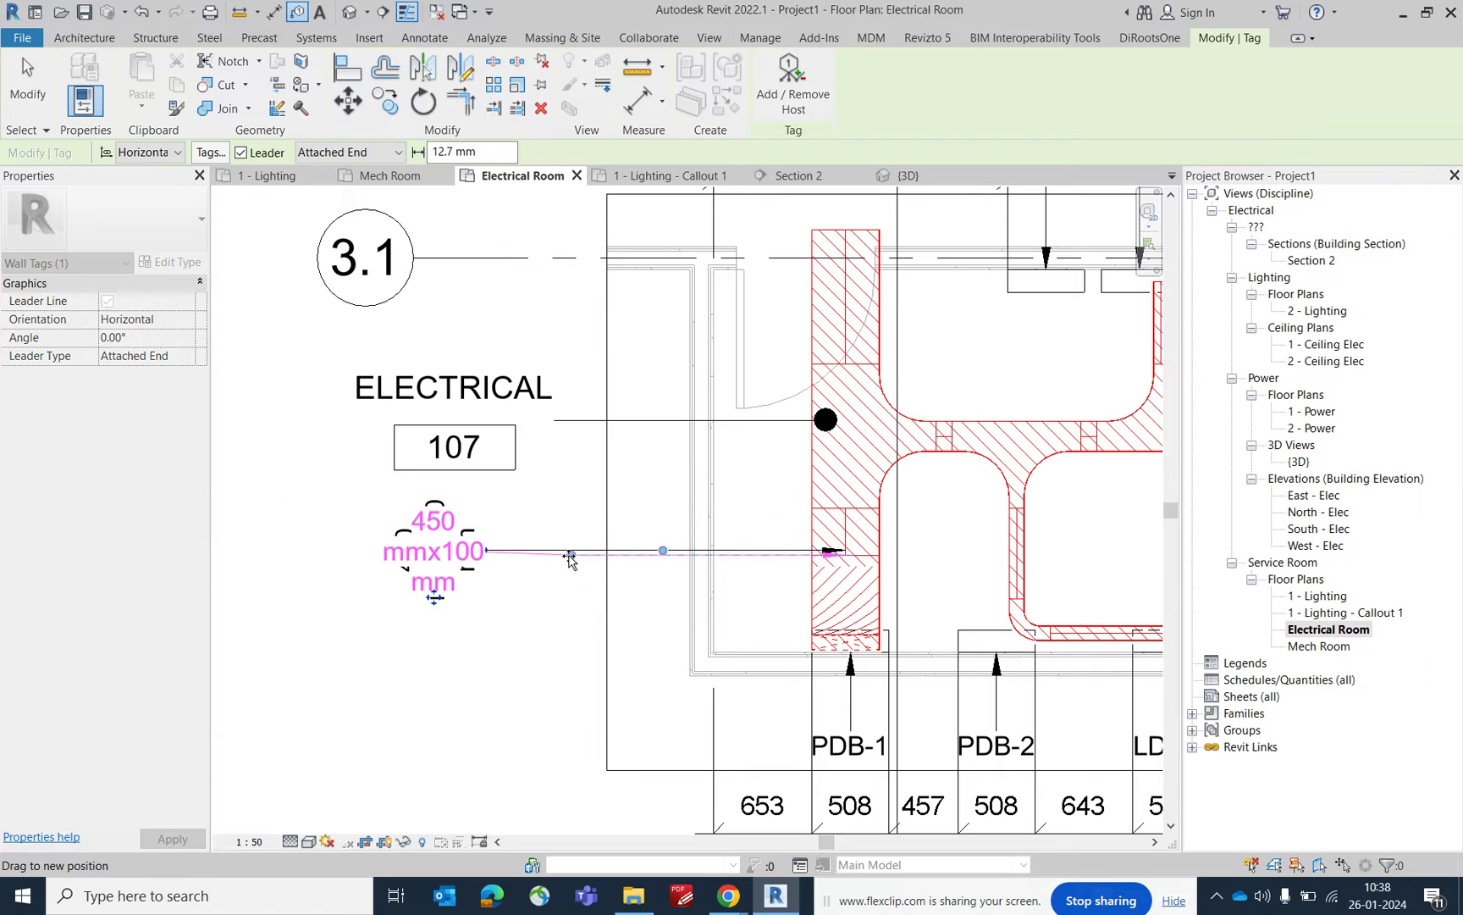
left_click_drag(573, 559, 561, 556)
Set the tagging leader option to Free End and straighten the 450 mm tray tag's leader by moving its elbow beside the text
left_click(390, 153)
left_click(335, 186)
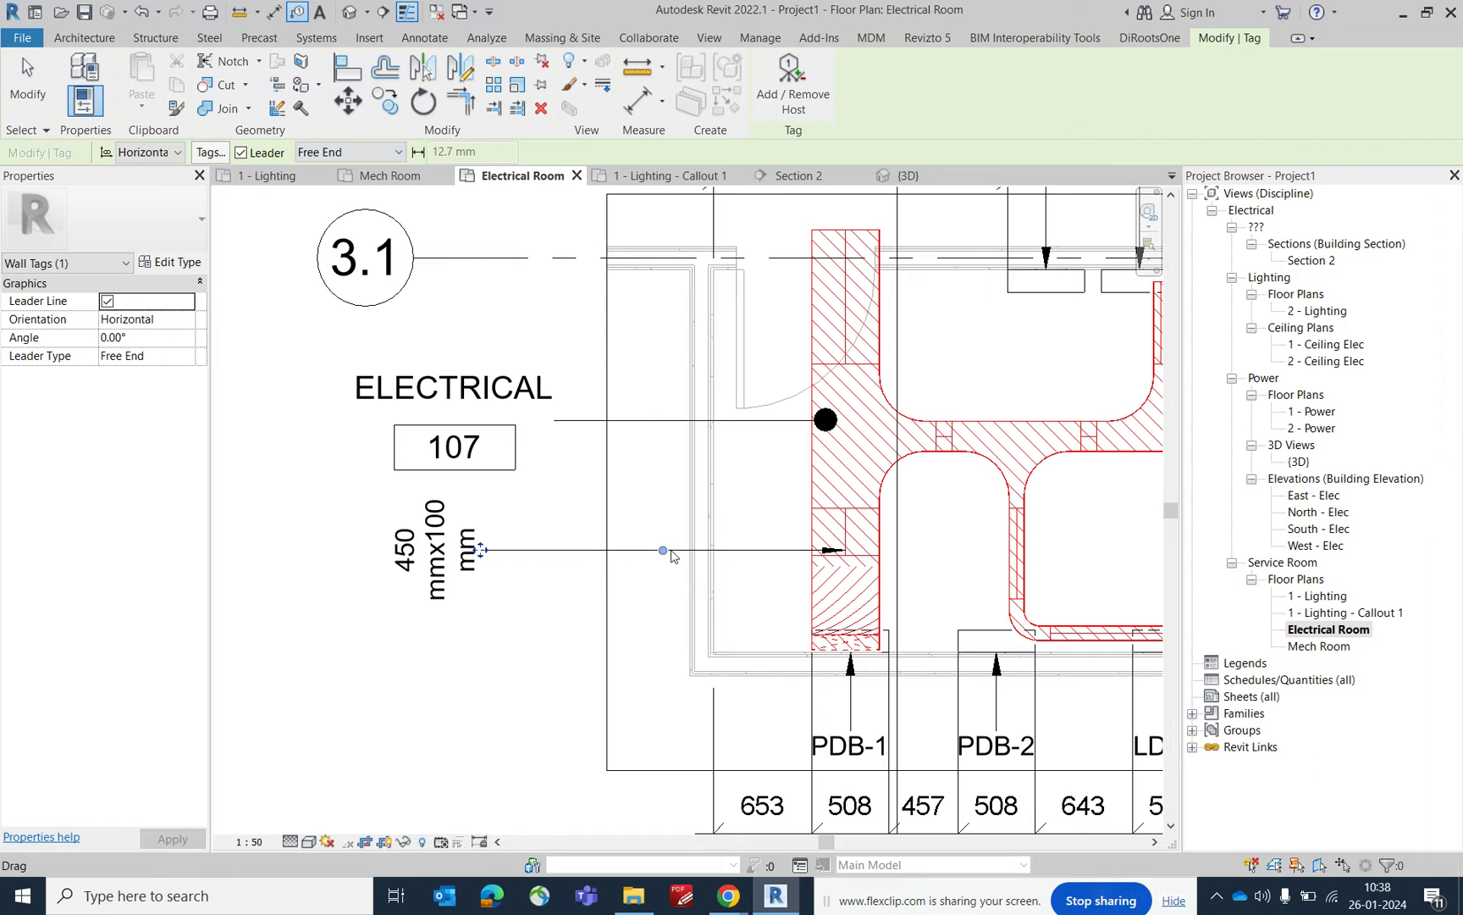
left_click_drag(586, 554, 647, 564)
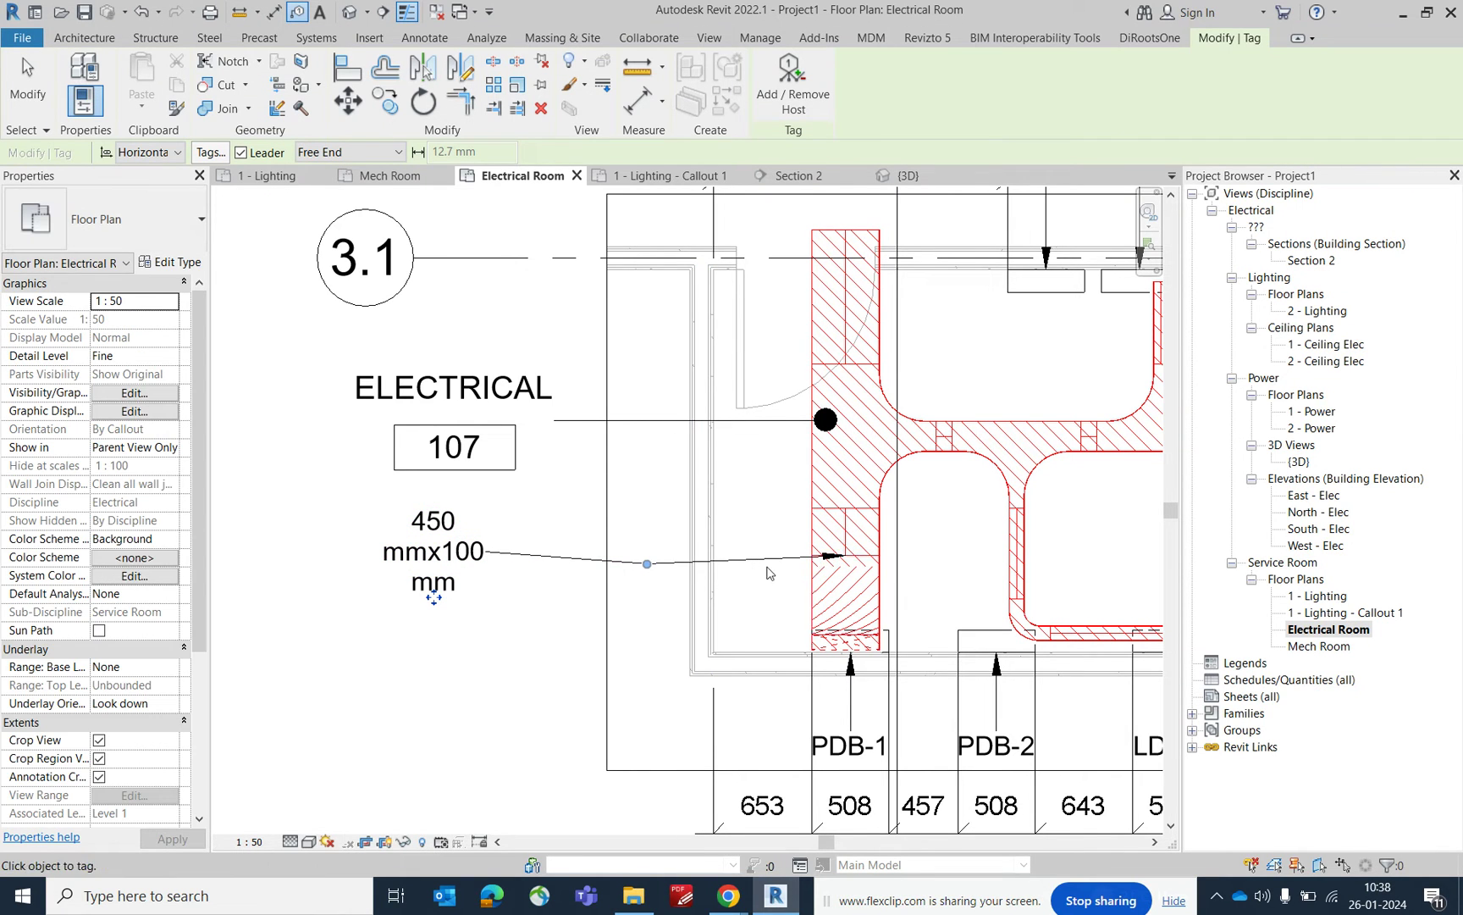
scroll(806, 566, "up", 2)
left_click_drag(597, 574, 398, 552)
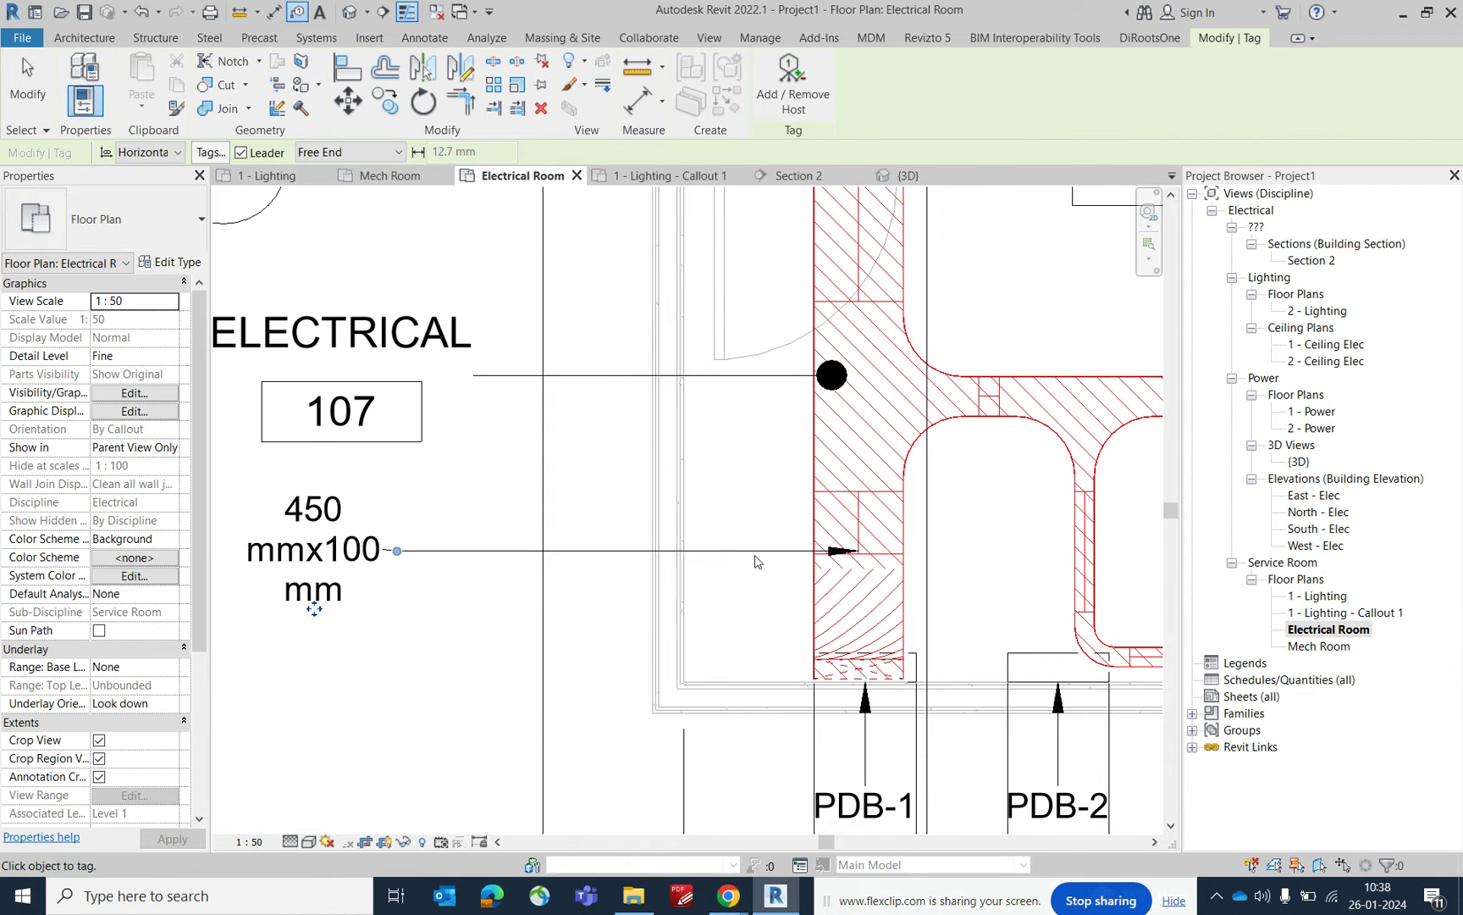
left_click(542, 569)
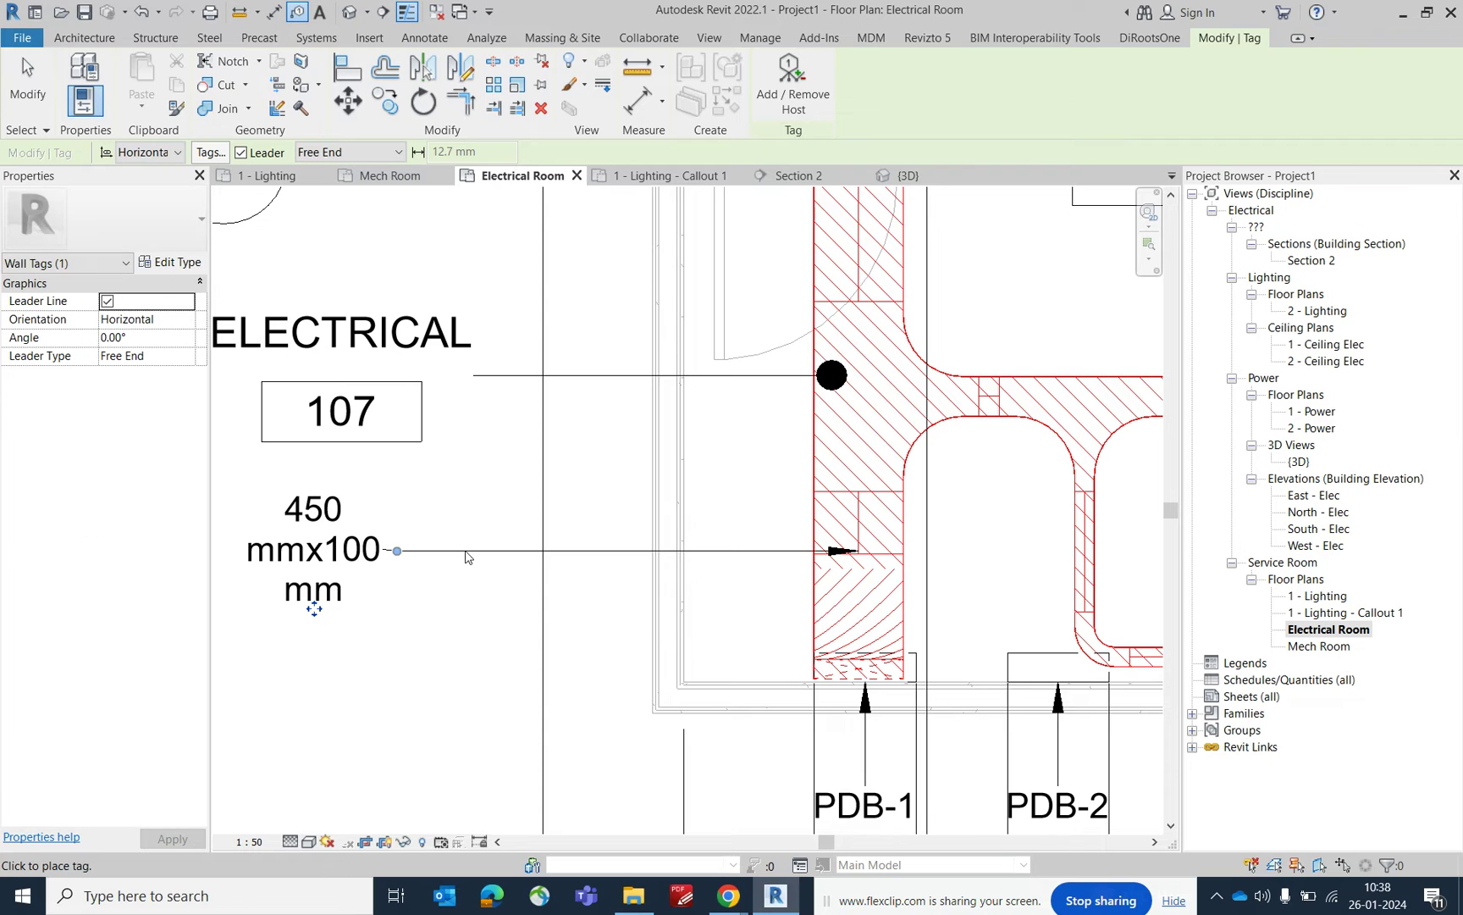
key("Escape")
Shift the 450 mm tray tag slightly down, change its leader to Free End and place the arrowhead on the vertical bend
left_click(342, 552)
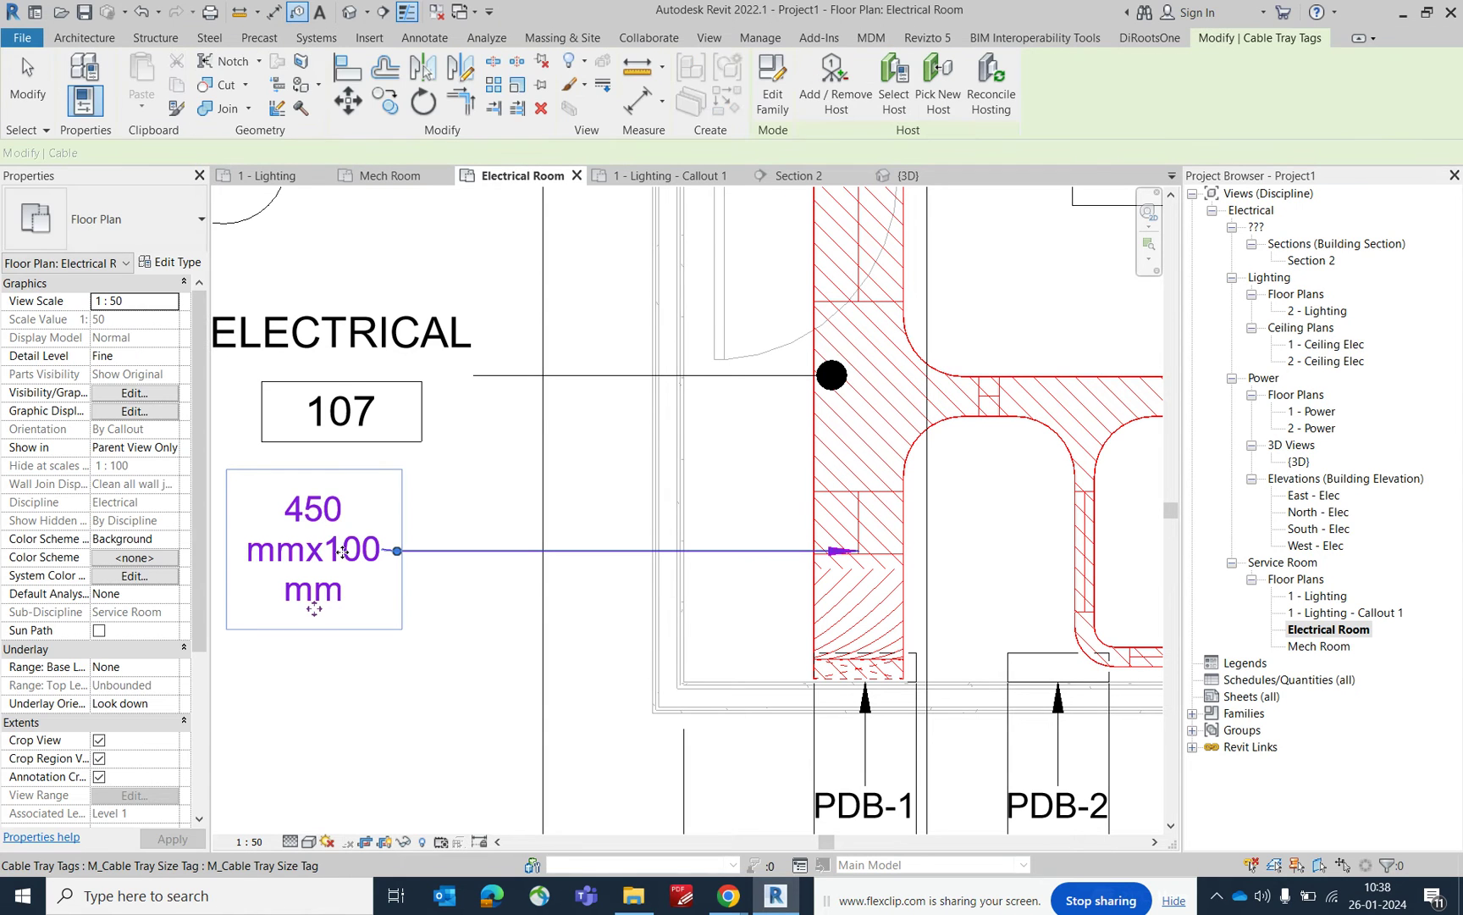
left_click_drag(342, 552, 342, 573)
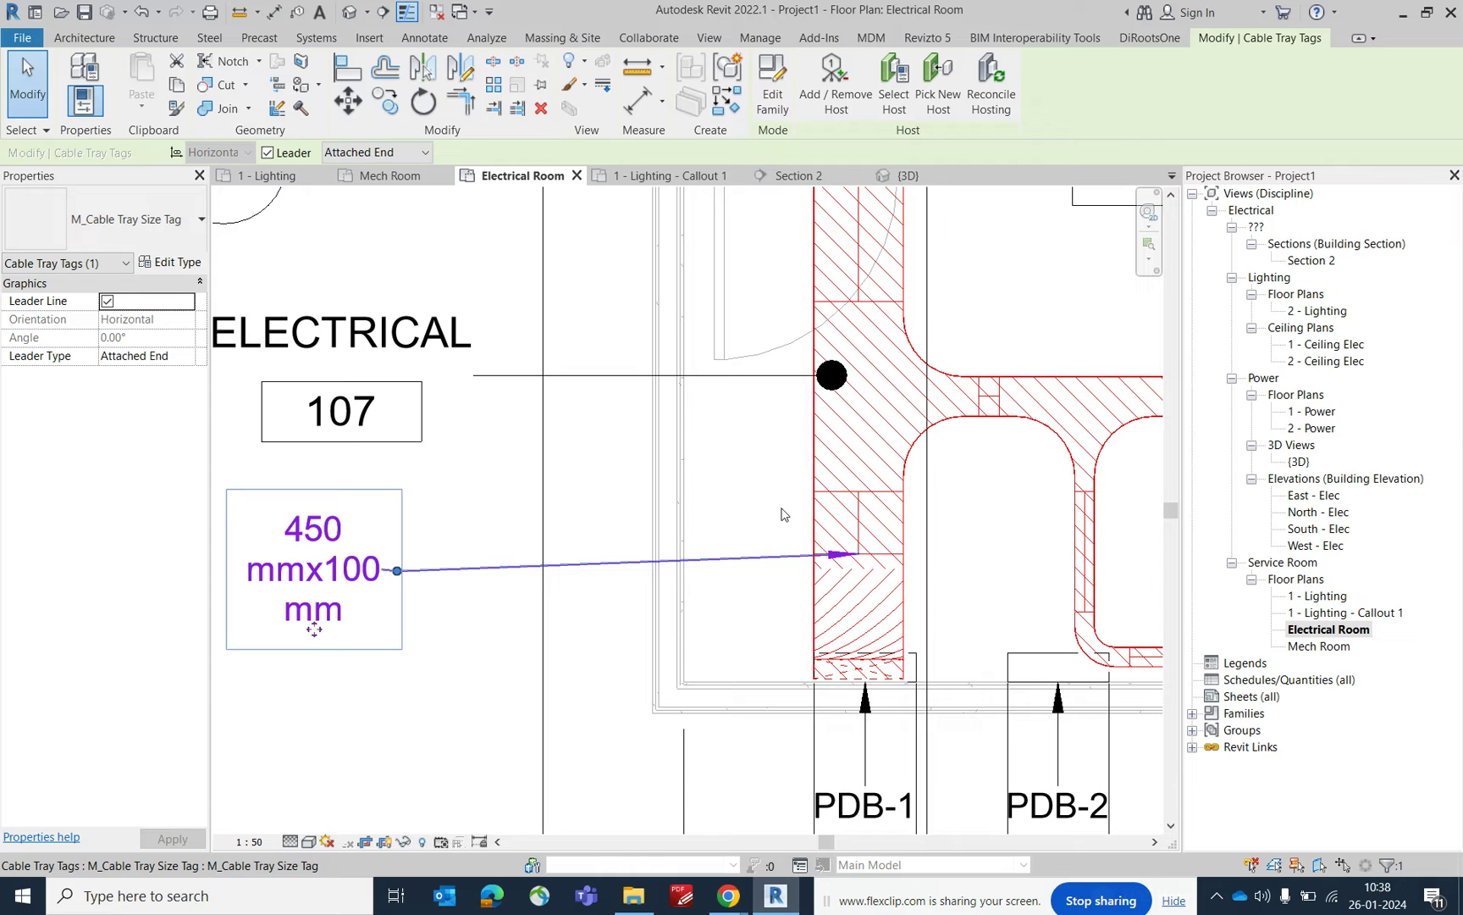
left_click(372, 152)
left_click(370, 187)
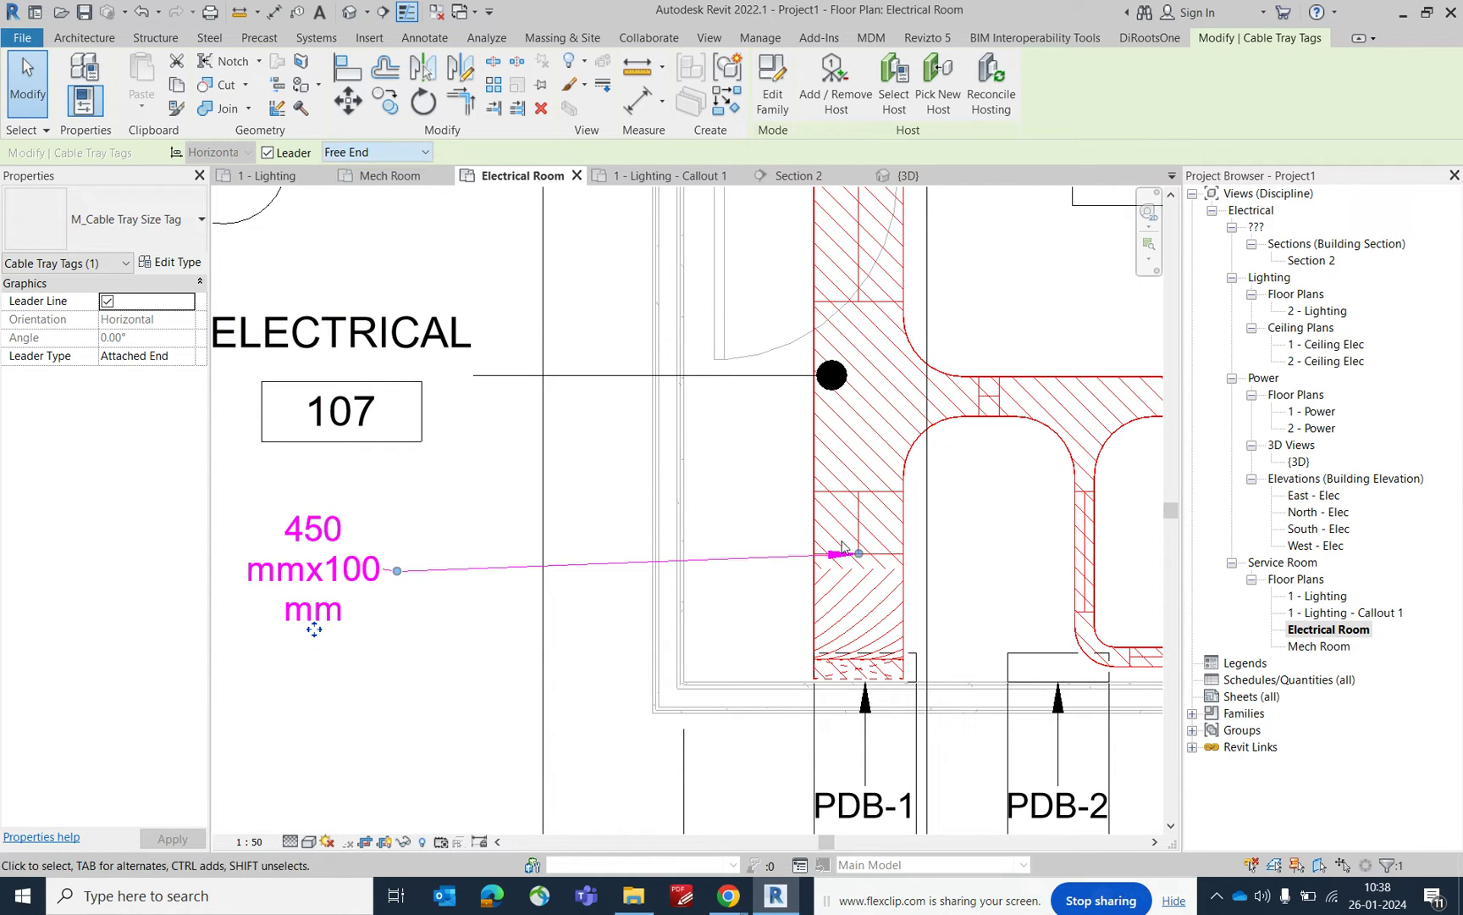
left_click_drag(850, 585, 851, 581)
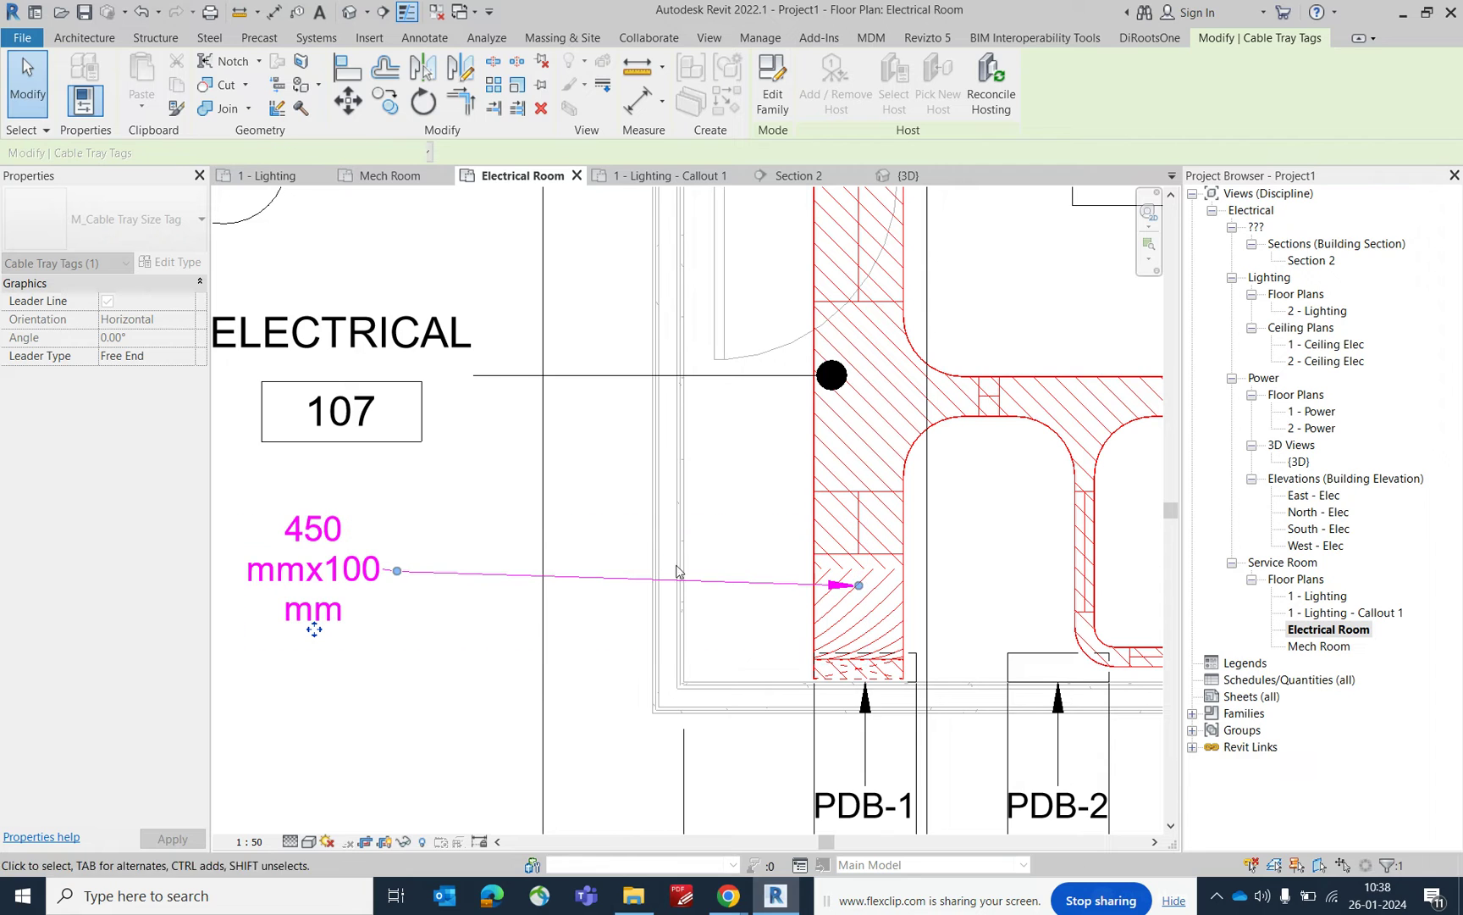
left_click(591, 520)
Switch to the 1 - Lighting floor plan and draw a rectangular callout around BOARDROOM 124
scroll(599, 516, "down", 4)
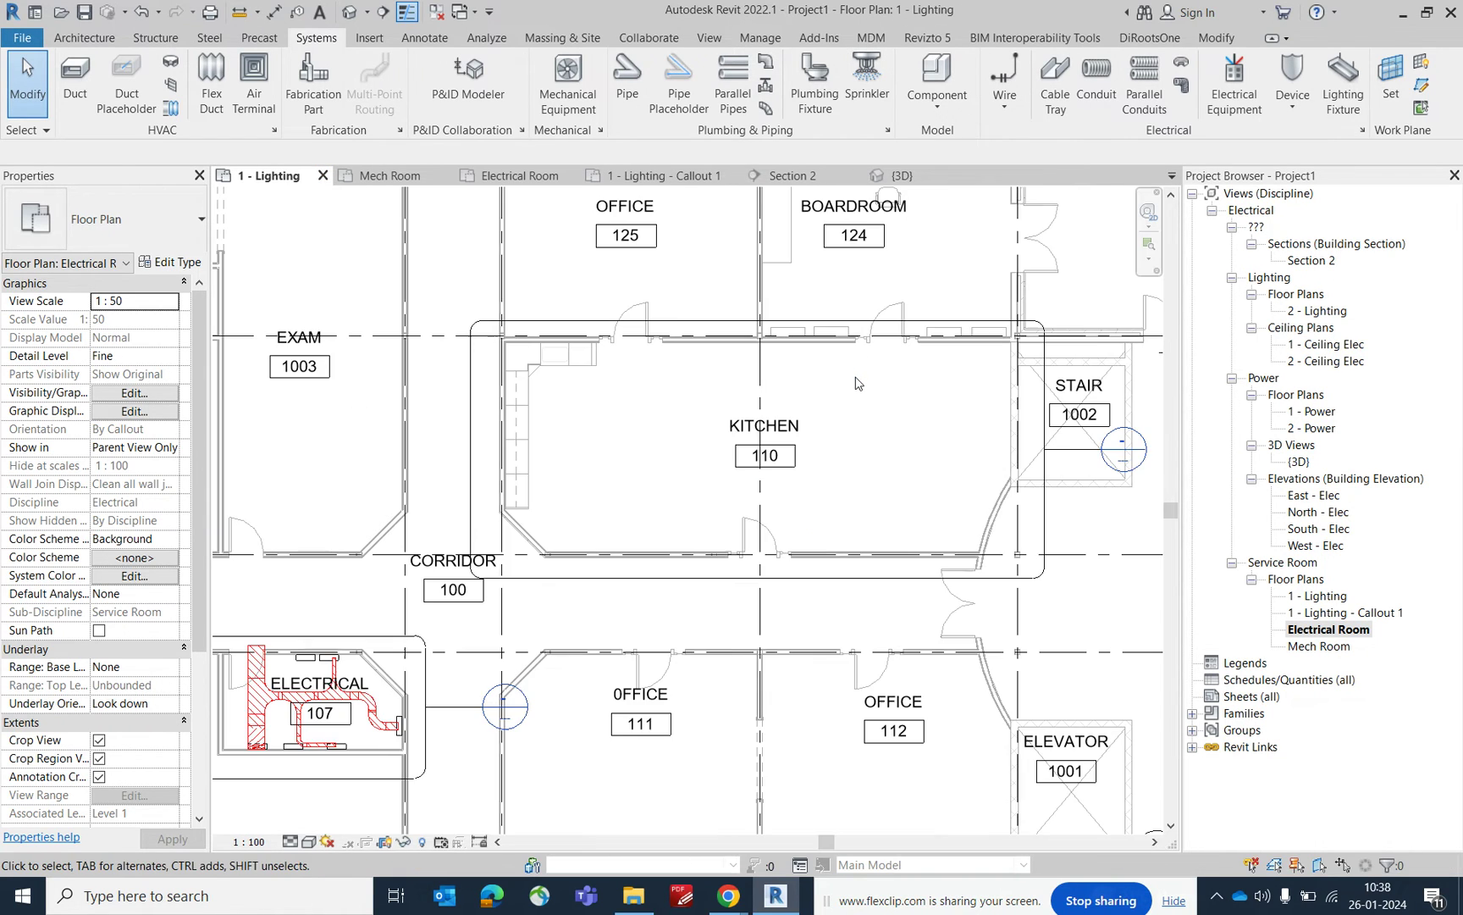
scroll(688, 480, "down", 2)
scroll(707, 406, "up", 5)
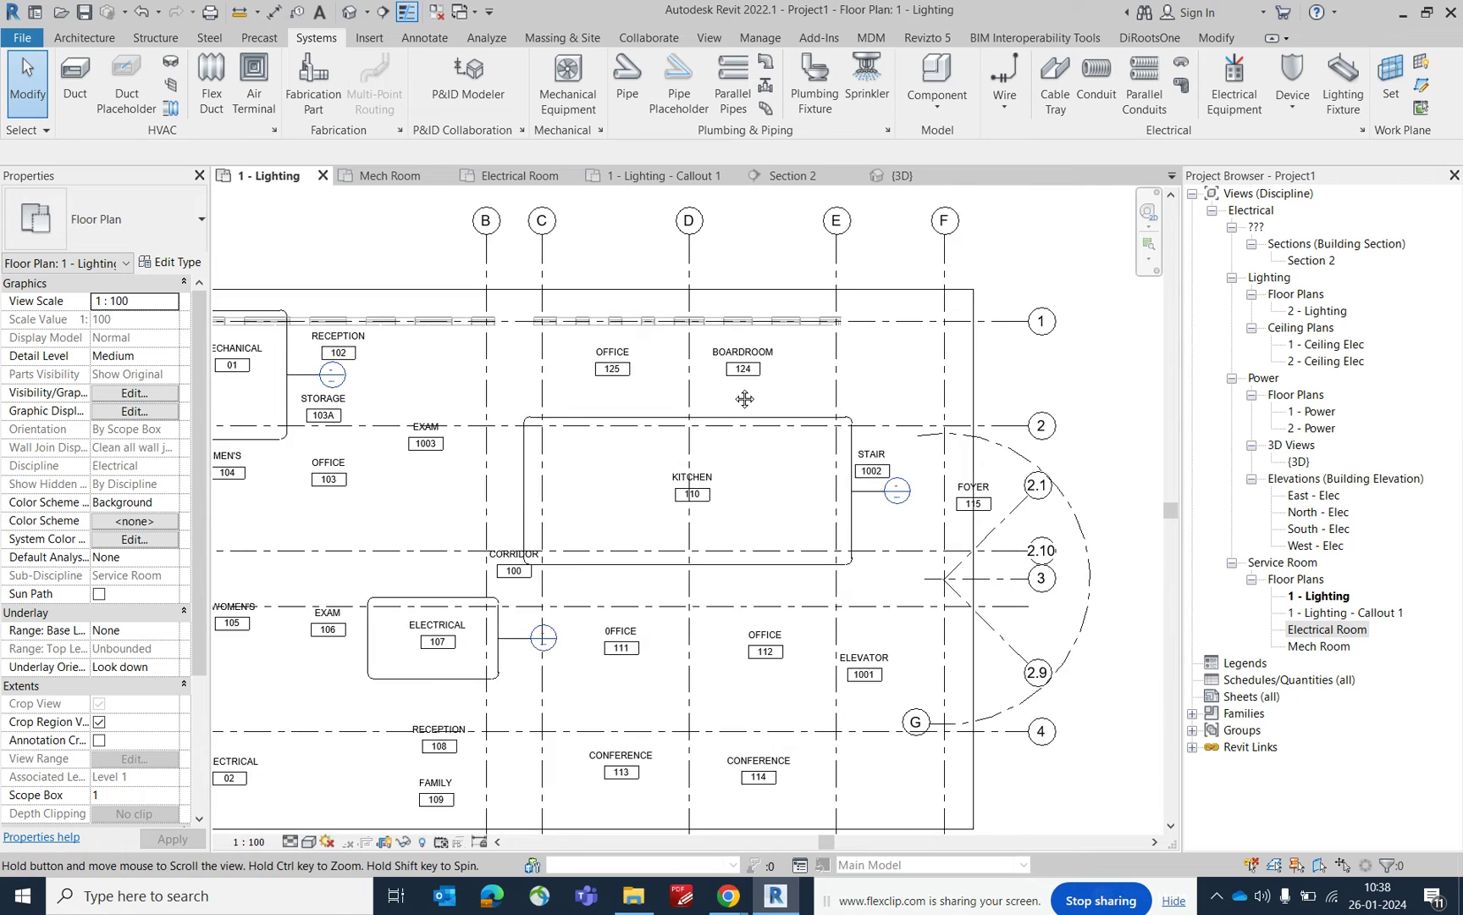
scroll(695, 364, "up", 2)
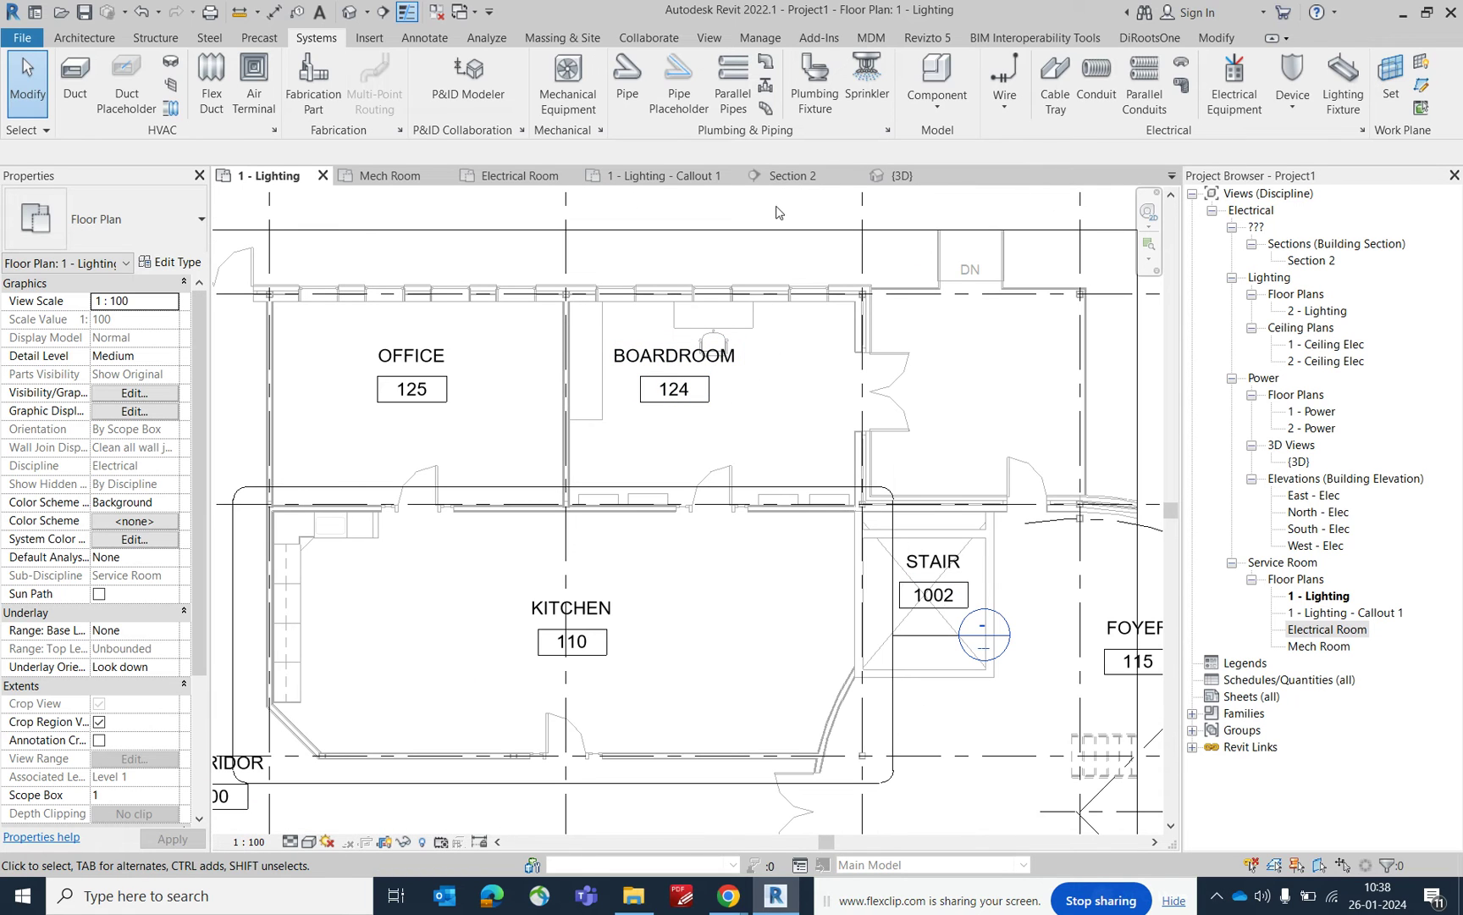
left_click(708, 38)
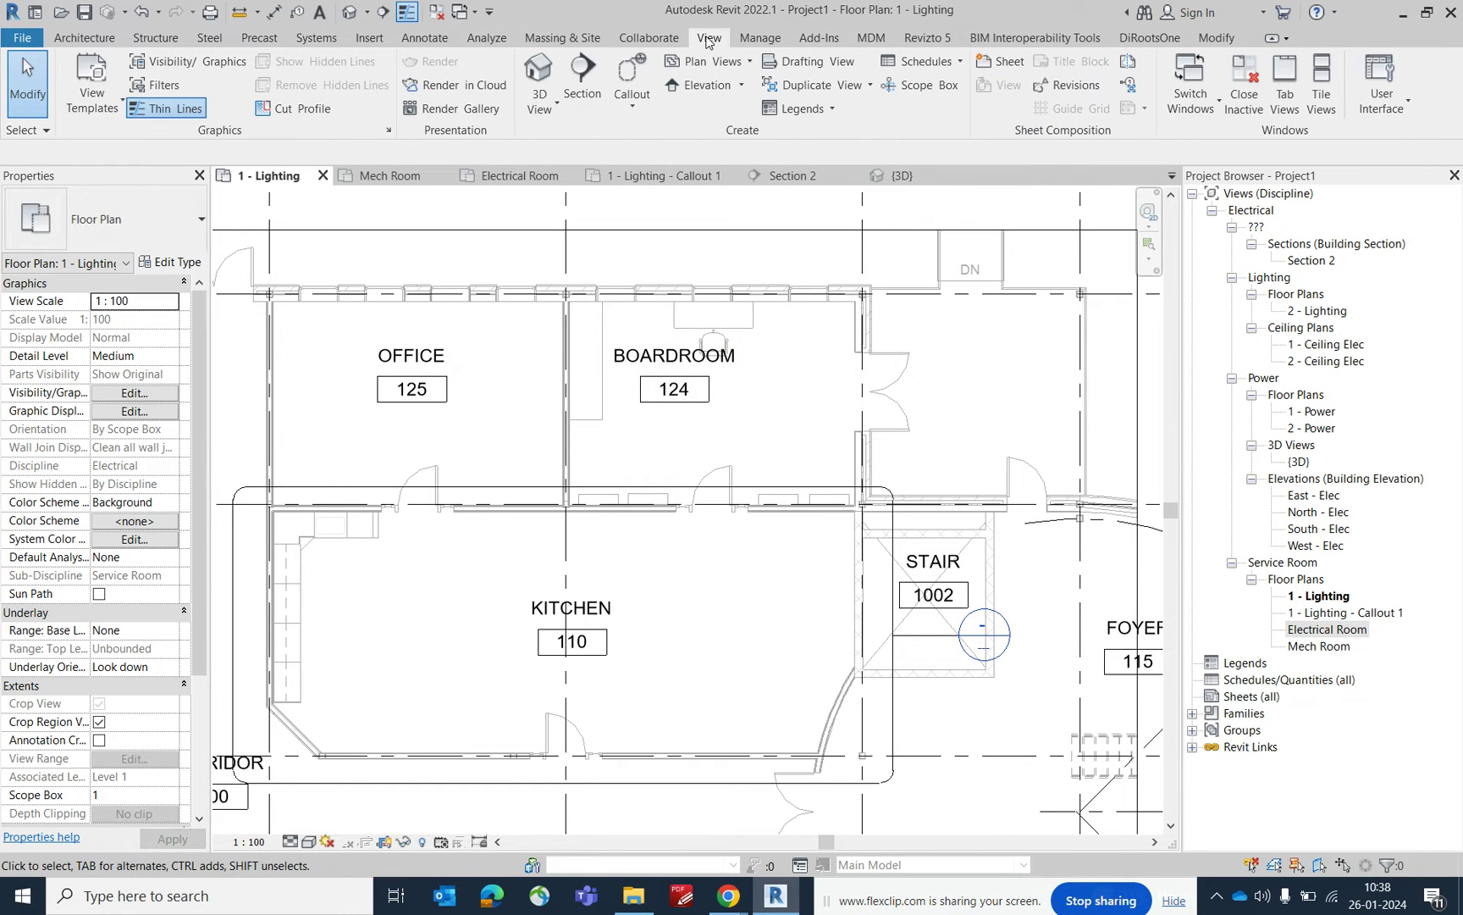
left_click(632, 108)
left_click(649, 141)
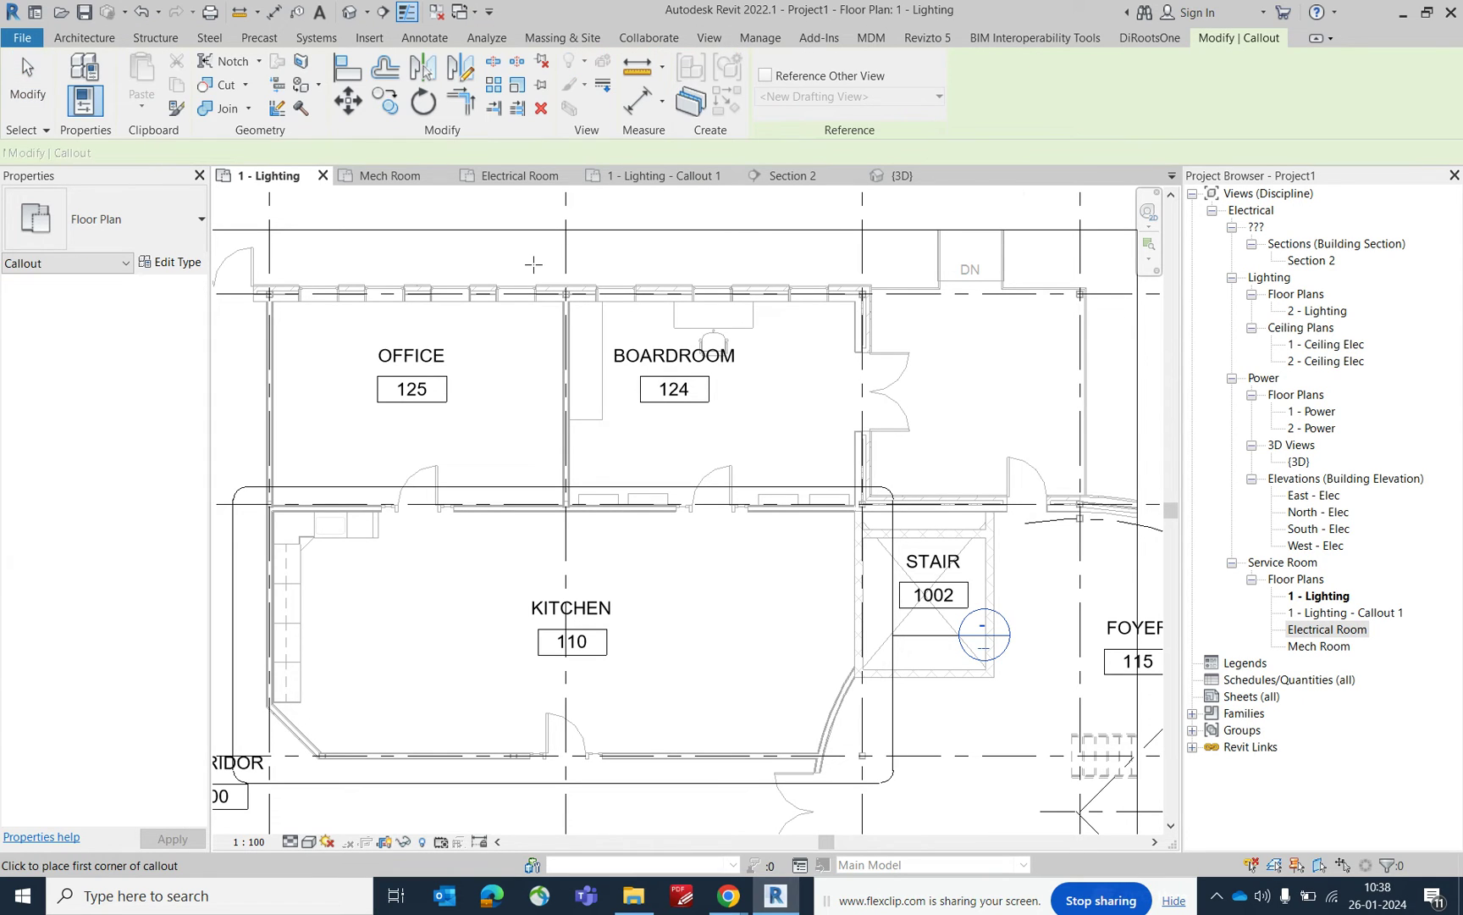
left_click(892, 530)
left_click(534, 265)
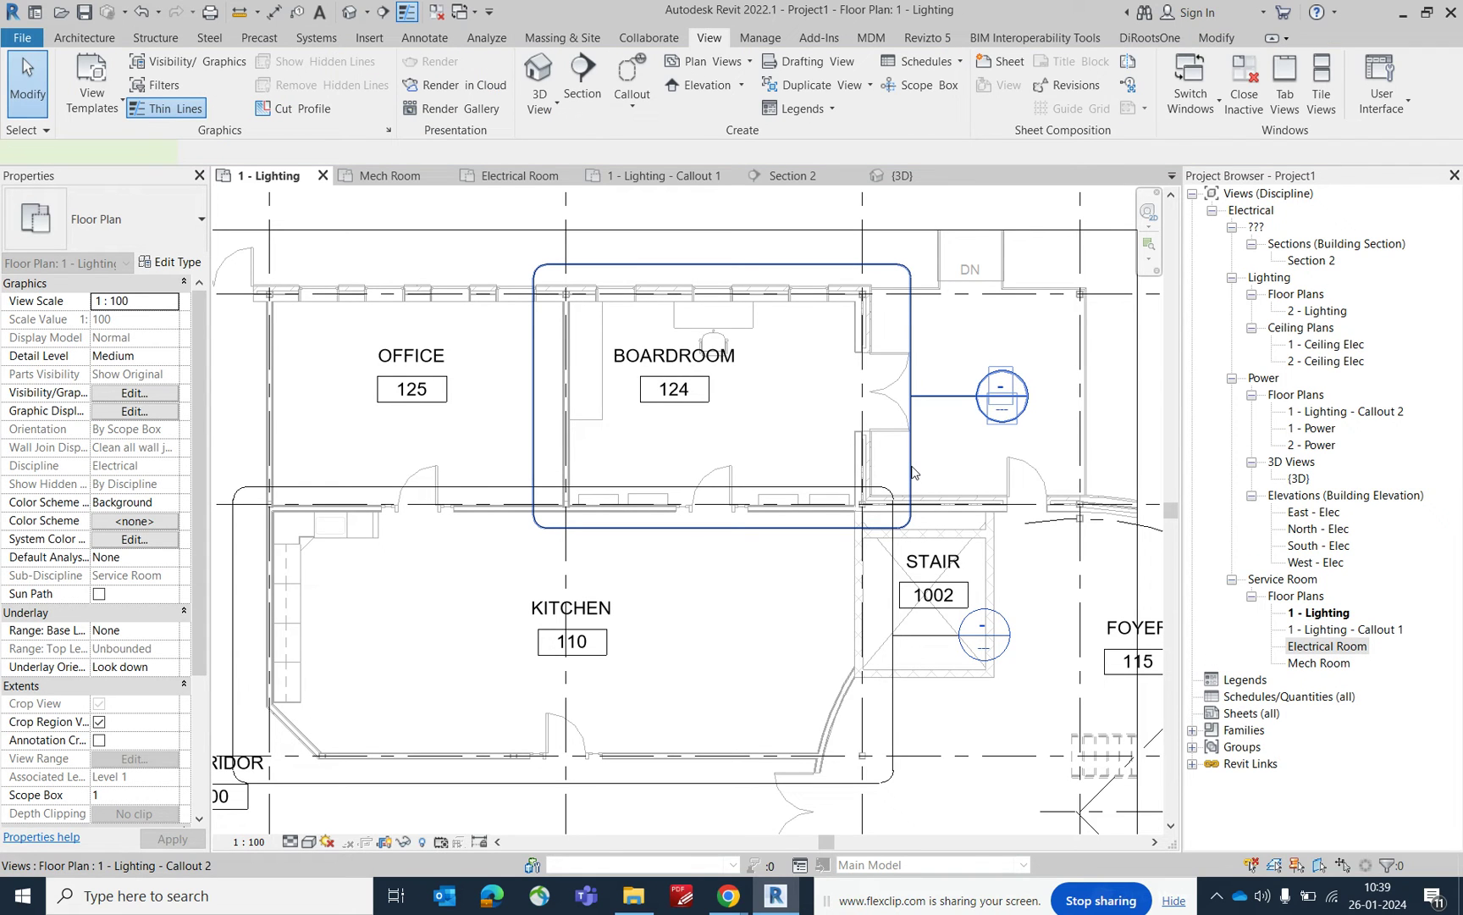
Open the BOARDROOM 124 callout view and assign it the SERVICE ROOM view template
right_click(915, 471)
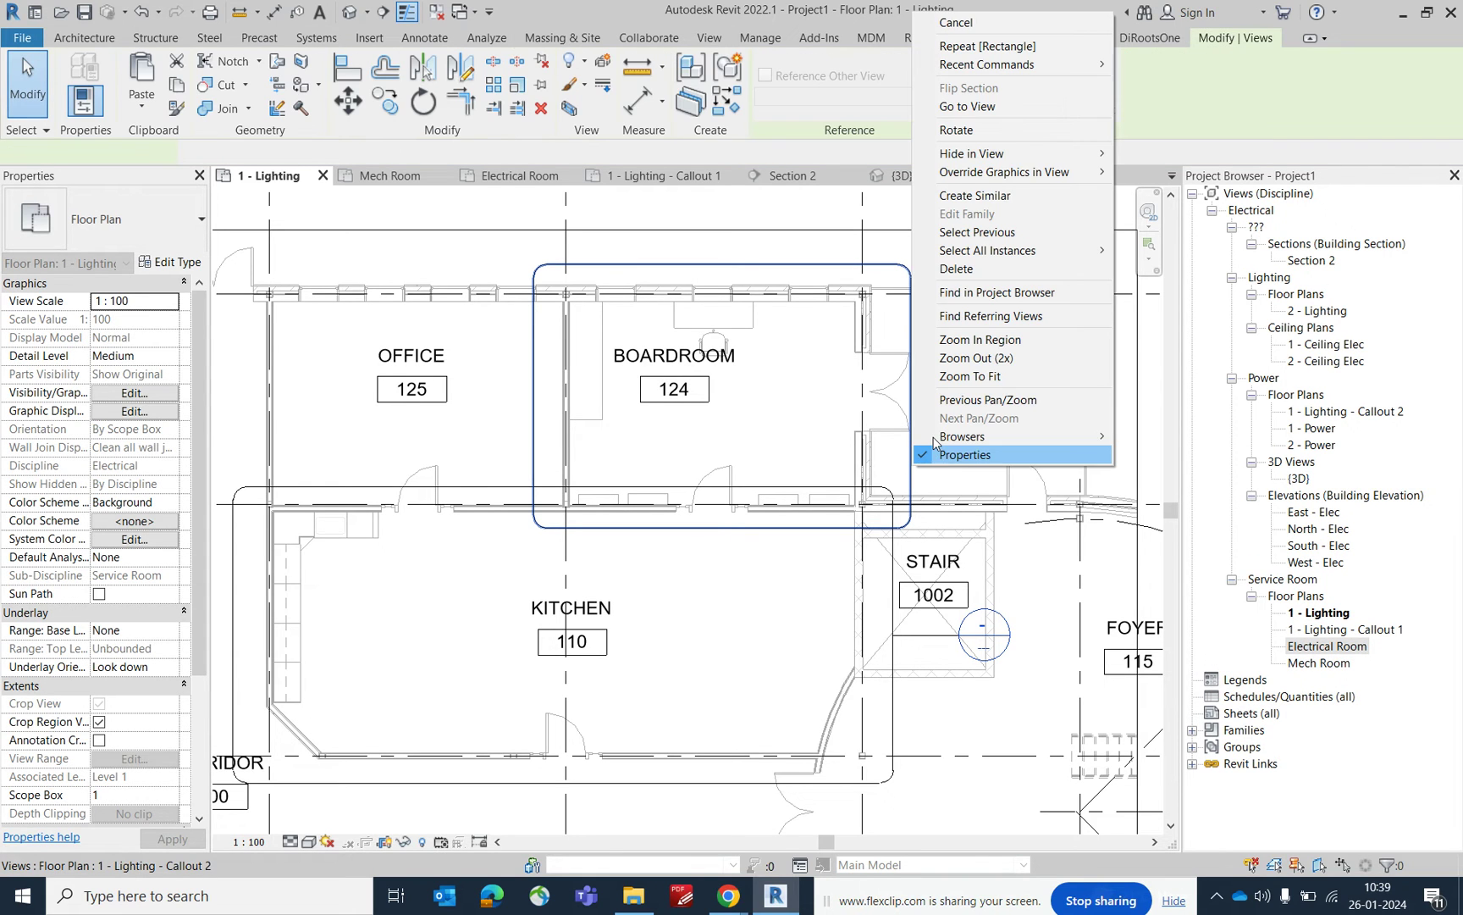
left_click(967, 106)
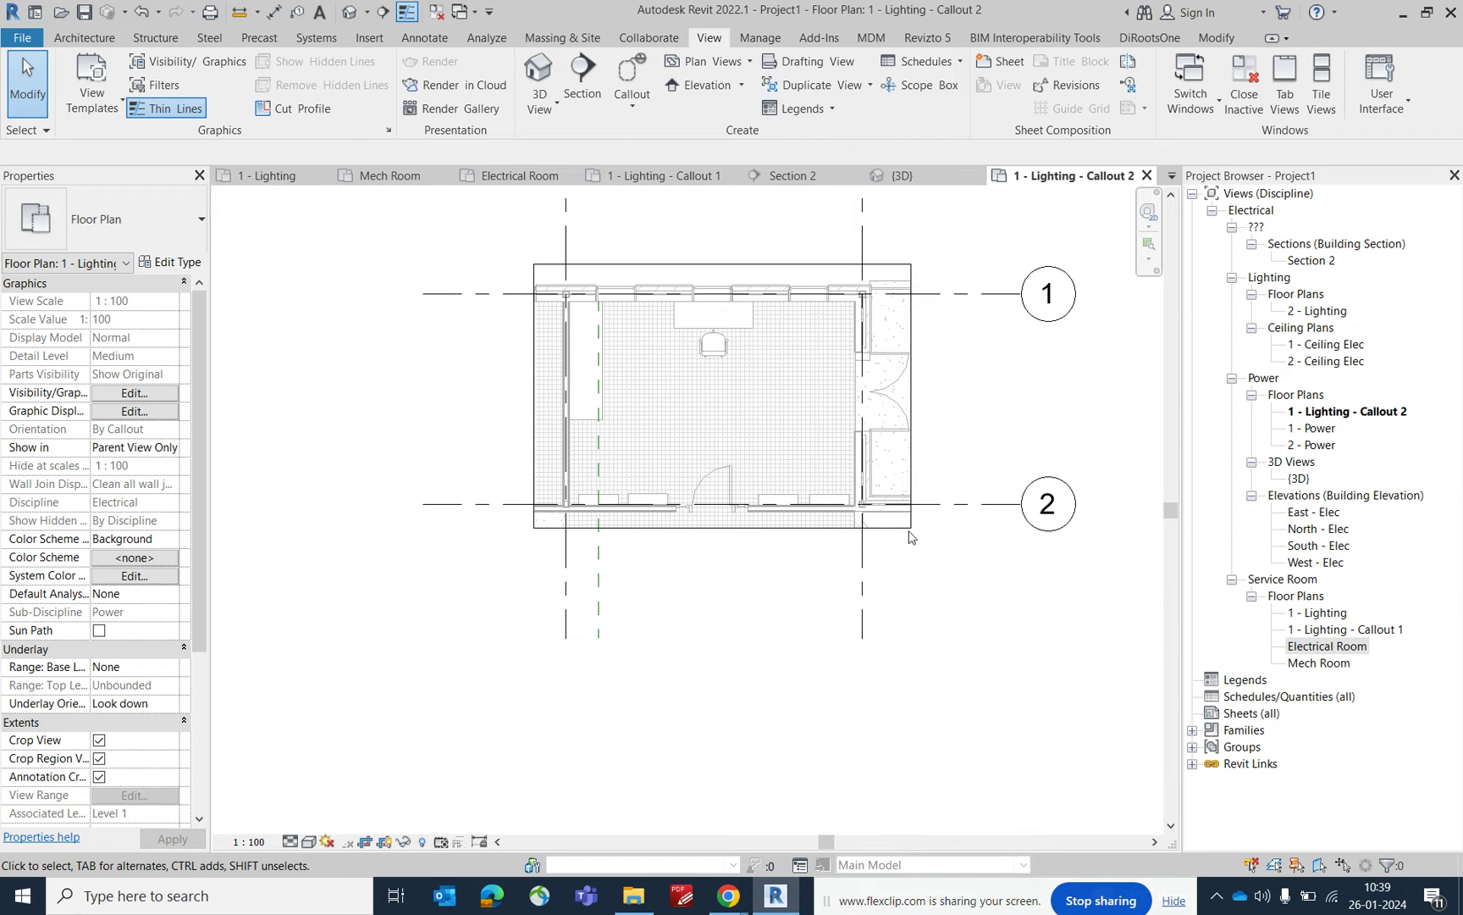
scroll(133, 636, "down", 5)
left_click(135, 649)
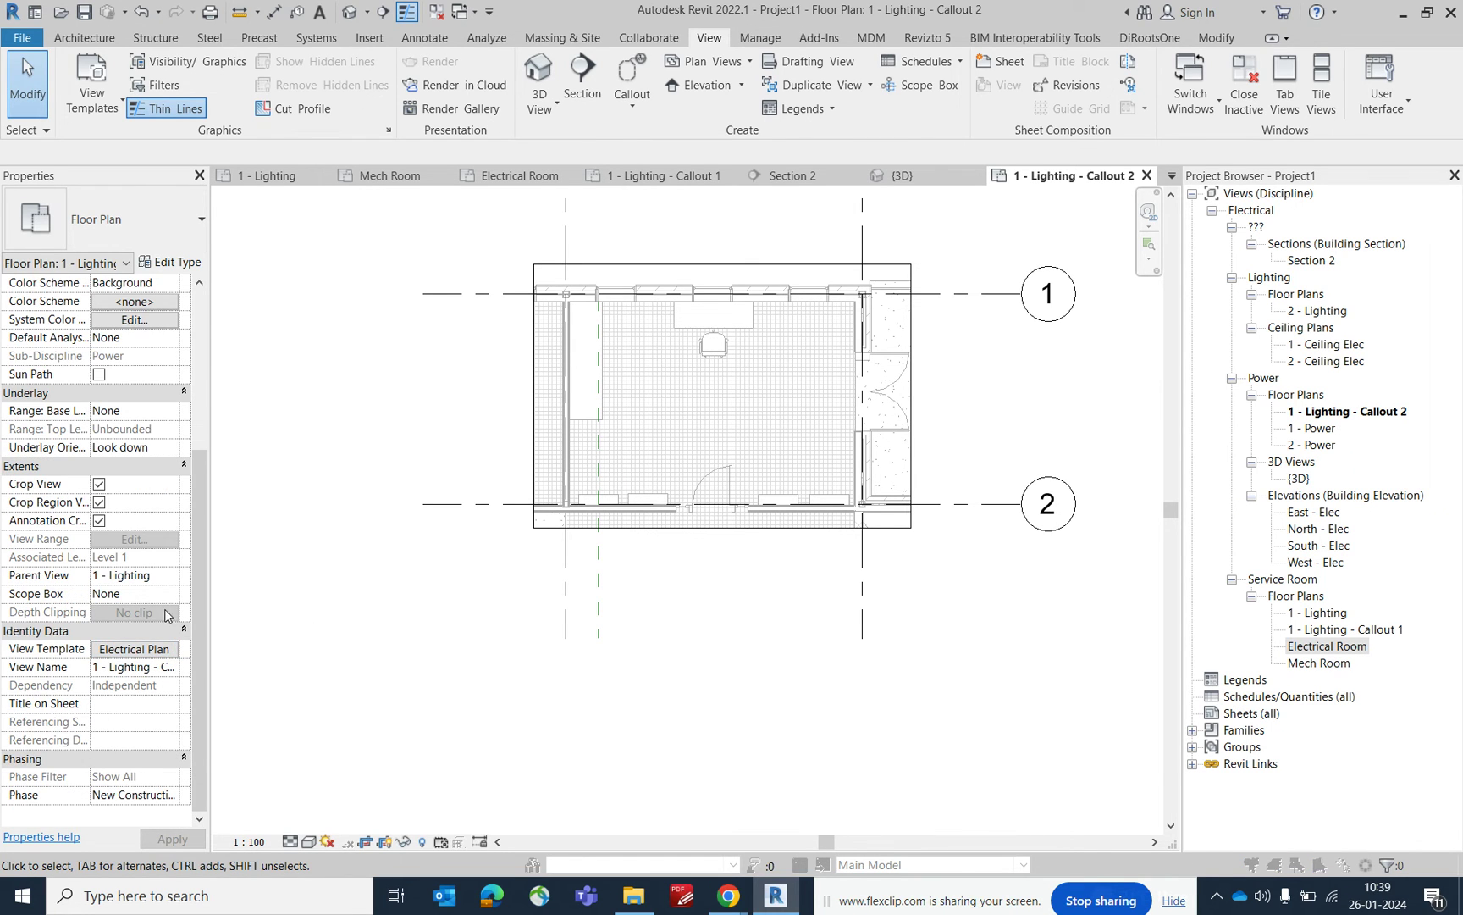
left_click(269, 261)
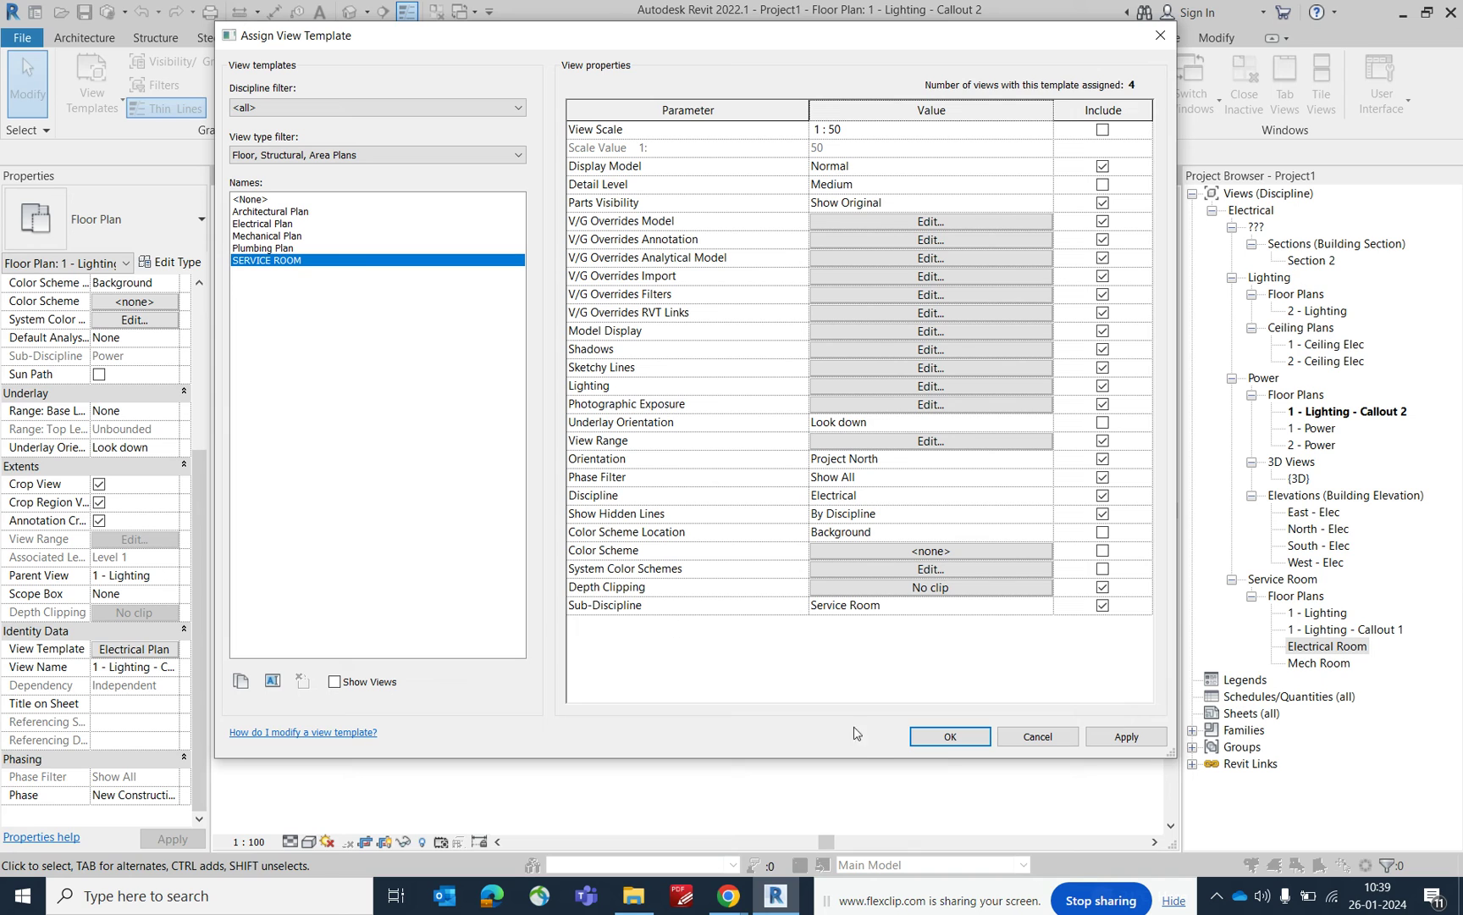
left_click(948, 737)
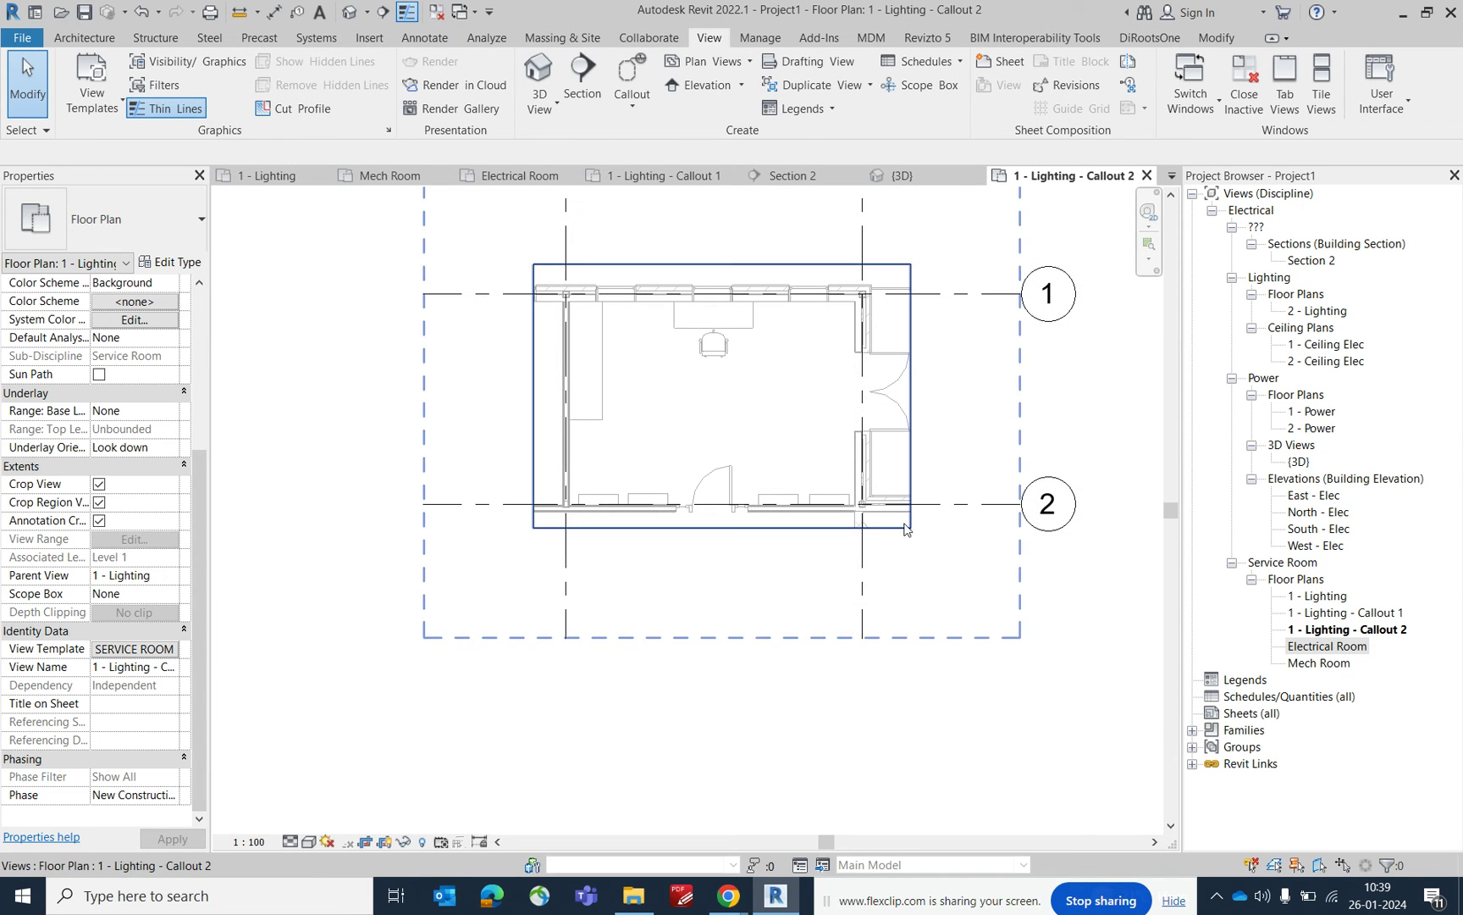
Place M_Data Outlet Plain devices on the boardroom's vertical faces: two on the left wall and one on the lower wall
middle_click_drag(978, 448, 893, 527)
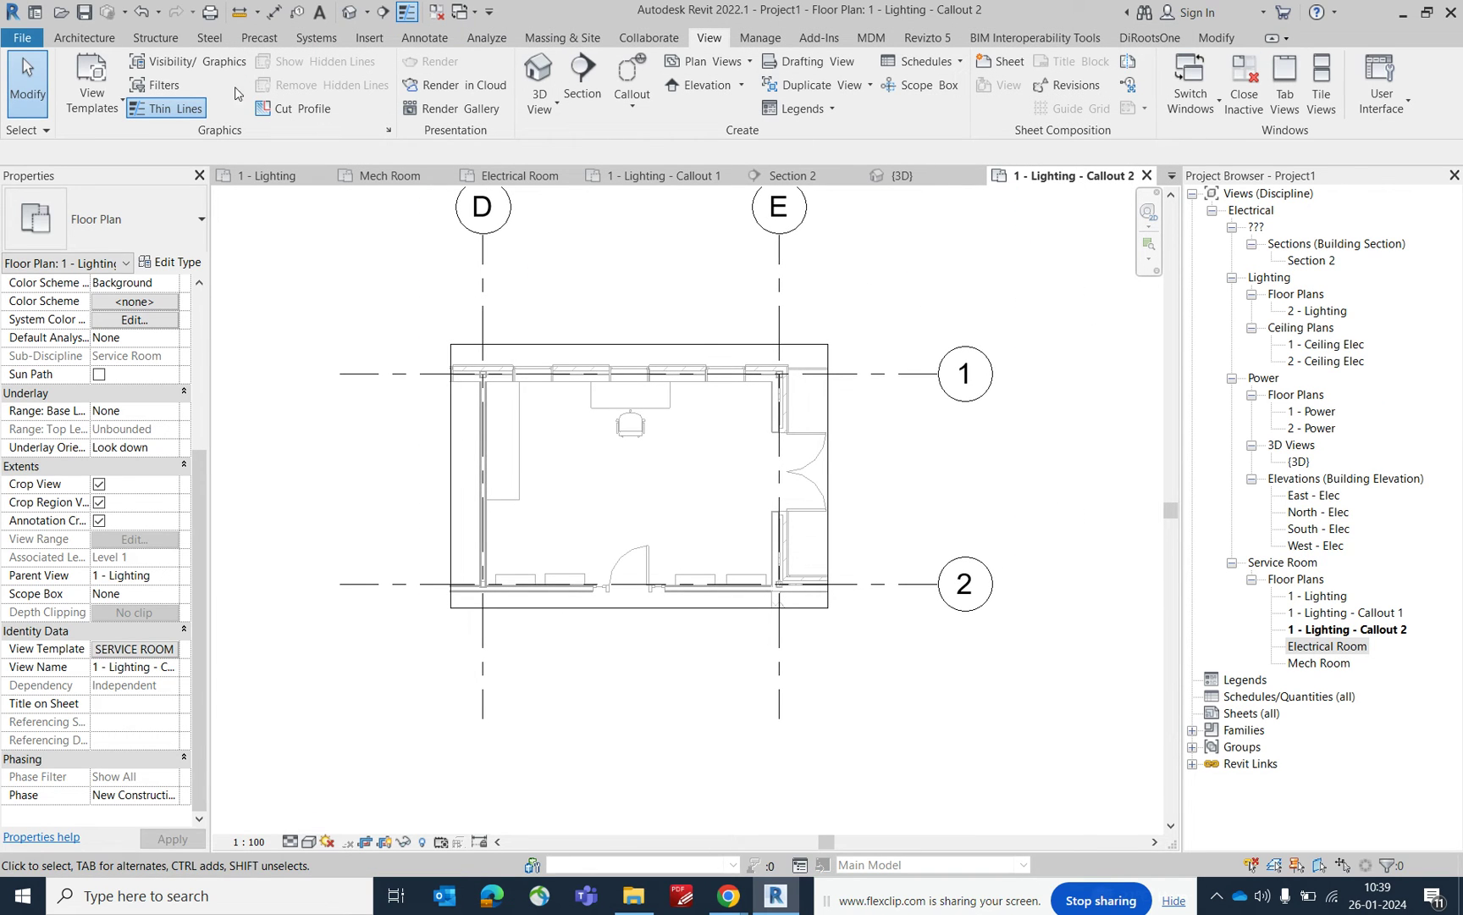
left_click(316, 43)
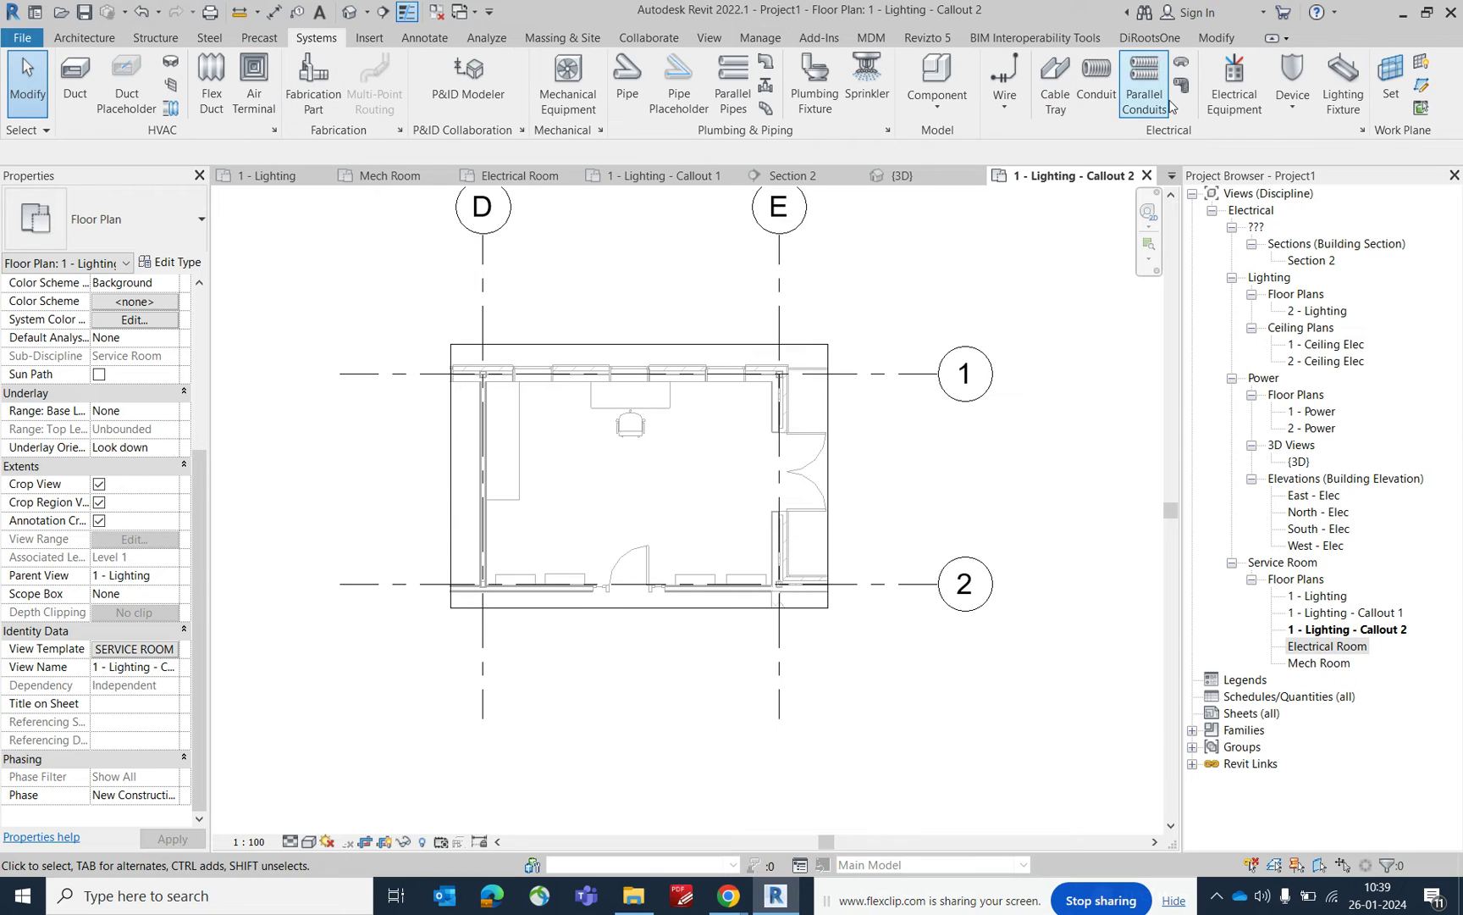
left_click(1292, 89)
key("Escape")
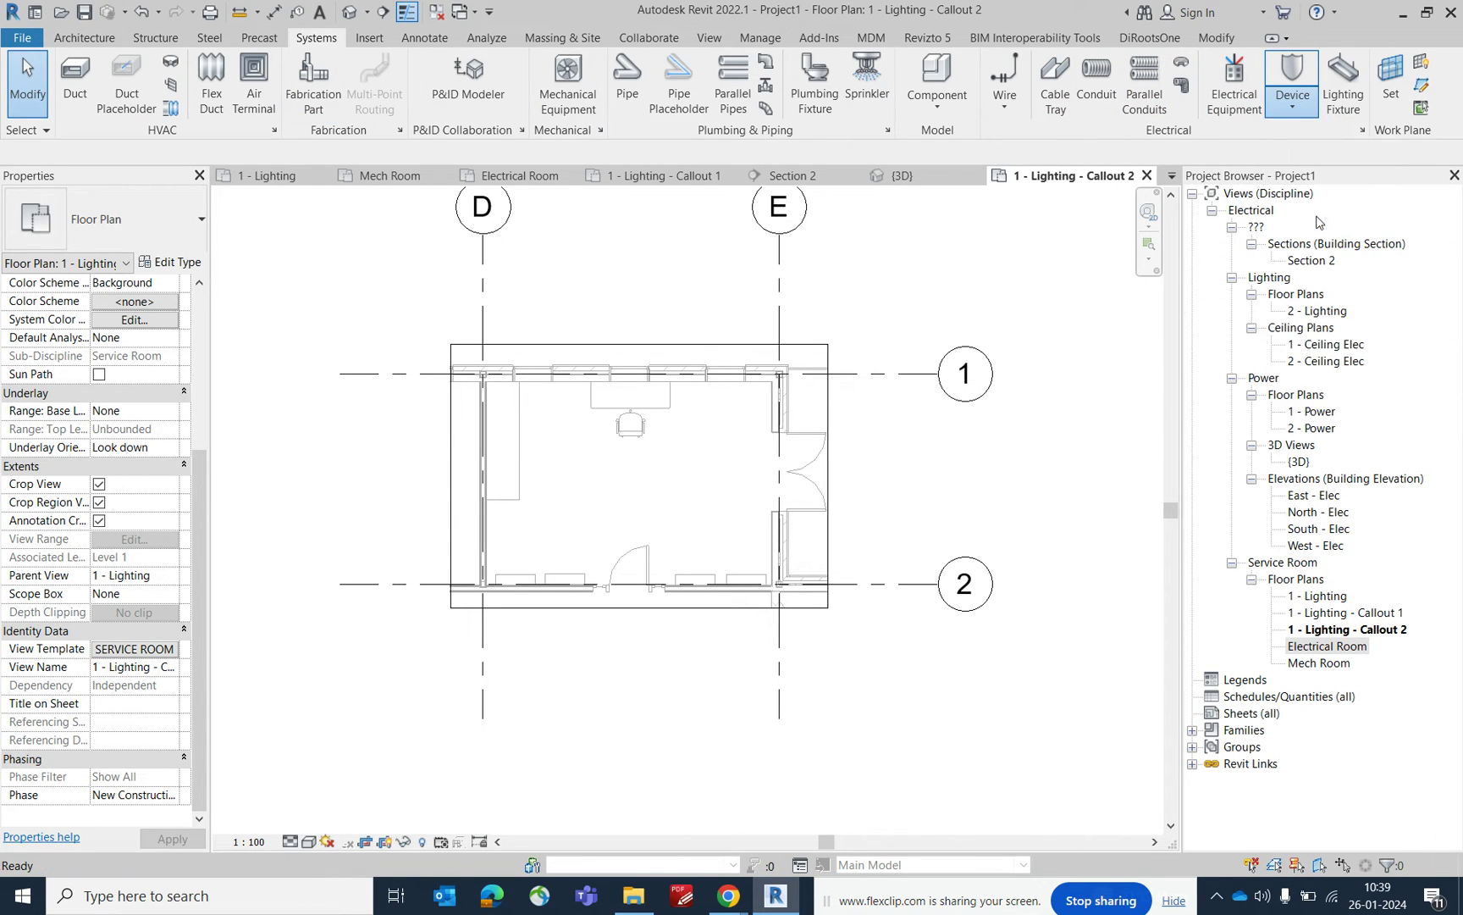
scroll(487, 525, "up", 5)
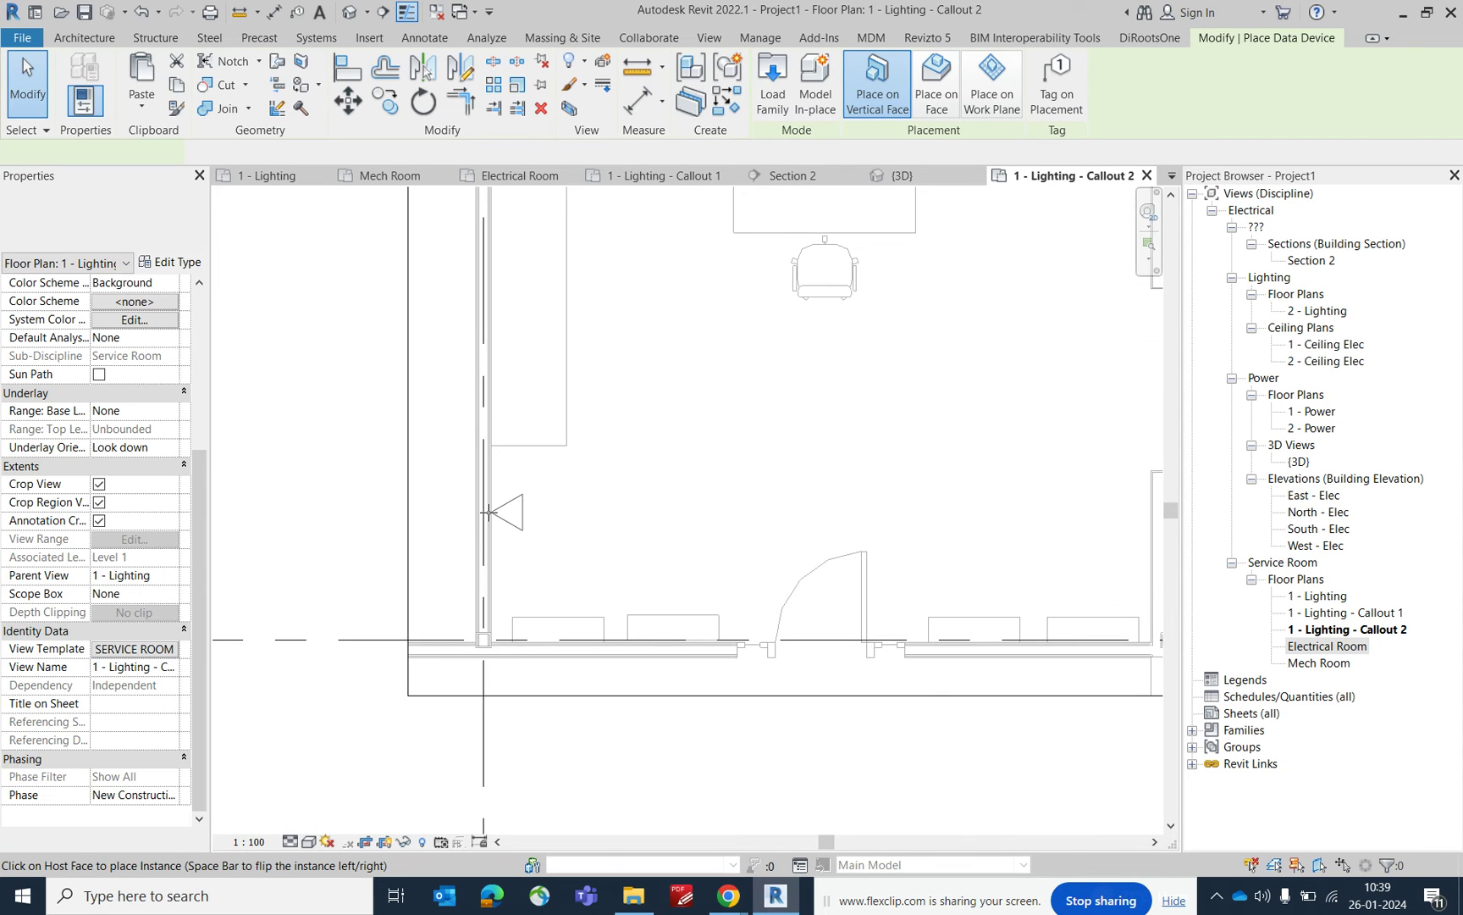
left_click(489, 511)
left_click(489, 511)
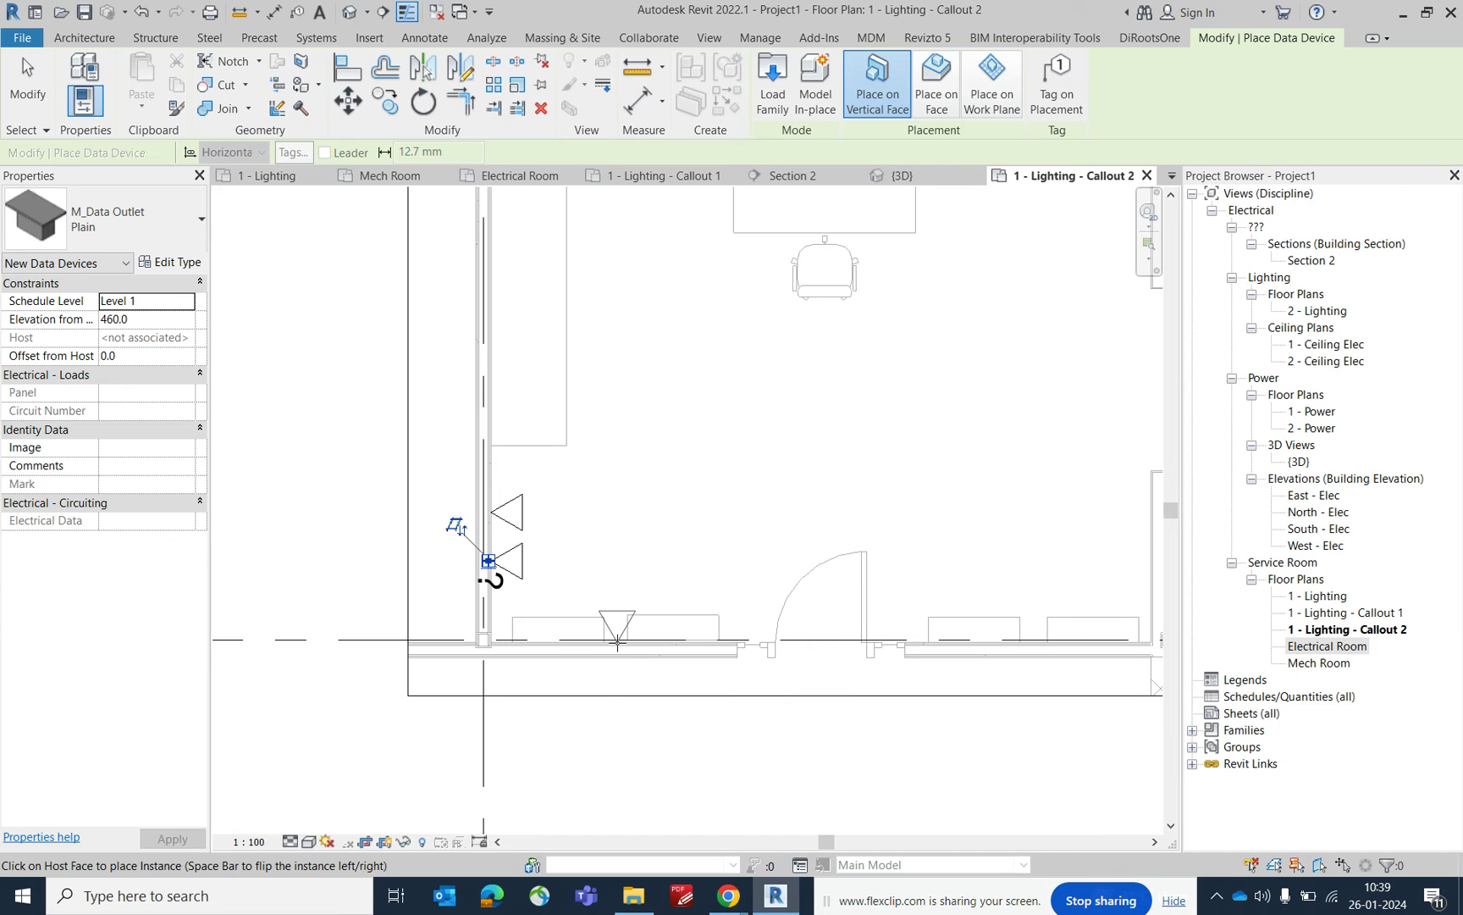
left_click(488, 560)
Place three plain data outlets on the boardroom's upper wall, two beside the desk and one near the right corner
middle_click_drag(488, 560, 483, 778)
scroll(481, 777, "up", 2)
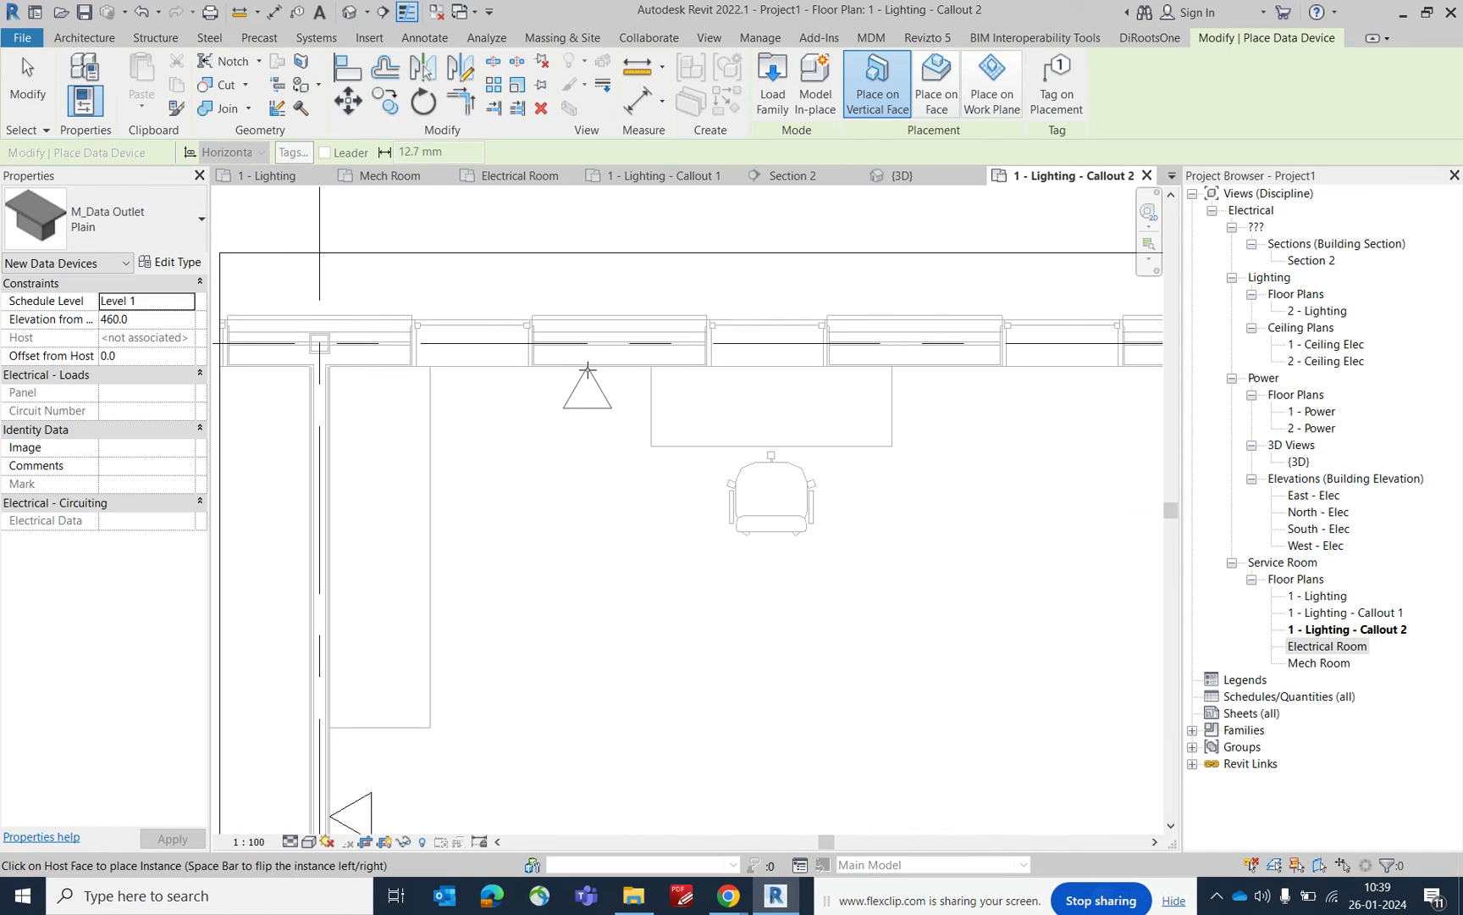
left_click(588, 368)
scroll(587, 368, "up", 1)
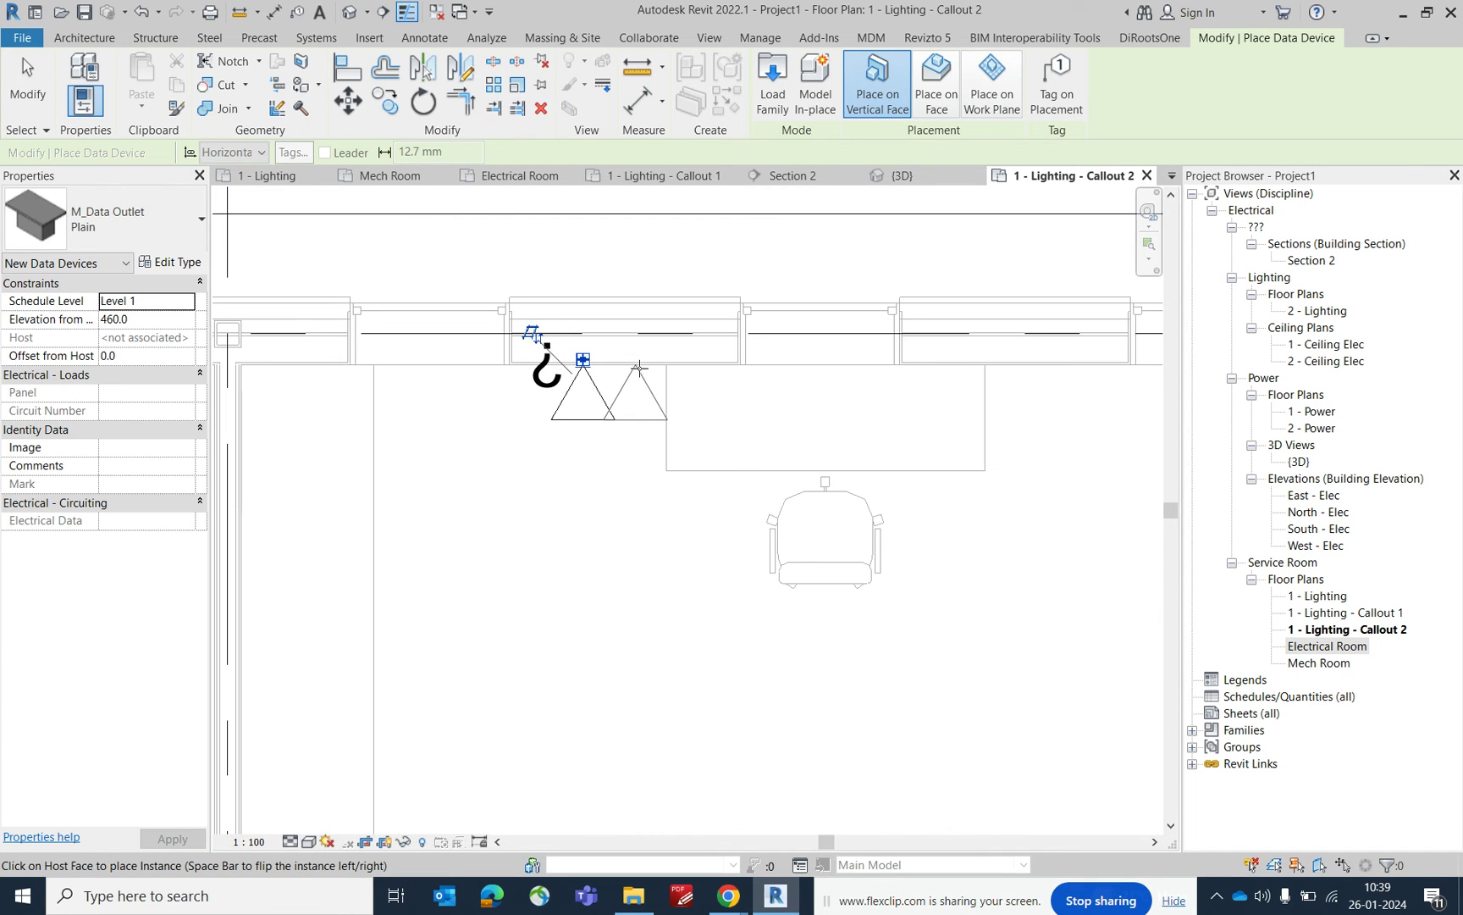
middle_click_drag(1068, 398, 892, 408)
scroll(946, 414, "down", 2)
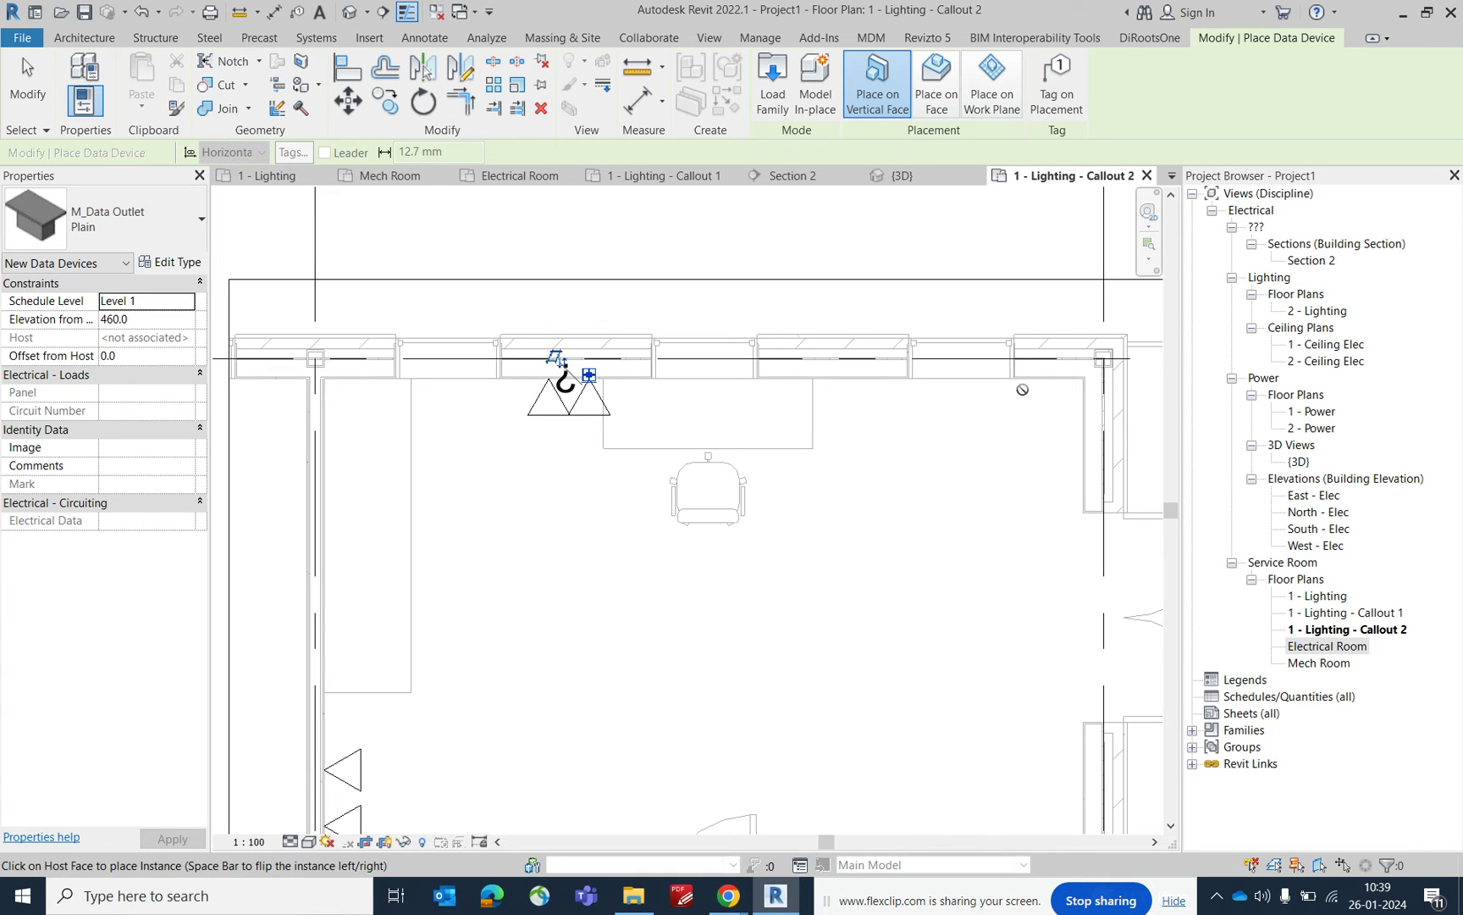
left_click(1034, 406)
Place one plain data outlet on the boardroom's right wall below the double door and finish placing devices
middle_click_drag(1034, 407, 994, 242)
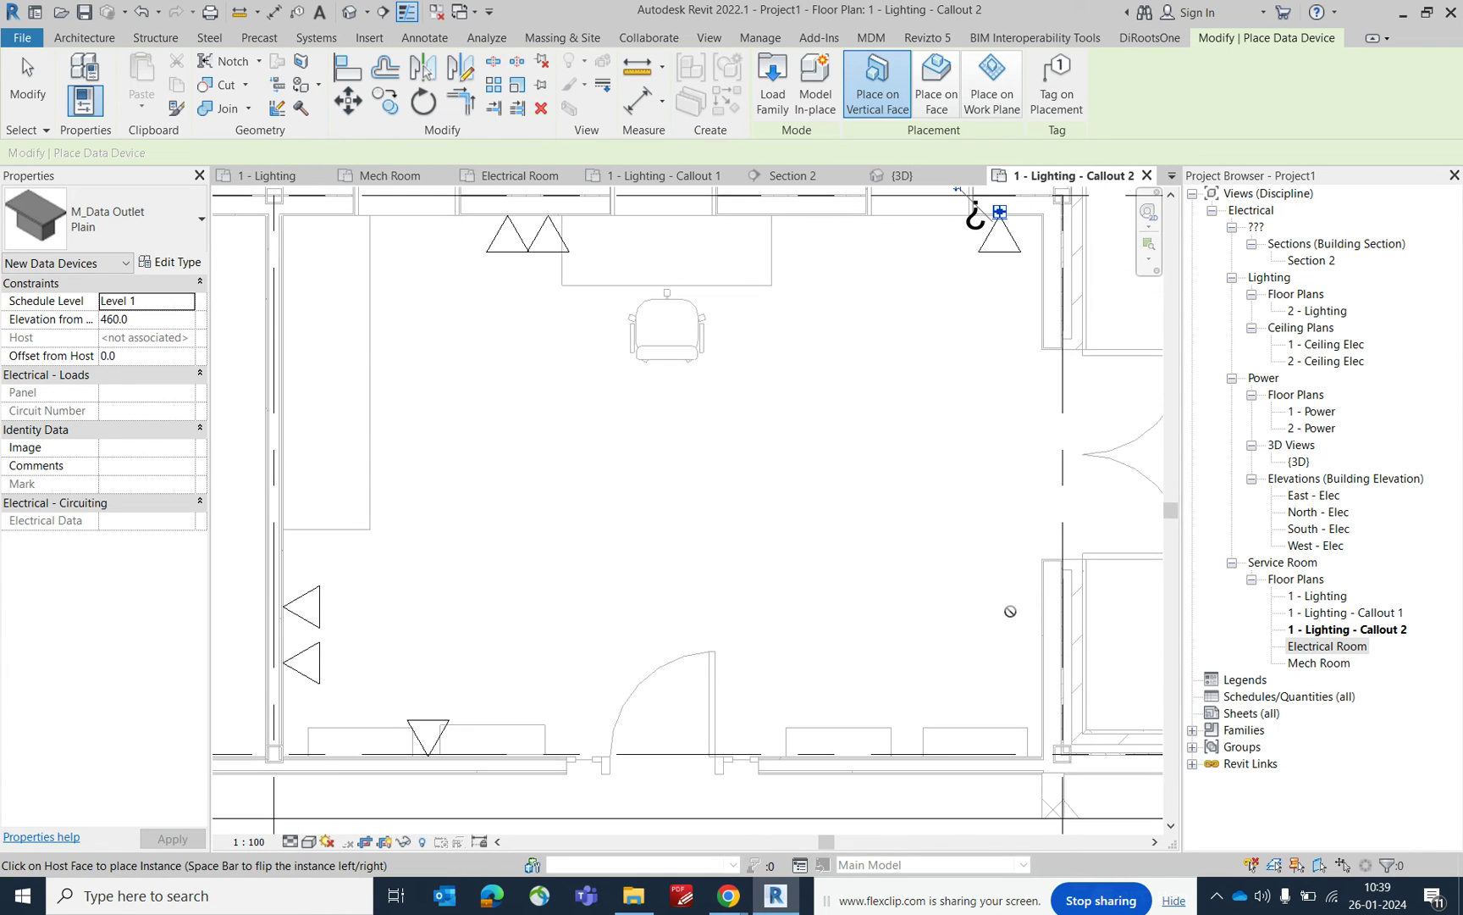
left_click(1037, 622)
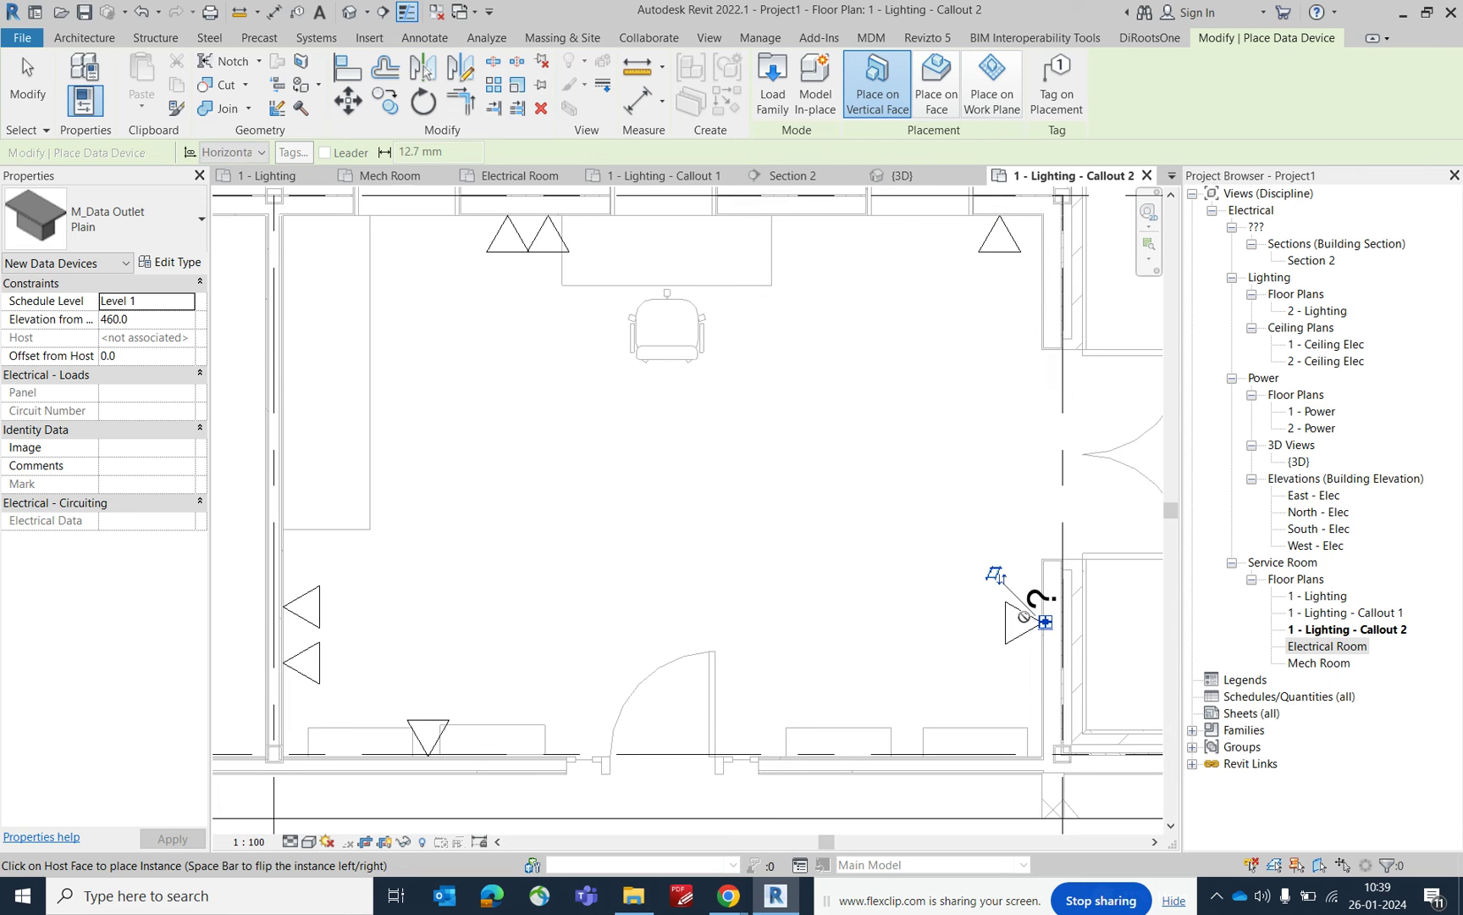
scroll(822, 566, "down", 2)
key("Escape")
key("Escape")
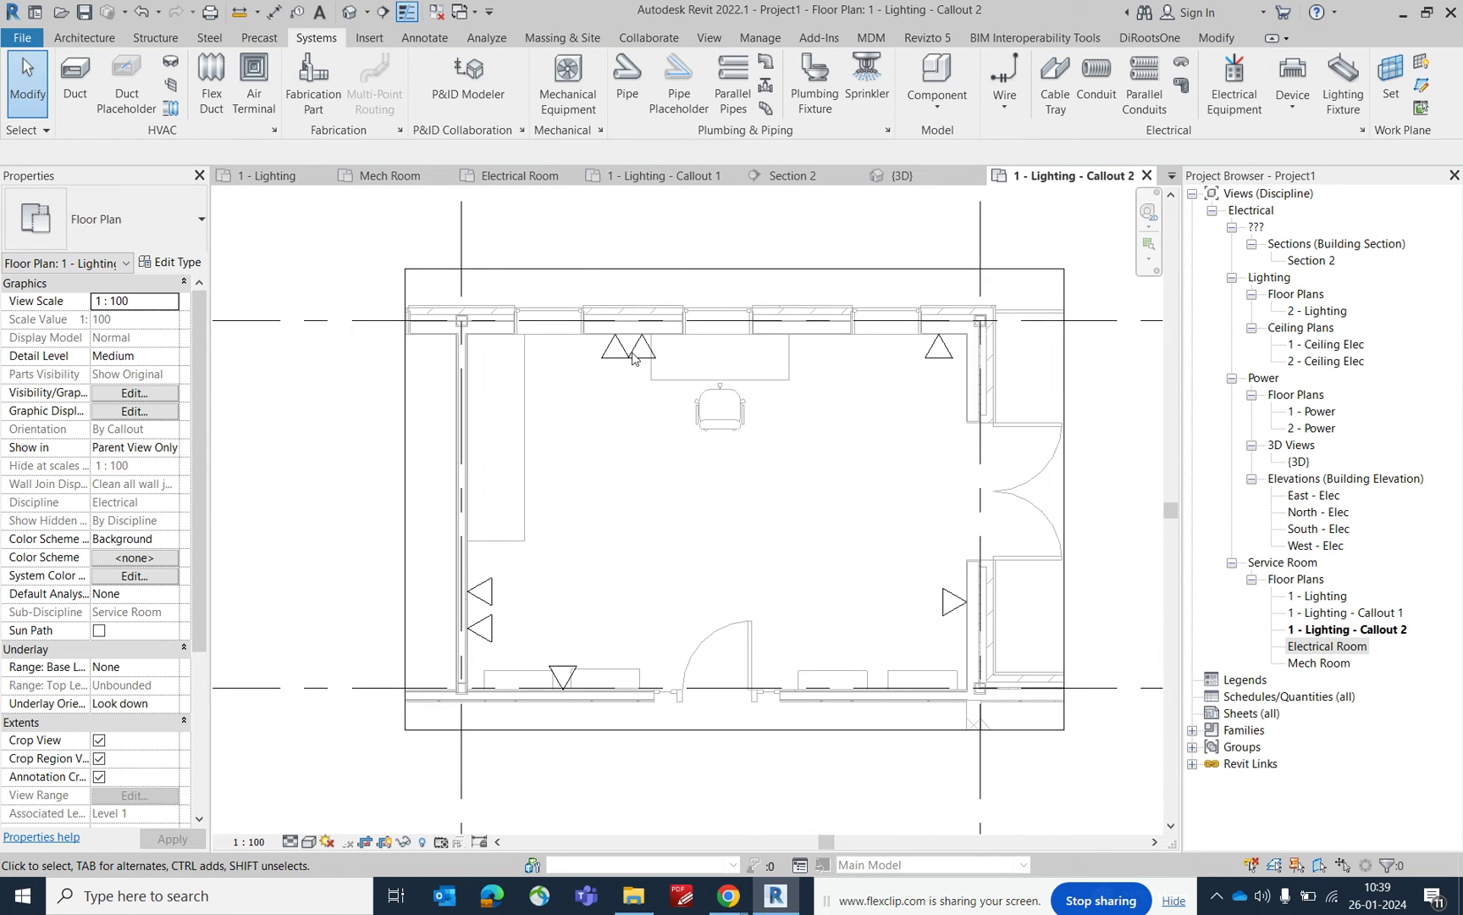
Close the inactive views and create a new sheet with the A1 metric titleblock
left_click(436, 15)
right_click(1252, 712)
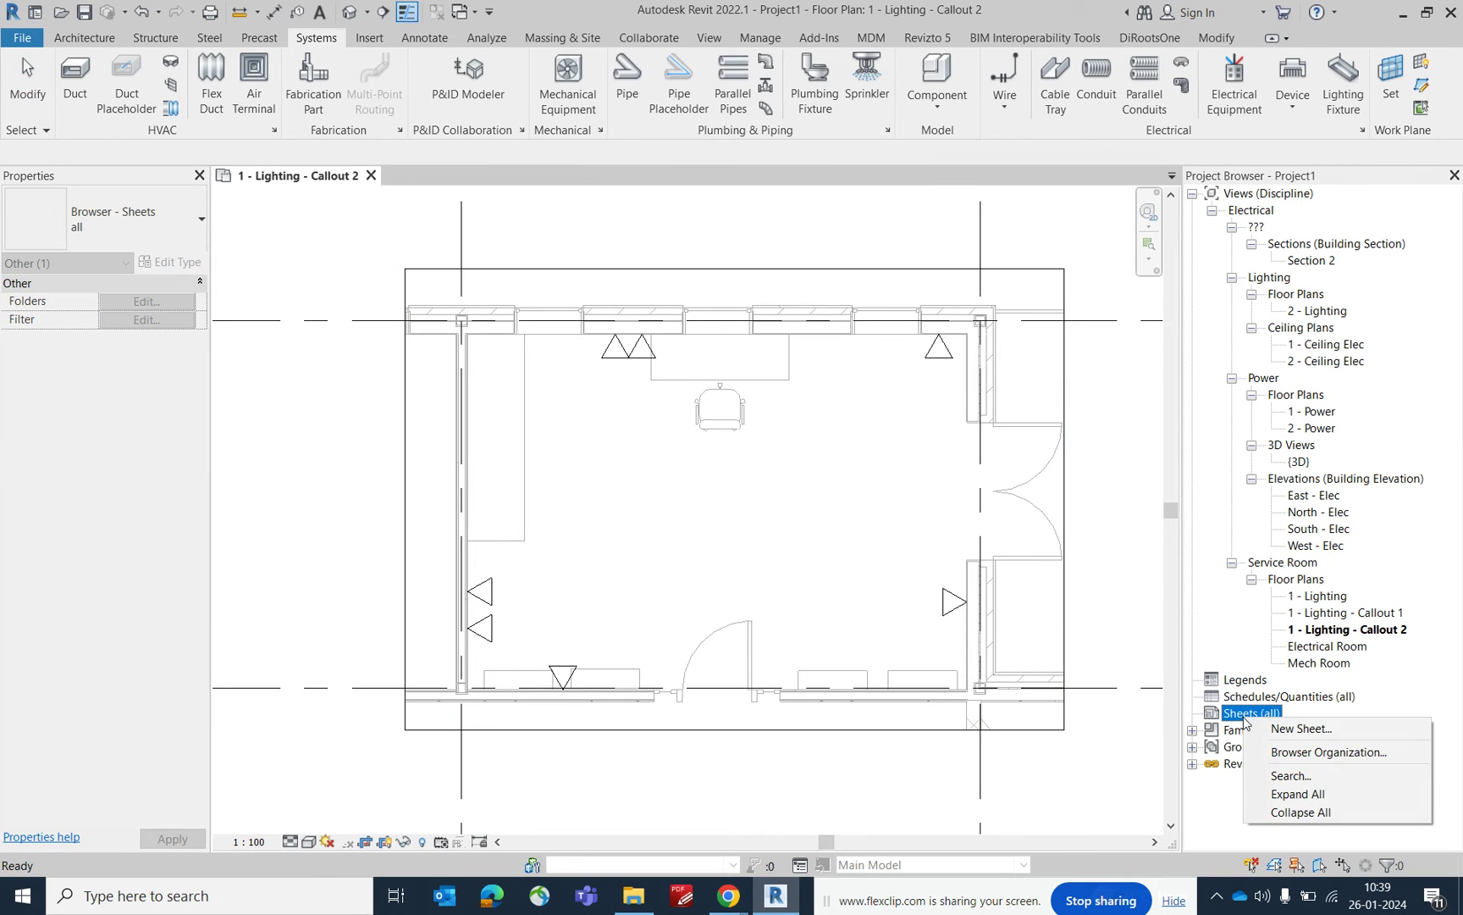
left_click(1289, 730)
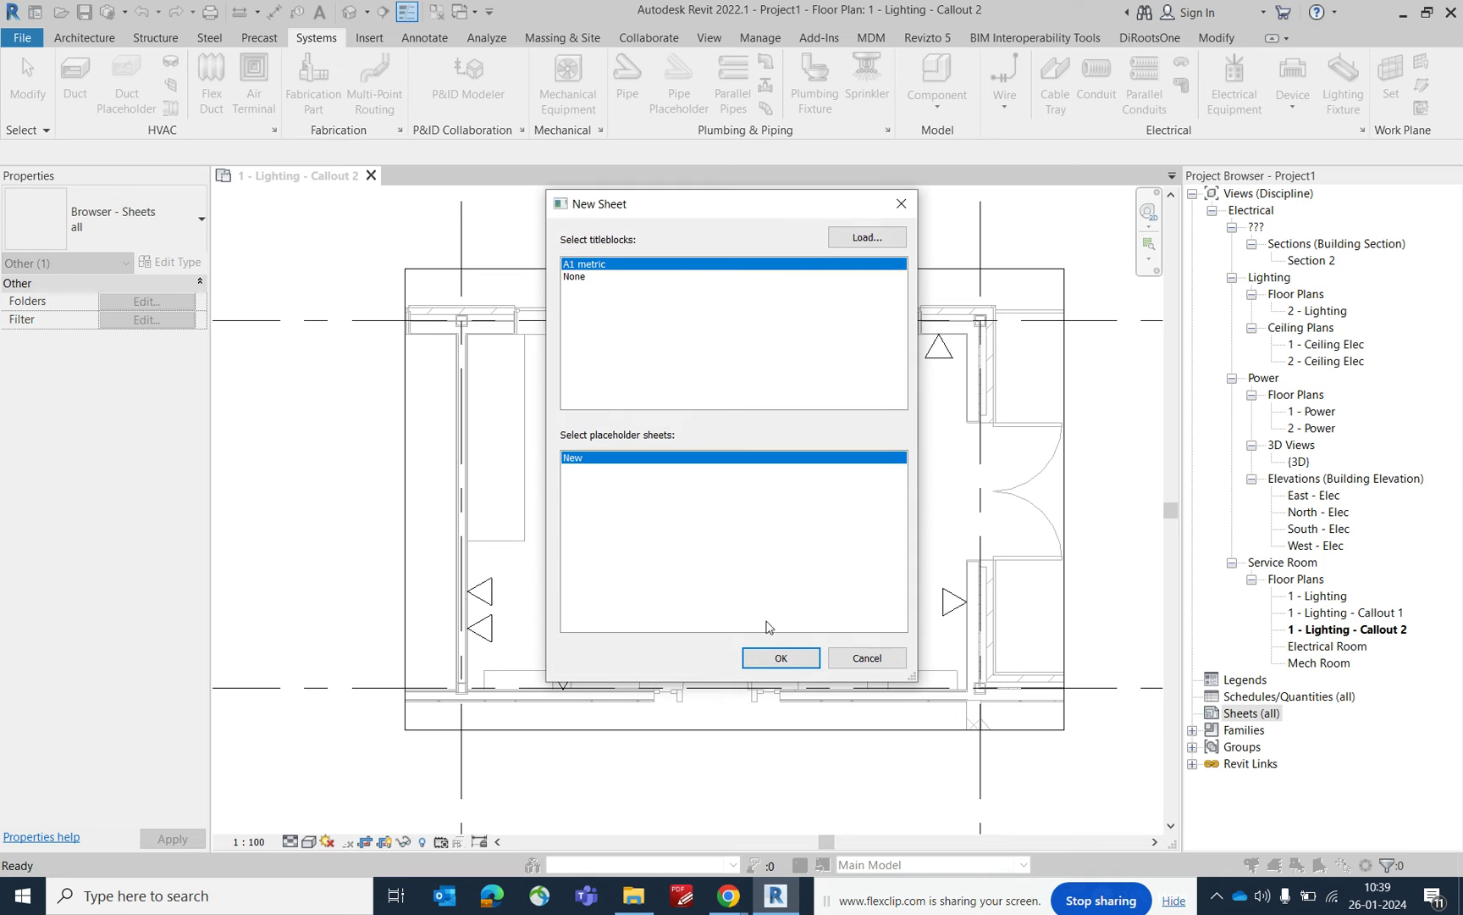
left_click(778, 659)
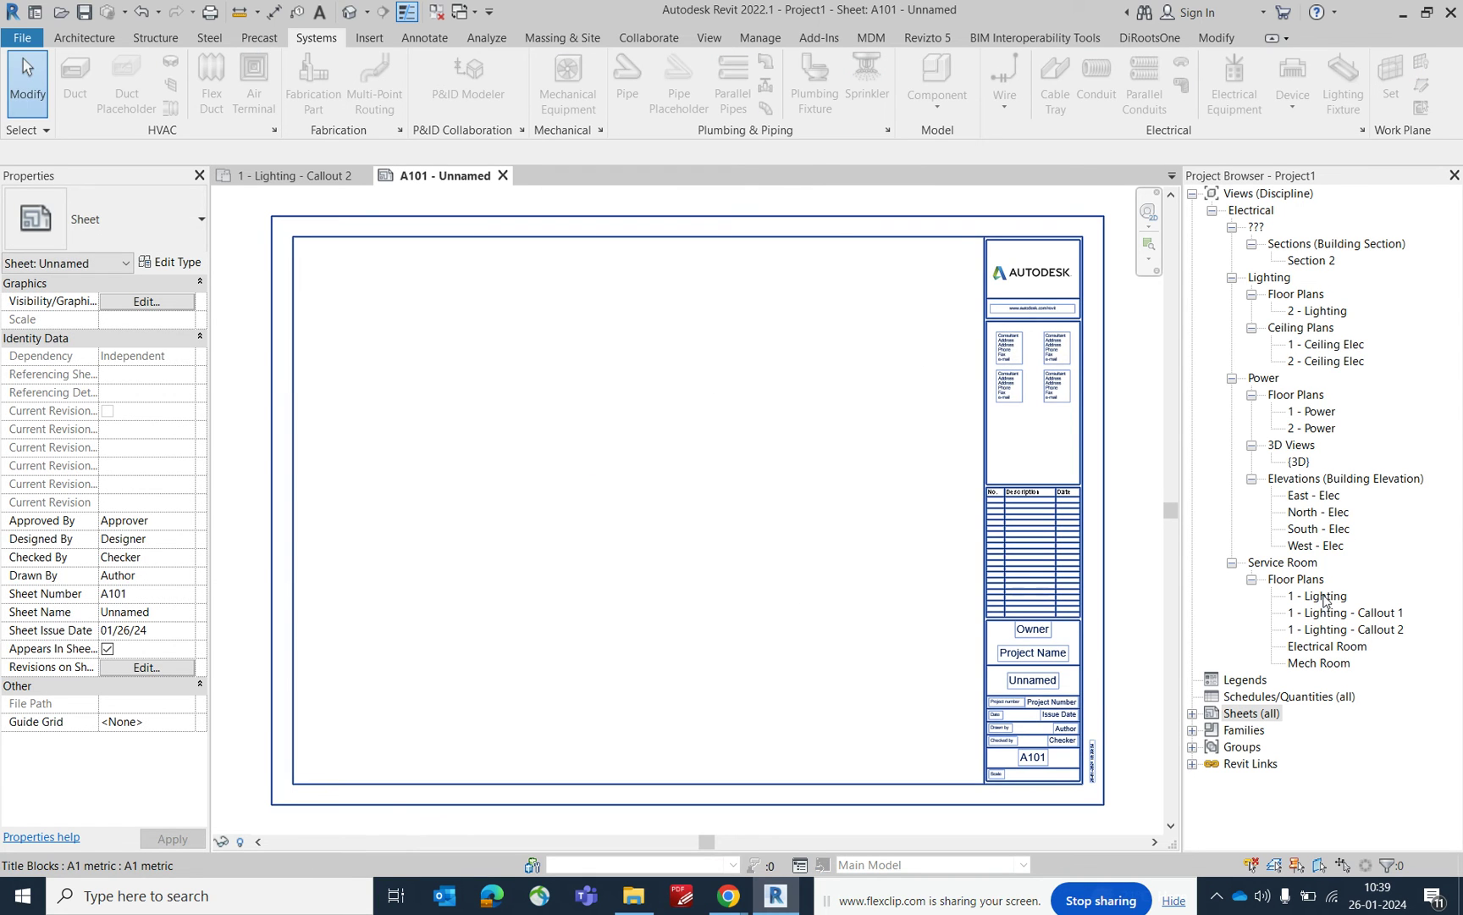
Place the 1 - Lighting - Callout 1 and Callout 2 plans side by side along the upper part of the sheet
left_click_drag(1323, 618, 948, 588)
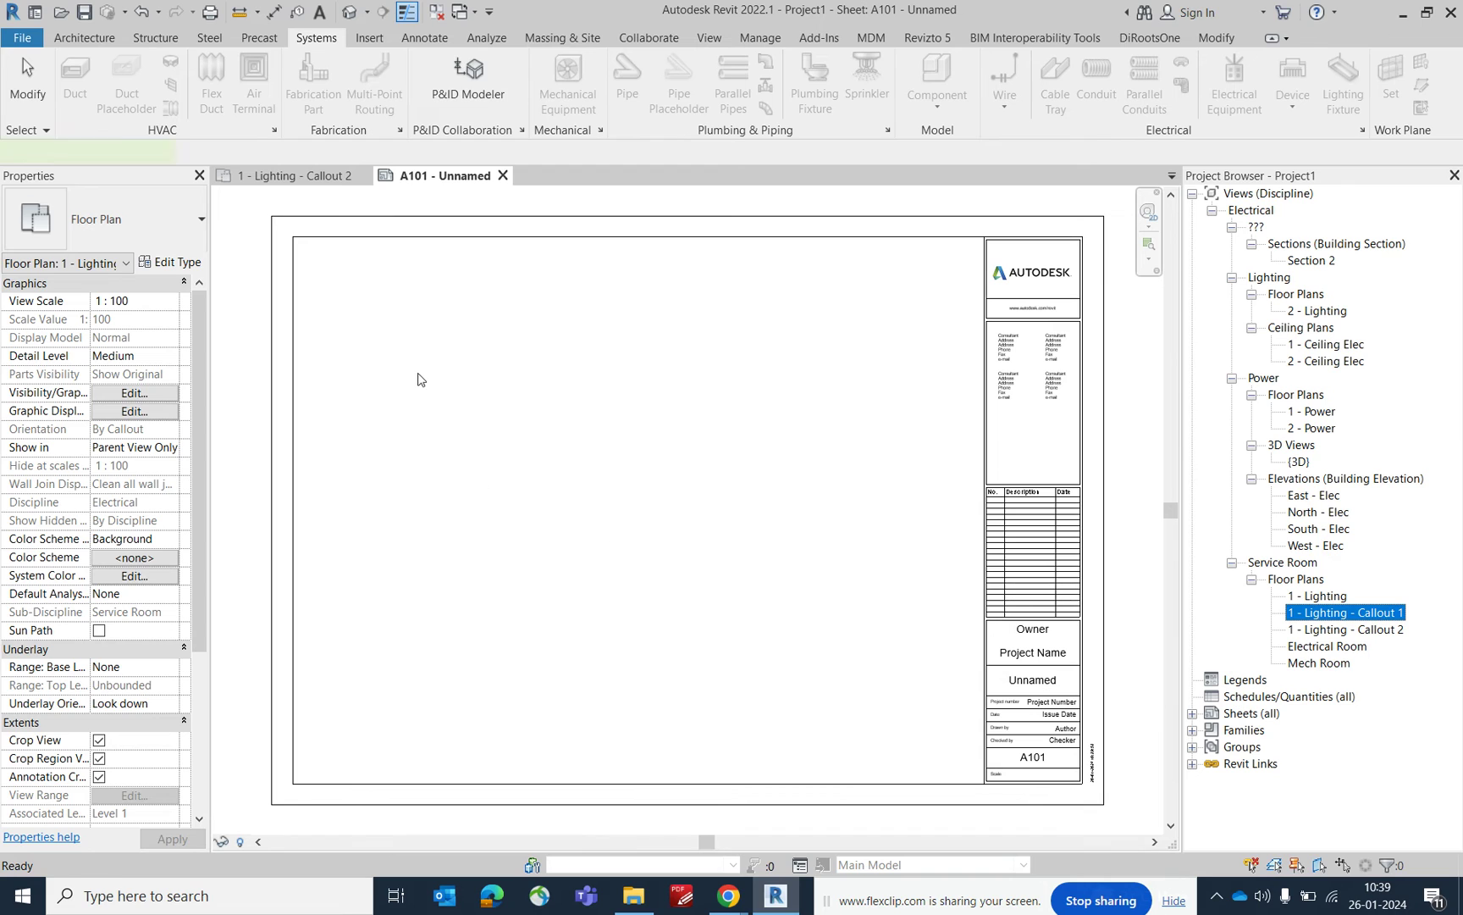
left_click_drag(417, 378, 412, 363)
left_click(436, 329)
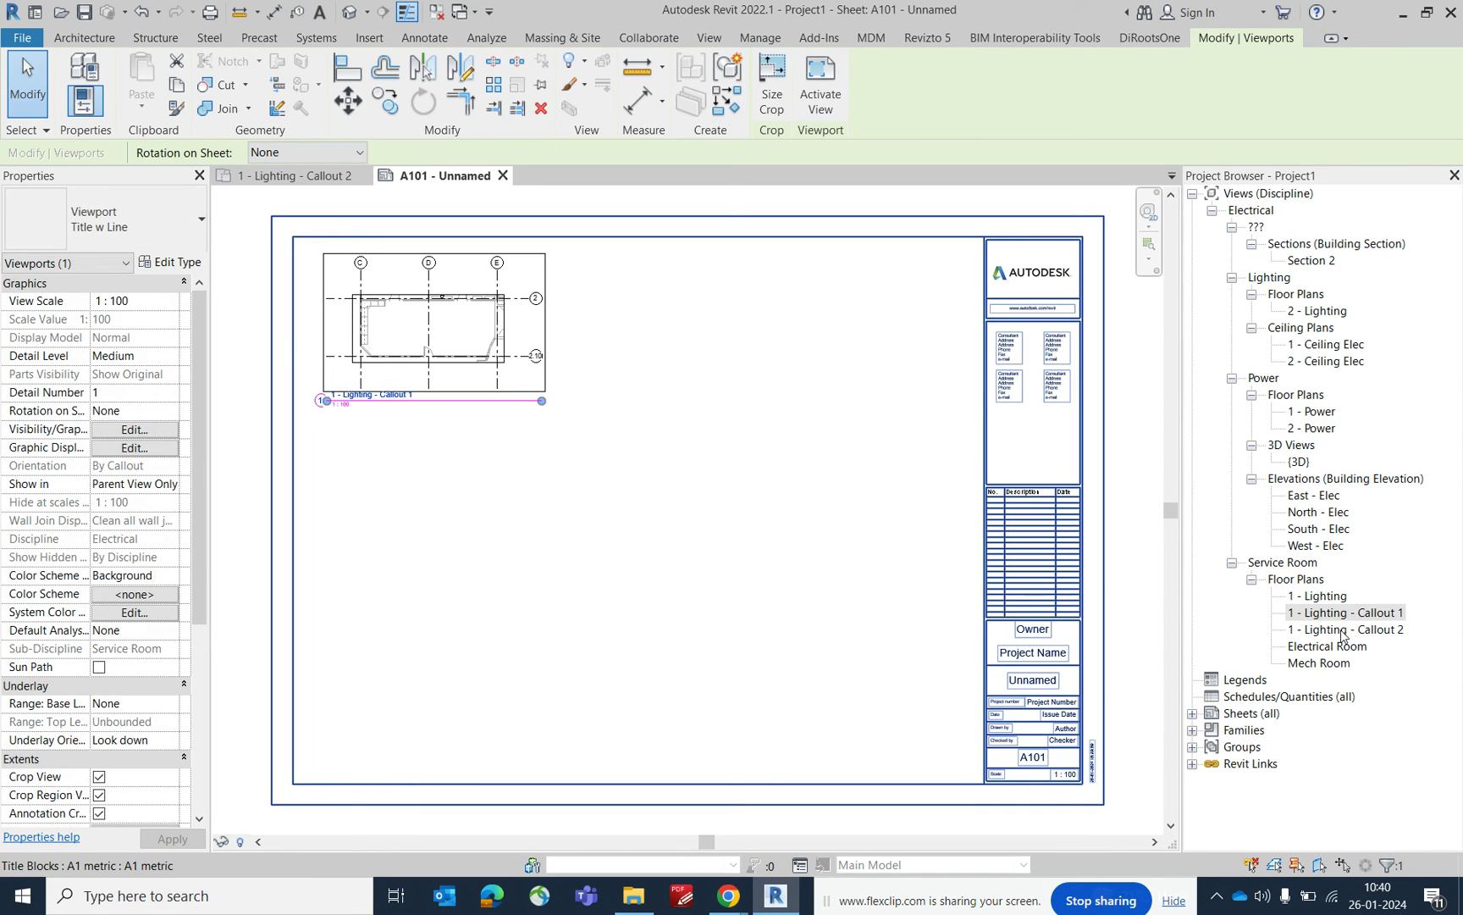
left_click_drag(1342, 639, 714, 387)
left_click(678, 344)
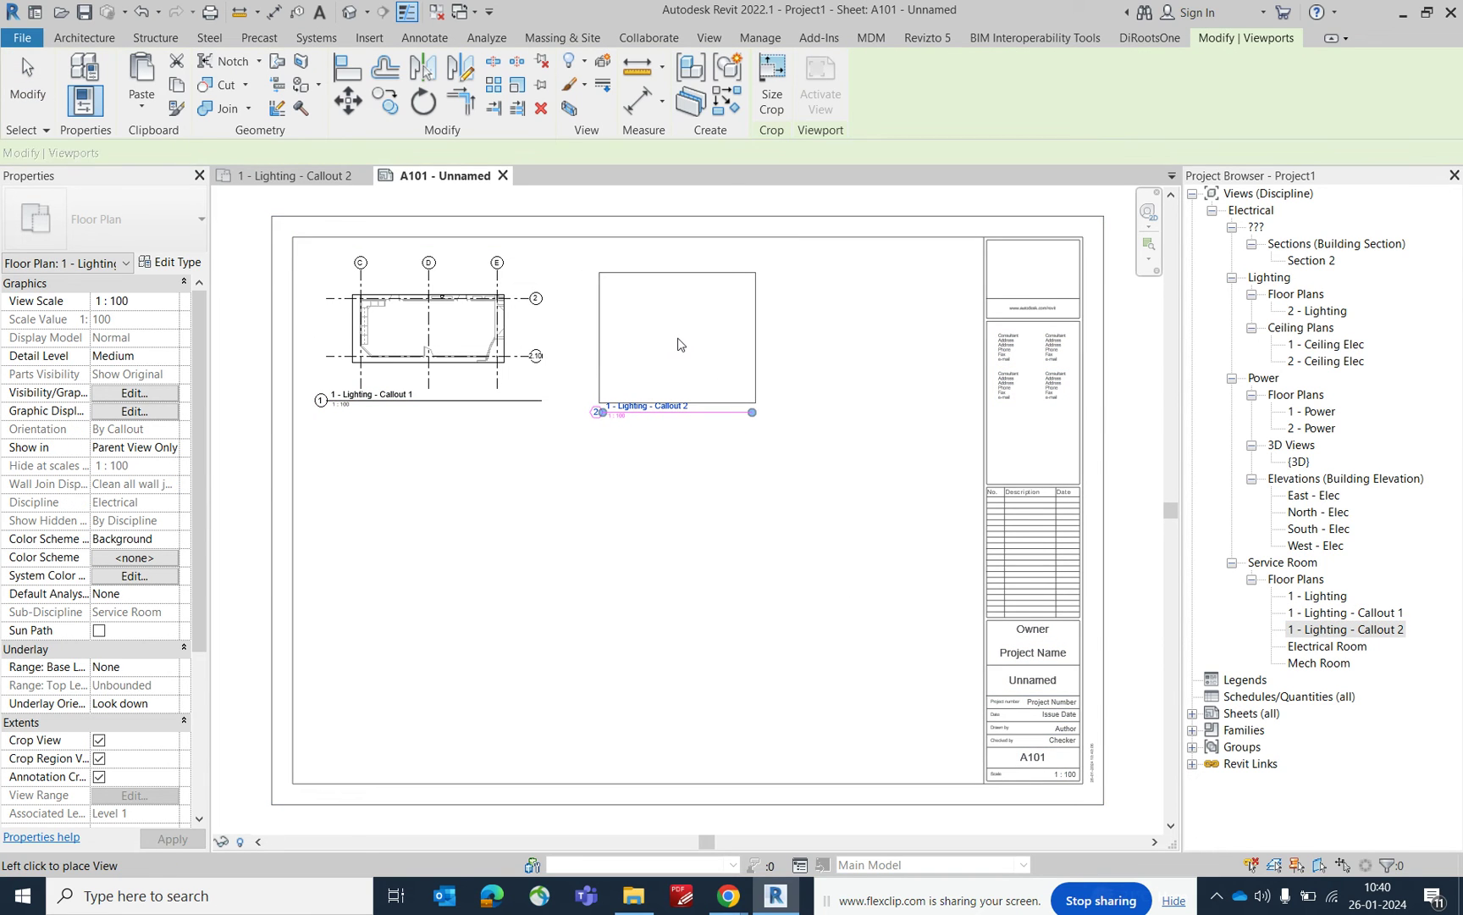
Rename the 1 - Lighting - Callout 1 plan to KITCHEN
left_click(1345, 618)
right_click(1345, 618)
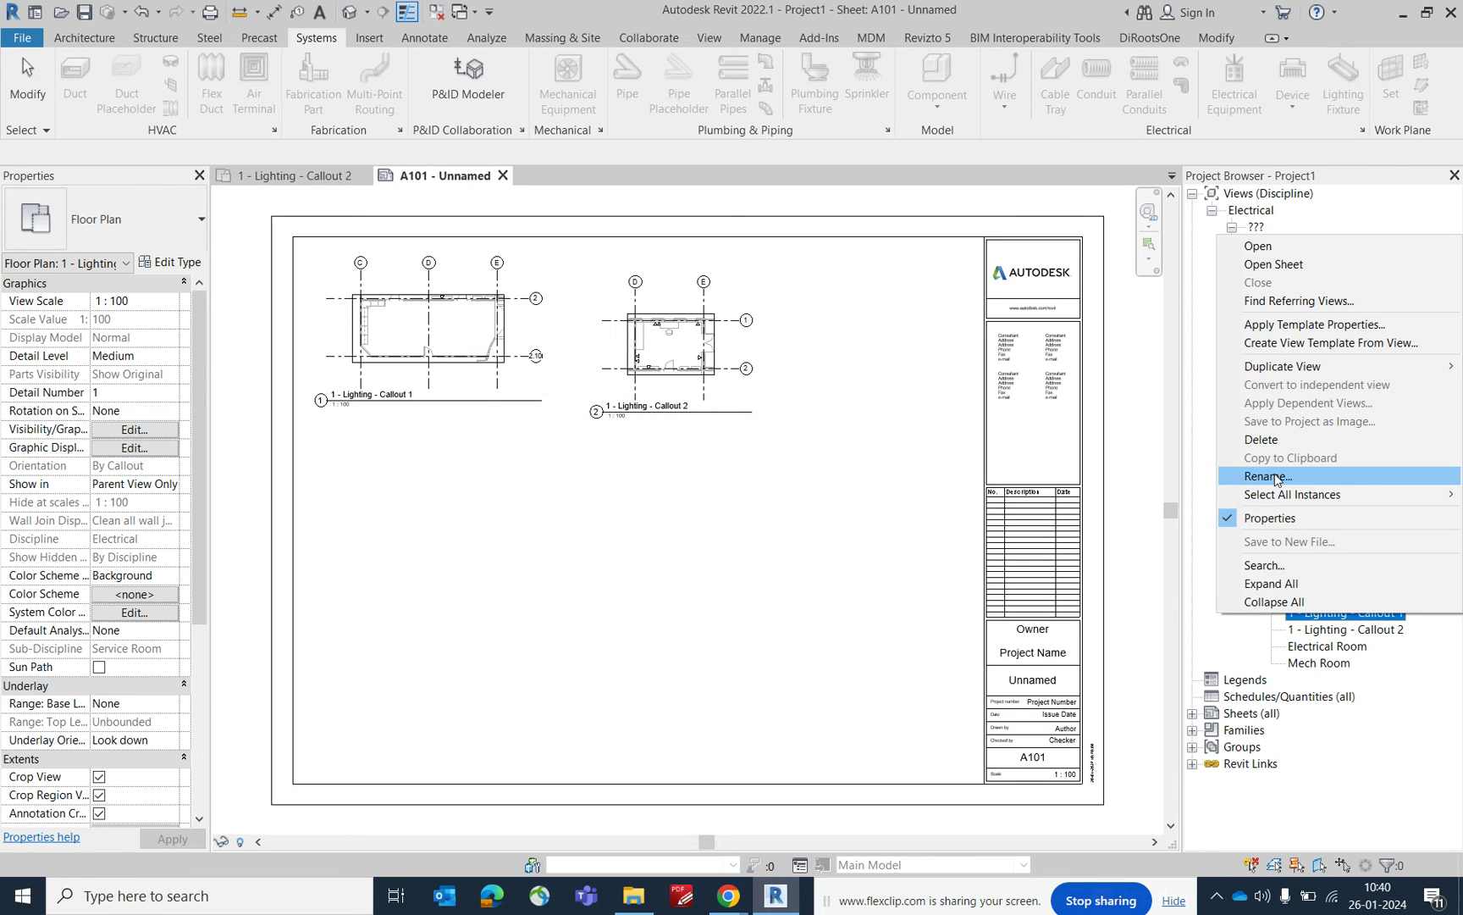
left_click(1274, 478)
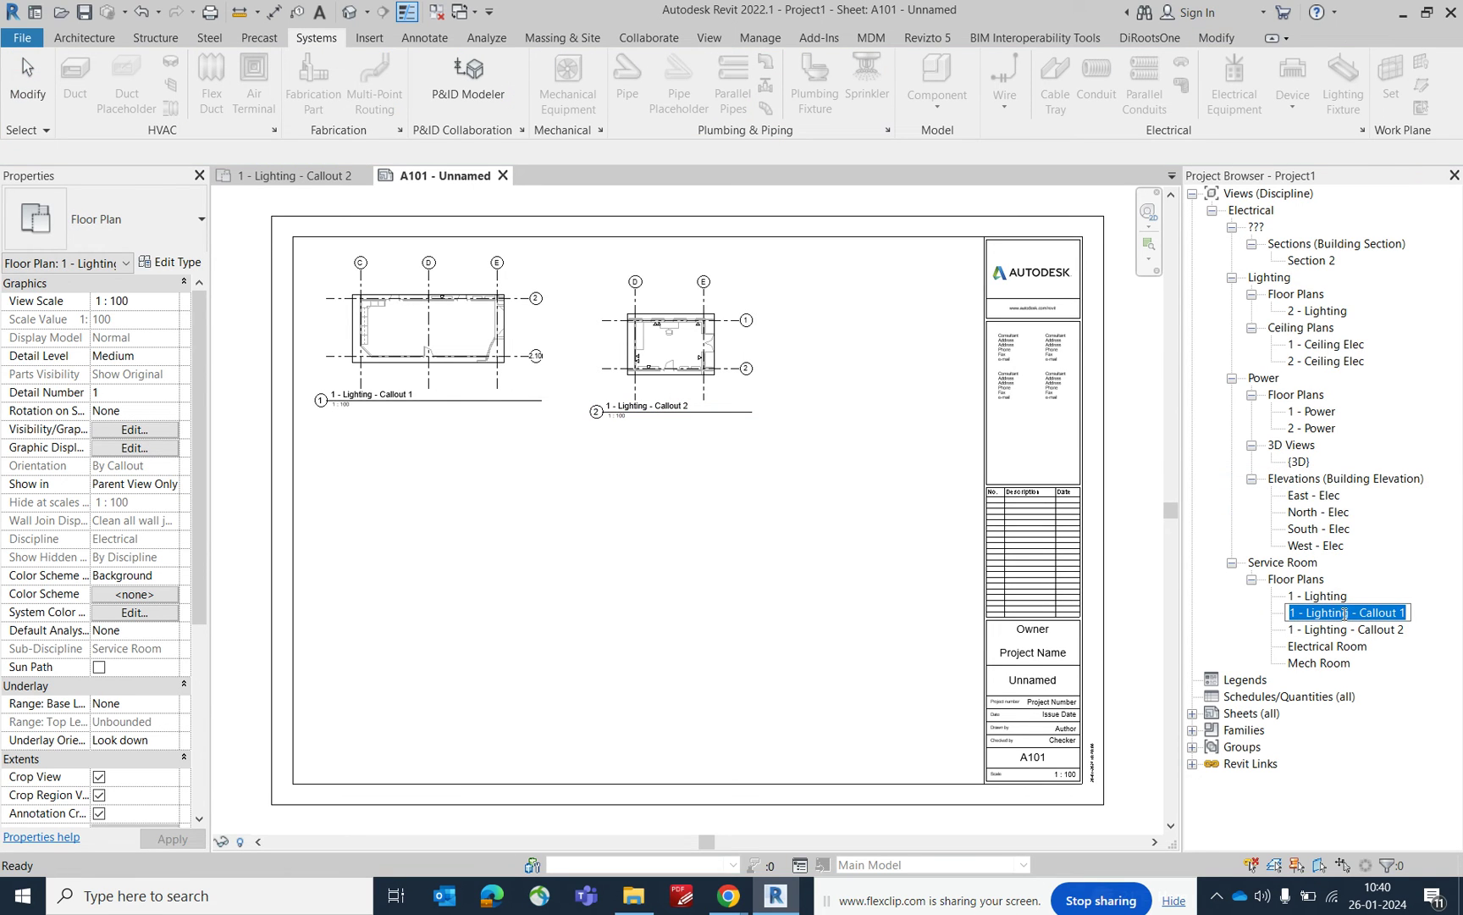
type("Kl")
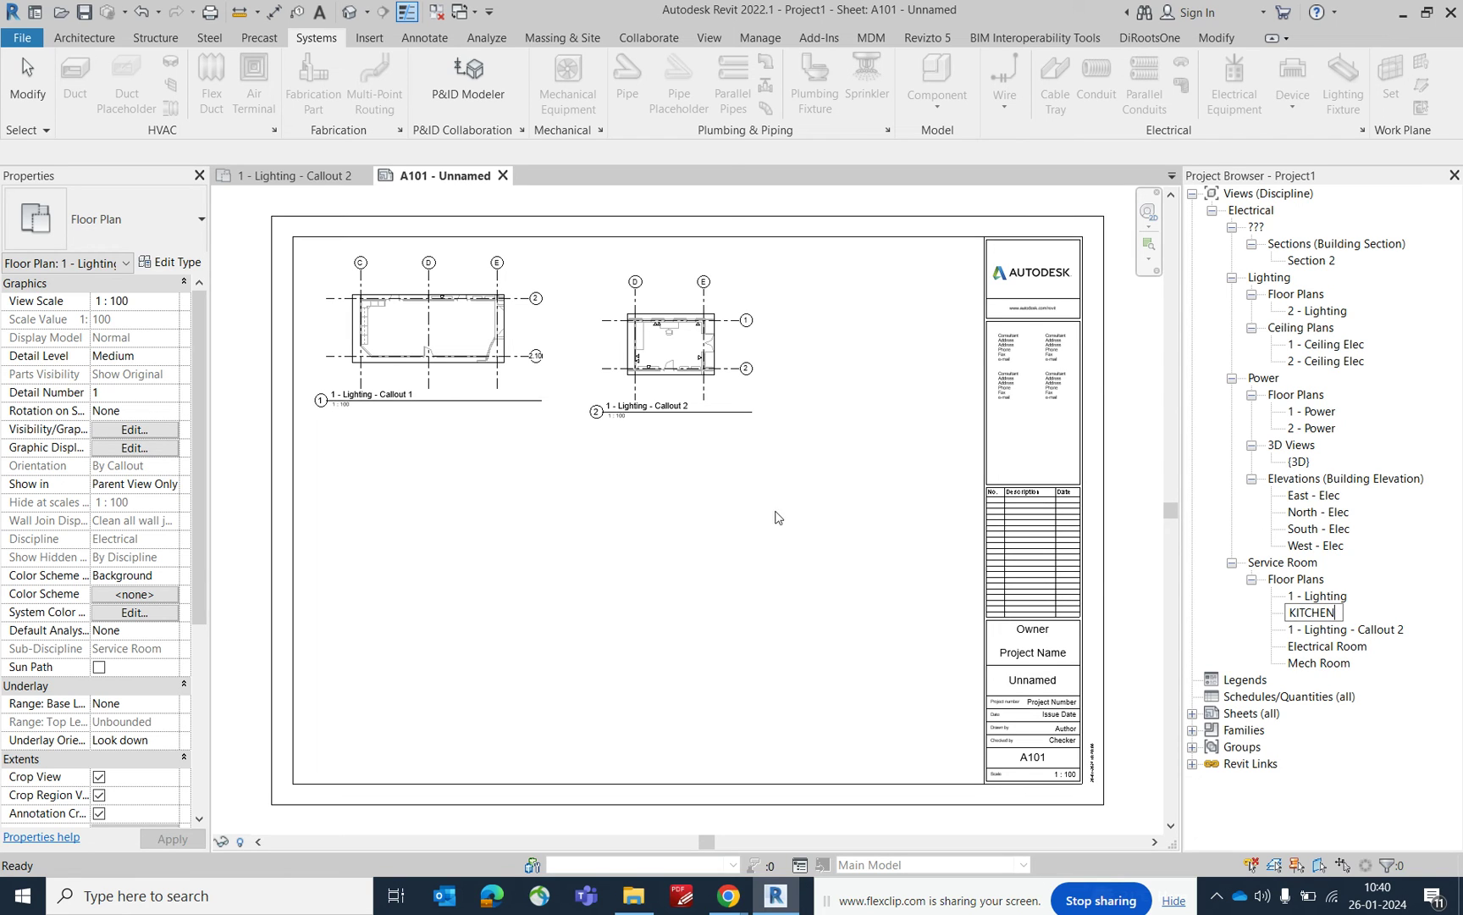
key("Return")
left_click(863, 498)
Rename the 1 - Lighting - Callout 2 plan to SECURITY ROOM
left_click(1324, 615)
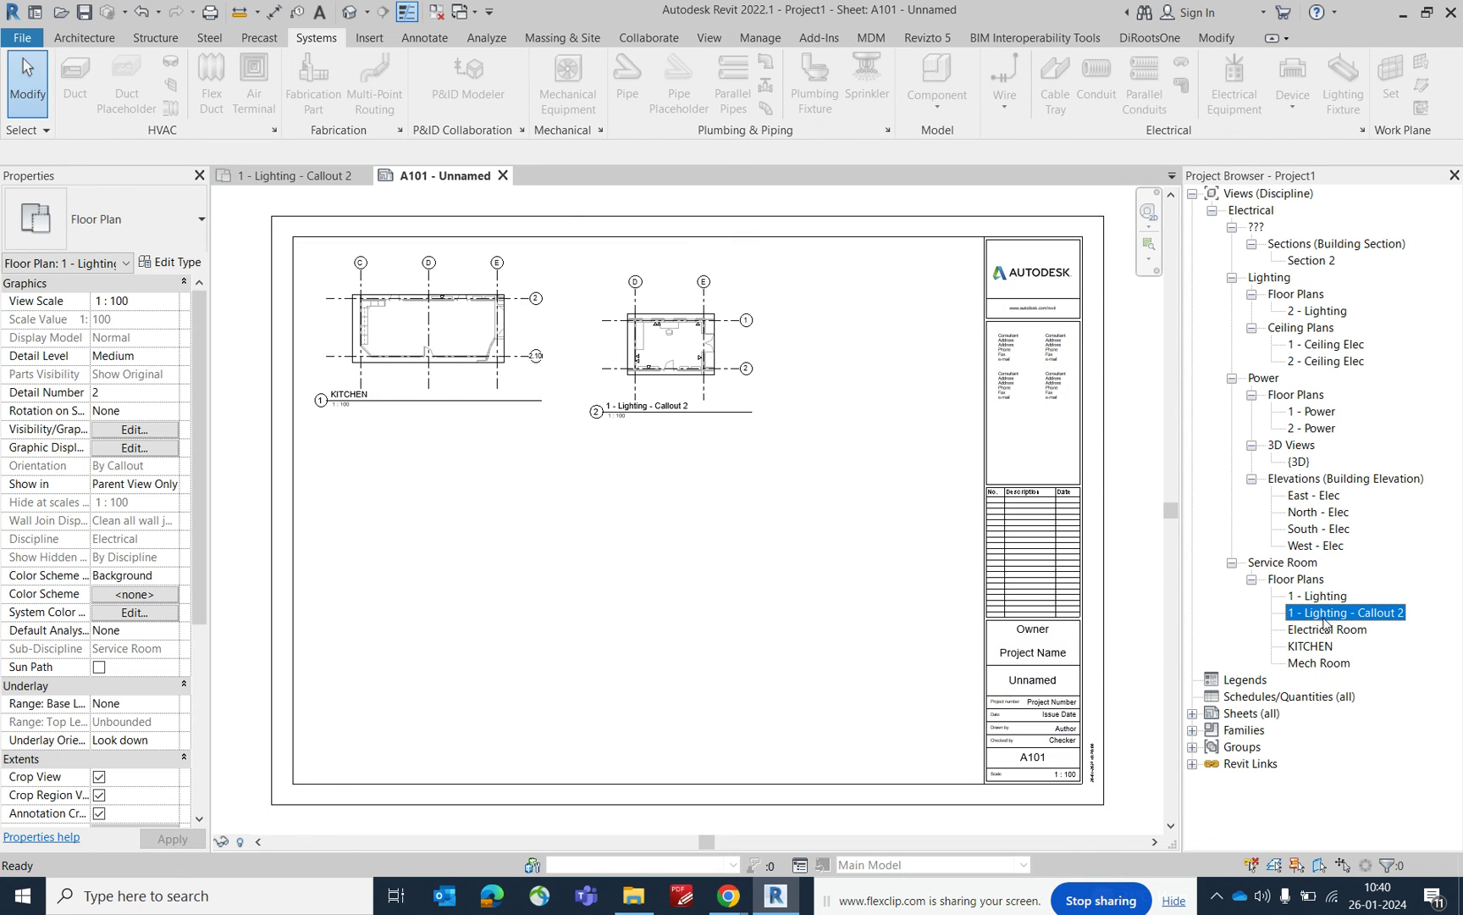
left_click(1324, 613)
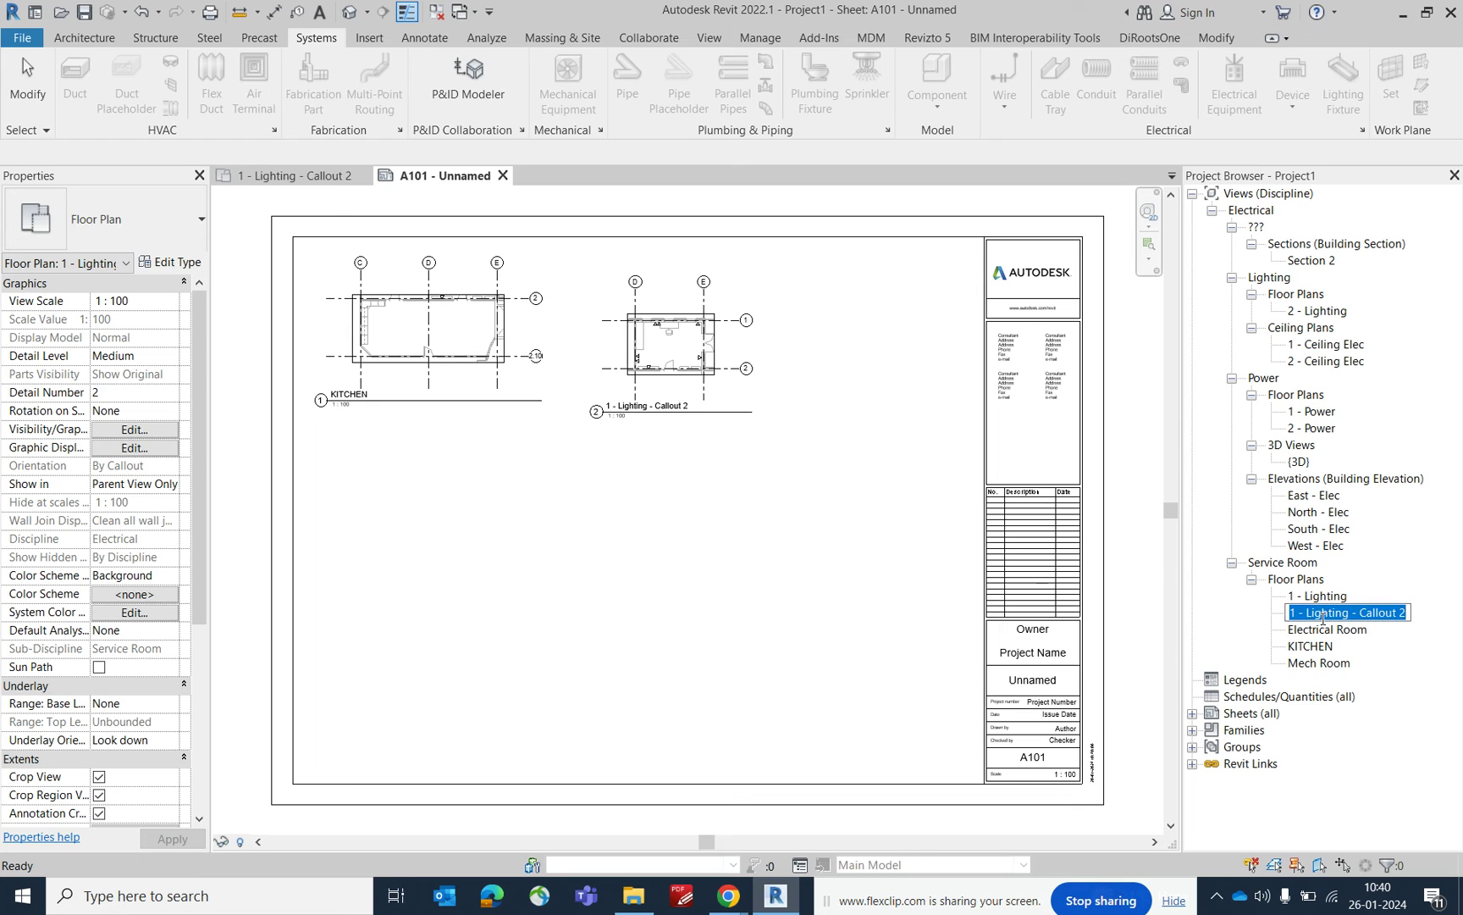
type("SECURITY ROOM")
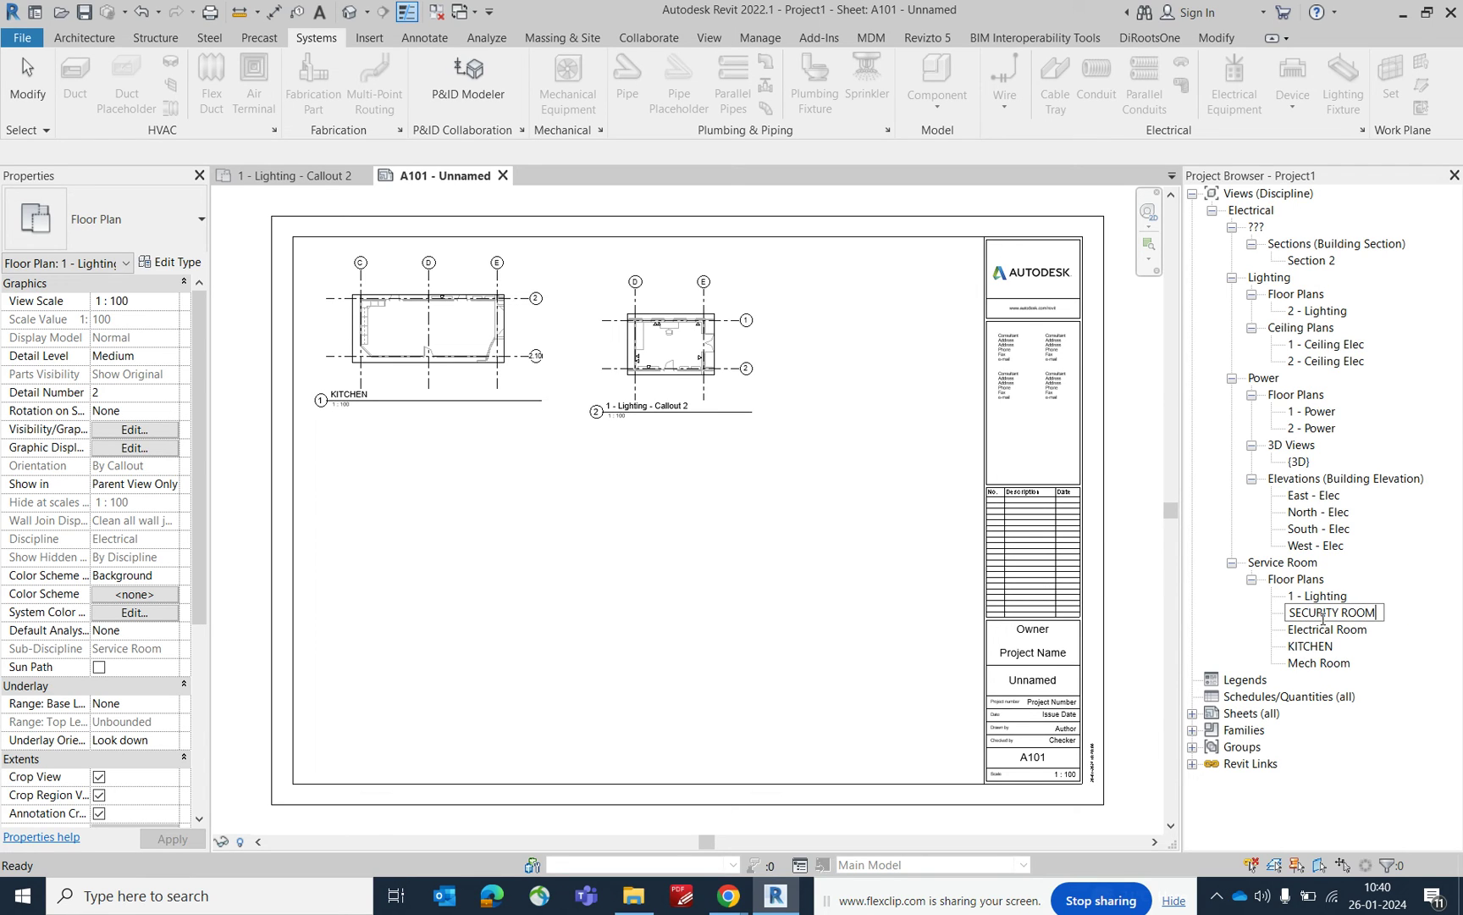
left_click(689, 497)
Place the Electrical Room plan on the sheet below the KITCHEN view
left_click(1317, 647)
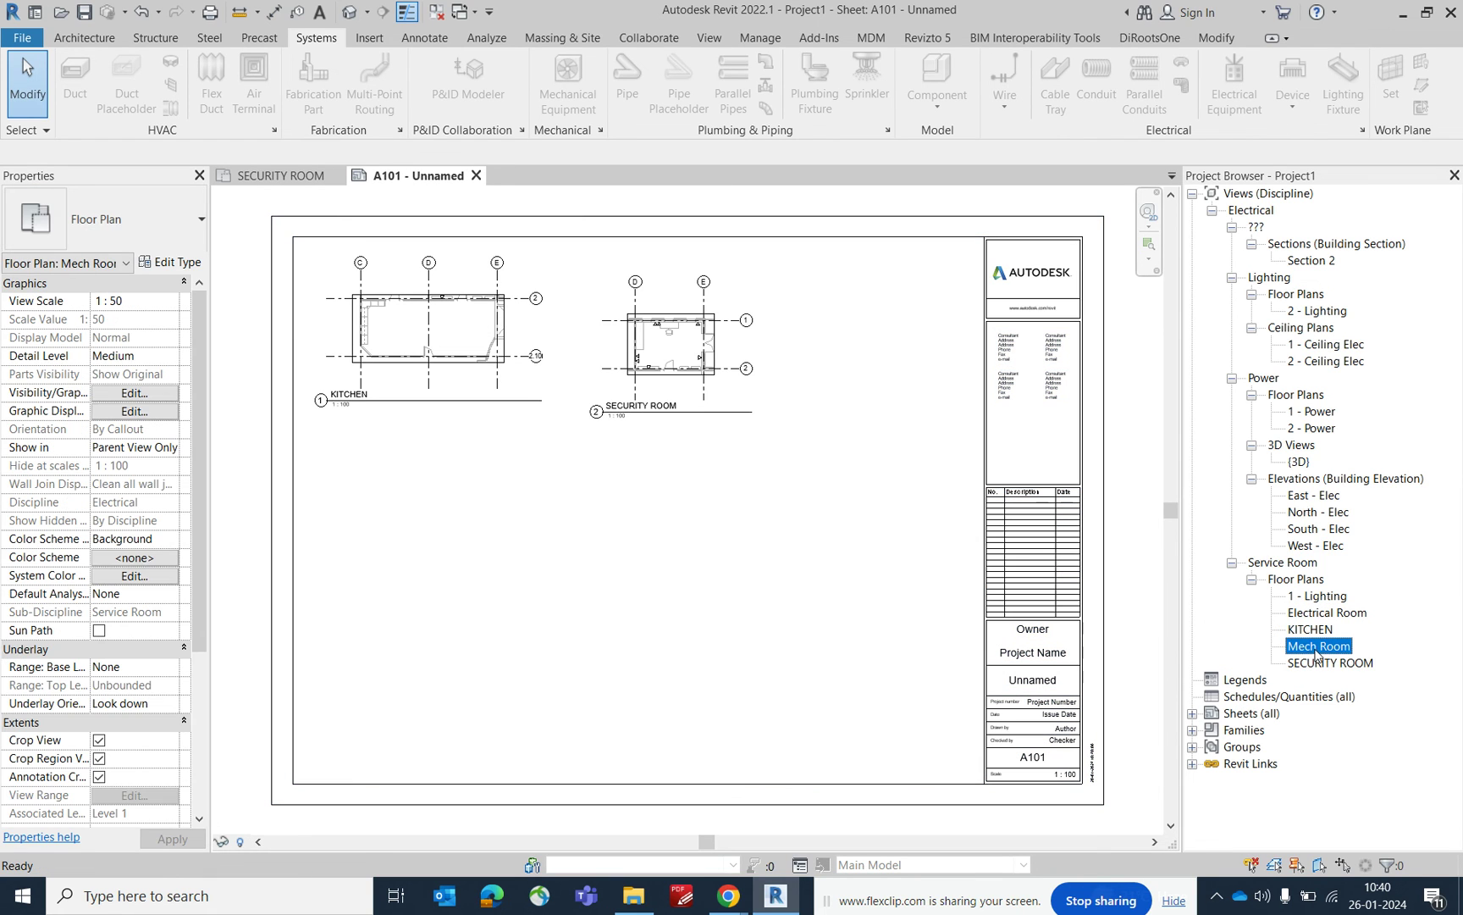
left_click(1325, 614)
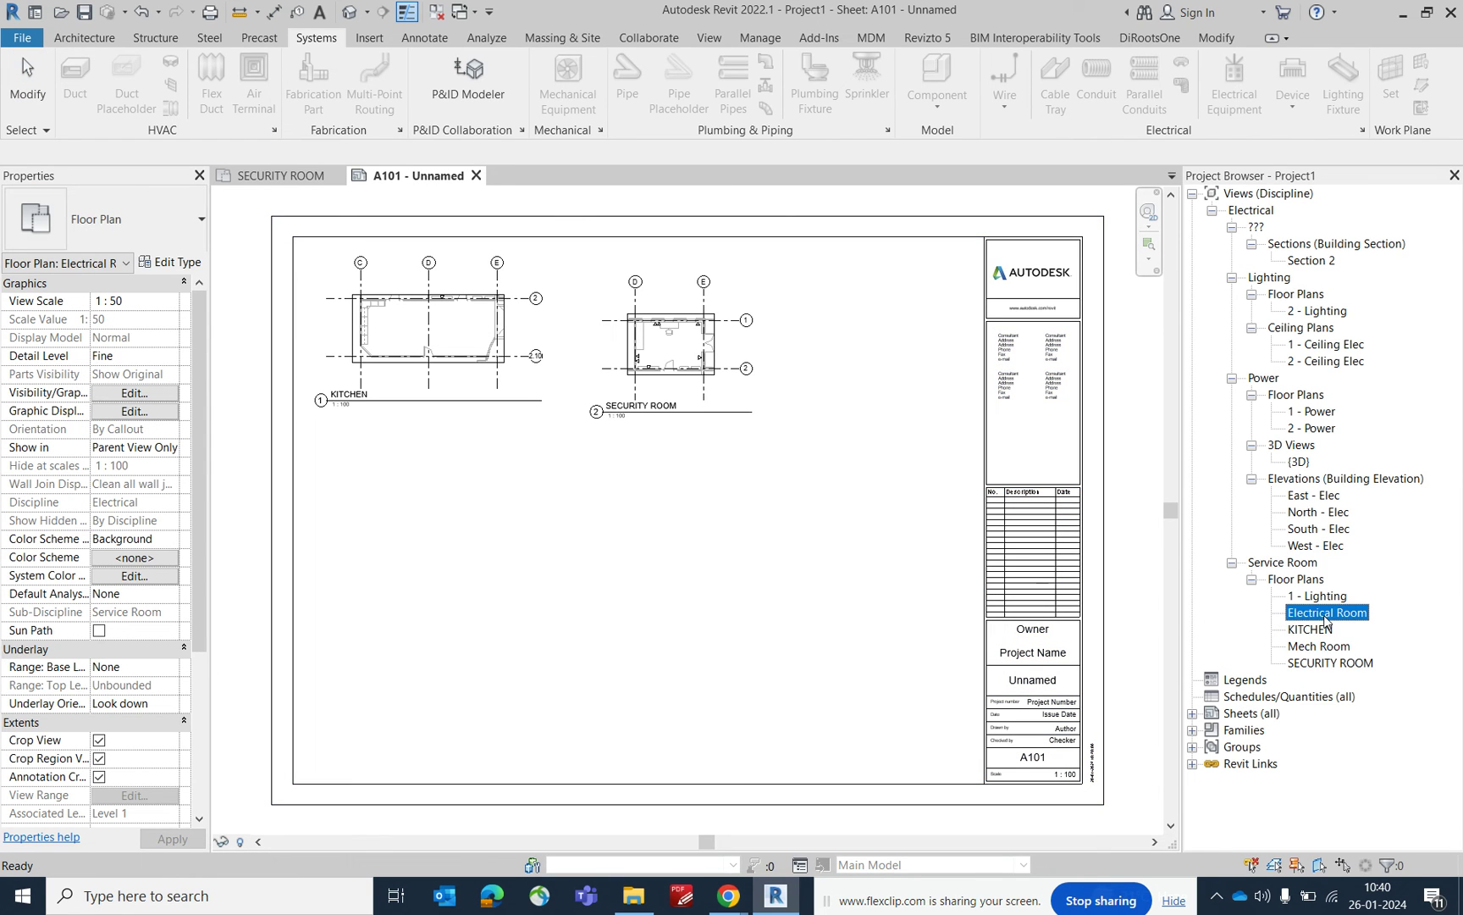
left_click(432, 560)
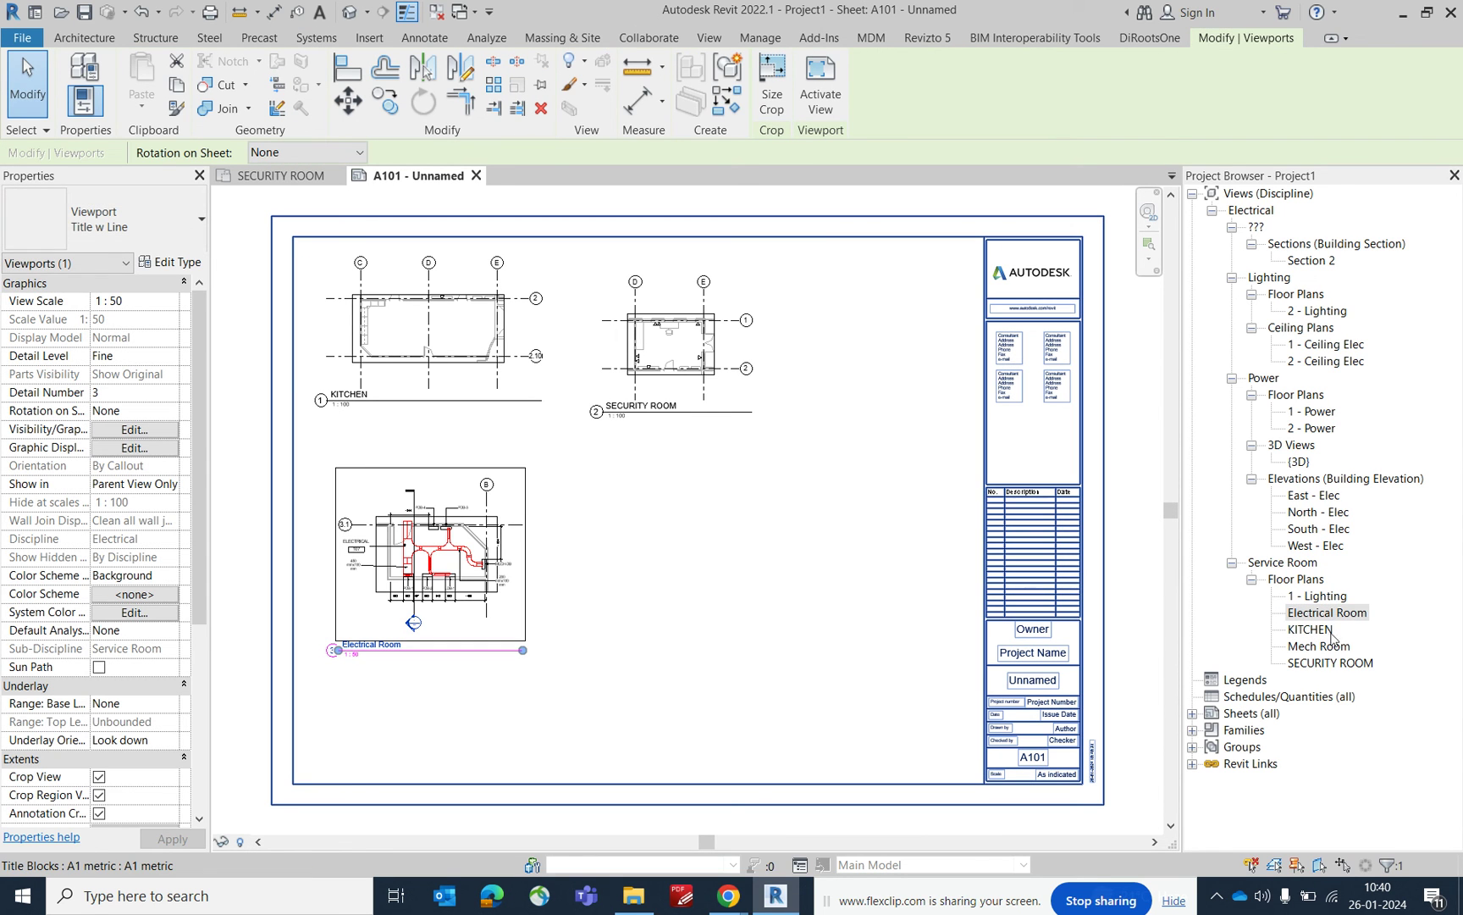
Place the Mech Room plan below the SECURITY ROOM view and Section 2 to the right of the SECURITY ROOM view
left_click_drag(1324, 647, 1253, 649)
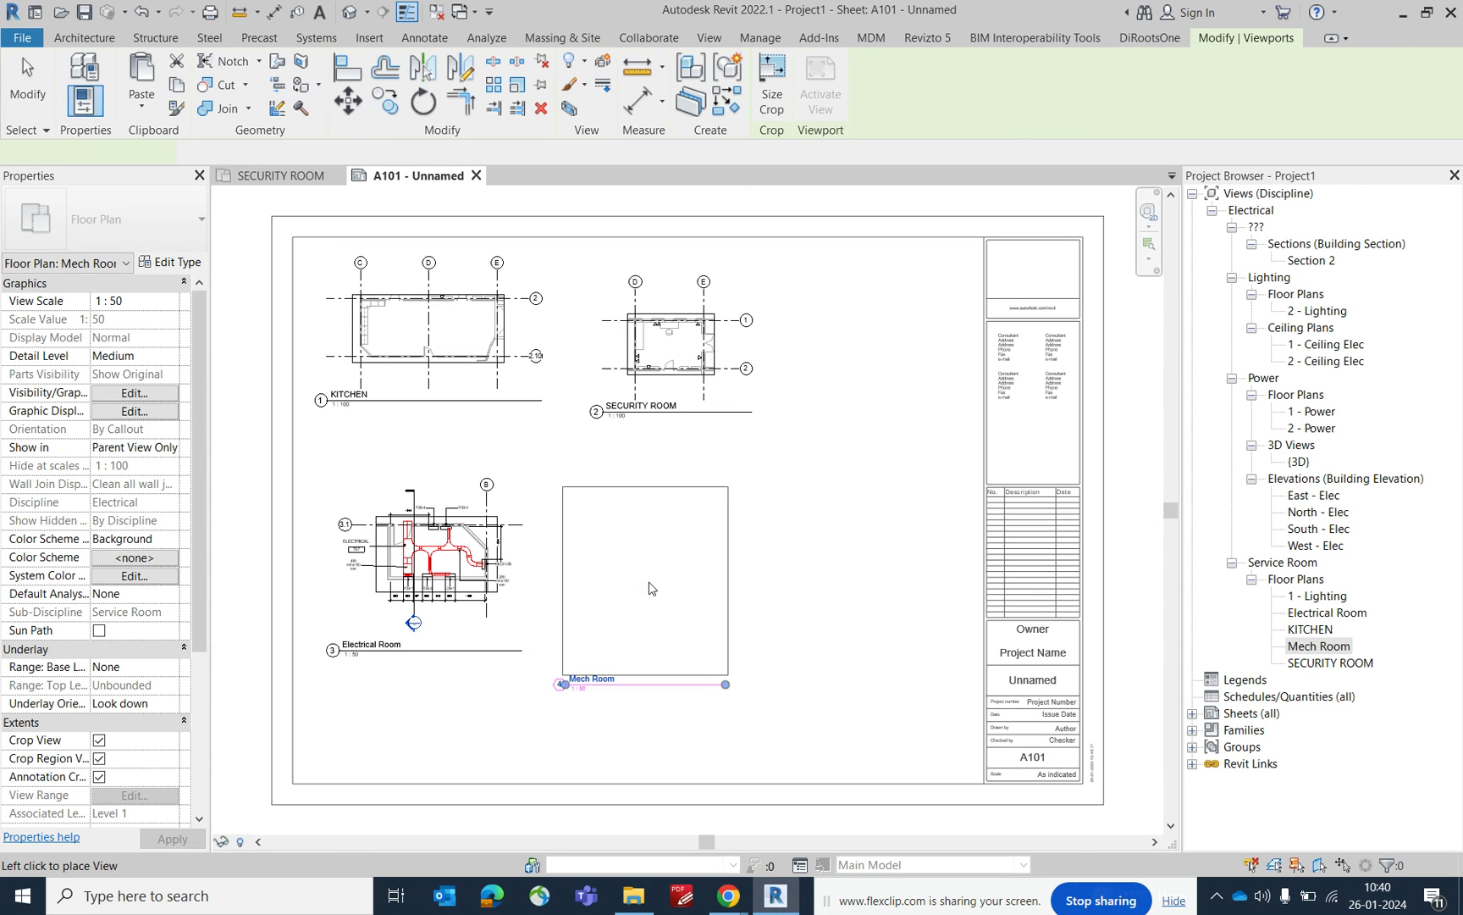
left_click(651, 588)
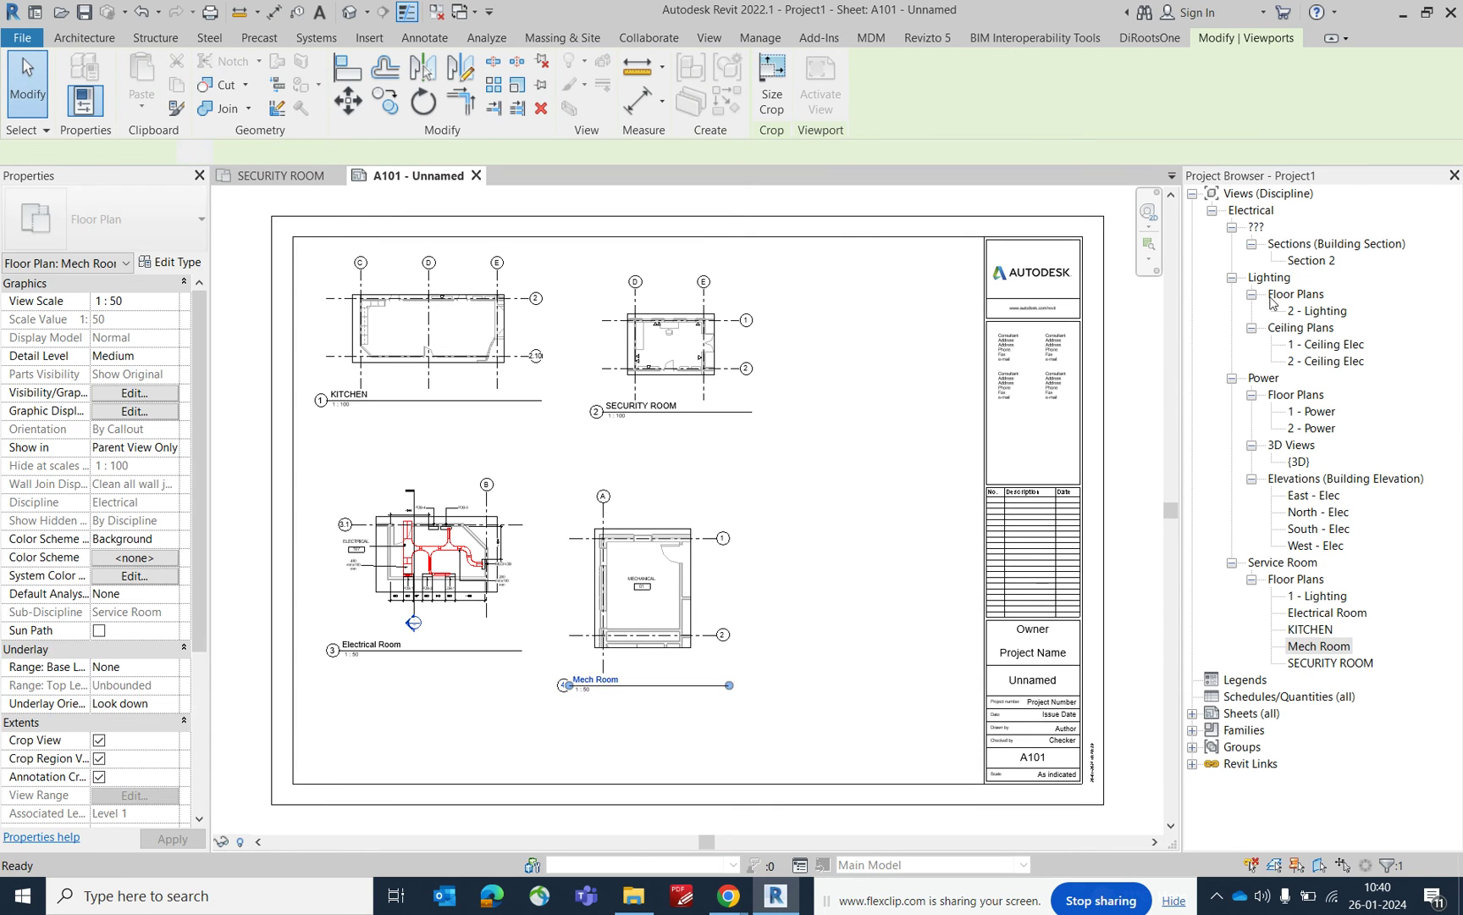
left_click(1313, 261)
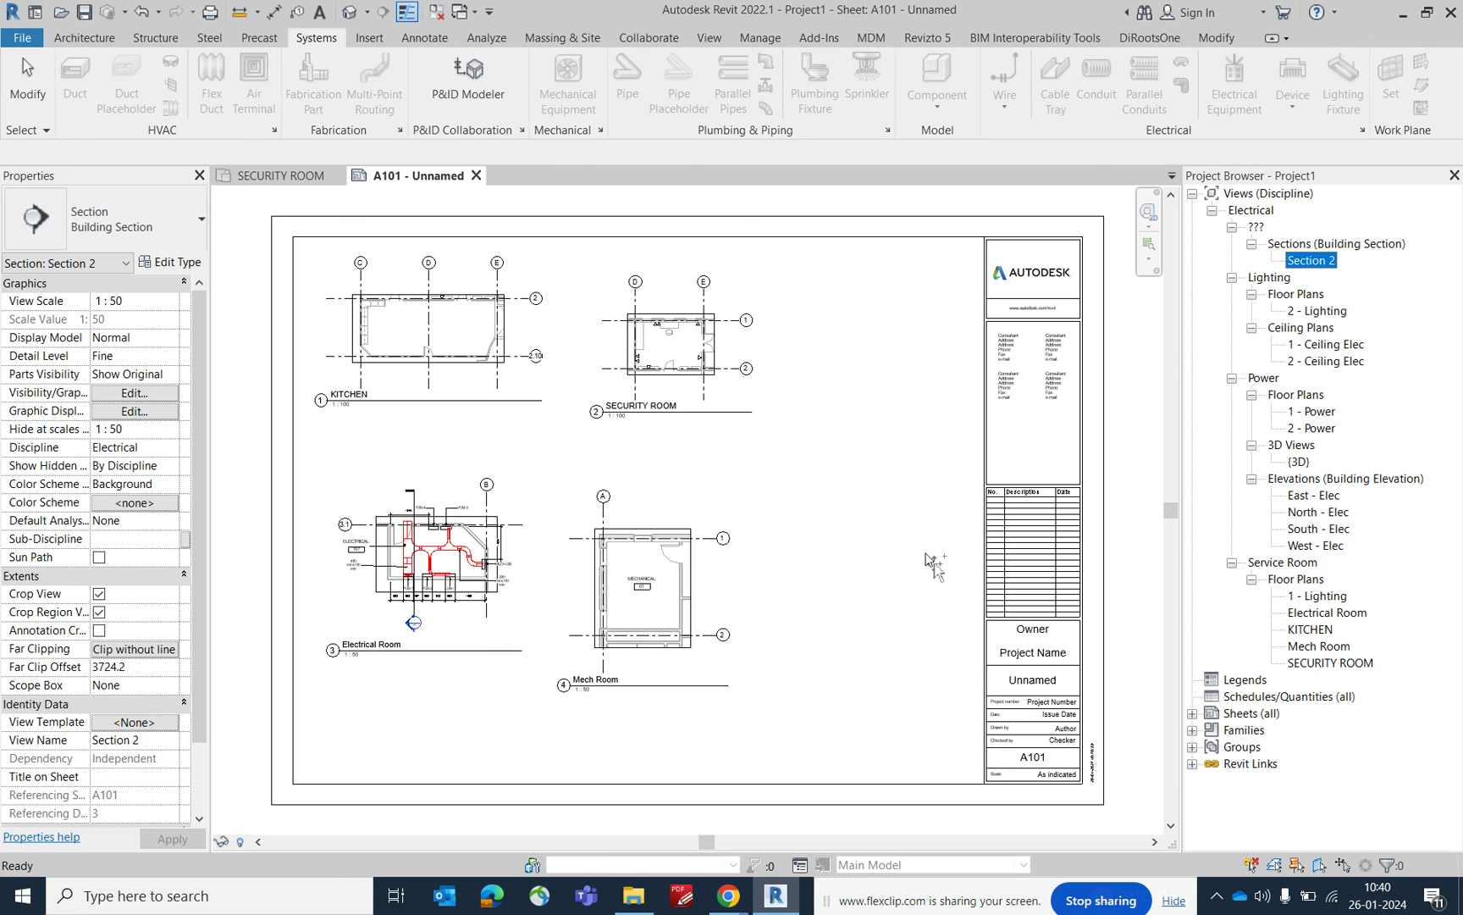
left_click(868, 373)
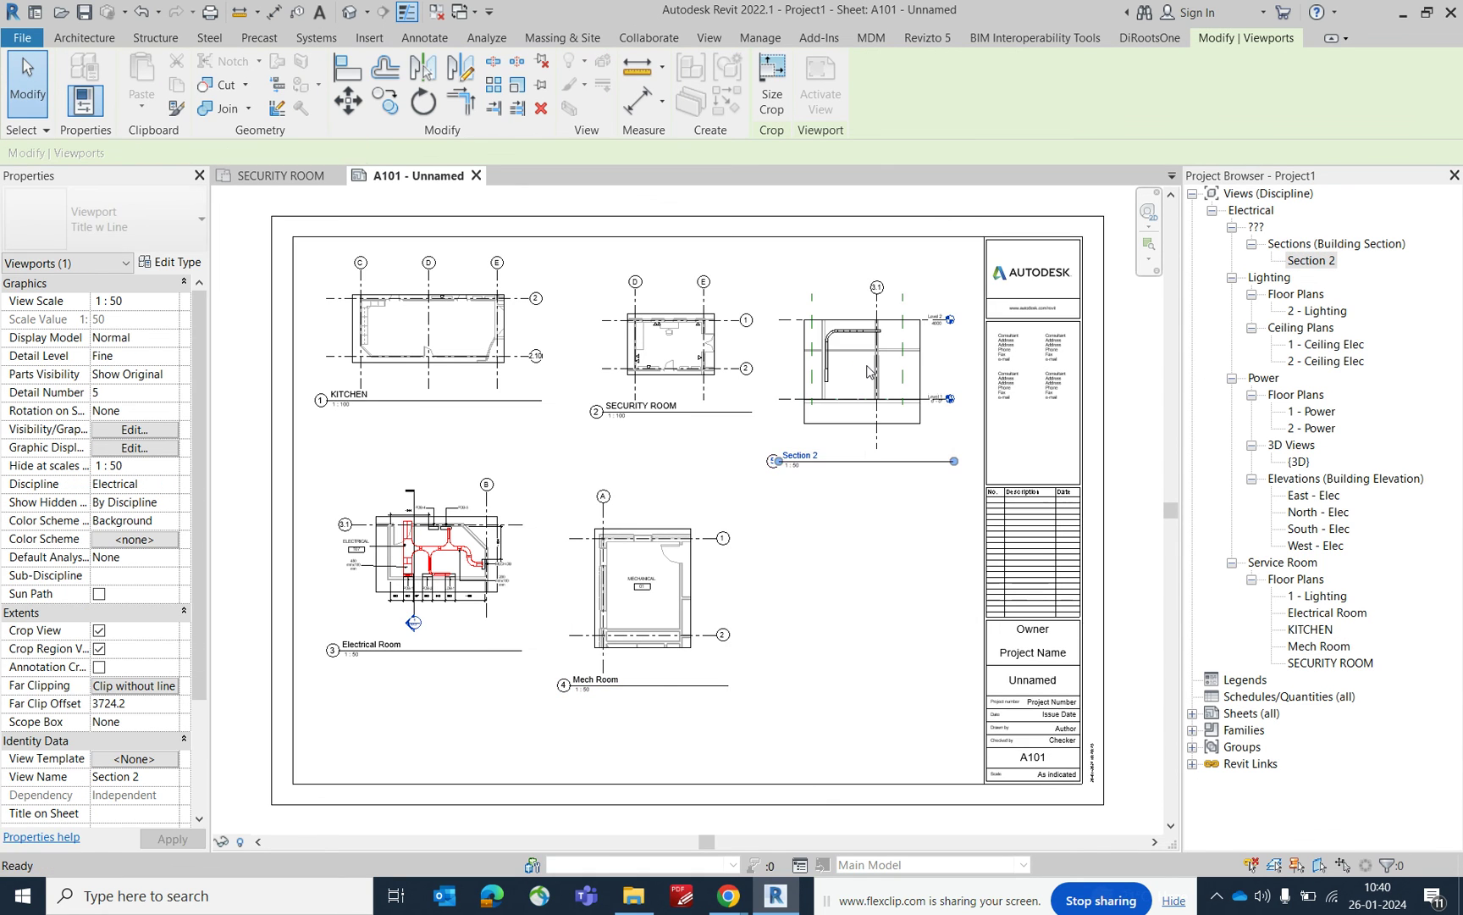
Place the {3D} view on sheet A101 below Section 2, to the right of the Mech Room view
left_click(1299, 462)
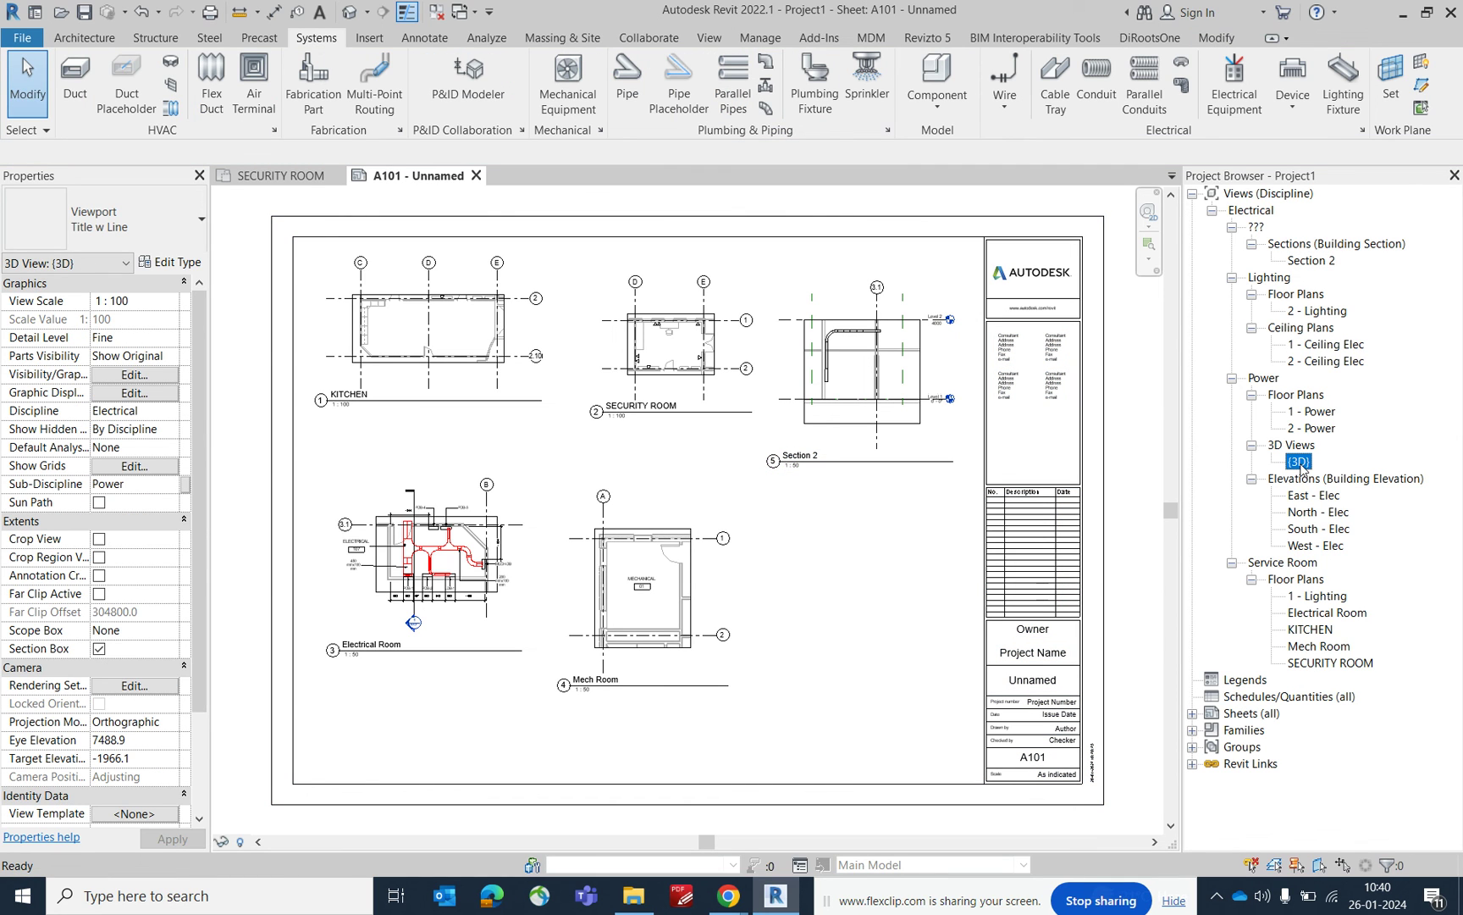
left_click_drag(1302, 469, 881, 583)
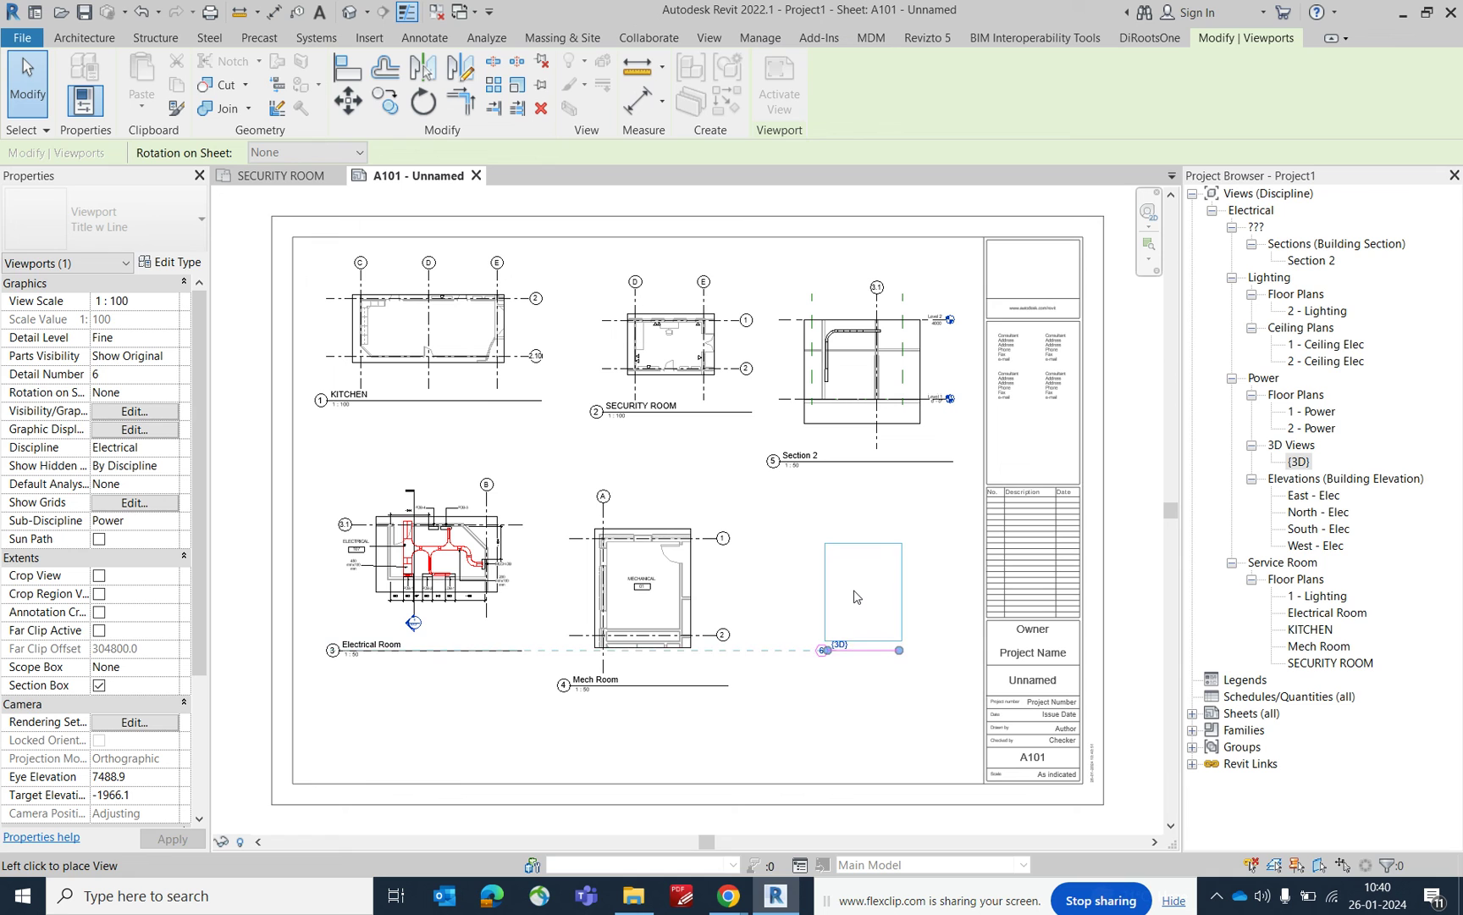
left_click(846, 596)
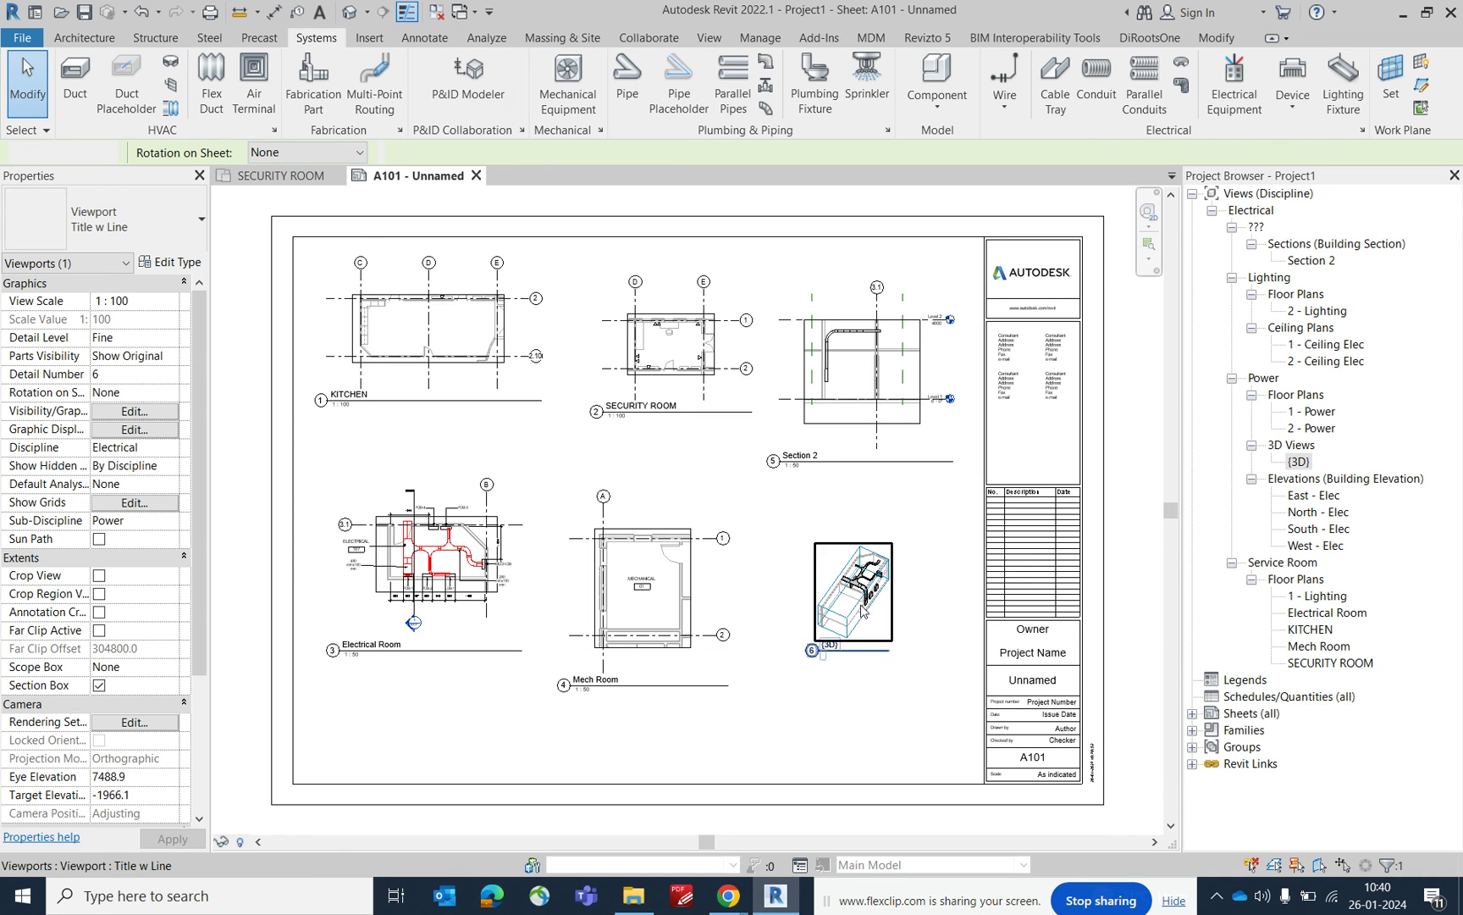
scroll(863, 609, "up", 5)
left_click(1010, 573)
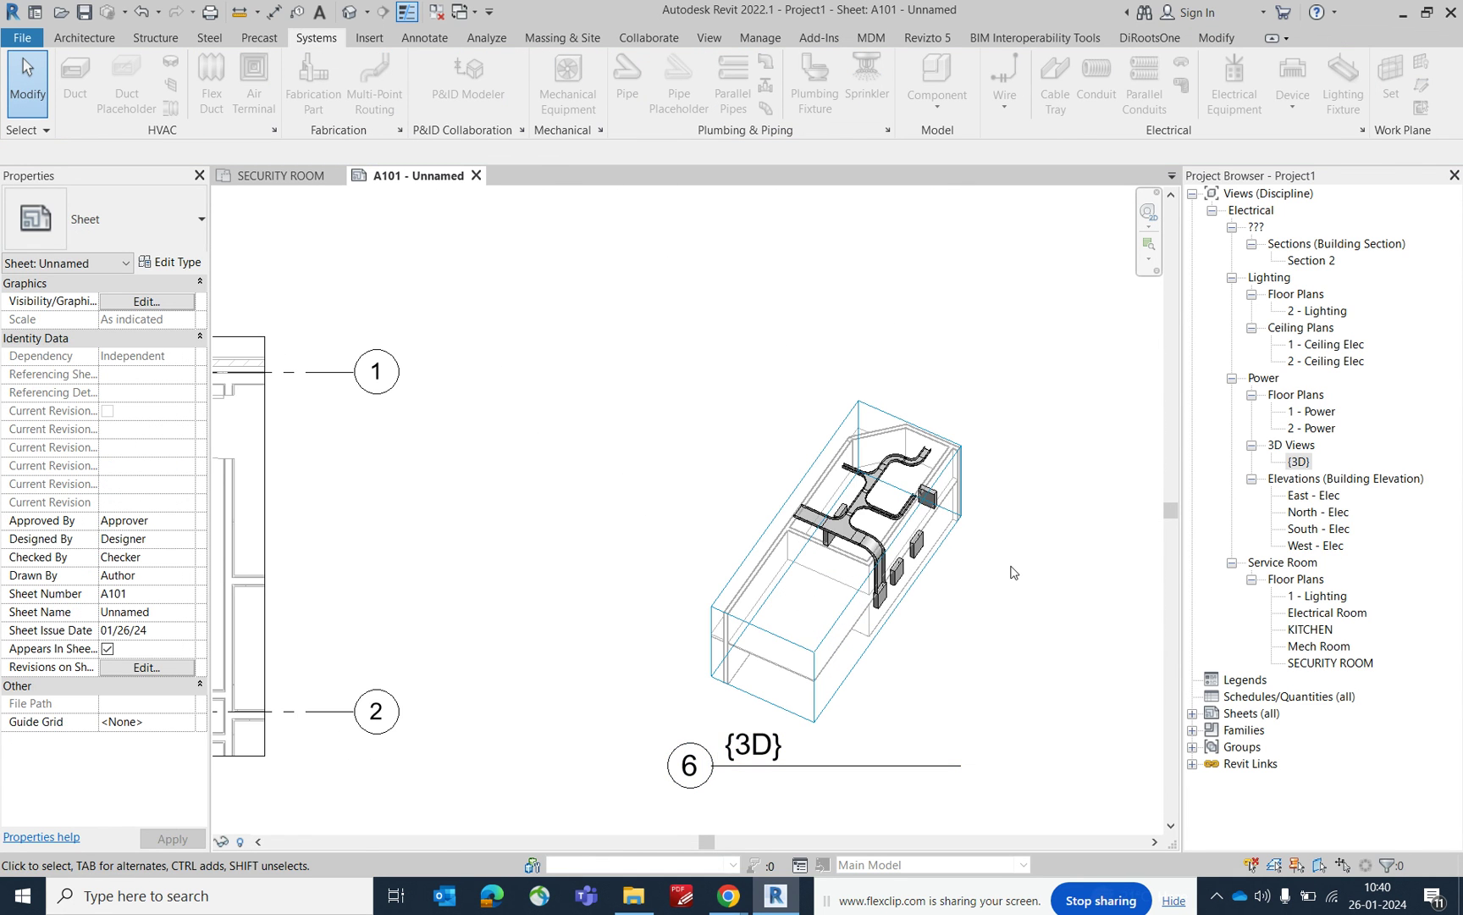
scroll(750, 518, "down", 6)
middle_click_drag(762, 525, 750, 518)
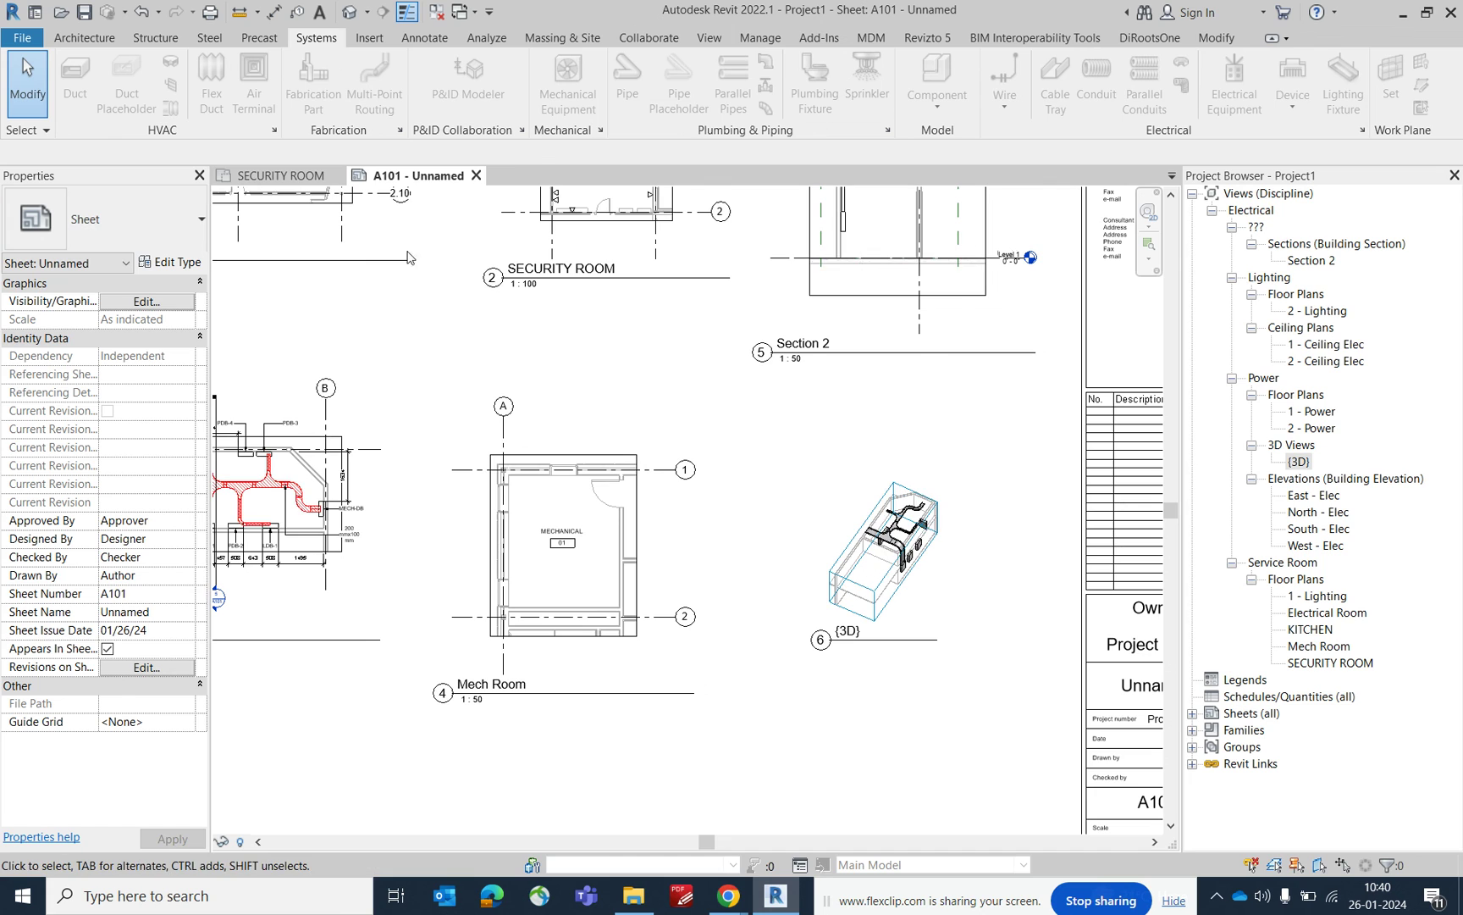
key("z")
key("f")
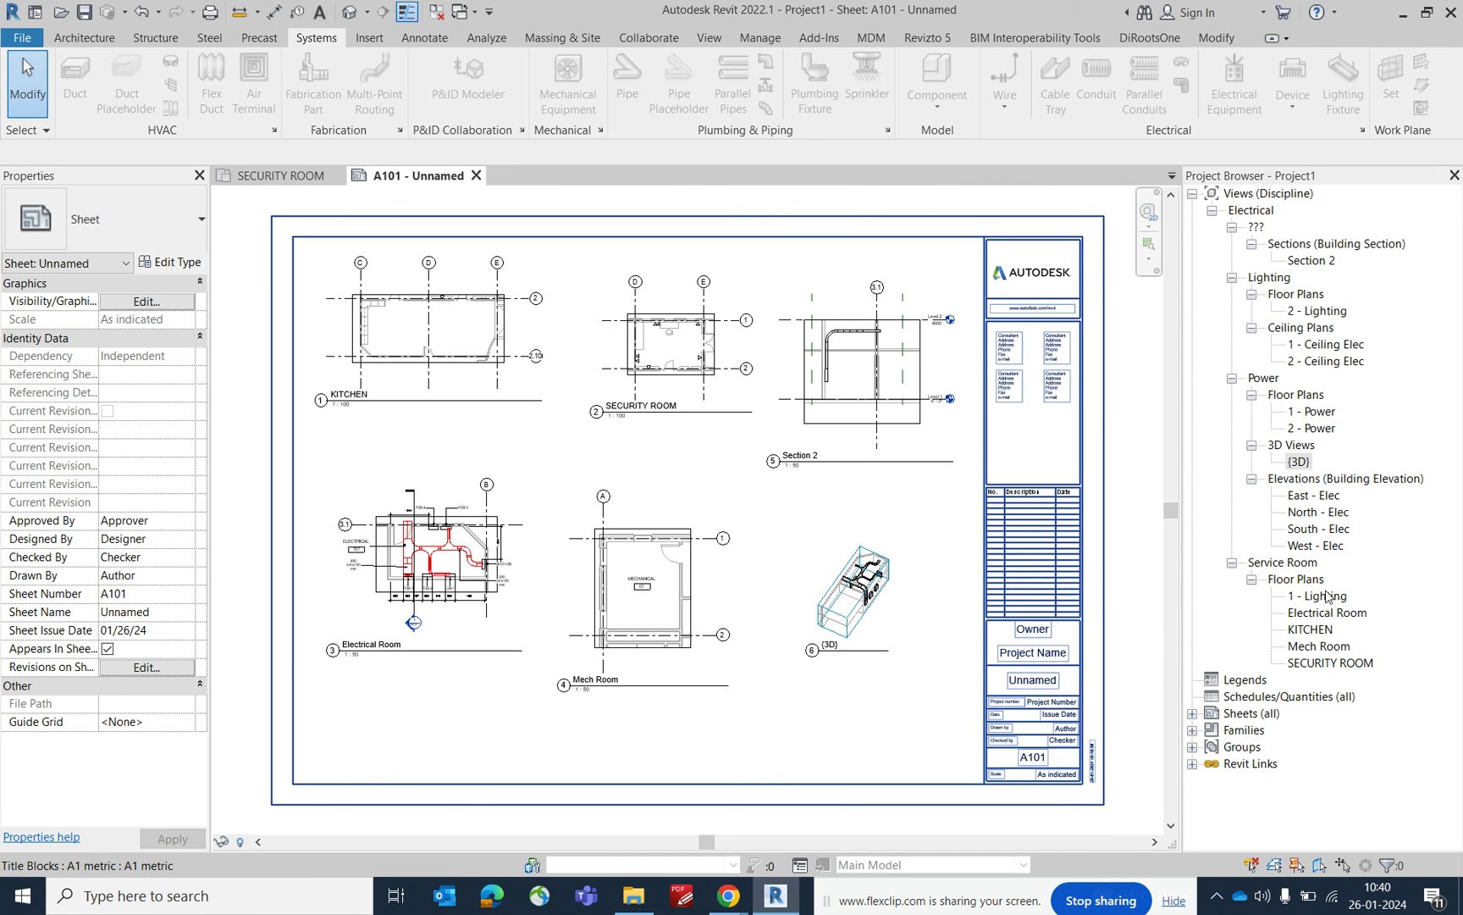
Examine the room callouts and their sheet references in the 1 - Lighting plan, especially at ELECTRICAL 107, and open the Electrical Room plan
left_click(1324, 599)
double_click(1321, 599)
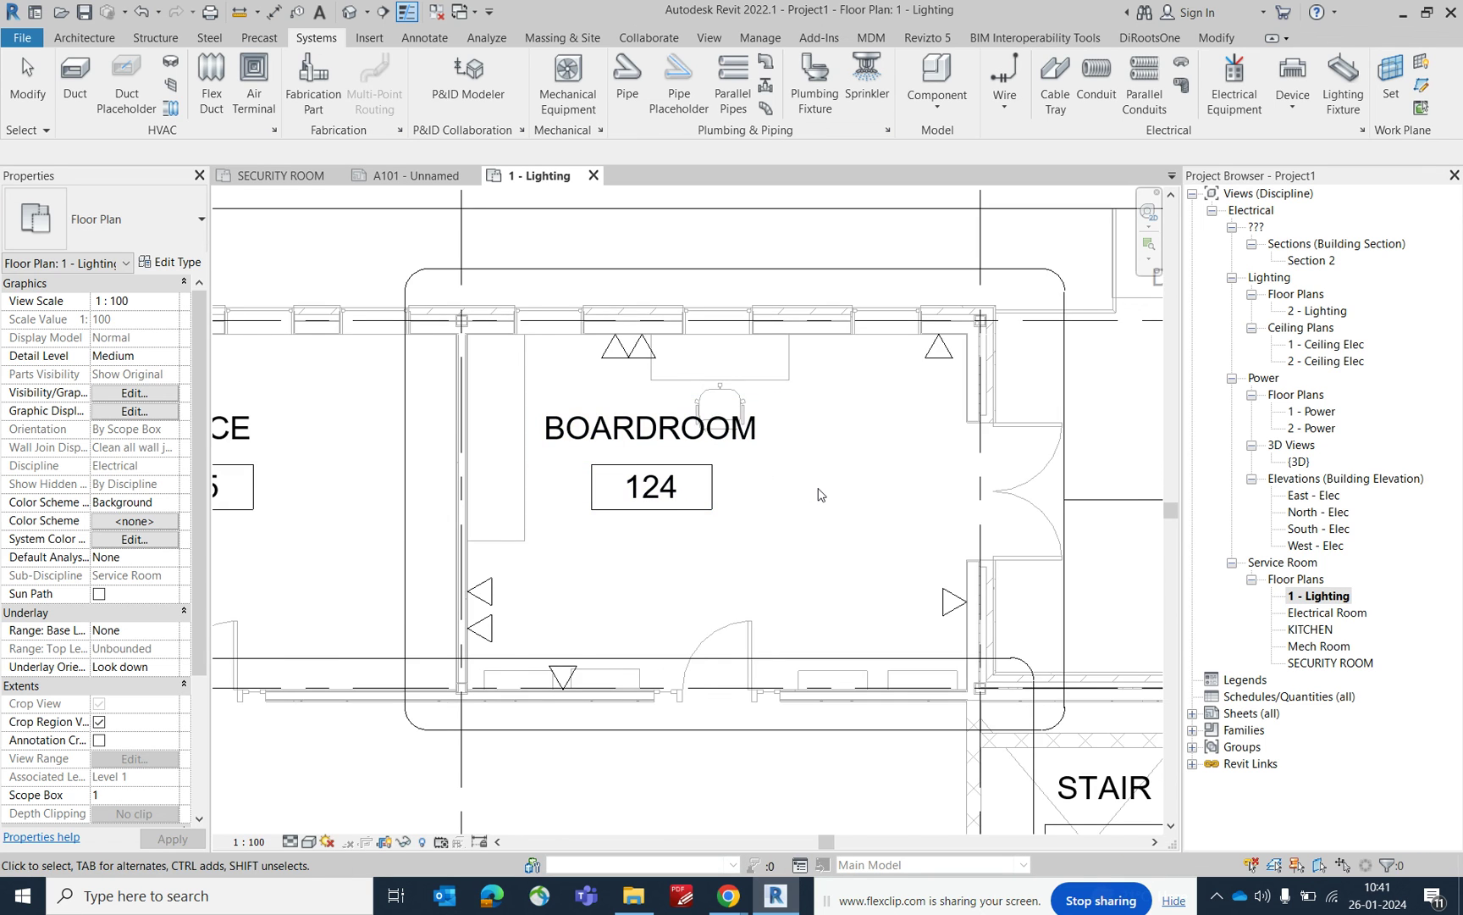
scroll(813, 494, "down", 5)
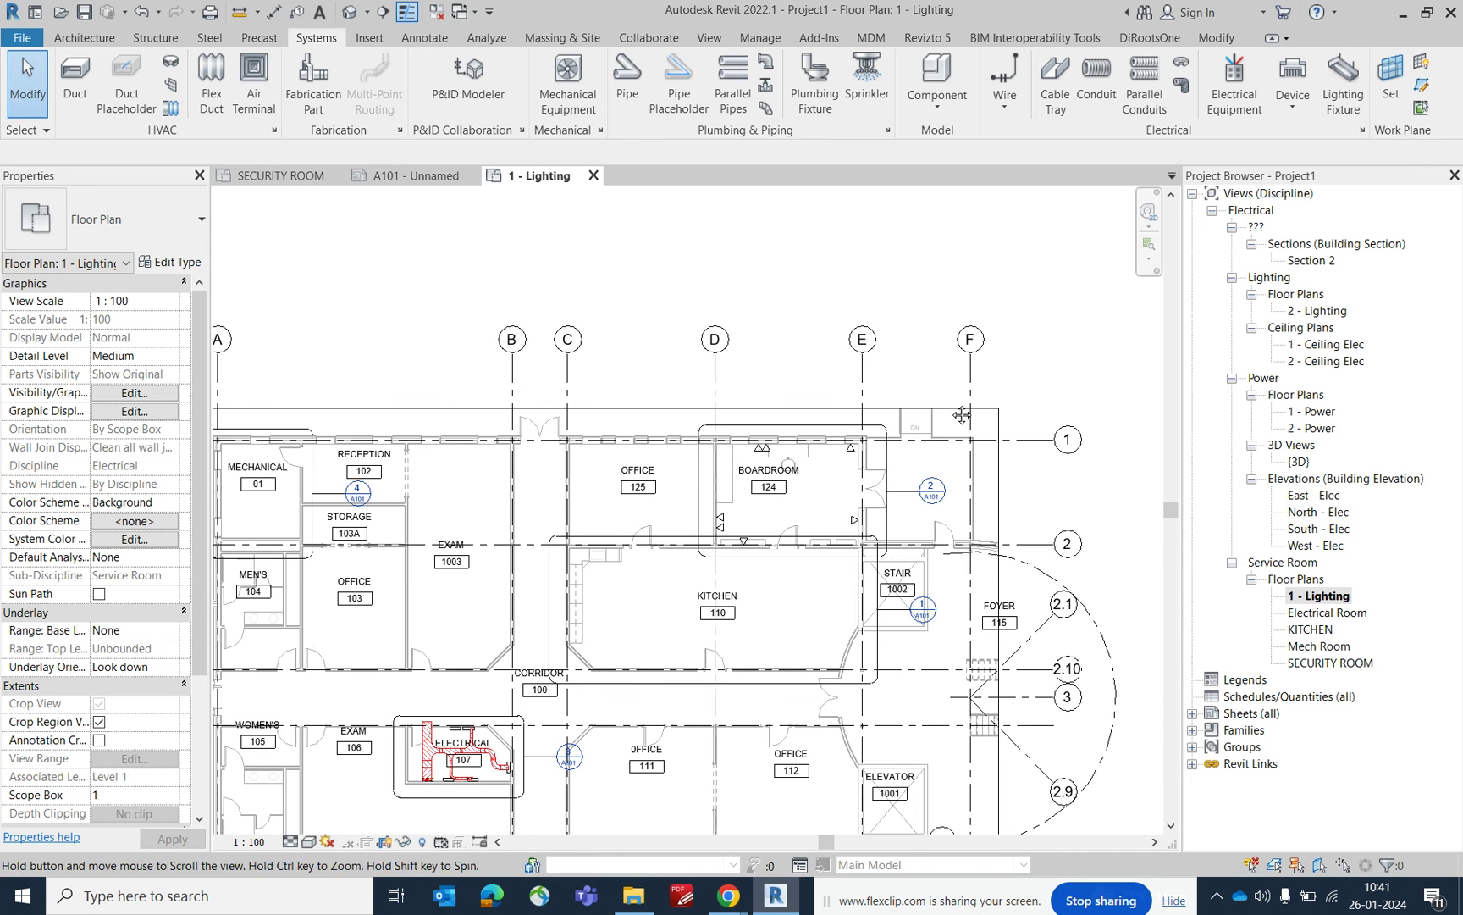
middle_click_drag(962, 415, 1097, 238)
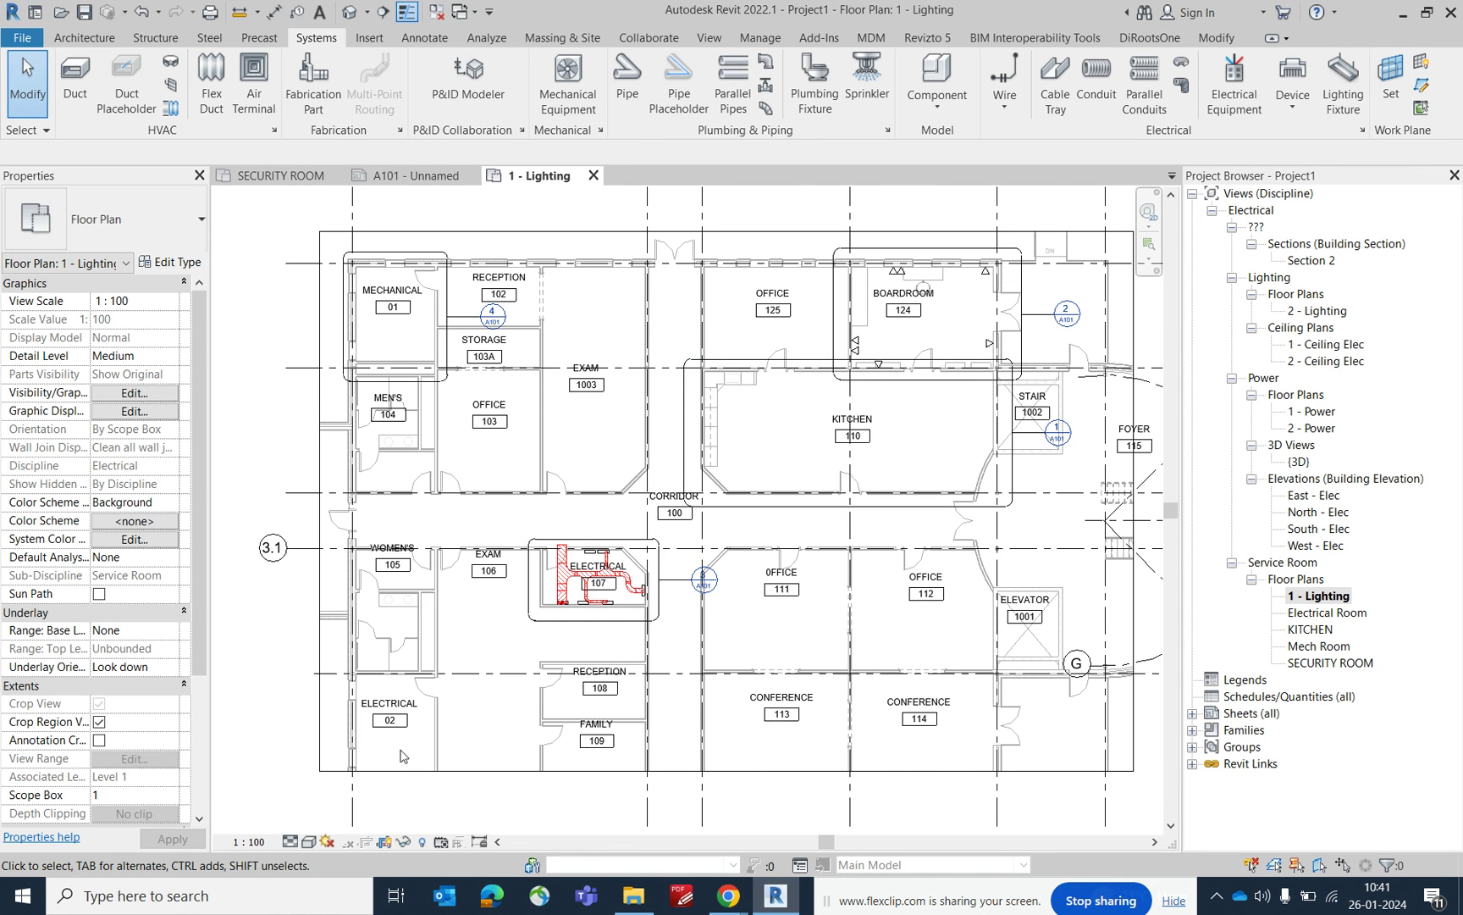
scroll(401, 756, "up", 4)
scroll(667, 576, "up", 2)
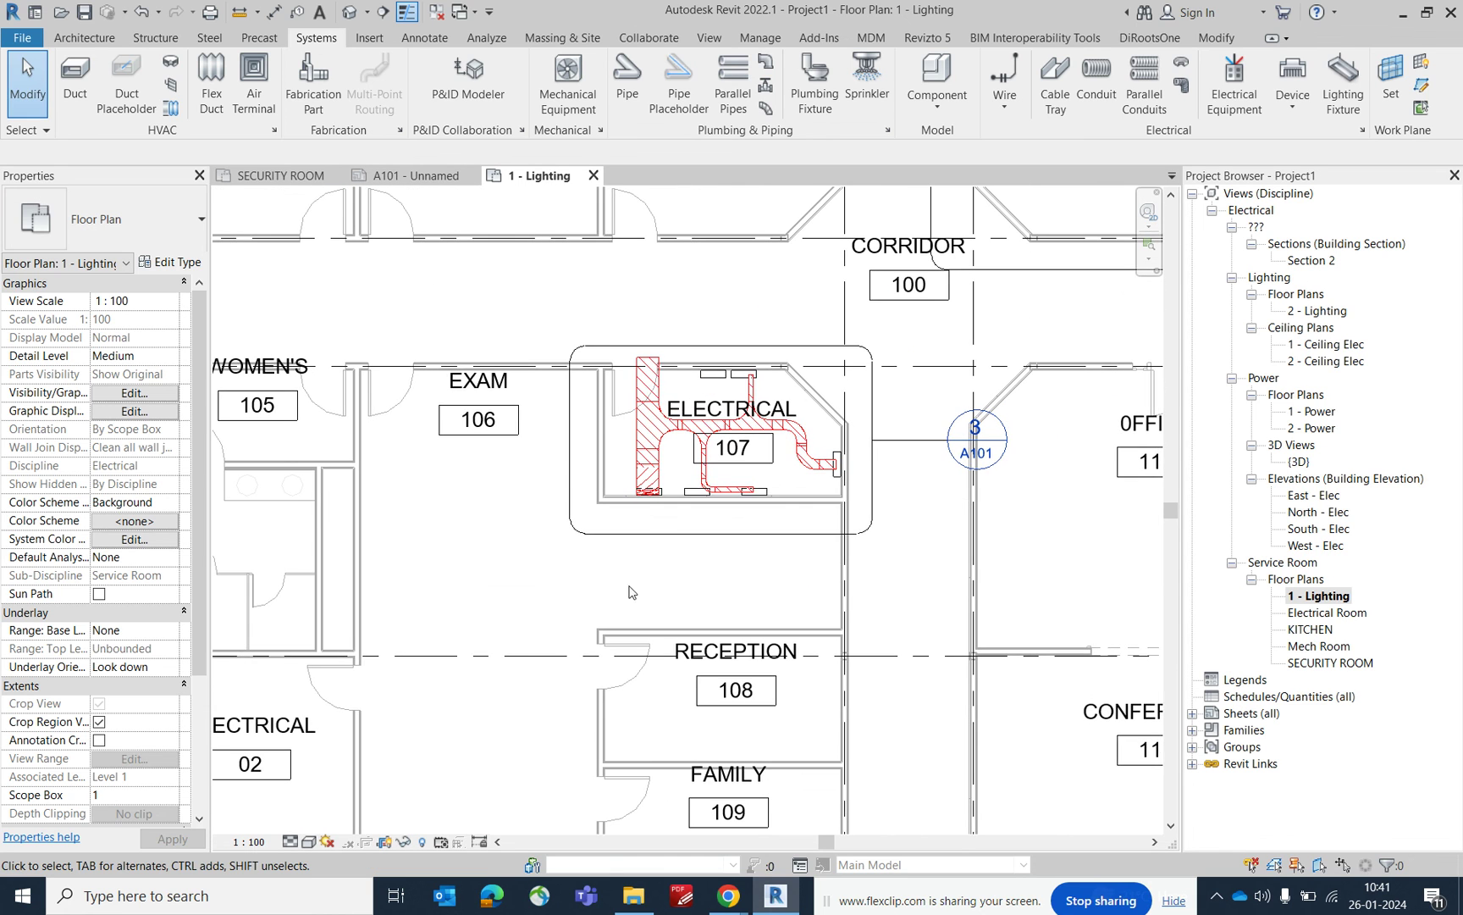
scroll(629, 591, "up", 1)
middle_click_drag(755, 556, 662, 612)
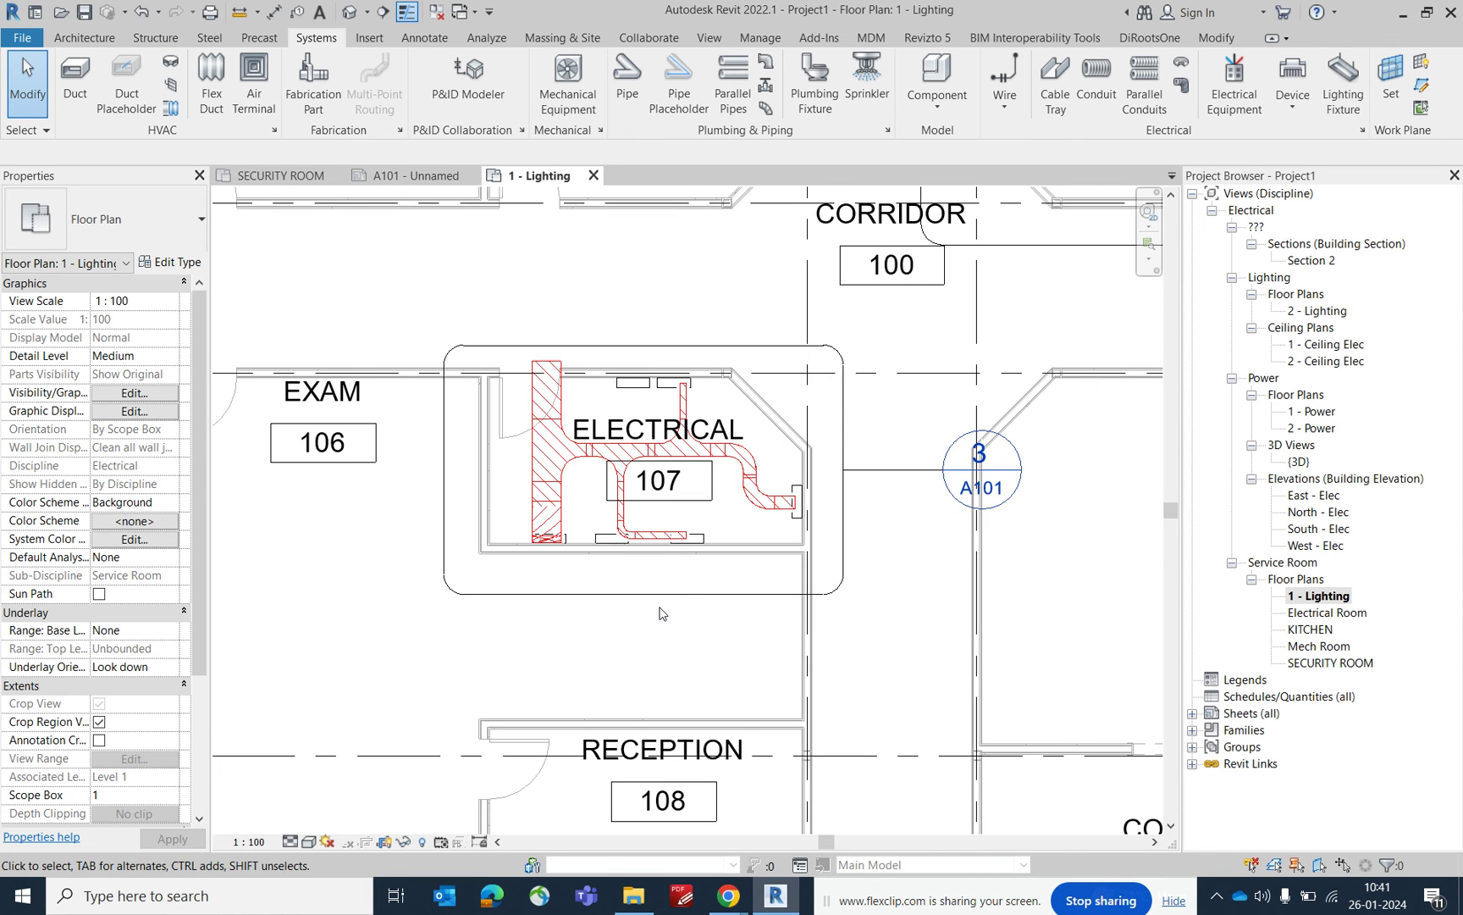
scroll(694, 533, "up", 2)
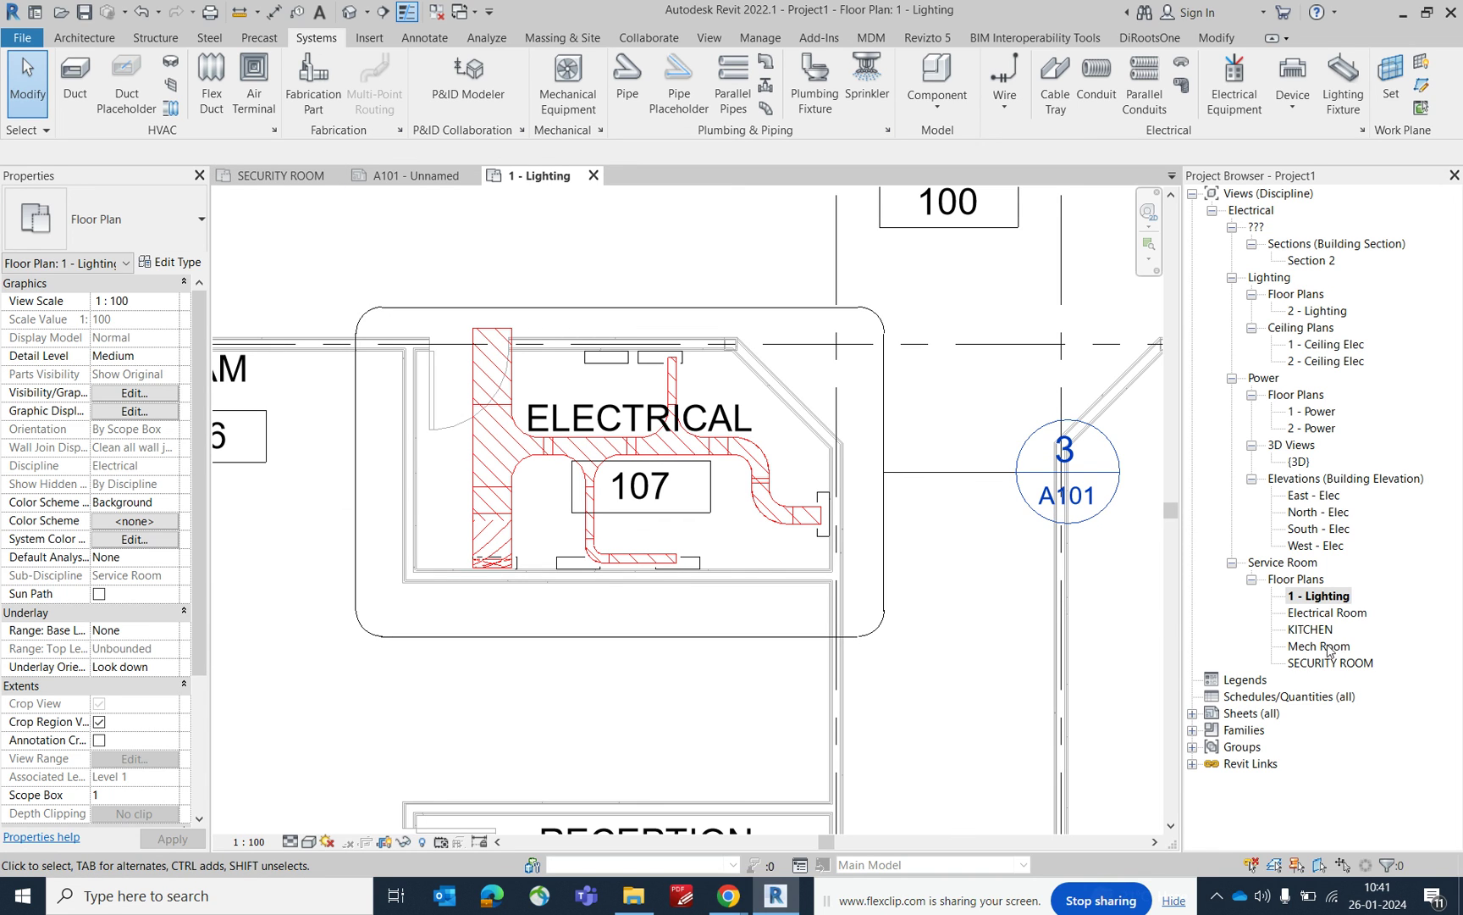
double_click(1327, 613)
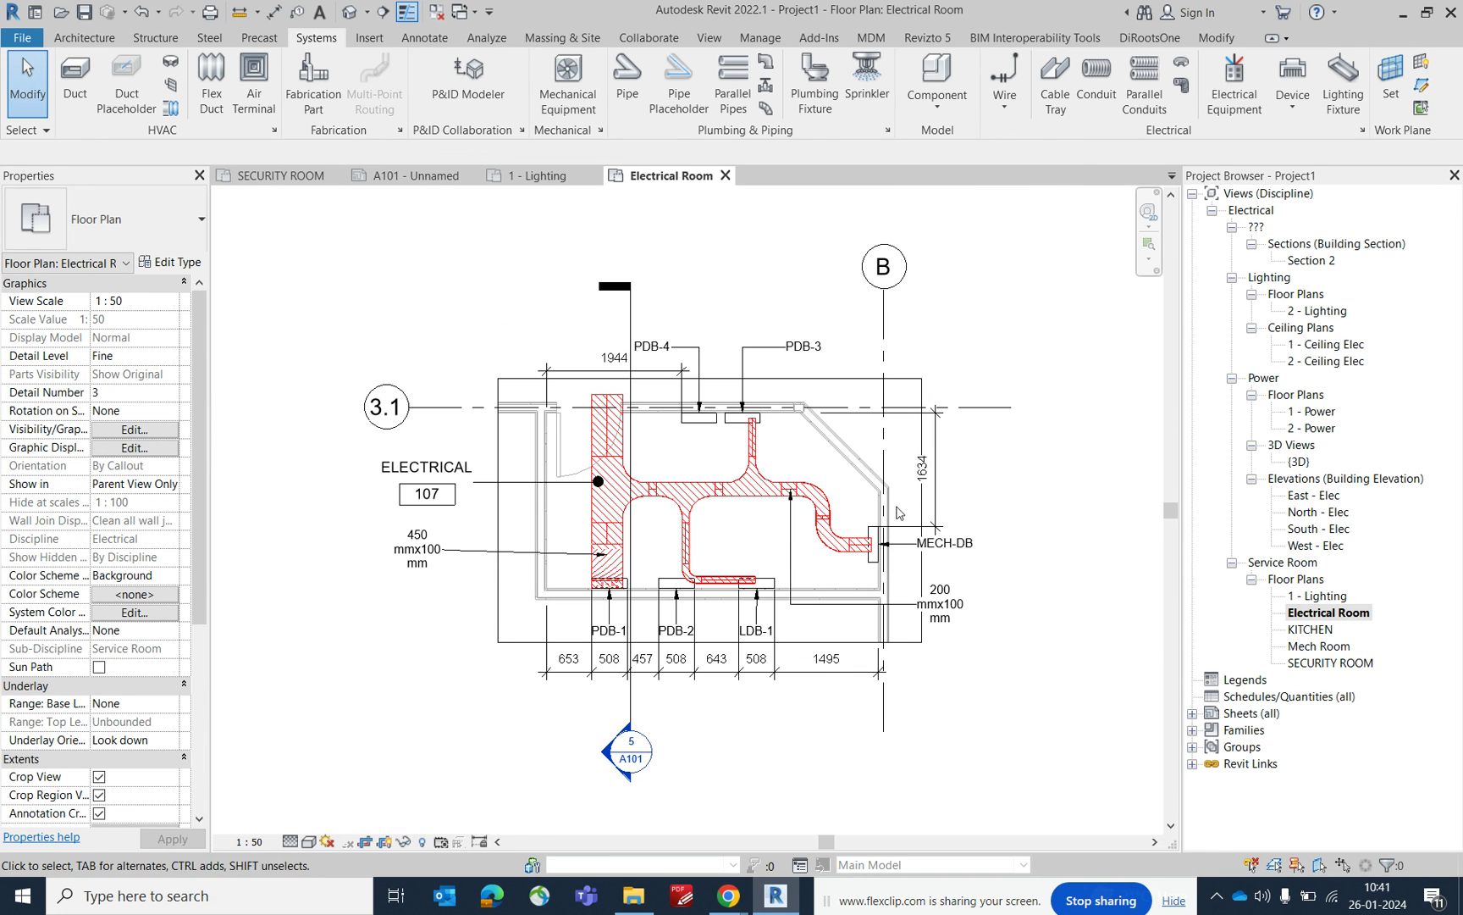